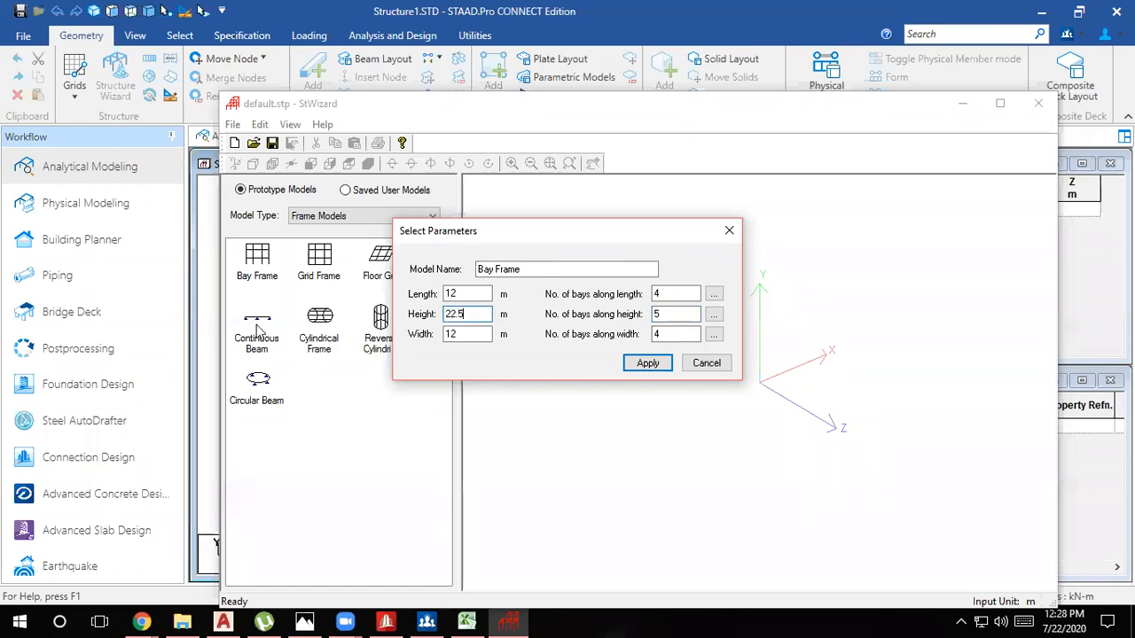
Set 8 bays along the frame's height and make the first bay 1.5 m
{"action": "double_click", "coordinate": [665, 314]}
{"action": "left_click", "coordinate": [714, 315]}
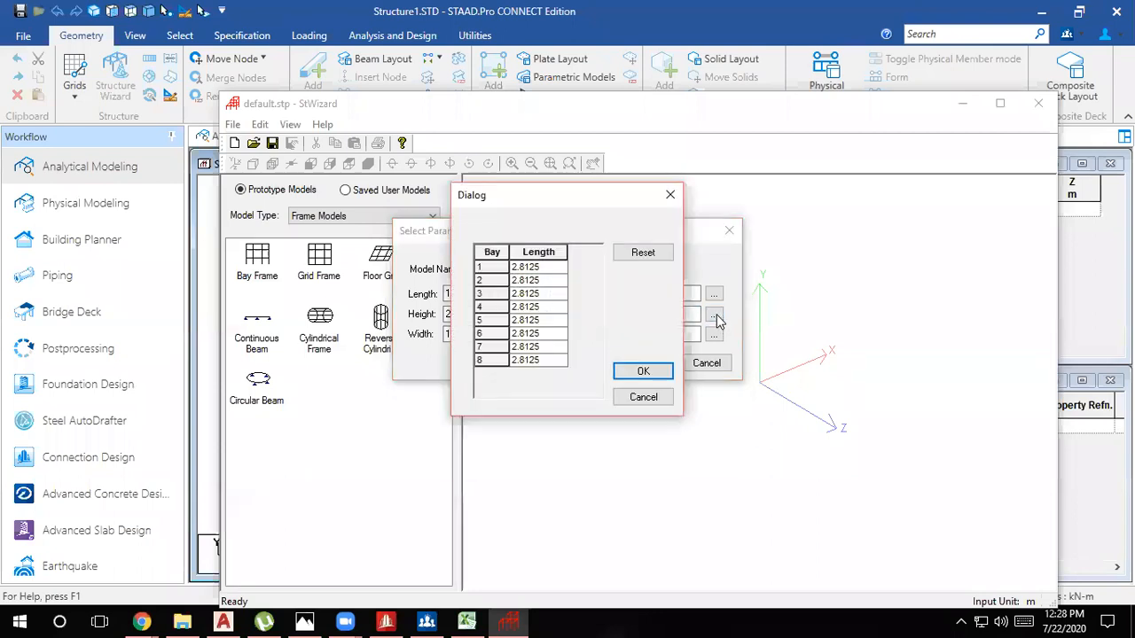
{"action": "left_click", "coordinate": [550, 269]}
{"action": "type", "text": "1.5"}
Set the spacing of height bays 2 through 8 to 3 m each and accept the bay lengths
{"action": "left_click", "coordinate": [561, 281]}
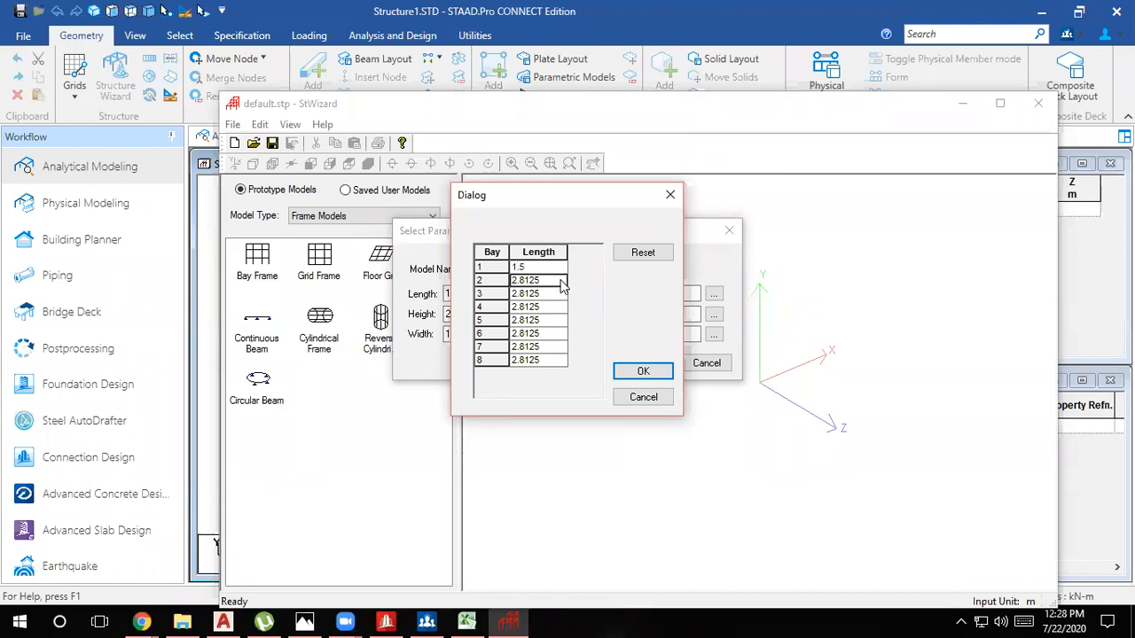
{"action": "type", "text": "3"}
{"action": "left_click", "coordinate": [557, 294]}
{"action": "type", "text": "3"}
{"action": "left_click", "coordinate": [554, 307]}
{"action": "type", "text": "3"}
{"action": "left_click", "coordinate": [552, 321]}
{"action": "type", "text": "3"}
{"action": "left_click", "coordinate": [550, 334]}
{"action": "type", "text": "3"}
{"action": "left_click", "coordinate": [550, 348]}
{"action": "type", "text": "3"}
{"action": "left_click", "coordinate": [552, 361]}
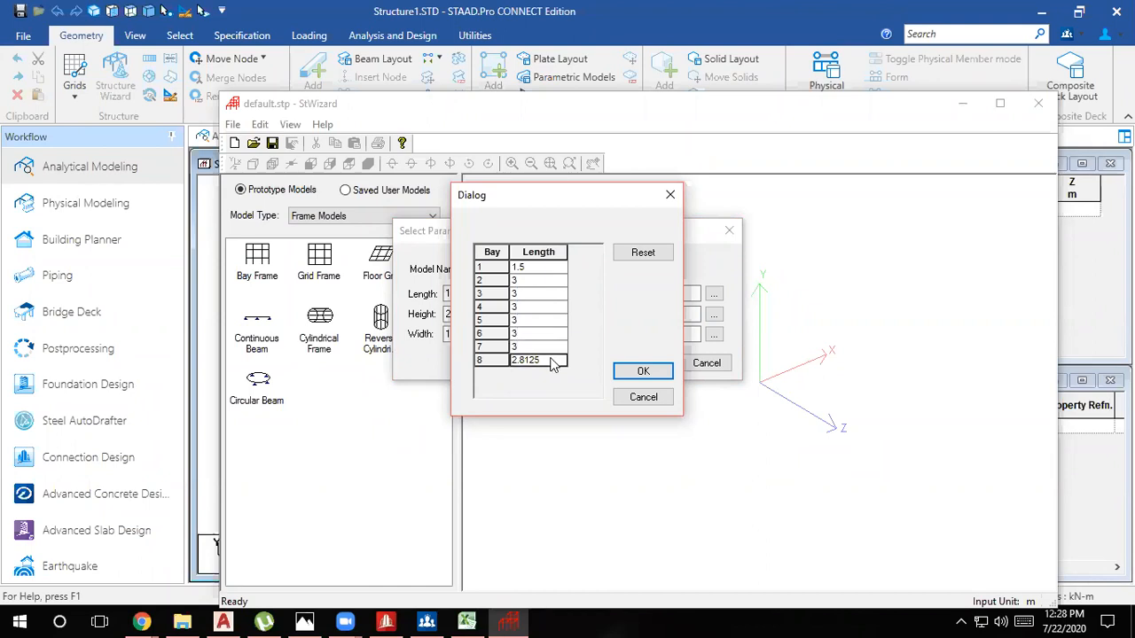
{"action": "key", "text": "alt+Tab"}
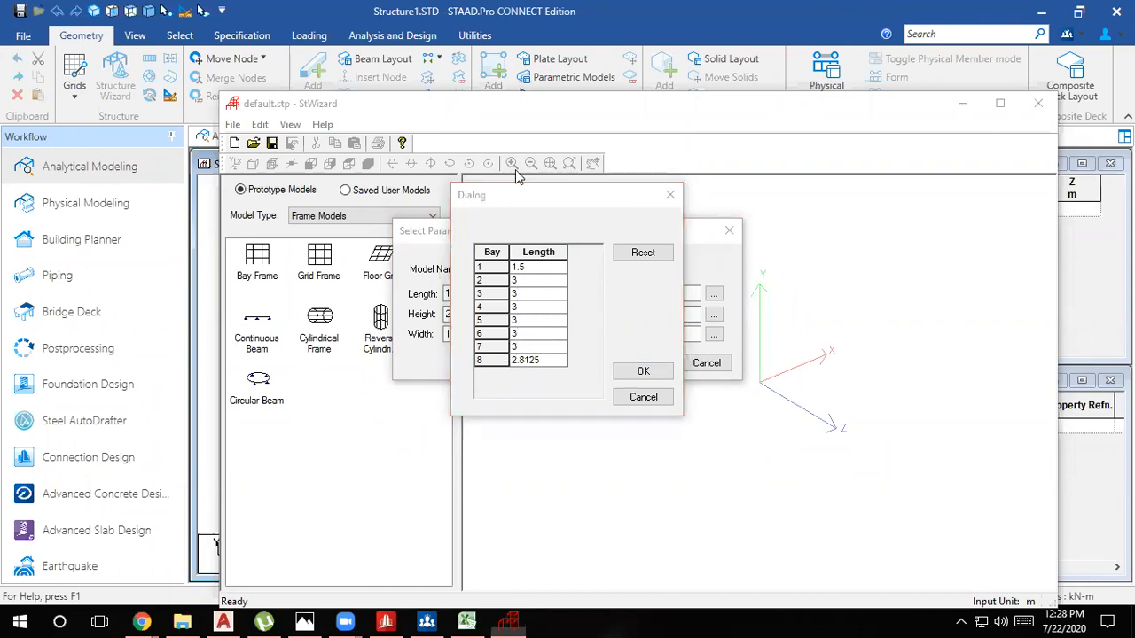
{"action": "key", "text": "alt+Tab"}
{"action": "type", "text": "3"}
{"action": "left_click", "coordinate": [543, 348]}
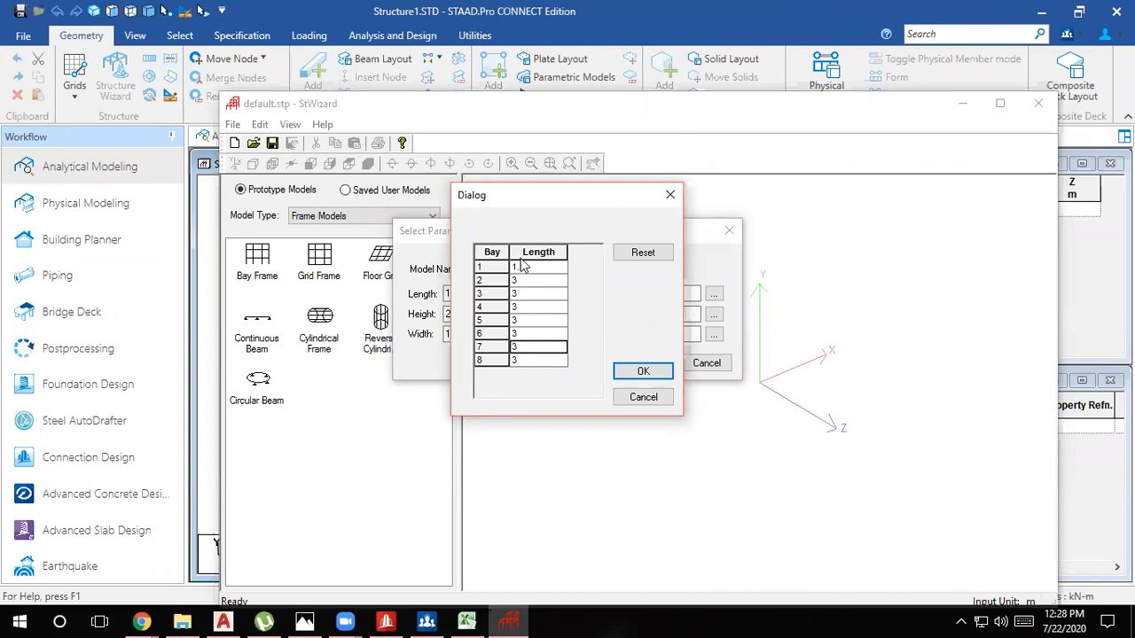
{"action": "left_click_drag", "start_coordinate": [507, 207], "coordinate": [658, 222]}
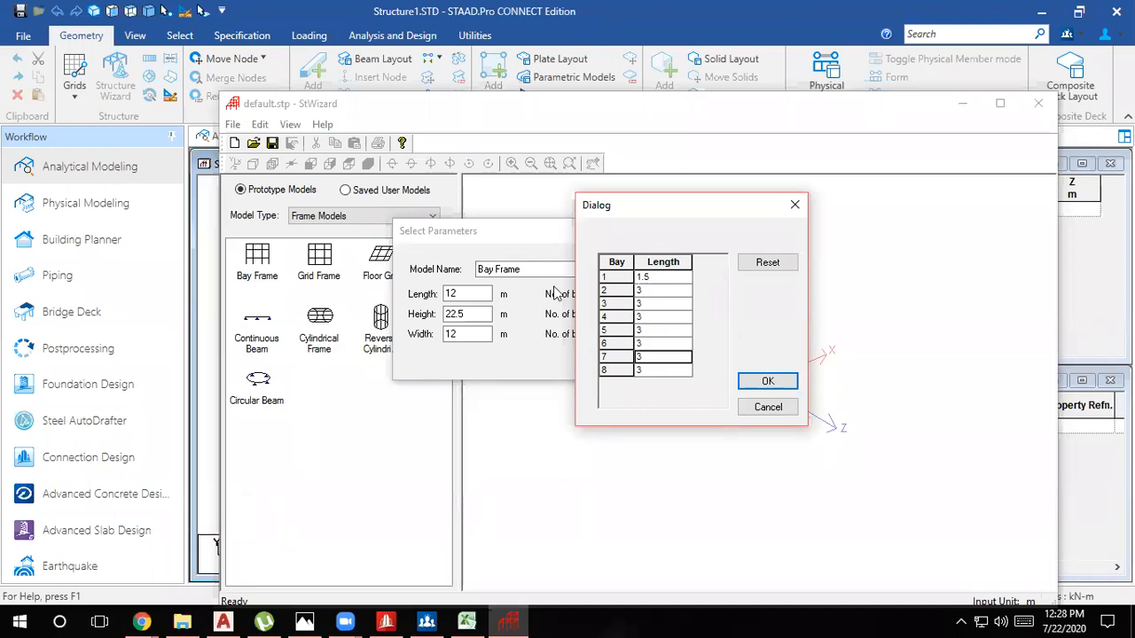
{"action": "left_click", "coordinate": [752, 384]}
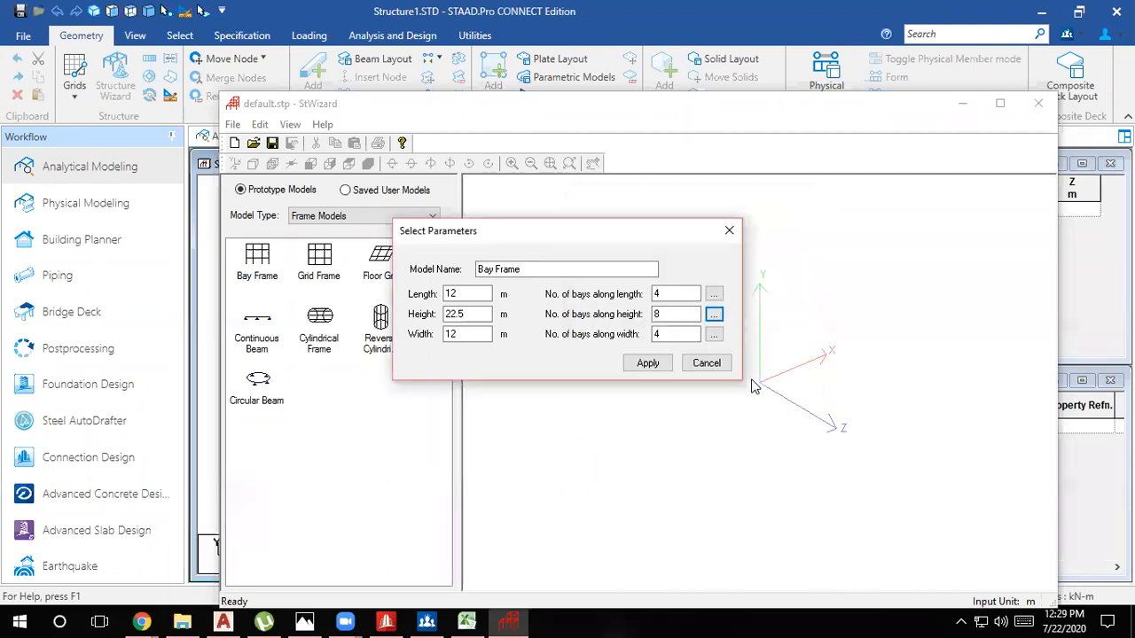
Set the bay frame's length and width to 16 m each, keep 4 bays in both directions, and generate it
{"action": "double_click", "coordinate": [462, 289]}
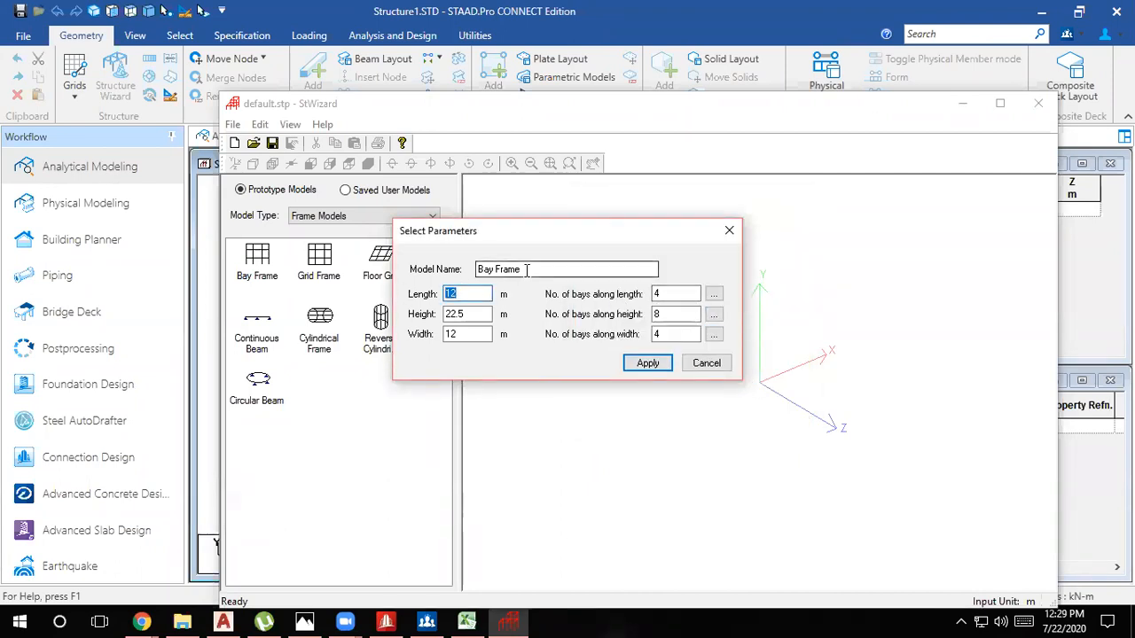
{"action": "double_click", "coordinate": [666, 294]}
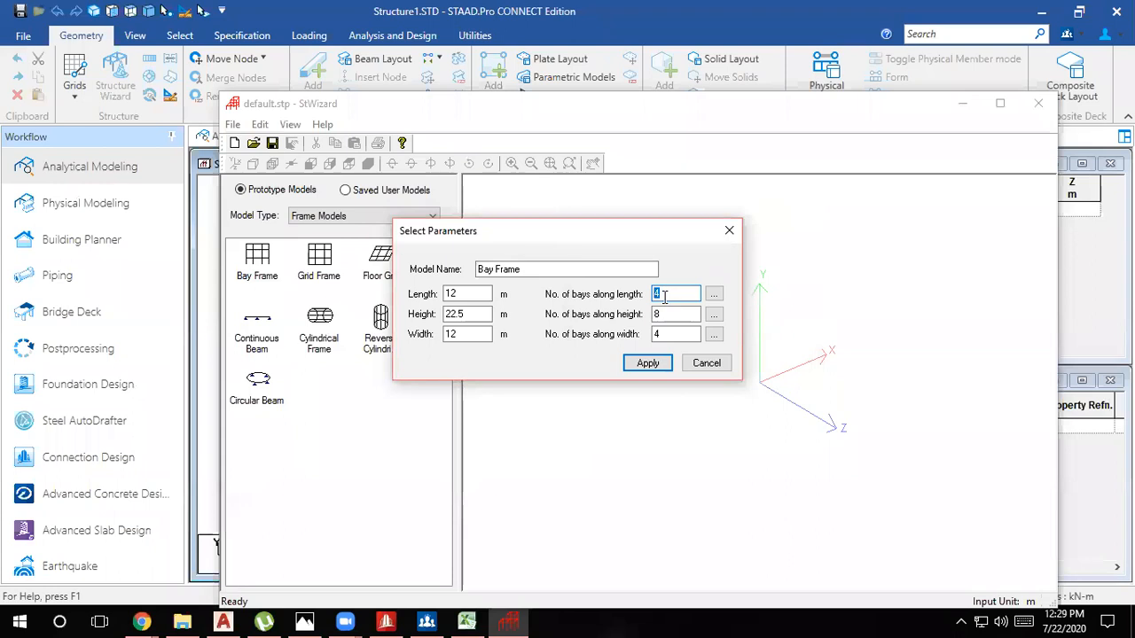
{"action": "double_click", "coordinate": [475, 293]}
{"action": "type", "text": "1"}
{"action": "double_click", "coordinate": [683, 293]}
{"action": "left_click", "coordinate": [468, 334]}
{"action": "left_click_drag", "start_coordinate": [468, 335], "coordinate": [396, 348]}
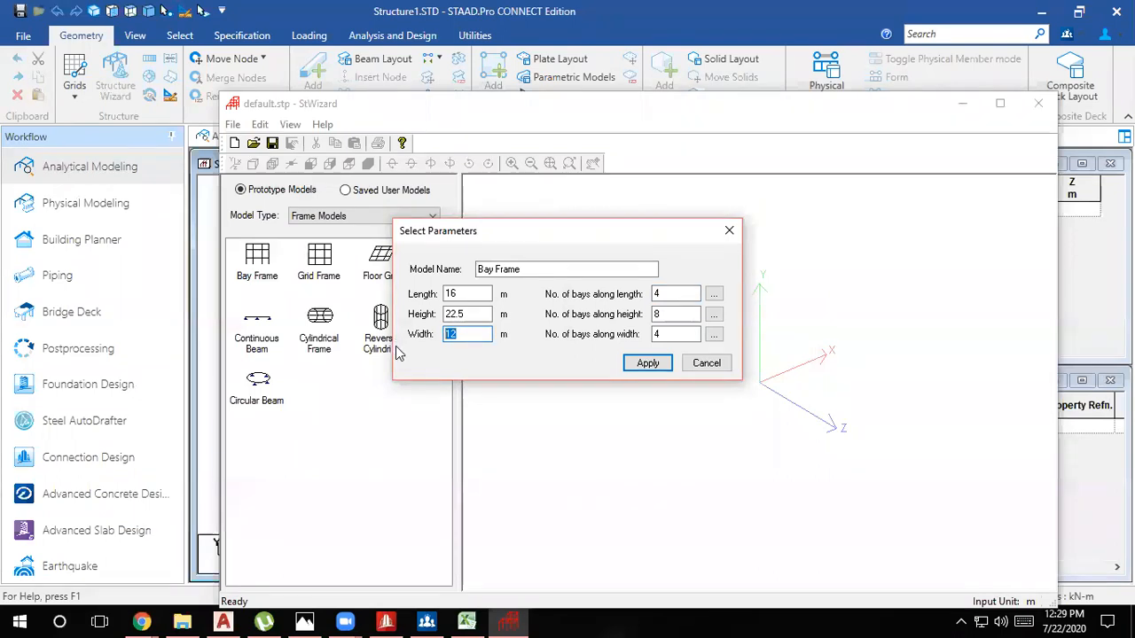
{"action": "type", "text": "16"}
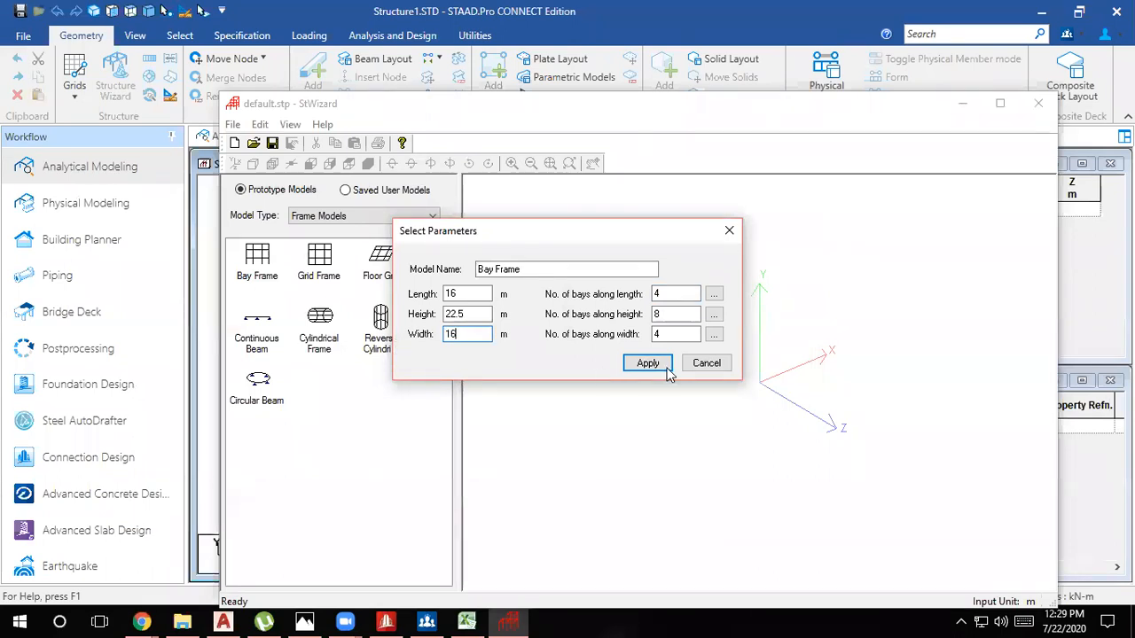
{"action": "key", "text": "Tab"}
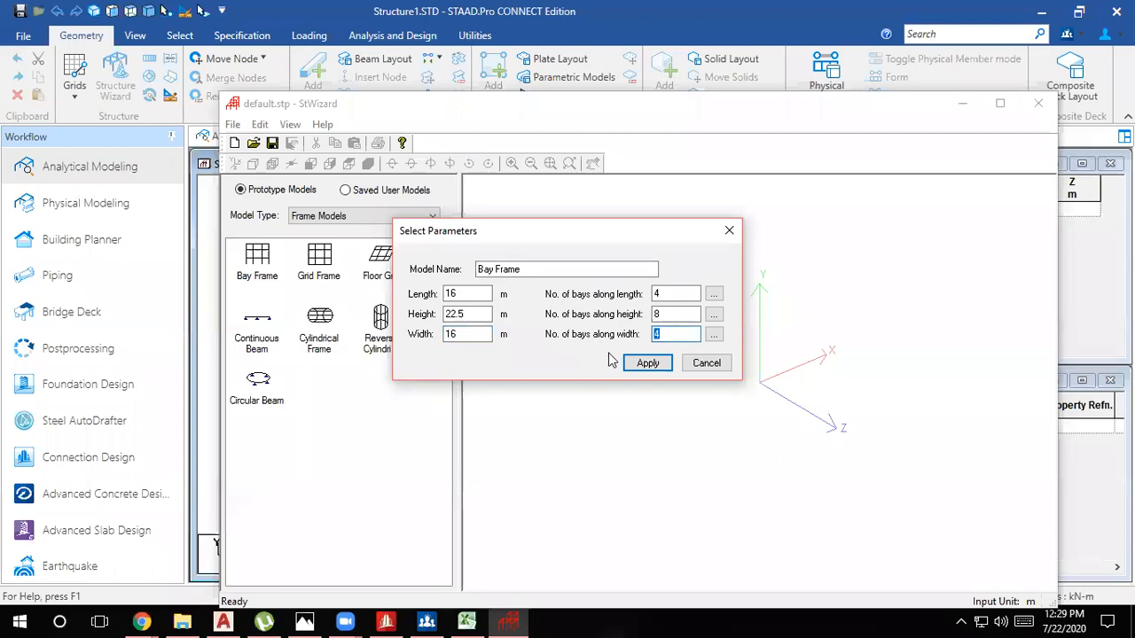
{"action": "left_click", "coordinate": [647, 363]}
Close the structure wizard and merge the prototype frame into the model with zero X, Y and Z offset
{"action": "left_click_drag", "start_coordinate": [724, 374], "coordinate": [932, 329]}
{"action": "left_click", "coordinate": [1037, 106]}
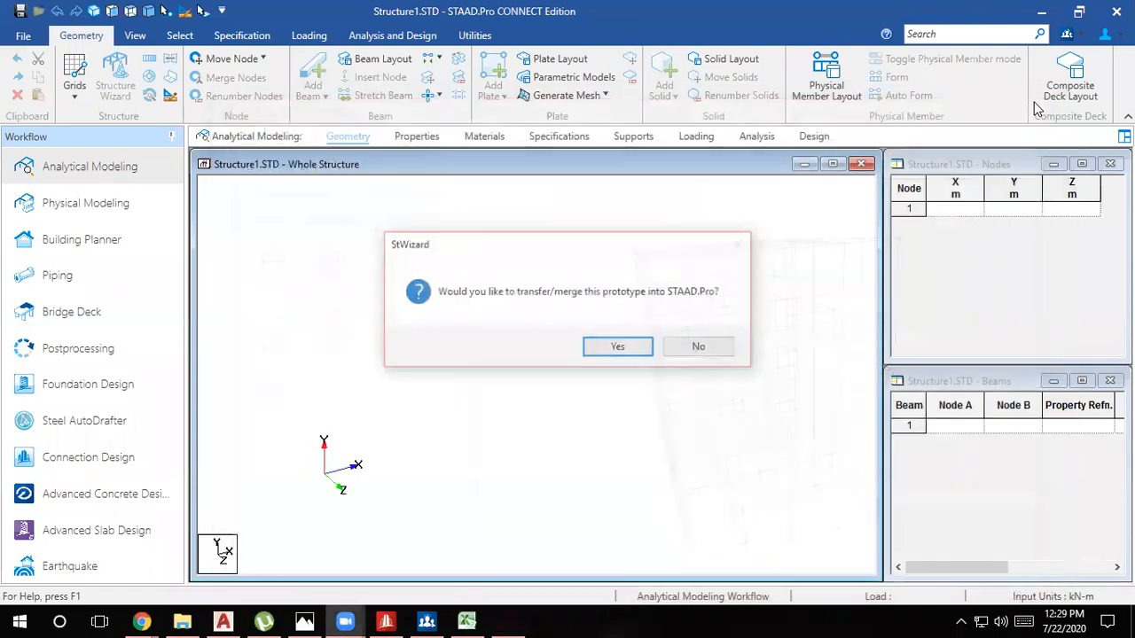
{"action": "left_click", "coordinate": [625, 347]}
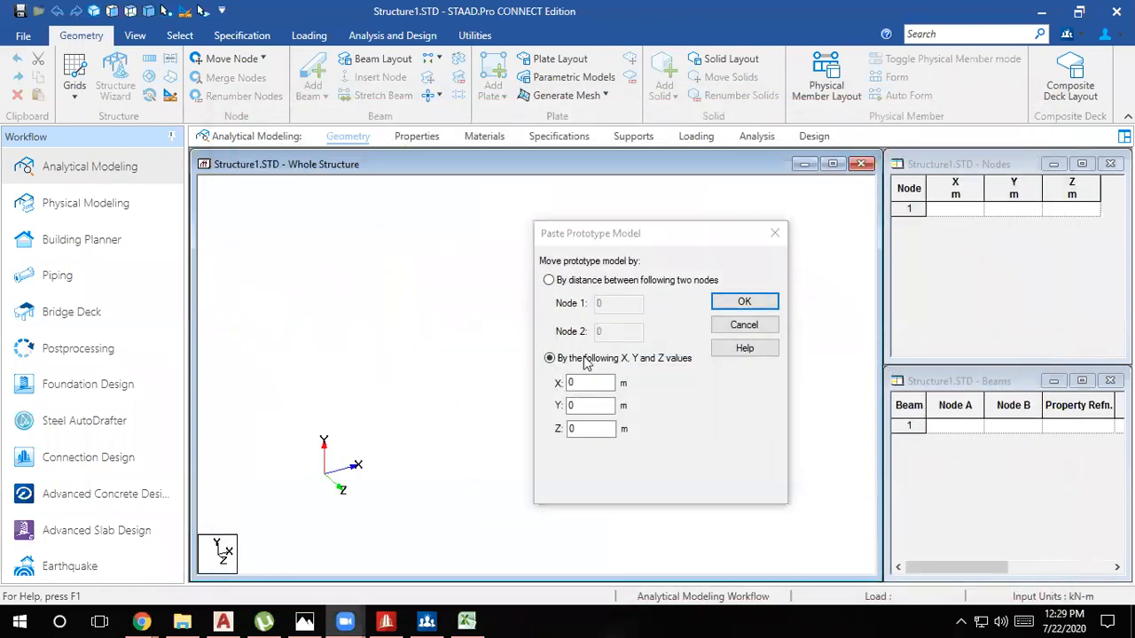
{"action": "left_click", "coordinate": [741, 301]}
Examine the frame's lowest column level from the front and in isometric view
{"action": "middle_click_drag", "start_coordinate": [509, 408], "coordinate": [658, 278]}
{"action": "scroll", "coordinate": [434, 393], "scroll_direction": "up", "scroll_amount": 1}
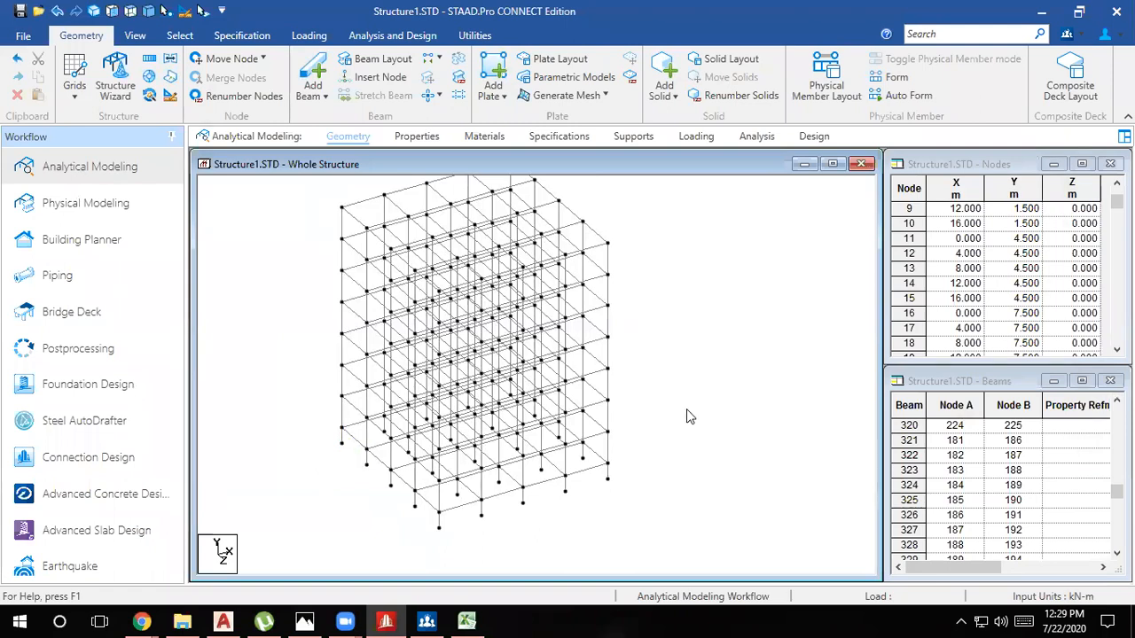
{"action": "left_click", "coordinate": [112, 11]}
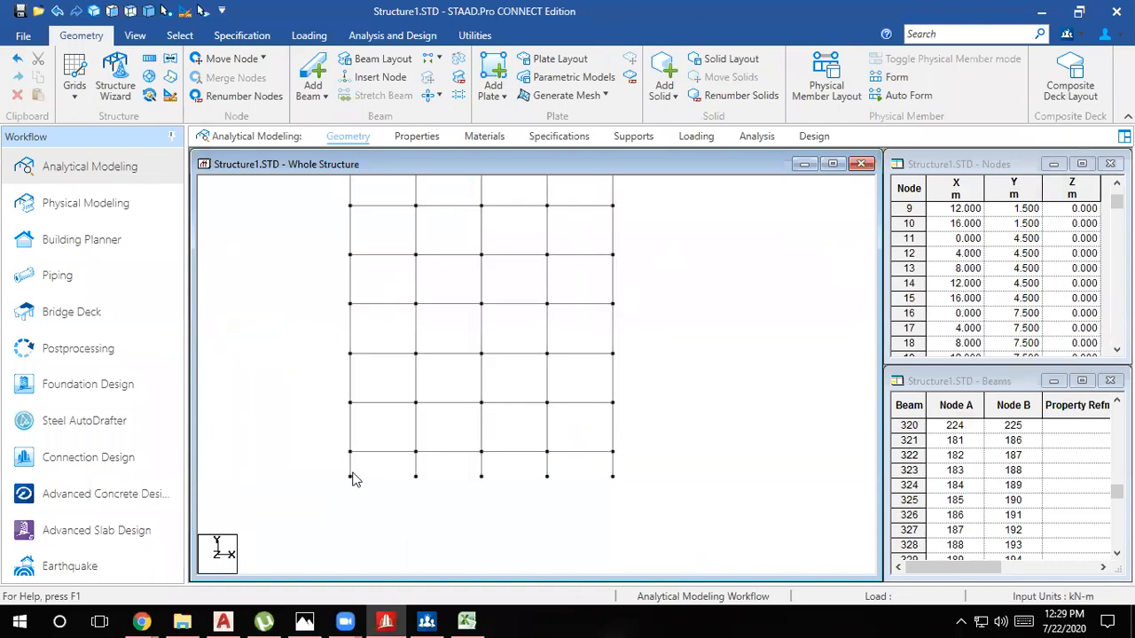
{"action": "scroll", "coordinate": [436, 476], "scroll_direction": "up", "scroll_amount": 2}
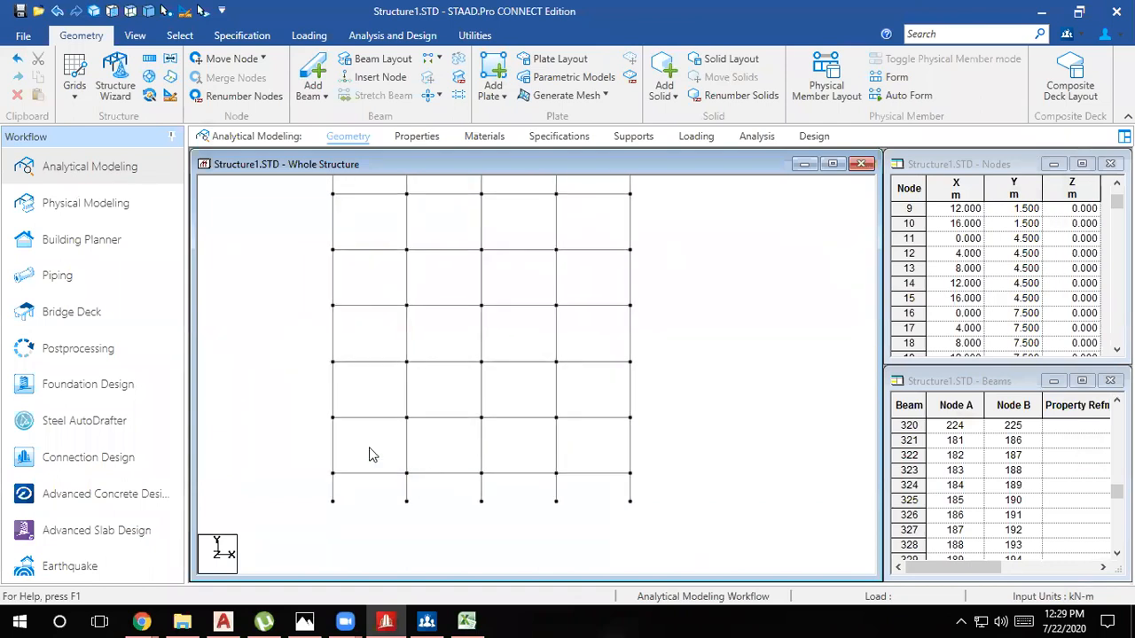
{"action": "scroll", "coordinate": [331, 473], "scroll_direction": "up", "scroll_amount": 3}
{"action": "middle_click_drag", "start_coordinate": [331, 473], "coordinate": [401, 265]}
{"action": "scroll", "coordinate": [370, 323], "scroll_direction": "up", "scroll_amount": 1}
{"action": "scroll", "coordinate": [370, 330], "scroll_direction": "up", "scroll_amount": 1}
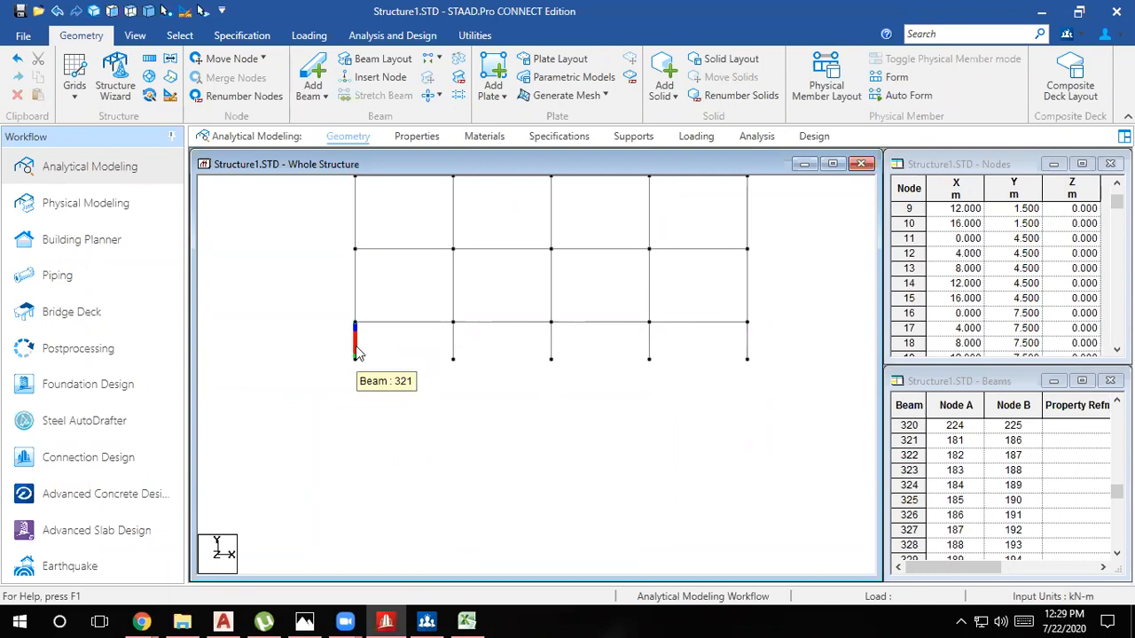
{"action": "middle_click_drag", "start_coordinate": [355, 379], "coordinate": [337, 373]}
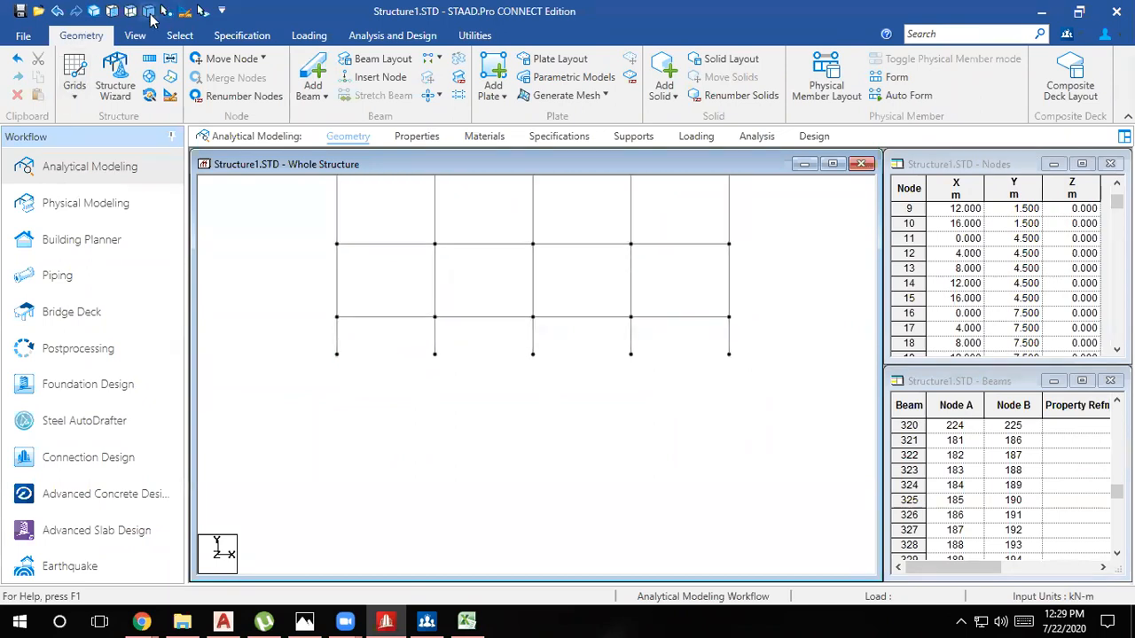
{"action": "left_click", "coordinate": [149, 12]}
{"action": "middle_click_drag", "start_coordinate": [576, 386], "coordinate": [569, 449]}
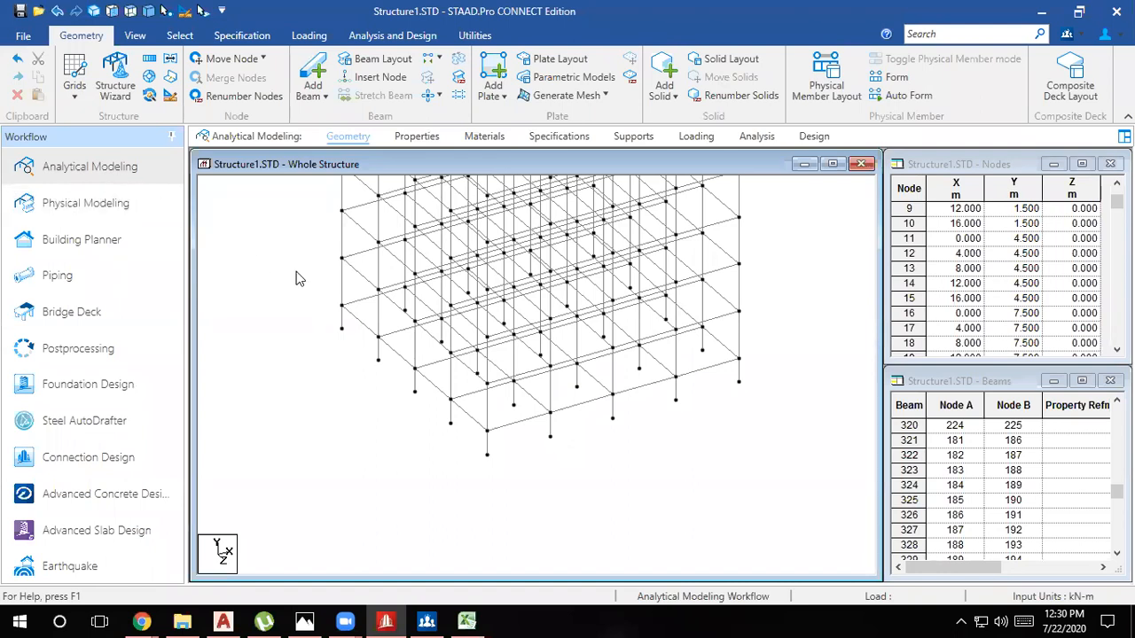
Define a rectangular concrete section with YD 0.3 m and ZD 0.3 m and add it to the properties
{"action": "left_click", "coordinate": [415, 137]}
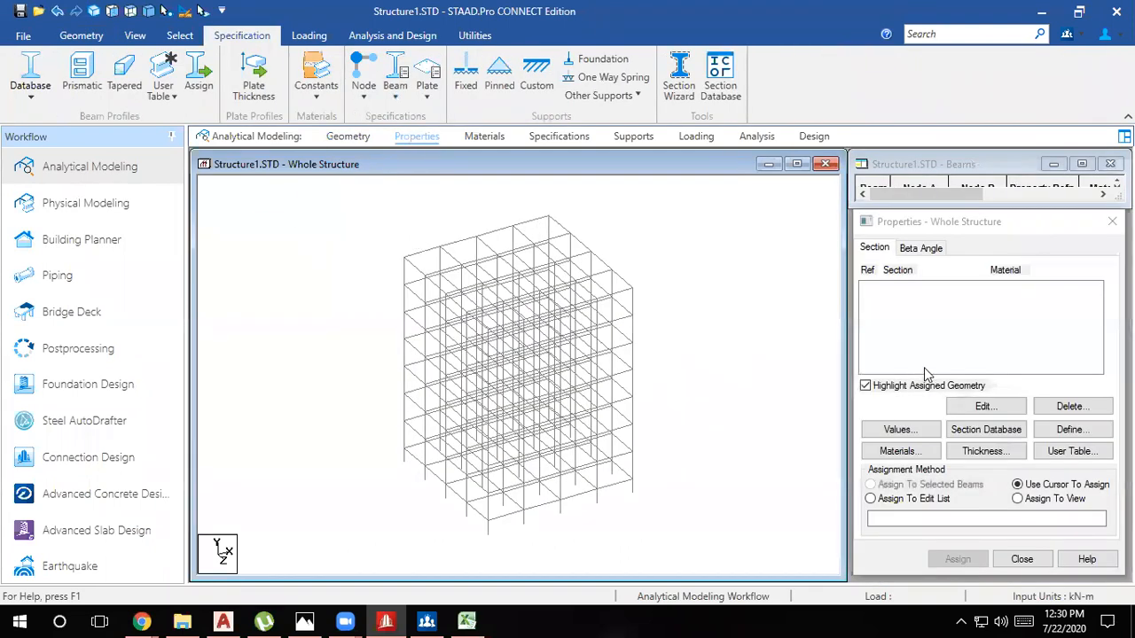
{"action": "left_click", "coordinate": [1070, 429]}
{"action": "left_click", "coordinate": [418, 239]}
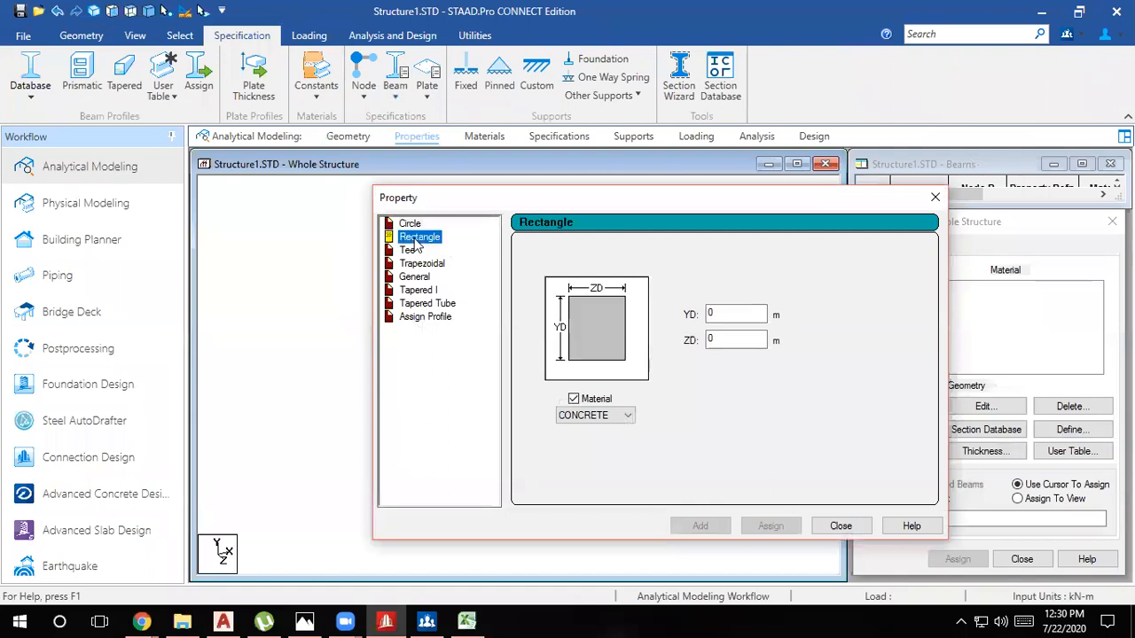
{"action": "left_click", "coordinate": [411, 227]}
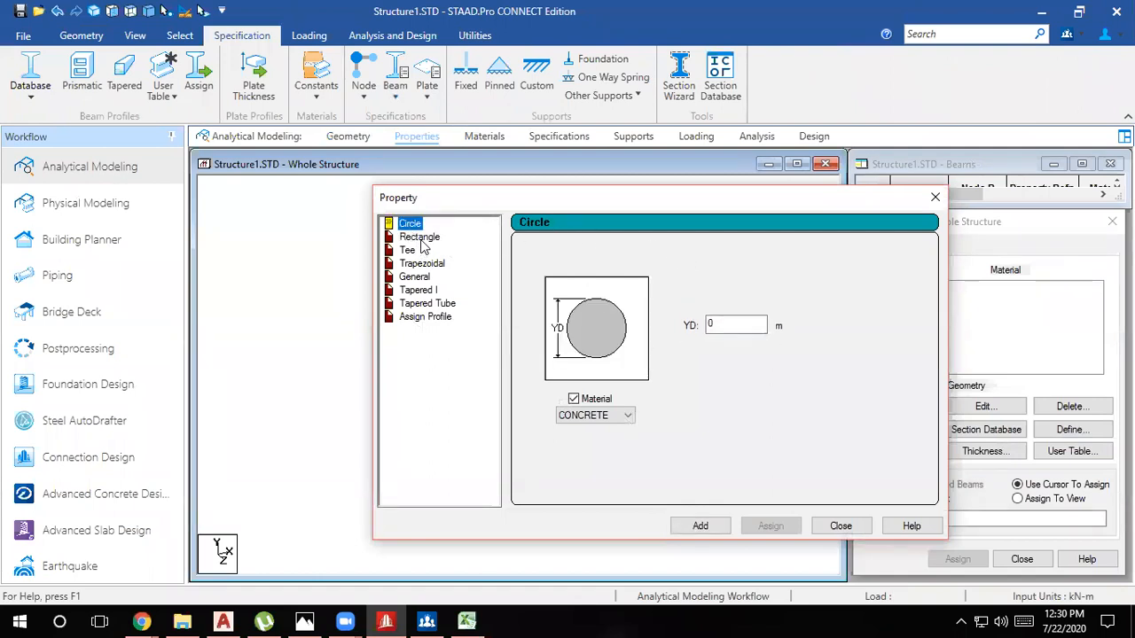
{"action": "left_click", "coordinate": [421, 241]}
{"action": "left_click", "coordinate": [723, 314]}
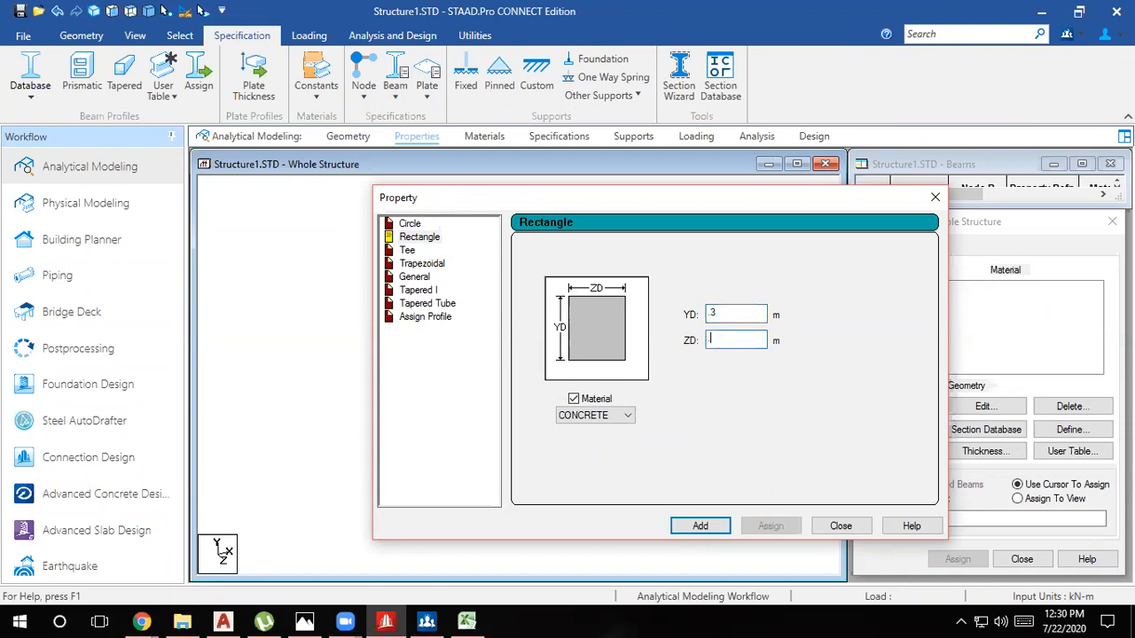
{"action": "left_click_drag", "start_coordinate": [604, 197], "coordinate": [764, 136]}
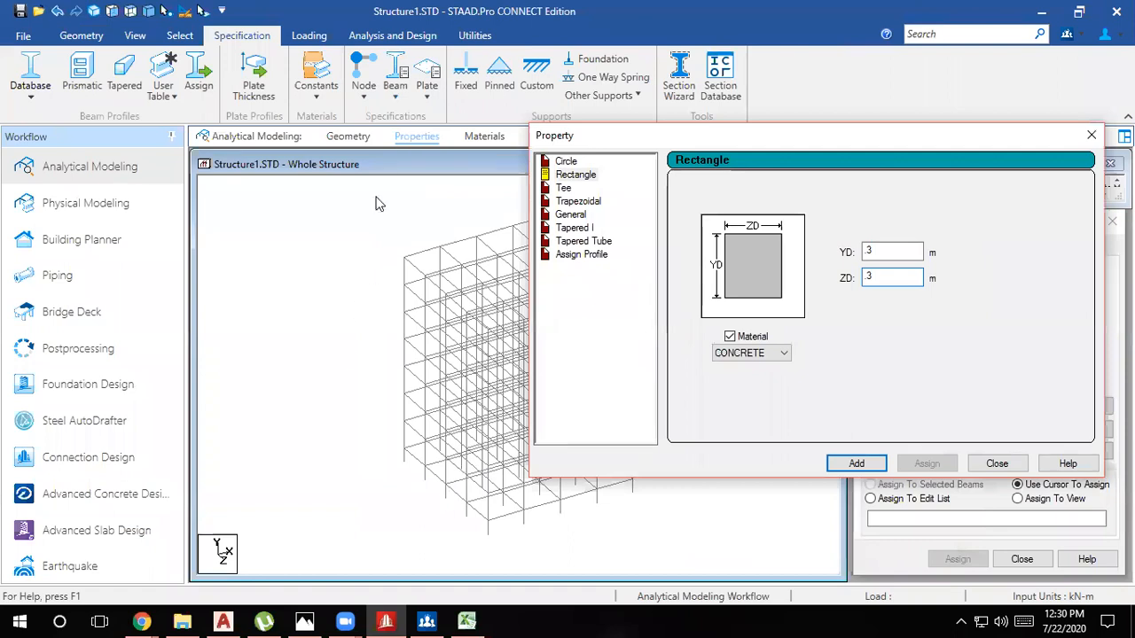
{"action": "left_click", "coordinate": [857, 464]}
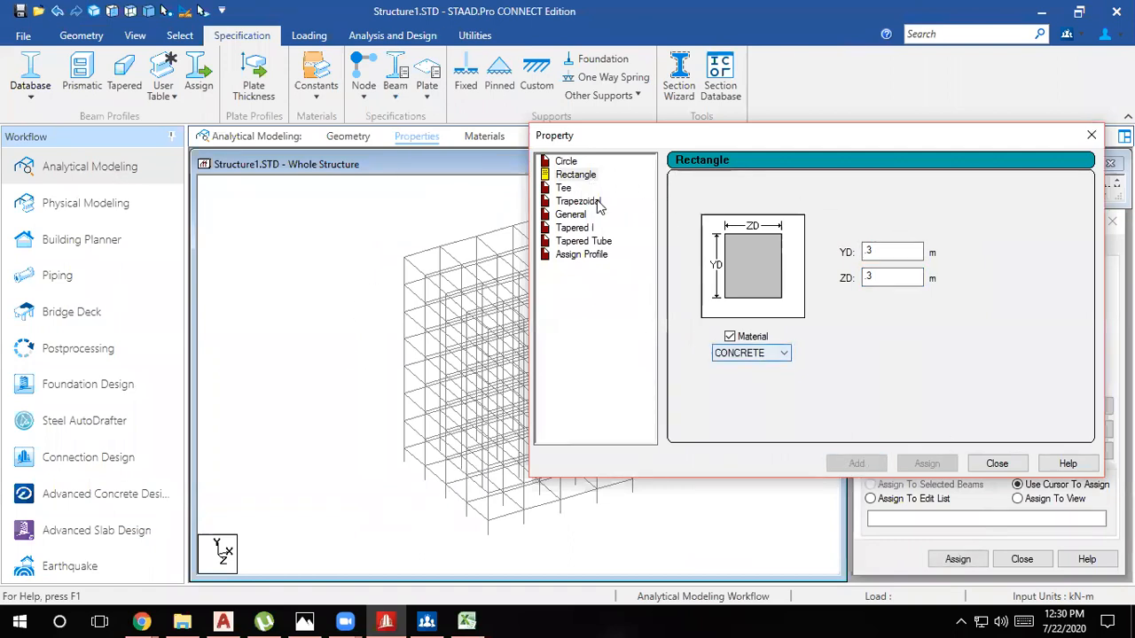
Add a second rectangular concrete section of 0.23 m by 0.23 m and finish defining properties
{"action": "left_click", "coordinate": [869, 250]}
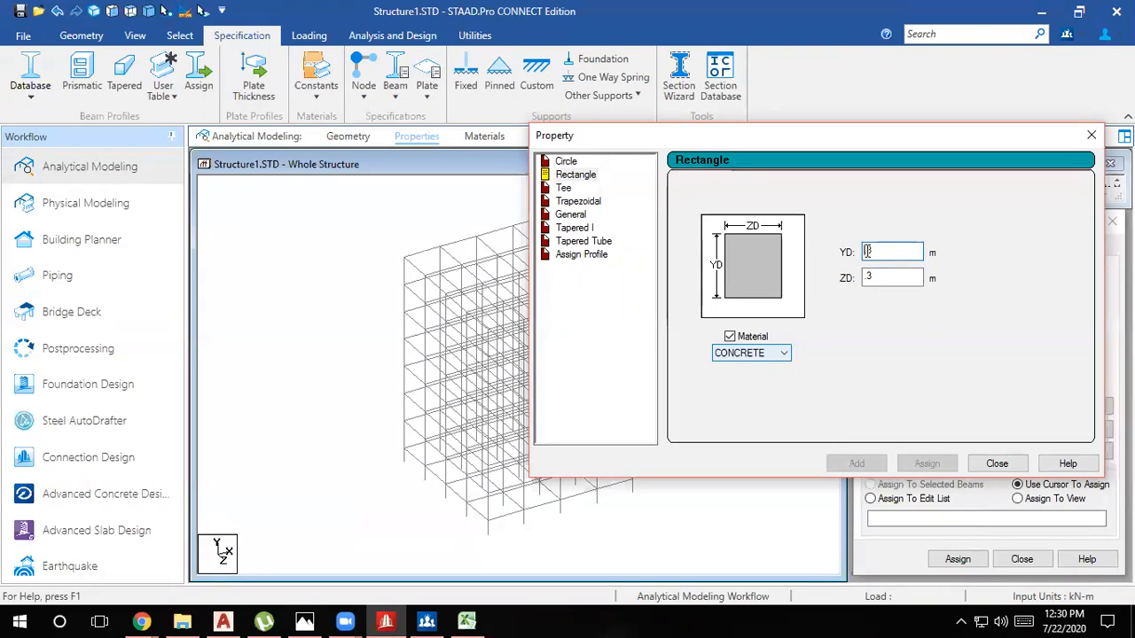
{"action": "key", "text": "BackSpace"}
{"action": "type", "text": "2.3"}
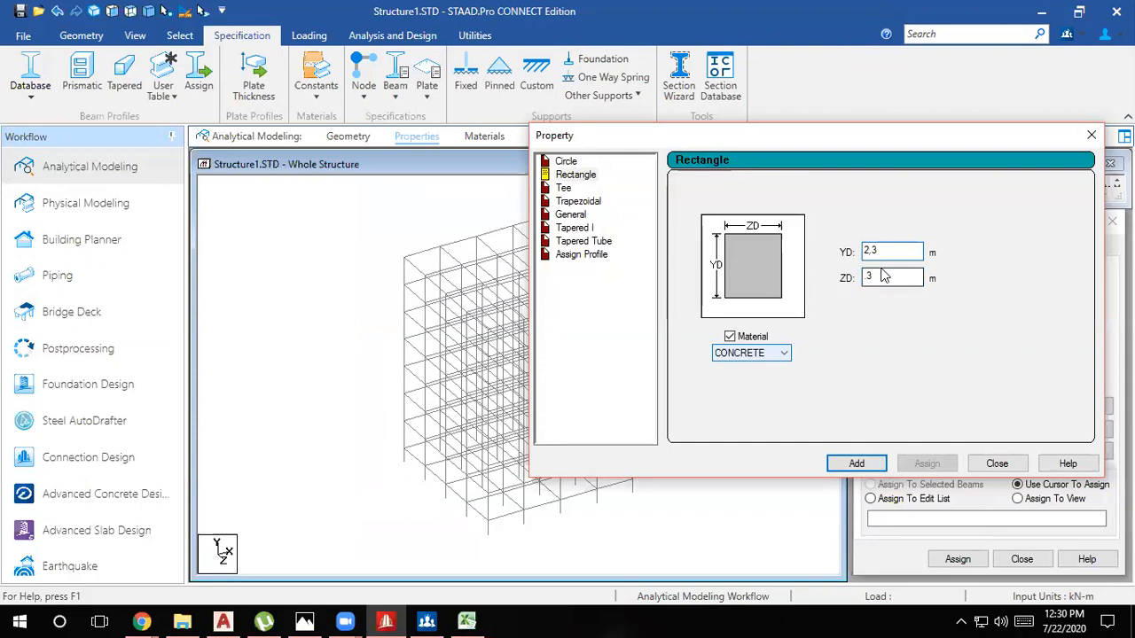
{"action": "type", "text": ".2"}
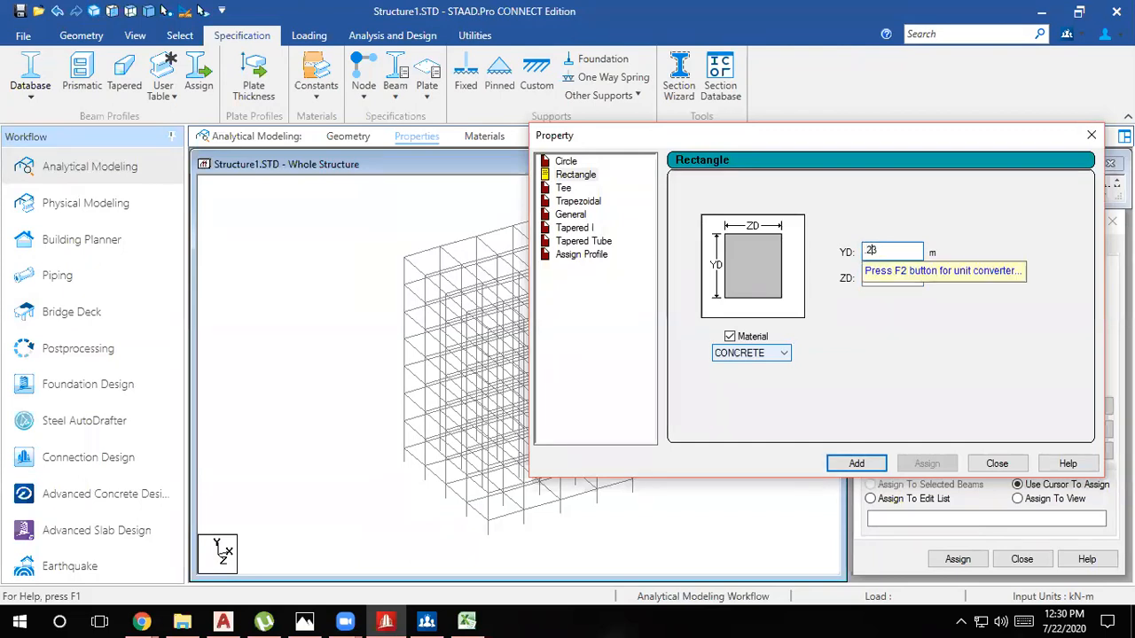
{"action": "left_click", "coordinate": [884, 282]}
{"action": "key", "text": "BackSpace"}
{"action": "type", "text": "23"}
{"action": "left_click", "coordinate": [851, 464]}
{"action": "left_click", "coordinate": [996, 464]}
Choose the Rect 0.30x0.30 section as the property for assignment
{"action": "left_click", "coordinate": [900, 287]}
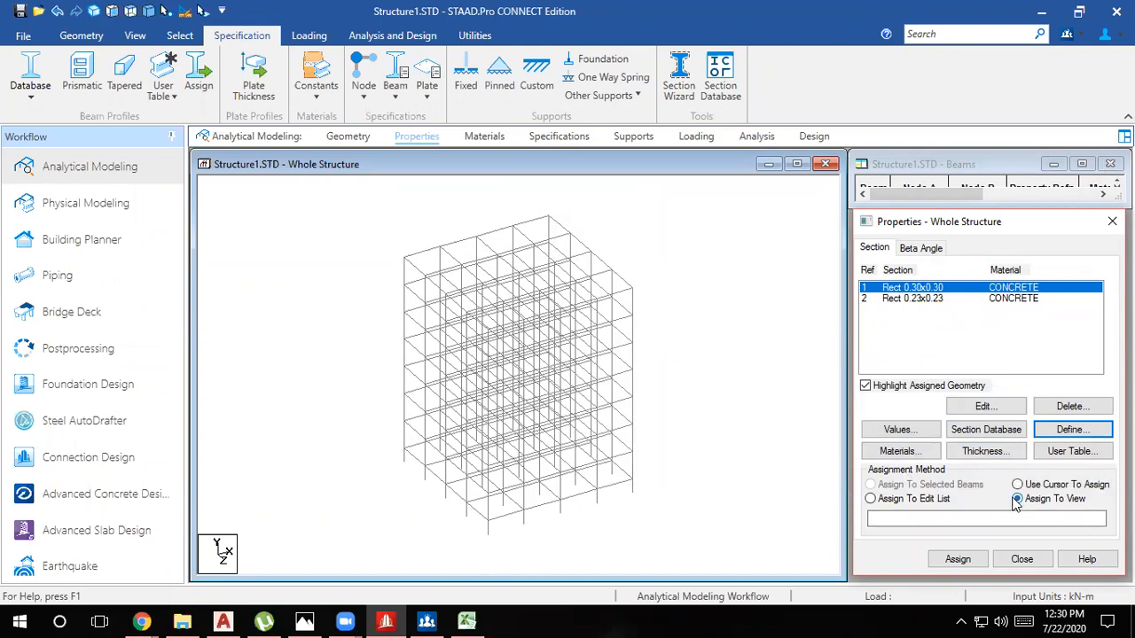
{"action": "left_click", "coordinate": [179, 36]}
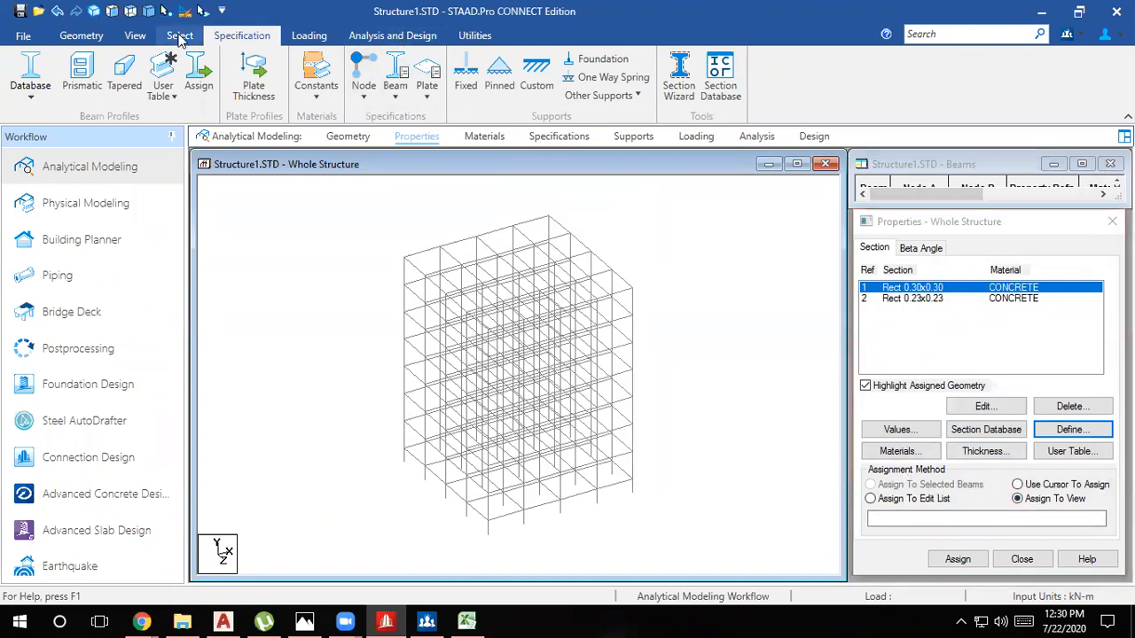
{"action": "left_click", "coordinate": [682, 60]}
{"action": "left_click", "coordinate": [675, 82]}
{"action": "left_click", "coordinate": [669, 61]}
{"action": "left_click", "coordinate": [771, 283]}
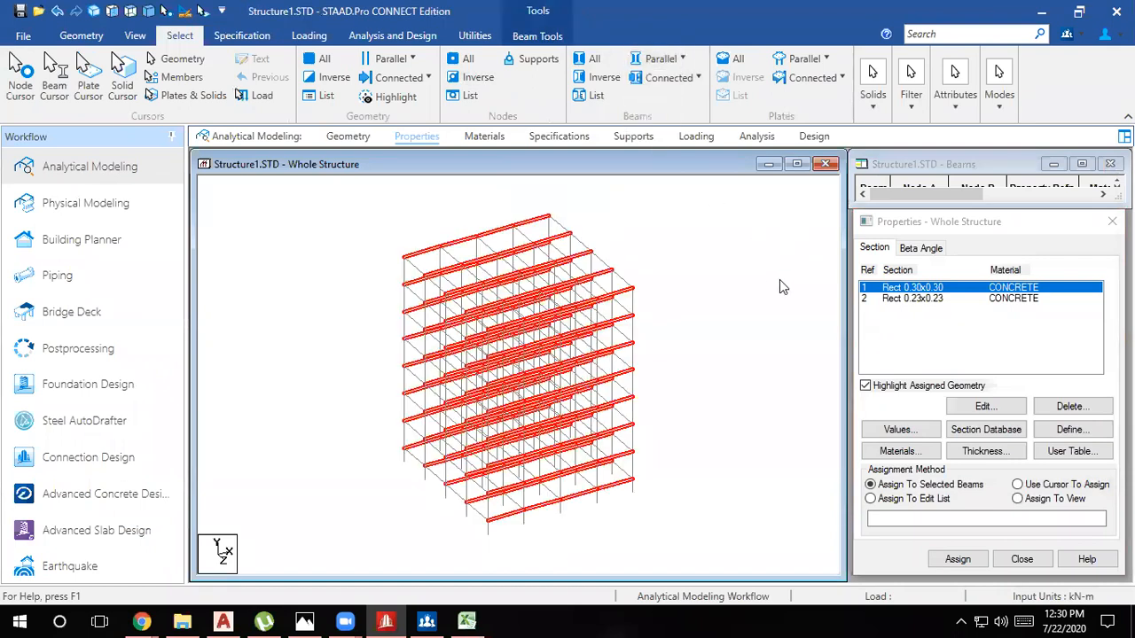
{"action": "left_click", "coordinate": [651, 62]}
{"action": "left_click", "coordinate": [675, 81]}
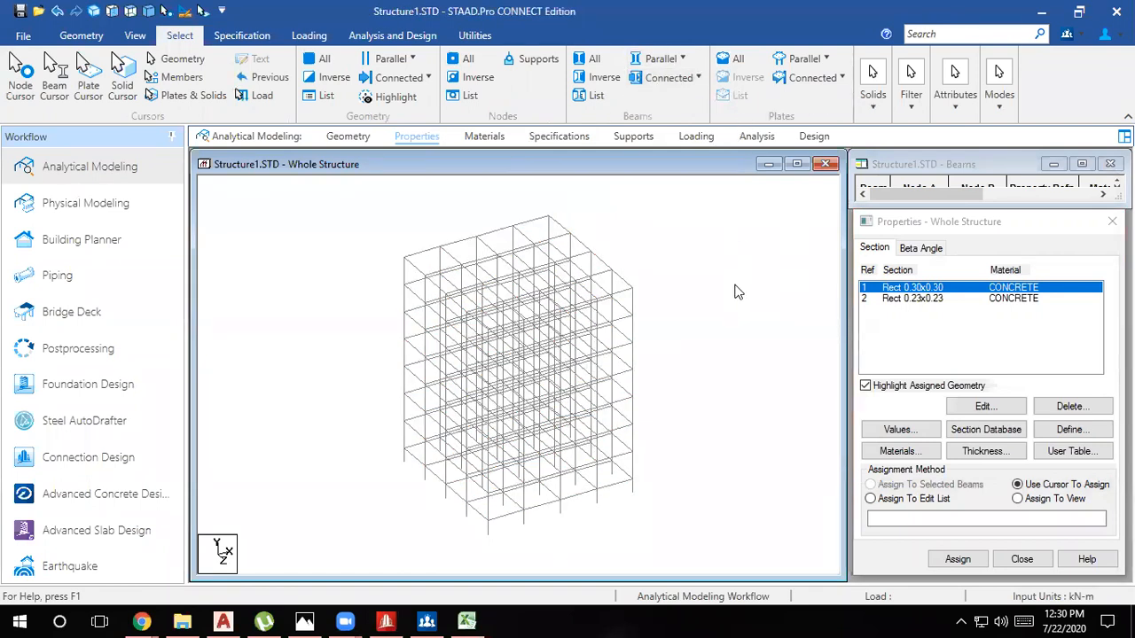
{"action": "left_click", "coordinate": [663, 59]}
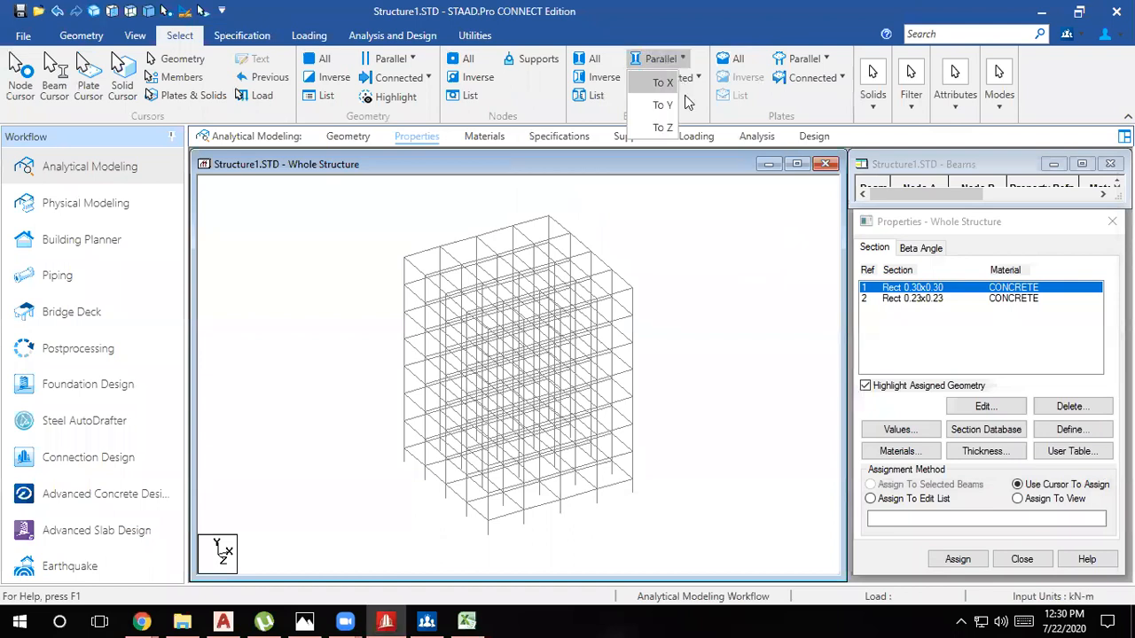
{"action": "left_click", "coordinate": [679, 103]}
{"action": "left_click", "coordinate": [1017, 498]}
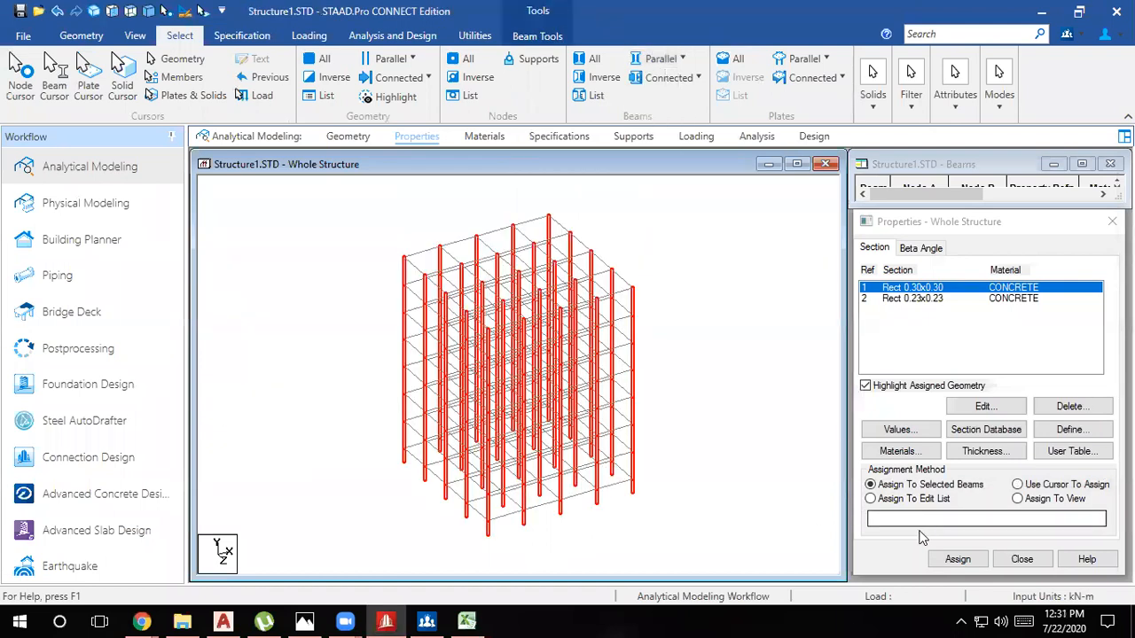
{"action": "left_click", "coordinate": [958, 560]}
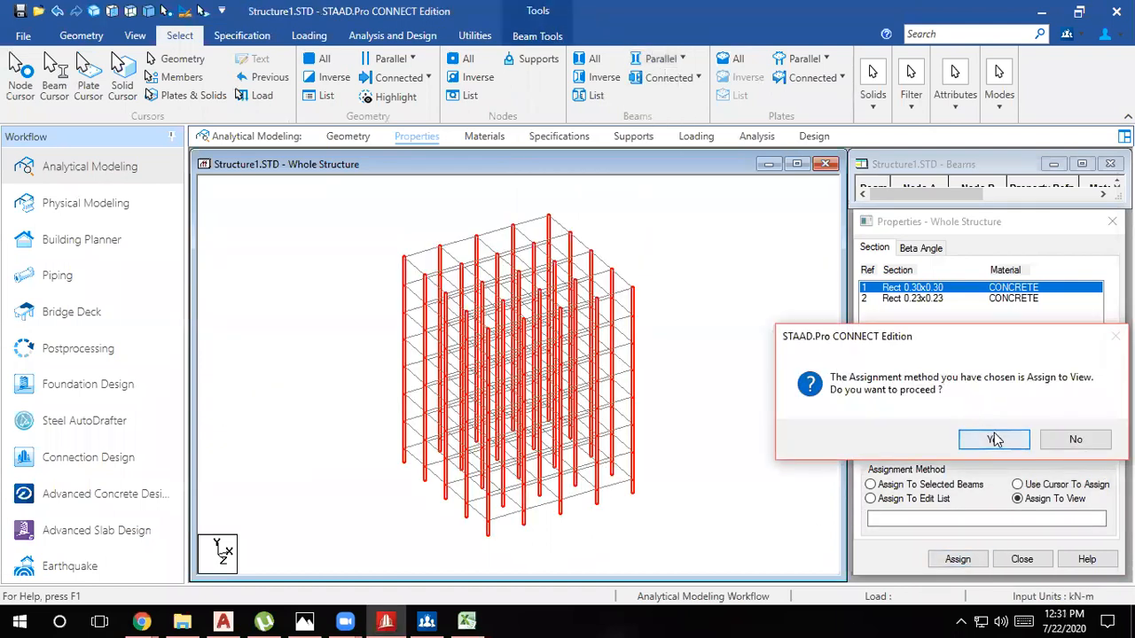
{"action": "left_click", "coordinate": [992, 438]}
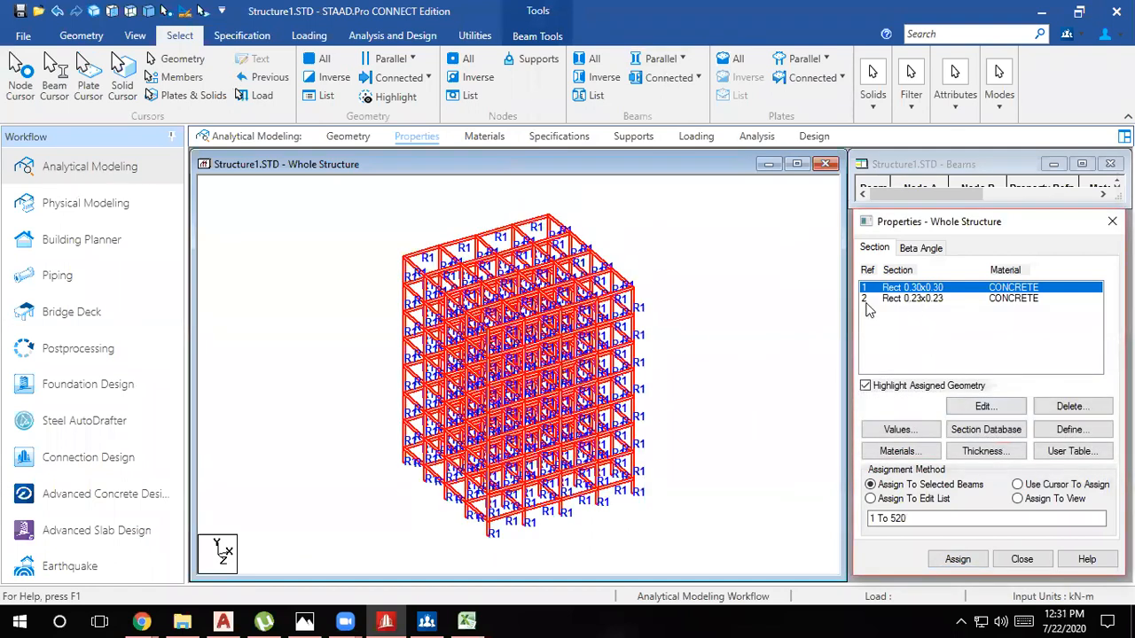
{"action": "left_click", "coordinate": [769, 349]}
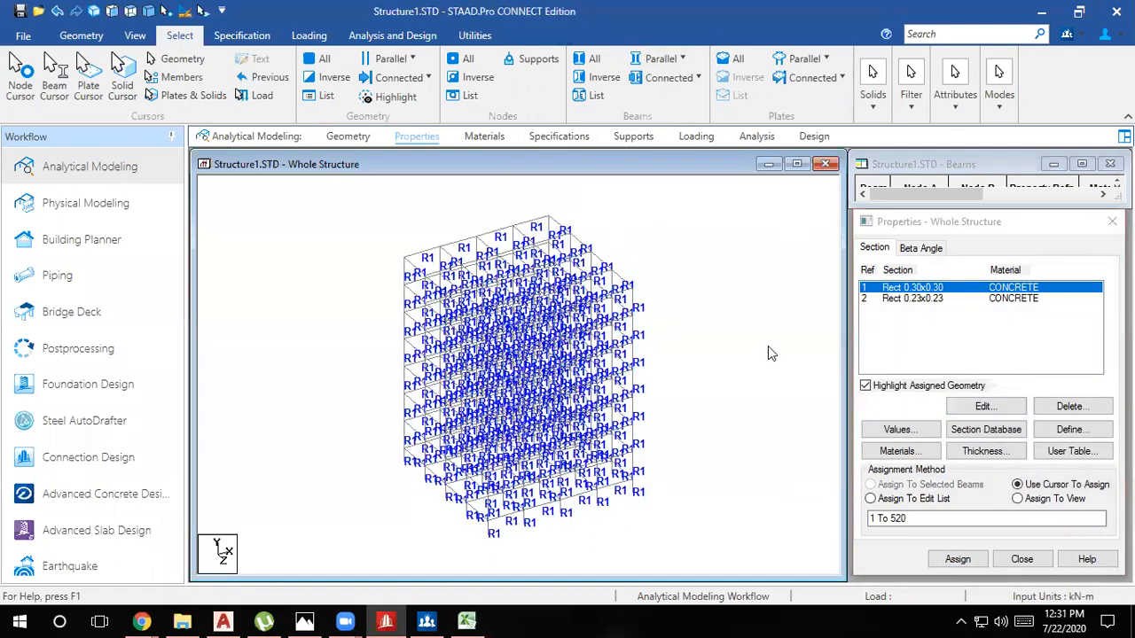
{"action": "key", "text": "ctrl+z"}
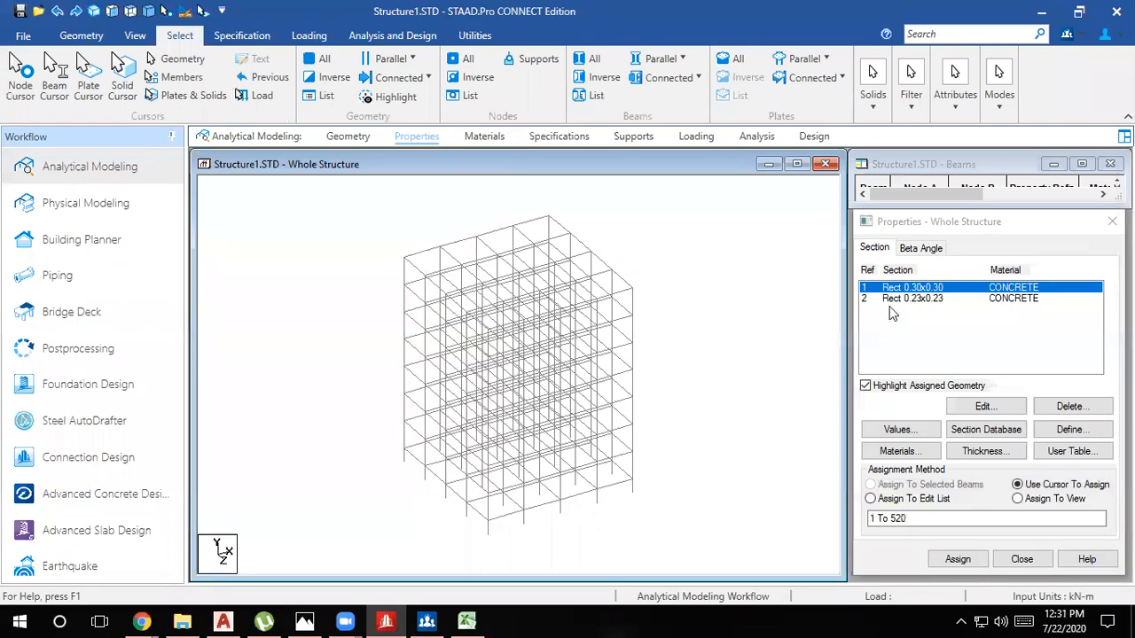
Assign the Rect 0.30x0.30 section to all columns by selecting the members parallel to Y
{"action": "left_click", "coordinate": [660, 59]}
{"action": "left_click", "coordinate": [662, 105]}
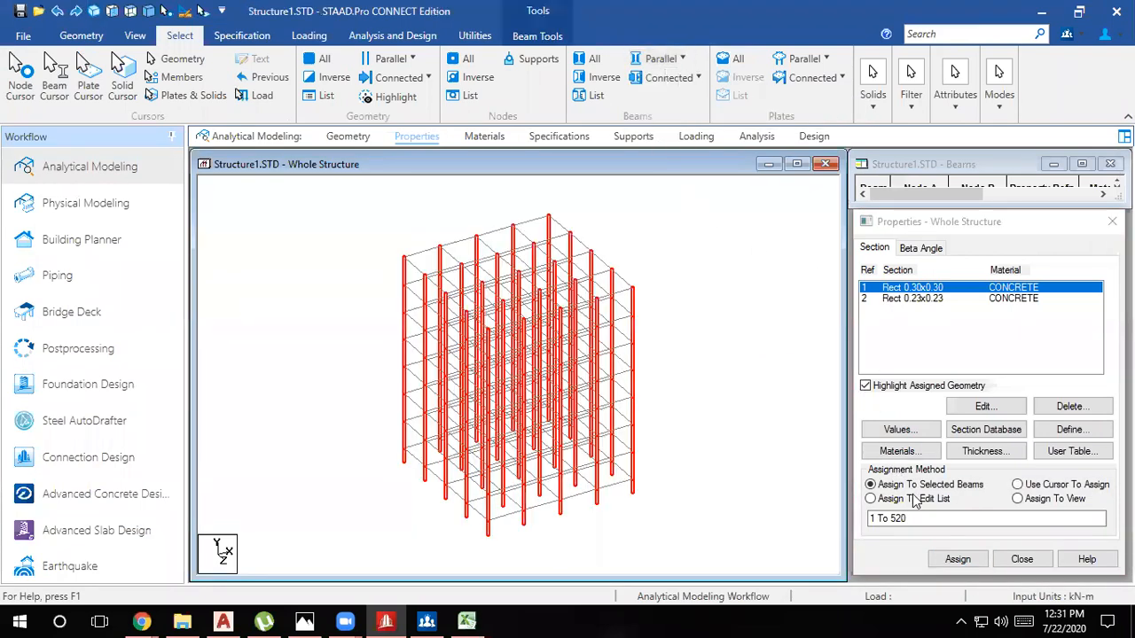
{"action": "left_click", "coordinate": [953, 559]}
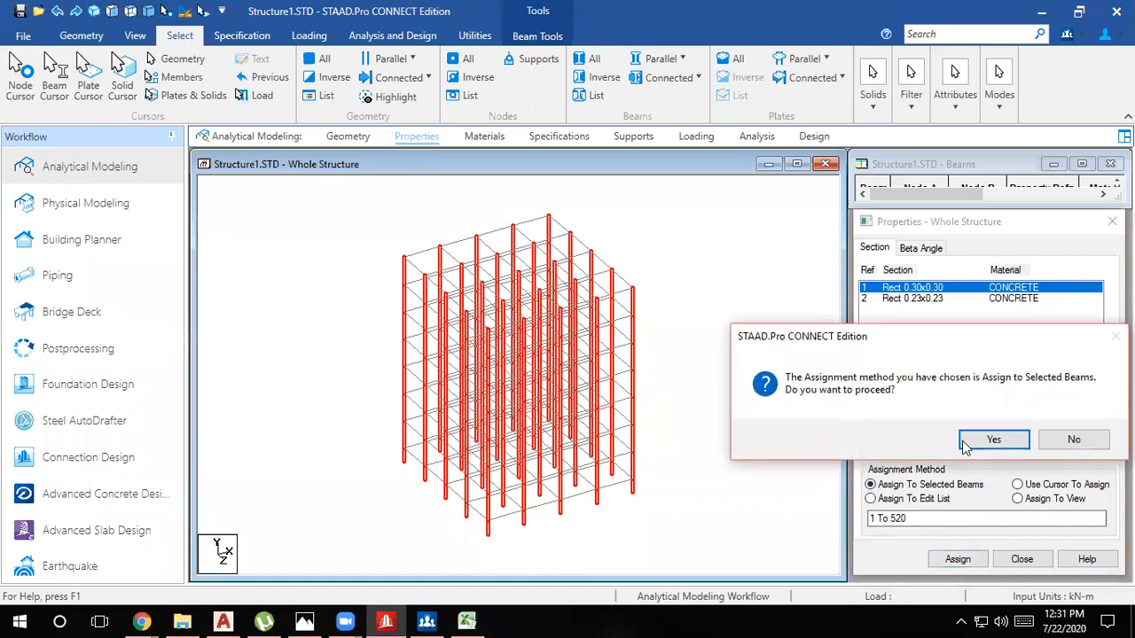
{"action": "left_click", "coordinate": [994, 440]}
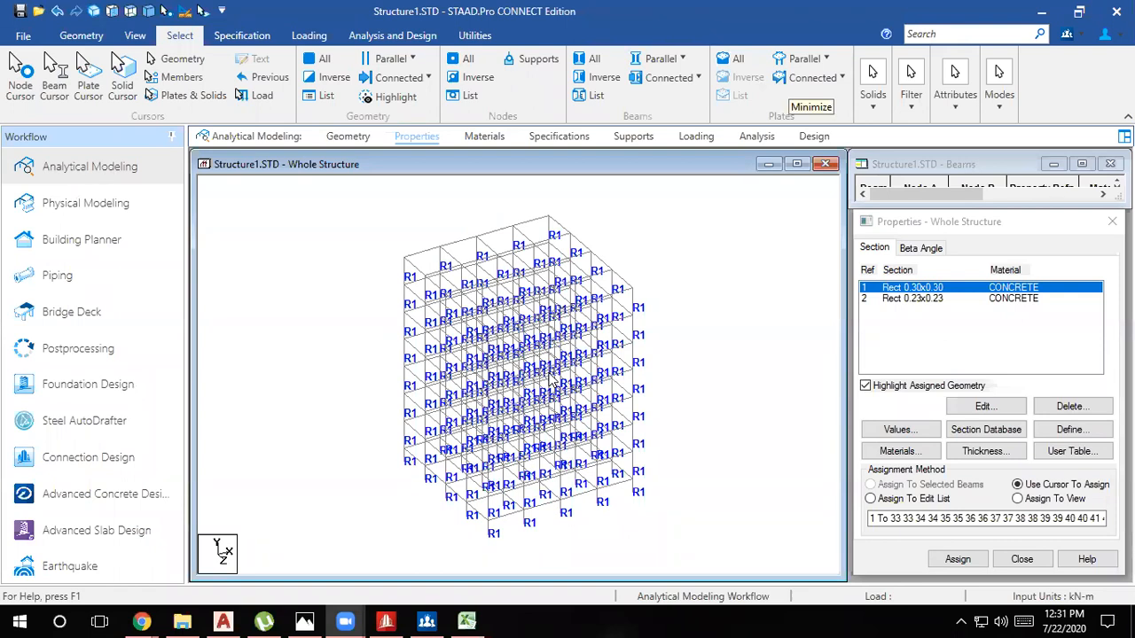
Assign the Rect 0.23x0.23 section to all beams by selecting the members parallel to X and to Z
{"action": "left_click", "coordinate": [919, 299]}
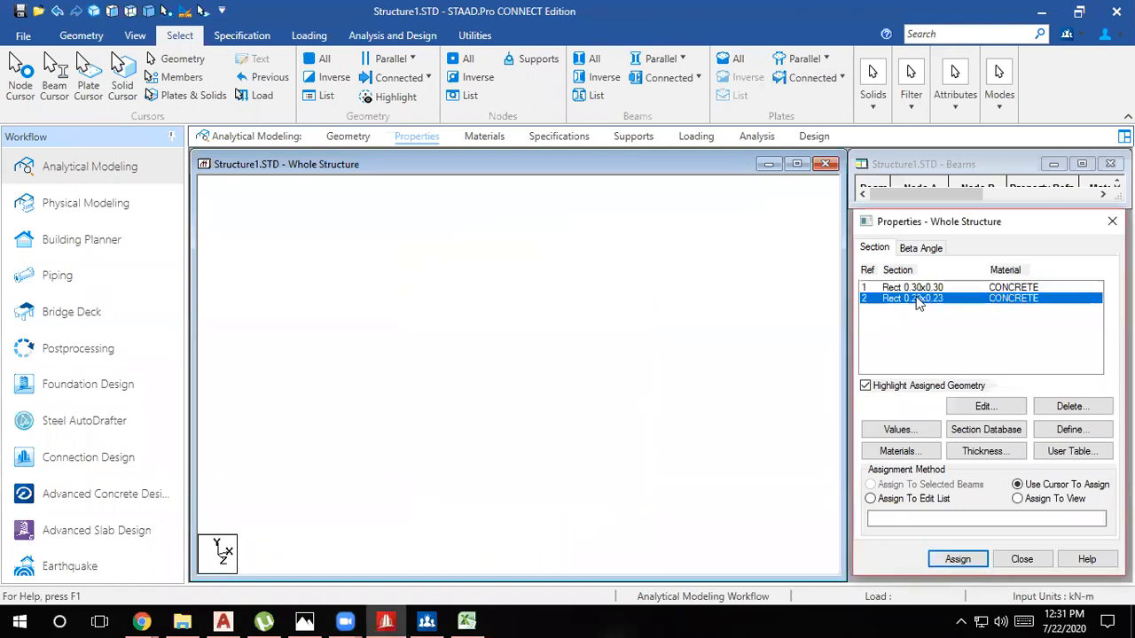
{"action": "scroll", "coordinate": [730, 349], "scroll_direction": "up", "scroll_amount": 3}
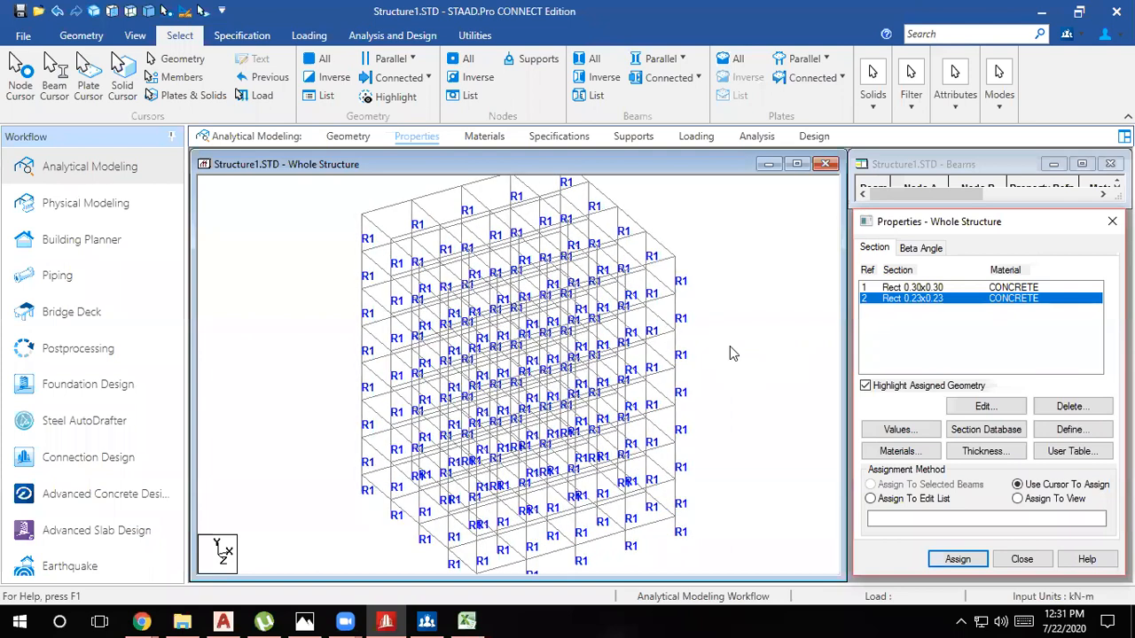
{"action": "left_click", "coordinate": [660, 59]}
{"action": "left_click", "coordinate": [660, 82]}
{"action": "left_click", "coordinate": [661, 59]}
{"action": "left_click", "coordinate": [663, 127]}
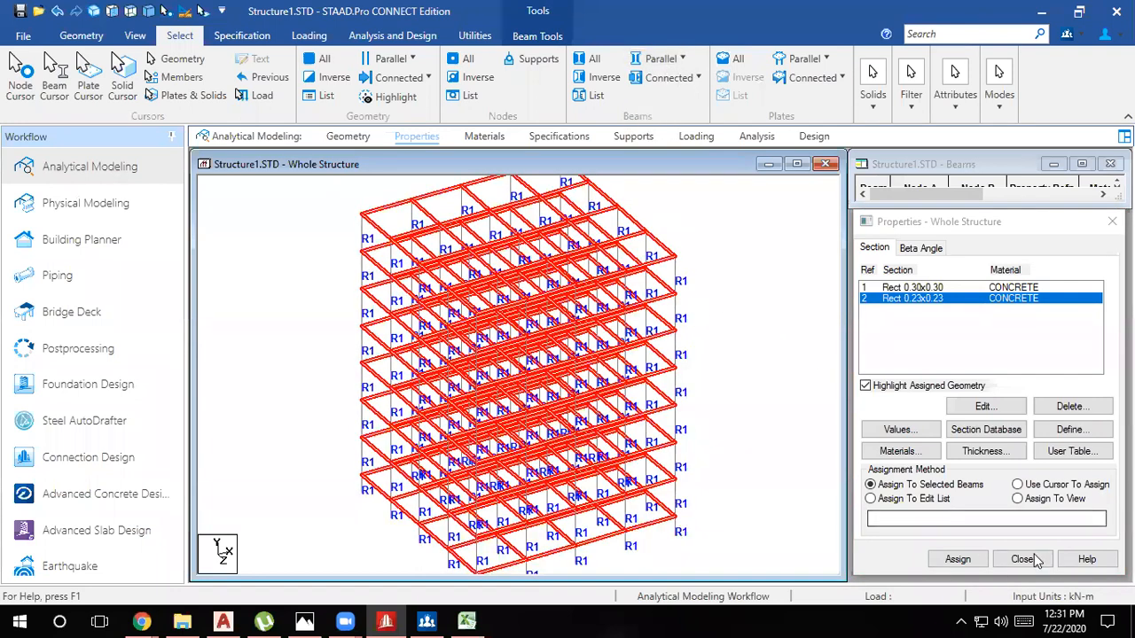
{"action": "left_click", "coordinate": [957, 559]}
{"action": "left_click", "coordinate": [990, 441]}
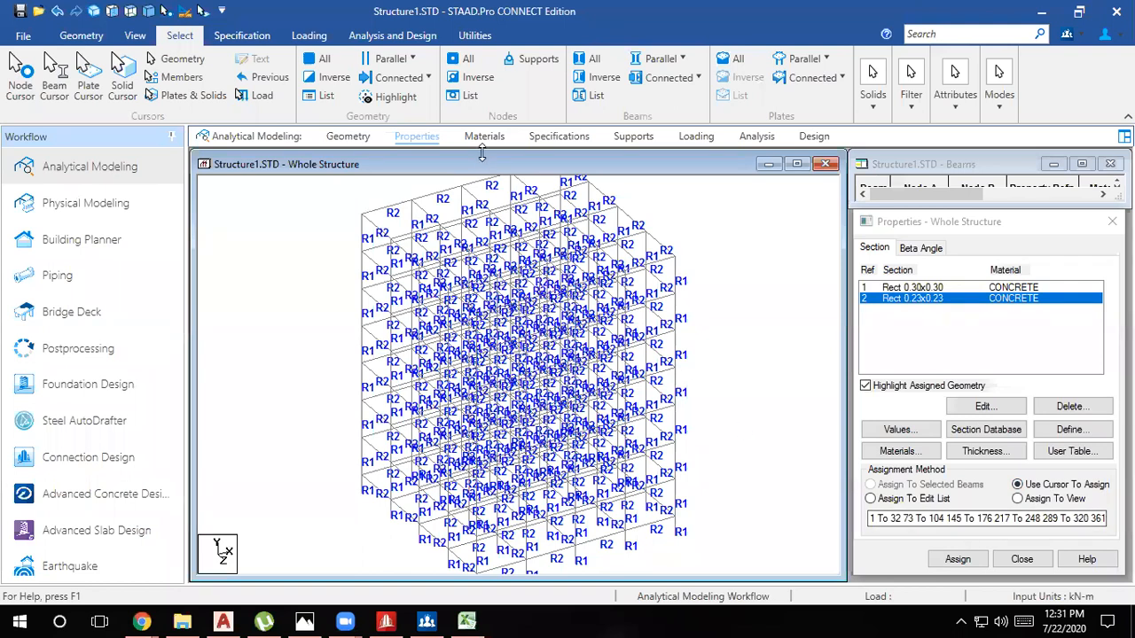
Create a fixed support definition for the structure
{"action": "left_click", "coordinate": [633, 136]}
{"action": "left_click", "coordinate": [993, 439]}
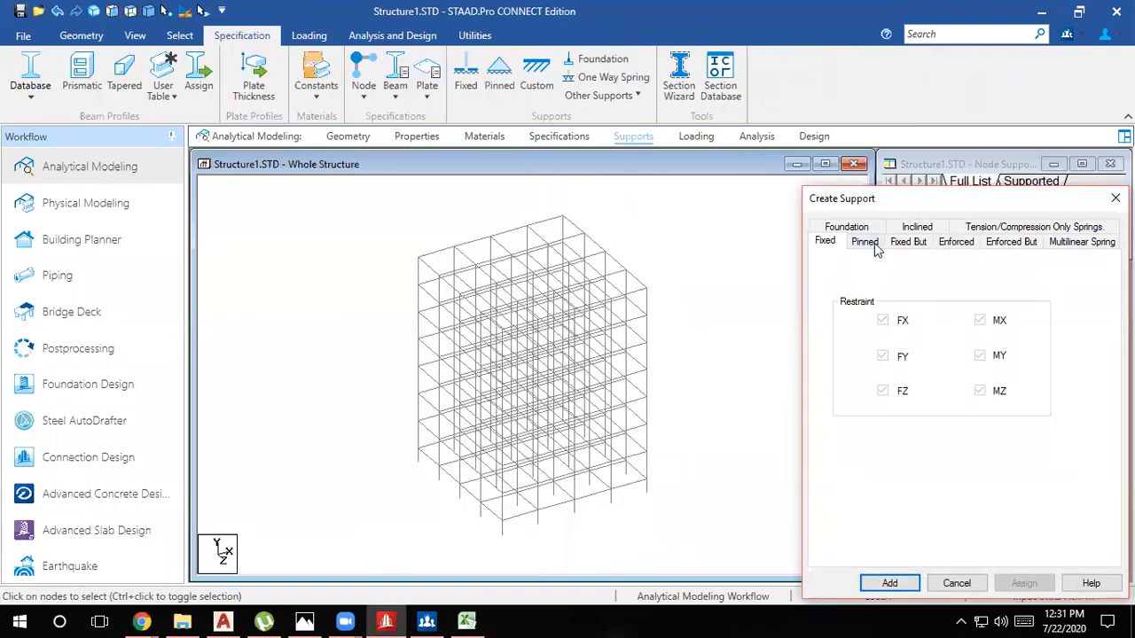
{"action": "left_click", "coordinate": [866, 586]}
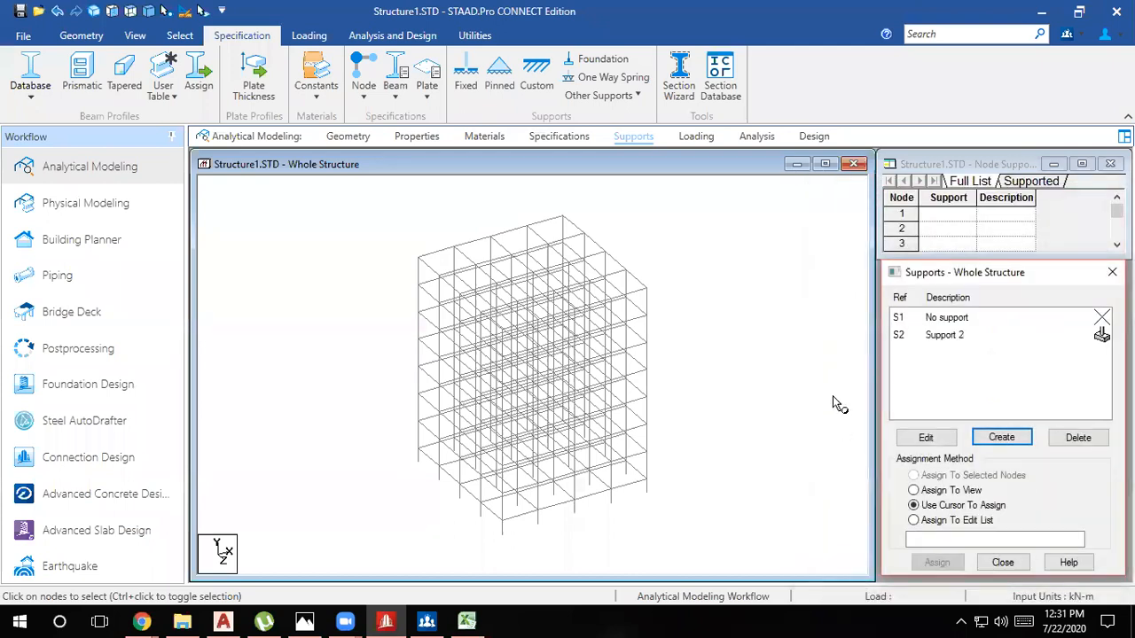
Assign Support 2 to all base nodes of the frame, selecting them in the front view
{"action": "left_click", "coordinate": [942, 338]}
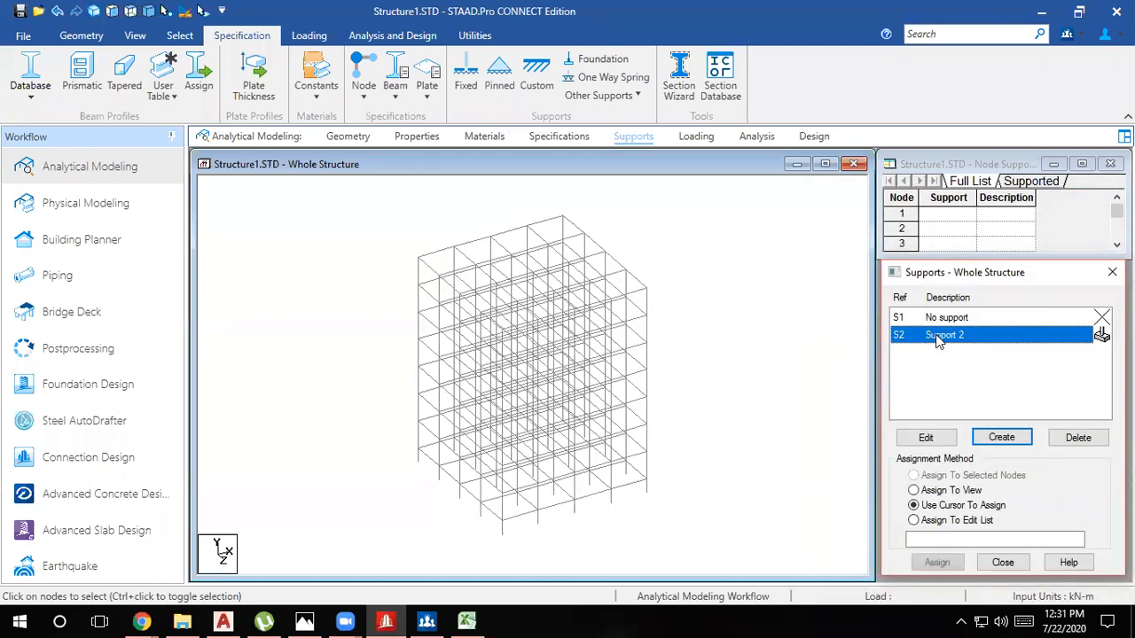
{"action": "left_click", "coordinate": [111, 11]}
{"action": "left_click_drag", "start_coordinate": [690, 540], "coordinate": [241, 491]}
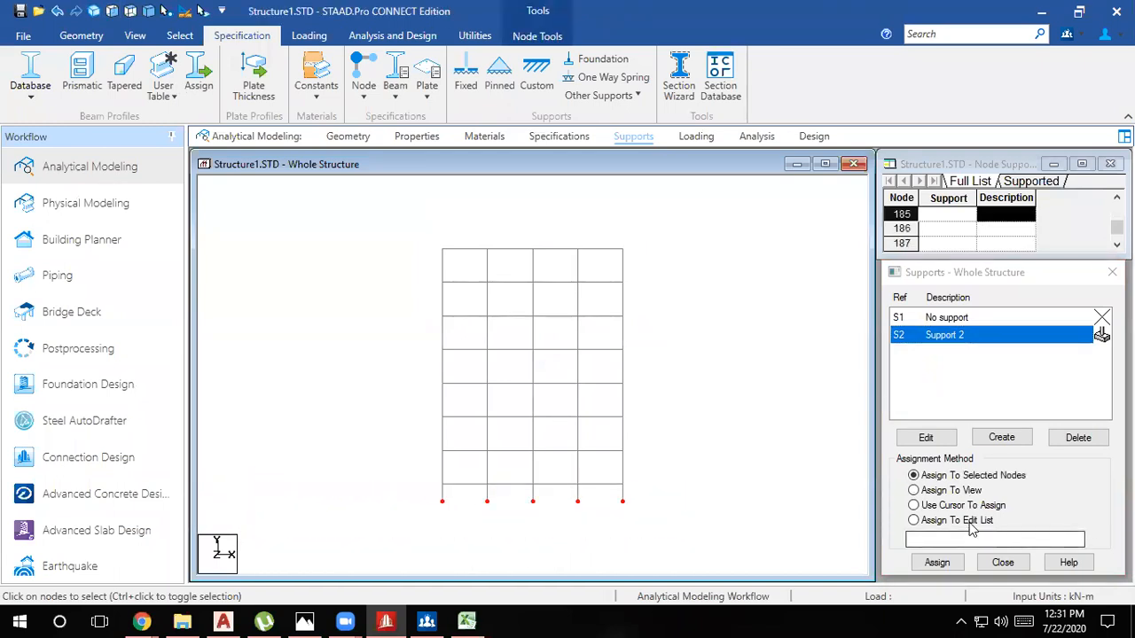
{"action": "left_click", "coordinate": [942, 562]}
{"action": "left_click", "coordinate": [991, 465]}
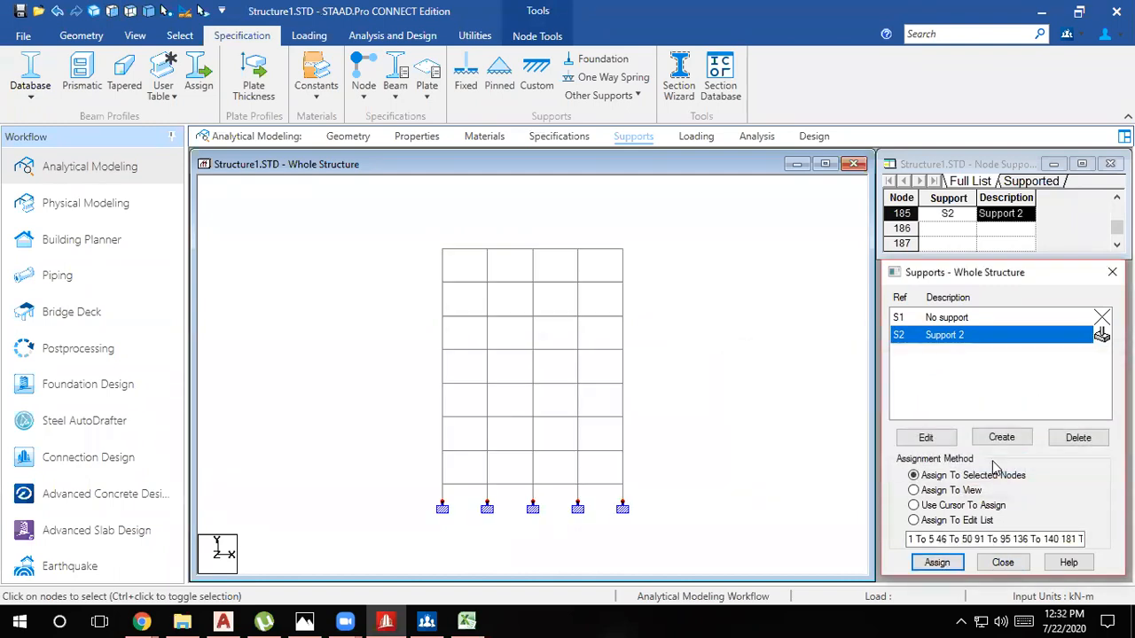
Add primary load case 1 with loading type Dead and the title DL
{"action": "left_click", "coordinate": [708, 138]}
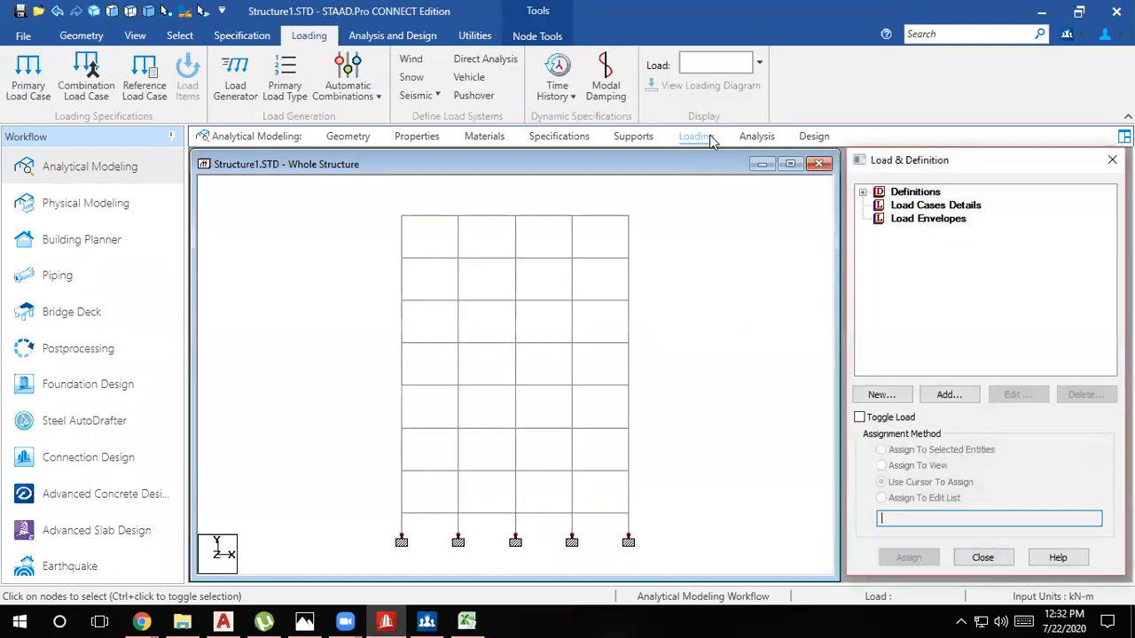
{"action": "left_click", "coordinate": [147, 13]}
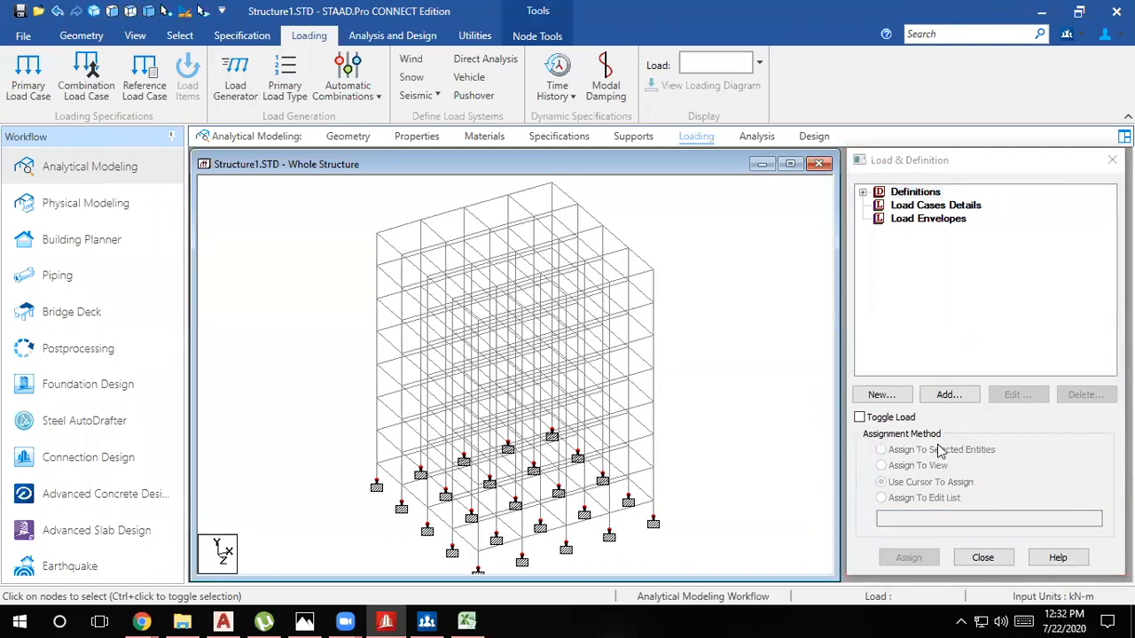
{"action": "left_click", "coordinate": [952, 206]}
{"action": "left_click", "coordinate": [949, 396]}
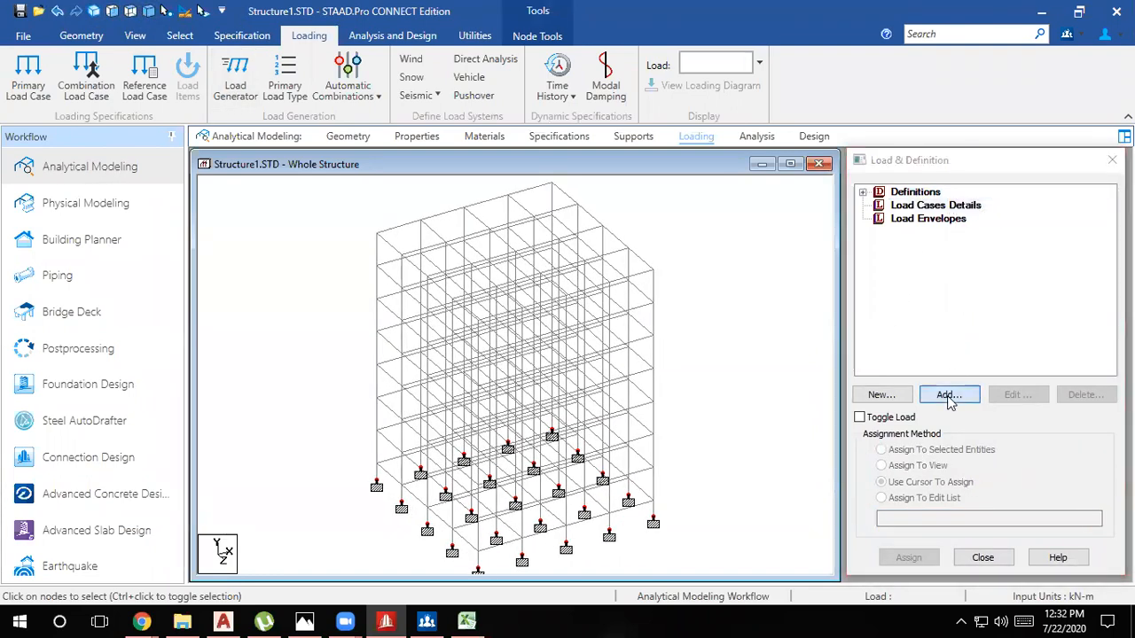
{"action": "left_click", "coordinate": [725, 260]}
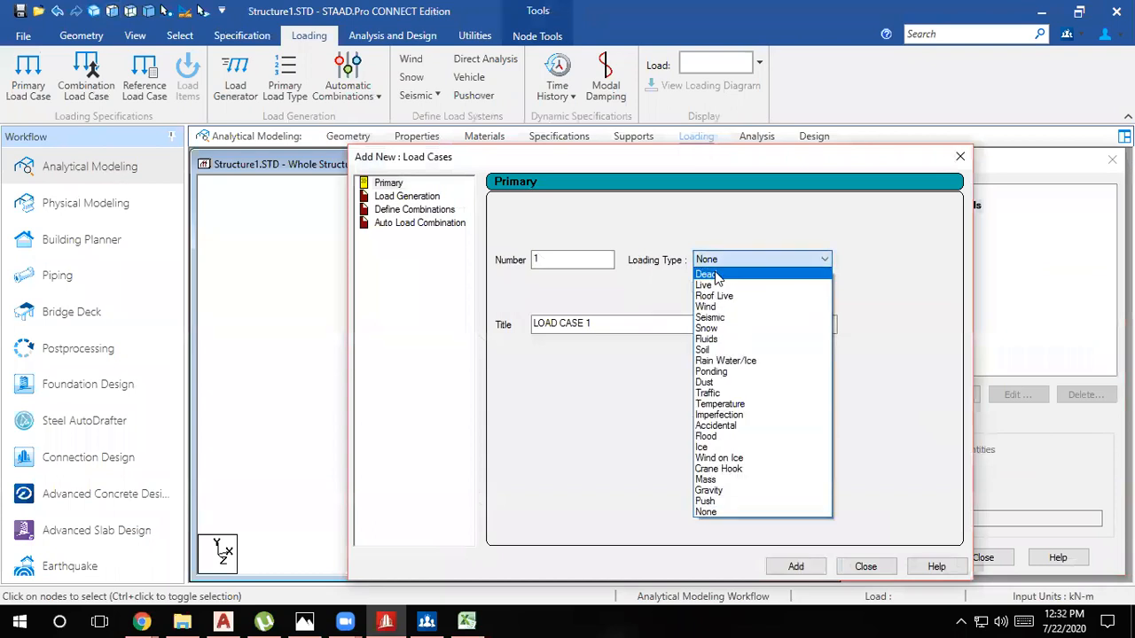
{"action": "left_click", "coordinate": [709, 275]}
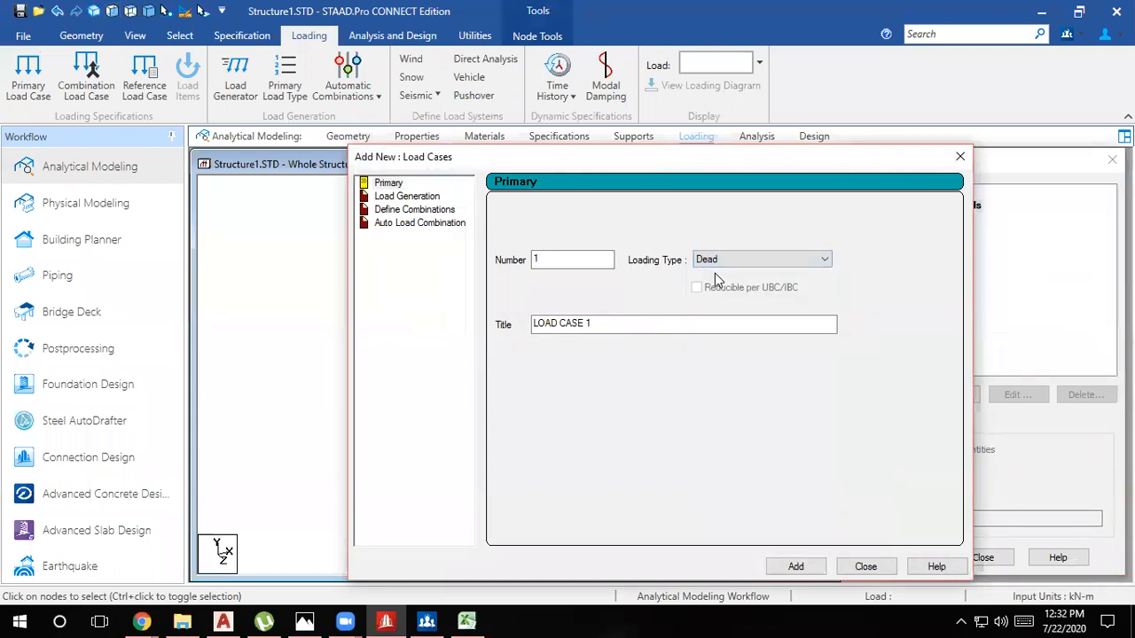
{"action": "left_click_drag", "start_coordinate": [590, 324], "coordinate": [239, 342]}
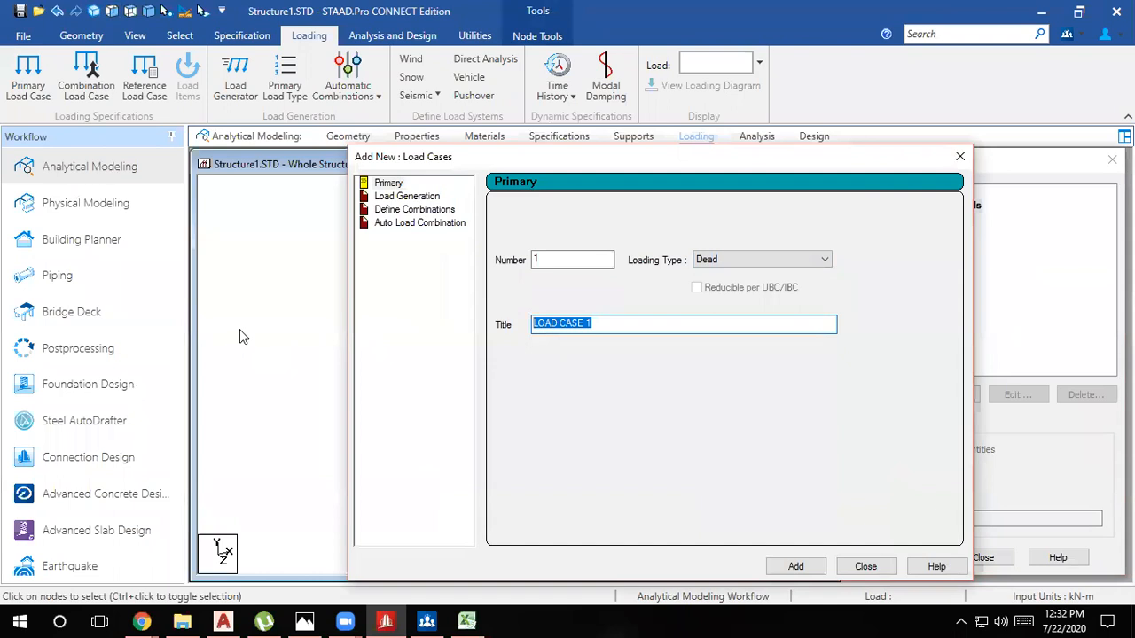
{"action": "type", "text": "DL"}
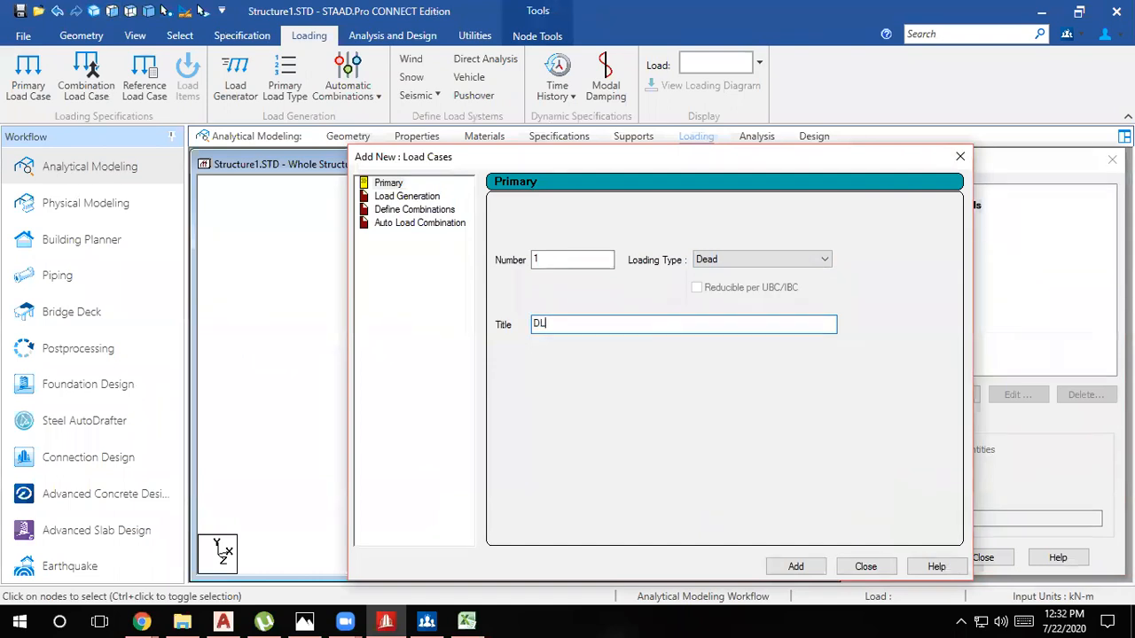
{"action": "left_click", "coordinate": [796, 564]}
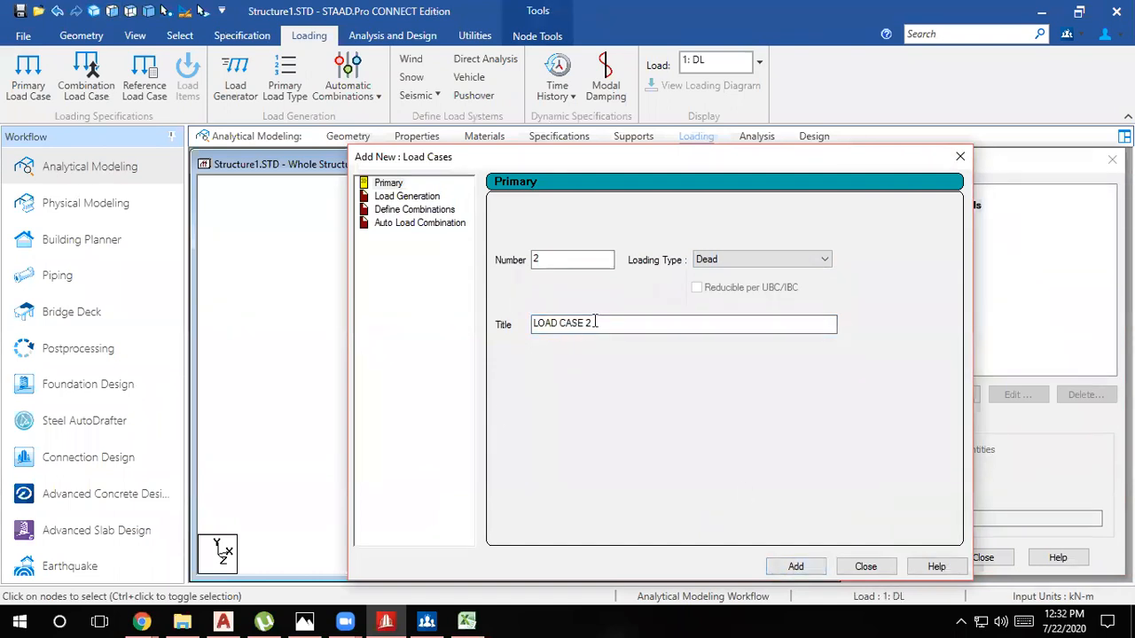
Add primary load case 2 with loading type Live and the title LL, and finish adding load cases
{"action": "left_click", "coordinate": [761, 259]}
{"action": "left_click", "coordinate": [718, 283]}
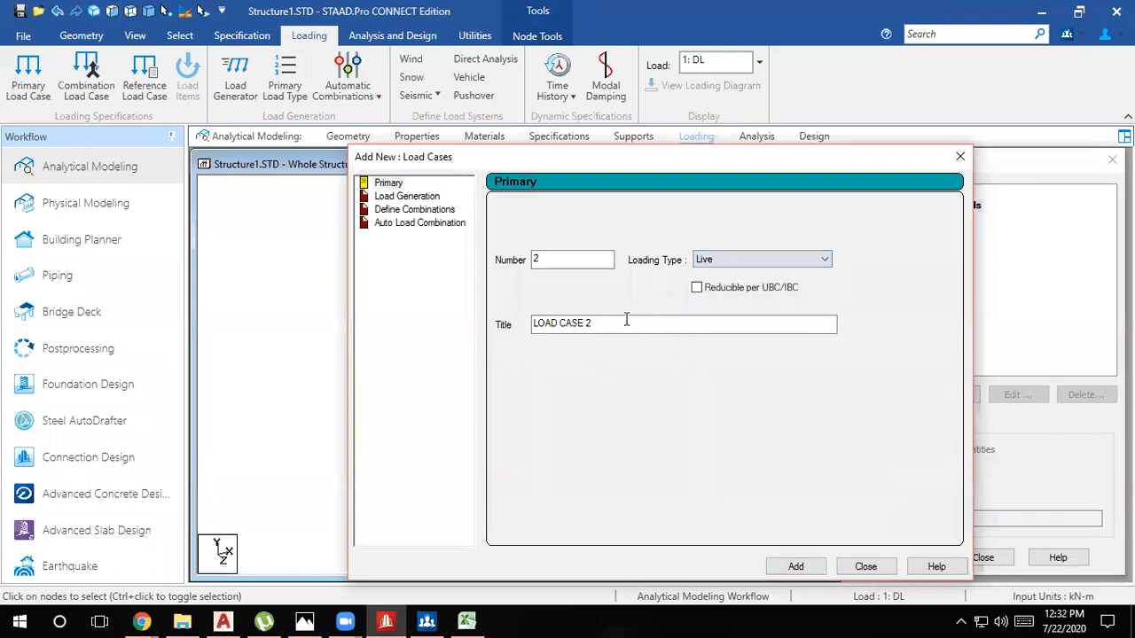
{"action": "left_click_drag", "start_coordinate": [592, 324], "coordinate": [317, 353]}
{"action": "type", "text": "LL"}
{"action": "left_click", "coordinate": [791, 567]}
{"action": "left_click", "coordinate": [844, 571]}
Add a selfweight load in the Y direction with factor -1 to the DL load case
{"action": "left_click", "coordinate": [918, 219]}
{"action": "left_click", "coordinate": [949, 395]}
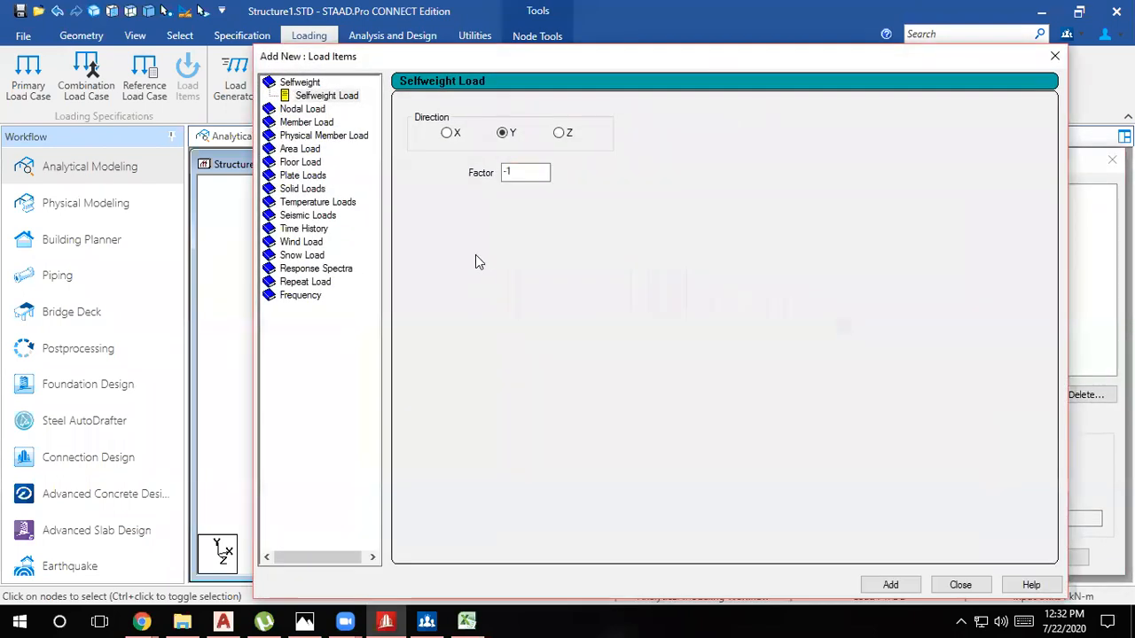
{"action": "left_click", "coordinate": [891, 586]}
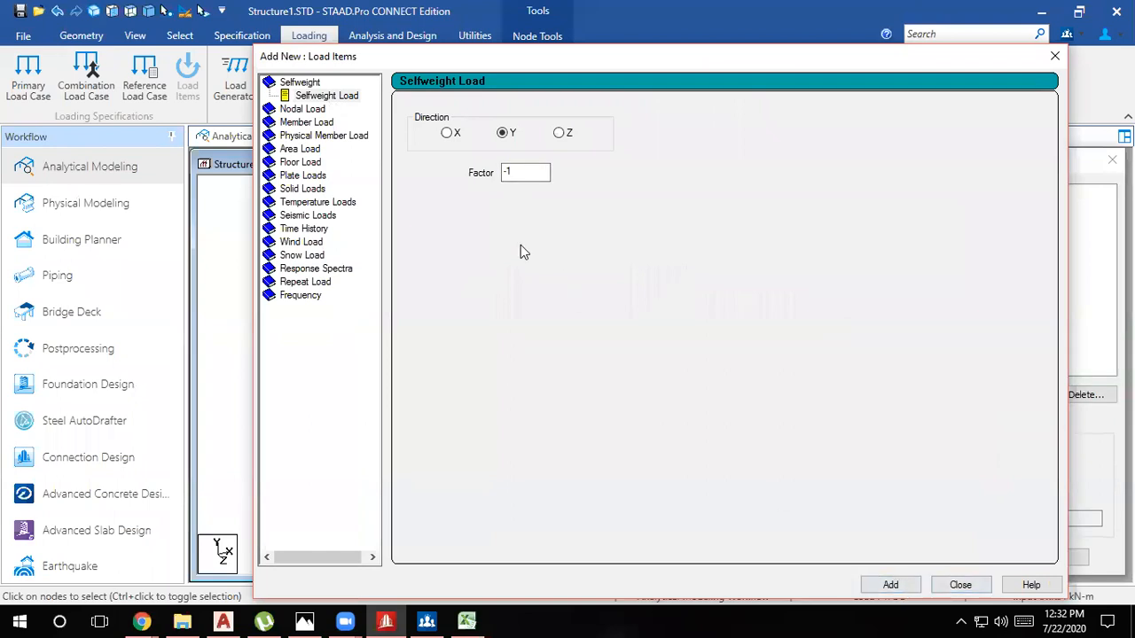
Add a uniform member force of -13 kN/m in the GY direction to the DL load case
{"action": "left_click", "coordinate": [307, 124]}
{"action": "double_click", "coordinate": [559, 152]}
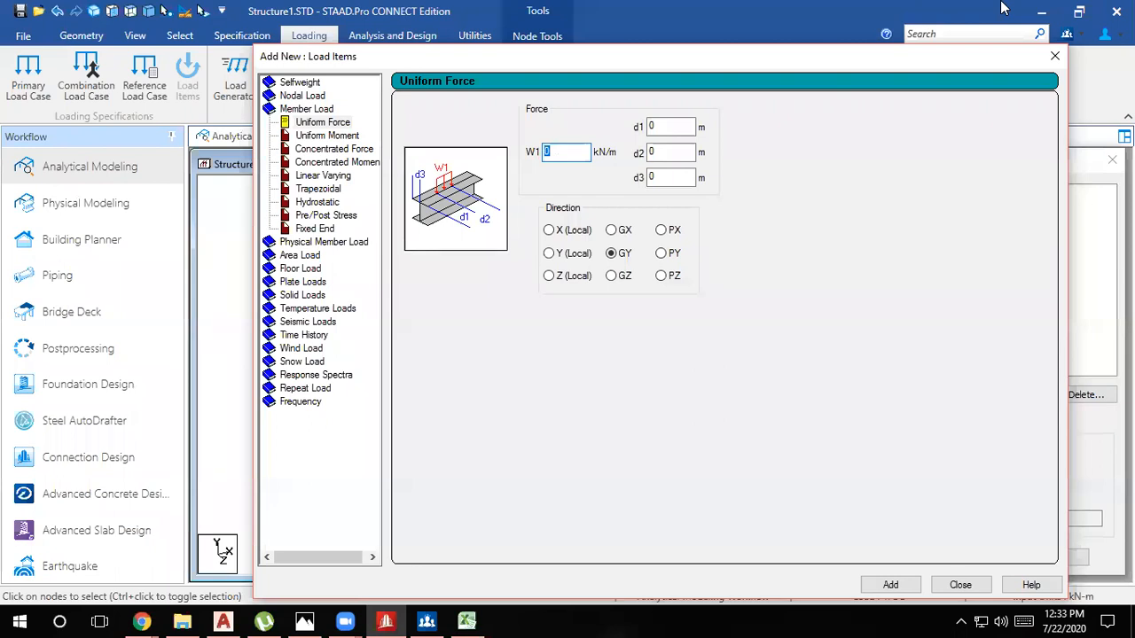
{"action": "left_click", "coordinate": [387, 484]}
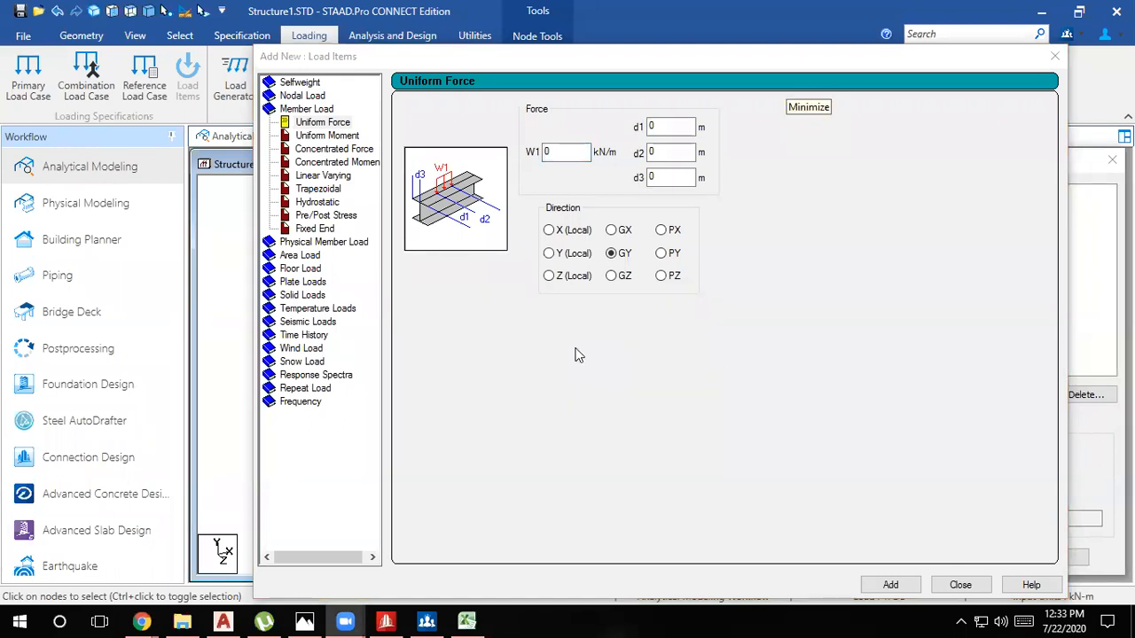
{"action": "left_click", "coordinate": [565, 152]}
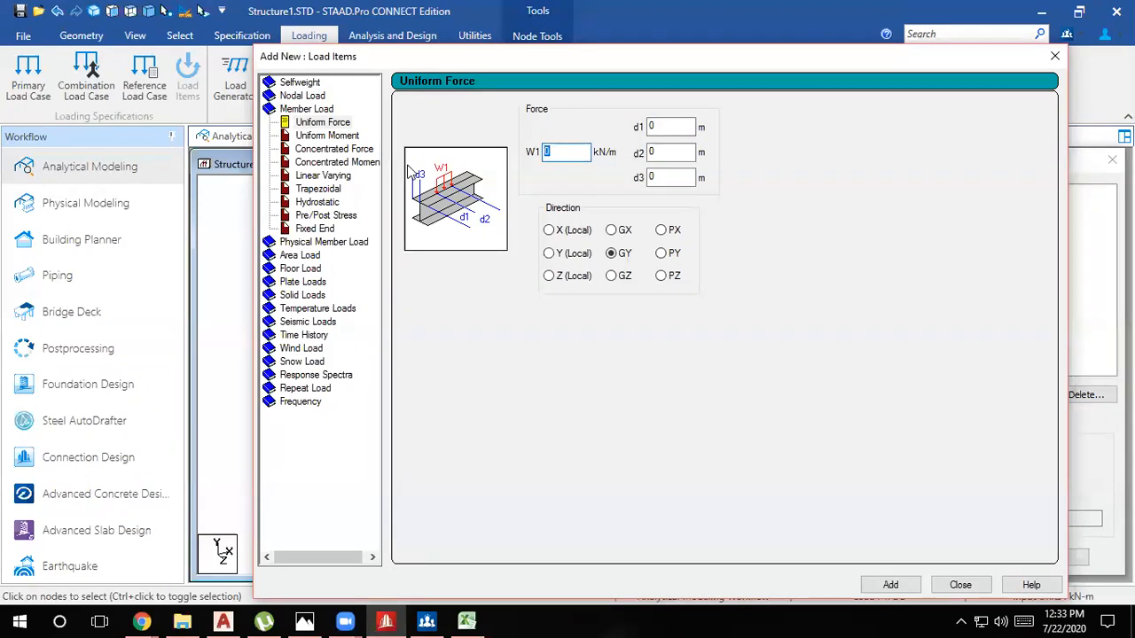
{"action": "type", "text": "-13"}
{"action": "left_click", "coordinate": [357, 558]}
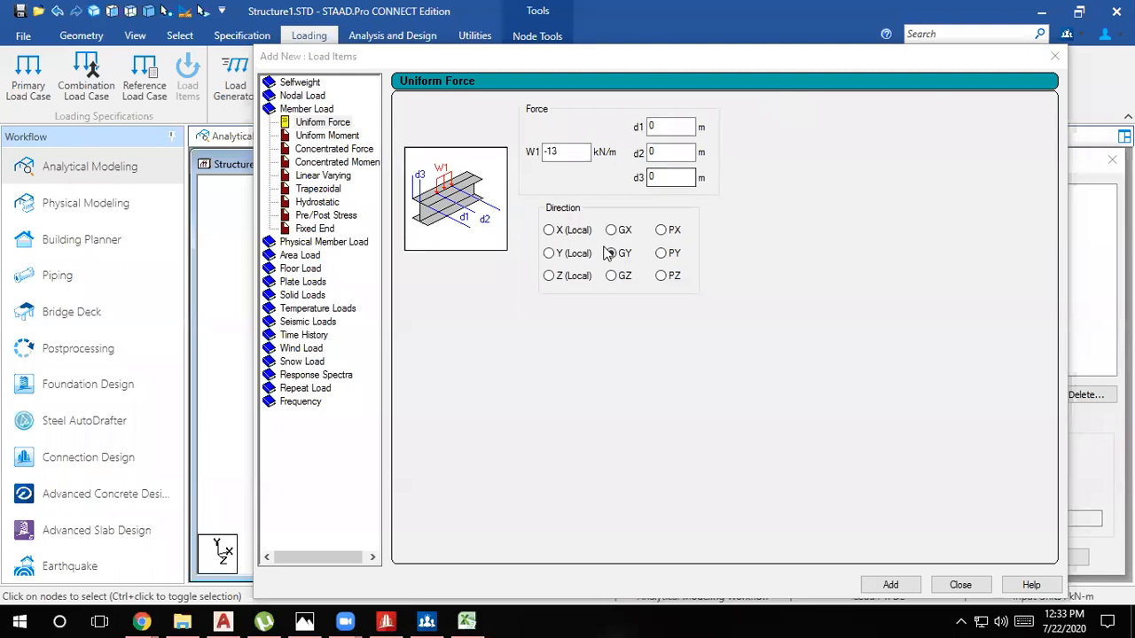
{"action": "left_click", "coordinate": [890, 585]}
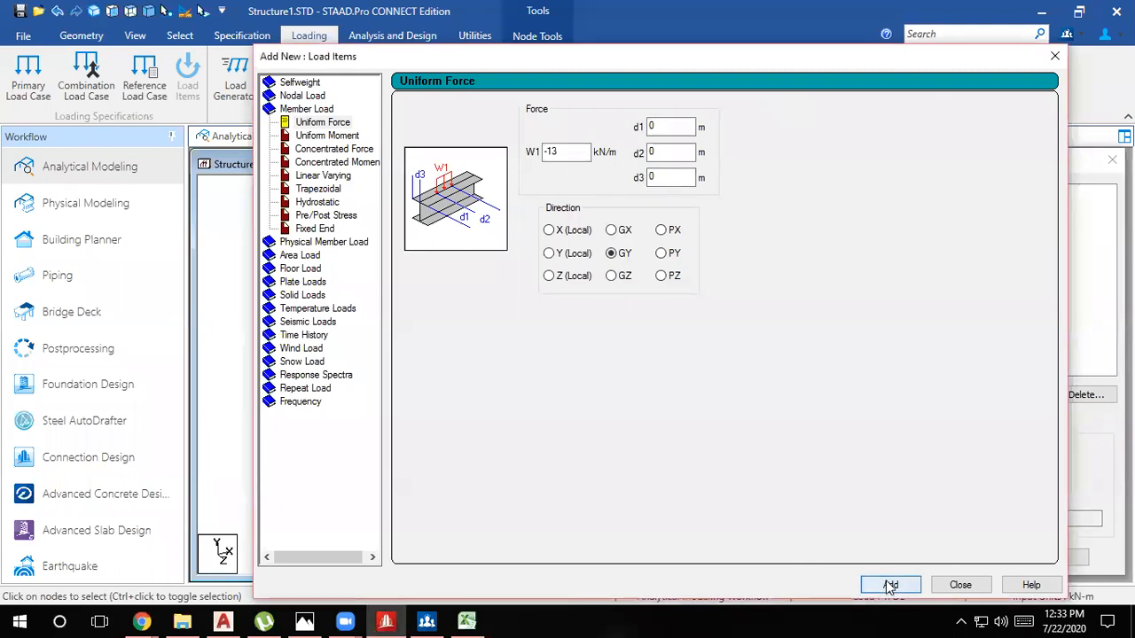
{"action": "double_click", "coordinate": [300, 110]}
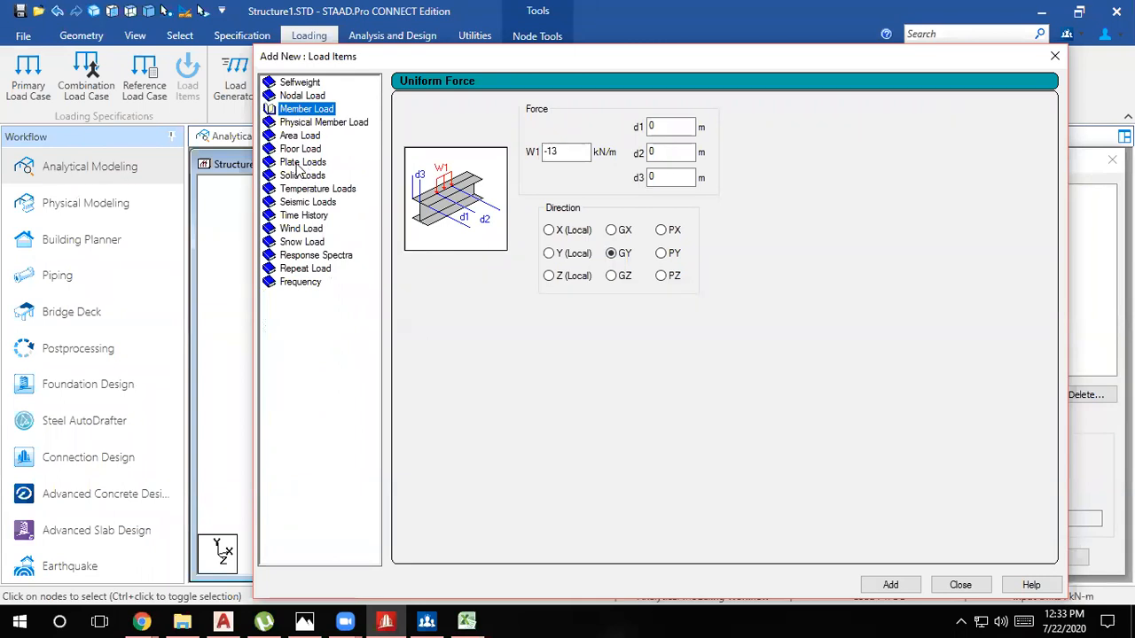
Set up a floor load for the DL case with pressure -3.75 kN/m2 in Global Y and a Y range from 1.5 to 22.5 m
{"action": "left_click", "coordinate": [297, 150]}
{"action": "left_click_drag", "start_coordinate": [494, 189], "coordinate": [398, 190]}
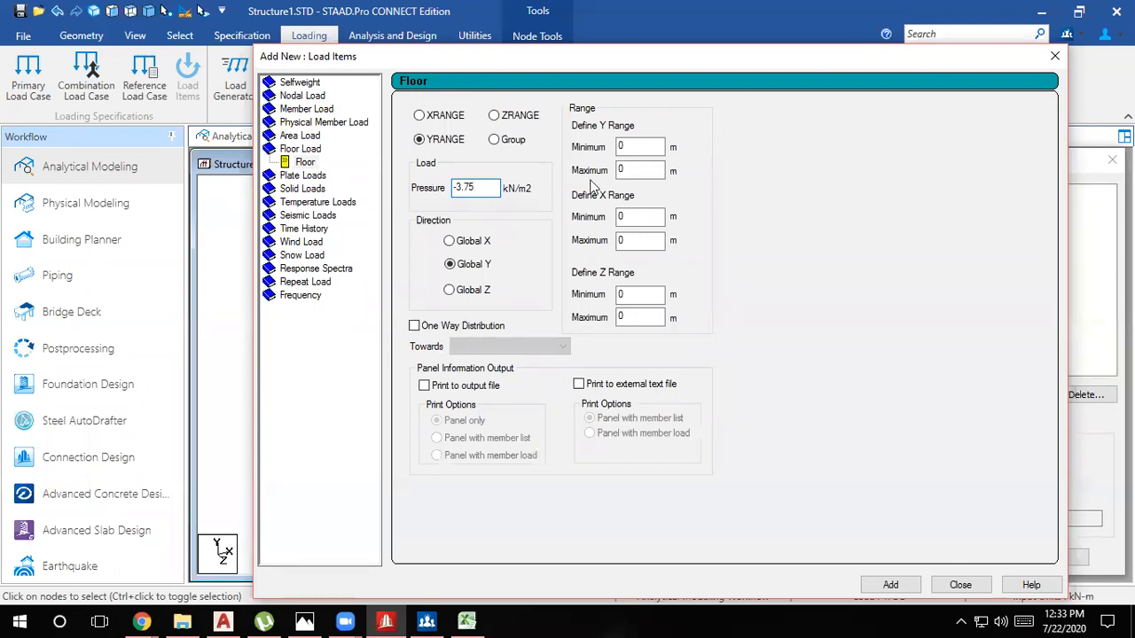
{"action": "double_click", "coordinate": [646, 146]}
{"action": "type", "text": "1."}
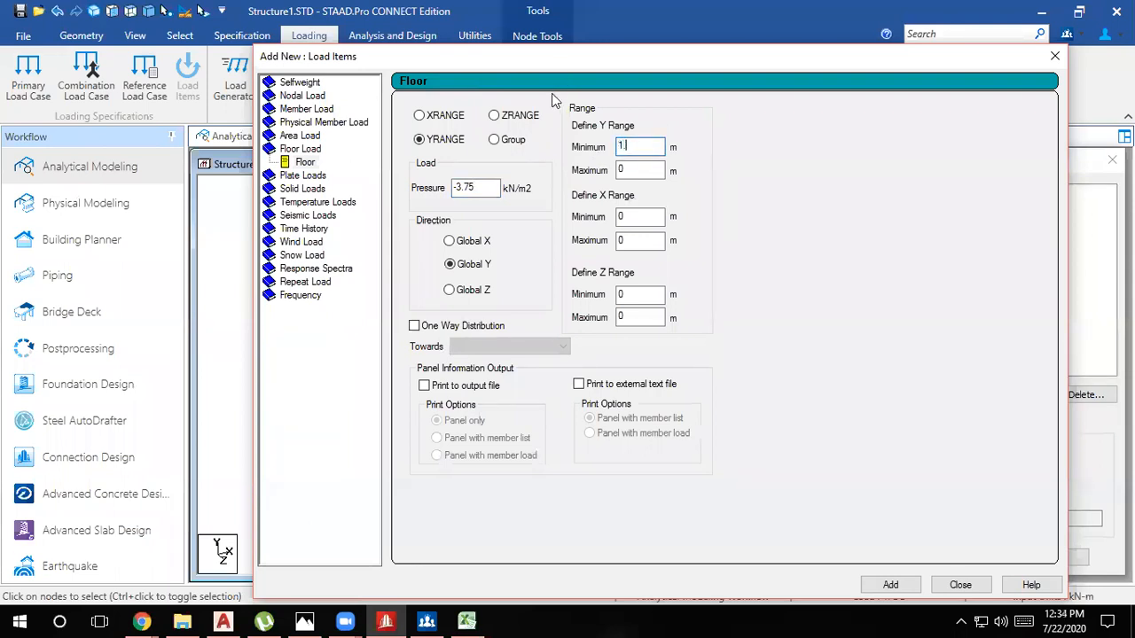
{"action": "type", "text": "5"}
{"action": "double_click", "coordinate": [646, 170]}
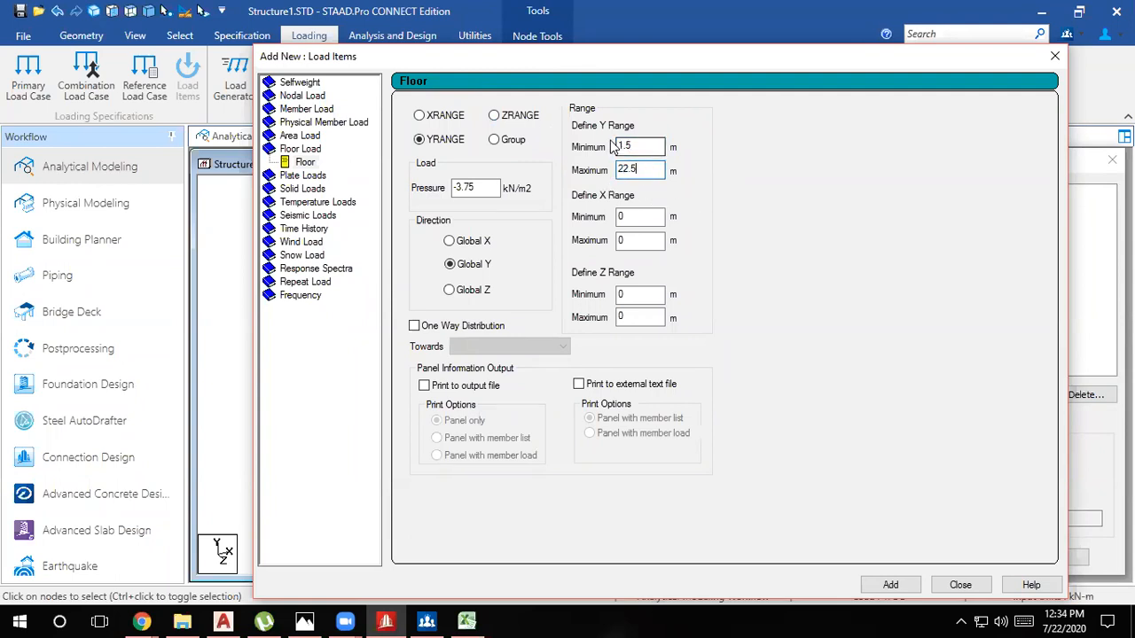
Review the Y range limits of the floor load and add the load to the DL case
{"action": "left_click_drag", "start_coordinate": [643, 148], "coordinate": [560, 184]}
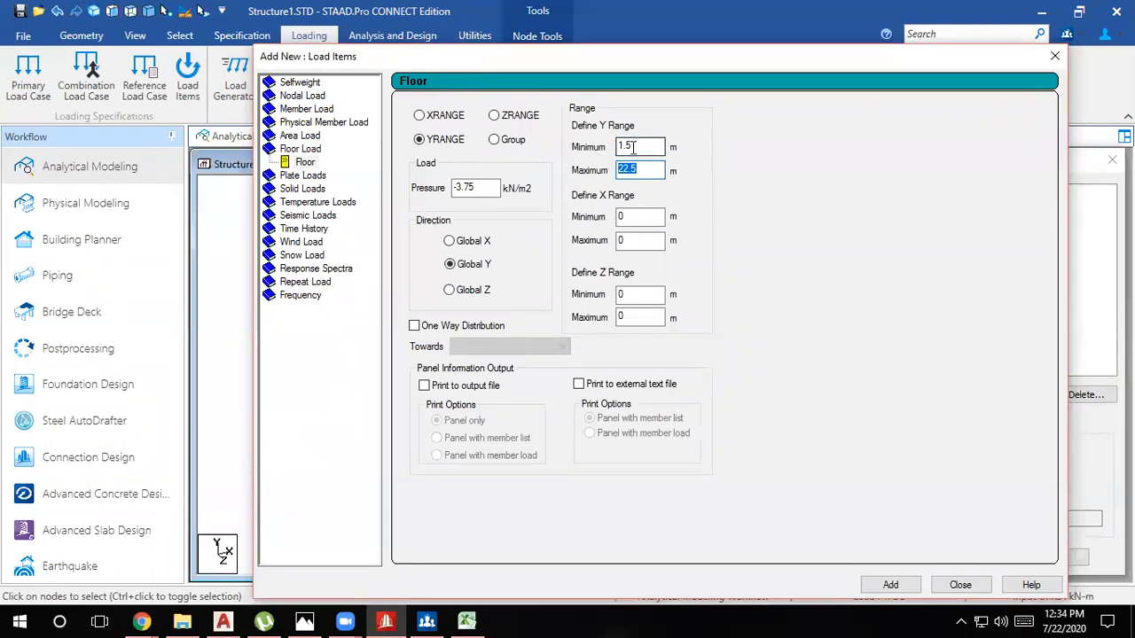
{"action": "left_click_drag", "start_coordinate": [635, 148], "coordinate": [610, 150]}
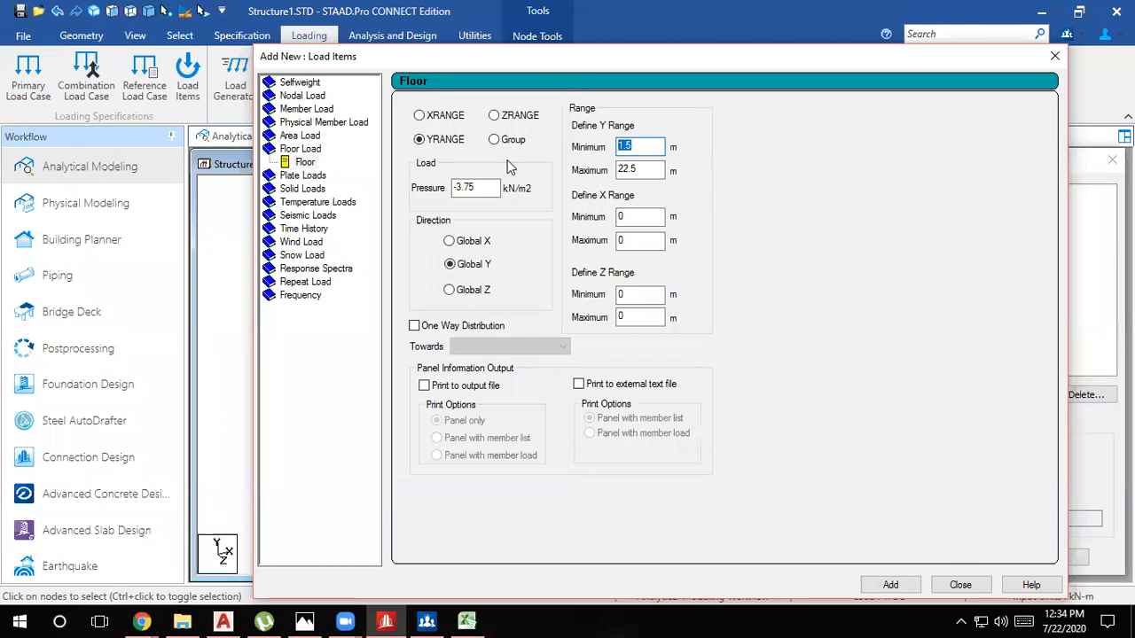
{"action": "left_click", "coordinate": [381, 541]}
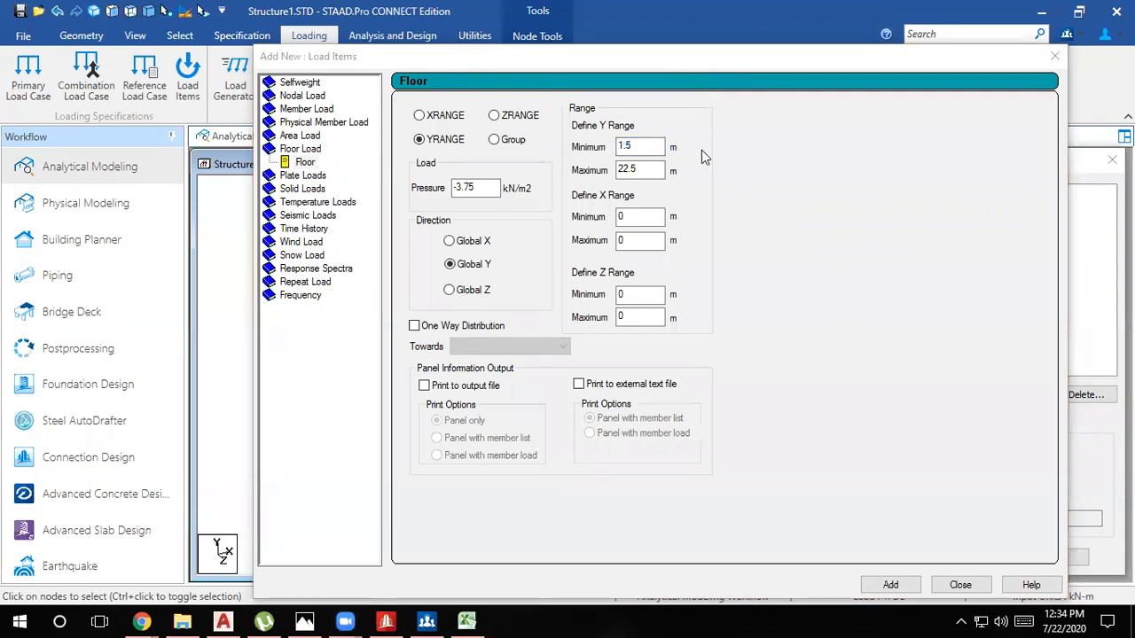
{"action": "double_click", "coordinate": [639, 168]}
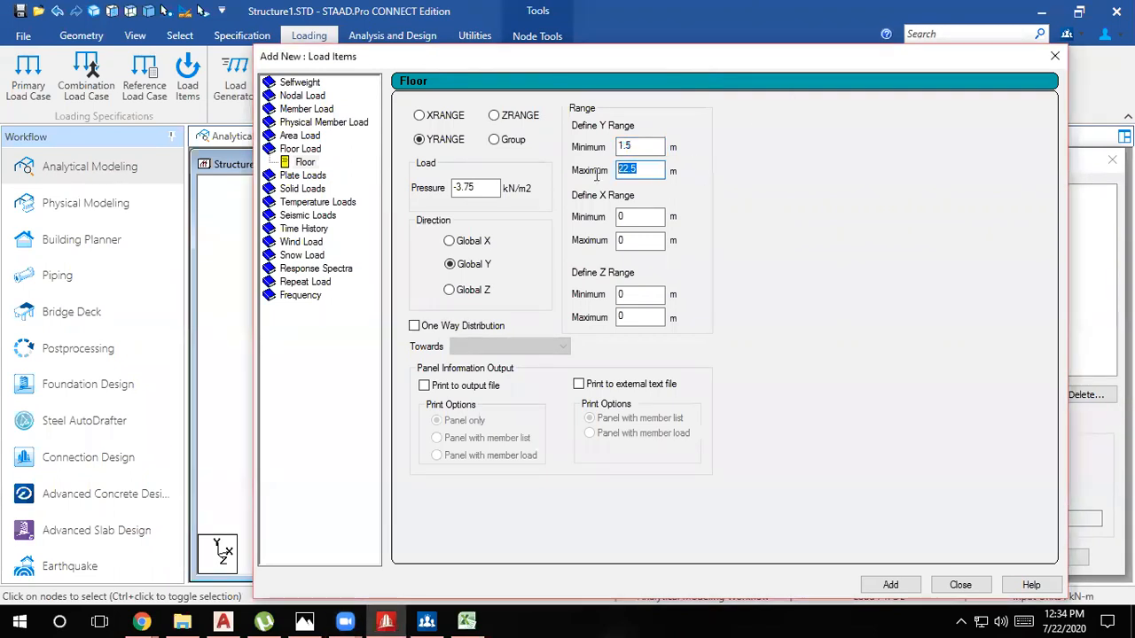
{"action": "left_click", "coordinate": [659, 168]}
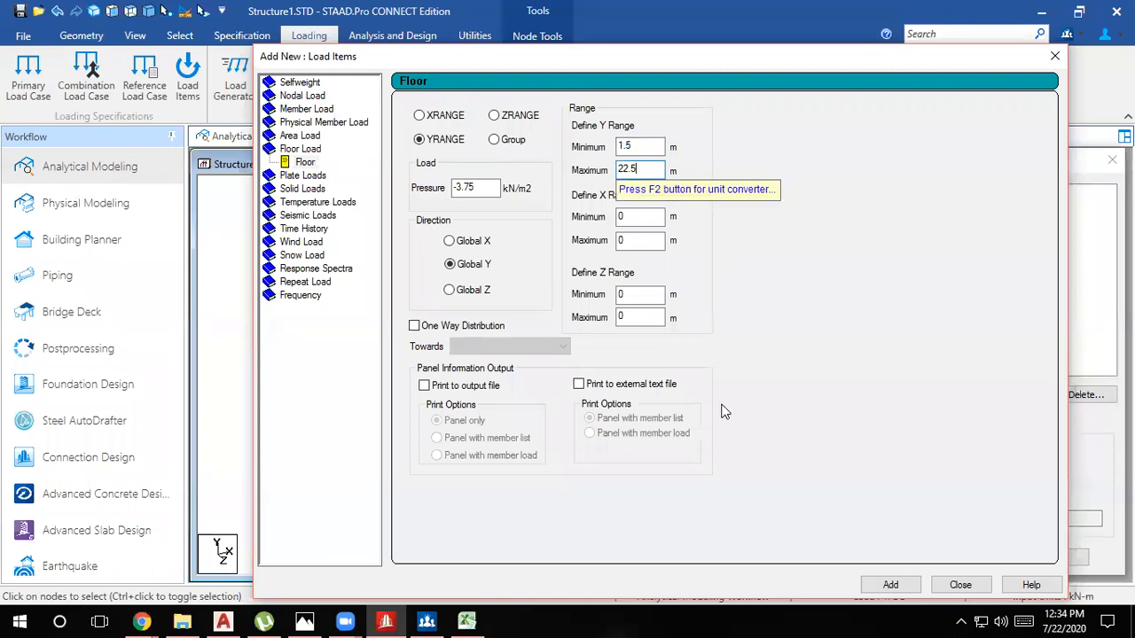
{"action": "left_click", "coordinate": [890, 585]}
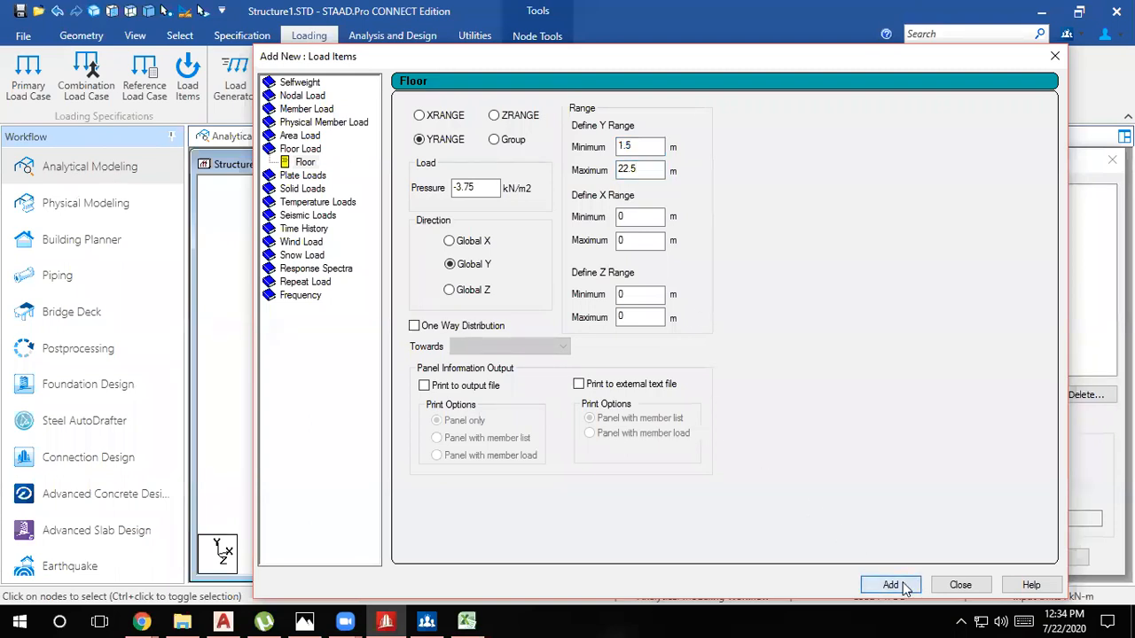
{"action": "left_click", "coordinate": [958, 586]}
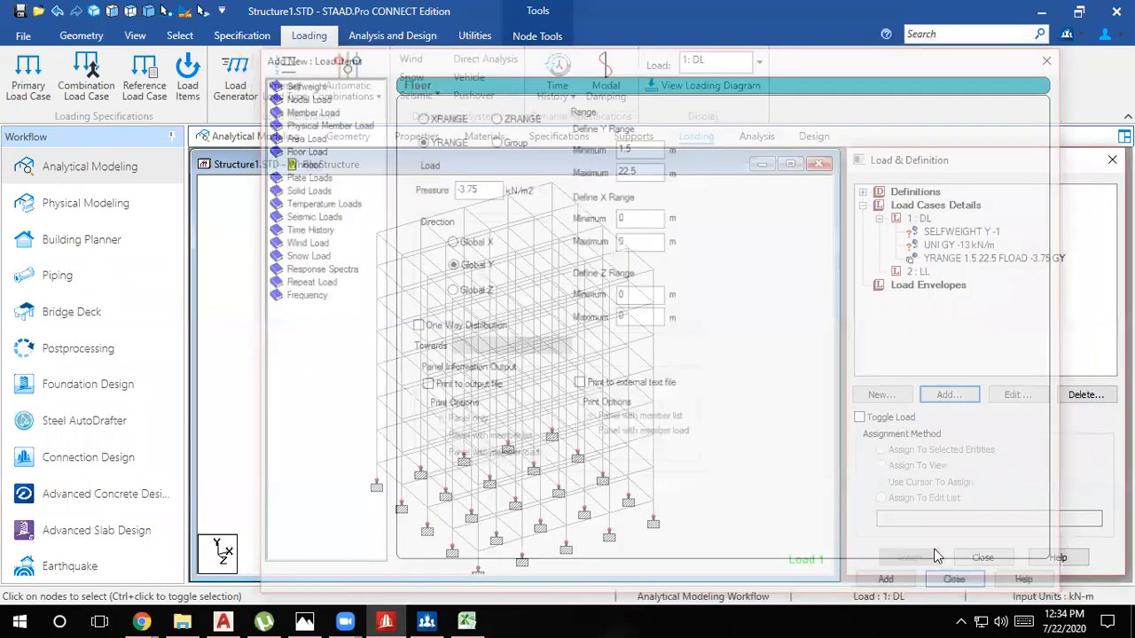
Assign the DL selfweight load to the whole structure in view
{"action": "left_click", "coordinate": [953, 244]}
{"action": "left_click", "coordinate": [948, 232]}
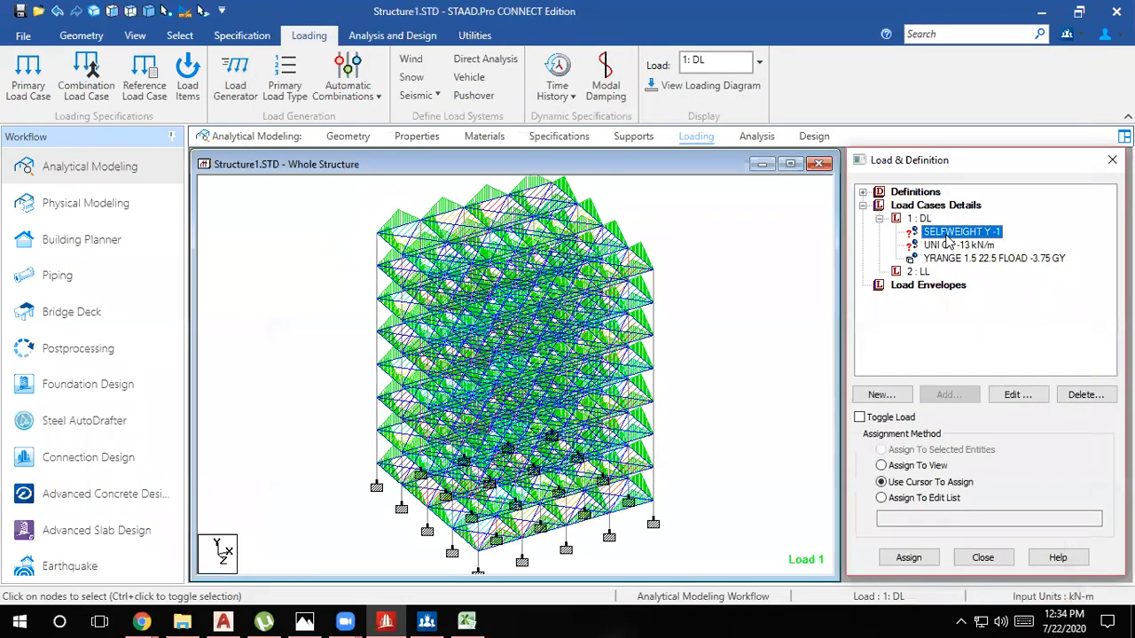
{"action": "left_click", "coordinate": [916, 465]}
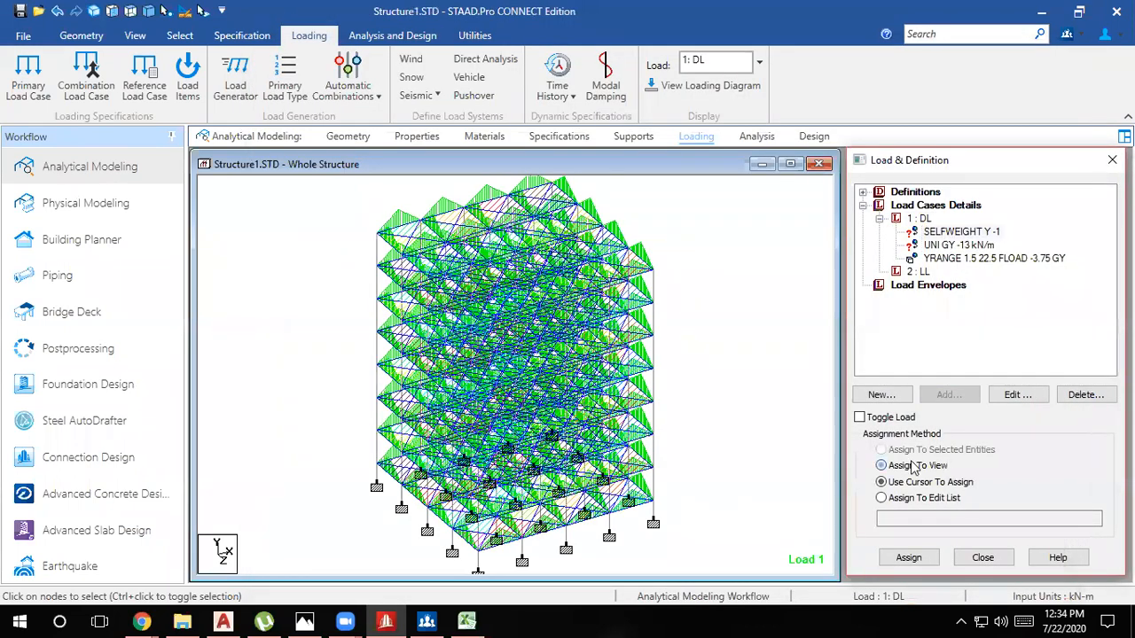
{"action": "left_click", "coordinate": [908, 558]}
{"action": "left_click", "coordinate": [993, 408]}
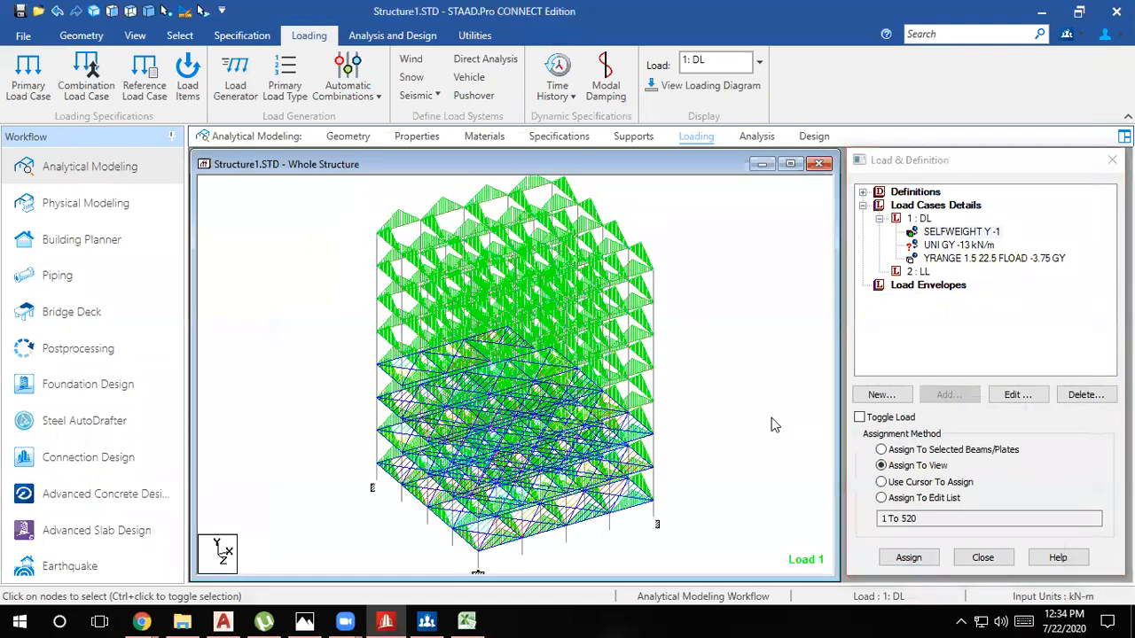
Assign the -13 kN/m uniform member load to all beams parallel to X and Z
{"action": "left_click", "coordinate": [931, 232]}
{"action": "left_click", "coordinate": [929, 246]}
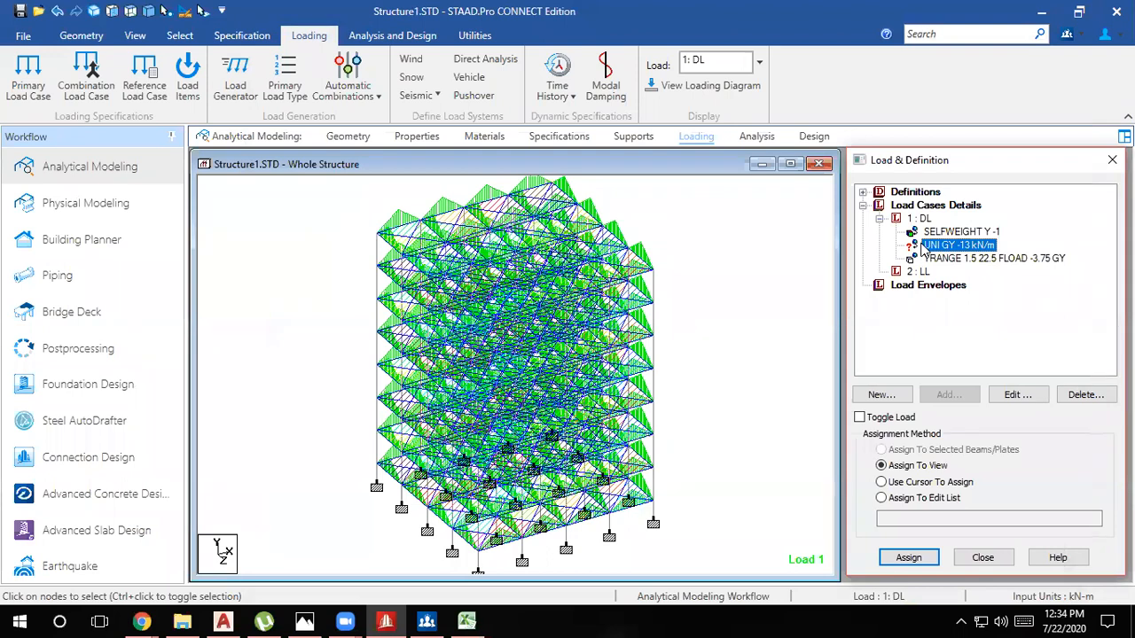
{"action": "left_click", "coordinate": [367, 531]}
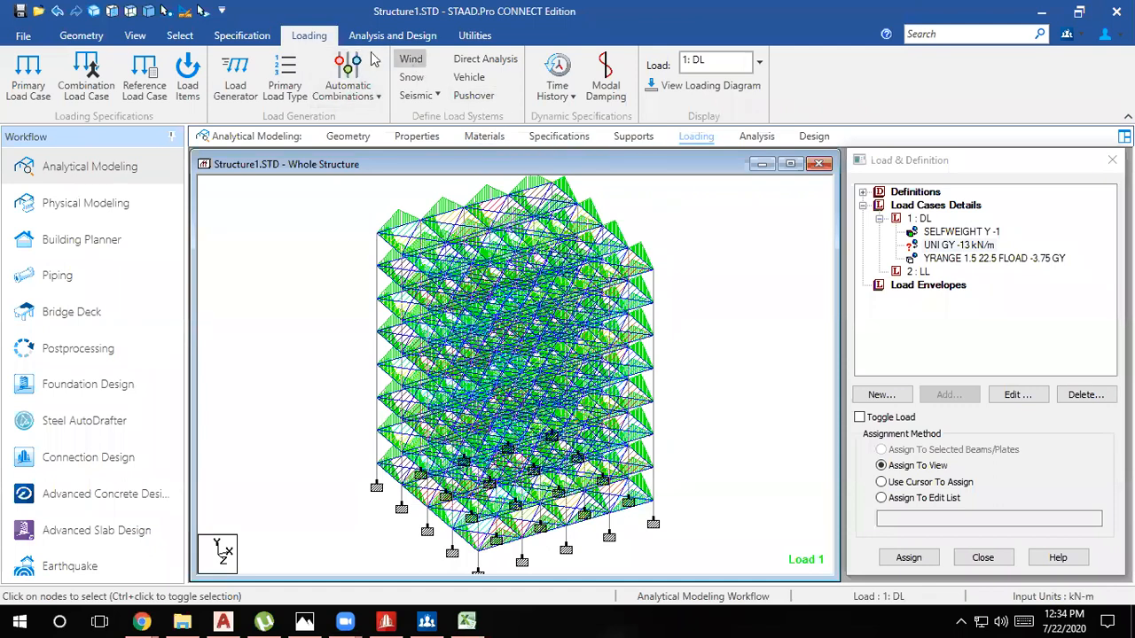
{"action": "left_click", "coordinate": [180, 36]}
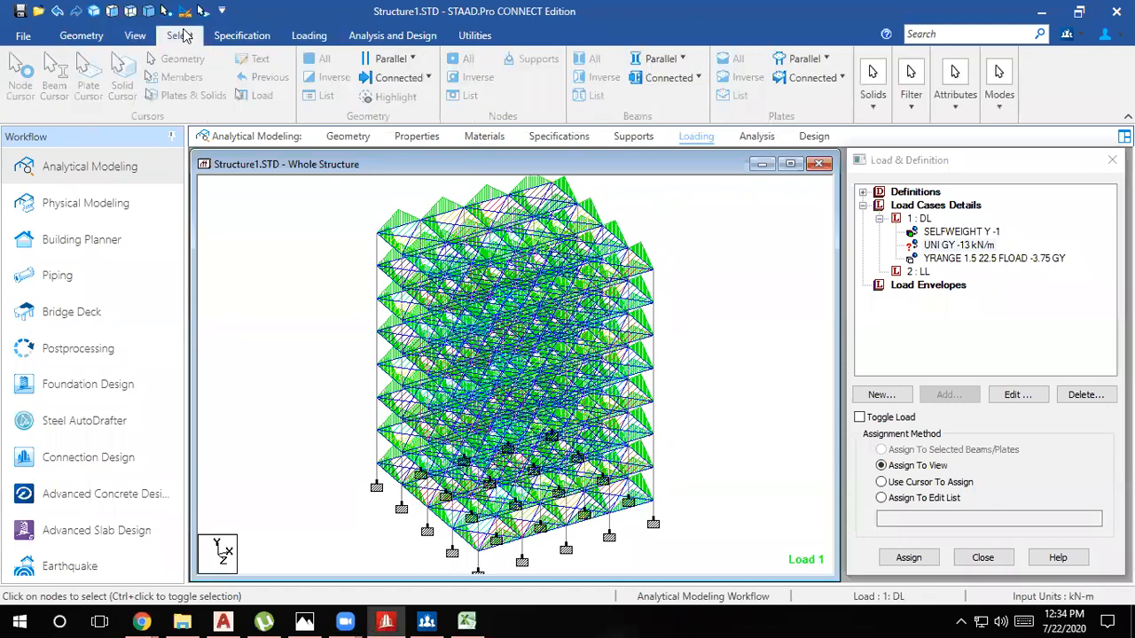
{"action": "left_click", "coordinate": [660, 59]}
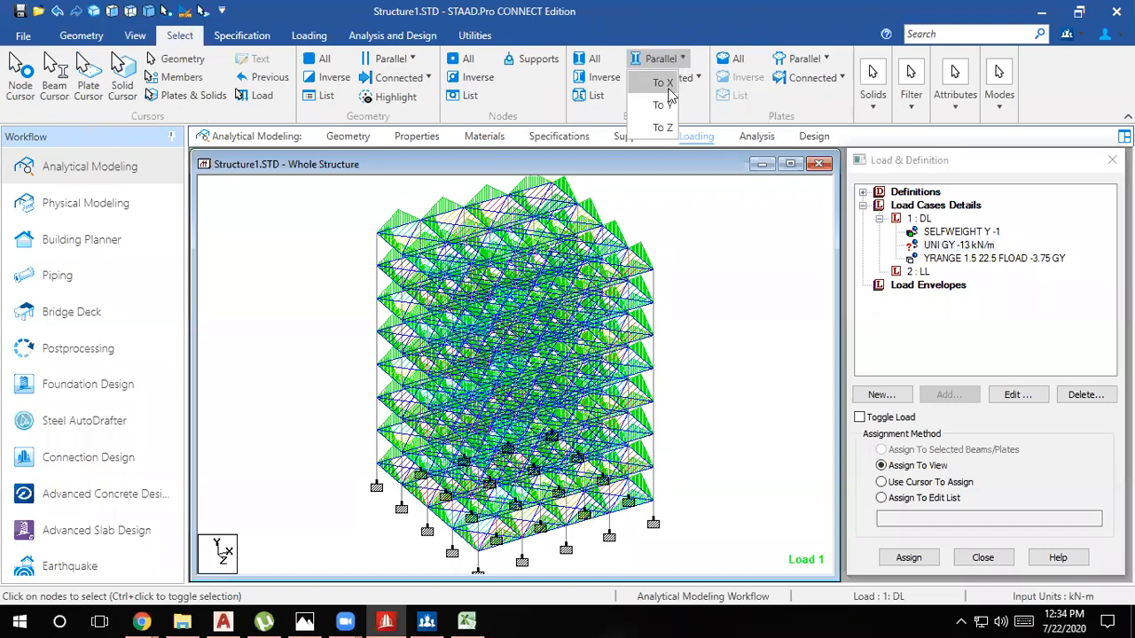
{"action": "left_click", "coordinate": [661, 63]}
{"action": "left_click", "coordinate": [661, 122]}
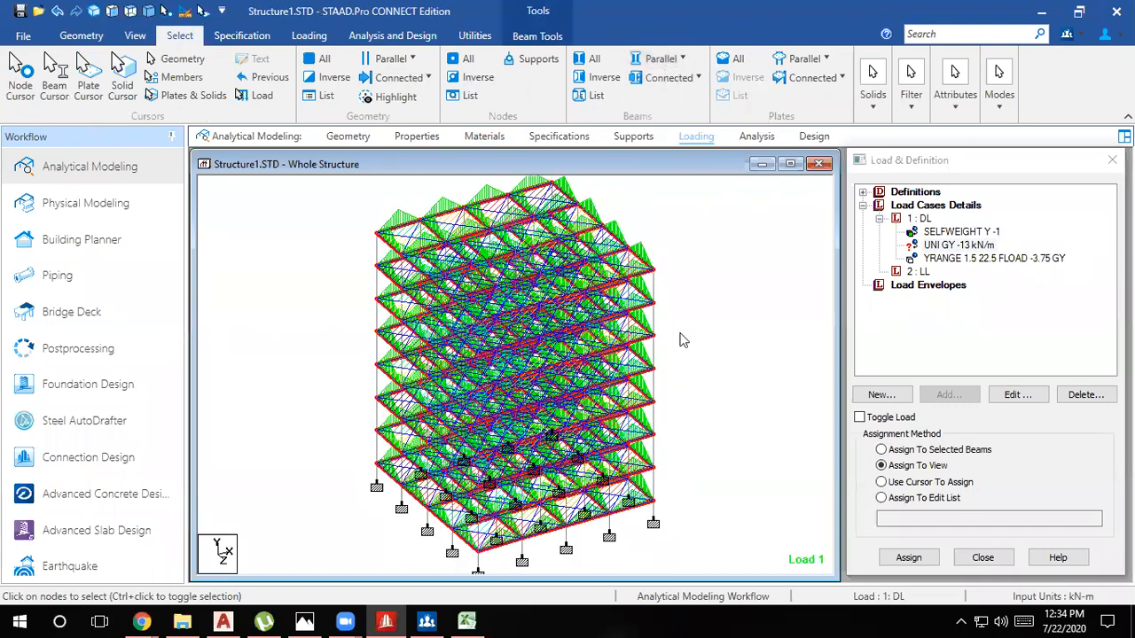
{"action": "left_click", "coordinate": [940, 450]}
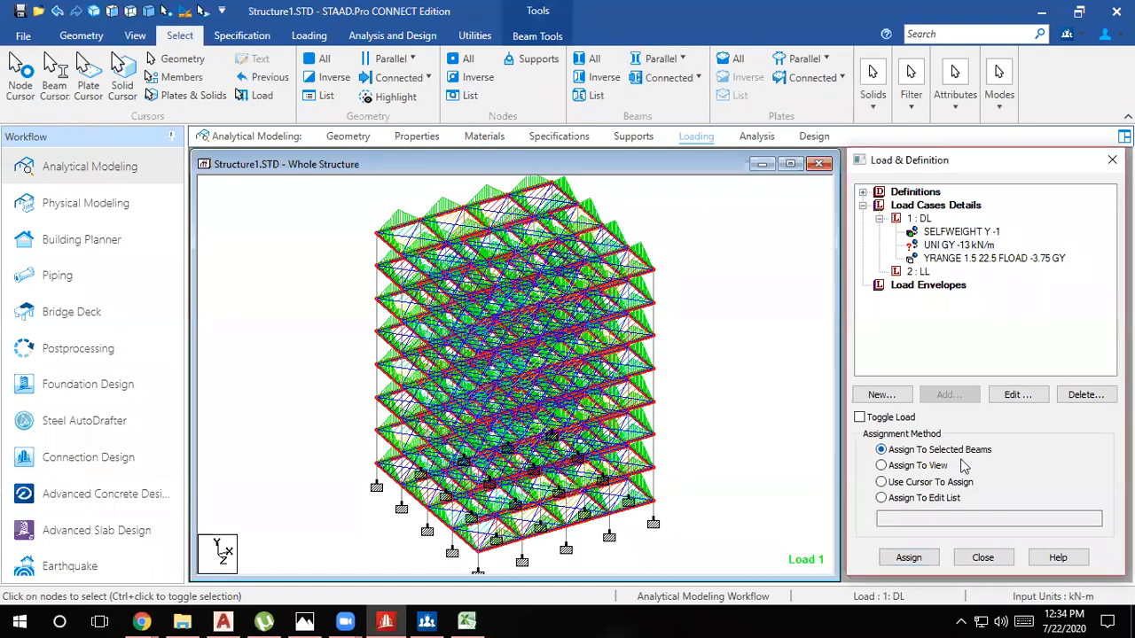
{"action": "left_click", "coordinate": [908, 558]}
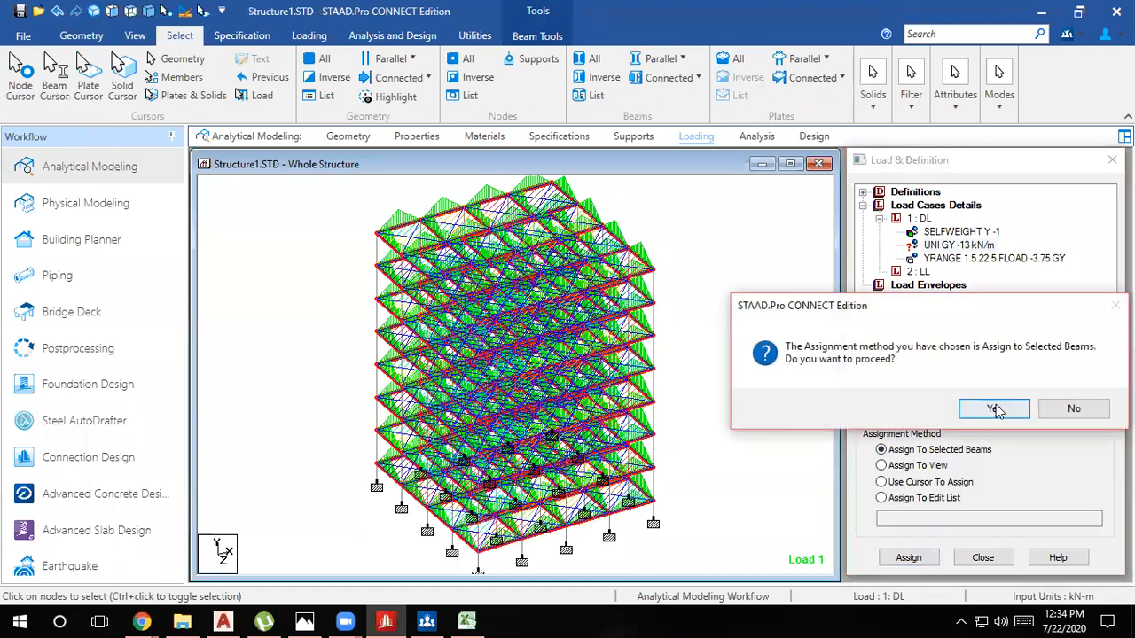
{"action": "left_click", "coordinate": [993, 406]}
{"action": "left_click", "coordinate": [727, 350]}
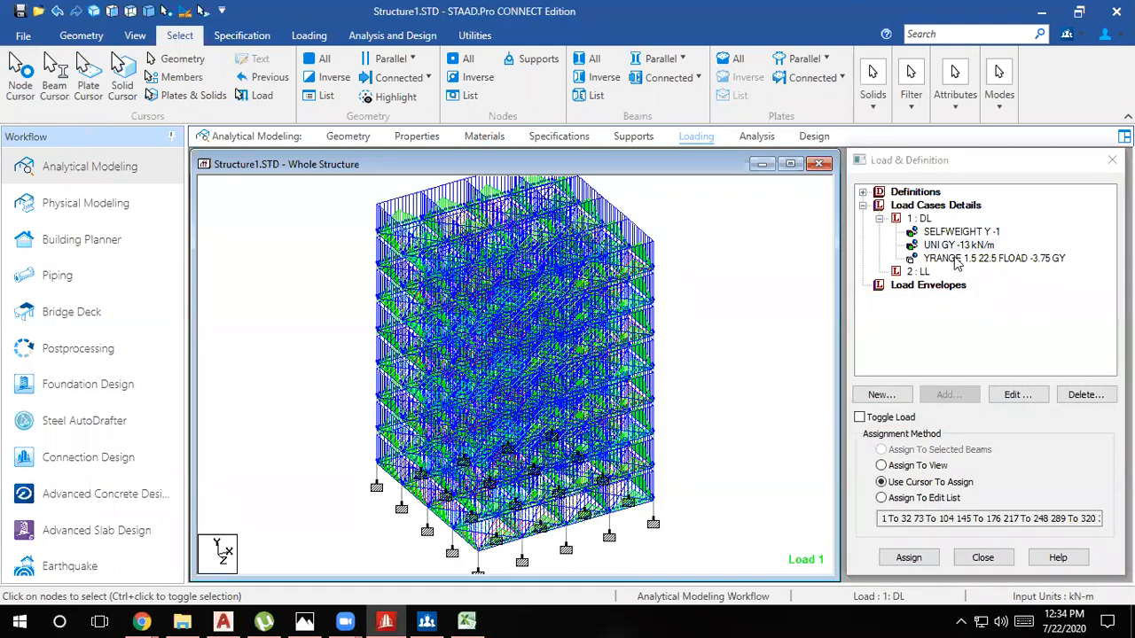
Begin a floor load item for the LL case with a pressure of -3 kN/m2 in Global Y
{"action": "left_click", "coordinate": [878, 219]}
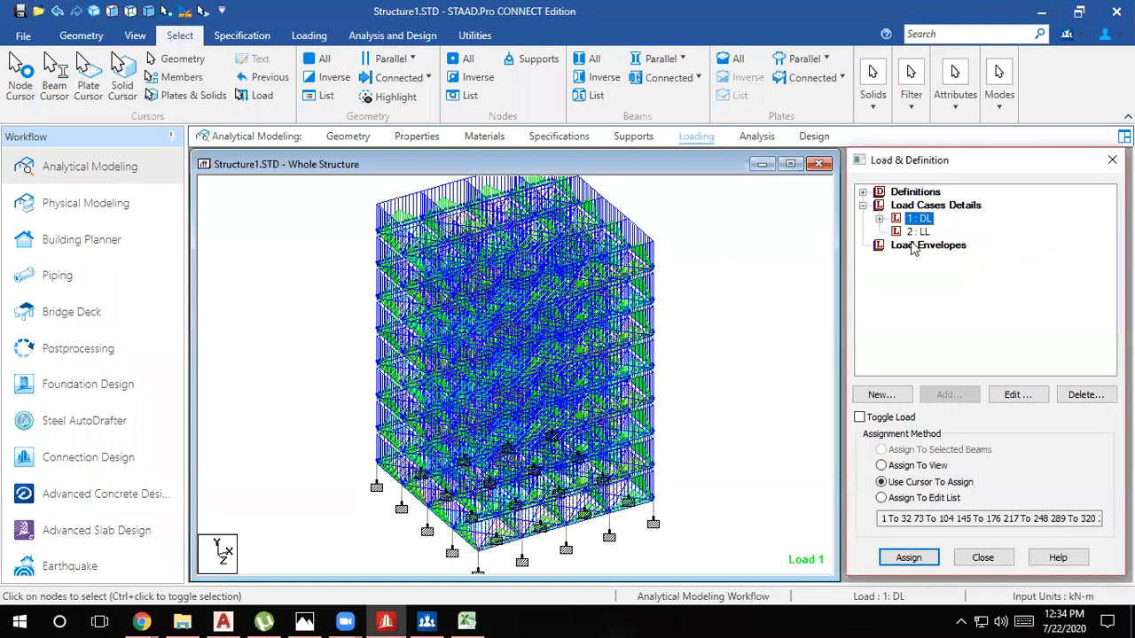
{"action": "left_click", "coordinate": [919, 232]}
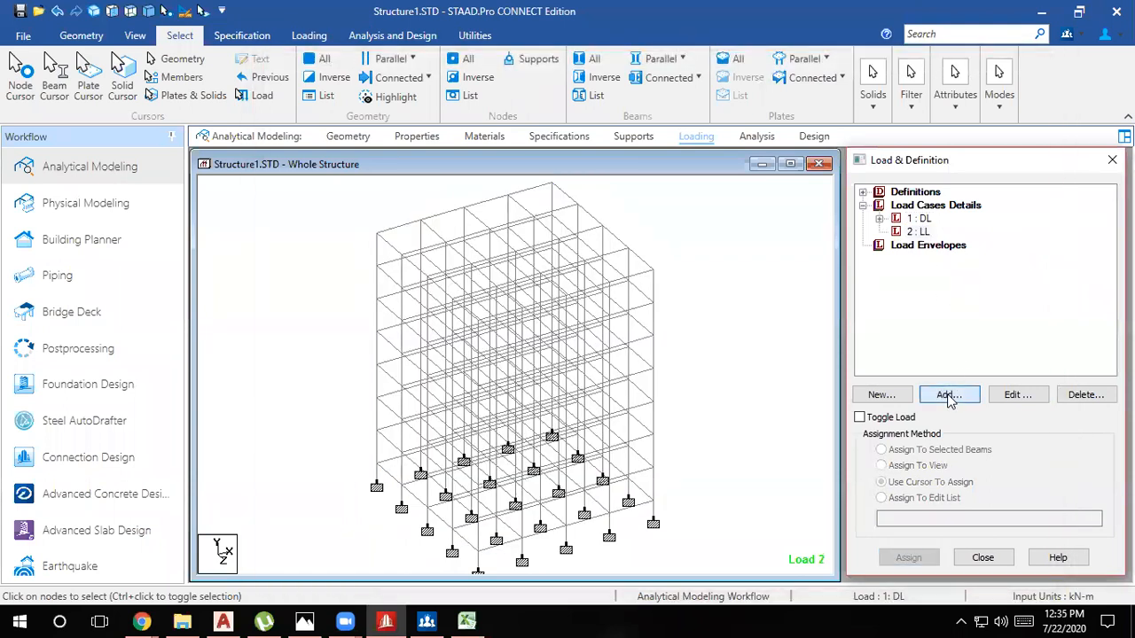
{"action": "left_click", "coordinate": [947, 394]}
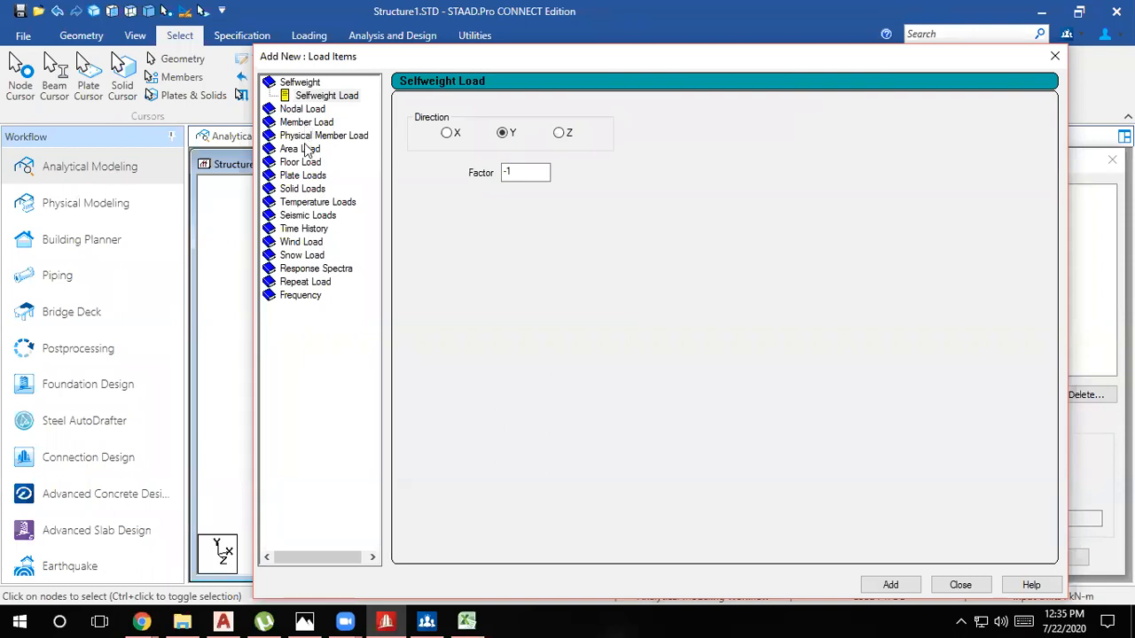
{"action": "left_click", "coordinate": [300, 162]}
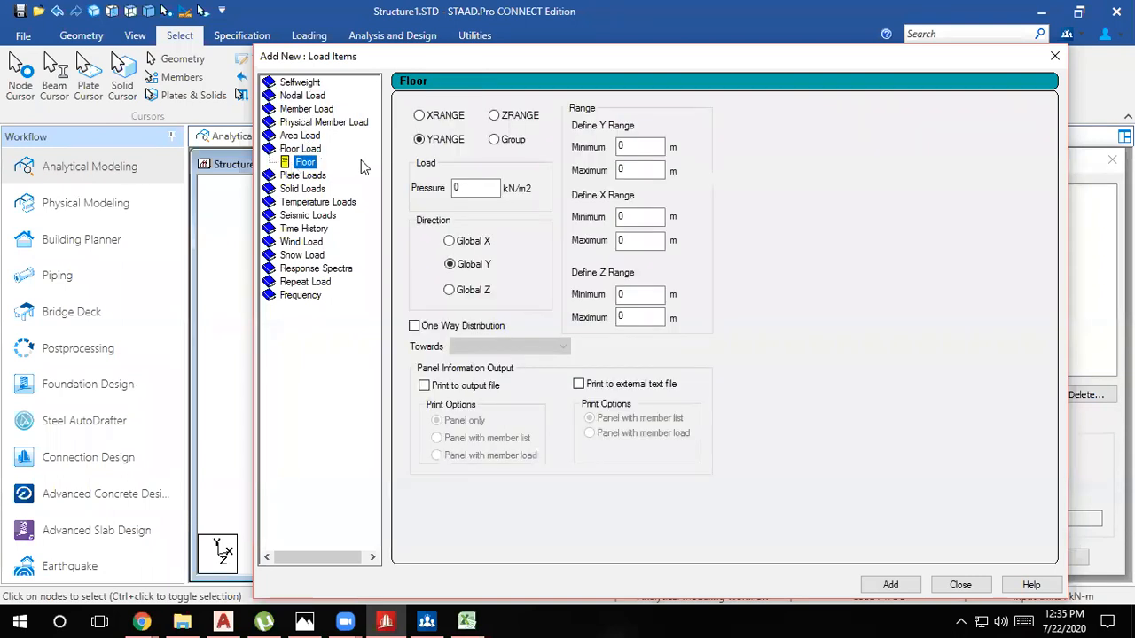
{"action": "double_click", "coordinate": [467, 191]}
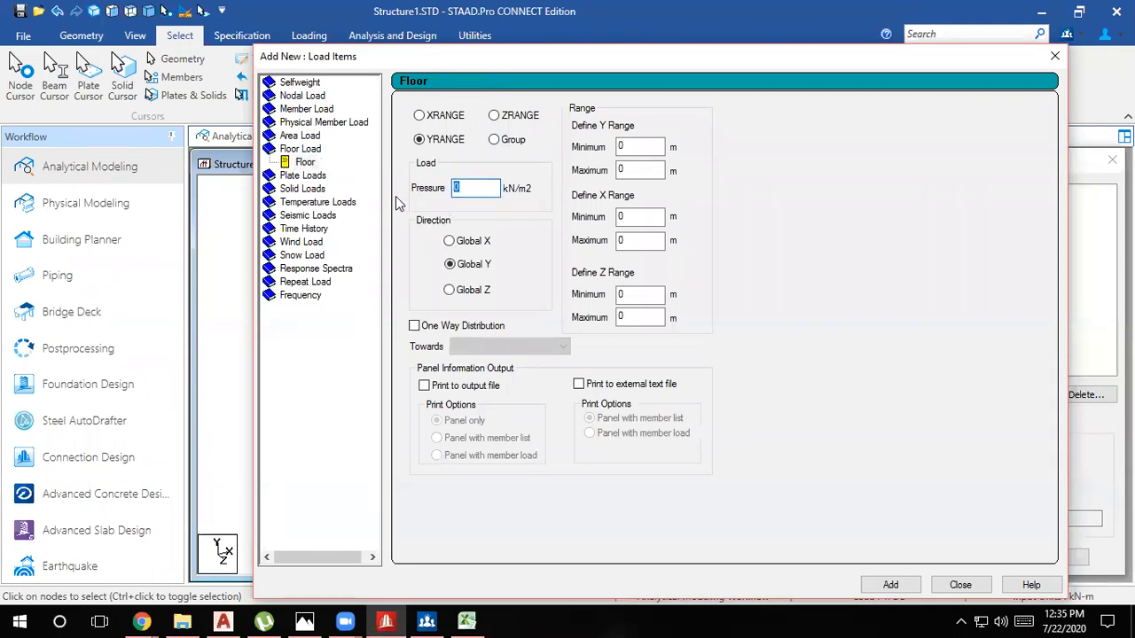
{"action": "type", "text": "33"}
{"action": "left_click_drag", "start_coordinate": [528, 57], "coordinate": [499, 46]}
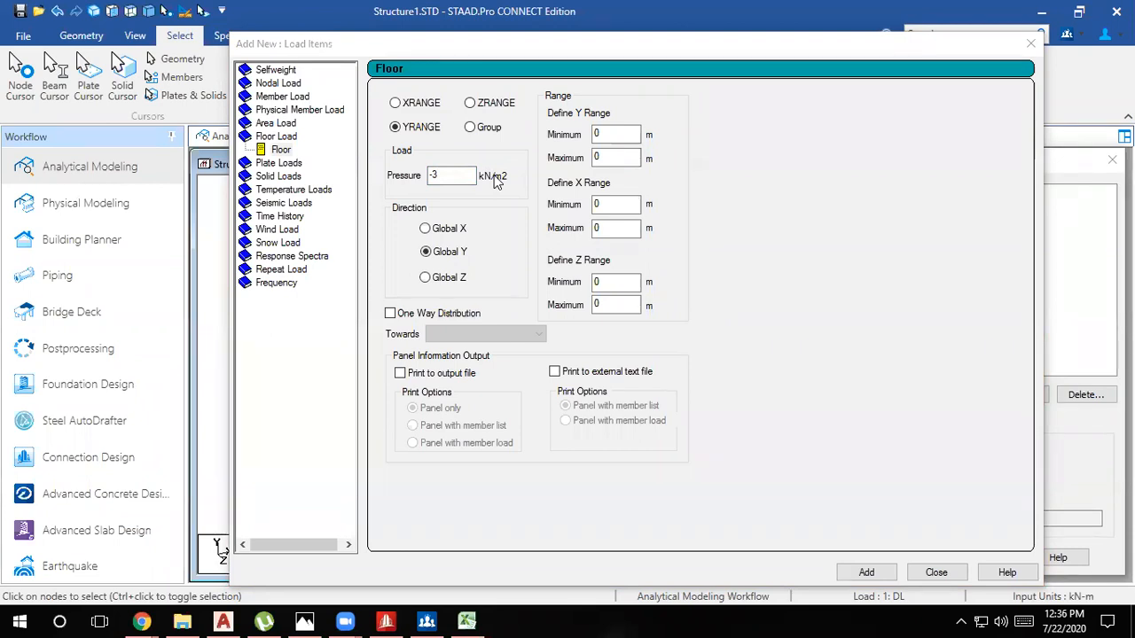
{"action": "left_click", "coordinate": [453, 176]}
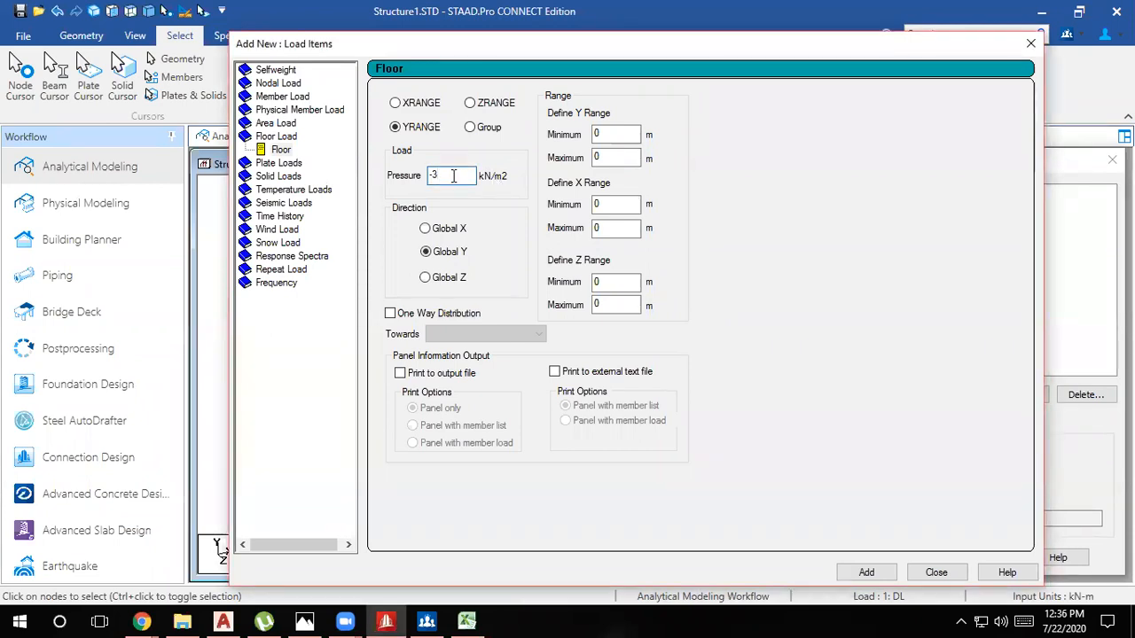
Set the live floor load's Y range from 1.5 to 22.5 m and add it to the LL case
{"action": "double_click", "coordinate": [612, 135]}
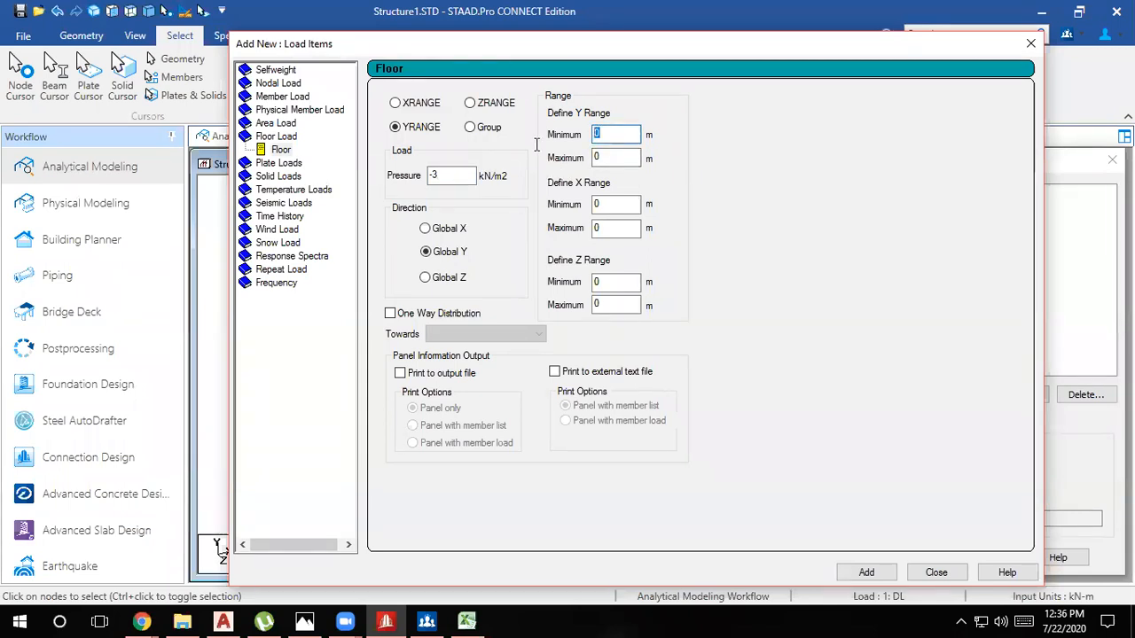
{"action": "type", "text": "1.5"}
{"action": "double_click", "coordinate": [608, 163]}
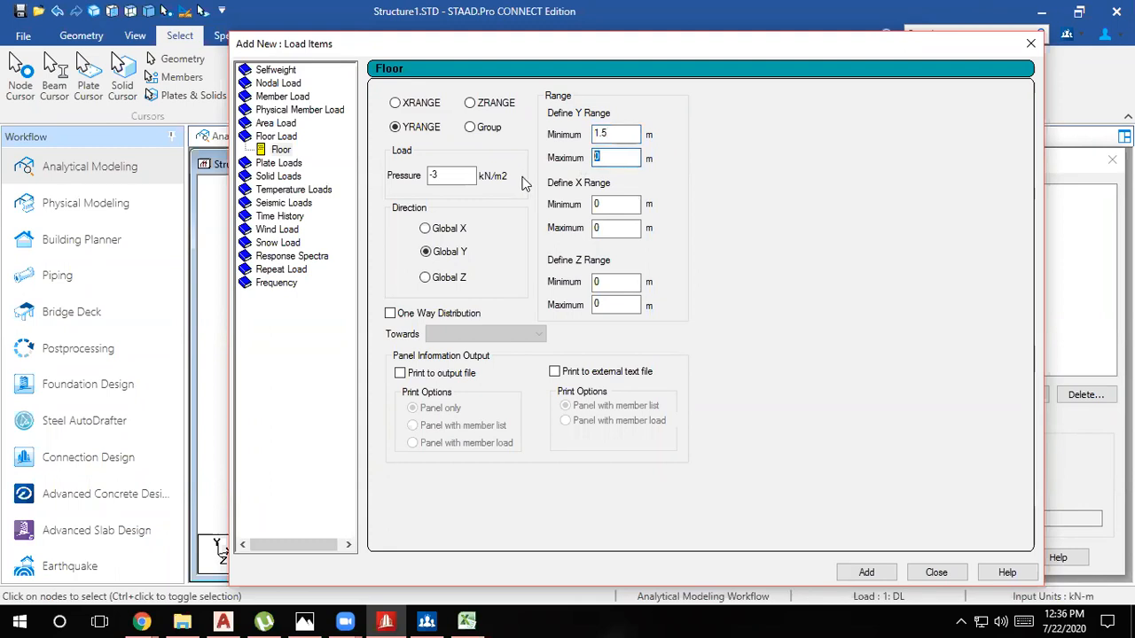
{"action": "type", "text": "22.5"}
{"action": "left_click", "coordinate": [866, 572]}
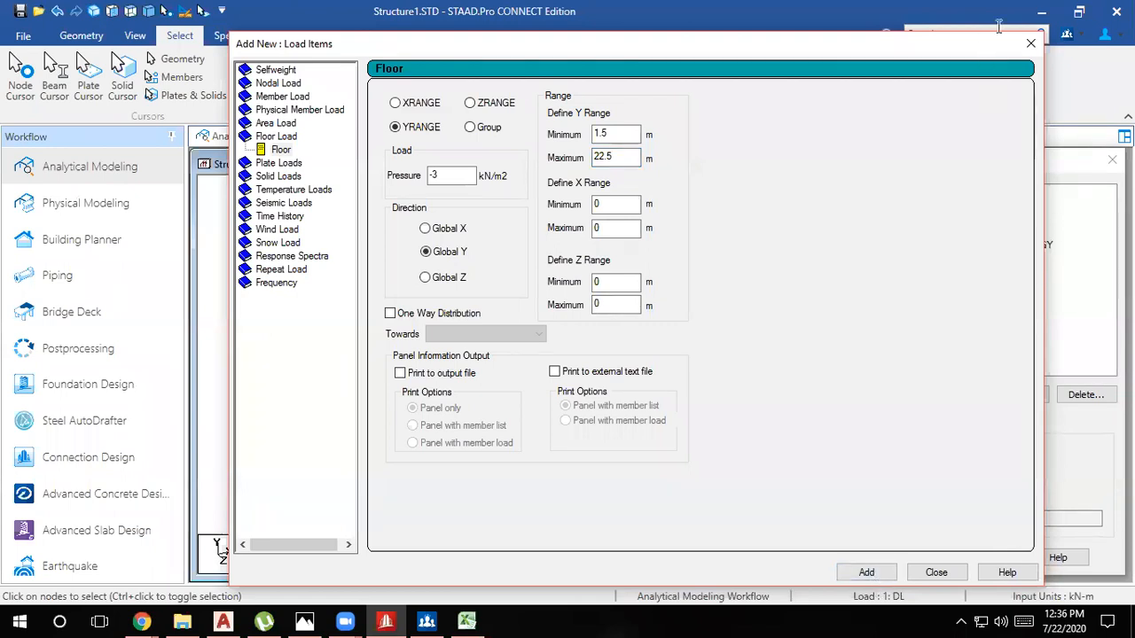
{"action": "left_click", "coordinate": [1030, 44]}
{"action": "left_click", "coordinate": [976, 246]}
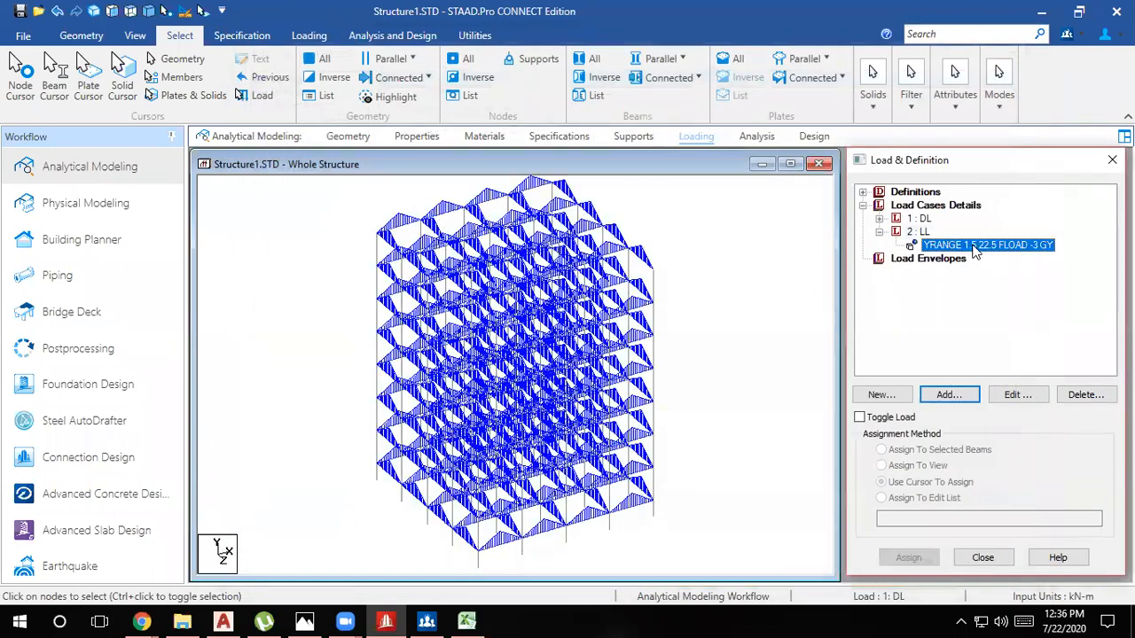
{"action": "left_click", "coordinate": [879, 231]}
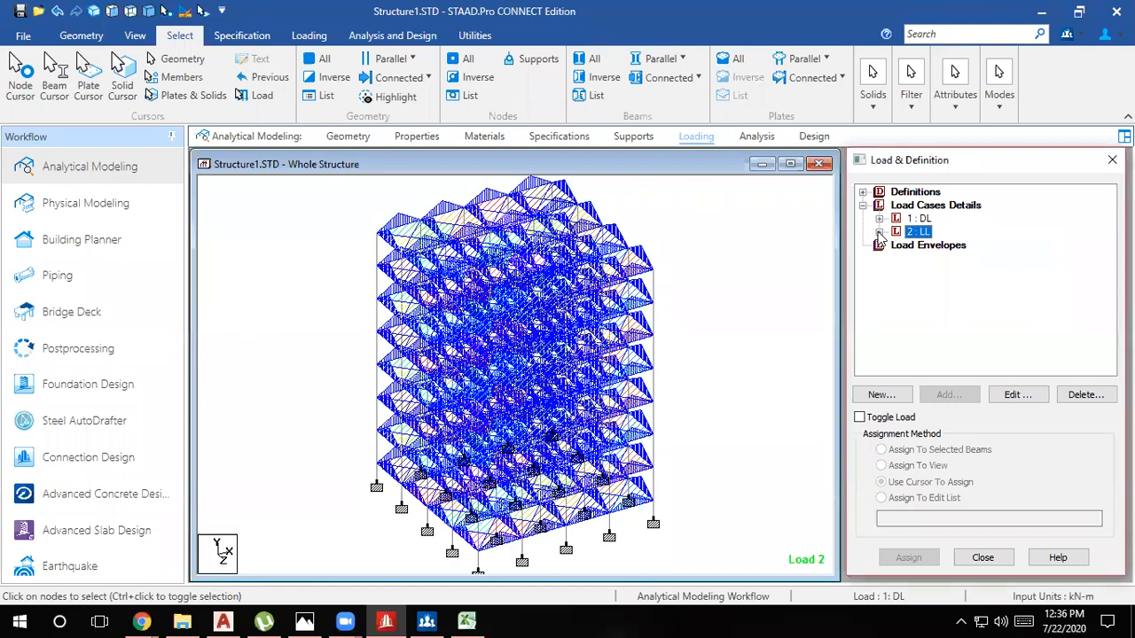
Generate automatic load combinations from number 3 using code IS:456/IS:800, category IS456:2000 Table18, and add them all
{"action": "left_click", "coordinate": [909, 205]}
{"action": "left_click", "coordinate": [944, 393]}
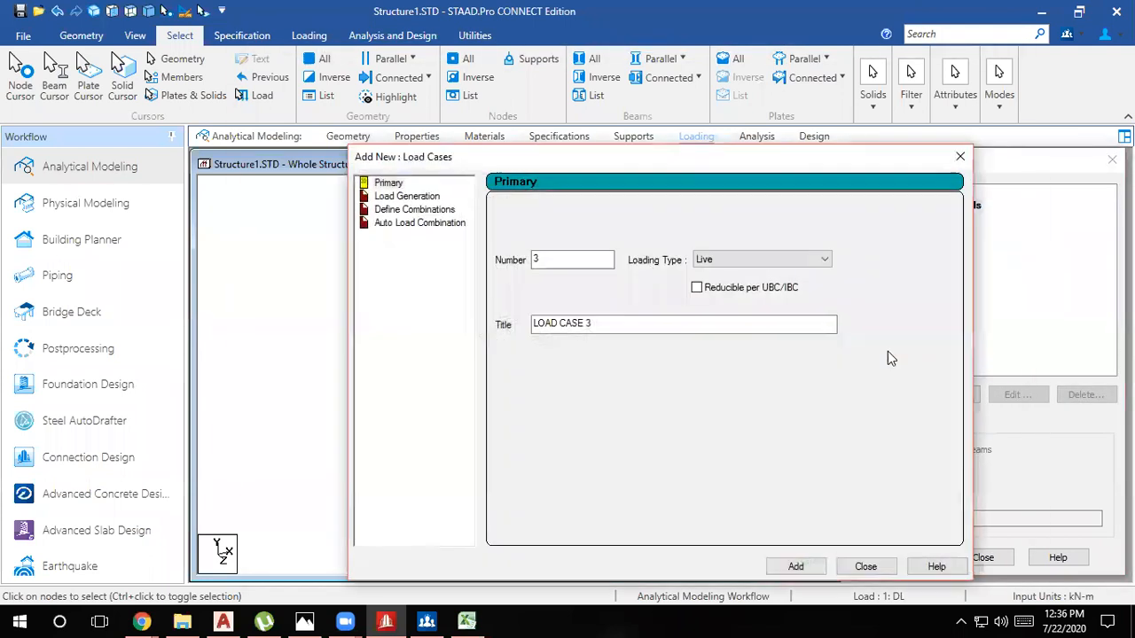
{"action": "left_click", "coordinate": [765, 259]}
{"action": "left_click", "coordinate": [709, 276]}
{"action": "left_click", "coordinate": [451, 223]}
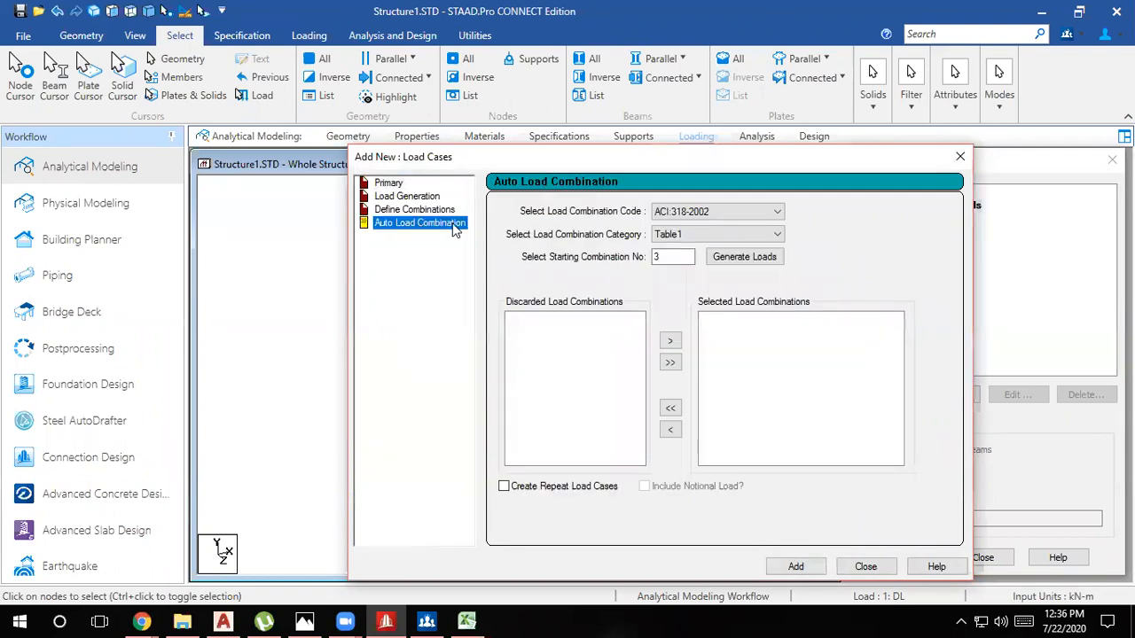
{"action": "left_click", "coordinate": [678, 213]}
{"action": "left_click", "coordinate": [684, 335]}
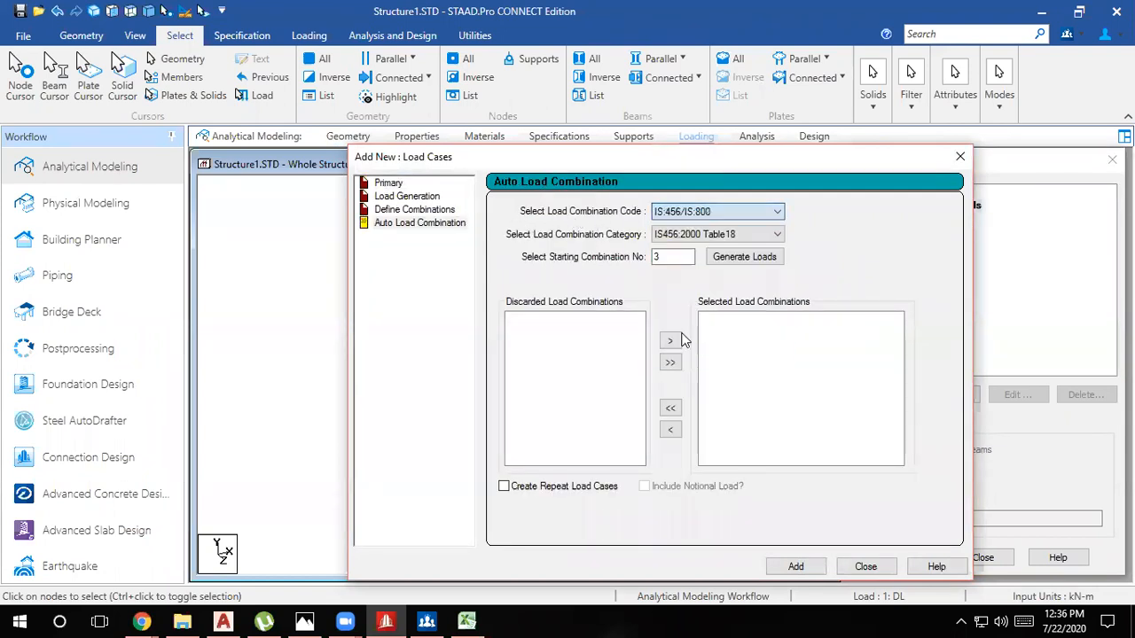
{"action": "left_click", "coordinate": [747, 256]}
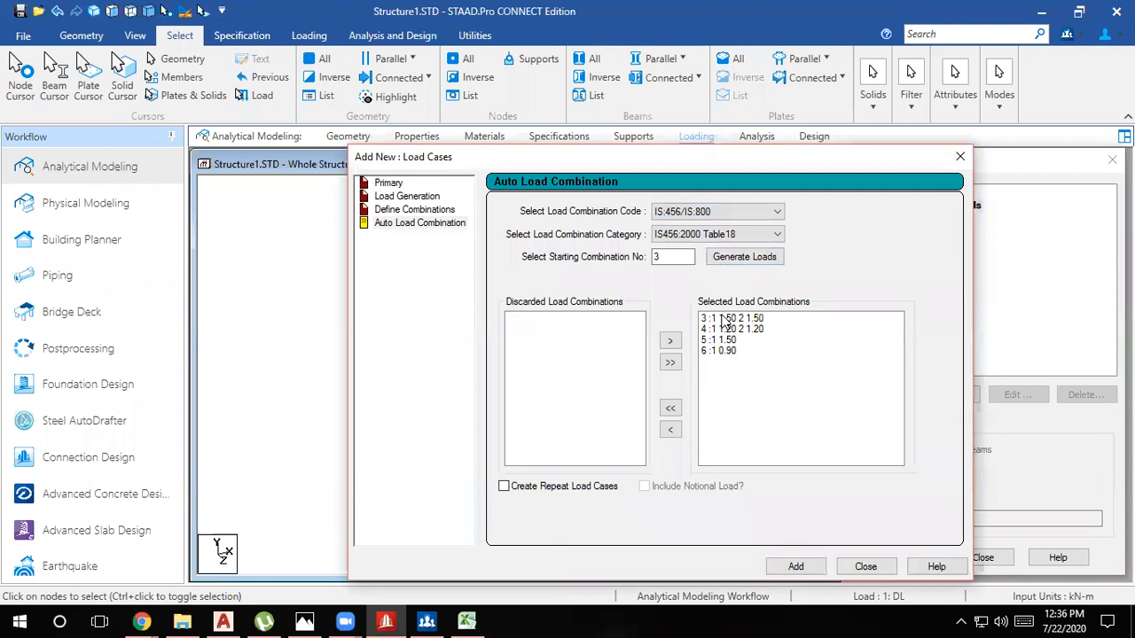
{"action": "left_click", "coordinate": [795, 567]}
{"action": "left_click", "coordinate": [865, 566]}
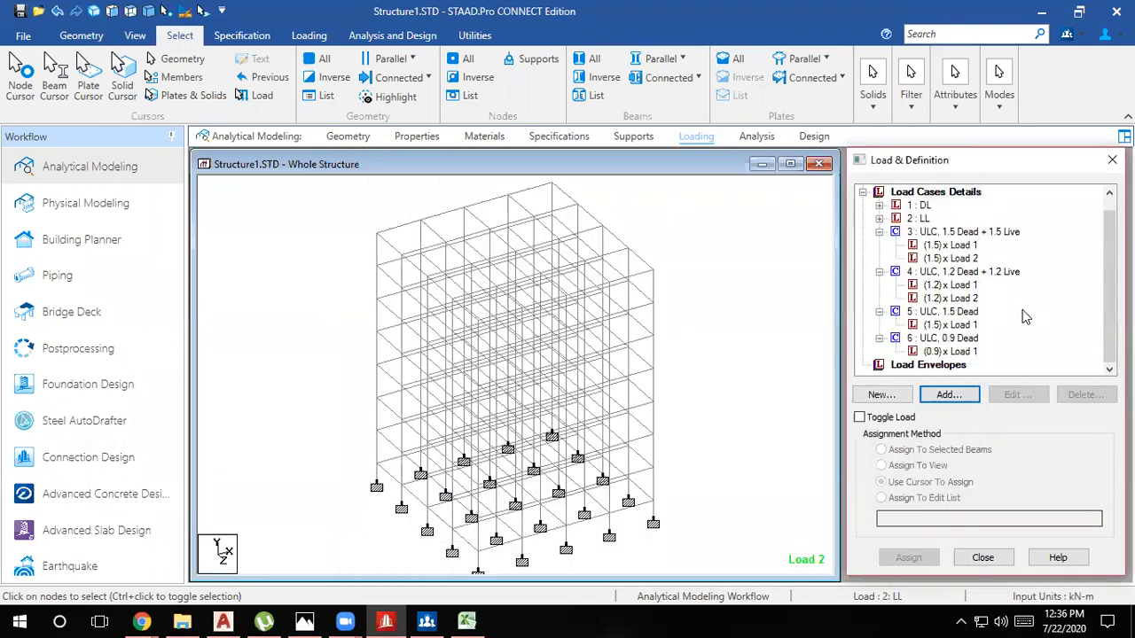
Collapse load combinations 3 to 6 in the load case list
{"action": "left_click", "coordinate": [878, 244]}
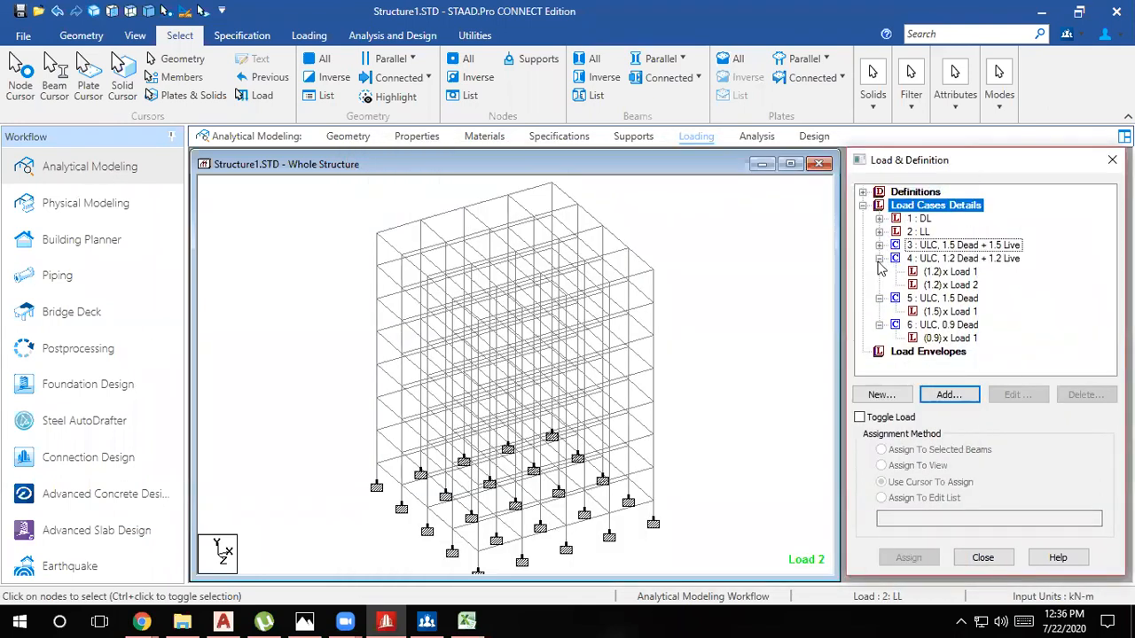
{"action": "left_click", "coordinate": [878, 258]}
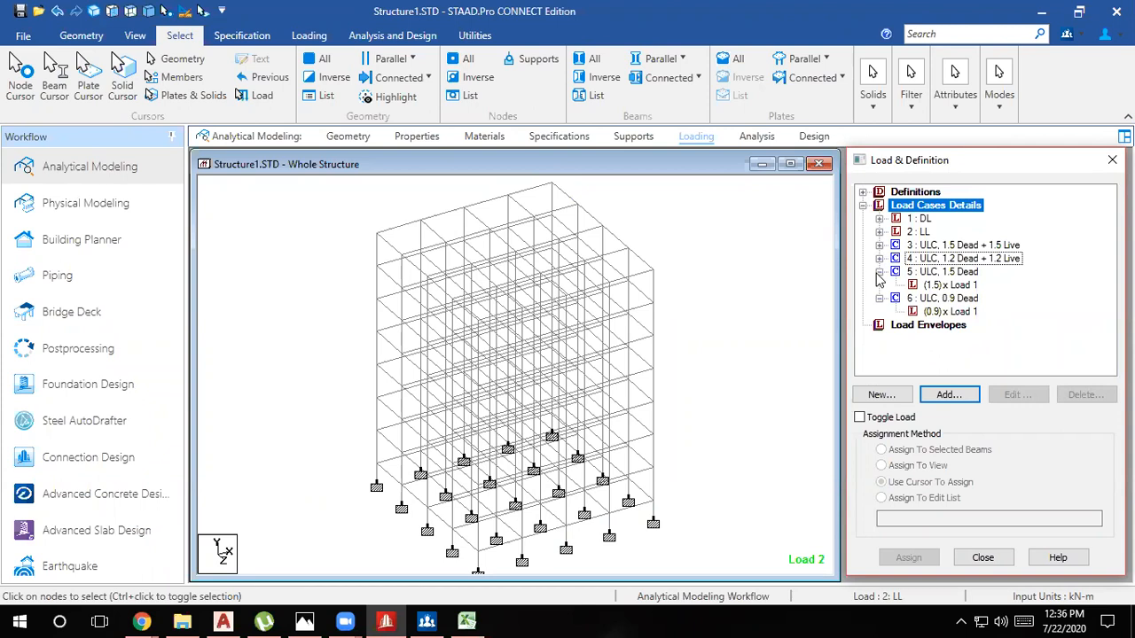
{"action": "left_click", "coordinate": [878, 271]}
{"action": "left_click", "coordinate": [879, 284]}
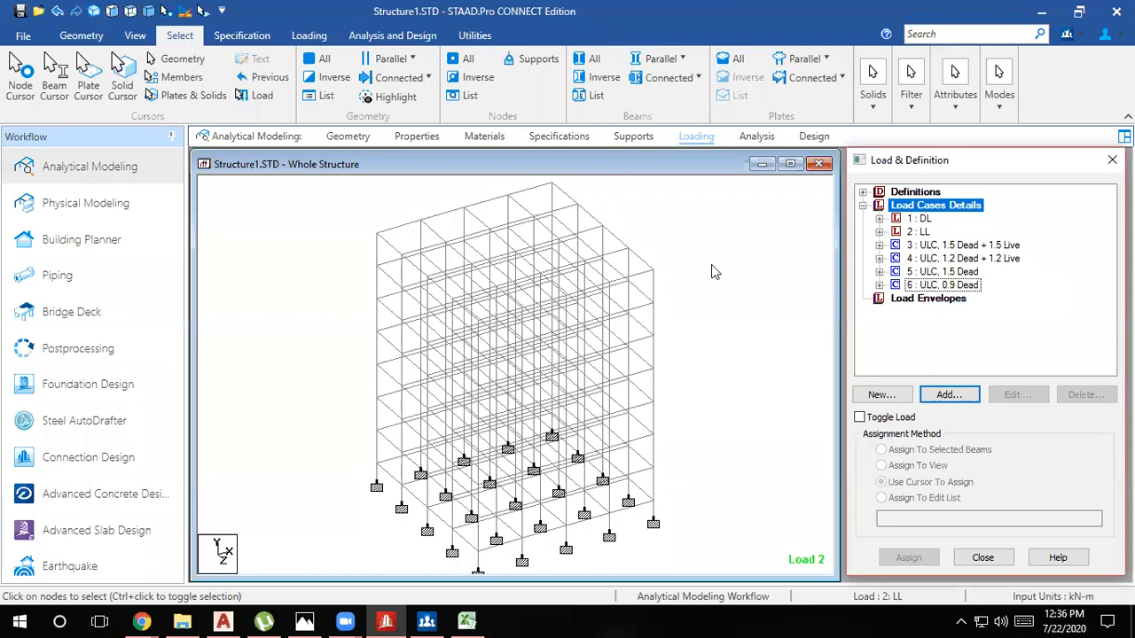
{"action": "left_click", "coordinate": [765, 304]}
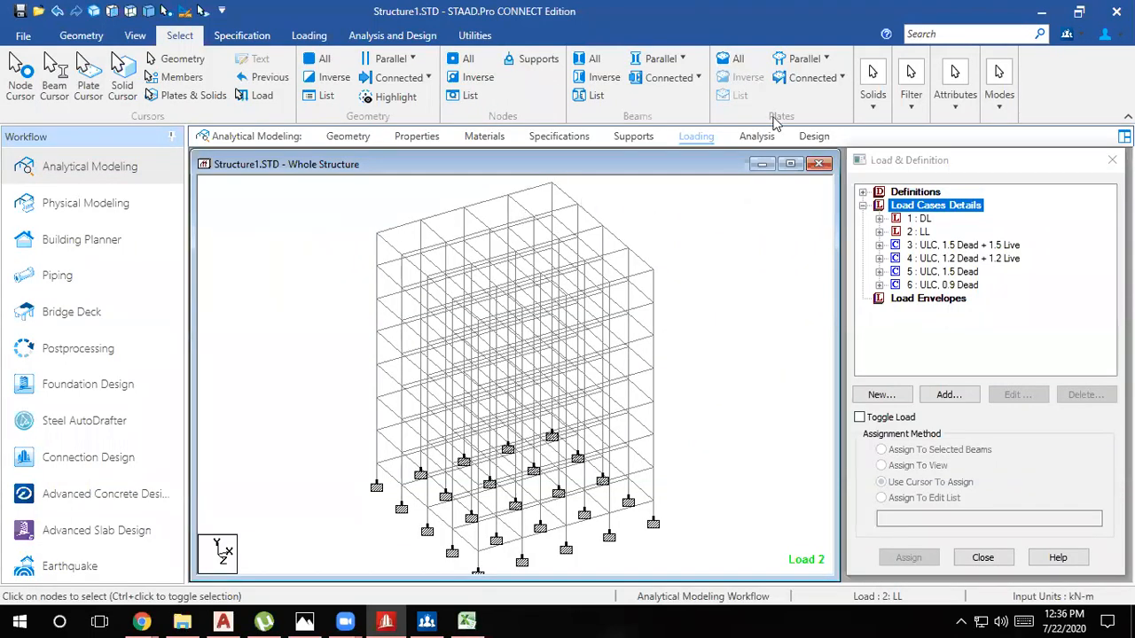
Add a Perform Analysis command with the print option All
{"action": "left_click", "coordinate": [757, 139]}
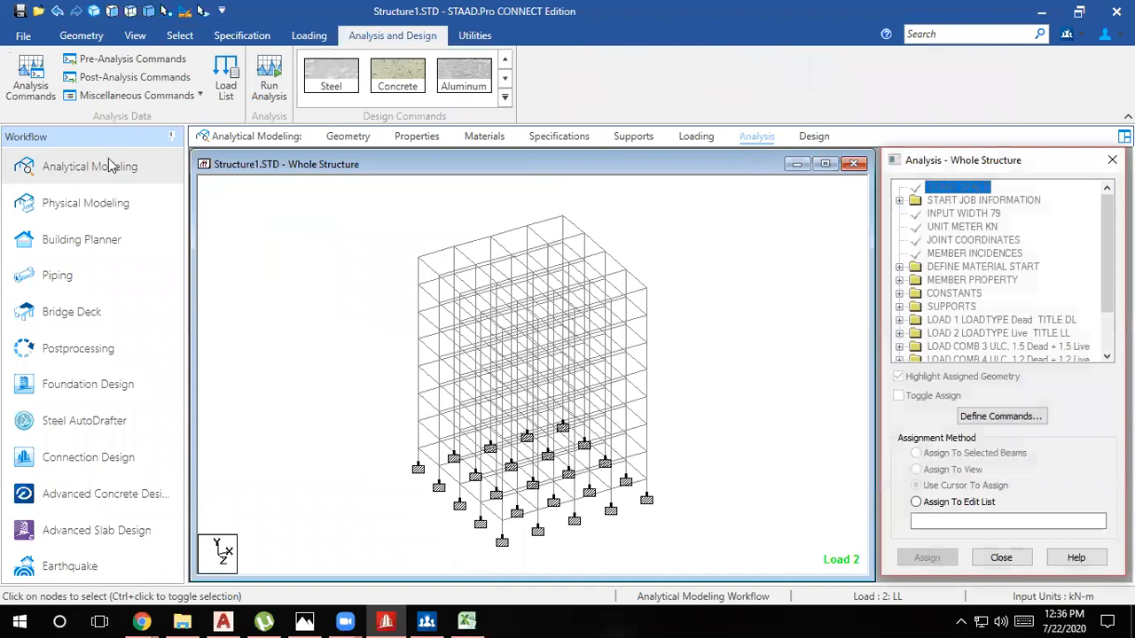
{"action": "left_click", "coordinate": [49, 78]}
{"action": "left_click", "coordinate": [580, 417]}
{"action": "left_click", "coordinate": [594, 554]}
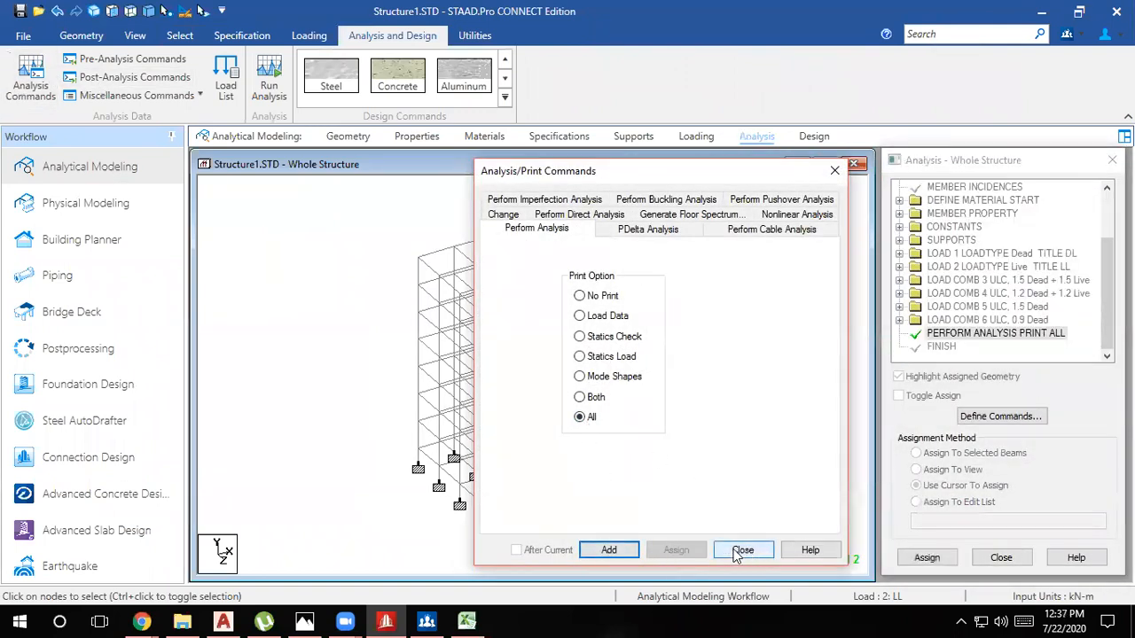
{"action": "left_click", "coordinate": [742, 550]}
Run the analysis and open its output file, then minimize the viewer
{"action": "left_click", "coordinate": [269, 84]}
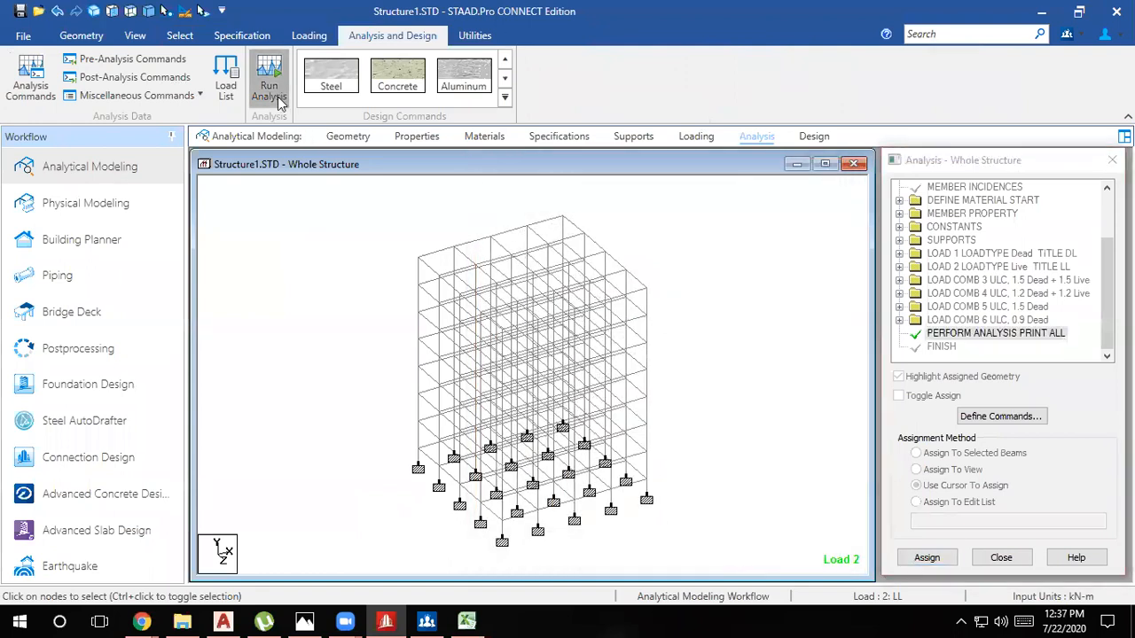
{"action": "left_click", "coordinate": [558, 395]}
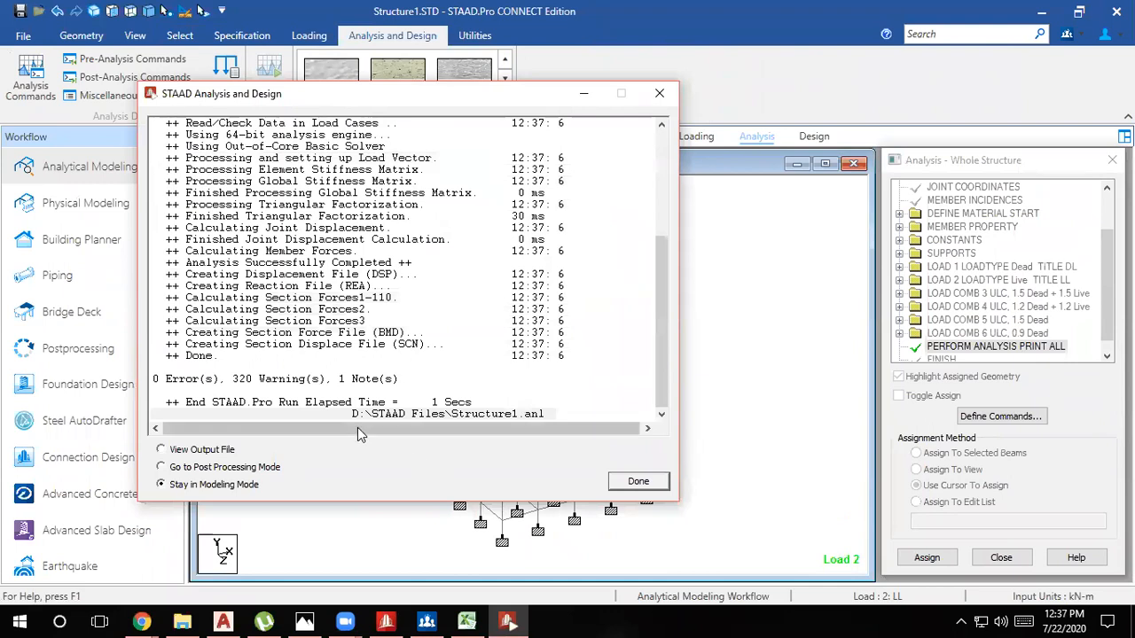
{"action": "left_click", "coordinate": [202, 450]}
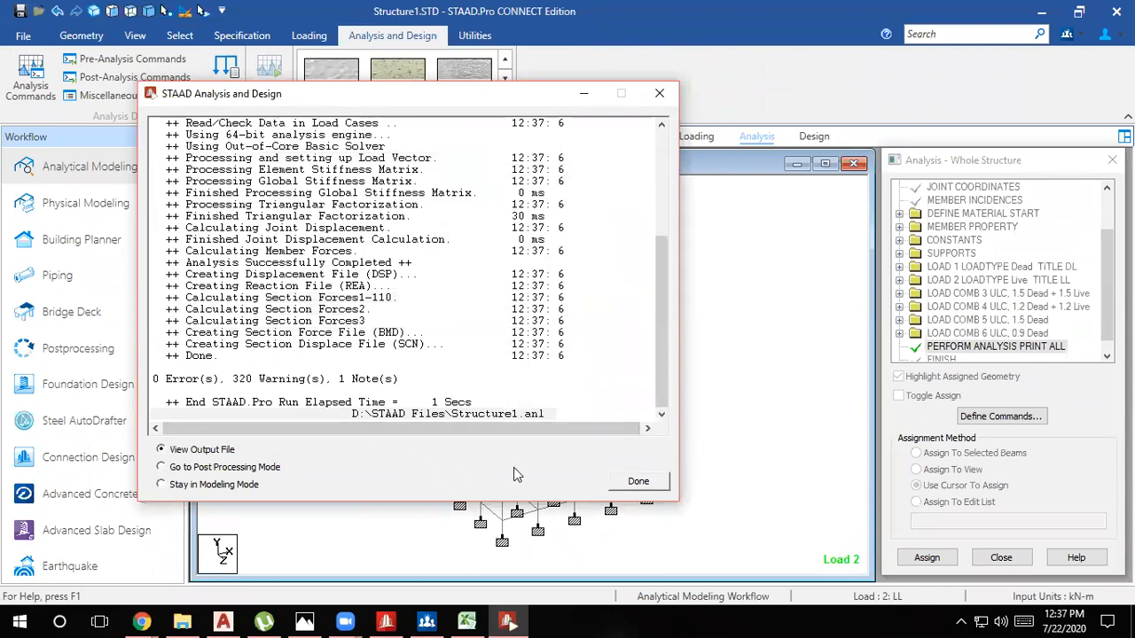
{"action": "left_click", "coordinate": [639, 480]}
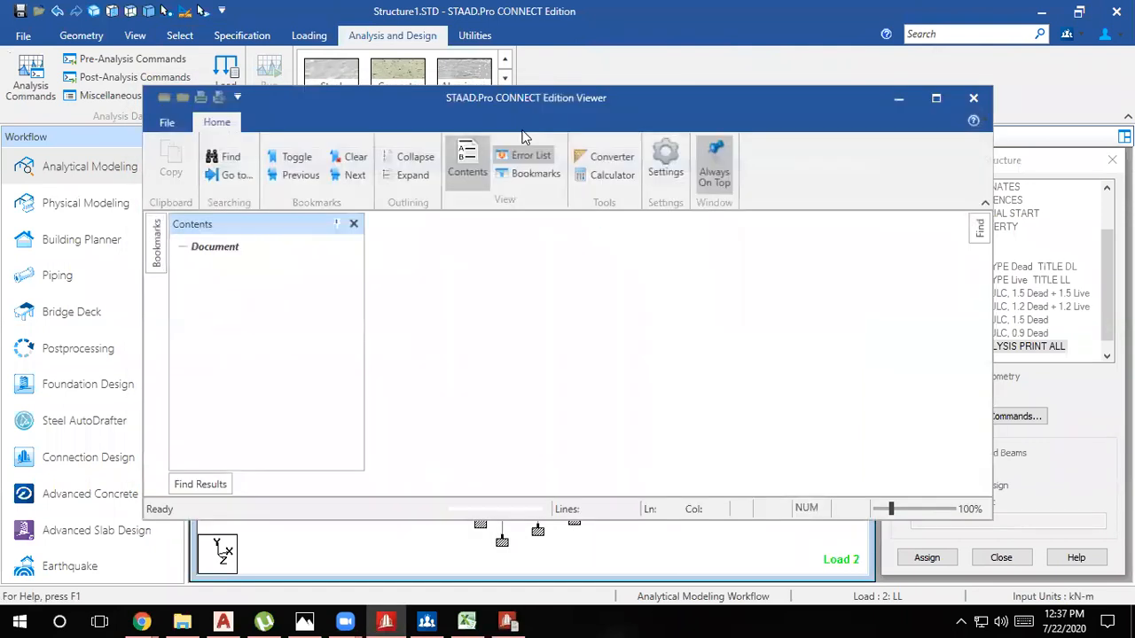
{"action": "left_click", "coordinate": [899, 101]}
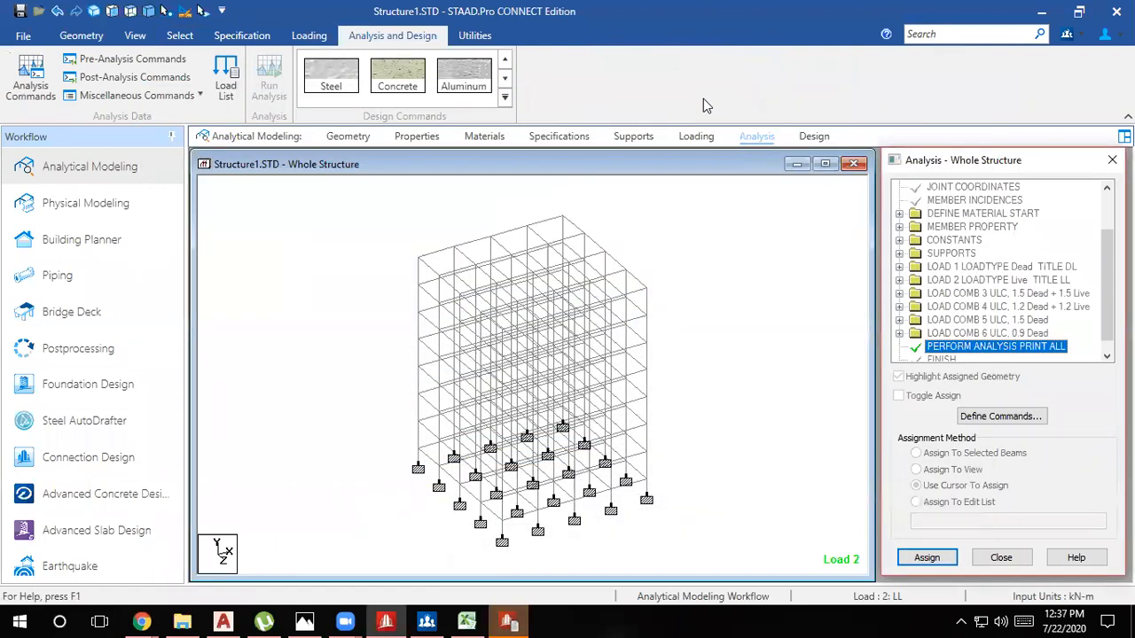
Examine the duplicated member property warnings in the analysis output's error list
{"action": "left_click", "coordinate": [508, 621]}
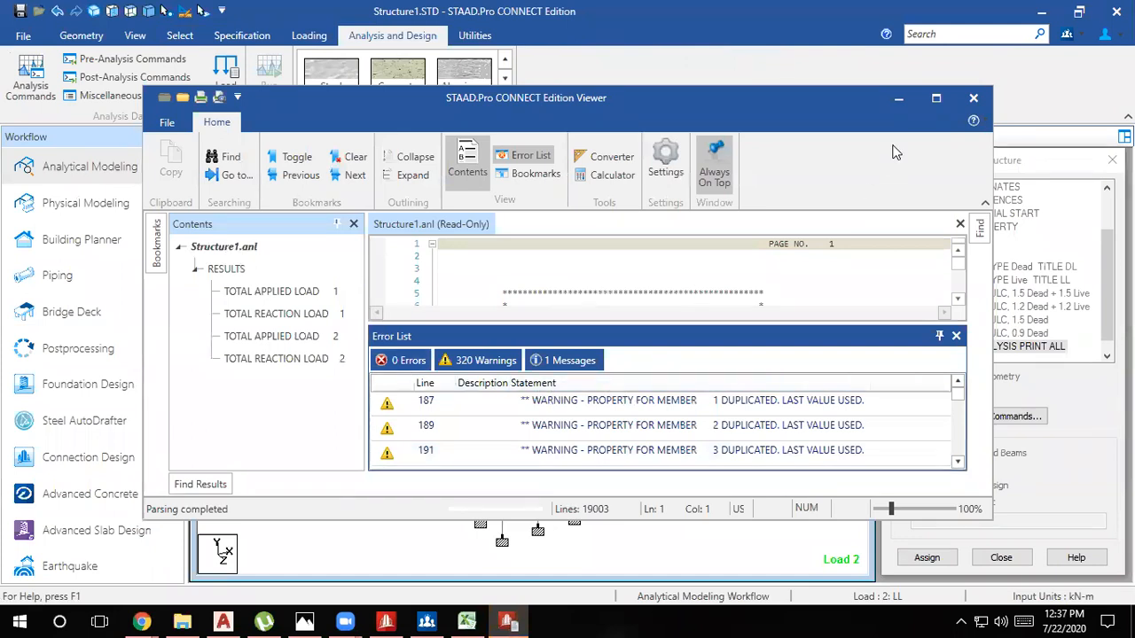
{"action": "left_click", "coordinate": [936, 97]}
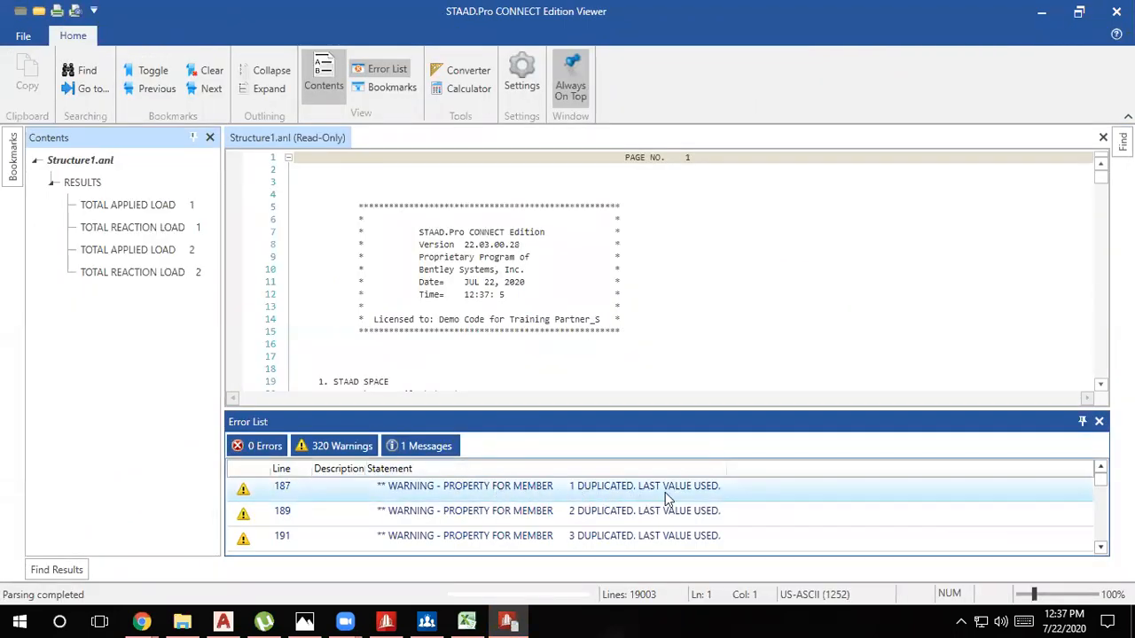
{"action": "scroll", "coordinate": [665, 495], "scroll_direction": "down", "scroll_amount": 15}
{"action": "scroll", "coordinate": [665, 498], "scroll_direction": "down", "scroll_amount": 20}
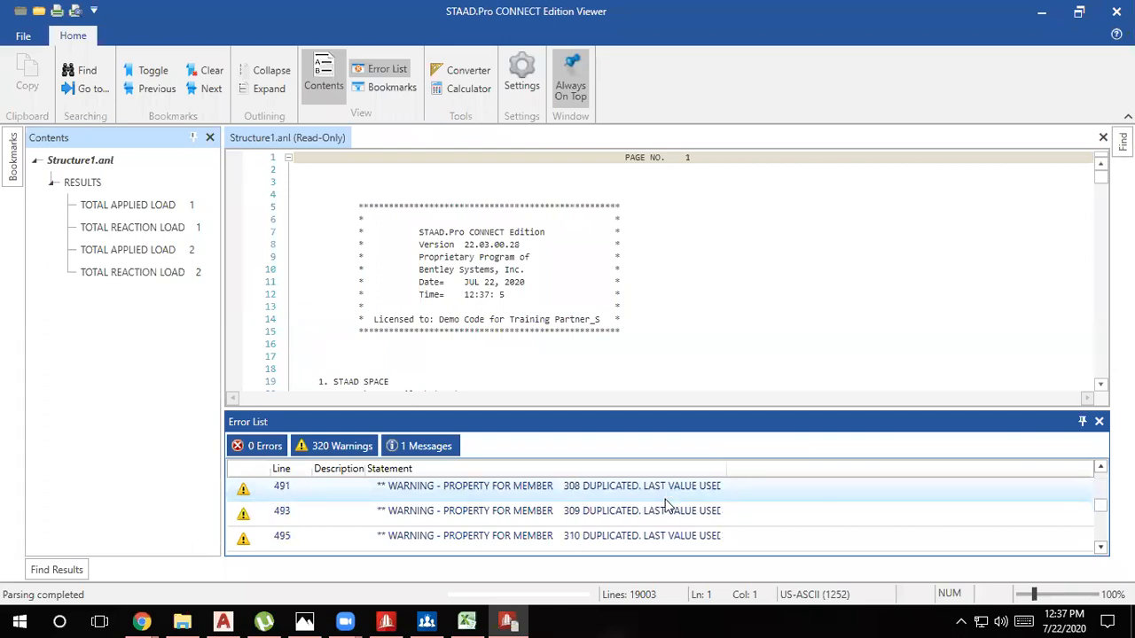
{"action": "scroll", "coordinate": [667, 505], "scroll_direction": "down", "scroll_amount": 12}
{"action": "scroll", "coordinate": [400, 521], "scroll_direction": "down", "scroll_amount": 20}
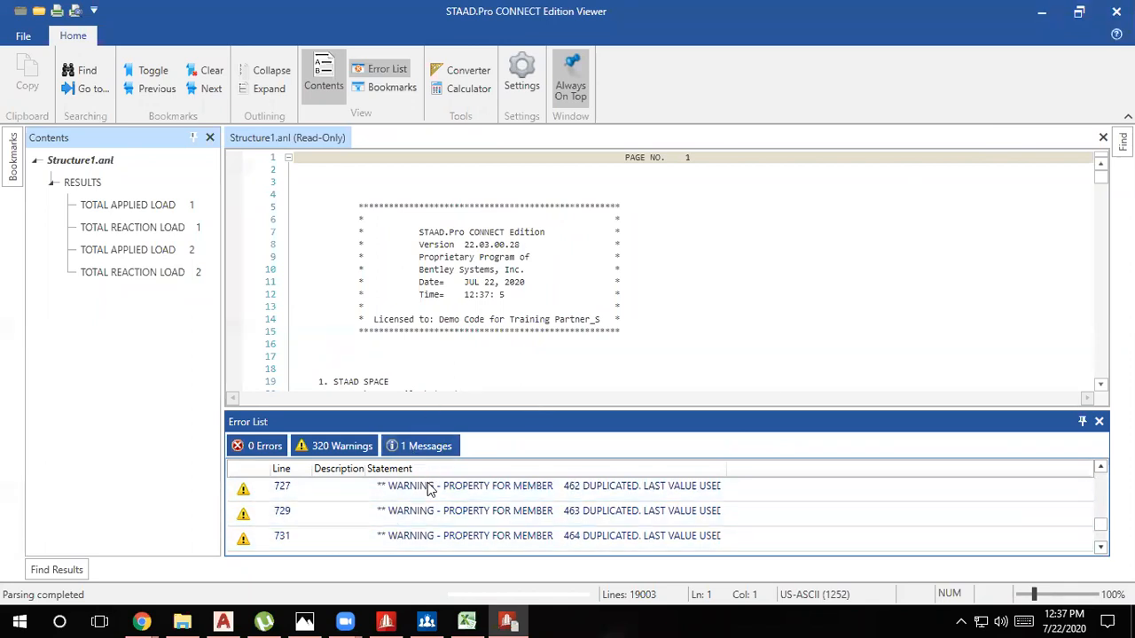
{"action": "scroll", "coordinate": [399, 541], "scroll_direction": "up", "scroll_amount": 19}
{"action": "scroll", "coordinate": [399, 546], "scroll_direction": "up", "scroll_amount": 20}
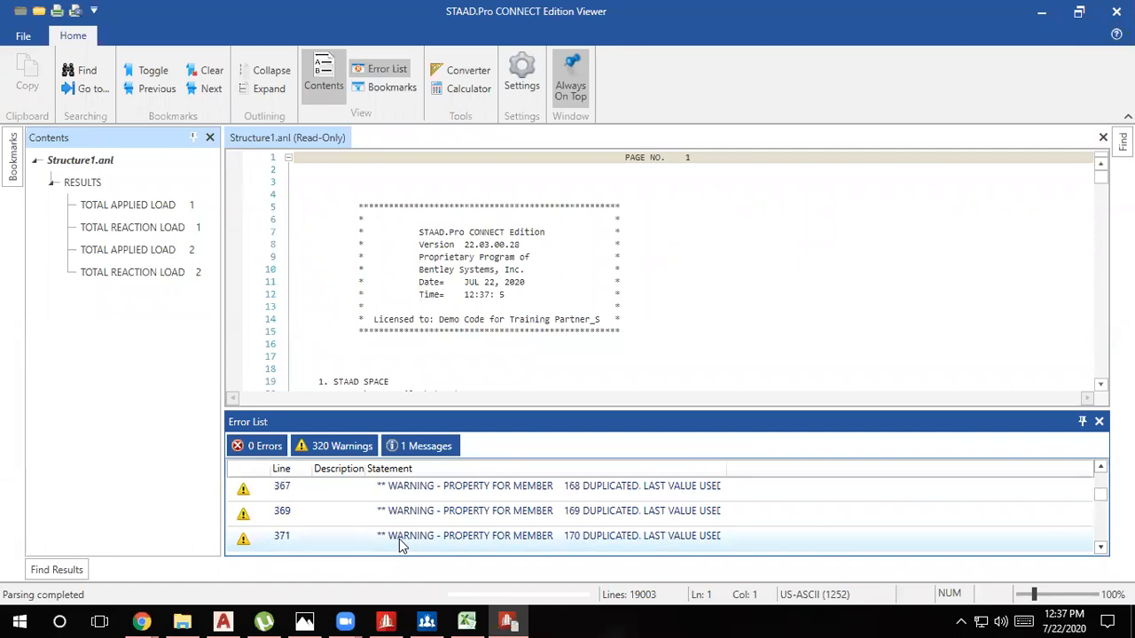
{"action": "left_click", "coordinate": [280, 490]}
{"action": "left_click", "coordinate": [1045, 10]}
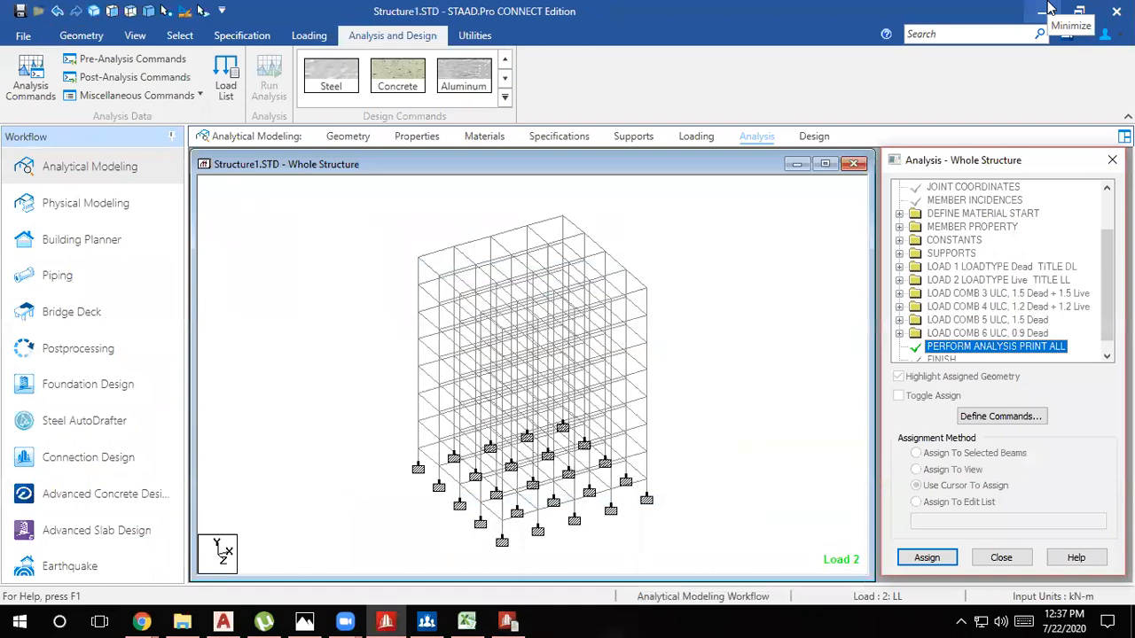
Return to the model's geometry page and close the analysis output viewer
{"action": "left_click", "coordinate": [169, 182]}
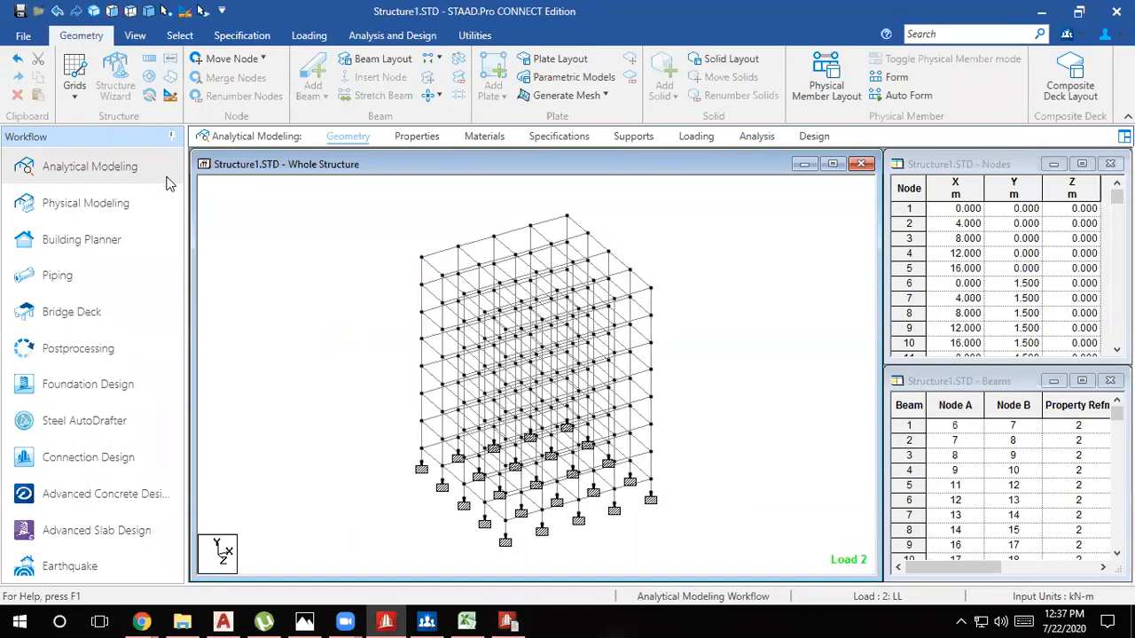
{"action": "left_click", "coordinate": [508, 621]}
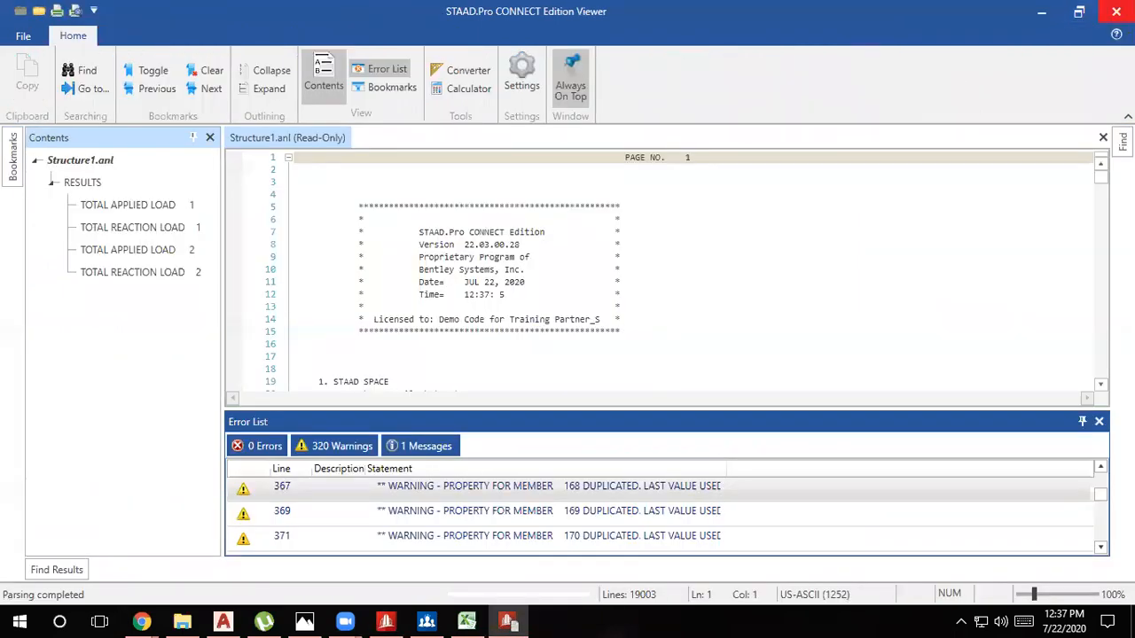
{"action": "left_click", "coordinate": [1117, 10]}
Browse the Beams table and select beams 10 and 367 to locate them in the structure
{"action": "mouse_move", "coordinate": [548, 379]}
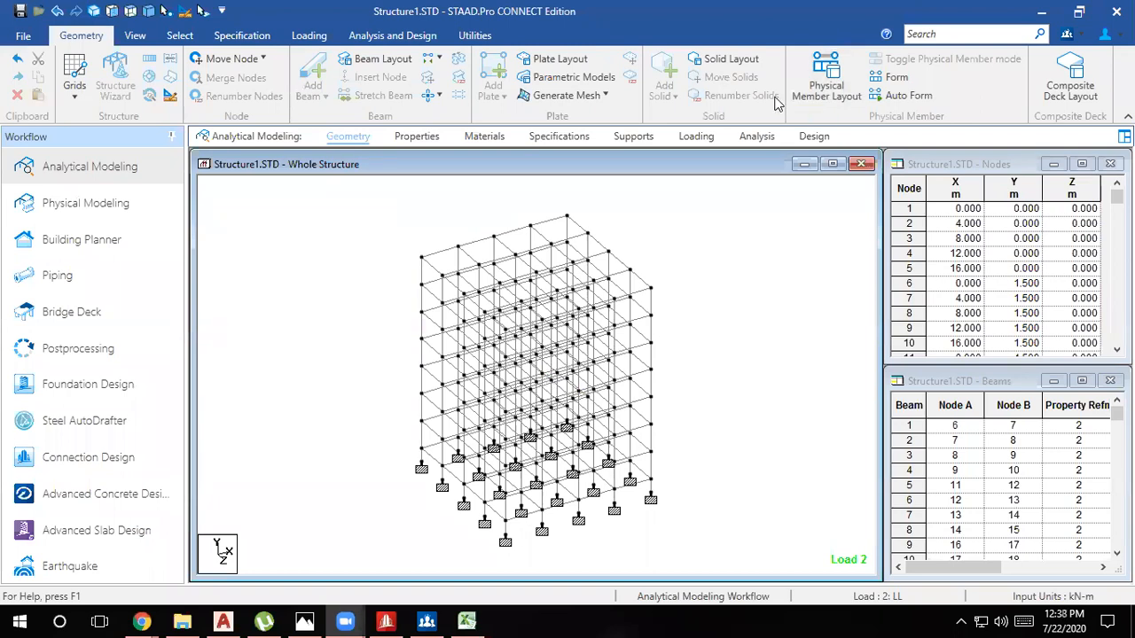
{"action": "scroll", "coordinate": [350, 308], "scroll_direction": "up", "scroll_amount": 2}
{"action": "middle_click_drag", "start_coordinate": [350, 308], "coordinate": [435, 357]}
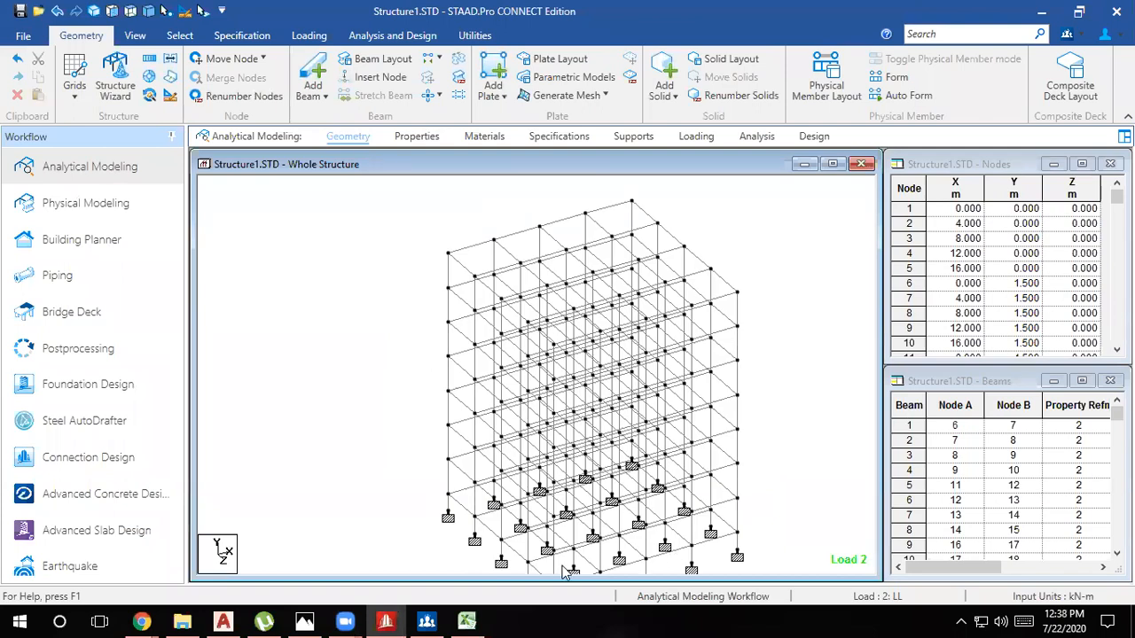
{"action": "left_click", "coordinate": [893, 501]}
{"action": "scroll", "coordinate": [893, 502], "scroll_direction": "down", "scroll_amount": 4}
{"action": "left_click", "coordinate": [895, 501]}
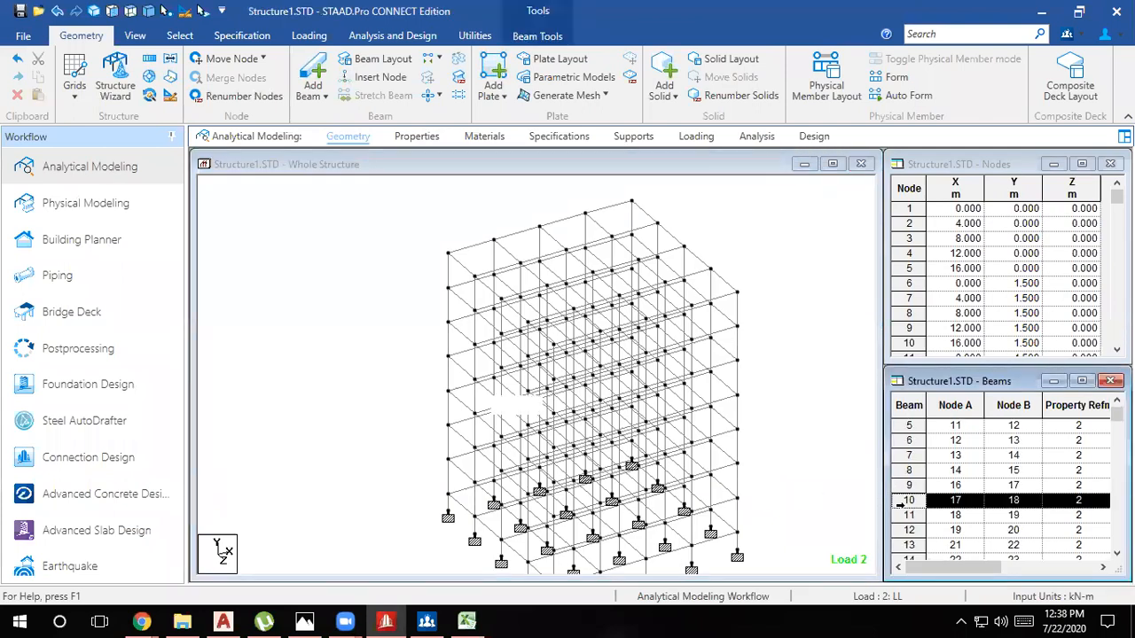
{"action": "scroll", "coordinate": [895, 501], "scroll_direction": "down", "scroll_amount": 5}
{"action": "scroll", "coordinate": [899, 501], "scroll_direction": "down", "scroll_amount": 9}
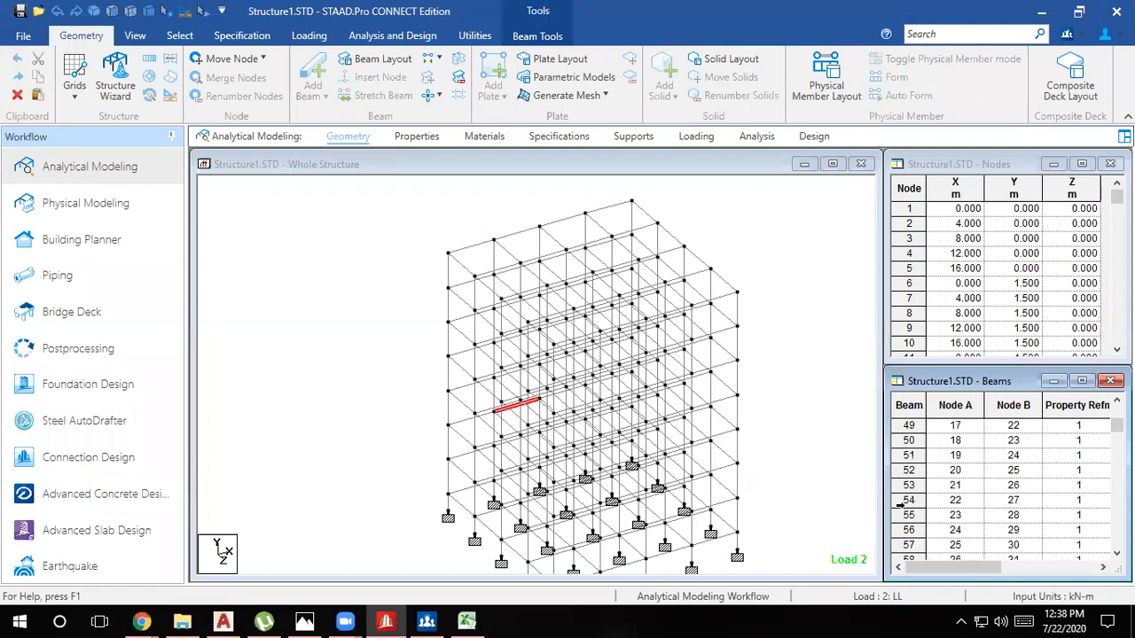
{"action": "left_click_drag", "start_coordinate": [1117, 432], "coordinate": [1116, 530]}
{"action": "scroll", "coordinate": [951, 513], "scroll_direction": "up", "scroll_amount": 7}
{"action": "scroll", "coordinate": [950, 512], "scroll_direction": "up", "scroll_amount": 17}
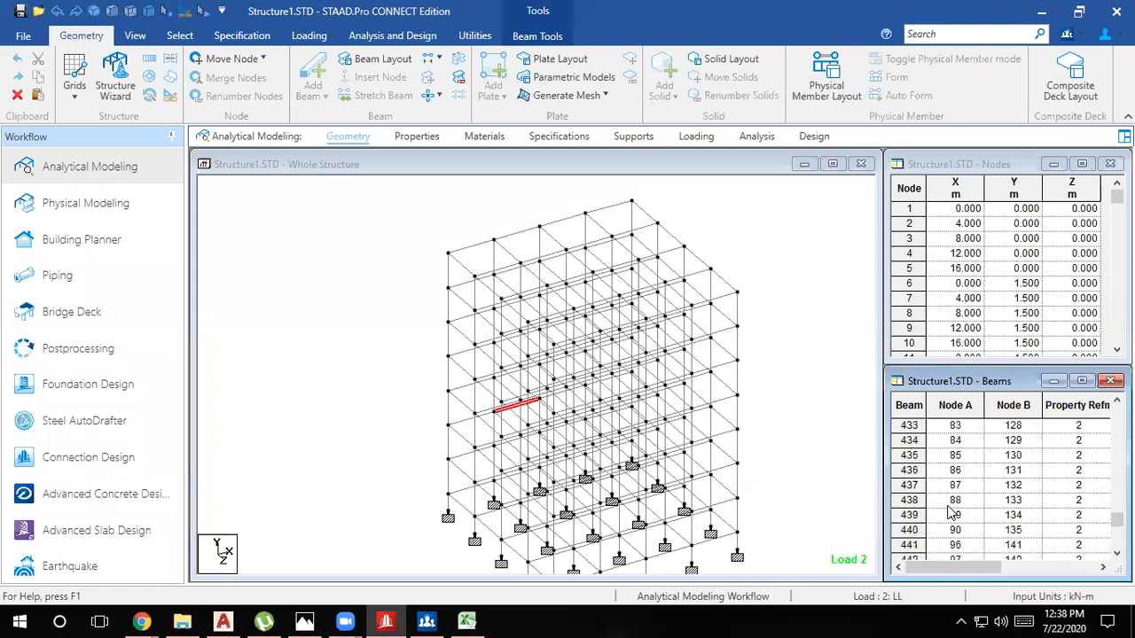
{"action": "scroll", "coordinate": [950, 512], "scroll_direction": "up", "scroll_amount": 14}
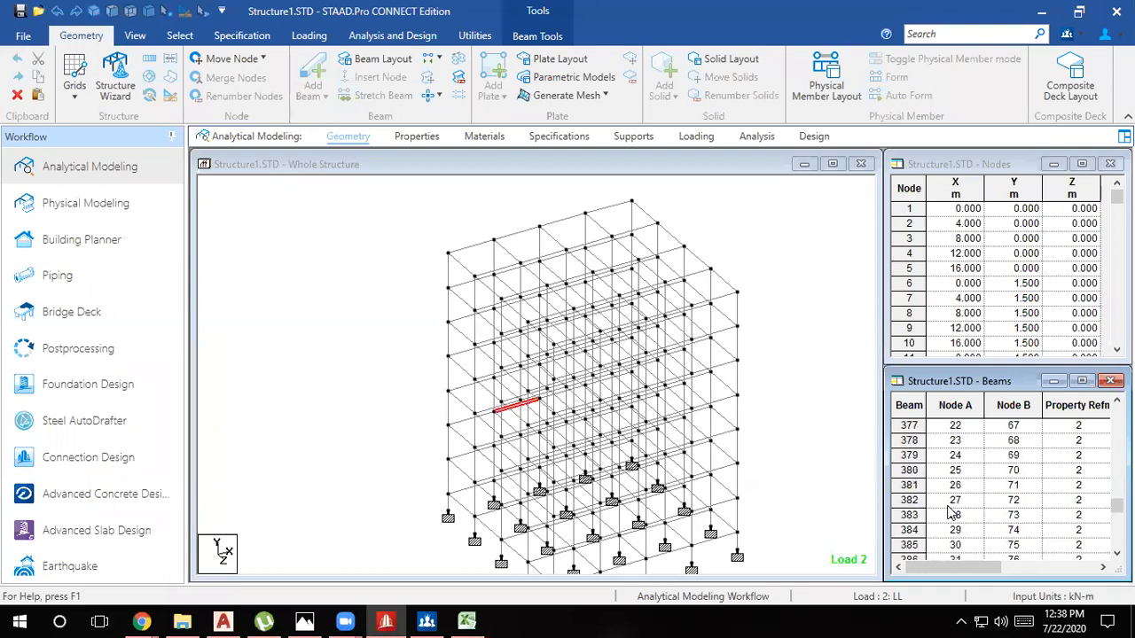
{"action": "left_click", "coordinate": [908, 485]}
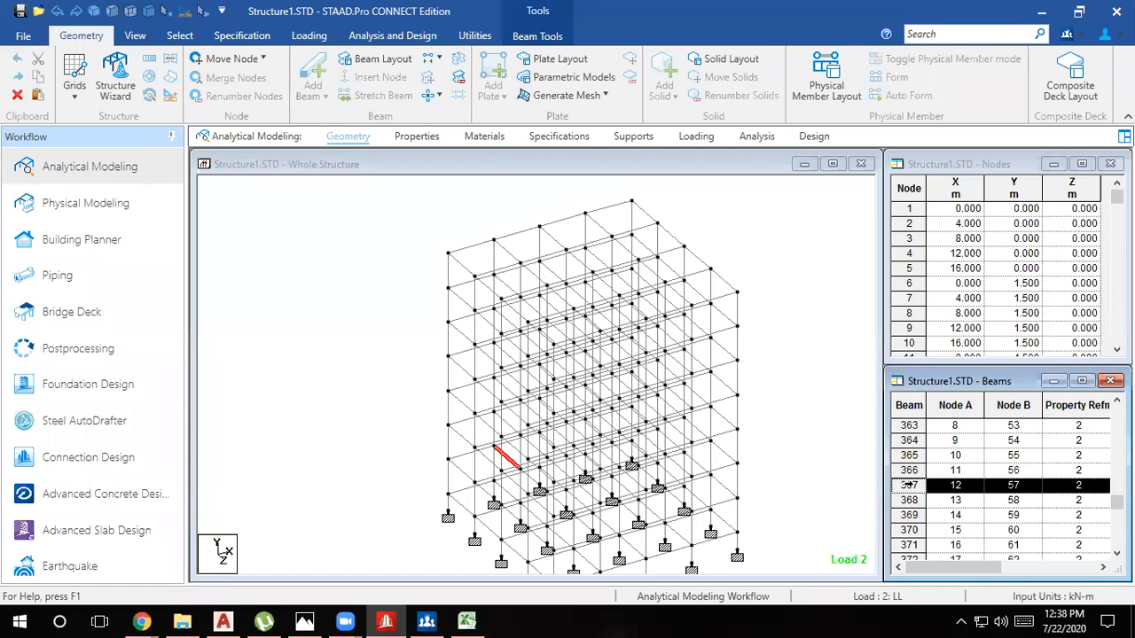
{"action": "left_click", "coordinate": [489, 182]}
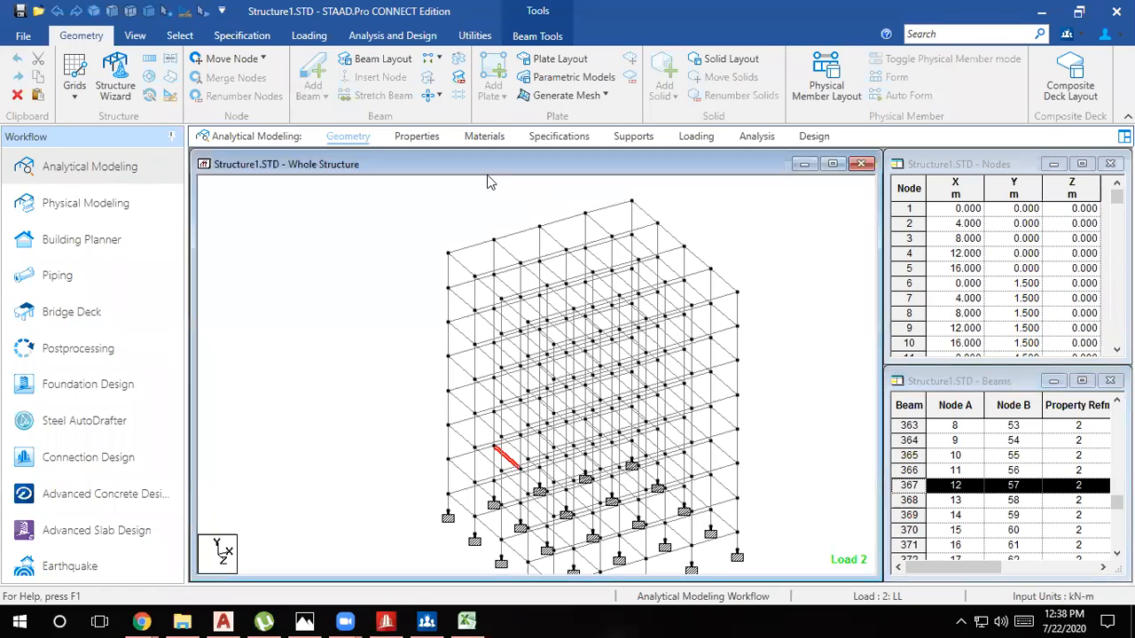
Highlight the members assigned Rect 0.30x0.30 and Rect 0.23x0.23, and view the structure from above
{"action": "left_click", "coordinate": [417, 135]}
{"action": "left_click", "coordinate": [913, 289]}
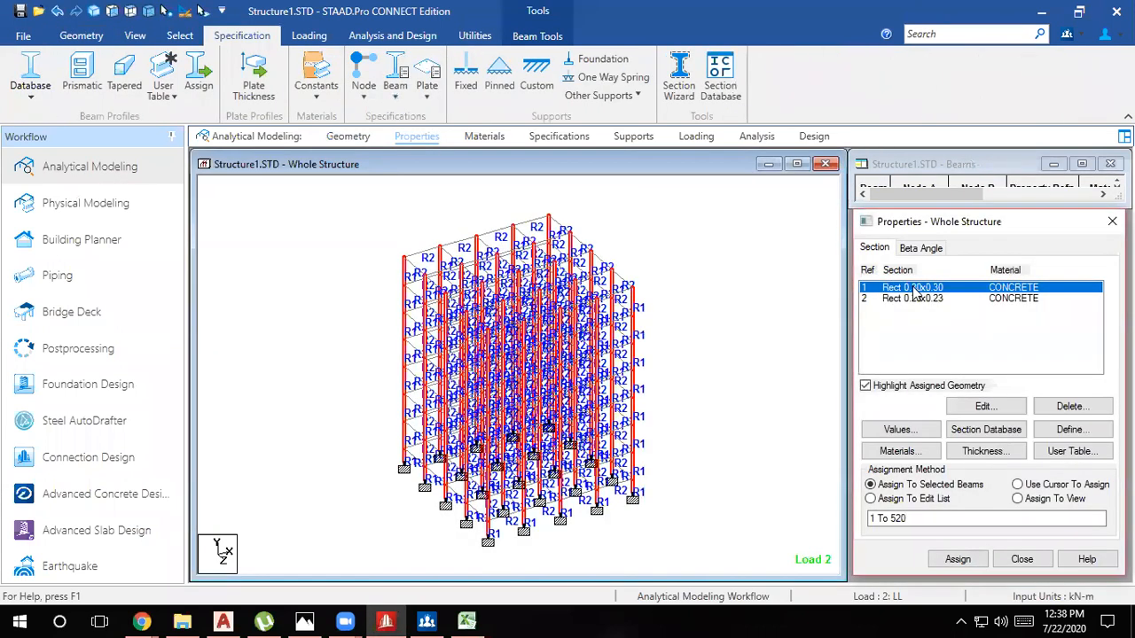
{"action": "scroll", "coordinate": [453, 431], "scroll_direction": "up", "scroll_amount": 8}
{"action": "scroll", "coordinate": [453, 434], "scroll_direction": "up", "scroll_amount": 3}
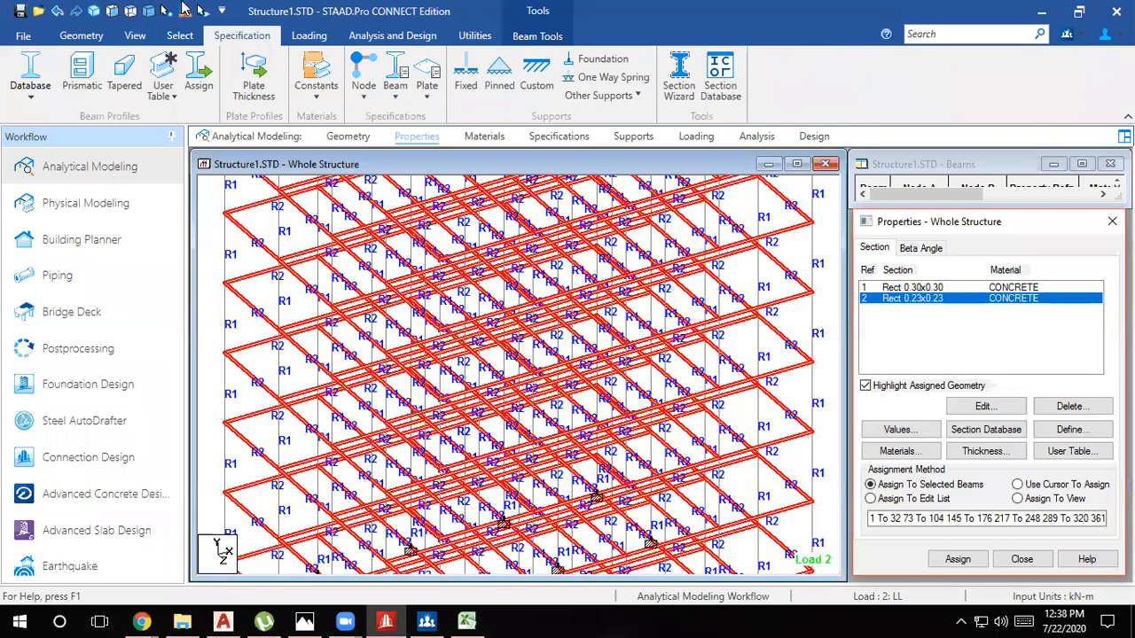
{"action": "left_click", "coordinate": [129, 10]}
{"action": "scroll", "coordinate": [459, 407], "scroll_direction": "down", "scroll_amount": 5}
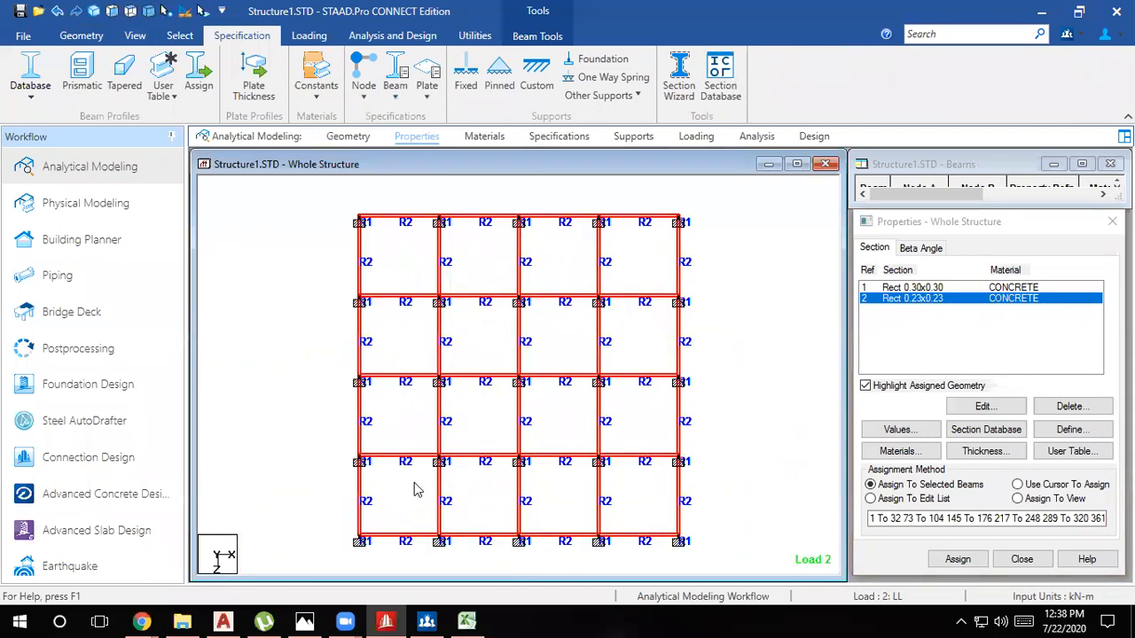
Delete the Rect 0.30x0.30 and Rect 0.23x0.23 section definitions from the whole structure
{"action": "scroll", "coordinate": [413, 490], "scroll_direction": "up", "scroll_amount": 1}
{"action": "left_click", "coordinate": [149, 11]}
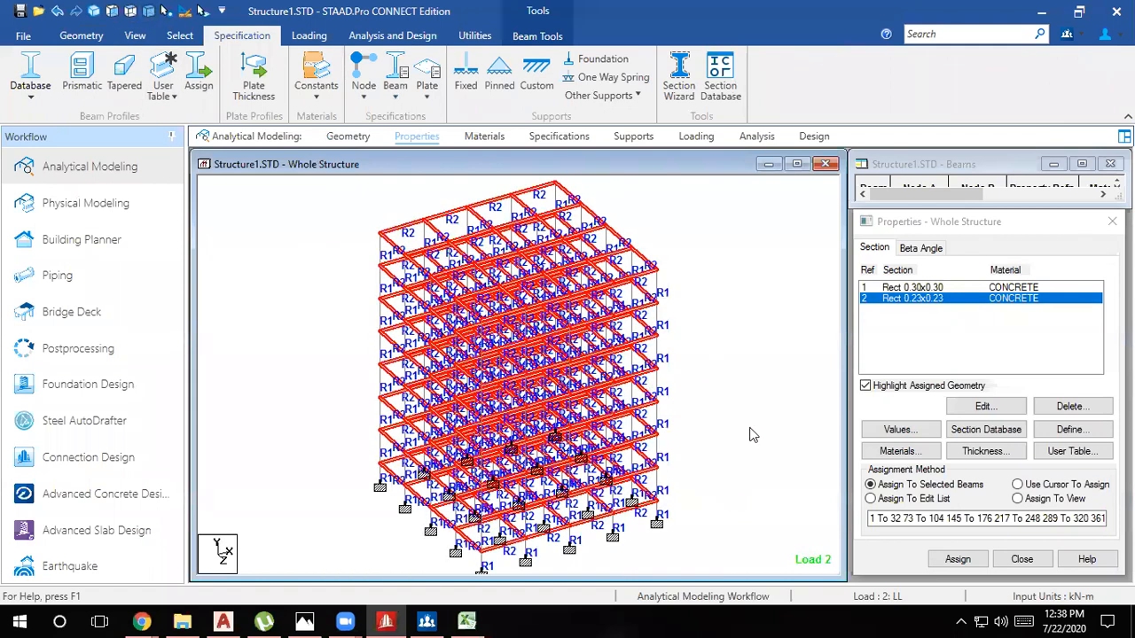
{"action": "left_click", "coordinate": [894, 289]}
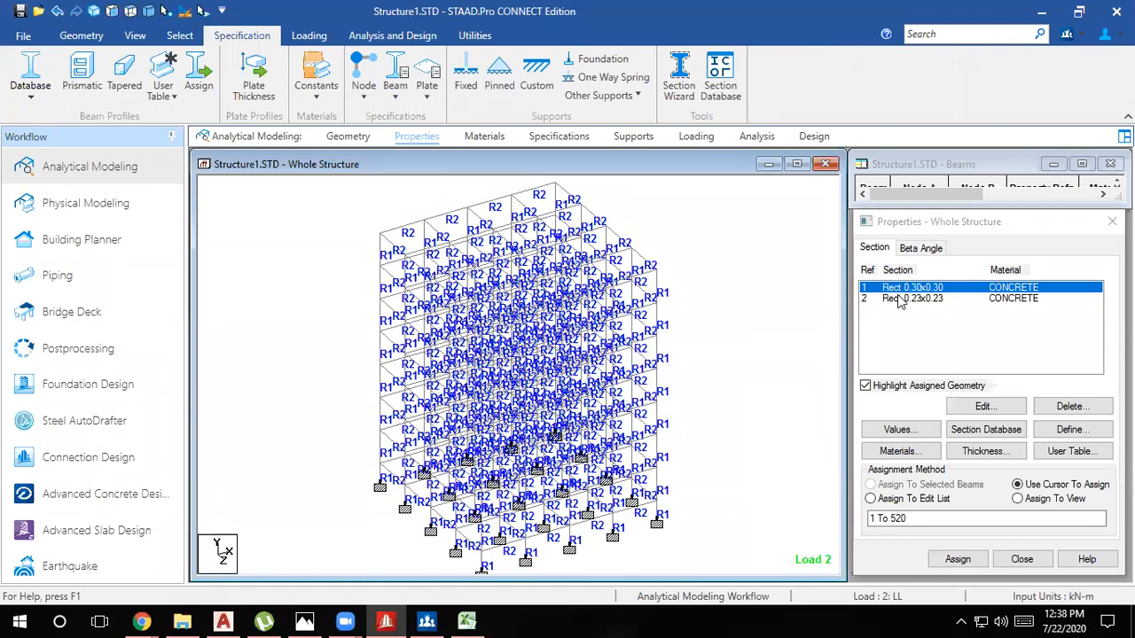
{"action": "left_click", "coordinate": [895, 300]}
{"action": "left_click", "coordinate": [894, 288]}
{"action": "key", "text": "Delete"}
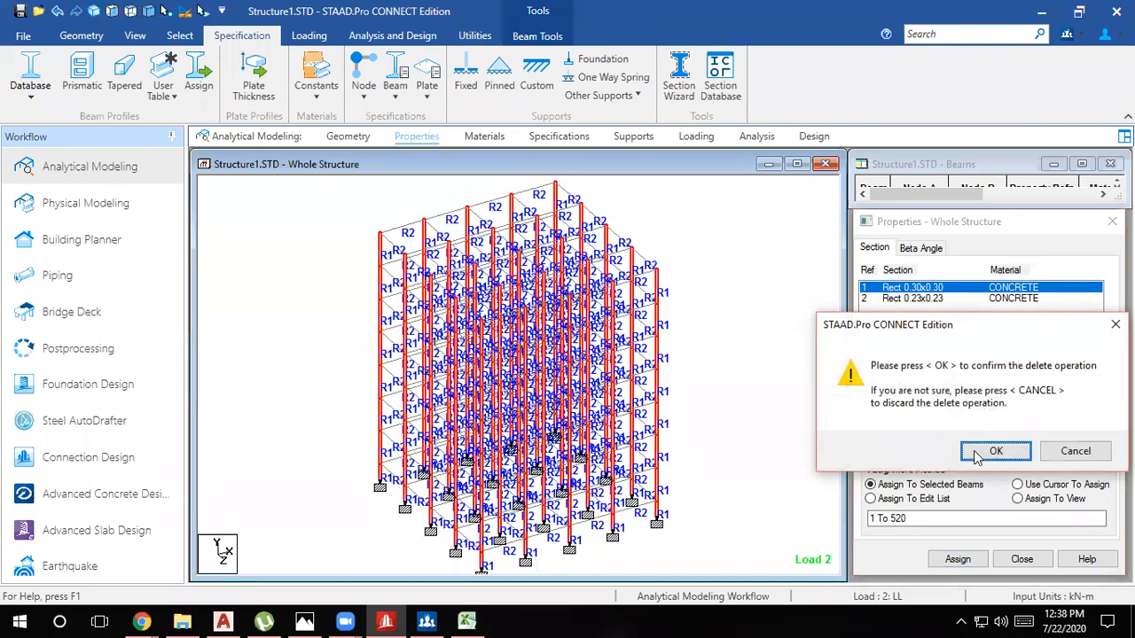
{"action": "left_click", "coordinate": [996, 451]}
{"action": "left_click", "coordinate": [913, 289]}
{"action": "key", "text": "Delete"}
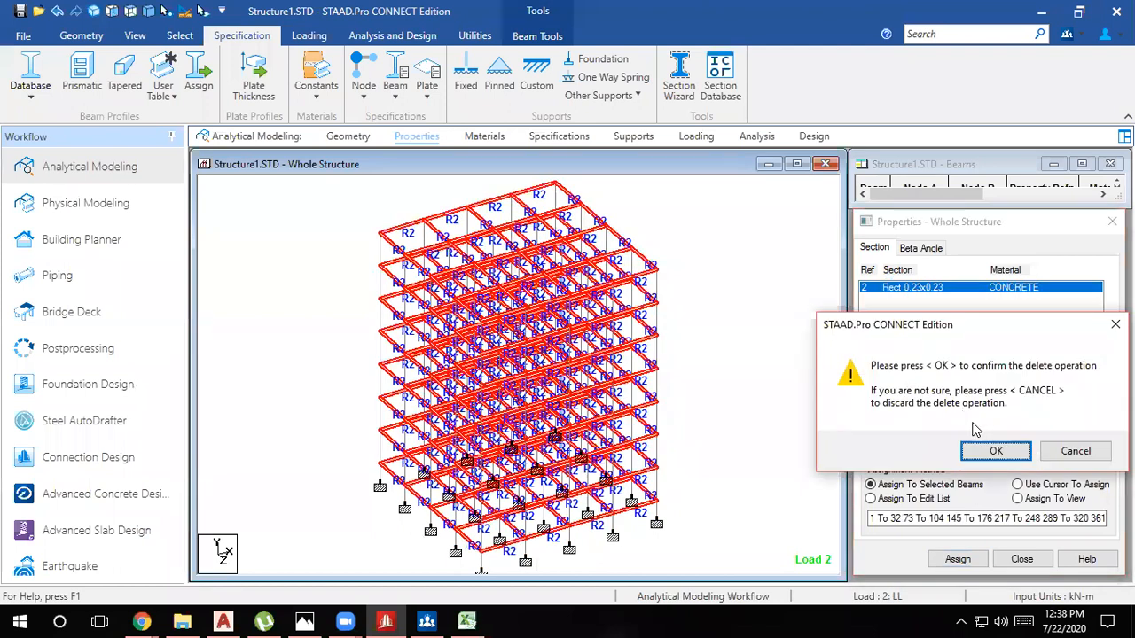
{"action": "left_click", "coordinate": [988, 451]}
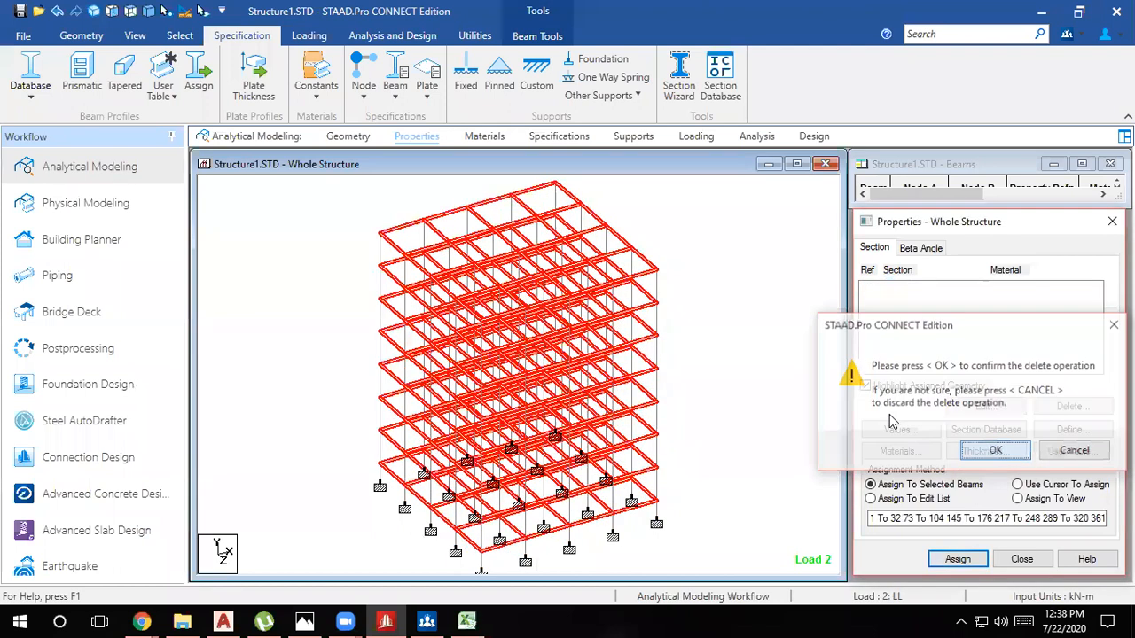
Inspect the frame without section properties in a rotated 3D rendered view and close that view
{"action": "left_click", "coordinate": [94, 10]}
{"action": "left_click_drag", "start_coordinate": [606, 372], "coordinate": [945, 211]}
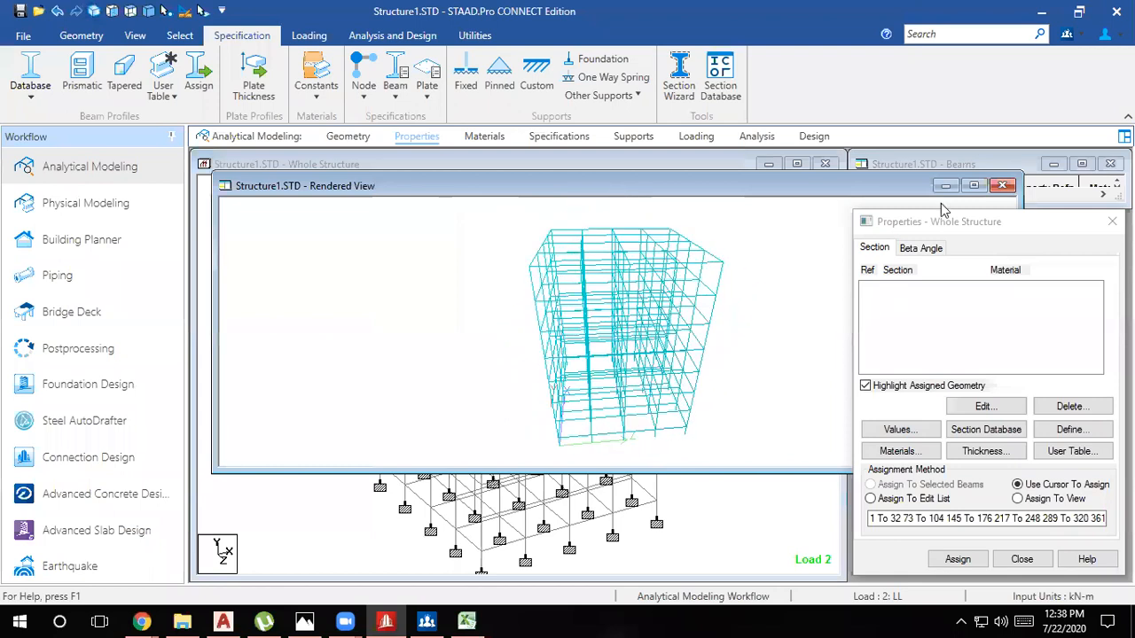
{"action": "left_click", "coordinate": [1003, 186]}
Define a rectangular concrete section with YD 0.3 m and ZD 0.3 m
{"action": "left_click", "coordinate": [1068, 429]}
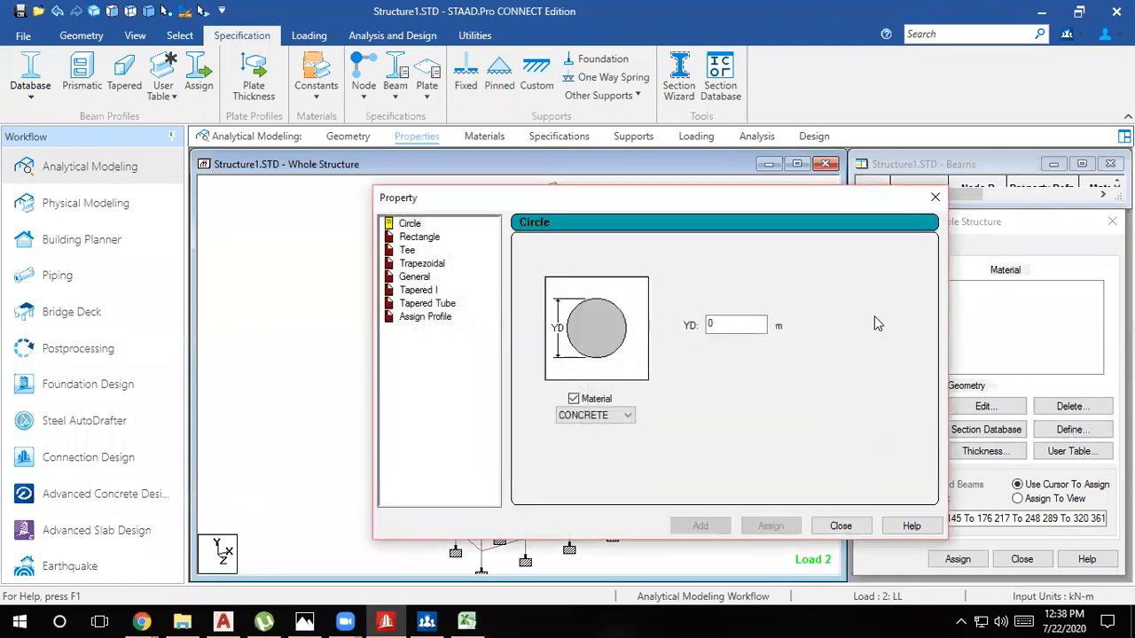
{"action": "left_click", "coordinate": [437, 239]}
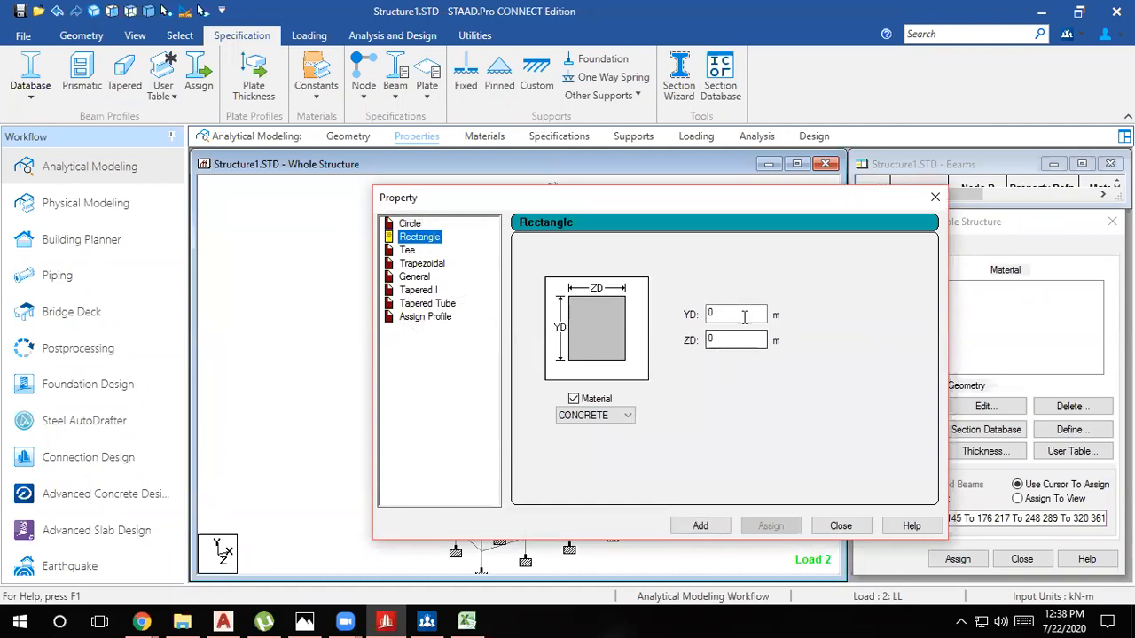
{"action": "type", "text": ".3"}
{"action": "key", "text": "Tab"}
{"action": "type", "text": ".3"}
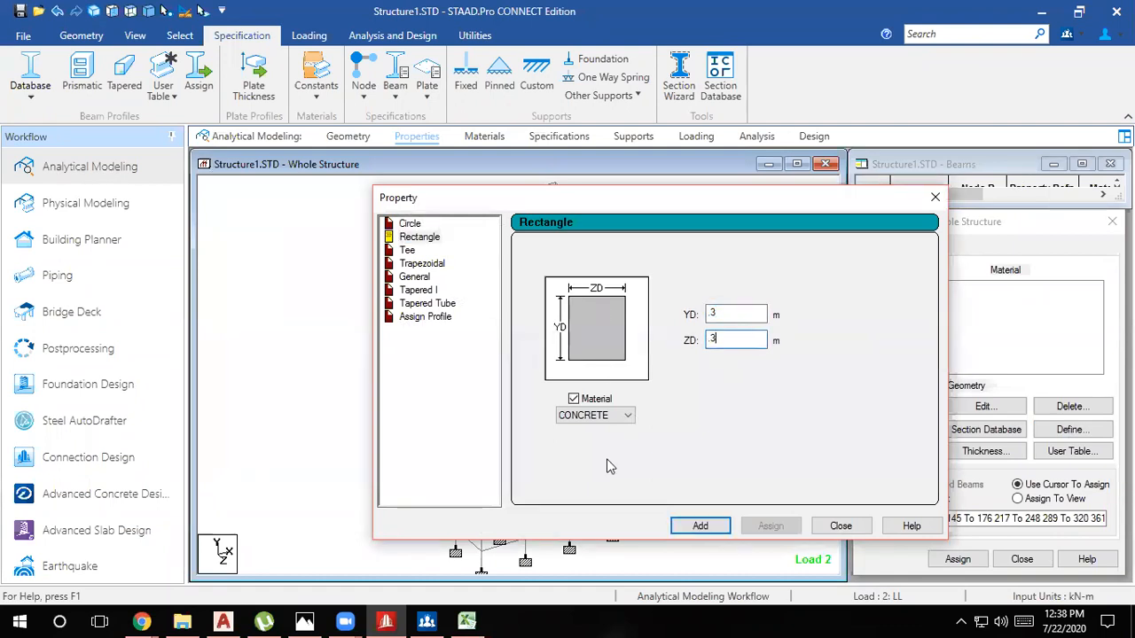
{"action": "left_click", "coordinate": [690, 530]}
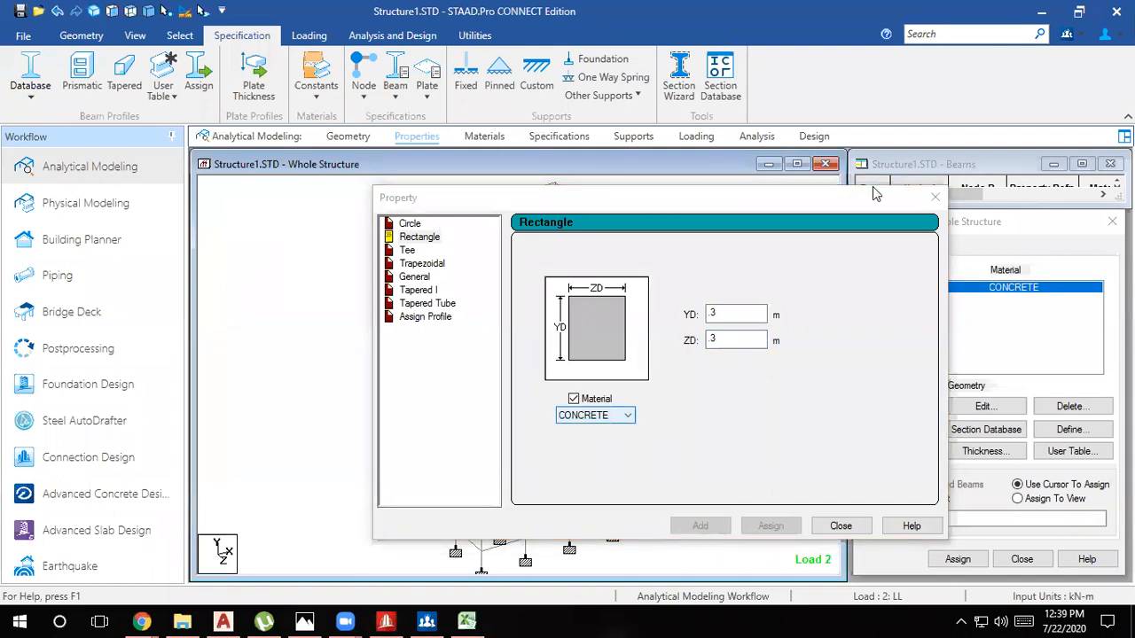
{"action": "left_click", "coordinate": [934, 197]}
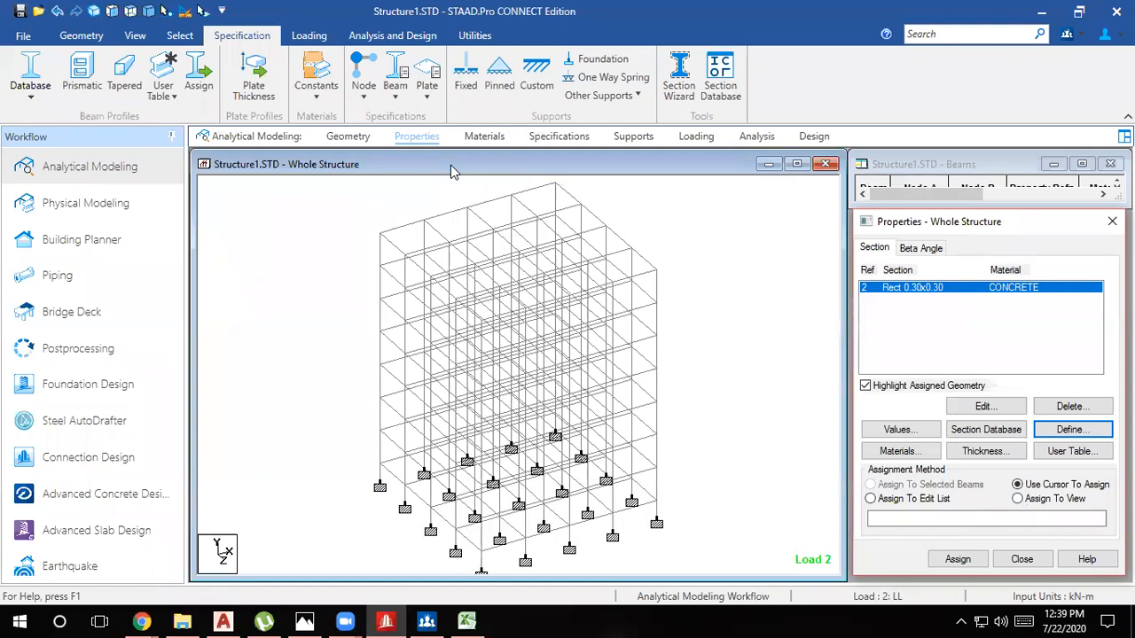
Assign Rect 0.30x0.30 to all members parallel to Y, deleting the old result files, and clear the selection
{"action": "left_click", "coordinate": [165, 36]}
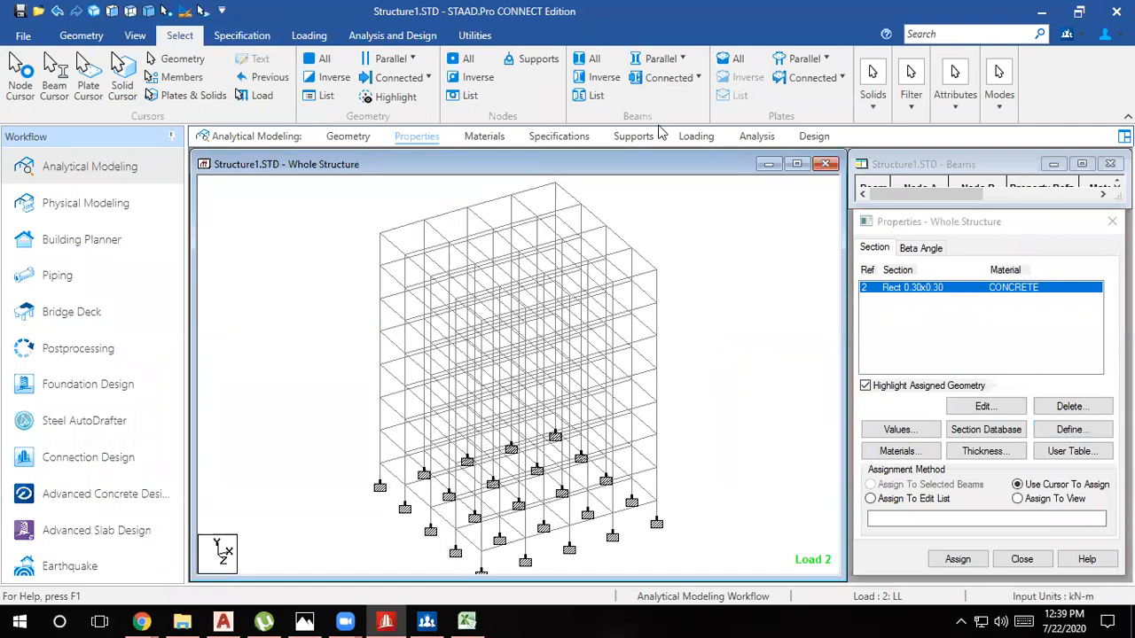
{"action": "left_click", "coordinate": [661, 58]}
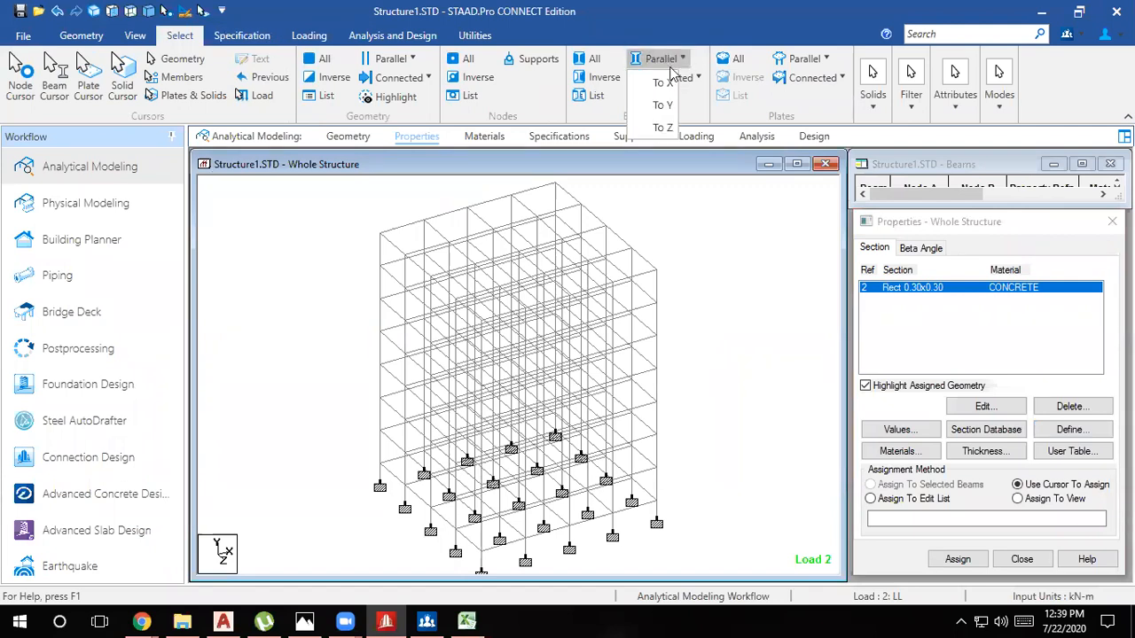
{"action": "left_click", "coordinate": [662, 104]}
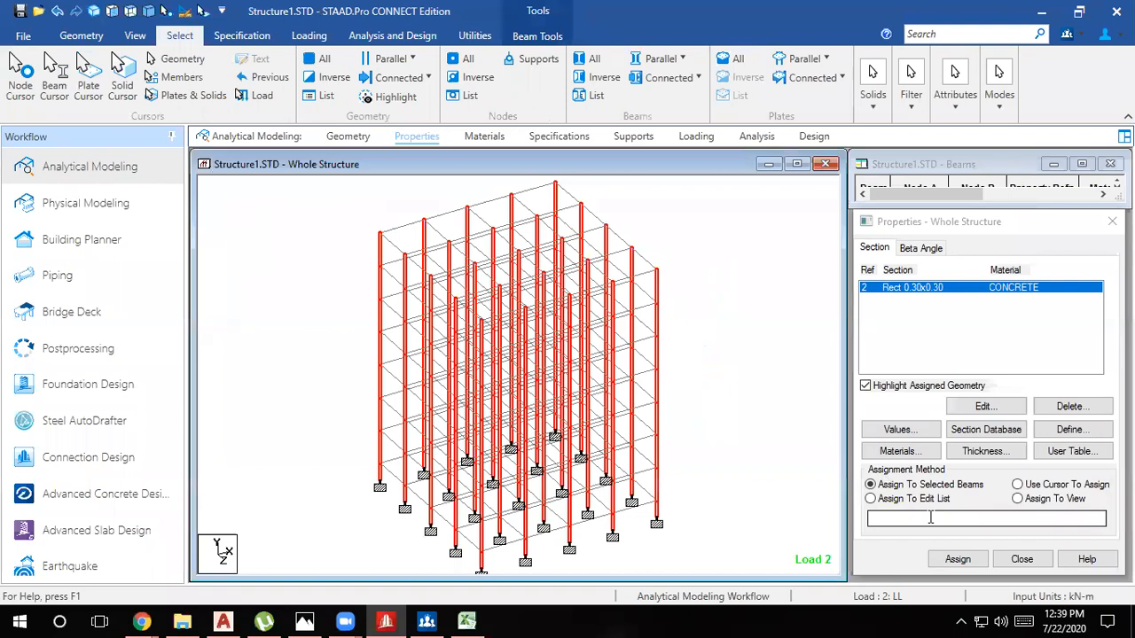
{"action": "left_click", "coordinate": [957, 559]}
{"action": "left_click", "coordinate": [997, 436]}
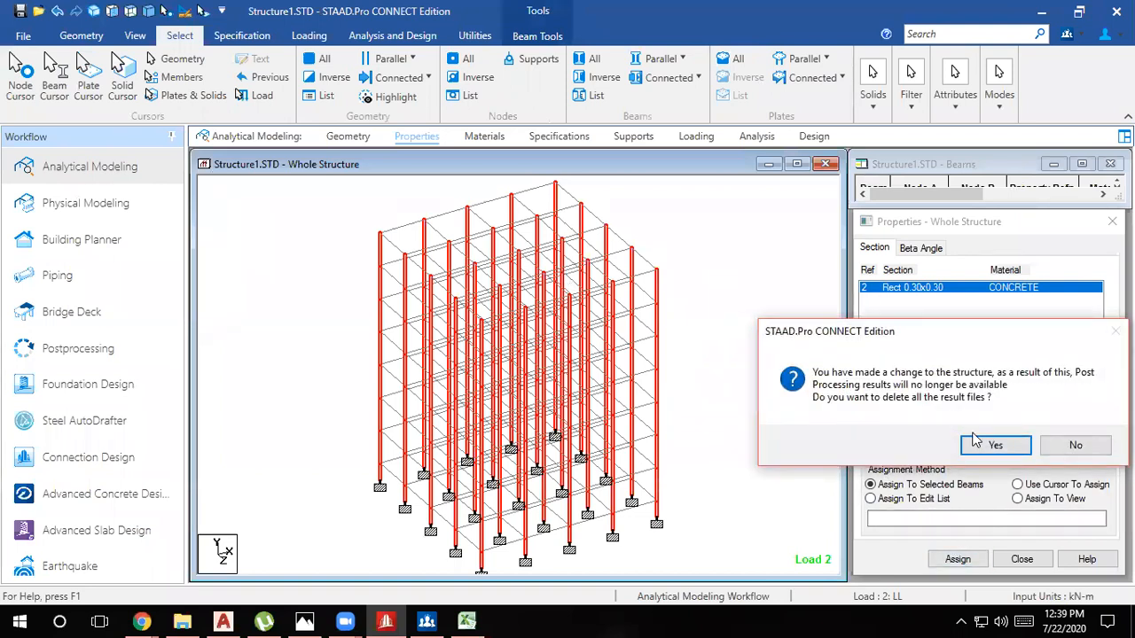
{"action": "left_click", "coordinate": [976, 444]}
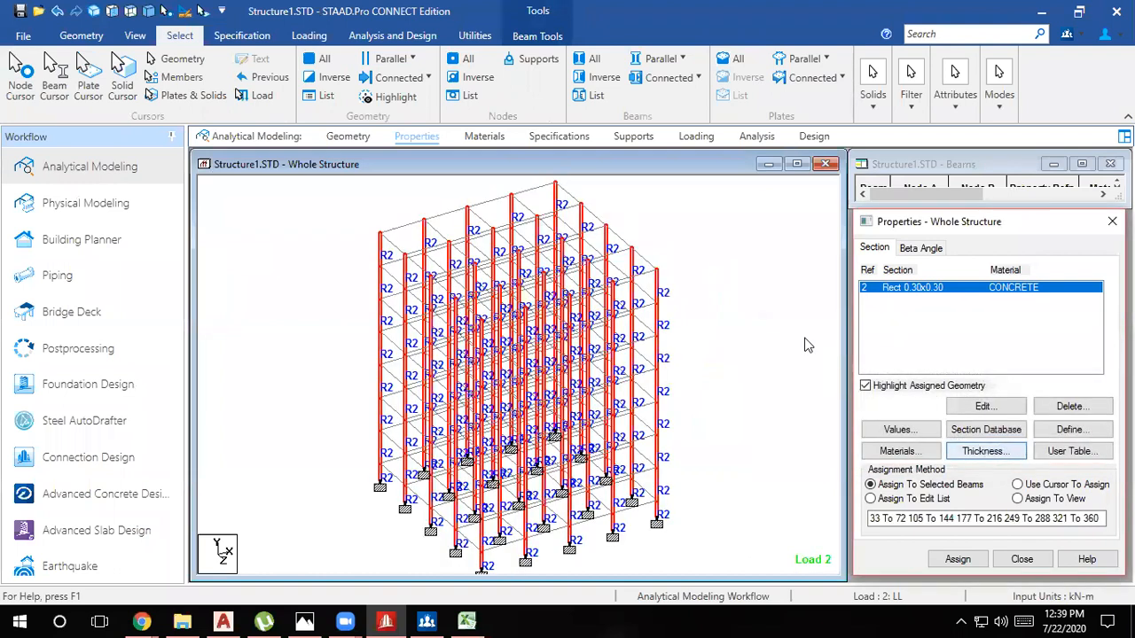
{"action": "left_click", "coordinate": [894, 176]}
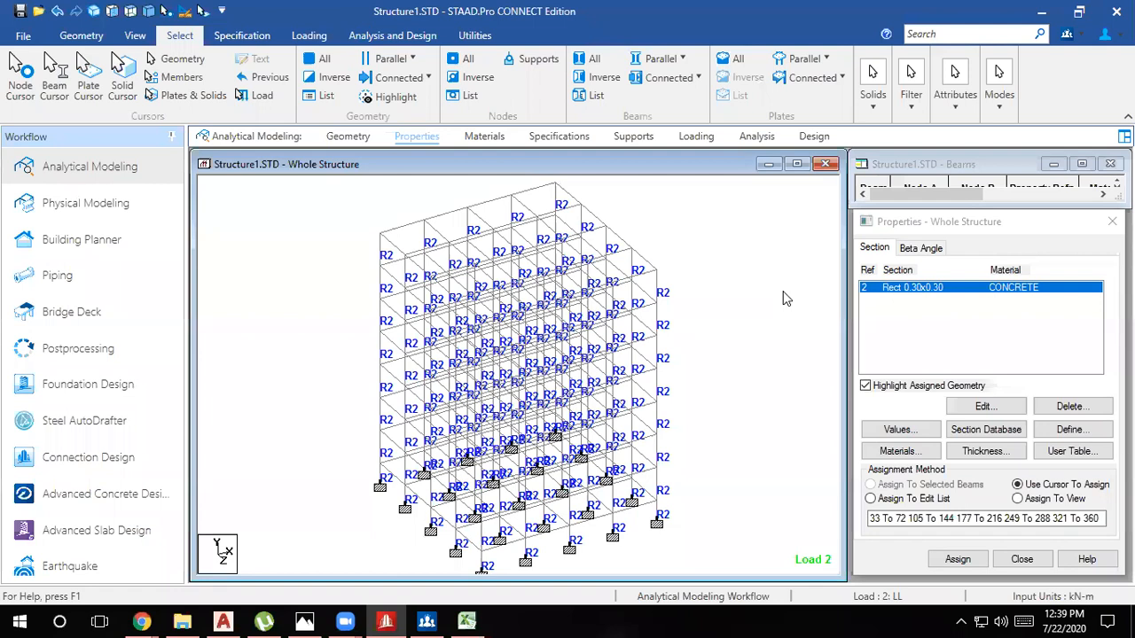
Define a second rectangular concrete section with YD 0.23 m and ZD 0.23 m
{"action": "left_click", "coordinate": [1070, 429]}
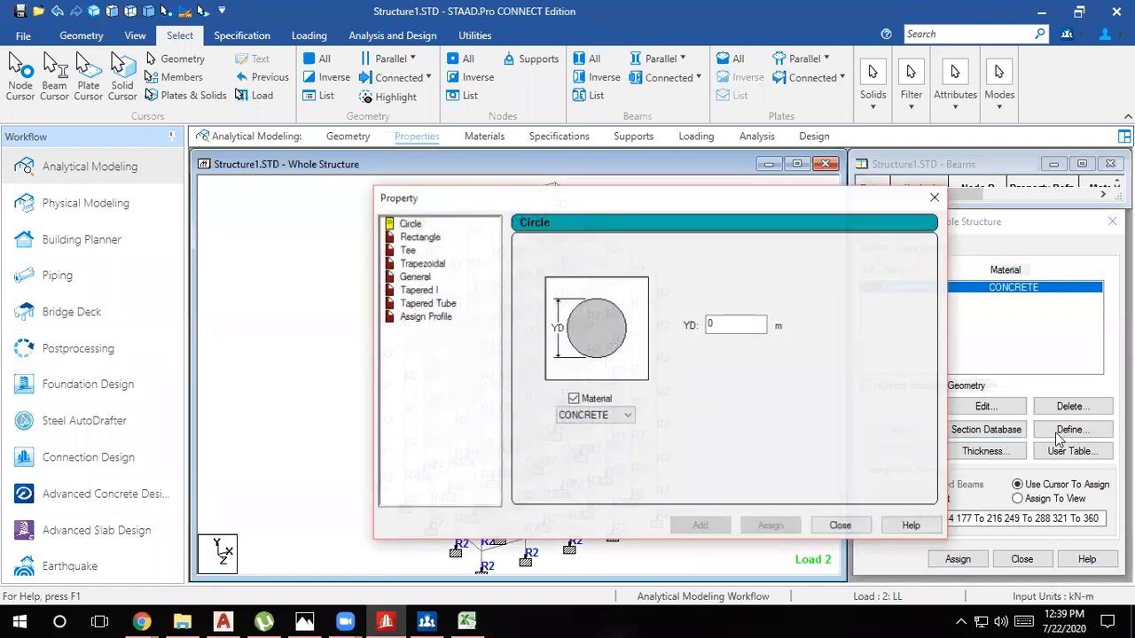
{"action": "left_click", "coordinate": [419, 237]}
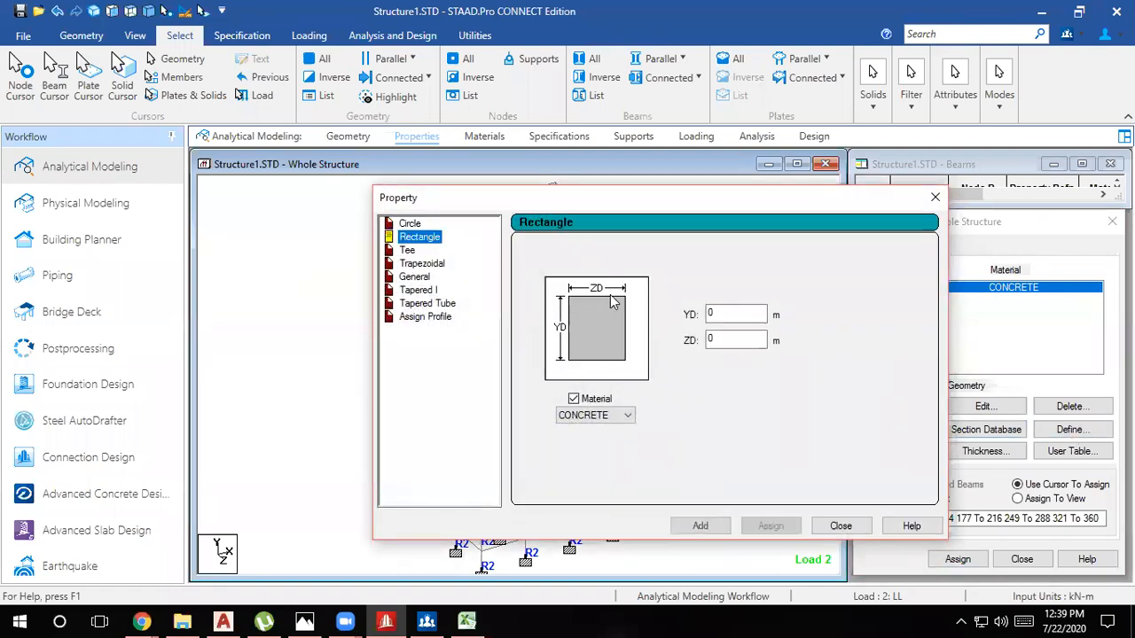
{"action": "double_click", "coordinate": [723, 312]}
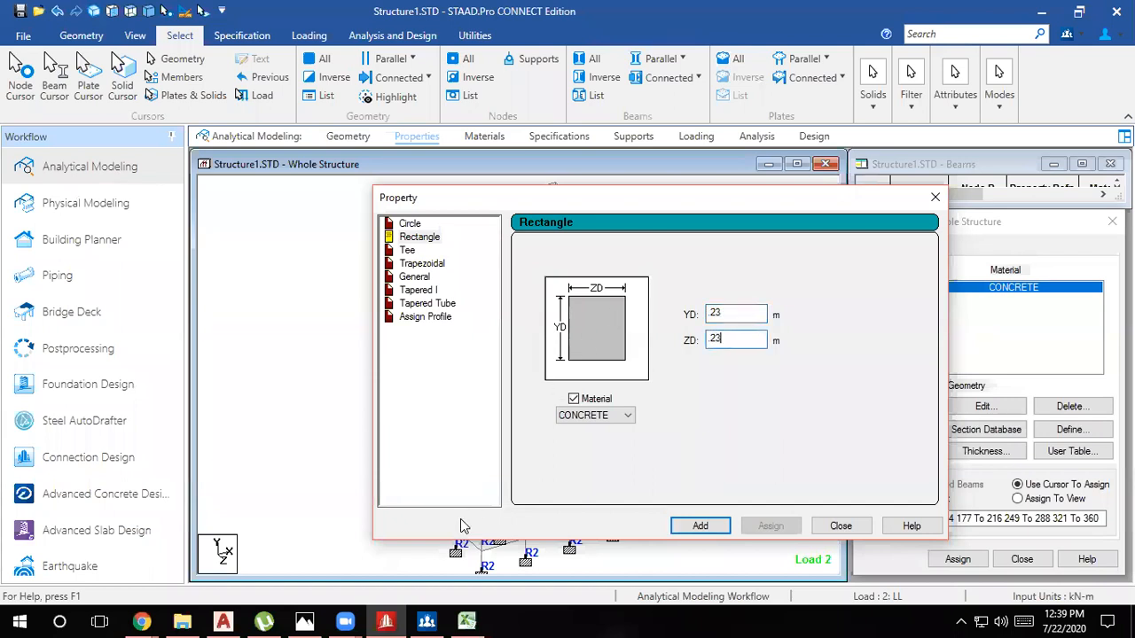
{"action": "left_click", "coordinate": [699, 526]}
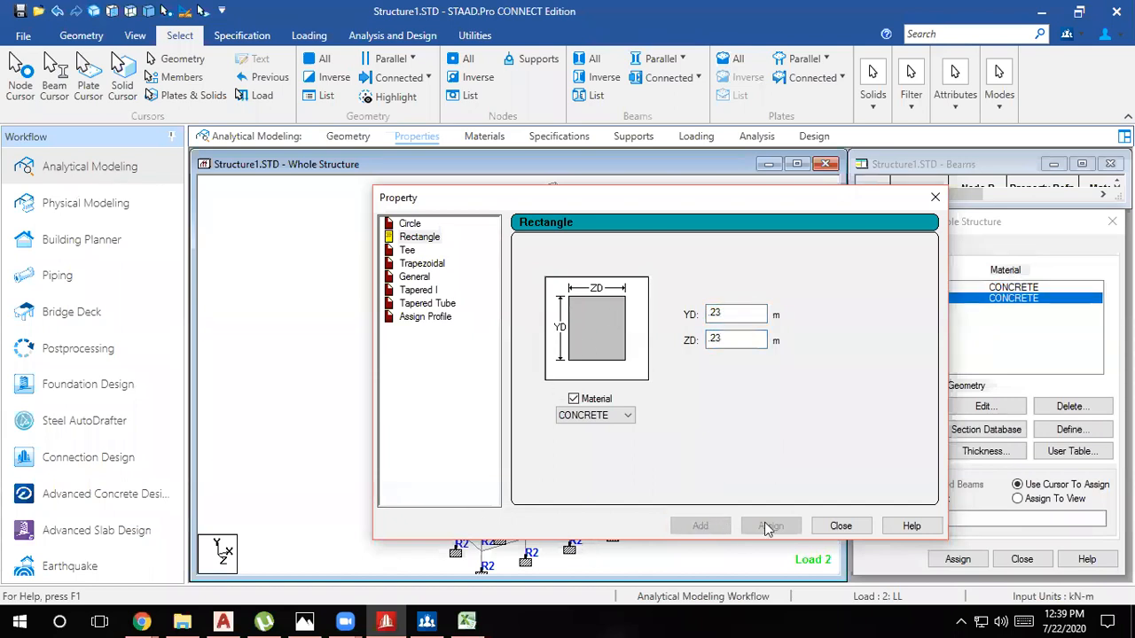
{"action": "left_click", "coordinate": [839, 526]}
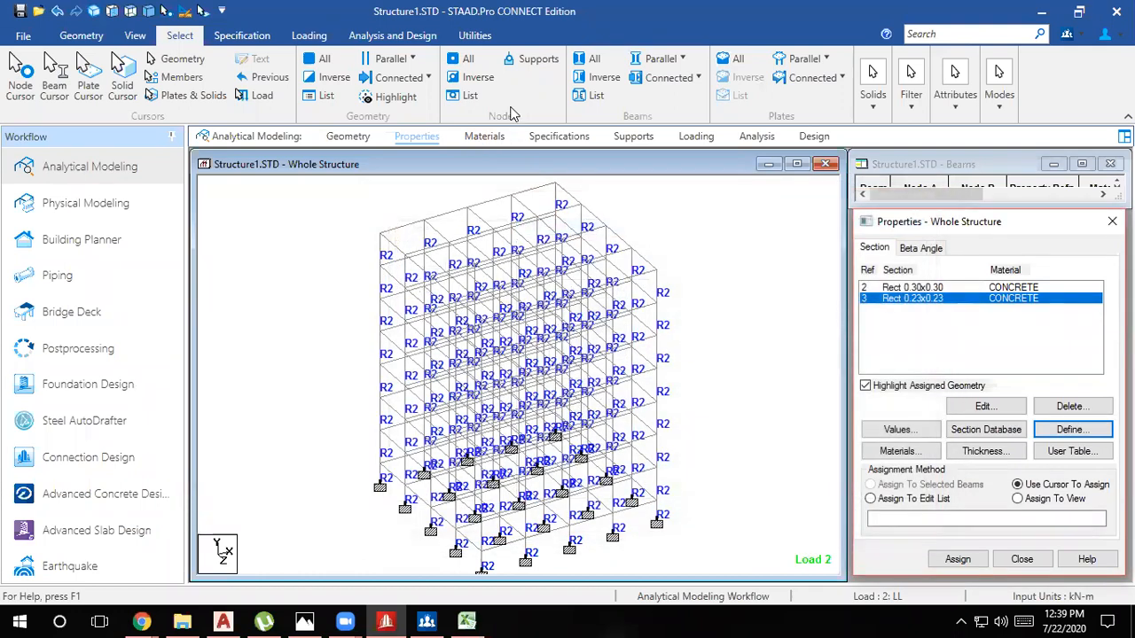
Assign Rect 0.23x0.23 to all beams parallel to X and Z
{"action": "left_click", "coordinate": [671, 58]}
{"action": "left_click", "coordinate": [660, 89]}
{"action": "left_click", "coordinate": [671, 58]}
{"action": "left_click", "coordinate": [664, 126]}
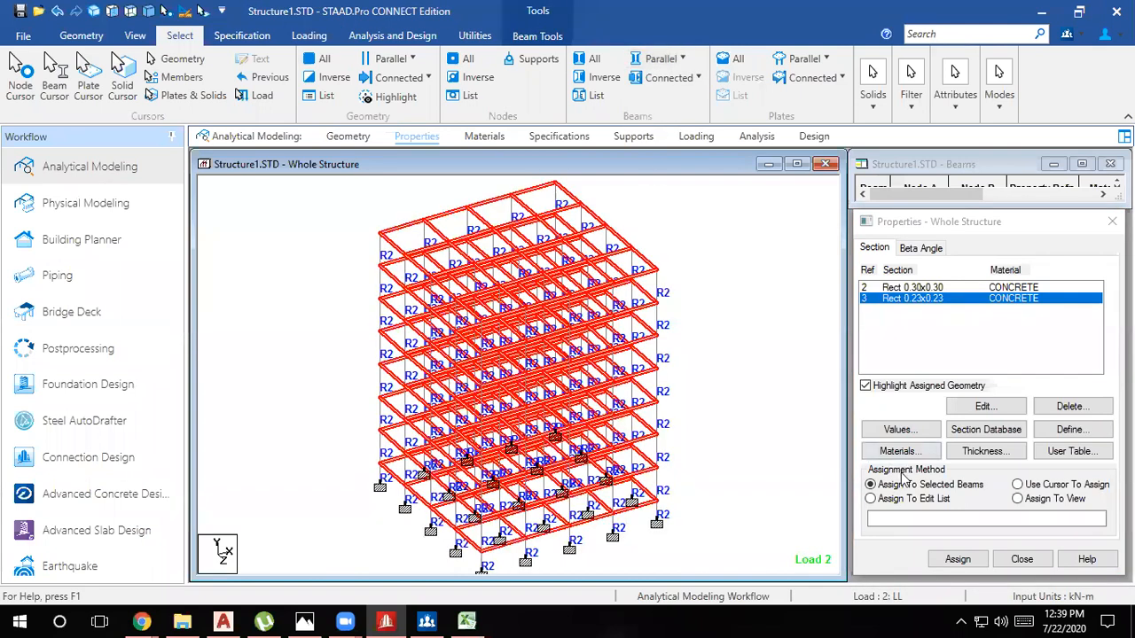
{"action": "left_click", "coordinate": [957, 559]}
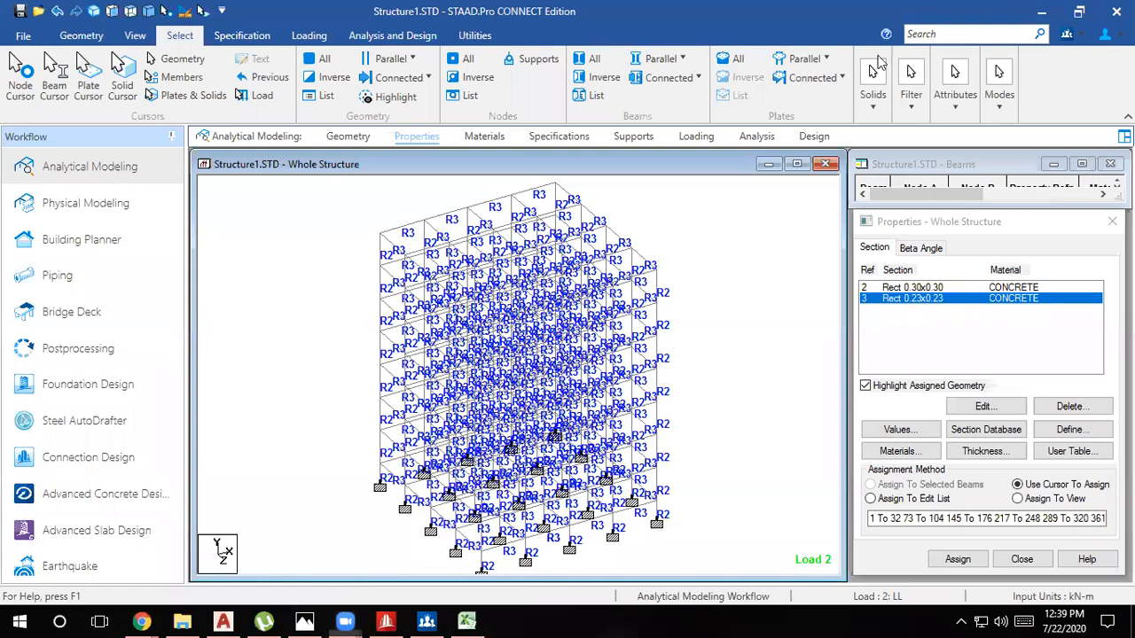
Inspect the frame with its newly assigned sections in a rotated 3D rendered view and close that view
{"action": "middle_click_drag", "start_coordinate": [614, 321], "coordinate": [616, 333]}
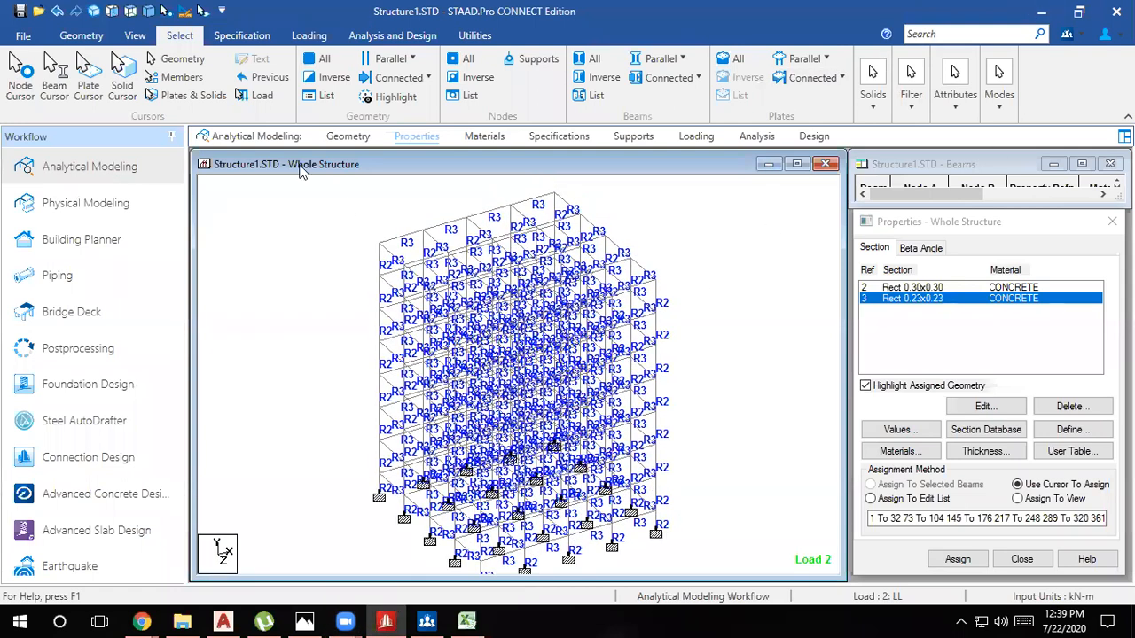
{"action": "left_click", "coordinate": [245, 42]}
{"action": "left_click", "coordinate": [81, 36]}
{"action": "left_click", "coordinate": [94, 11]}
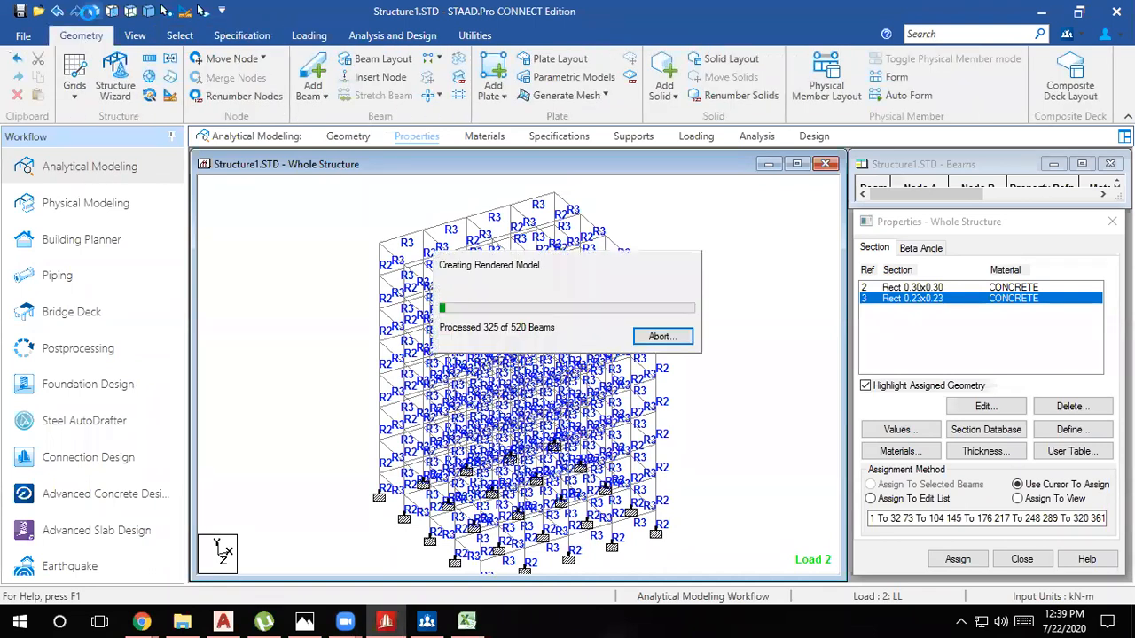
{"action": "left_click_drag", "start_coordinate": [692, 352], "coordinate": [708, 377]}
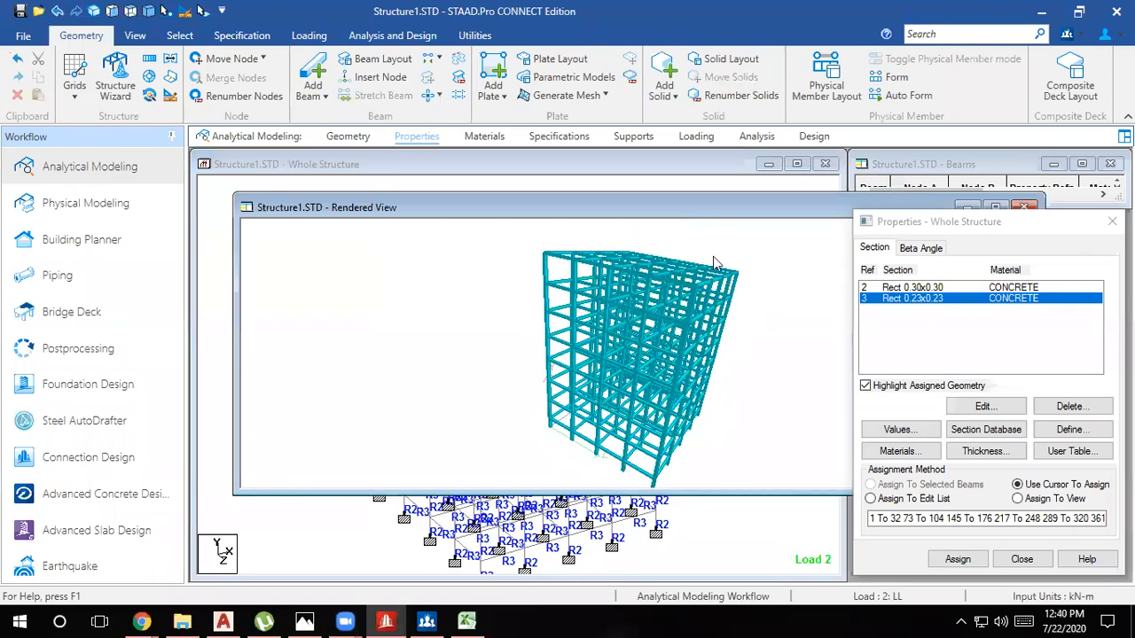
{"action": "left_click_drag", "start_coordinate": [711, 207], "coordinate": [340, 201]}
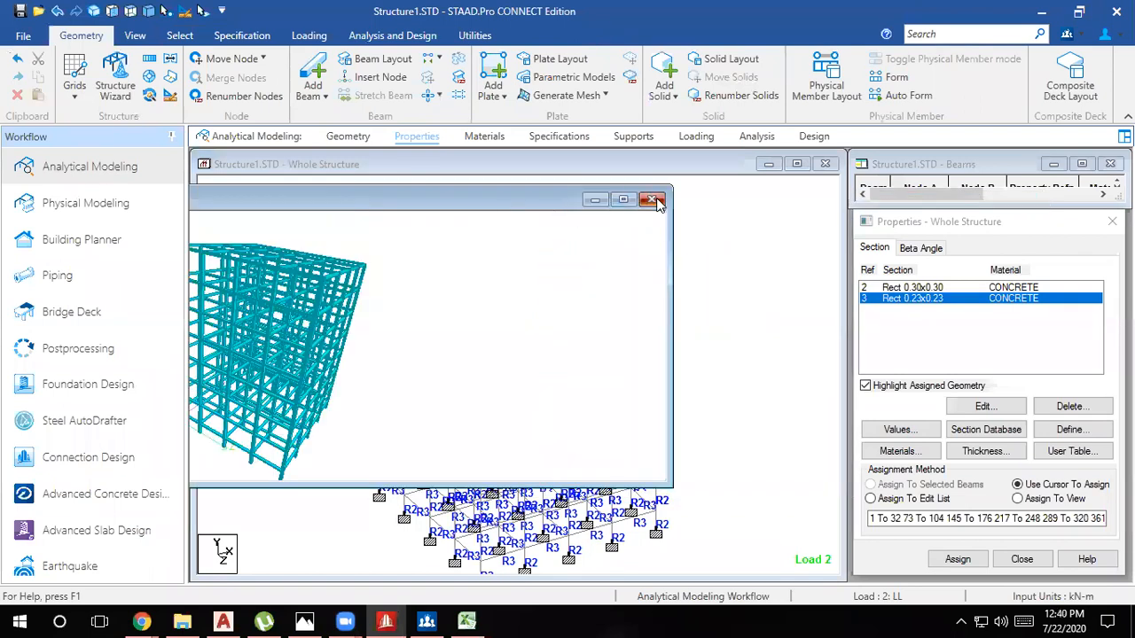
{"action": "left_click", "coordinate": [654, 201]}
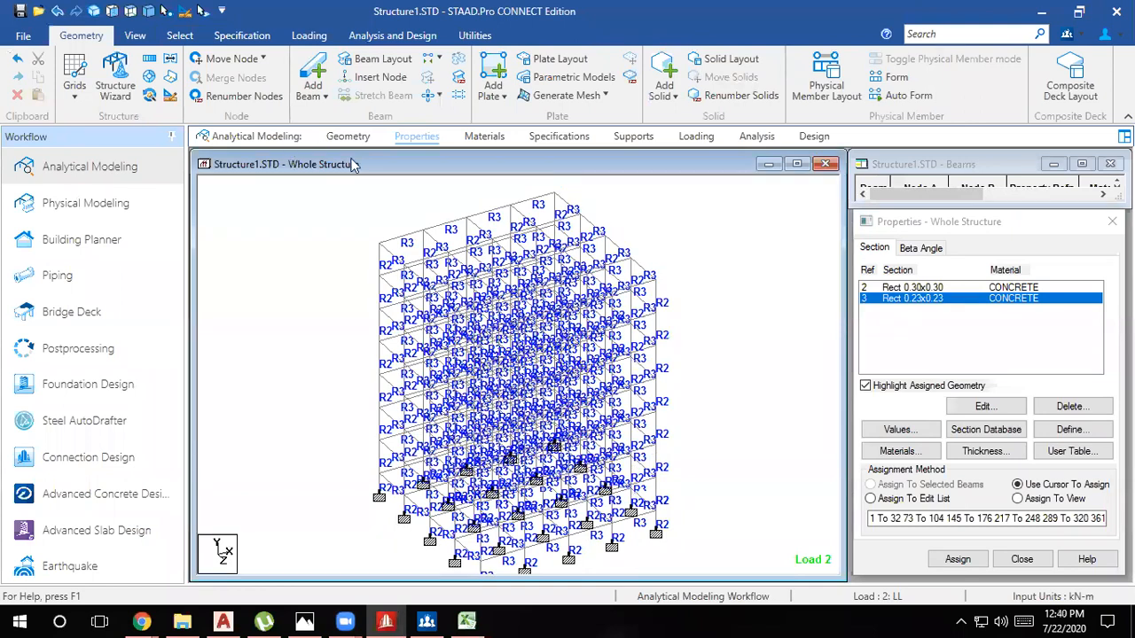
Run the analysis on the updated structure and open its output file
{"action": "left_click", "coordinate": [756, 136]}
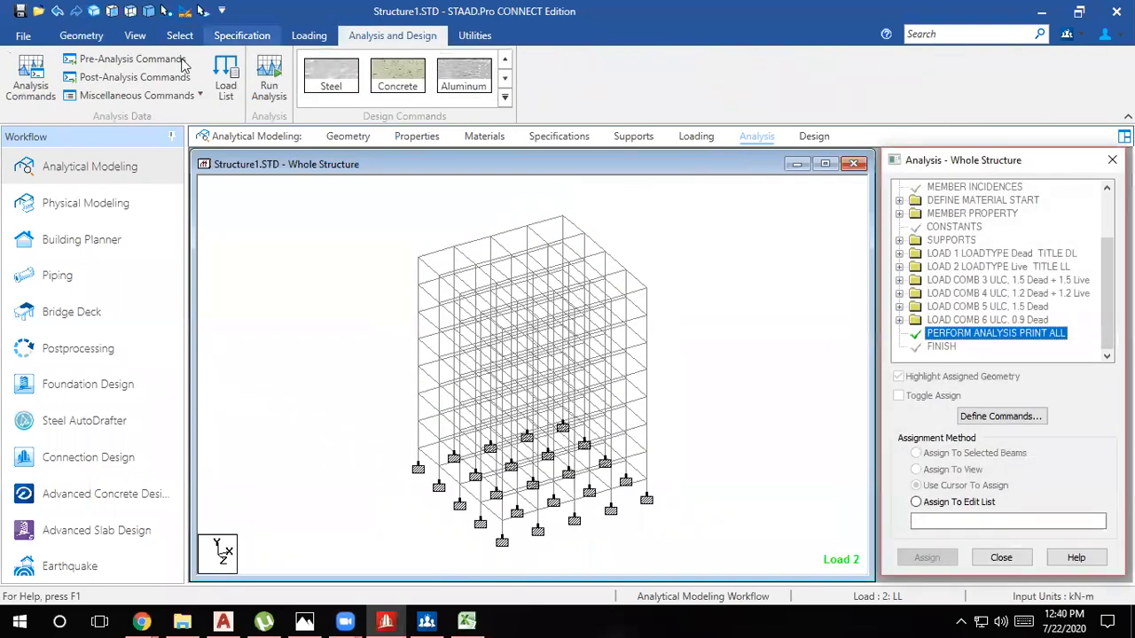
{"action": "left_click", "coordinate": [263, 79]}
{"action": "left_click", "coordinate": [551, 397]}
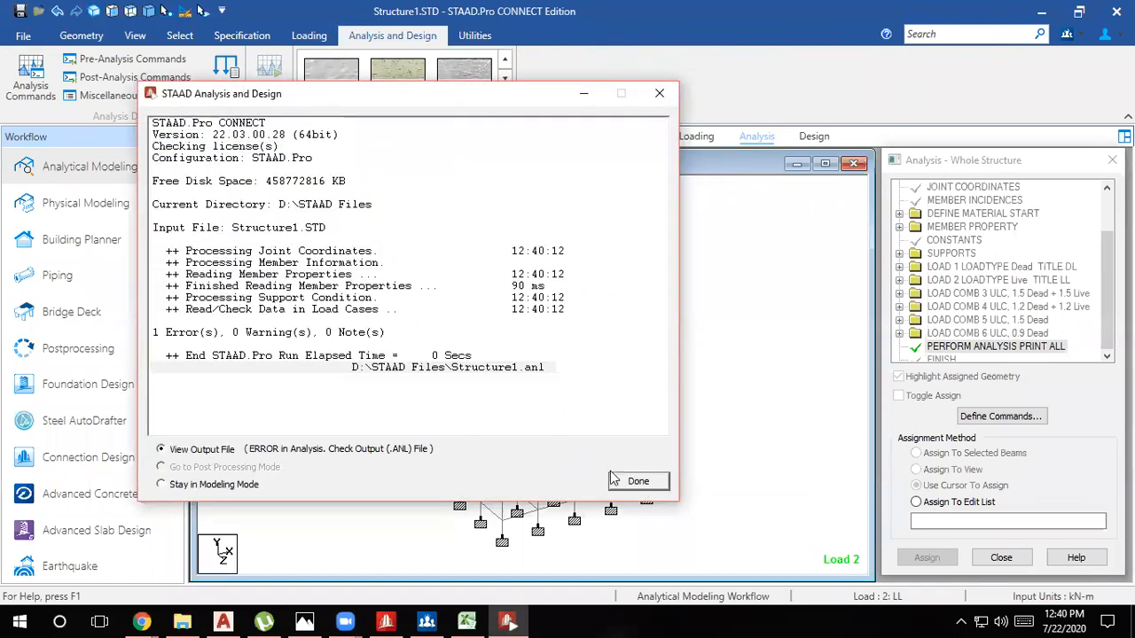
{"action": "left_click", "coordinate": [636, 481]}
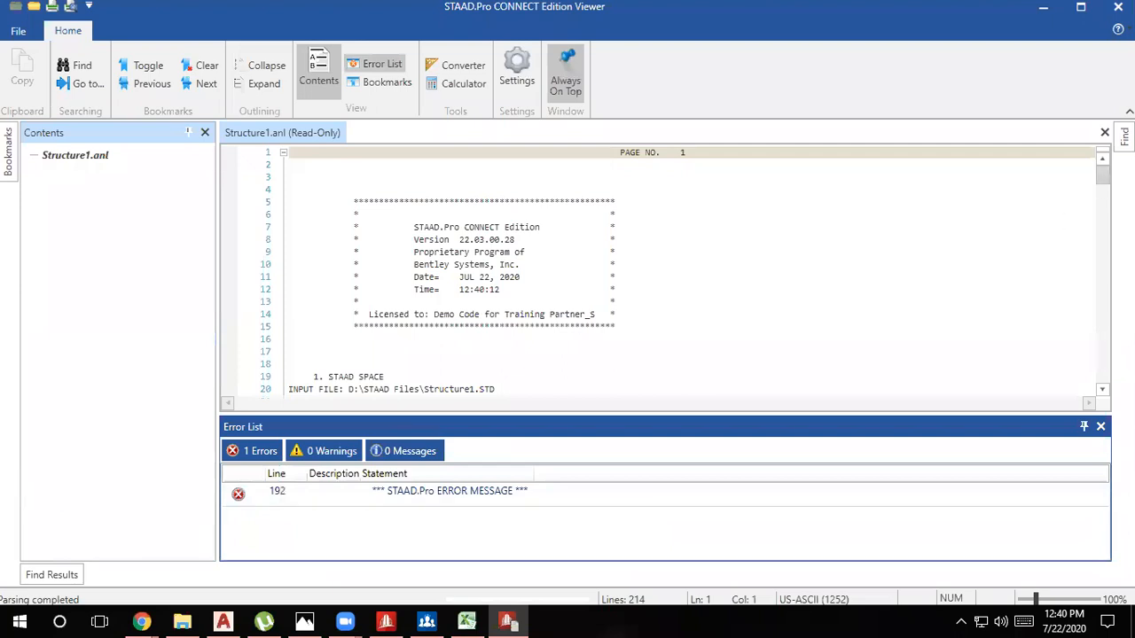
Close the error list and the analysis output viewer, and return to the geometry tools
{"action": "left_click", "coordinate": [1101, 427]}
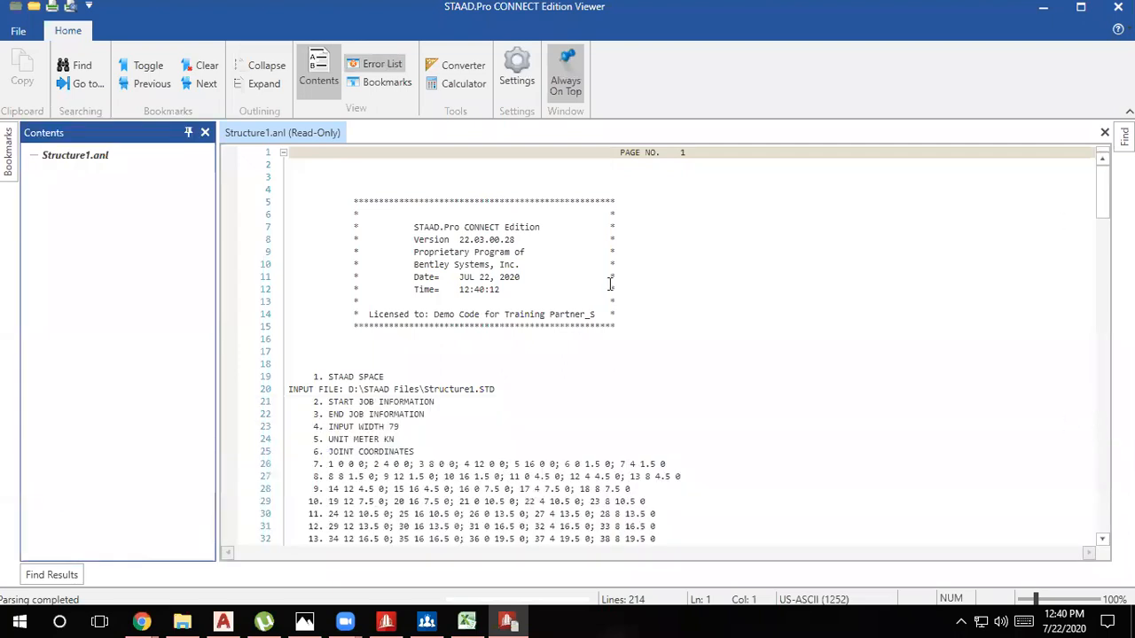
{"action": "left_click", "coordinate": [1118, 6]}
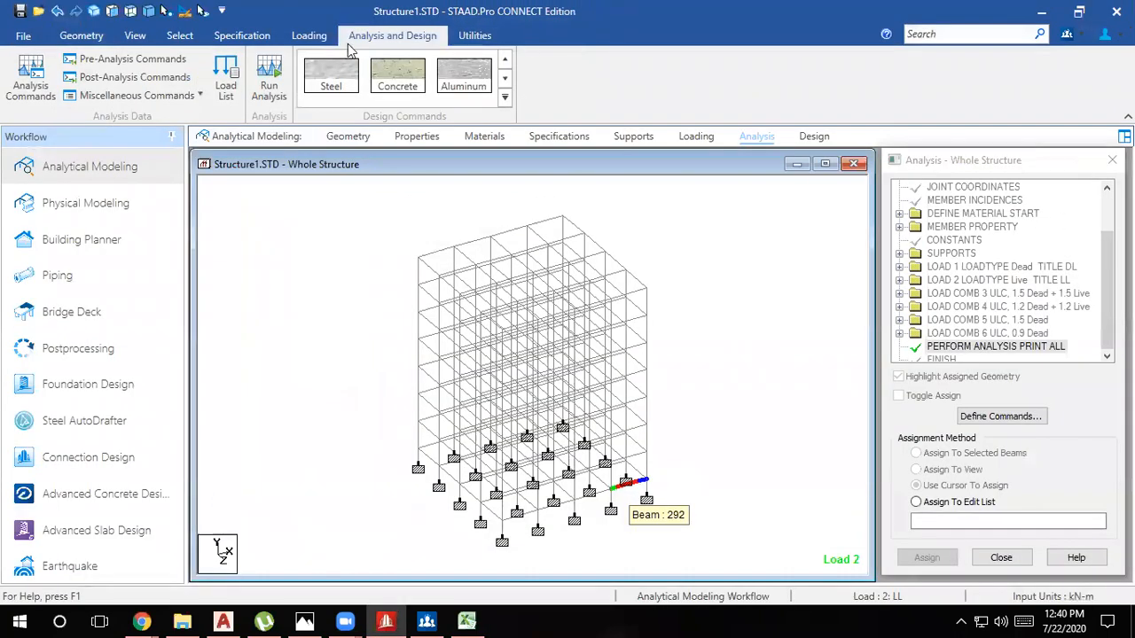
{"action": "left_click", "coordinate": [81, 35]}
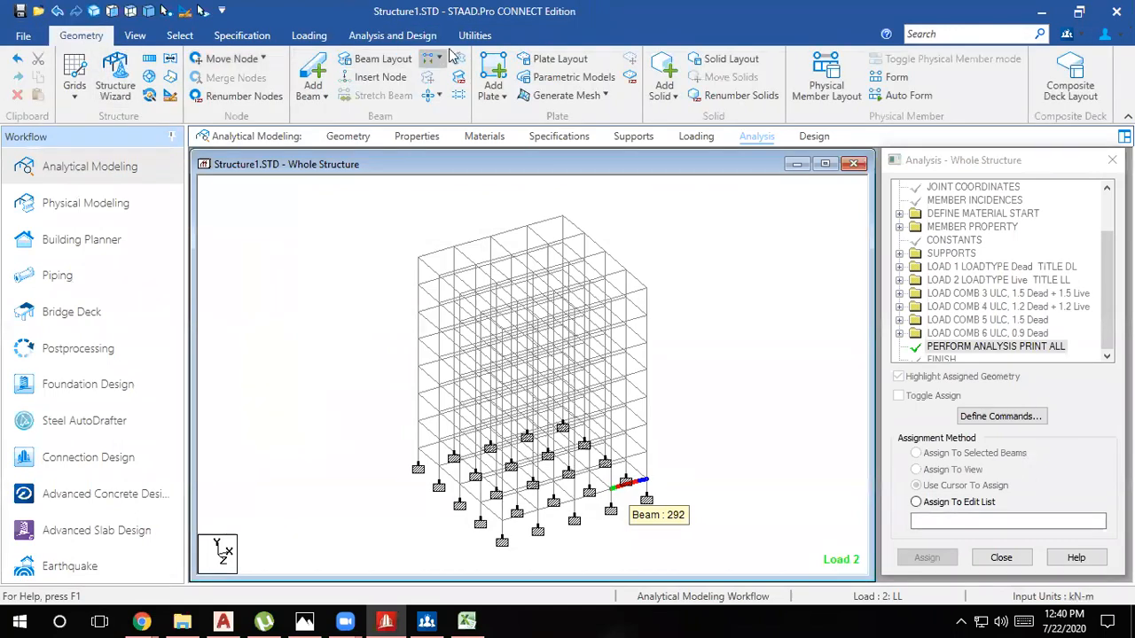
Add another Perform Analysis command with the All print option to the structure's analysis commands
{"action": "left_click", "coordinate": [391, 37]}
{"action": "left_click", "coordinate": [31, 78]}
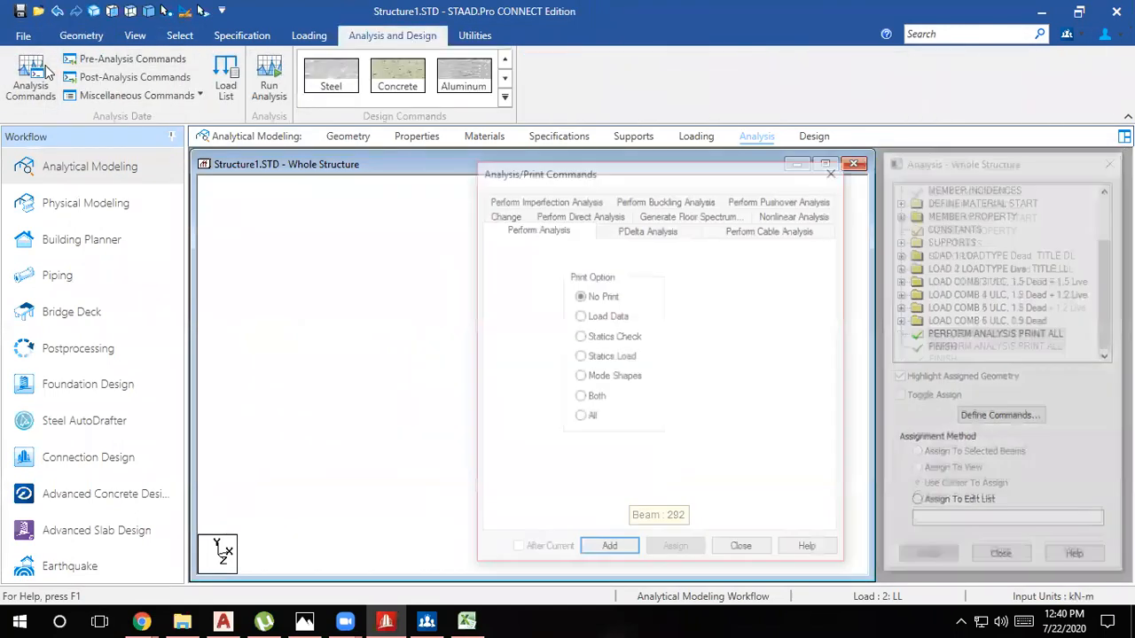
{"action": "left_click", "coordinate": [582, 418]}
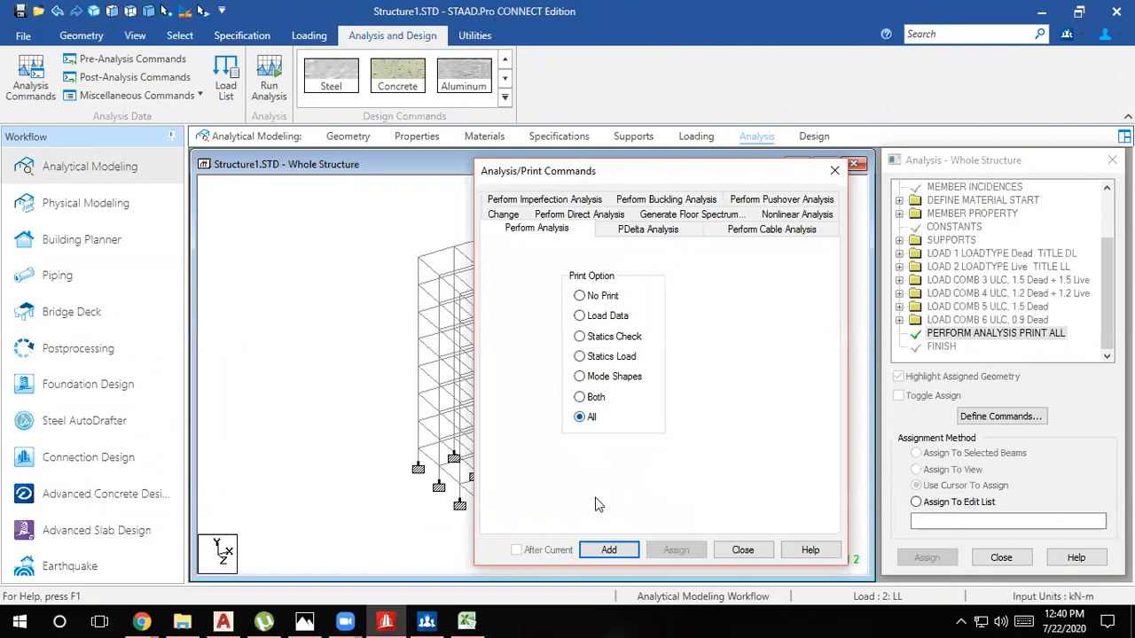
{"action": "left_click", "coordinate": [607, 549]}
{"action": "left_click", "coordinate": [743, 550]}
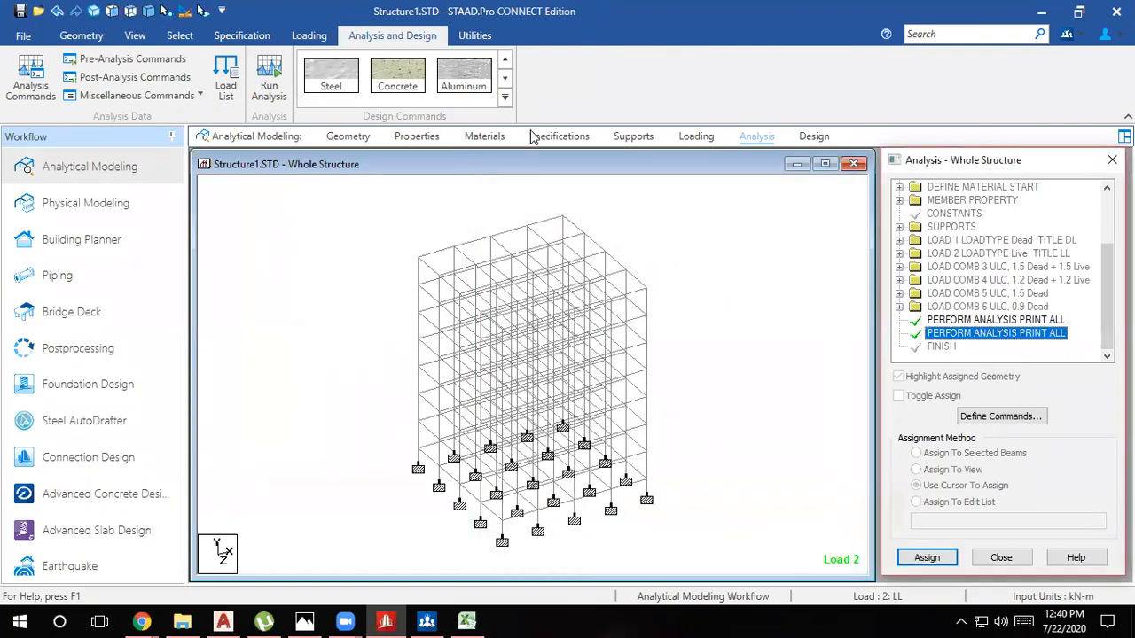
Run the analysis, check the errors in the output file, and close the output viewer
{"action": "left_click", "coordinate": [269, 78]}
{"action": "left_click", "coordinate": [571, 396]}
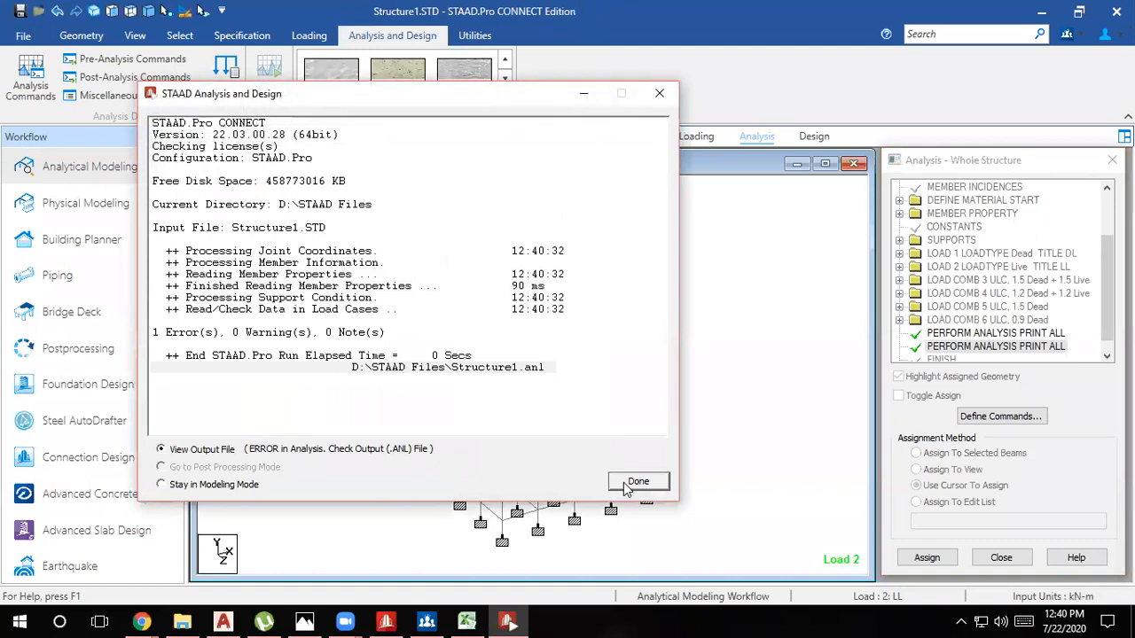
{"action": "left_click", "coordinate": [632, 484]}
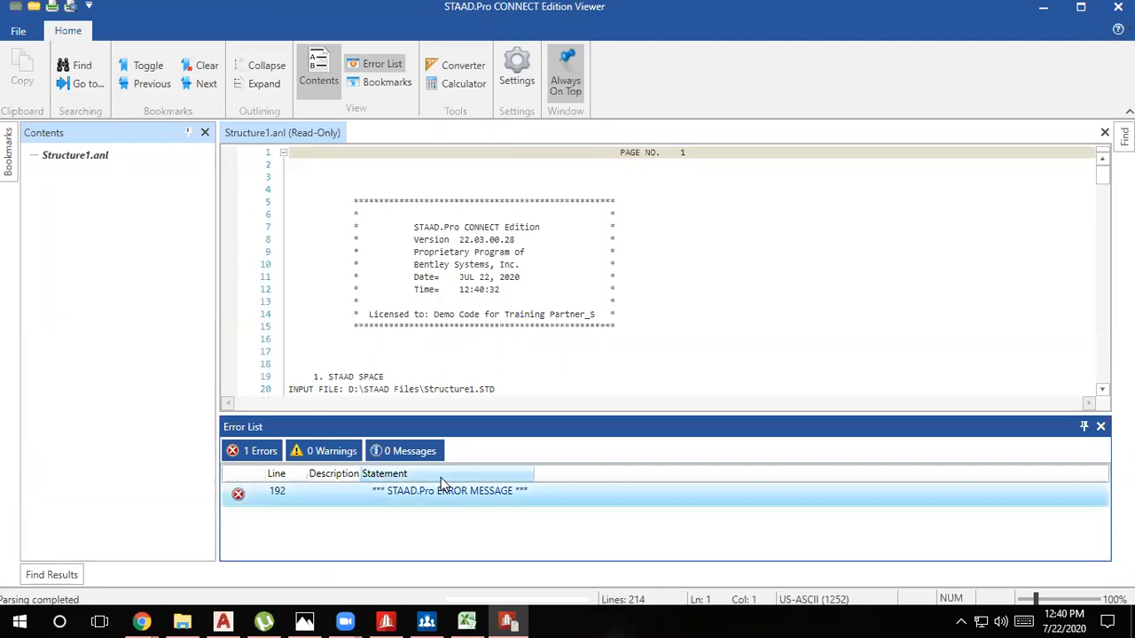
{"action": "left_click", "coordinate": [259, 453]}
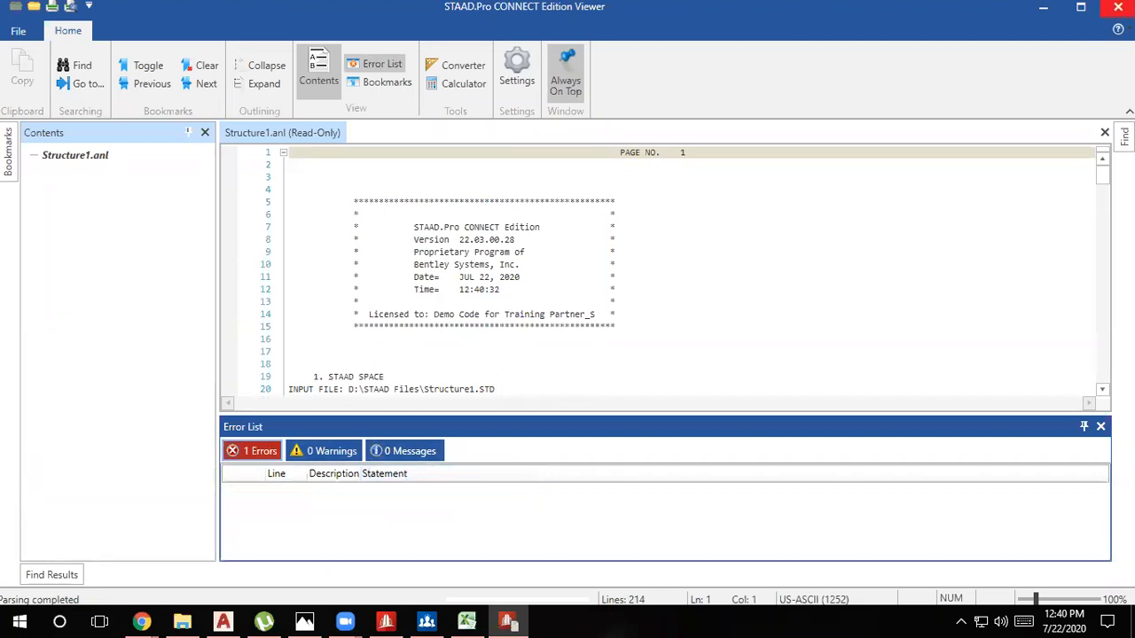
{"action": "left_click", "coordinate": [1118, 6]}
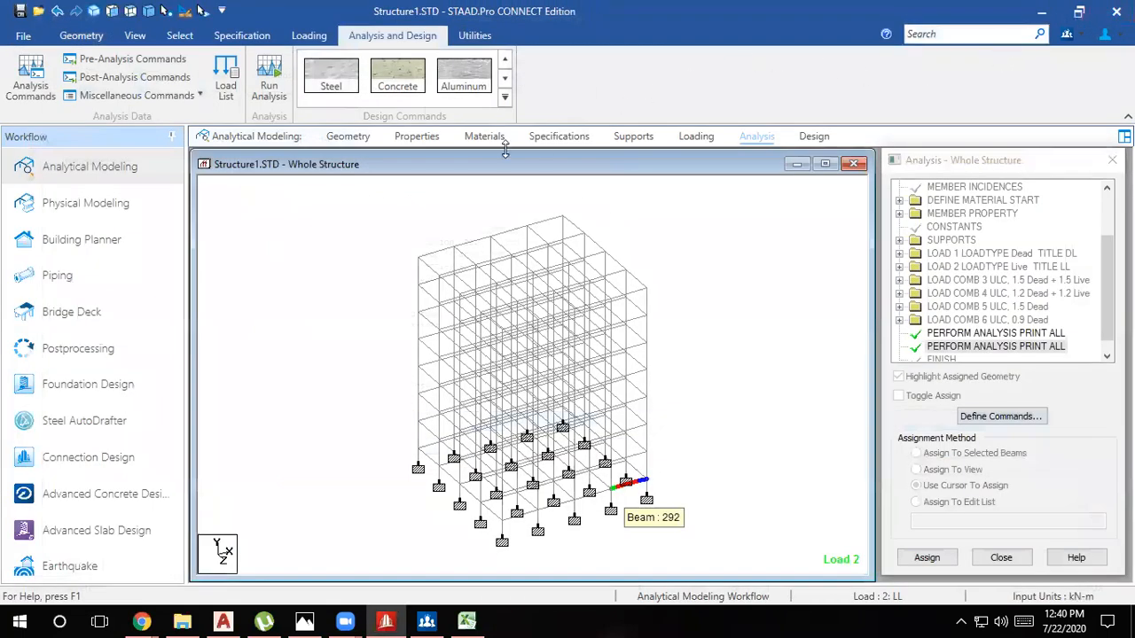
Save a copy of the model under the name conc in D:\STAAD Files
{"action": "left_click", "coordinate": [10, 42]}
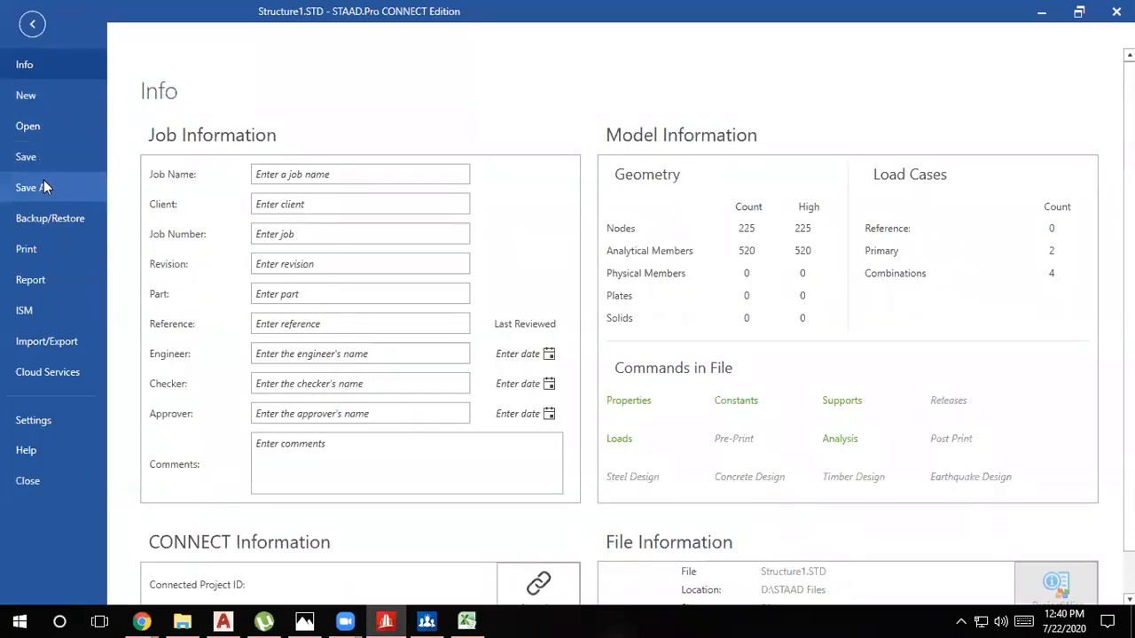
{"action": "left_click", "coordinate": [43, 184]}
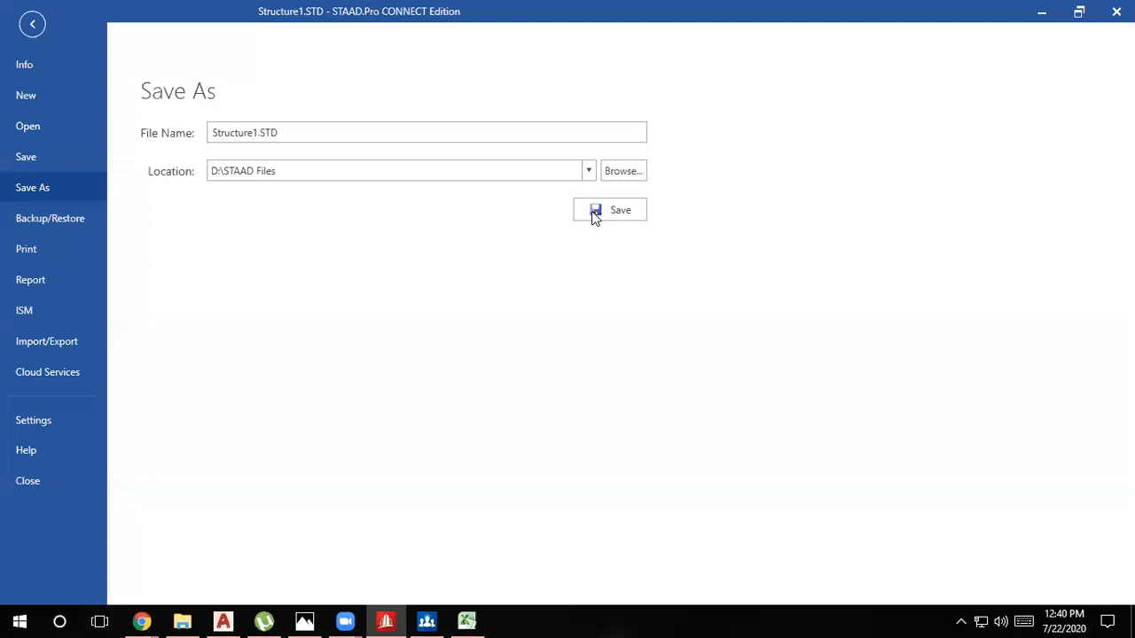
{"action": "left_click_drag", "start_coordinate": [348, 129], "coordinate": [3, 131]}
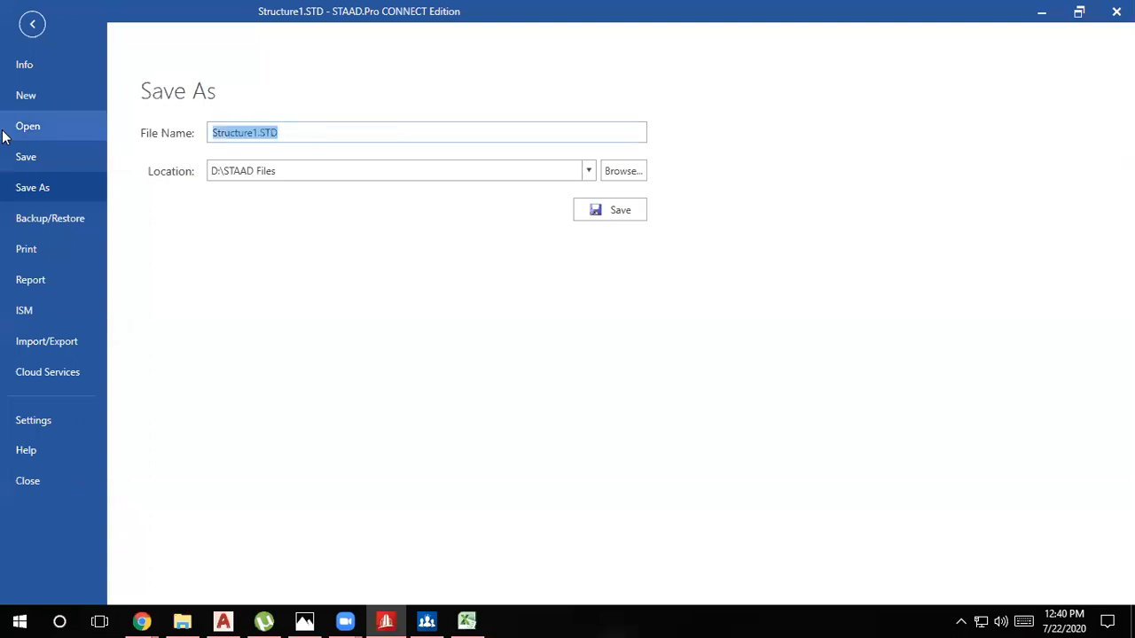
{"action": "type", "text": "conc"}
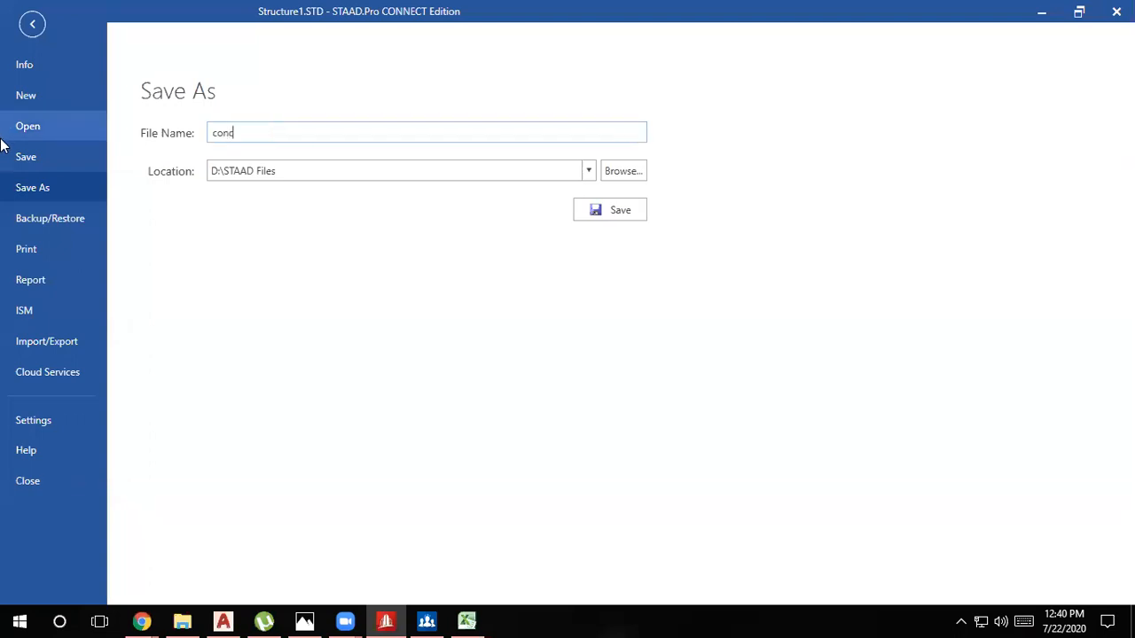
{"action": "left_click", "coordinate": [618, 209]}
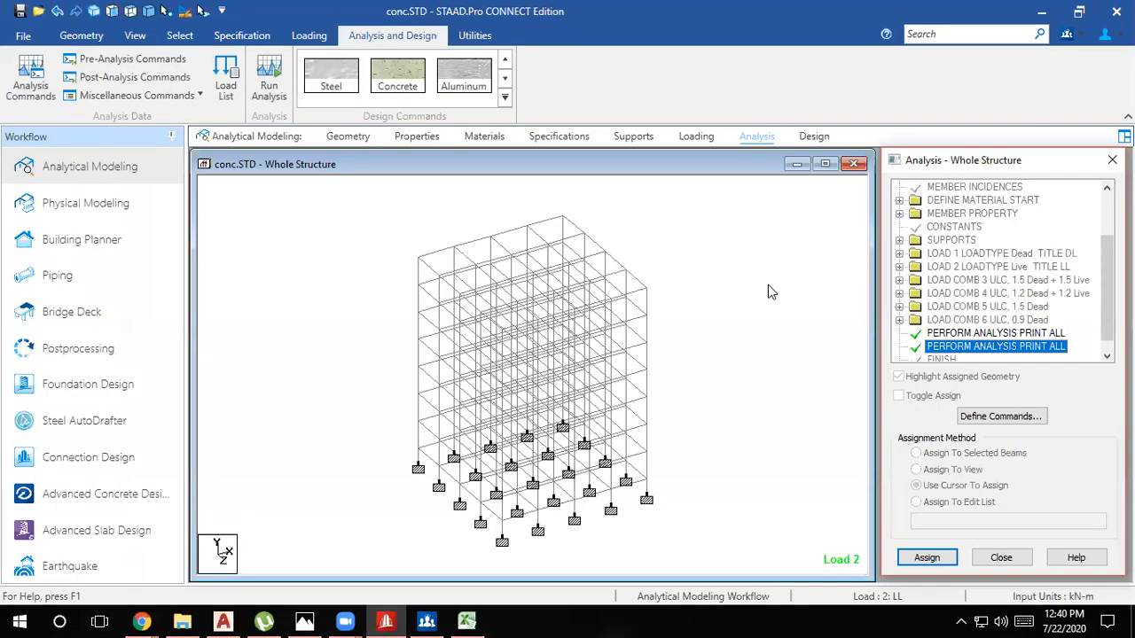
Close the model and restart STAAD.Pro with the selected licenses, dismissing the startup messages
{"action": "left_click", "coordinate": [853, 164]}
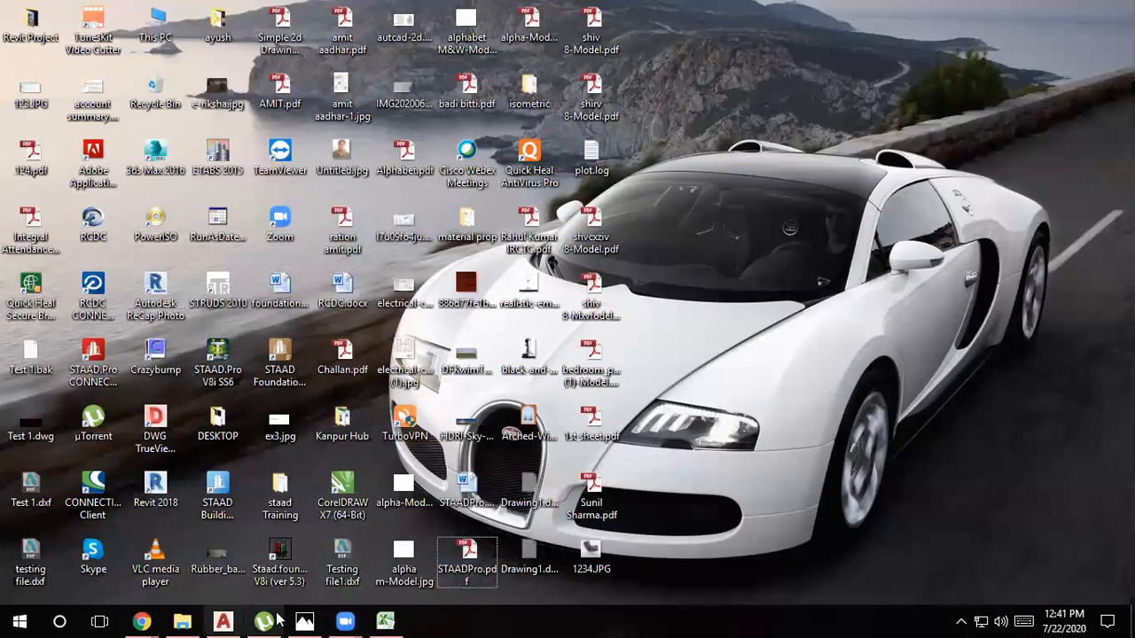
{"action": "left_click", "coordinate": [107, 372]}
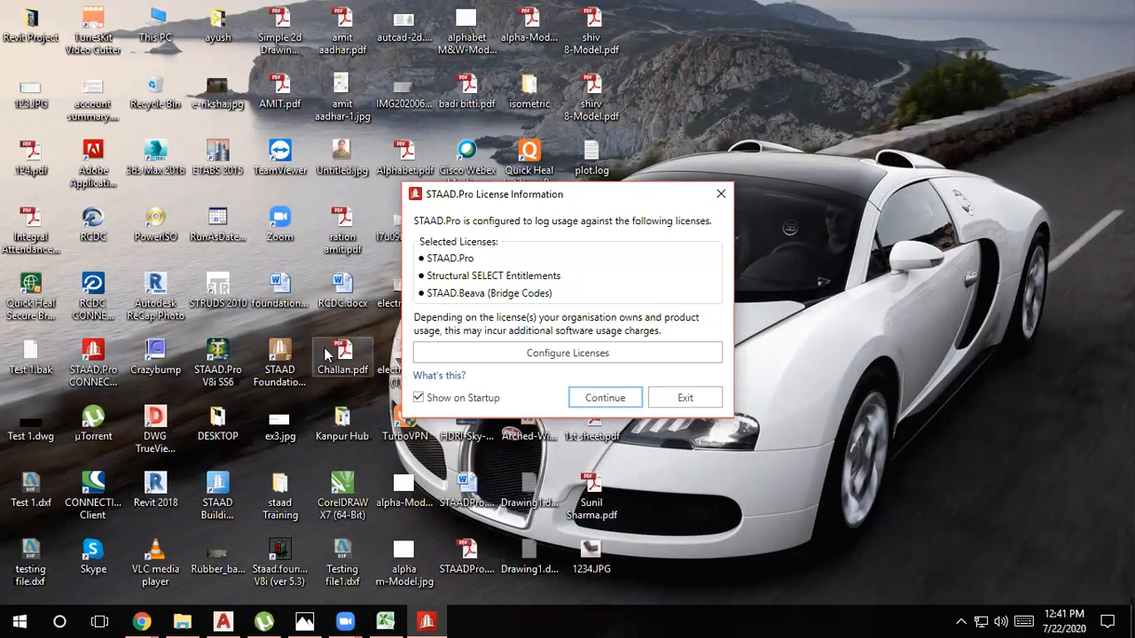
{"action": "left_click", "coordinate": [576, 399]}
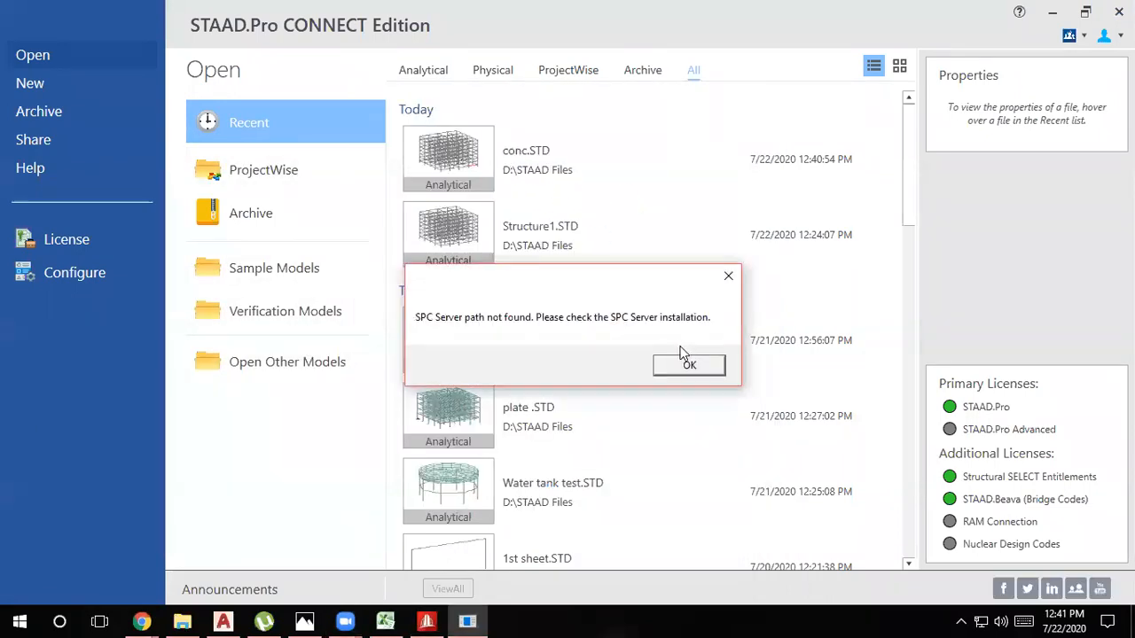
{"action": "left_click", "coordinate": [687, 363]}
{"action": "left_click", "coordinate": [680, 379]}
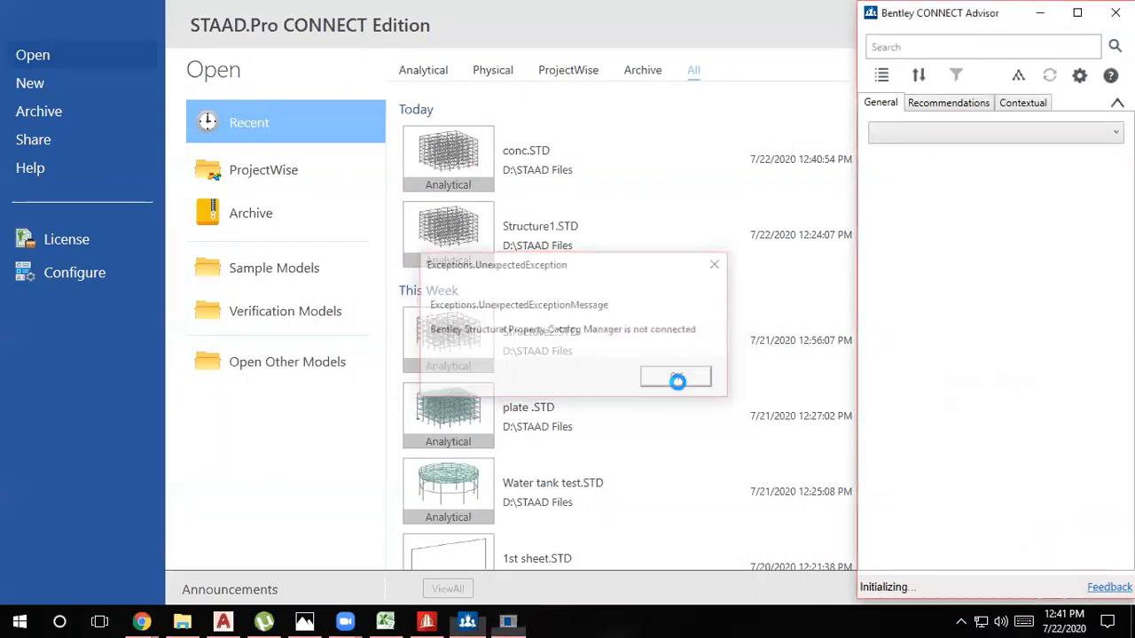
Open the recent model conc.STD without assigning a project, and dismiss the error report without sending it
{"action": "left_click", "coordinate": [520, 154]}
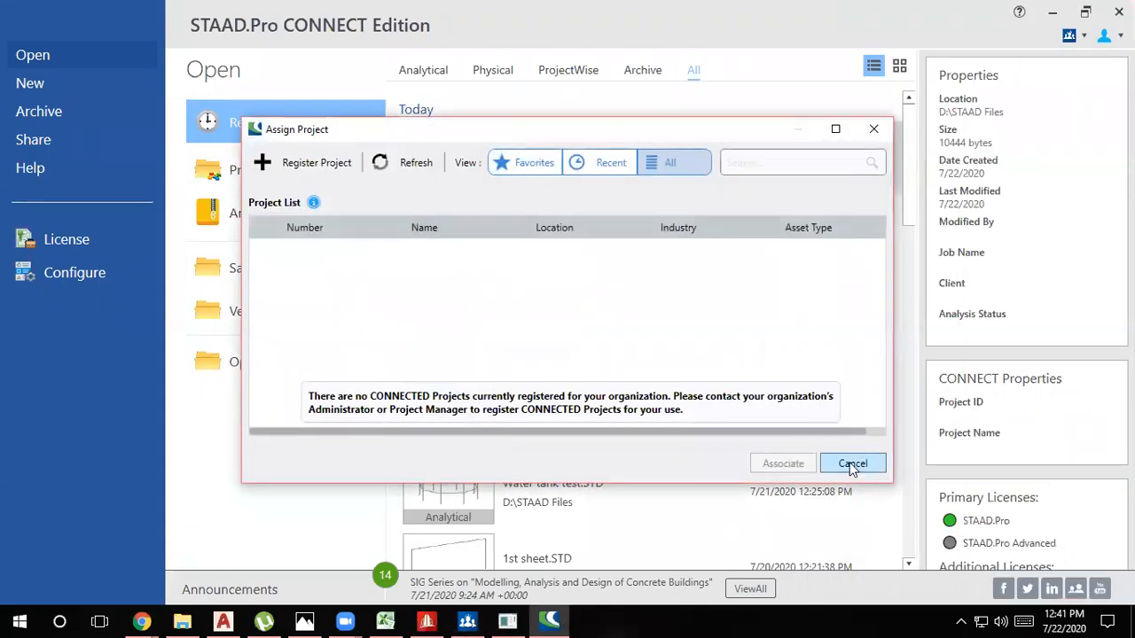
{"action": "left_click", "coordinate": [853, 463]}
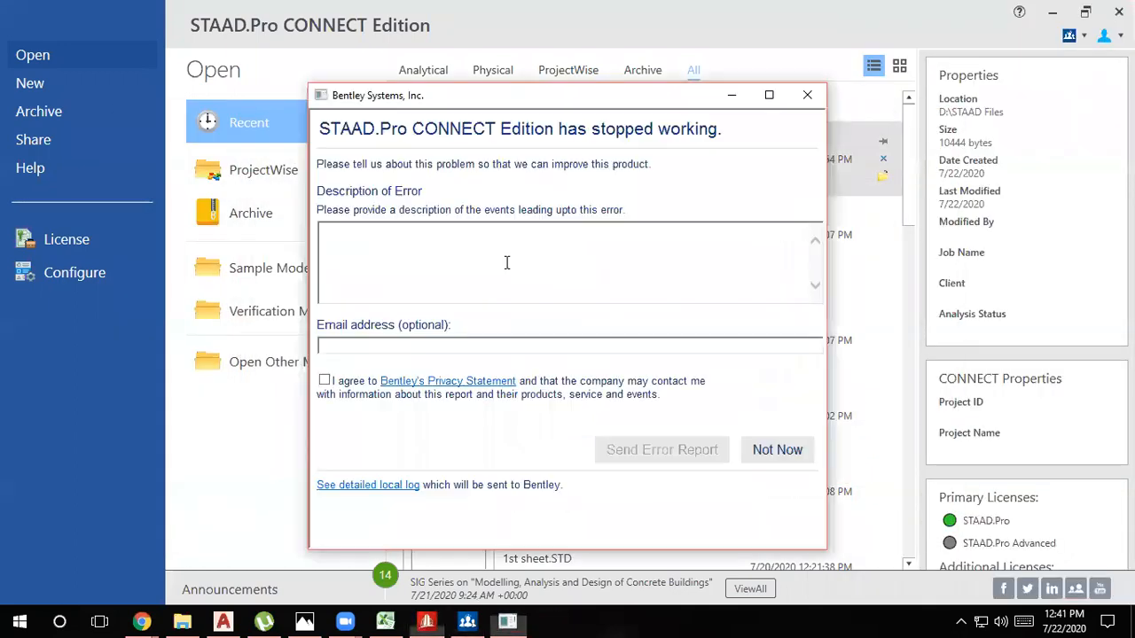
{"action": "left_click", "coordinate": [777, 451]}
{"action": "left_click", "coordinate": [621, 347]}
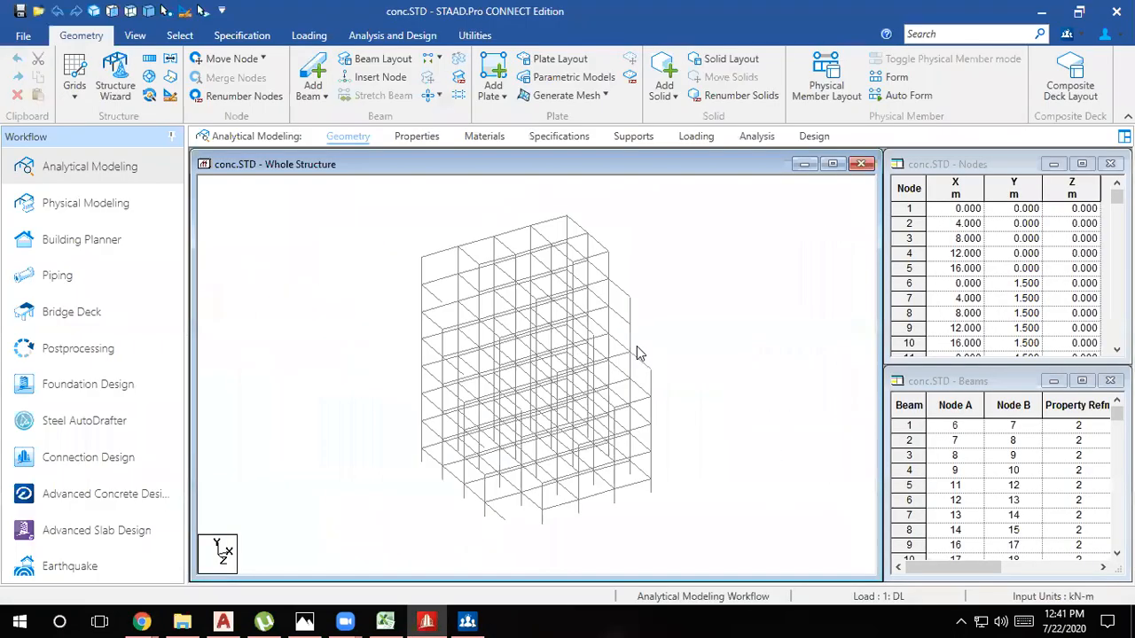
Examine which members of the frame use the Rect 0.30x0.30 and Rect 0.23x0.23 sections
{"action": "left_click", "coordinate": [414, 138]}
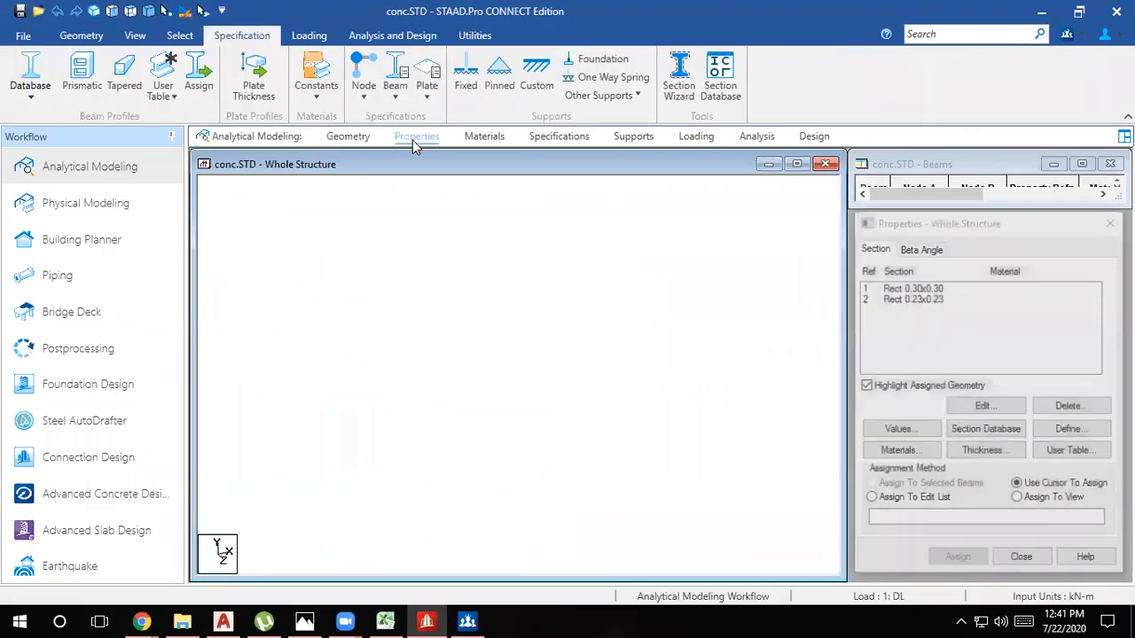
{"action": "left_click", "coordinate": [887, 288]}
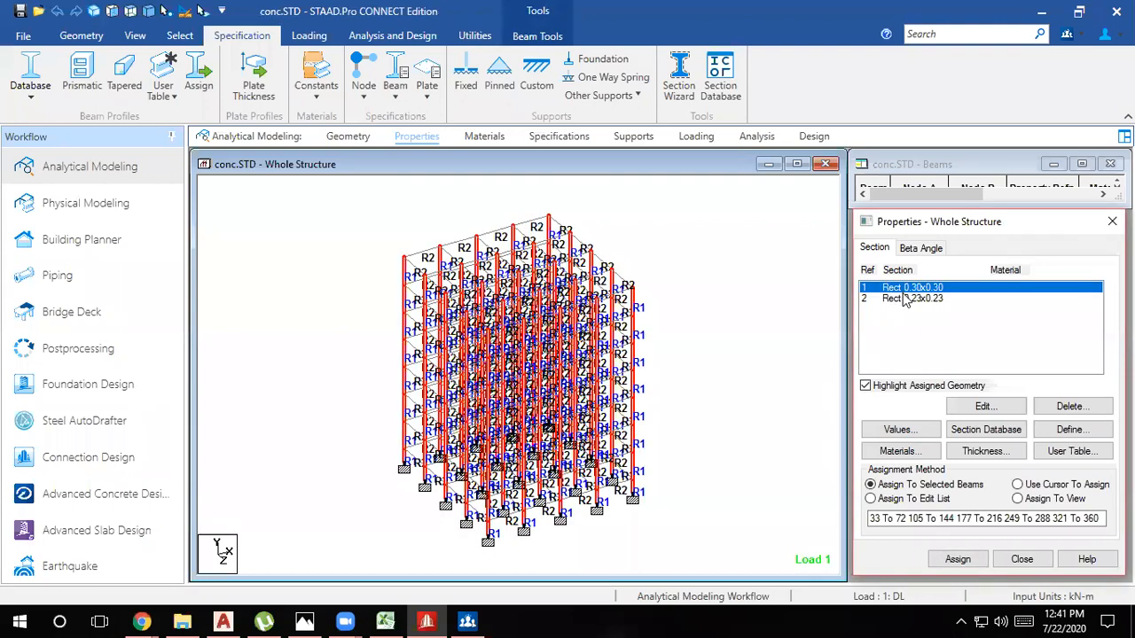
{"action": "left_click", "coordinate": [905, 299]}
{"action": "scroll", "coordinate": [291, 268], "scroll_direction": "up", "scroll_amount": 3}
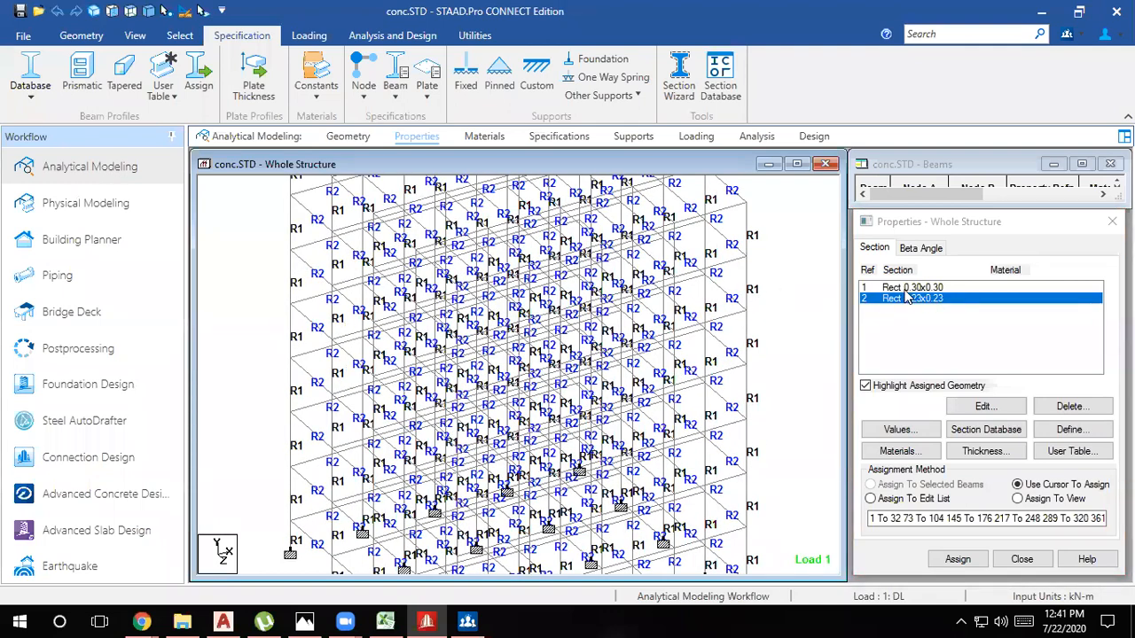
{"action": "left_click", "coordinate": [906, 287]}
Inspect the frame in a rotated 3D rendered view and close that view
{"action": "left_click", "coordinate": [94, 10]}
{"action": "left_click_drag", "start_coordinate": [542, 337], "coordinate": [628, 321]}
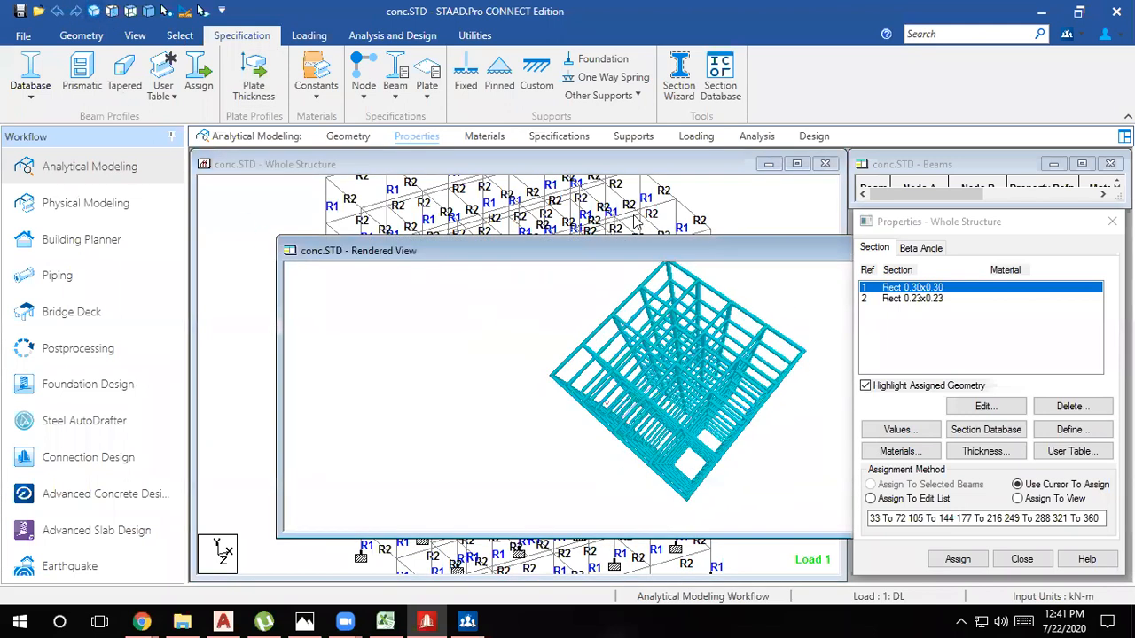
{"action": "left_click_drag", "start_coordinate": [609, 249], "coordinate": [189, 251]}
{"action": "left_click", "coordinate": [647, 251]}
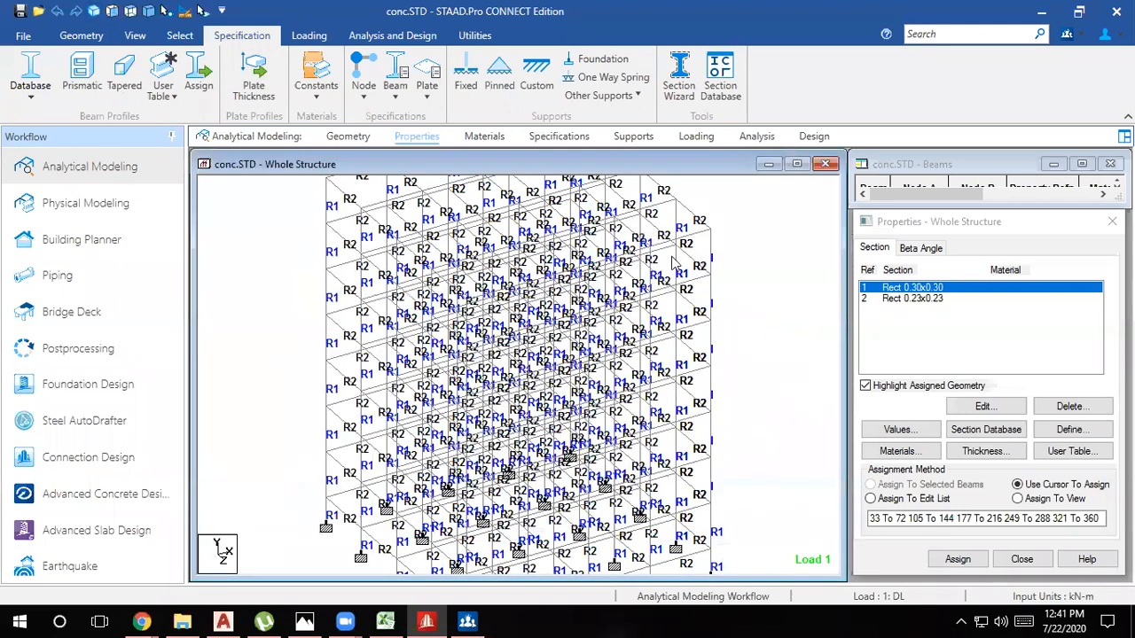
Highlight the members assigned to Rect 0.23x0.23 and check their layout in the whole structure
{"action": "scroll", "coordinate": [523, 328], "scroll_direction": "up", "scroll_amount": 2}
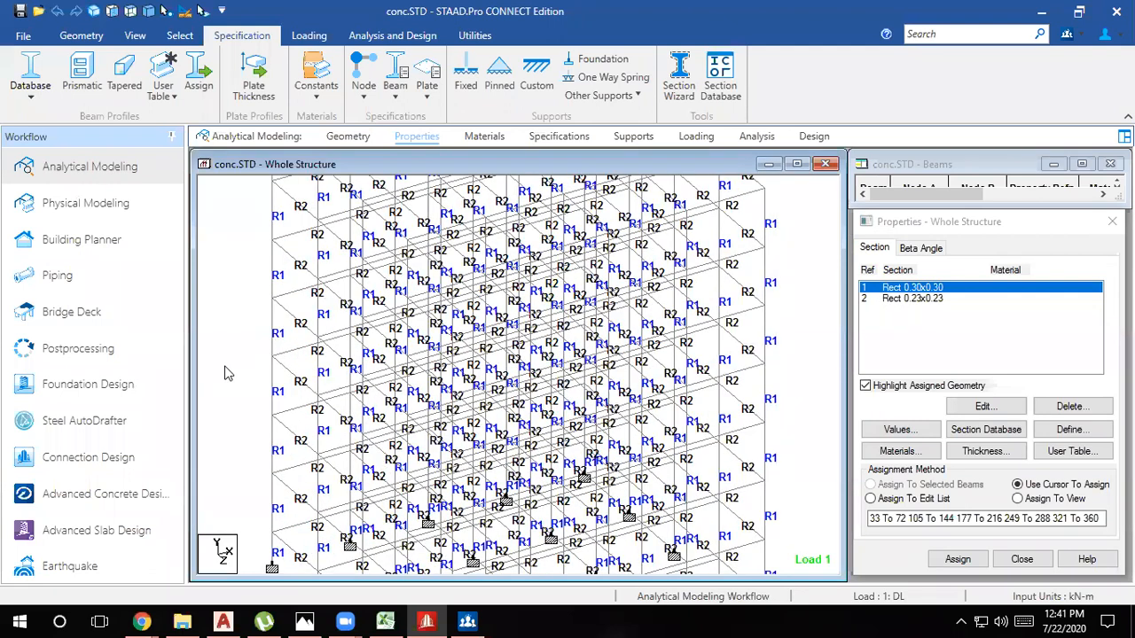
{"action": "scroll", "coordinate": [226, 337], "scroll_direction": "down", "scroll_amount": 2}
{"action": "left_click", "coordinate": [901, 299]}
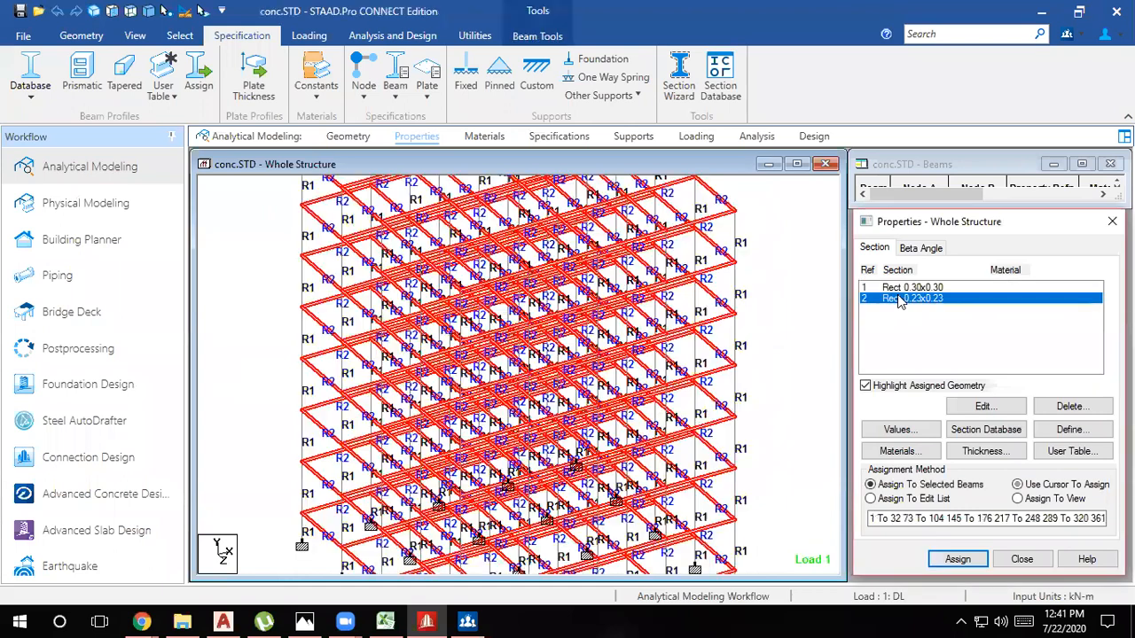
{"action": "left_click", "coordinate": [1017, 484]}
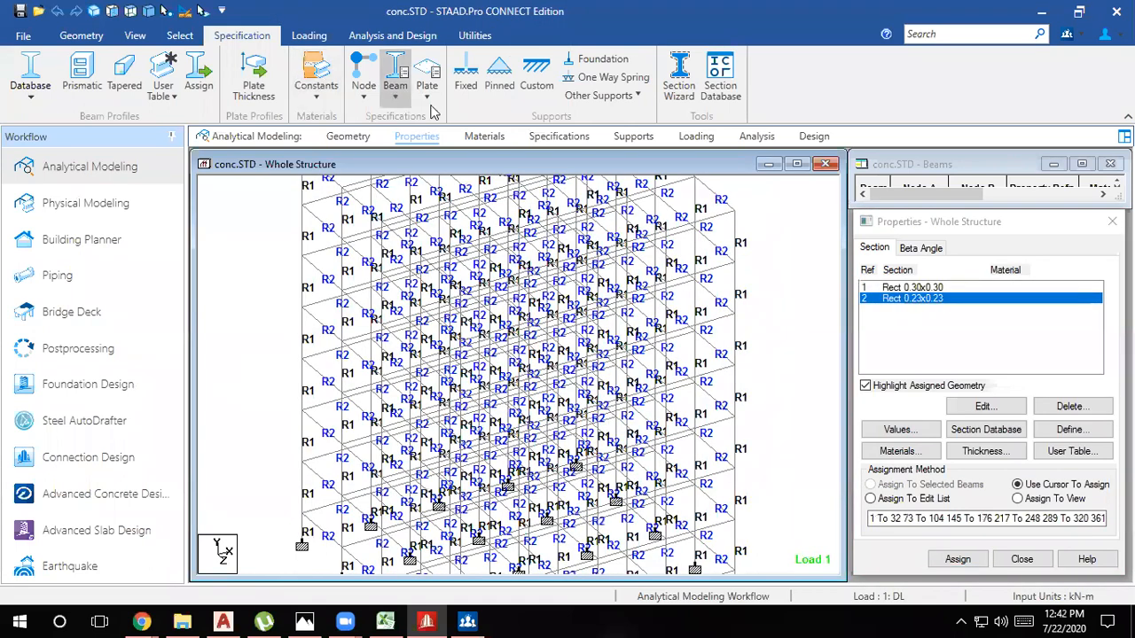
Review the dead load case's self-weight, uniform and floor loads, and the live load case's floor load on the frame
{"action": "left_click", "coordinate": [620, 138]}
{"action": "left_click", "coordinate": [697, 138]}
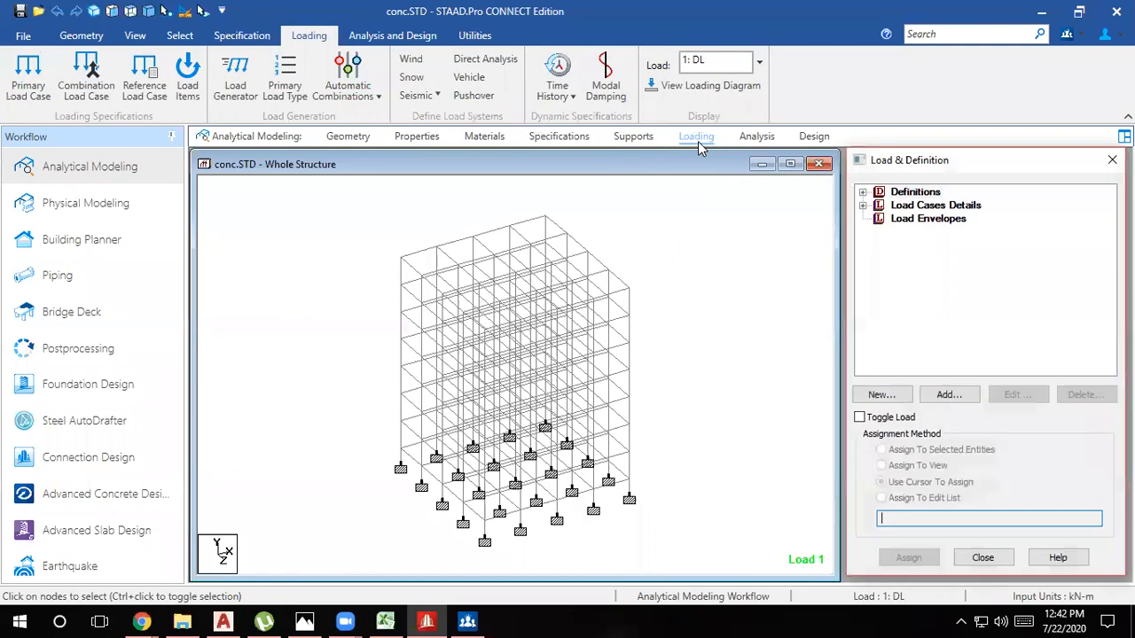
{"action": "left_click", "coordinate": [863, 206]}
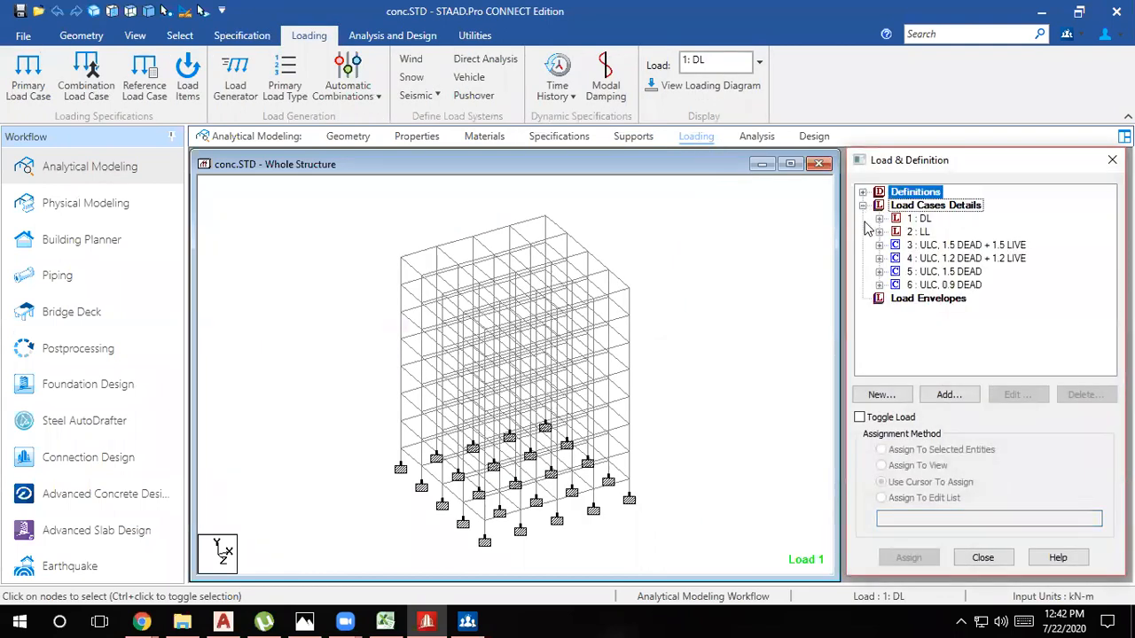
{"action": "left_click", "coordinate": [879, 218]}
{"action": "left_click", "coordinate": [960, 233]}
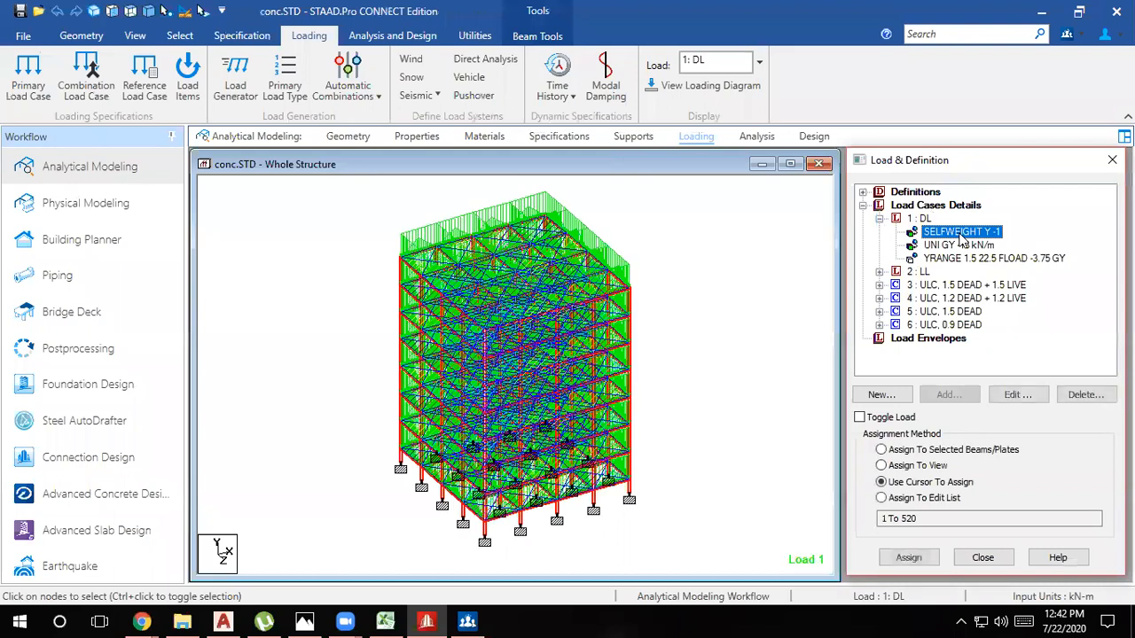
{"action": "left_click", "coordinate": [959, 245]}
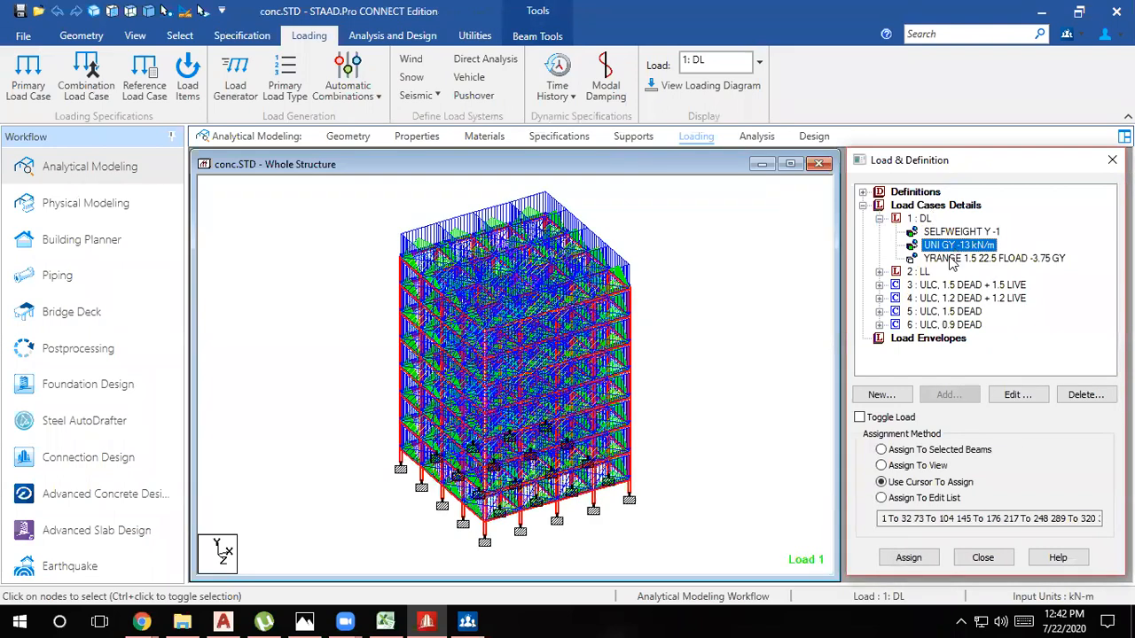
{"action": "left_click", "coordinate": [952, 259]}
{"action": "left_click", "coordinate": [879, 272]}
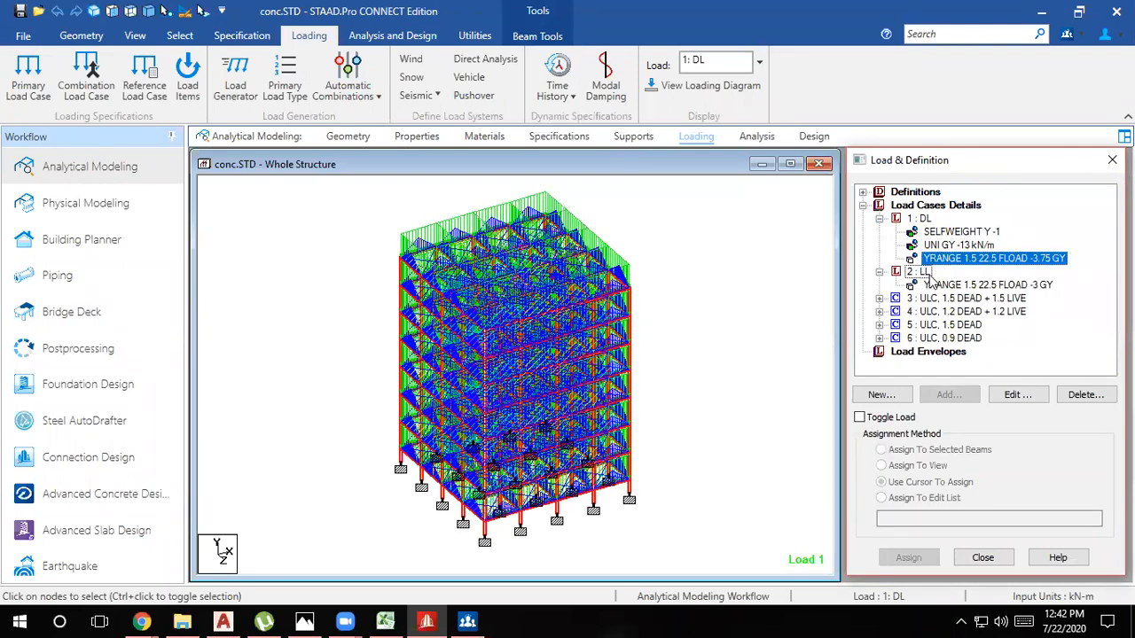
{"action": "left_click", "coordinate": [933, 284]}
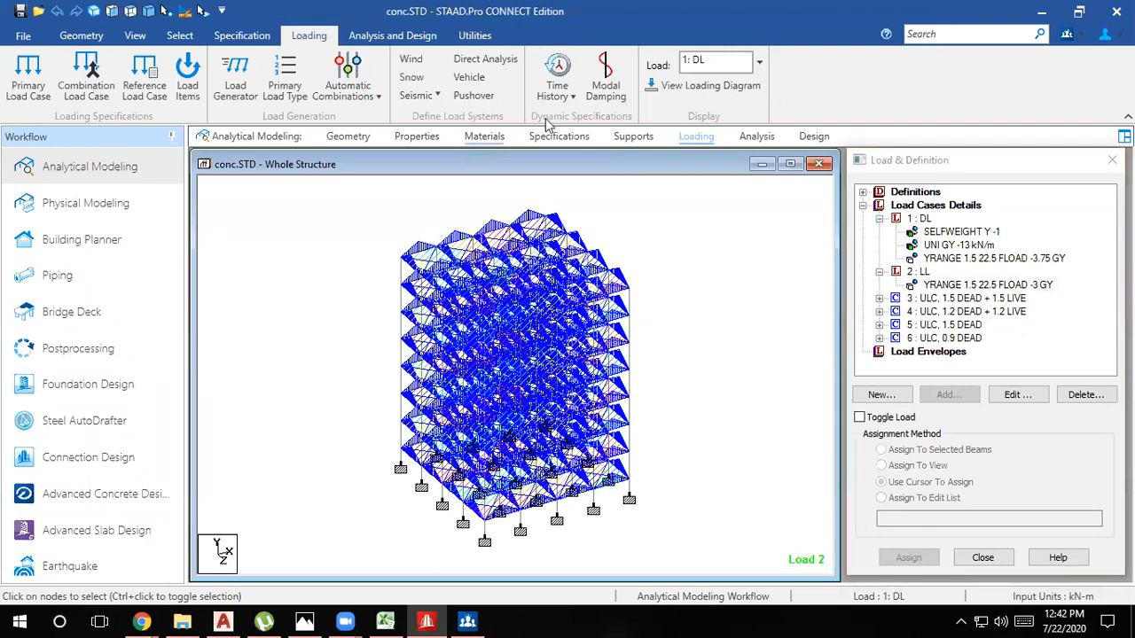
Delete both duplicate PERFORM ANALYSIS PRINT ALL commands from the conc.STD model's analysis command list
{"action": "left_click", "coordinate": [392, 35]}
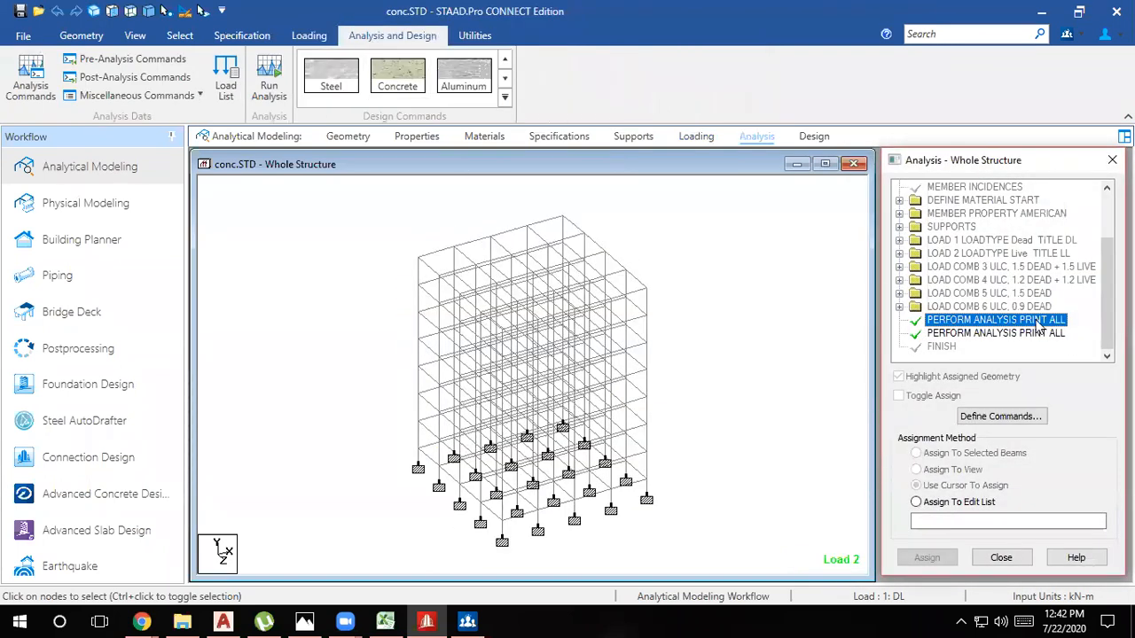
{"action": "right_click", "coordinate": [1039, 330]}
{"action": "left_click", "coordinate": [992, 350]}
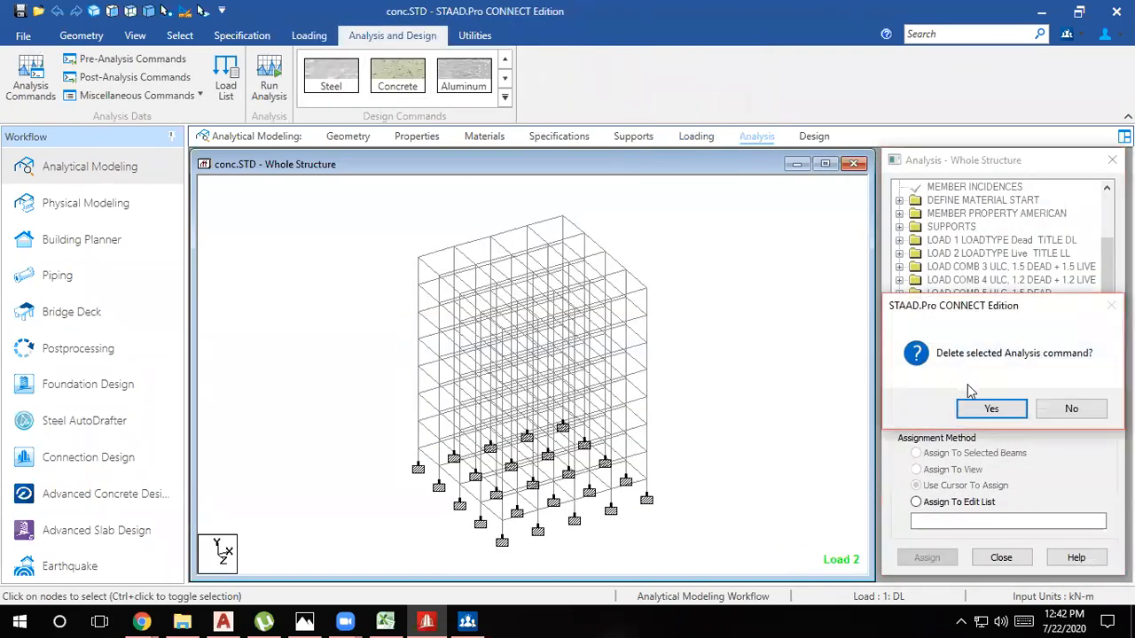
{"action": "left_click", "coordinate": [990, 408]}
{"action": "right_click", "coordinate": [993, 334]}
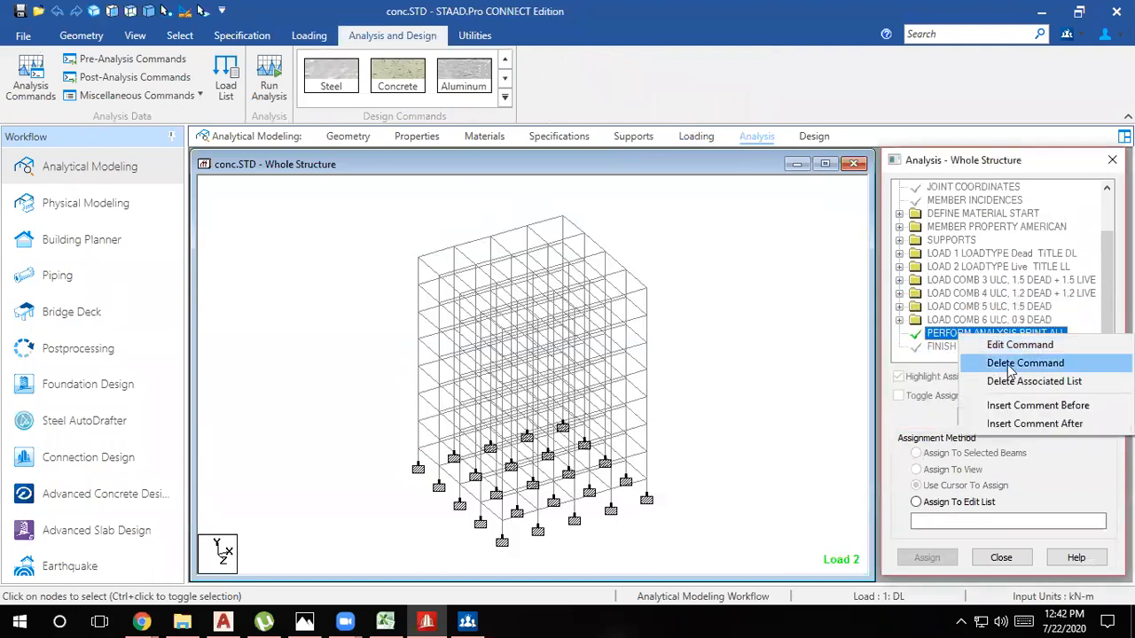
{"action": "left_click", "coordinate": [1011, 364]}
{"action": "left_click", "coordinate": [1006, 408]}
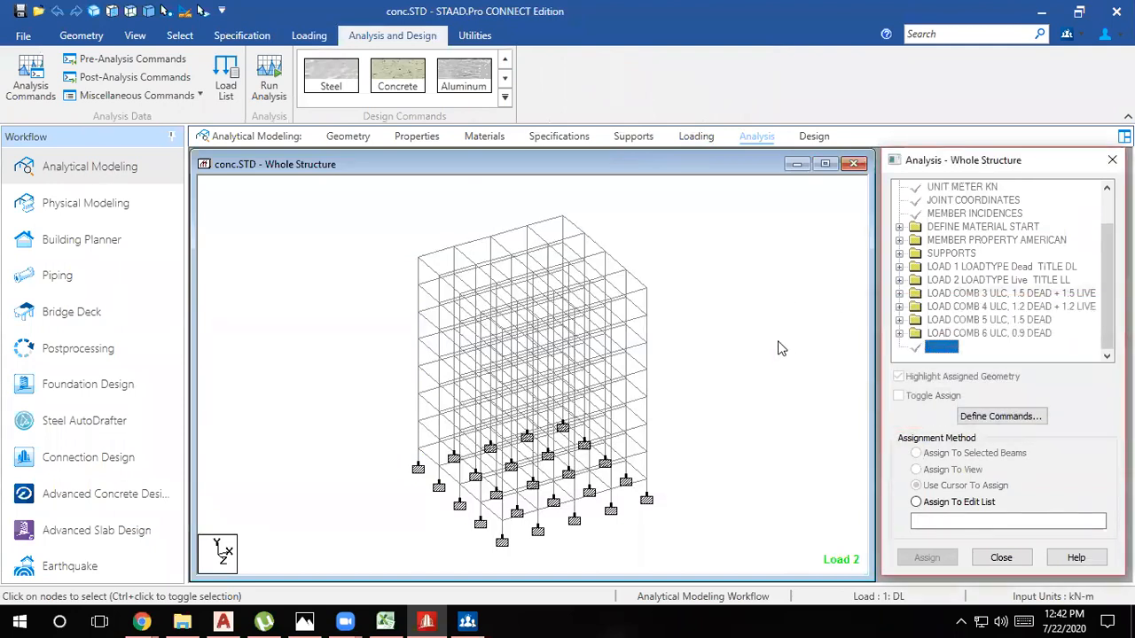
Add a new Perform Analysis command with the print option All
{"action": "left_click", "coordinate": [31, 78]}
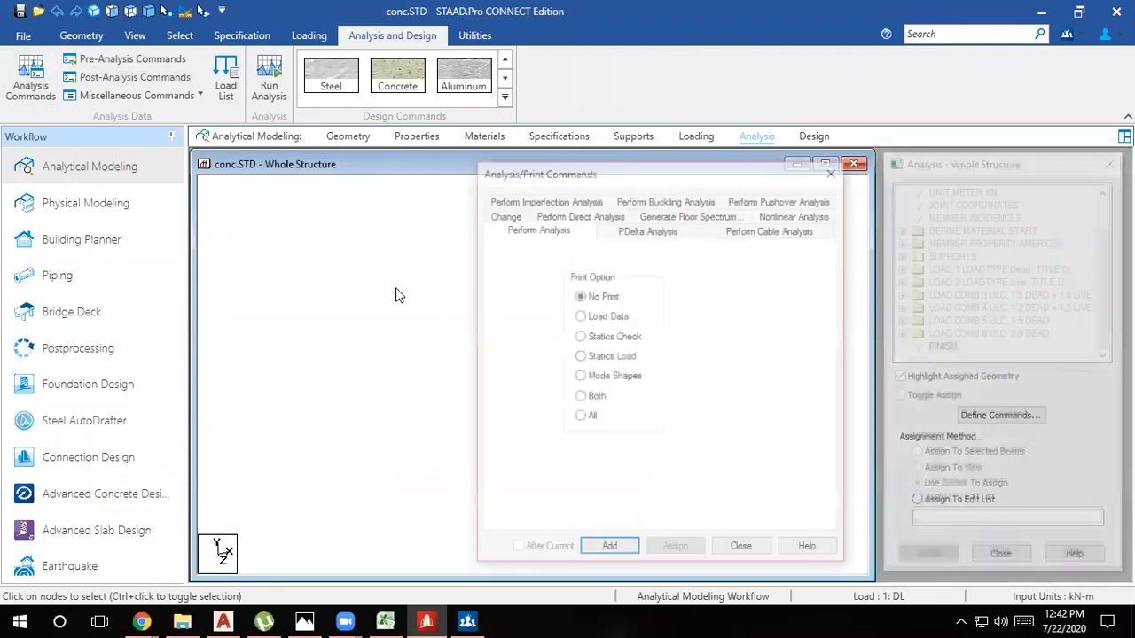
{"action": "left_click", "coordinate": [585, 417]}
{"action": "left_click", "coordinate": [609, 549]}
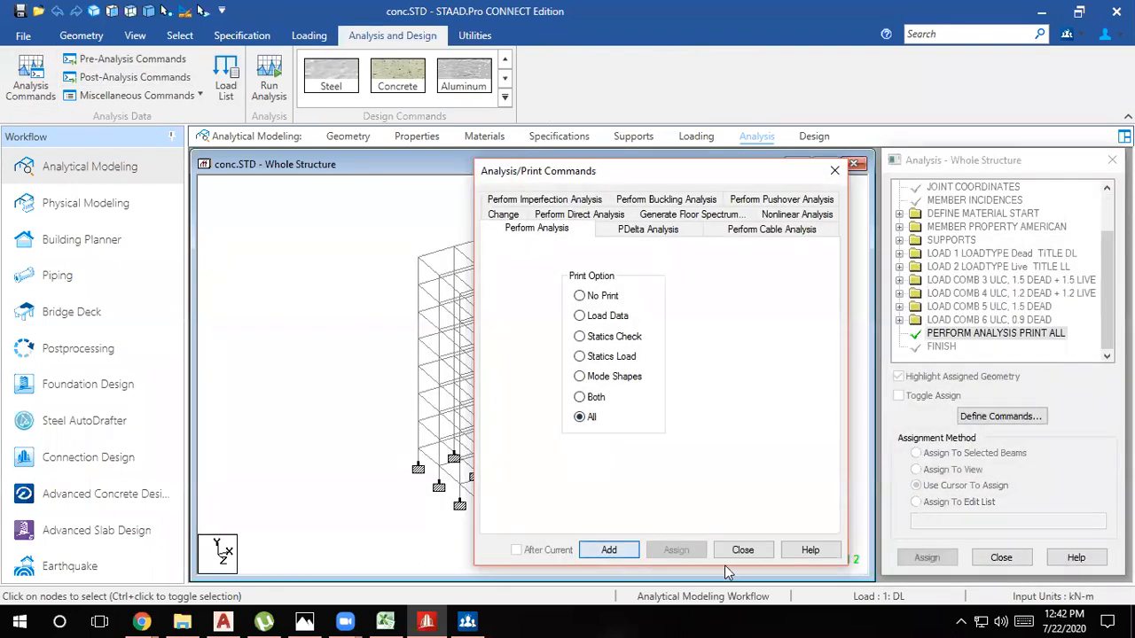
{"action": "left_click", "coordinate": [741, 550]}
Save the modified structure, run the analysis and open its output file
{"action": "left_click", "coordinate": [269, 84]}
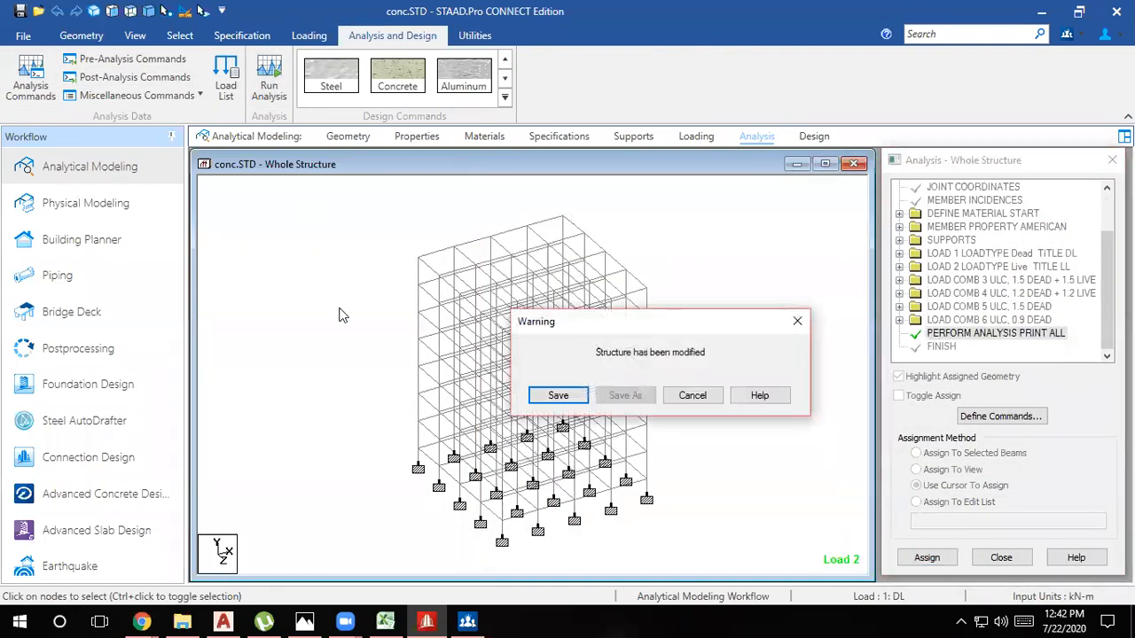
{"action": "left_click", "coordinate": [557, 395]}
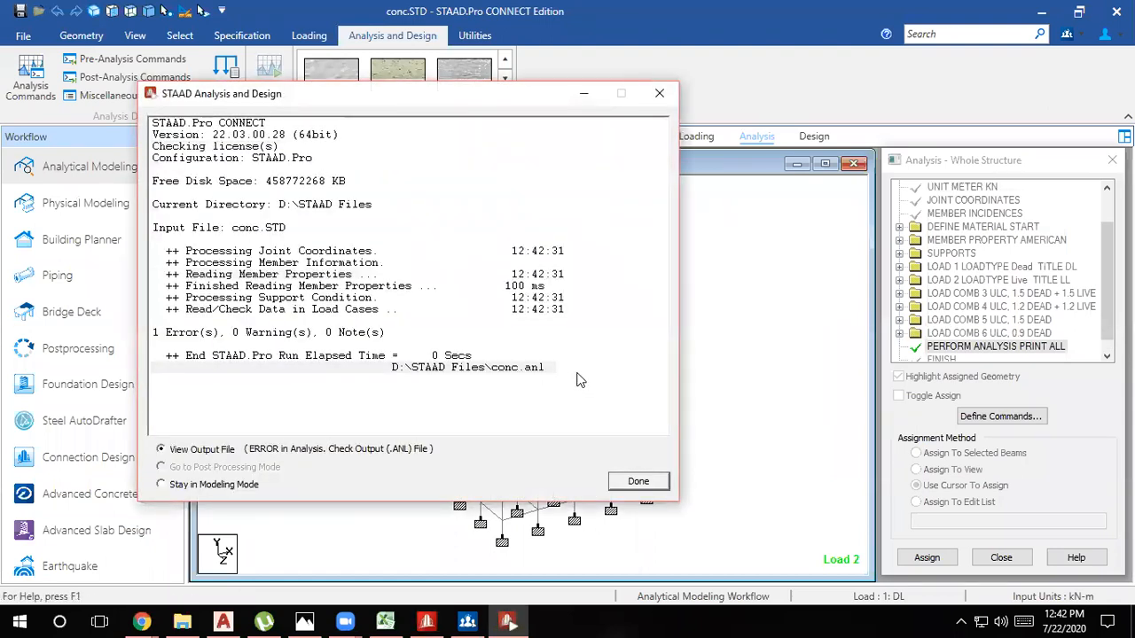
{"action": "left_click", "coordinate": [647, 483]}
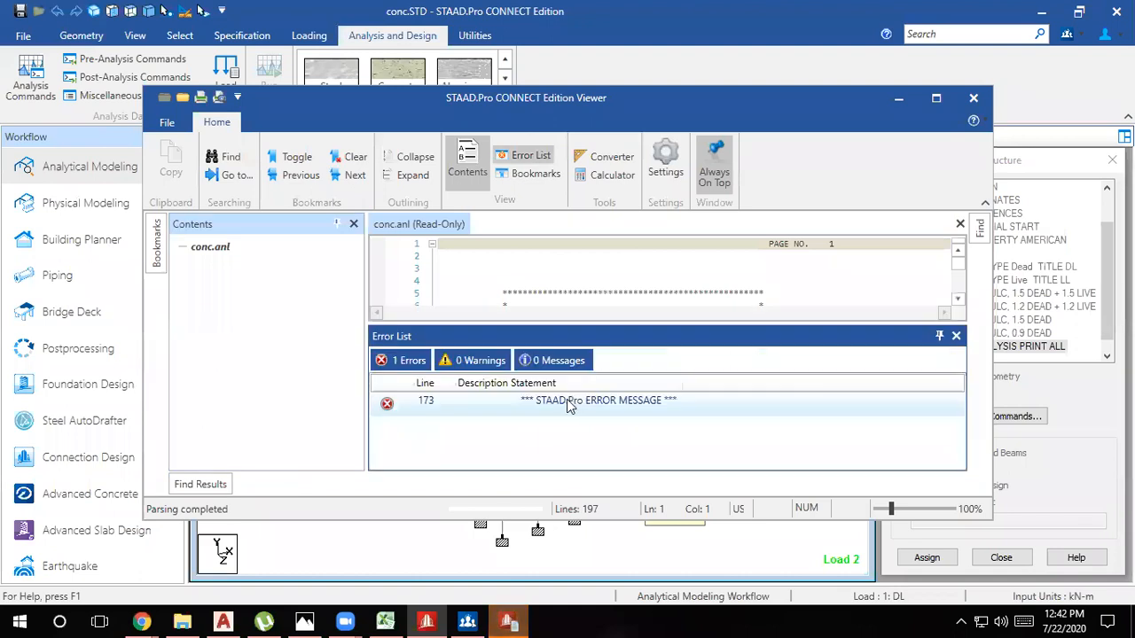
Examine the error message and surrounding commands in the conc.anl output file, and close the viewer
{"action": "double_click", "coordinate": [568, 404]}
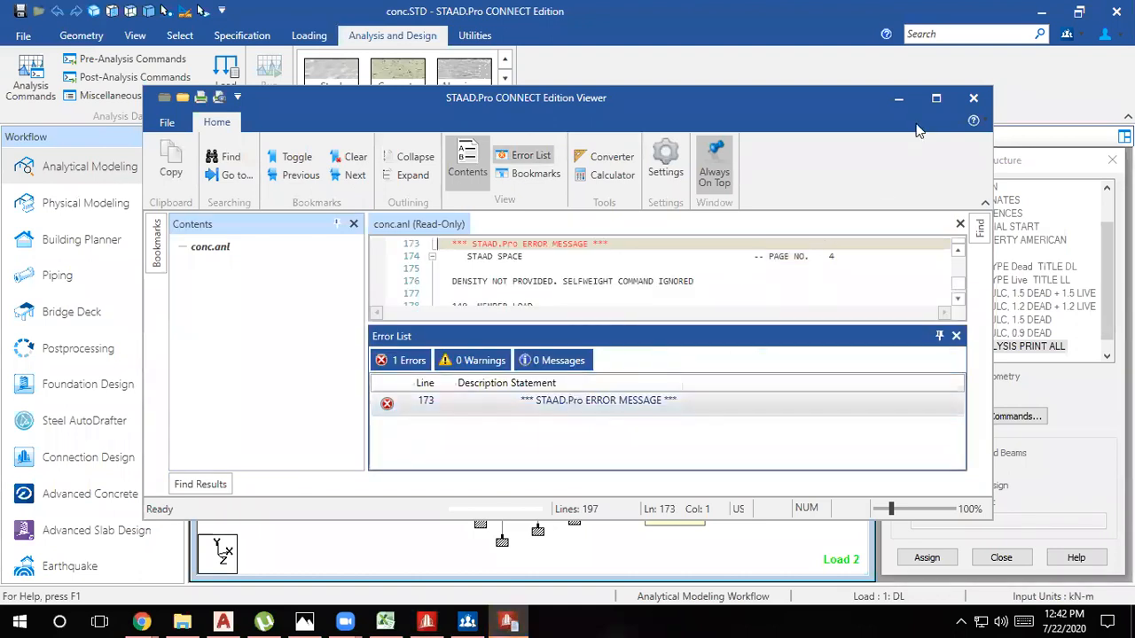
{"action": "left_click", "coordinate": [935, 98]}
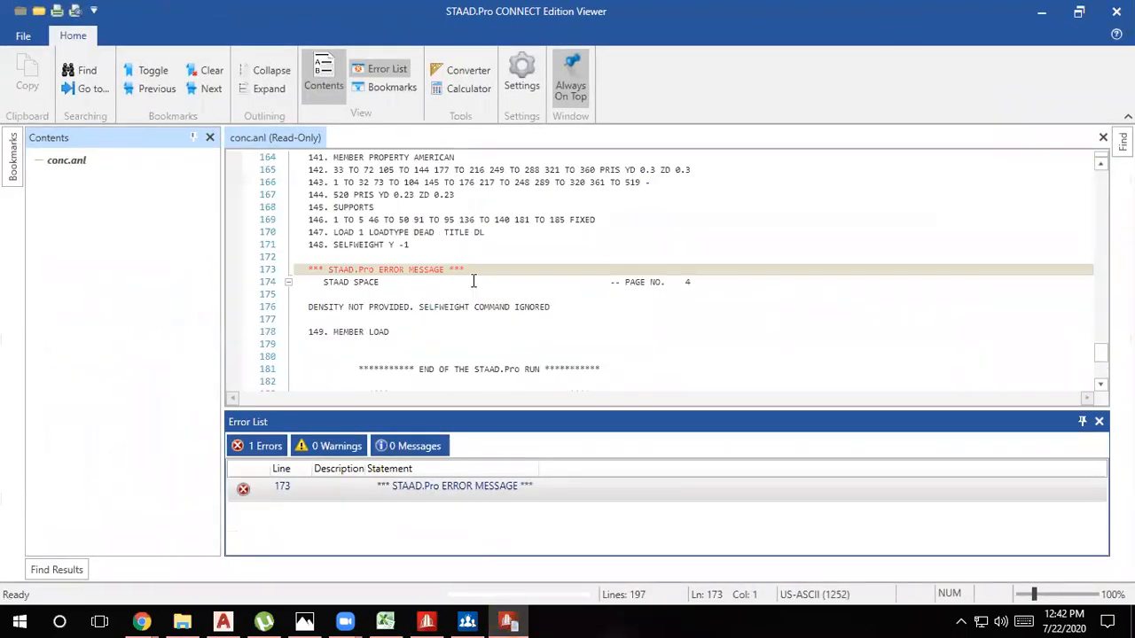
{"action": "scroll", "coordinate": [535, 280], "scroll_direction": "up", "scroll_amount": 5}
{"action": "scroll", "coordinate": [523, 284], "scroll_direction": "down", "scroll_amount": 4}
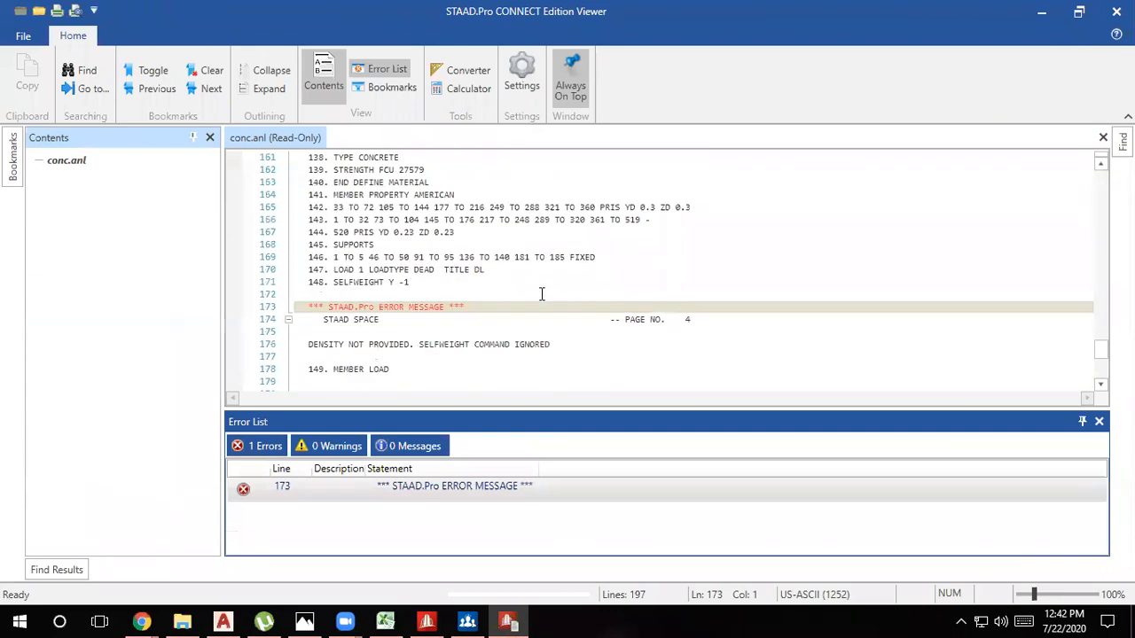
{"action": "left_click", "coordinate": [1116, 12]}
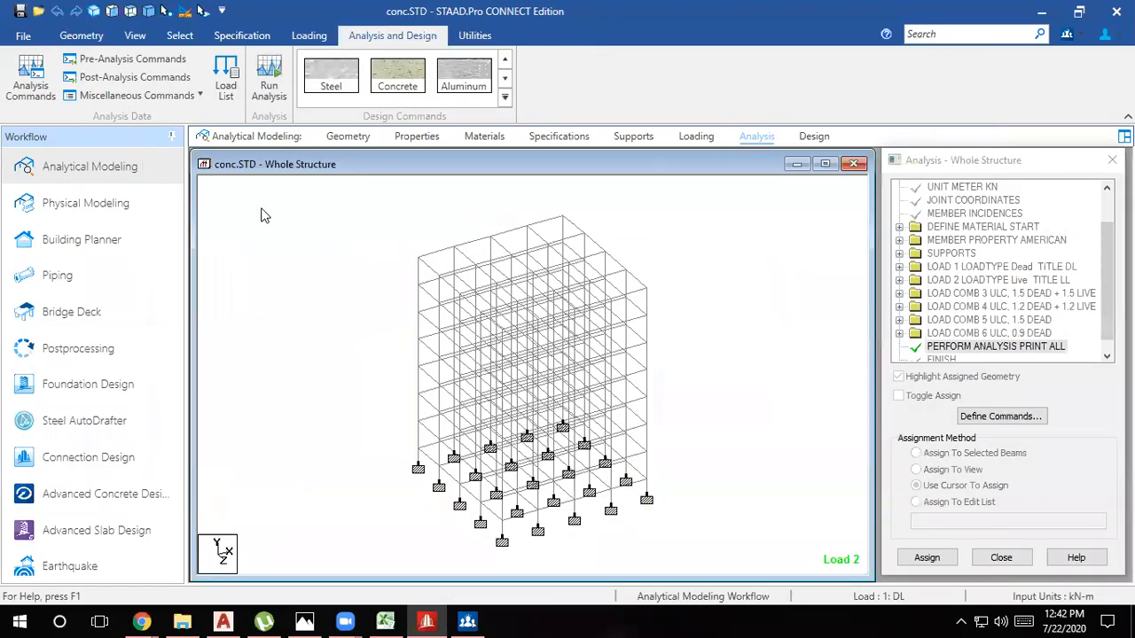
Create a new analytical model named concrete with metric units
{"action": "left_click", "coordinate": [22, 37]}
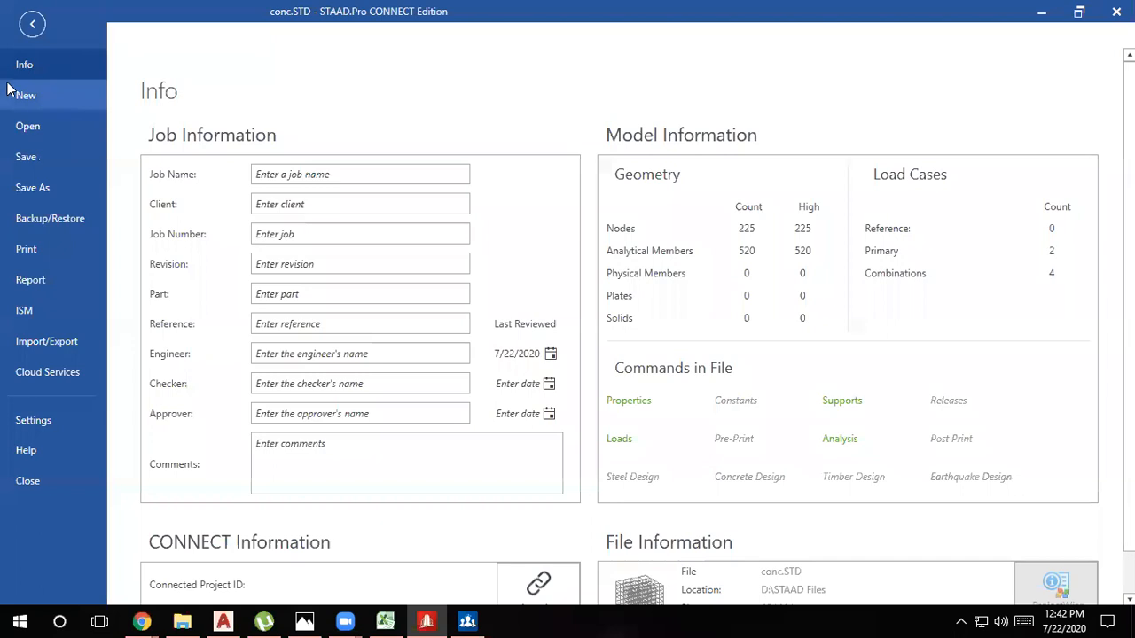
{"action": "left_click", "coordinate": [19, 95]}
{"action": "double_click", "coordinate": [529, 173]}
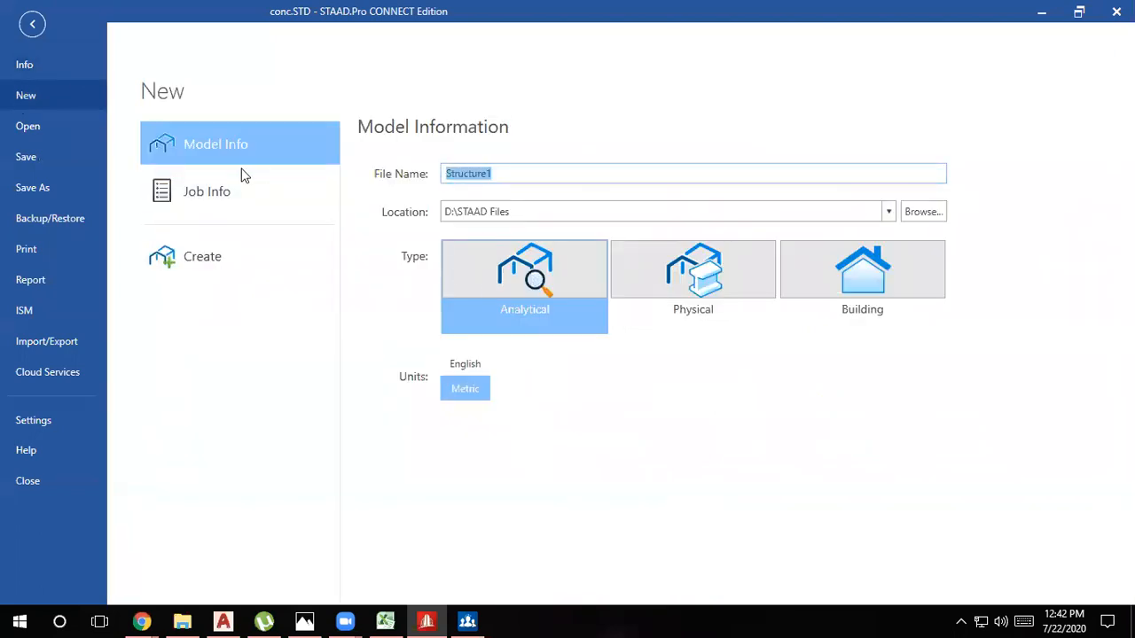
{"action": "type", "text": "concrete"}
{"action": "left_click", "coordinate": [463, 393]}
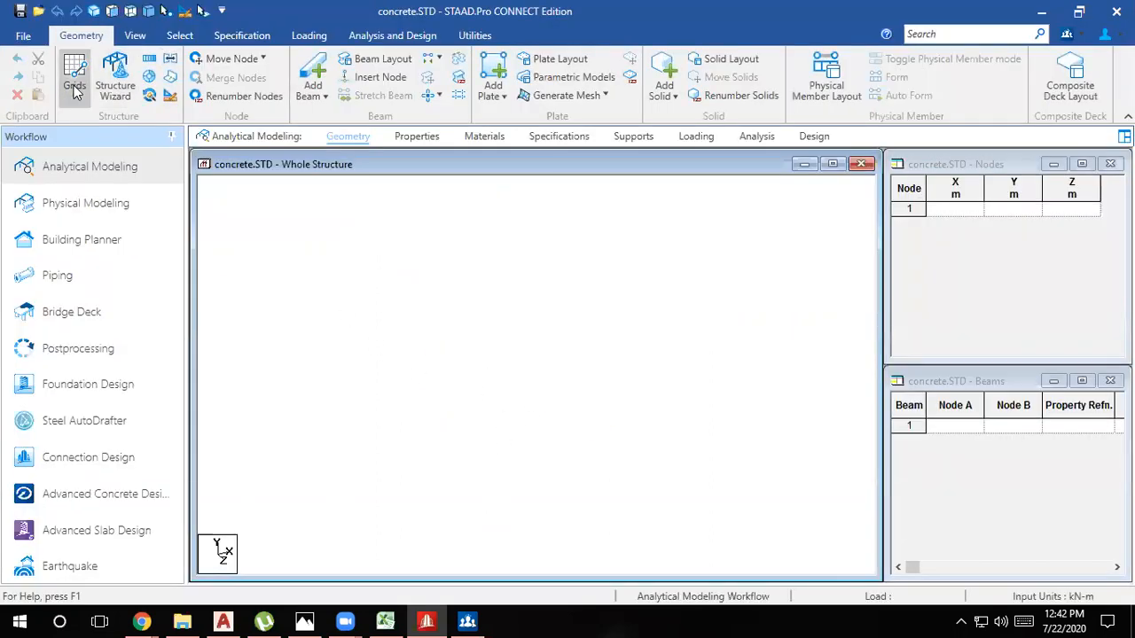
Start a Bay Frame from the Structure Wizard's Frame Models with length 16 m, height 22.5 m and width 6 m
{"action": "left_click", "coordinate": [116, 80]}
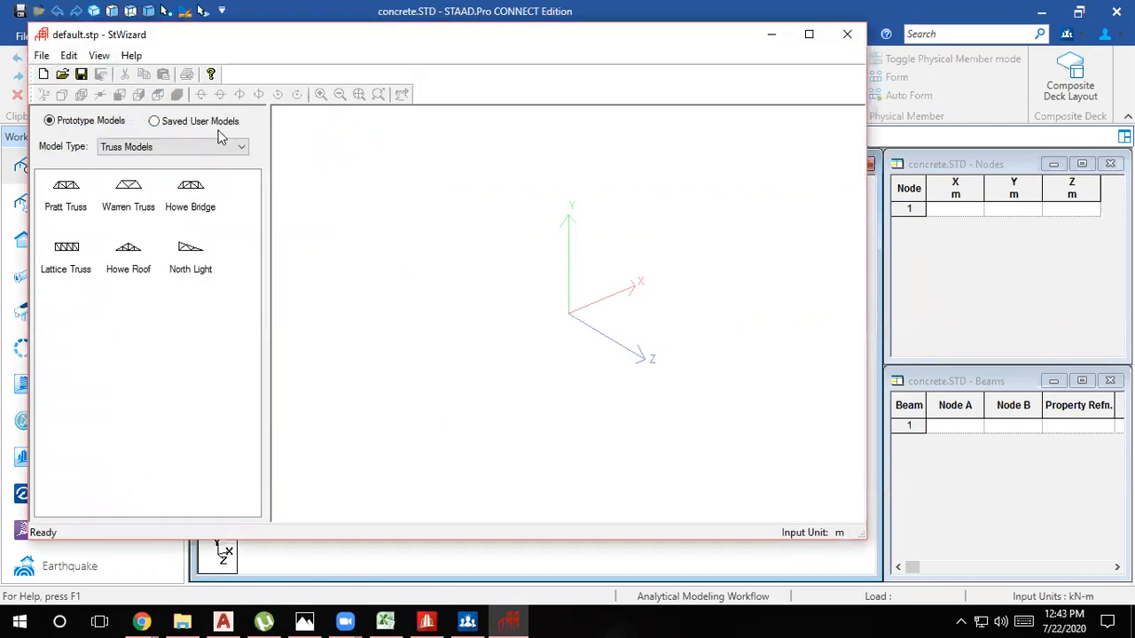
{"action": "left_click", "coordinate": [135, 148]}
{"action": "left_click", "coordinate": [129, 167]}
{"action": "left_click_drag", "start_coordinate": [66, 188], "coordinate": [627, 331]}
{"action": "key", "text": "Tab"}
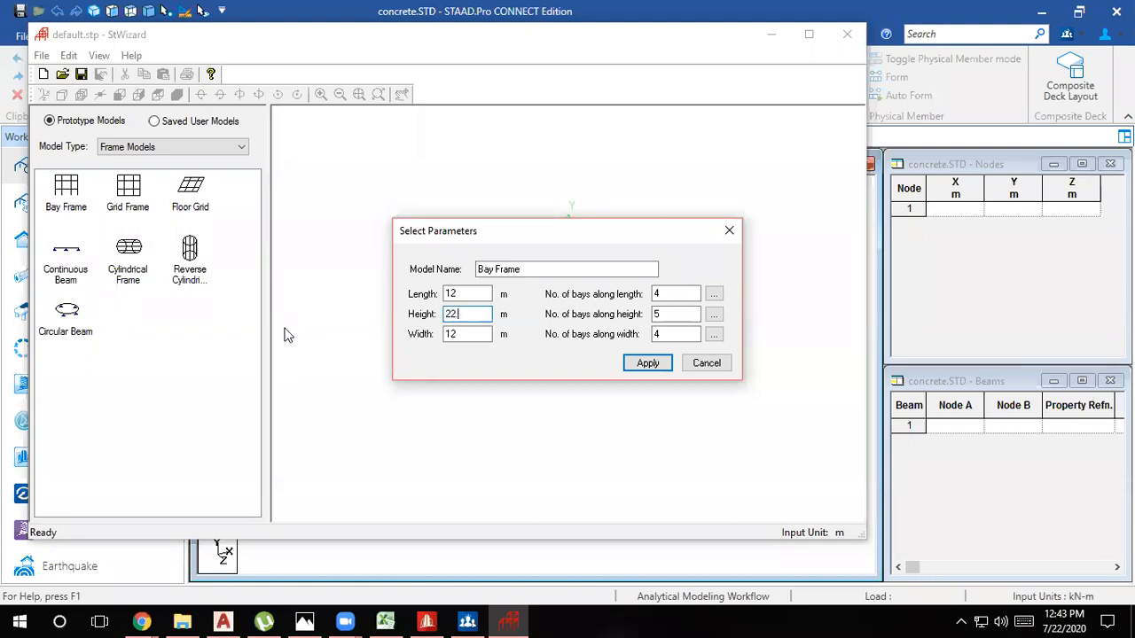
{"action": "left_click_drag", "start_coordinate": [483, 295], "coordinate": [290, 304]}
{"action": "type", "text": "16"}
{"action": "left_click_drag", "start_coordinate": [479, 335], "coordinate": [375, 342]}
{"action": "type", "text": "6"}
Divide the frame height into 8 bays, the first 1.5 m and the other seven 3 m each, and generate the frame
{"action": "left_click_drag", "start_coordinate": [684, 318], "coordinate": [622, 321]}
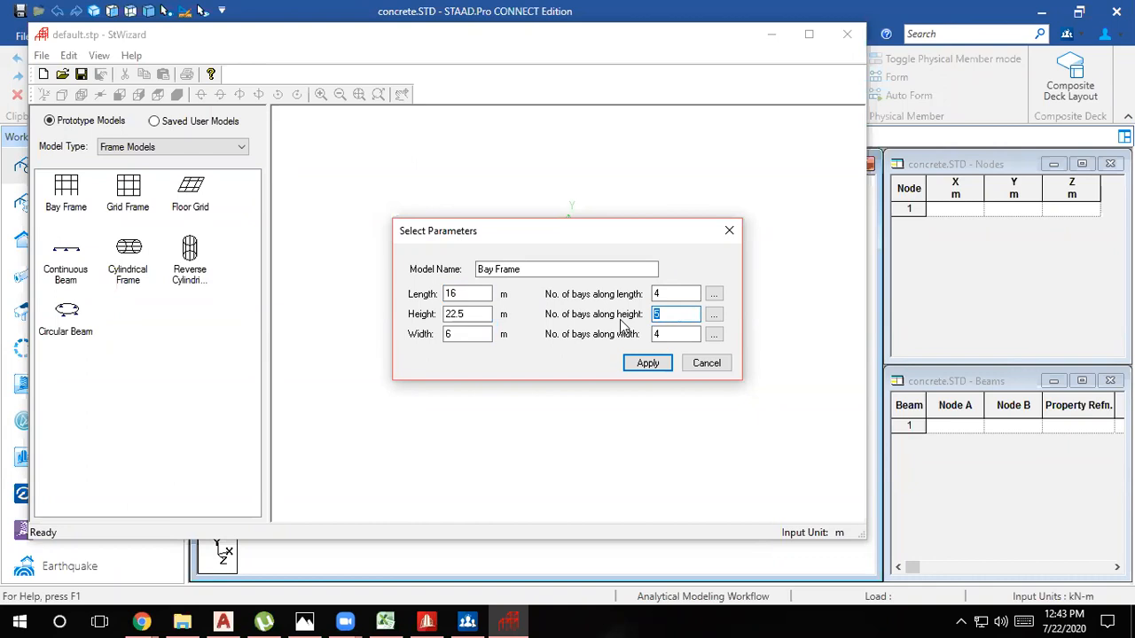
{"action": "type", "text": "8"}
{"action": "left_click", "coordinate": [716, 314]}
{"action": "left_click", "coordinate": [550, 269]}
{"action": "type", "text": "1"}
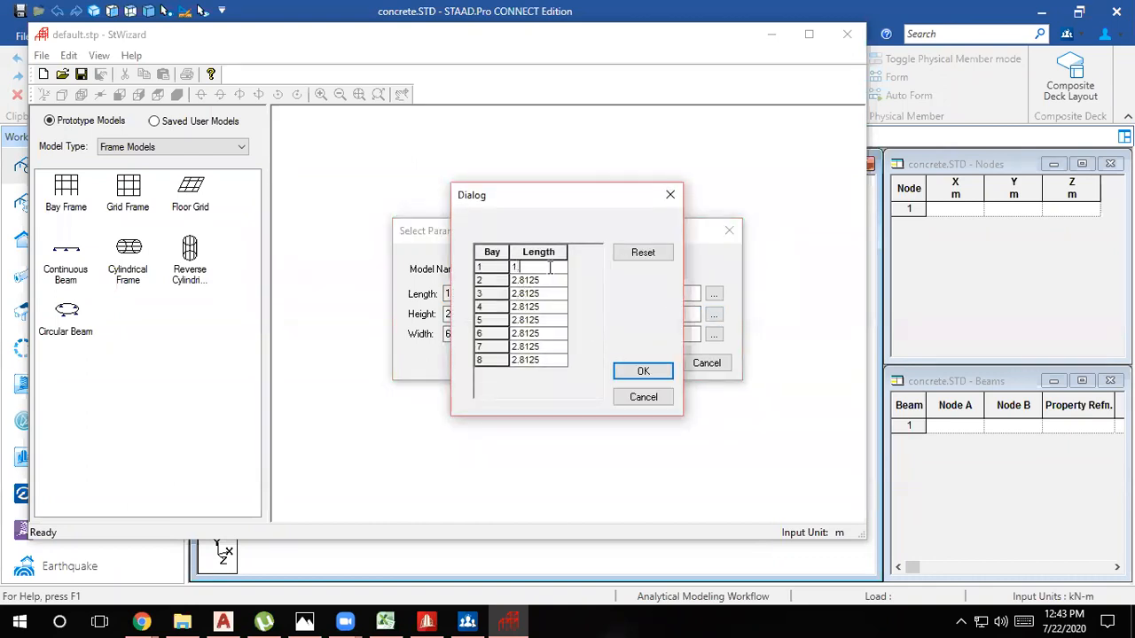
{"action": "left_click", "coordinate": [551, 280]}
{"action": "type", "text": "3"}
{"action": "left_click", "coordinate": [557, 295]}
{"action": "type", "text": "3"}
{"action": "left_click", "coordinate": [553, 319]}
{"action": "type", "text": "3"}
{"action": "left_click", "coordinate": [554, 333]}
{"action": "type", "text": "3"}
{"action": "left_click", "coordinate": [554, 347]}
{"action": "type", "text": "3"}
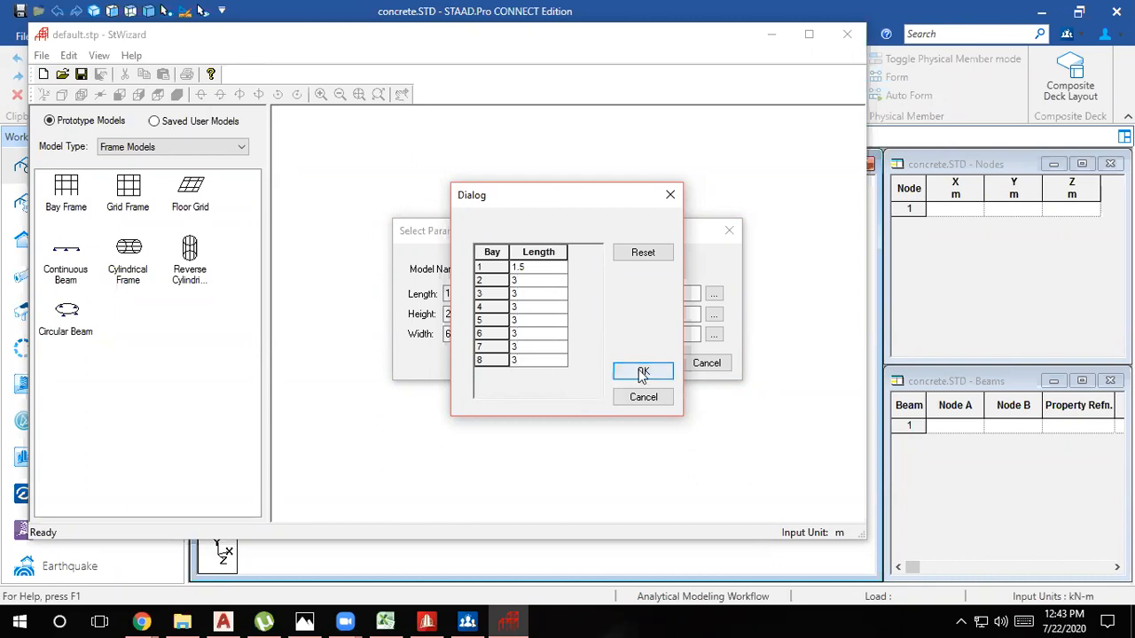
{"action": "left_click", "coordinate": [640, 372]}
{"action": "left_click", "coordinate": [650, 364]}
{"action": "left_click_drag", "start_coordinate": [650, 148], "coordinate": [562, 280]}
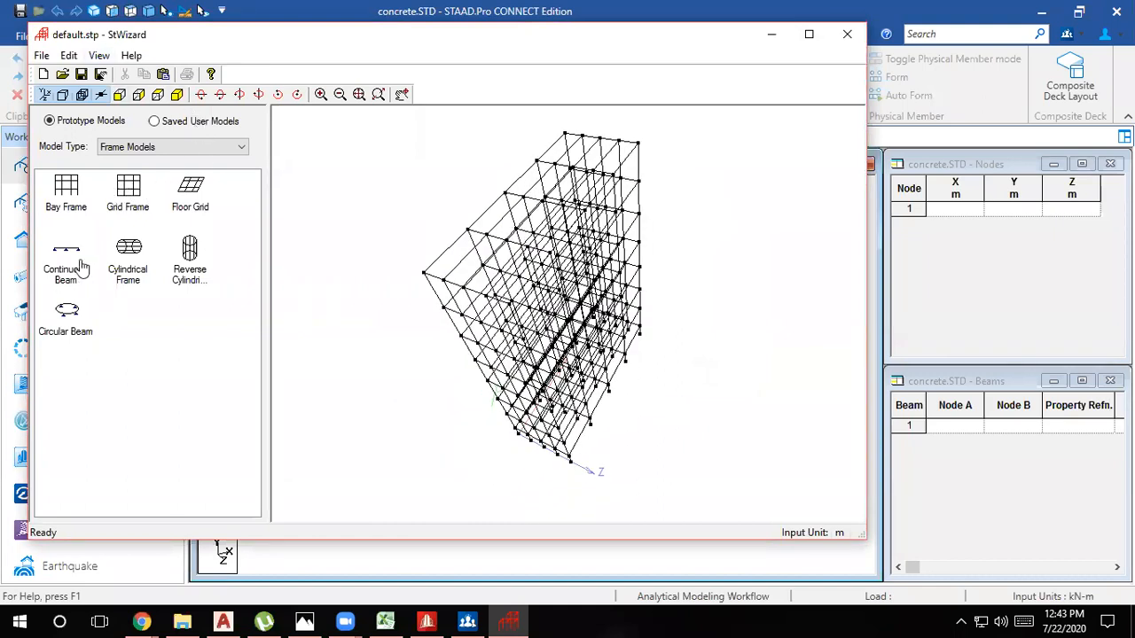
Set the bay frame's width to 16 m, keep its bay spacing and regenerate the frame
{"action": "left_click_drag", "start_coordinate": [68, 186], "coordinate": [600, 297]}
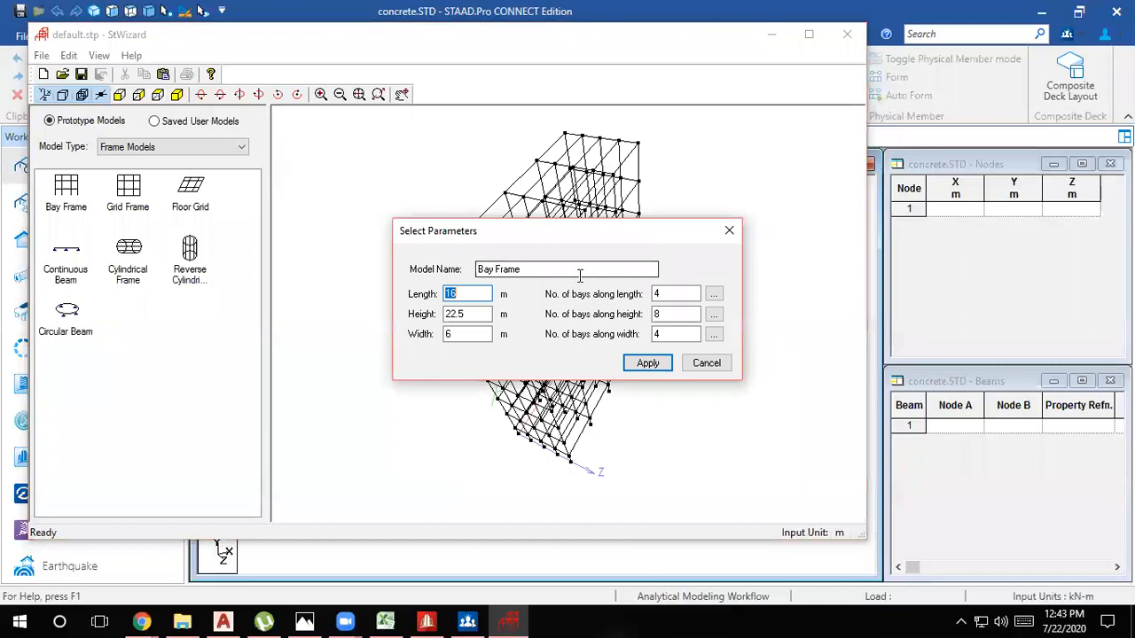
{"action": "double_click", "coordinate": [470, 335]}
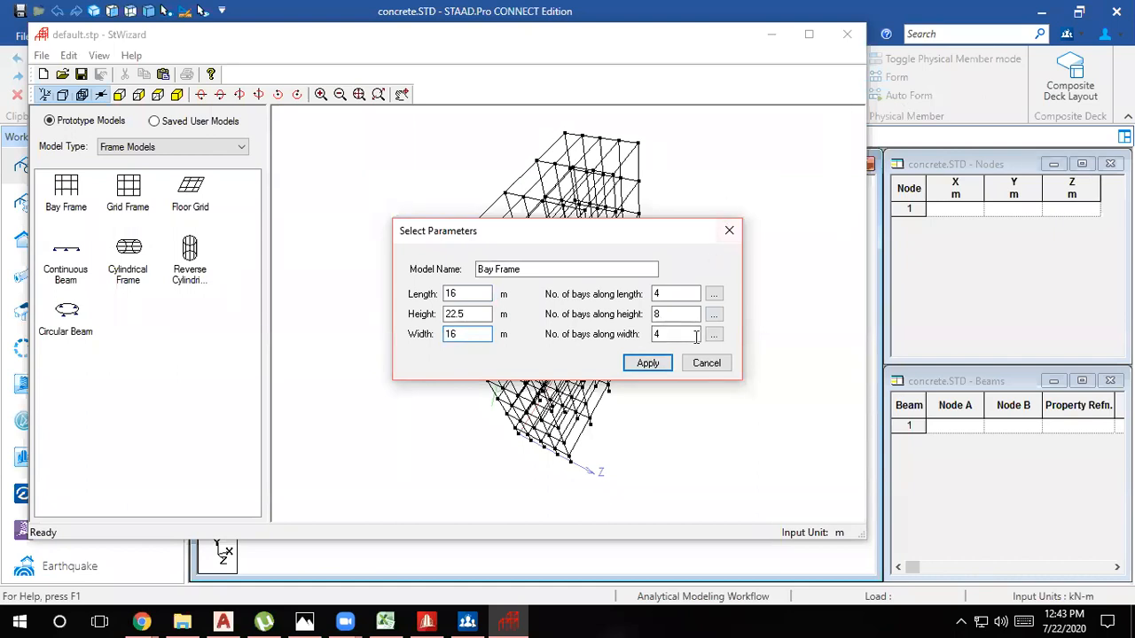
{"action": "left_click", "coordinate": [713, 314]}
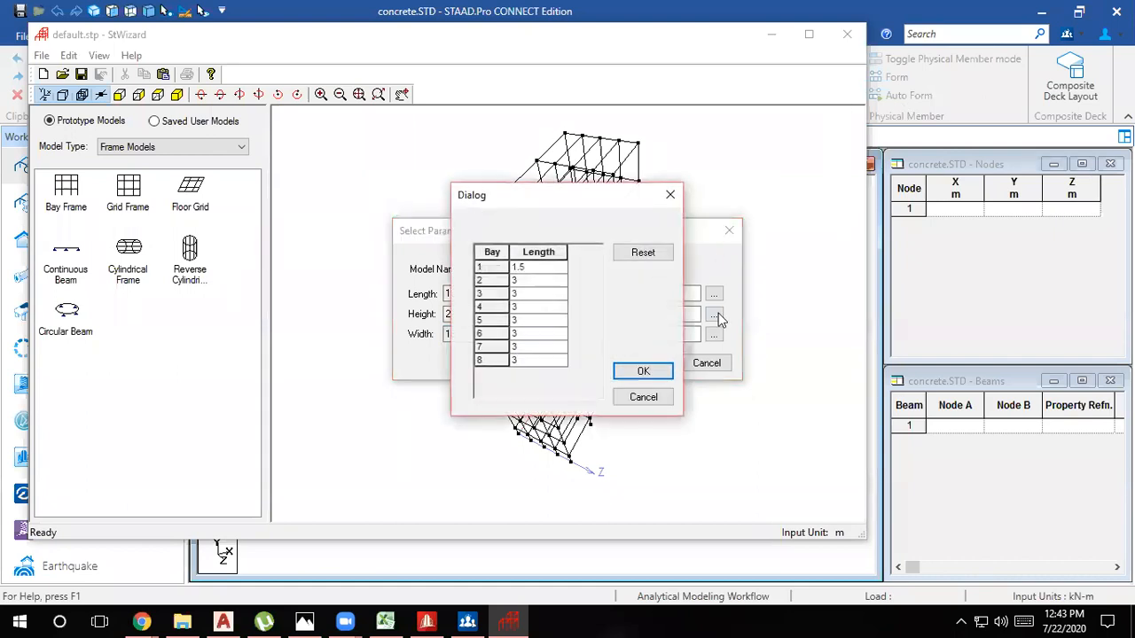
{"action": "left_click", "coordinate": [643, 375]}
{"action": "left_click", "coordinate": [637, 363]}
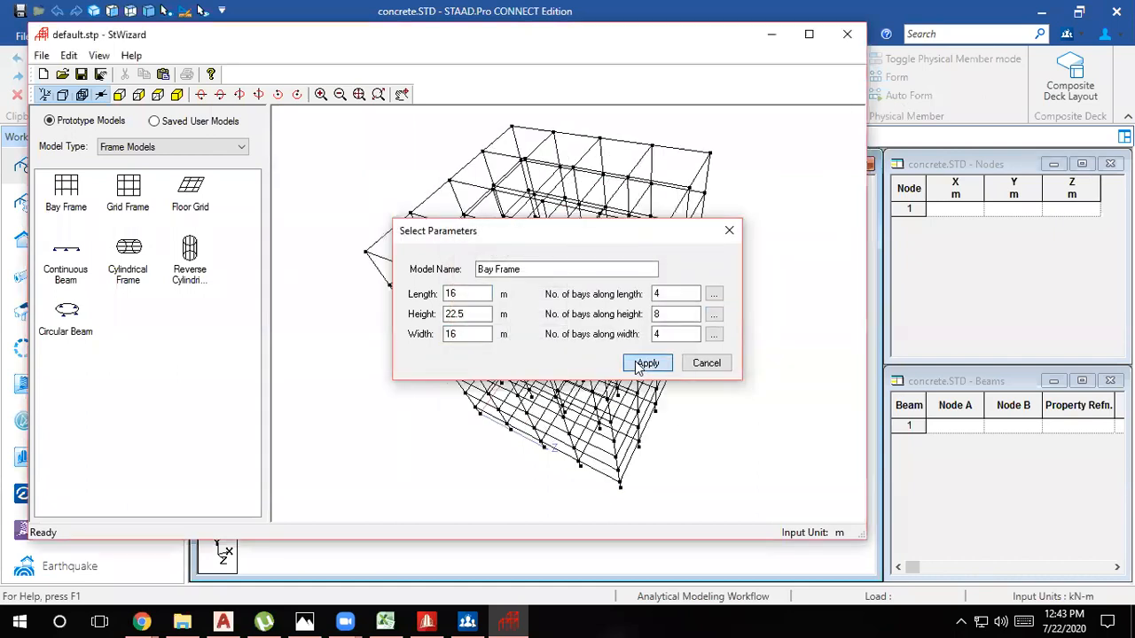
{"action": "left_click_drag", "start_coordinate": [637, 363], "coordinate": [704, 237]}
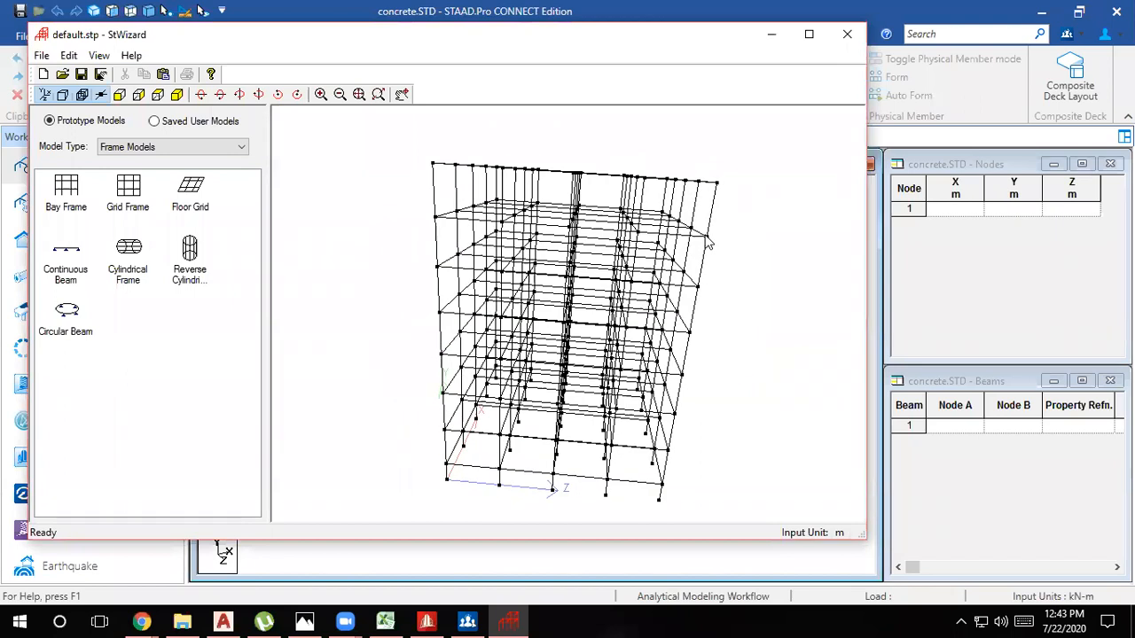
Close the Structure Wizard and transfer the generated bay frame into the concrete model
{"action": "left_click", "coordinate": [847, 35]}
{"action": "left_click", "coordinate": [620, 346]}
{"action": "left_click", "coordinate": [743, 301]}
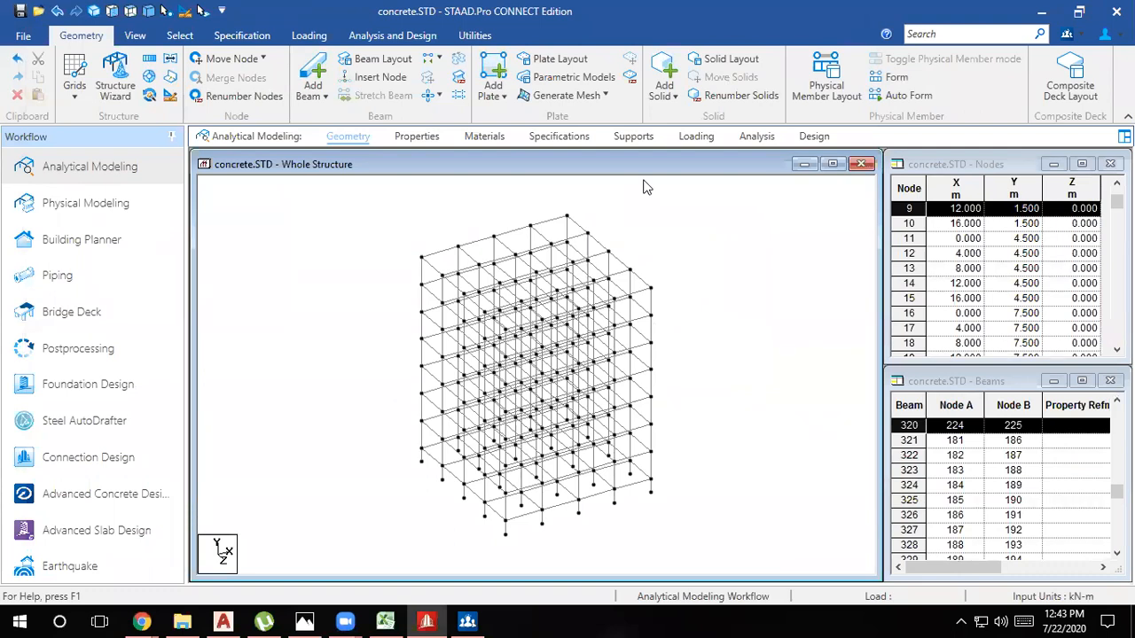
{"action": "left_click", "coordinate": [425, 621]}
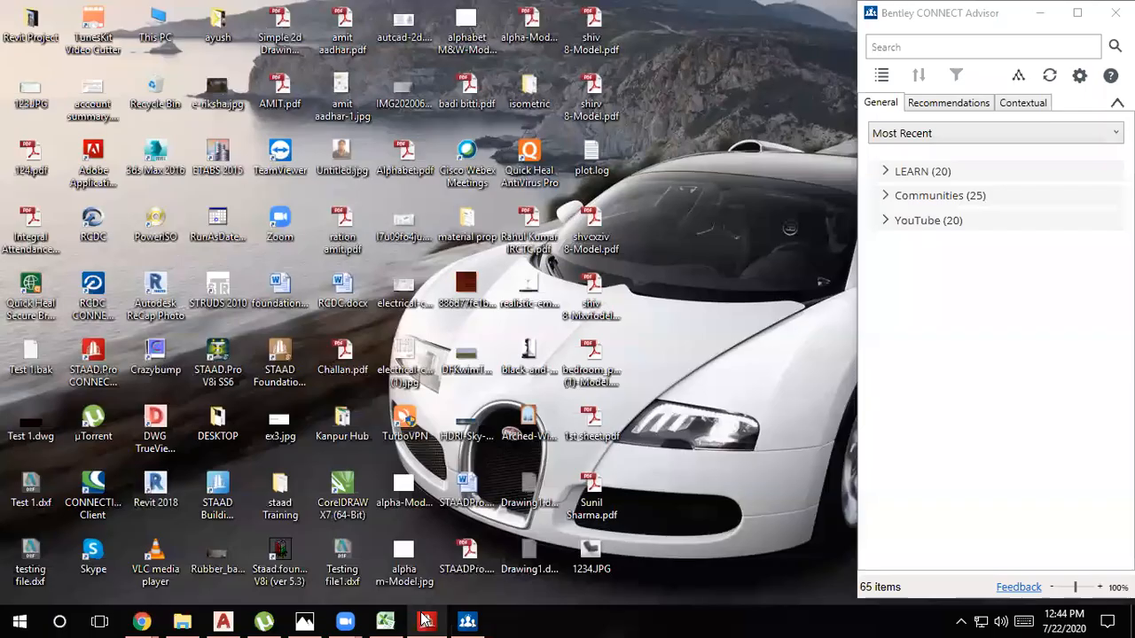
{"action": "left_click", "coordinate": [426, 620]}
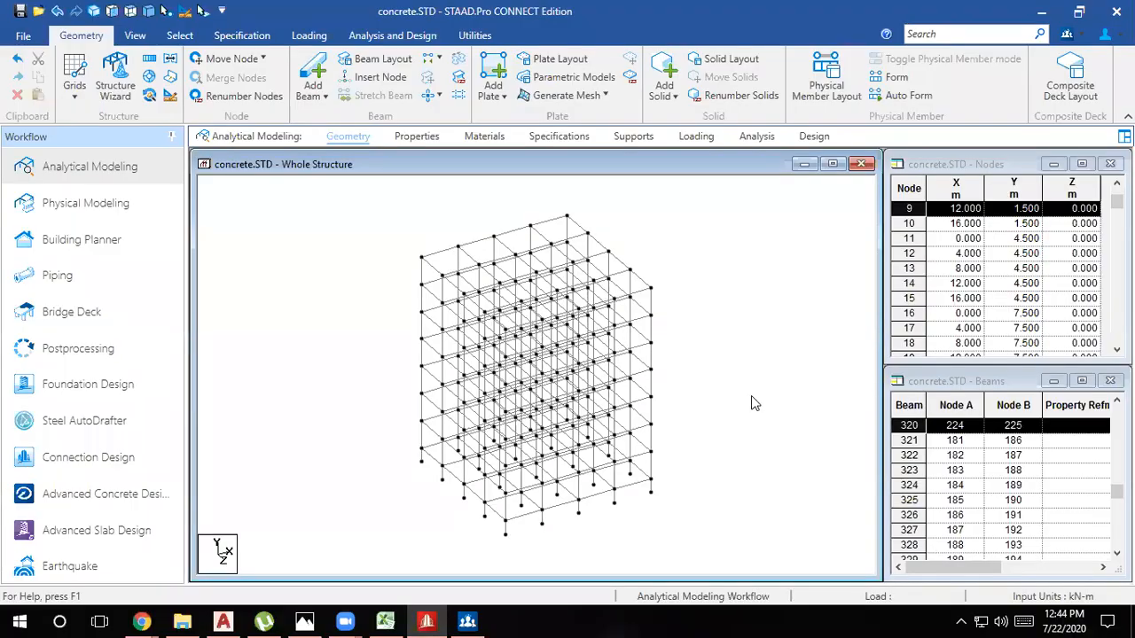
{"action": "left_click", "coordinate": [424, 621]}
{"action": "left_click", "coordinate": [423, 620]}
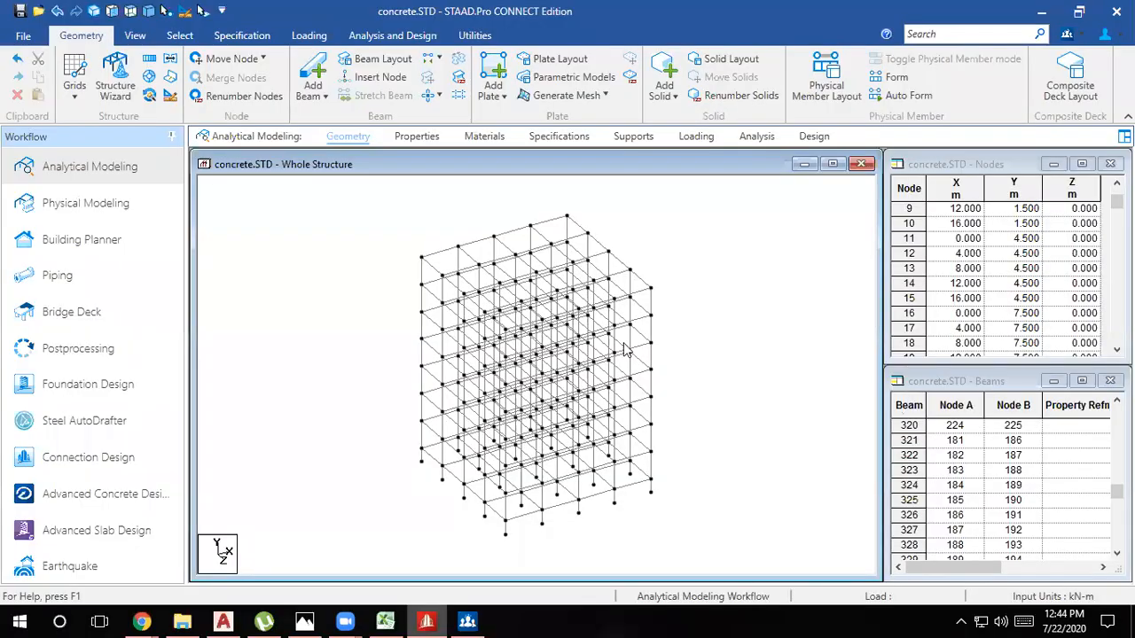
{"action": "scroll", "coordinate": [300, 300], "scroll_direction": "down", "scroll_amount": 3}
{"action": "scroll", "coordinate": [402, 381], "scroll_direction": "up", "scroll_amount": 4}
{"action": "middle_click_drag", "start_coordinate": [353, 377], "coordinate": [361, 323]}
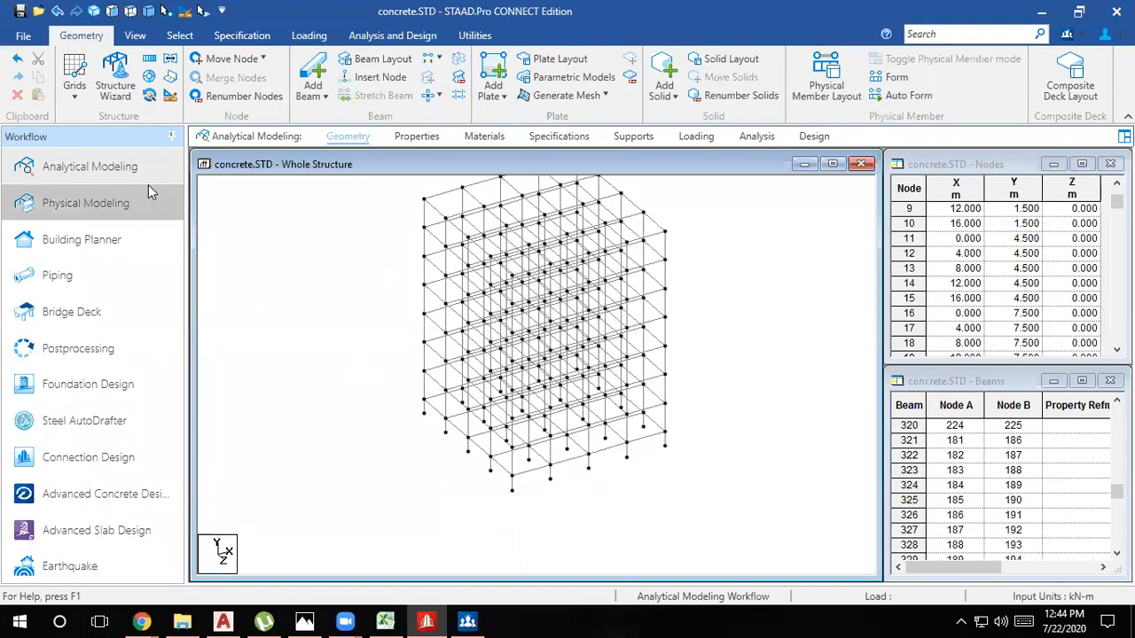
Define a rectangular concrete section with YD 0.23 m and ZD 0.23 m and add it to the section list
{"action": "left_click", "coordinate": [415, 136]}
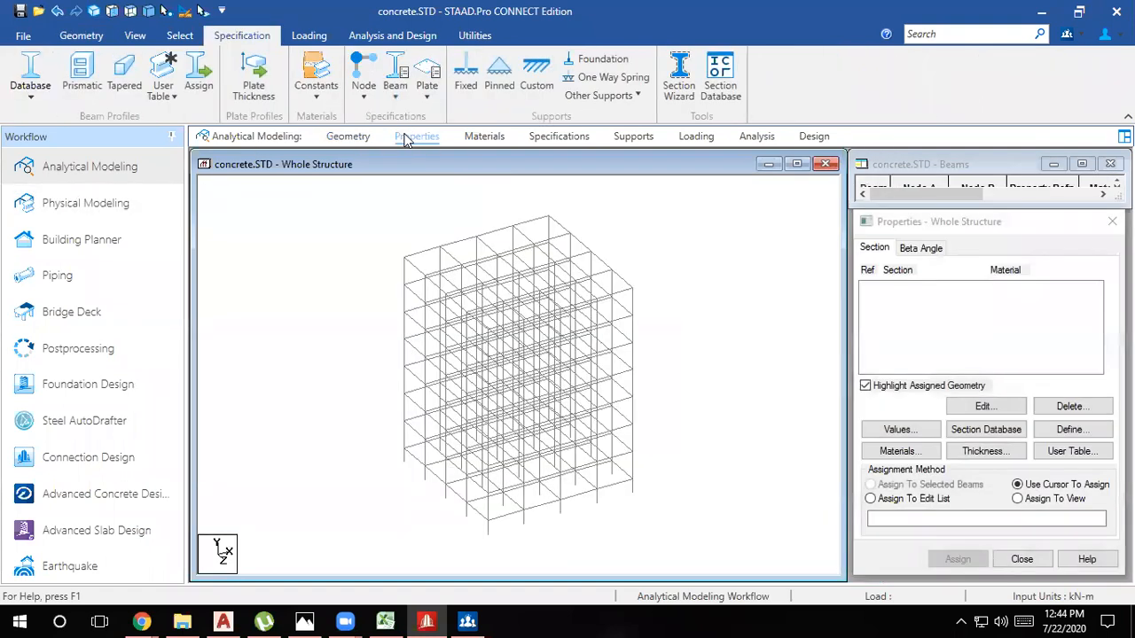
{"action": "left_click", "coordinate": [1070, 429]}
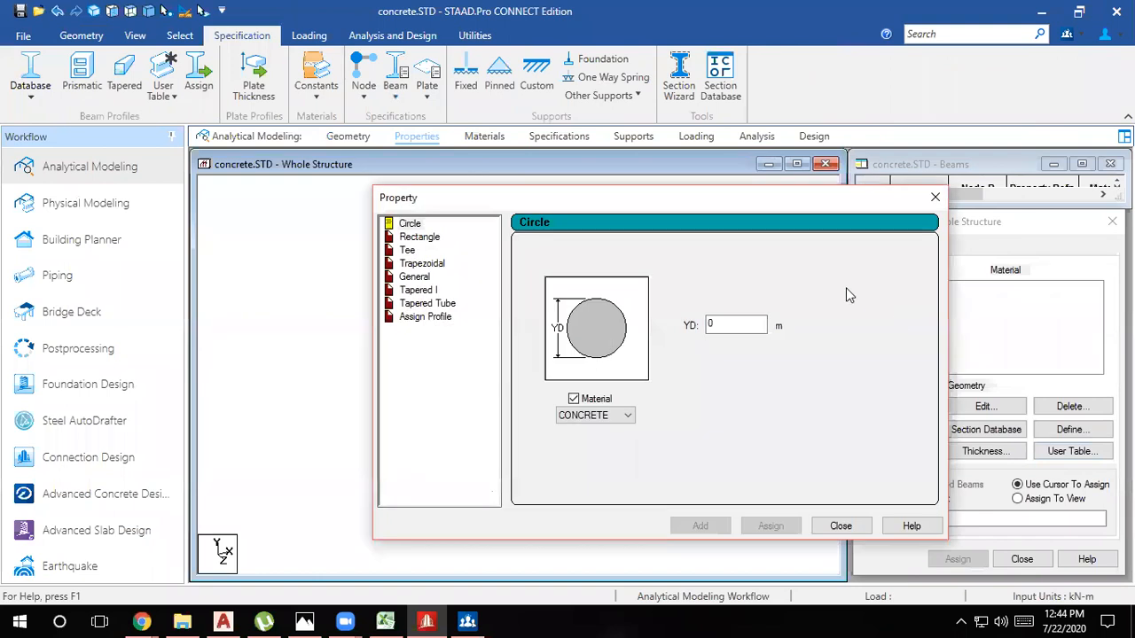
{"action": "left_click", "coordinate": [435, 237]}
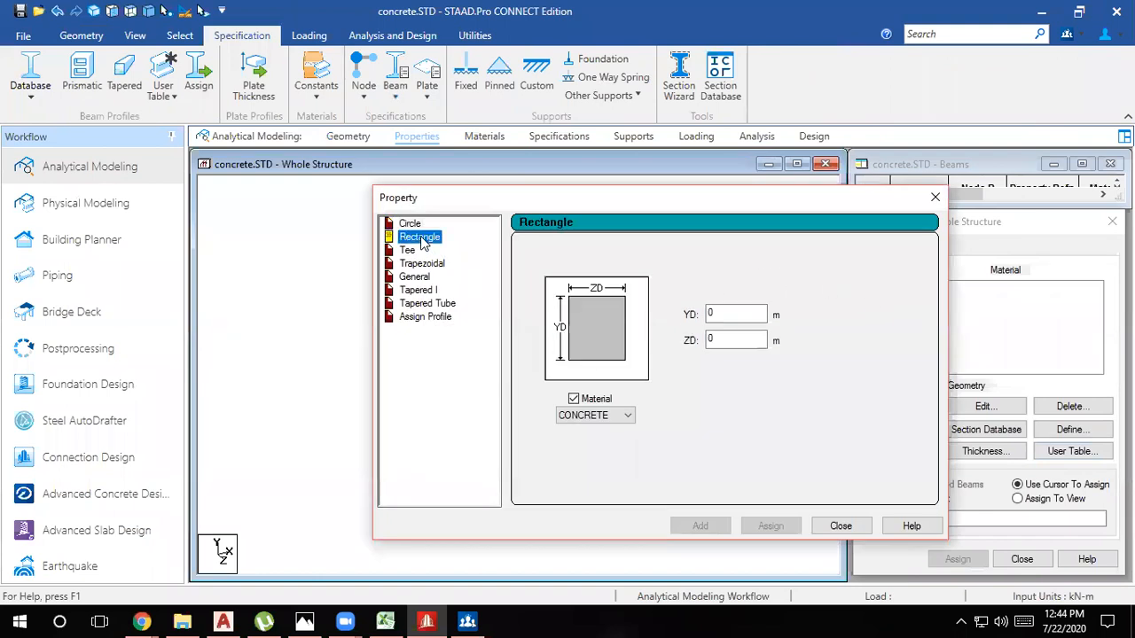
{"action": "double_click", "coordinate": [725, 314]}
{"action": "type", "text": ".2"}
{"action": "key", "text": "Tab"}
{"action": "type", "text": ".23"}
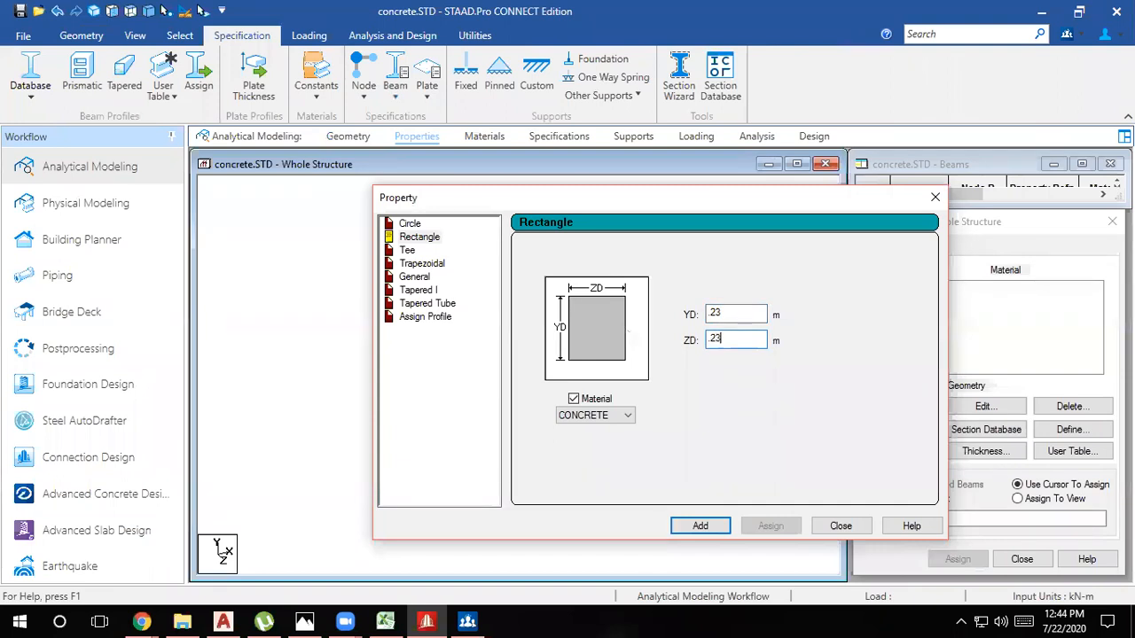
{"action": "key", "text": "Return"}
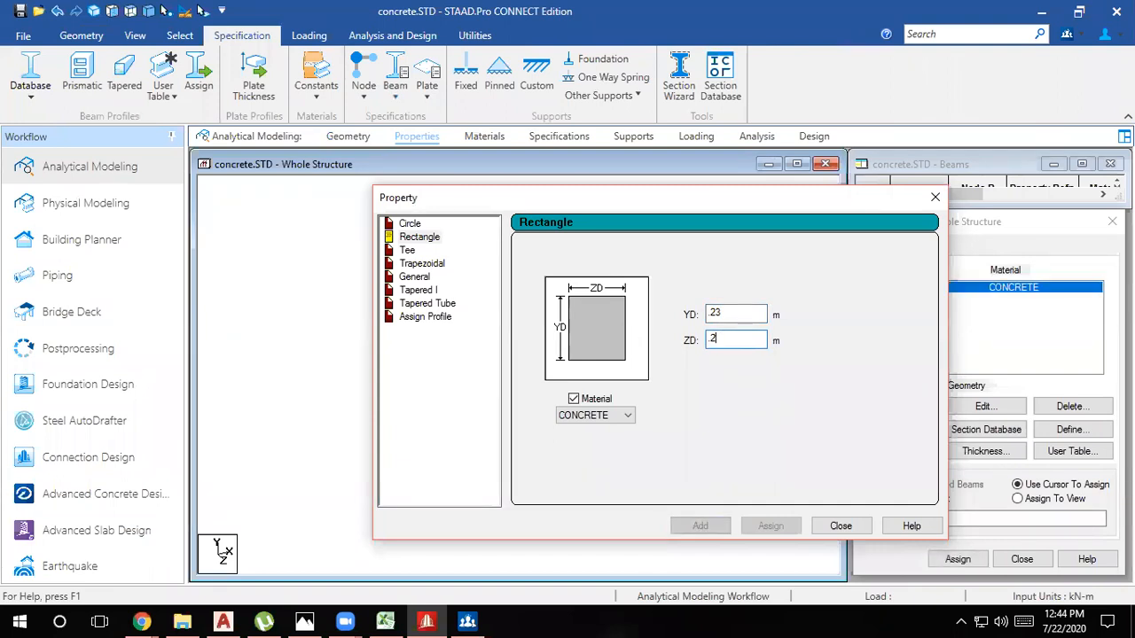
Add a second rectangular concrete section with YD 0.3 m and ZD 0.3 m and close the section definition
{"action": "key", "text": "BackSpace"}
{"action": "key", "text": "BackSpace"}
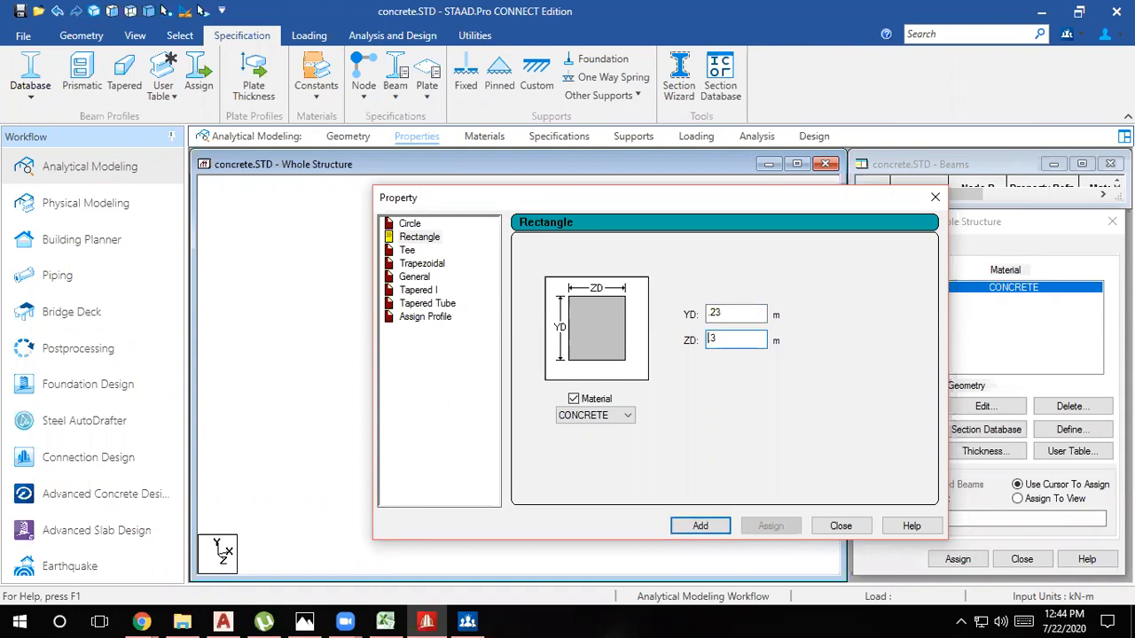
{"action": "left_click_drag", "start_coordinate": [731, 314], "coordinate": [376, 318]}
{"action": "key", "text": "BackSpace"}
{"action": "type", "text": ".3"}
{"action": "left_click", "coordinate": [701, 527]}
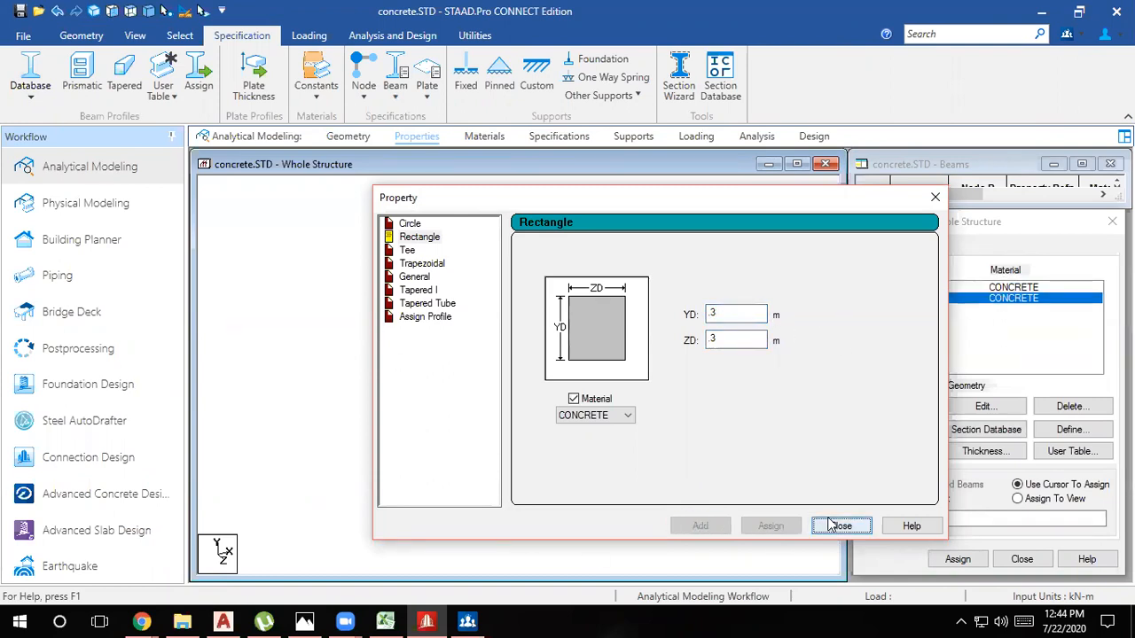
{"action": "left_click", "coordinate": [838, 526]}
Assign the 0.23x0.23 rectangular section to all horizontal beams parallel to the X and Z axes
{"action": "left_click", "coordinate": [936, 288]}
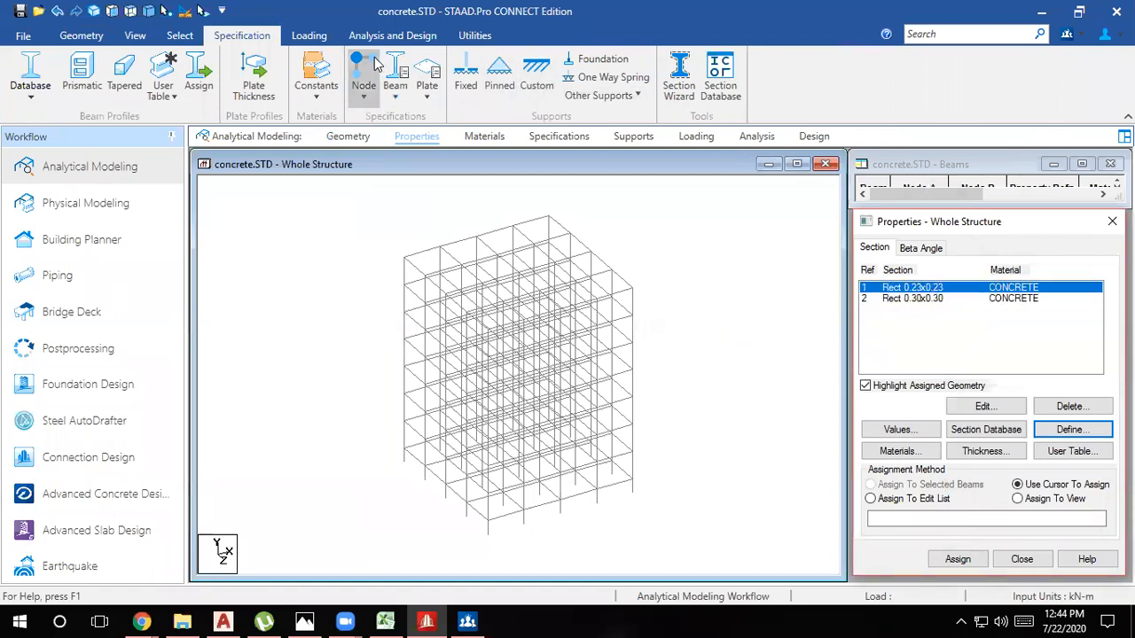
{"action": "left_click", "coordinate": [181, 37]}
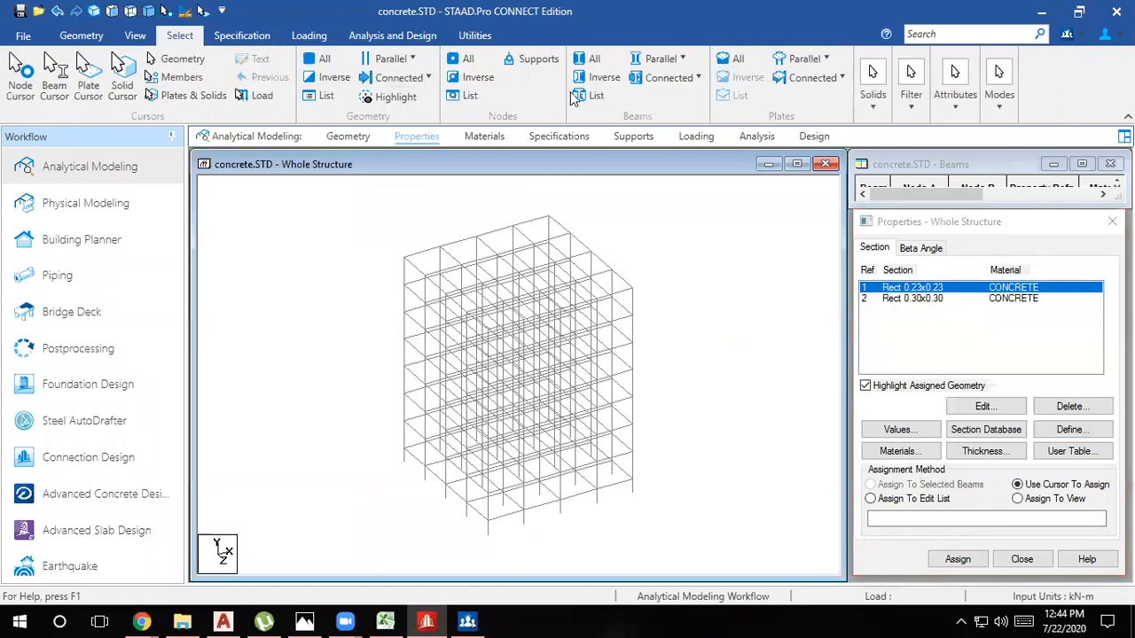
{"action": "left_click", "coordinate": [644, 71]}
{"action": "left_click", "coordinate": [661, 103]}
{"action": "left_click", "coordinate": [654, 66]}
{"action": "left_click", "coordinate": [660, 77]}
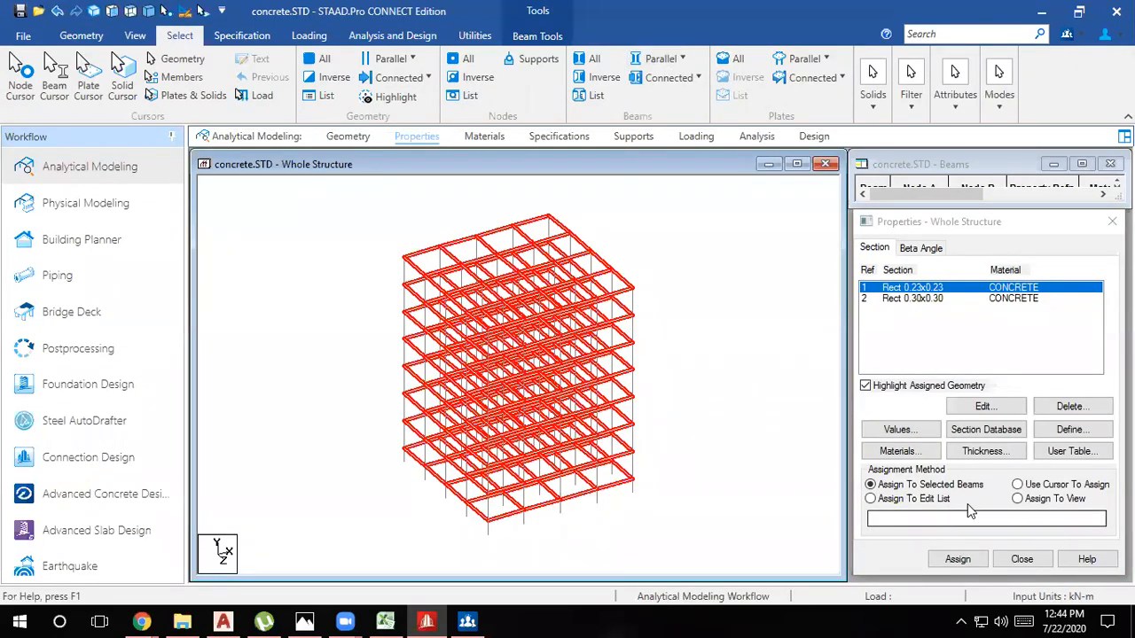
{"action": "left_click", "coordinate": [953, 559]}
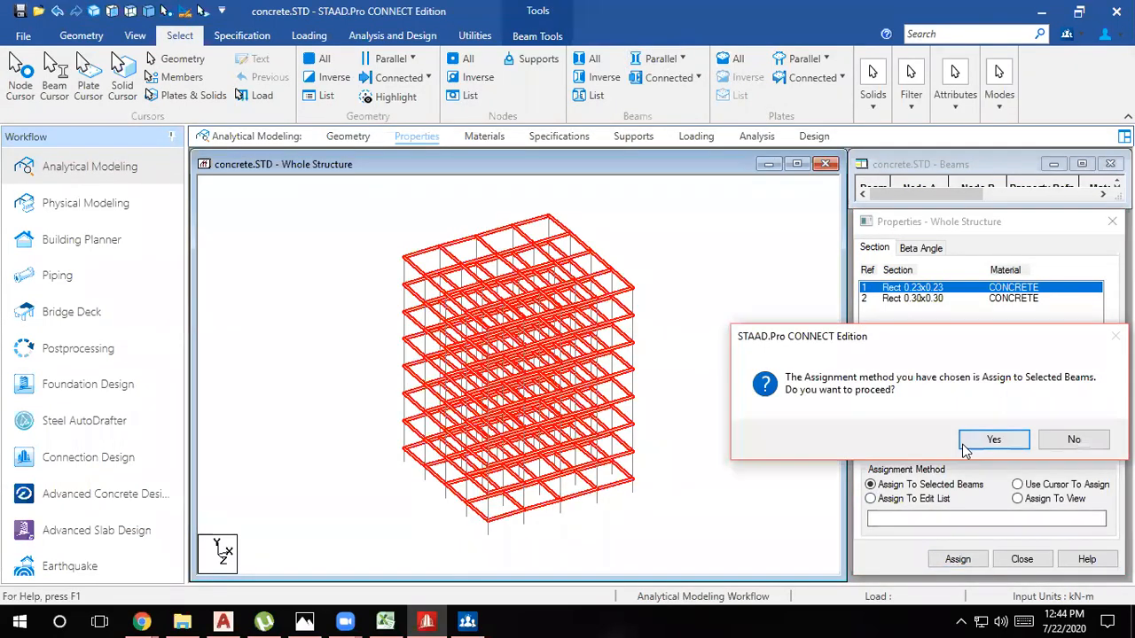
{"action": "left_click", "coordinate": [1002, 438]}
Assign the 0.30x0.30 rectangular section to all columns parallel to the Y axis and clear the selection
{"action": "left_click", "coordinate": [889, 299]}
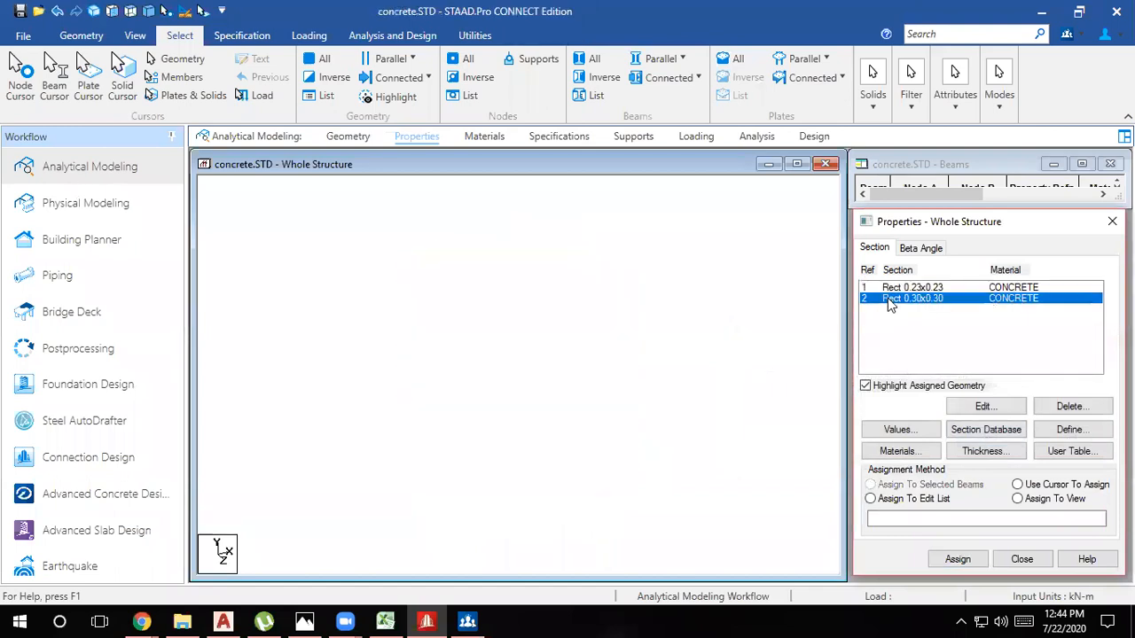
{"action": "left_click", "coordinate": [660, 59]}
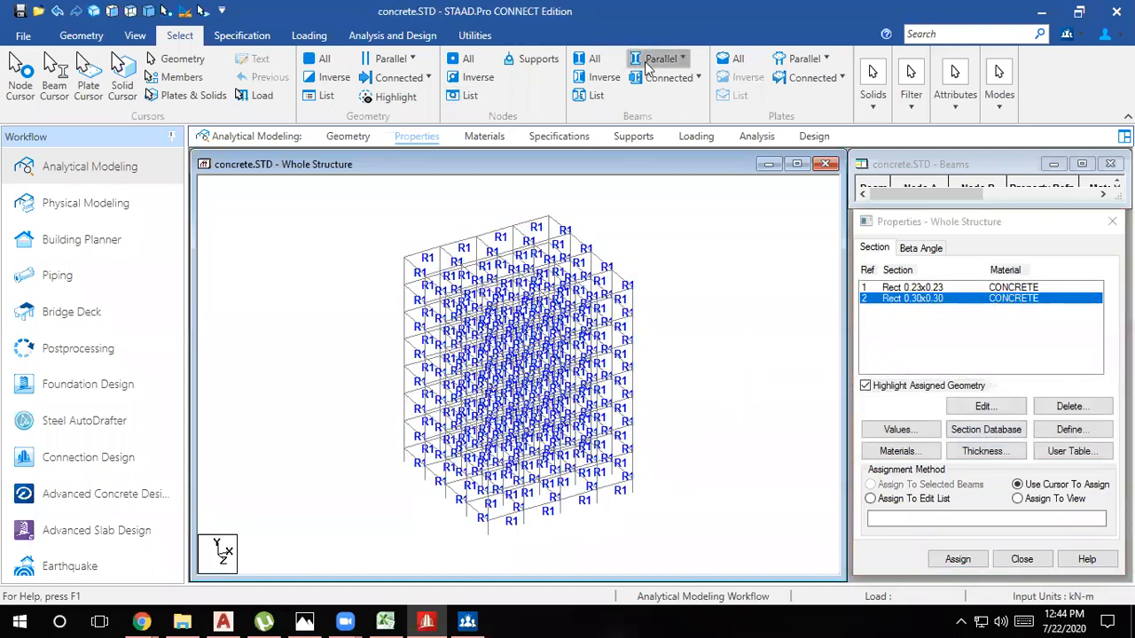
{"action": "left_click", "coordinate": [656, 106]}
{"action": "left_click", "coordinate": [958, 559]}
{"action": "left_click", "coordinate": [959, 437]}
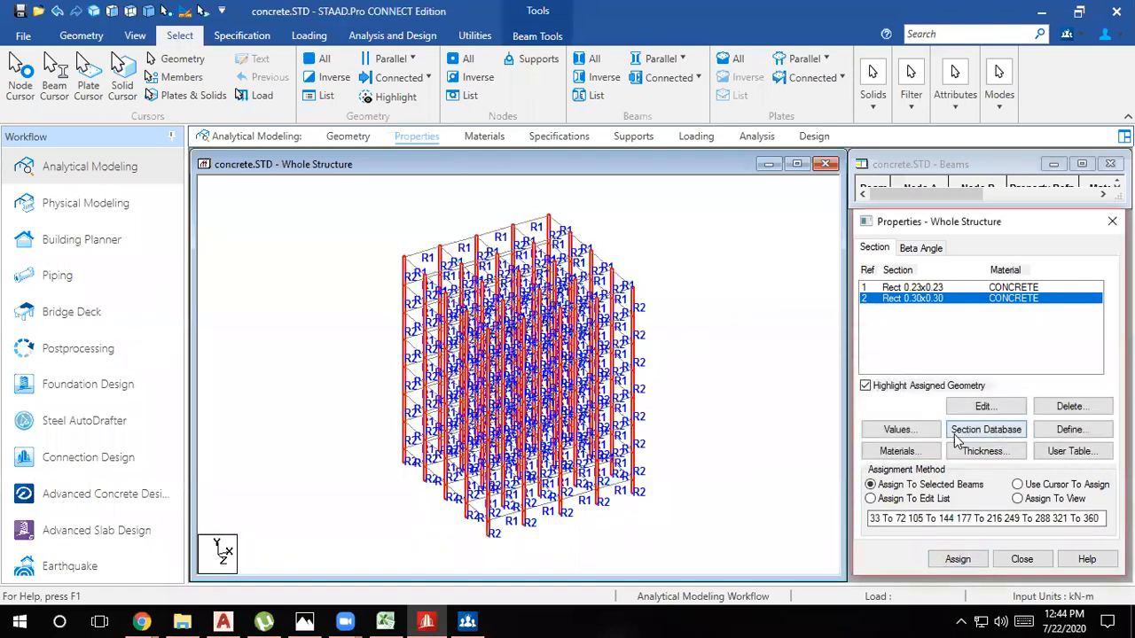
{"action": "left_click", "coordinate": [738, 344]}
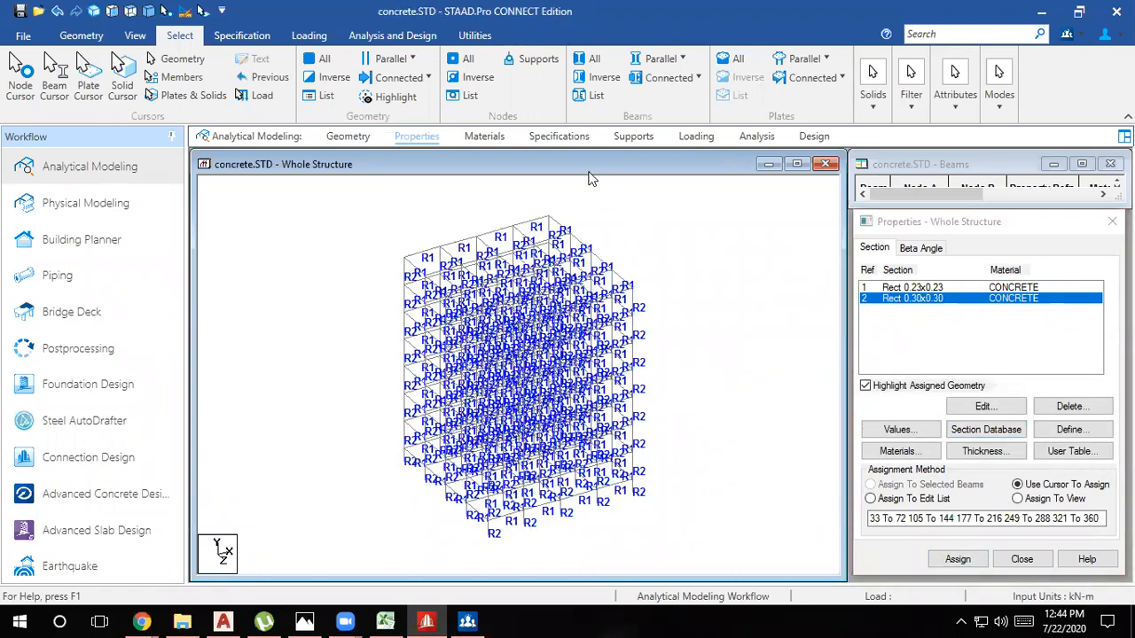
Create a fixed support definition for the structure
{"action": "left_click", "coordinate": [633, 136]}
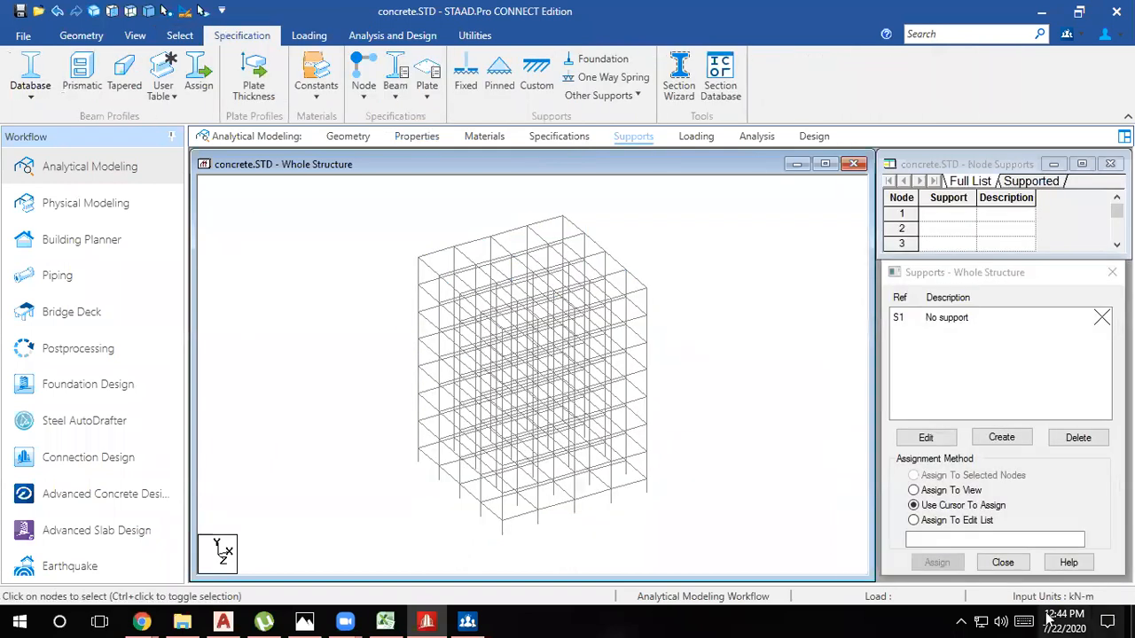
{"action": "left_click", "coordinate": [1001, 438]}
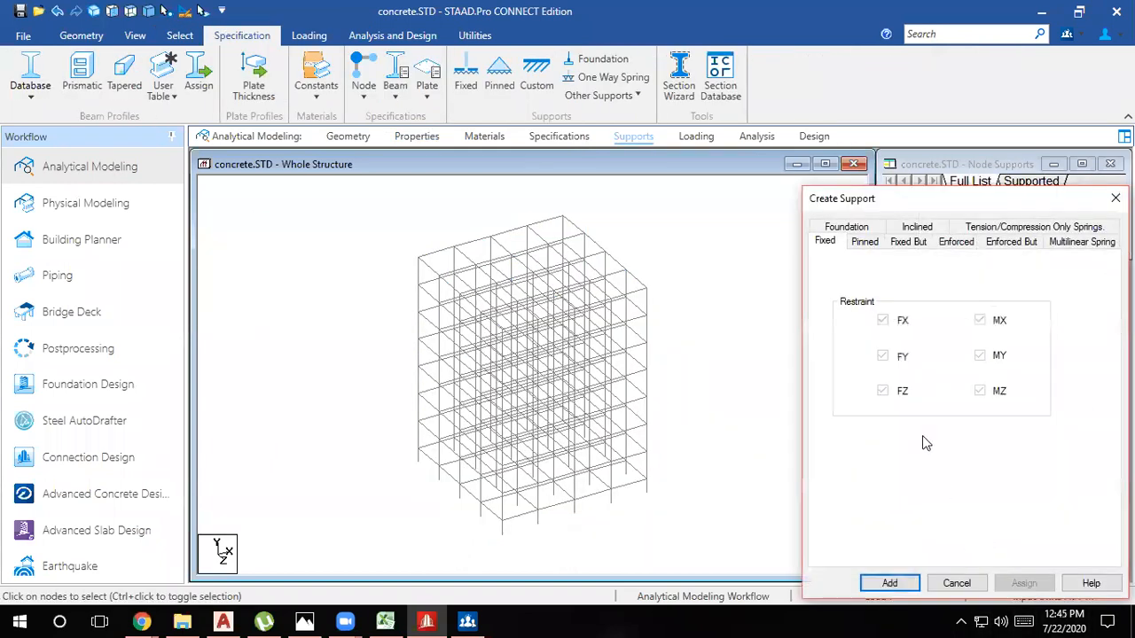
{"action": "left_click", "coordinate": [890, 582]}
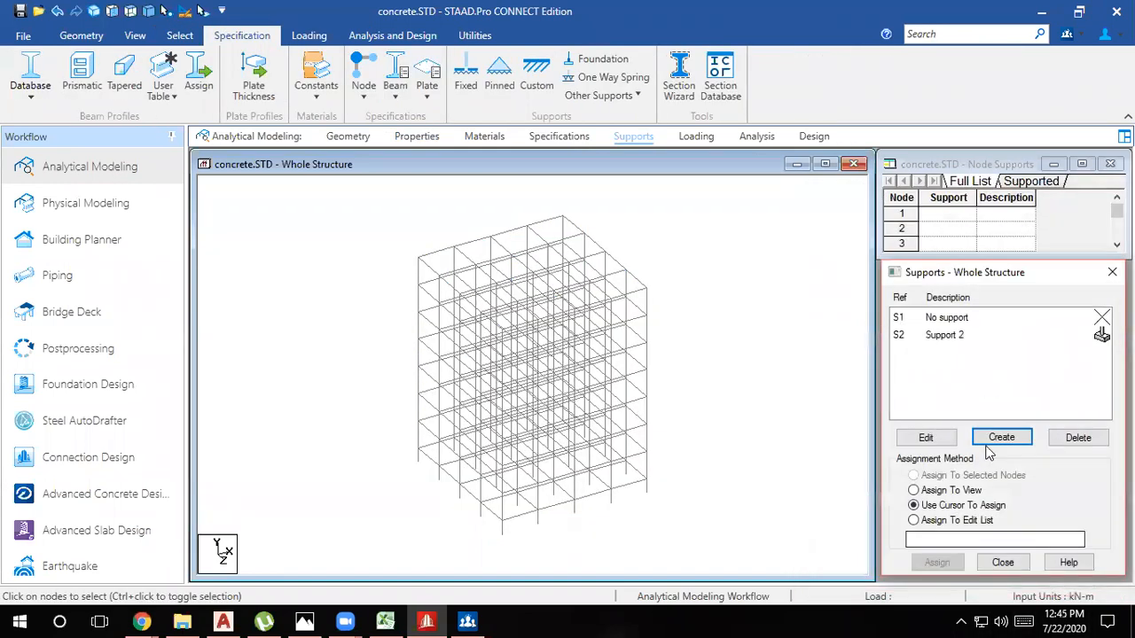
Assign the fixed support to all column base nodes, selecting them in the front view
{"action": "left_click", "coordinate": [929, 340]}
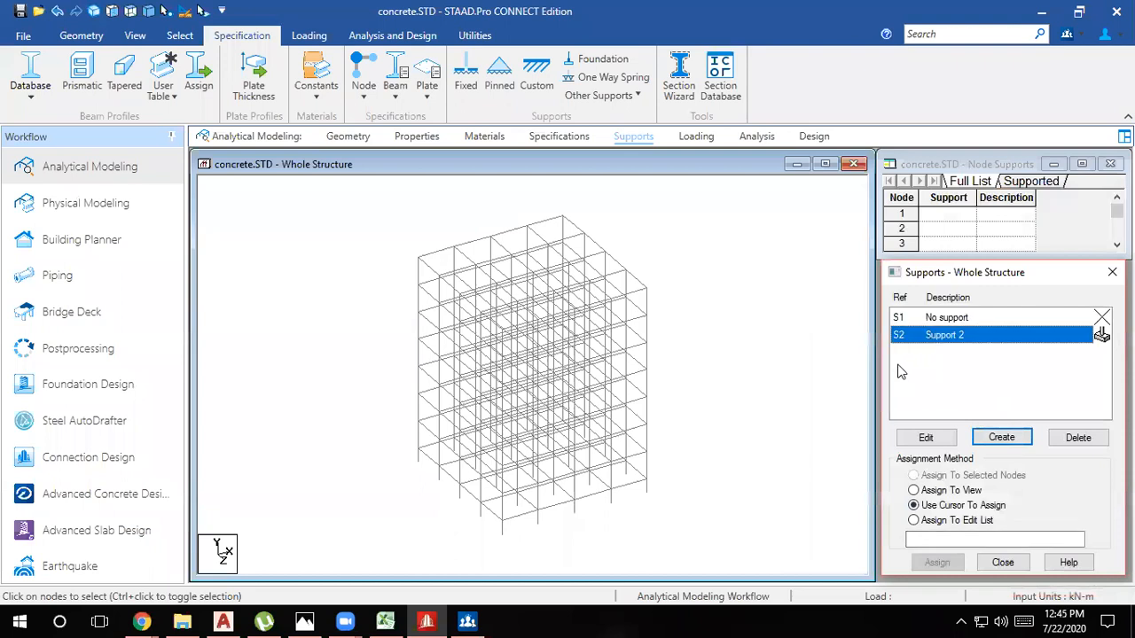
{"action": "left_click", "coordinate": [112, 11]}
{"action": "left_click_drag", "start_coordinate": [647, 502], "coordinate": [398, 500]}
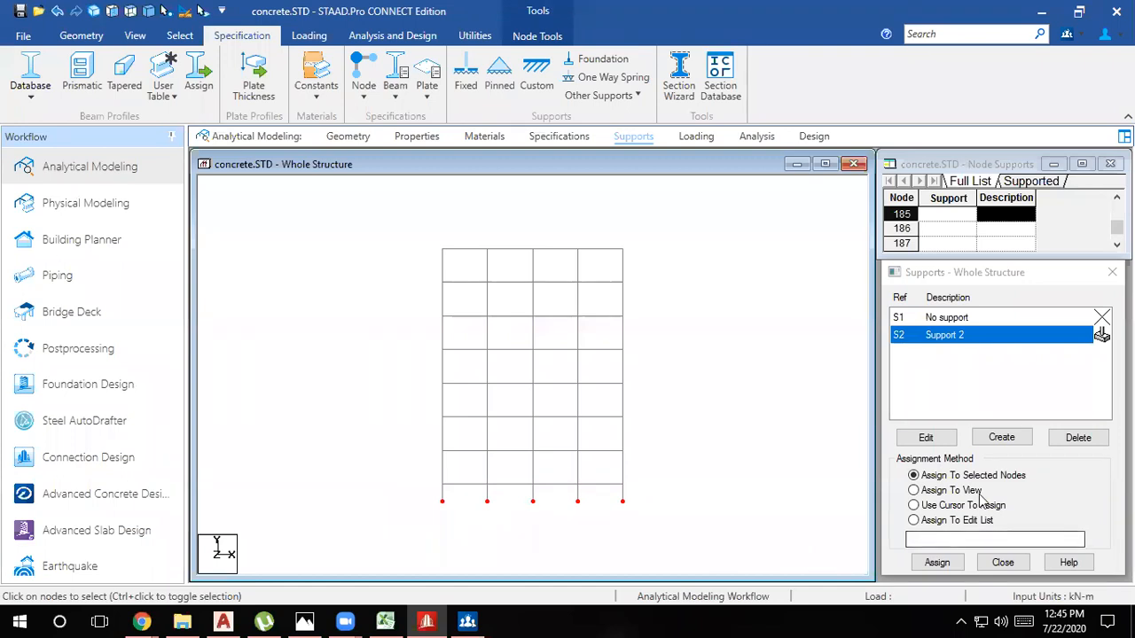
{"action": "left_click", "coordinate": [937, 562]}
{"action": "left_click", "coordinate": [990, 466]}
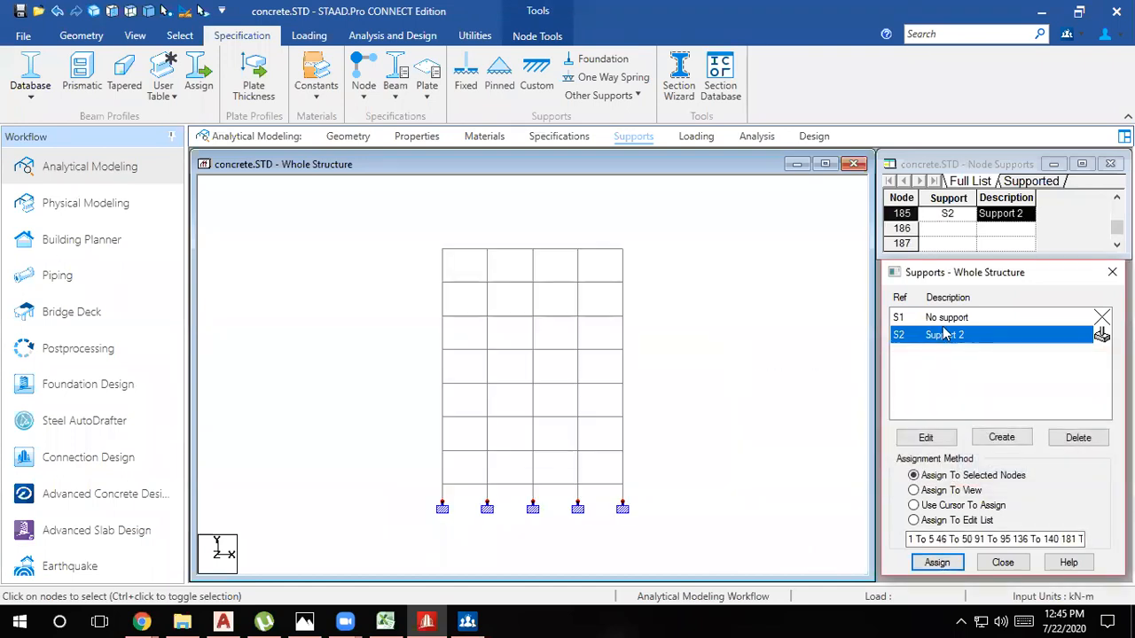
Add two primary load cases, giving the first one the Dead loading type
{"action": "left_click", "coordinate": [310, 35]}
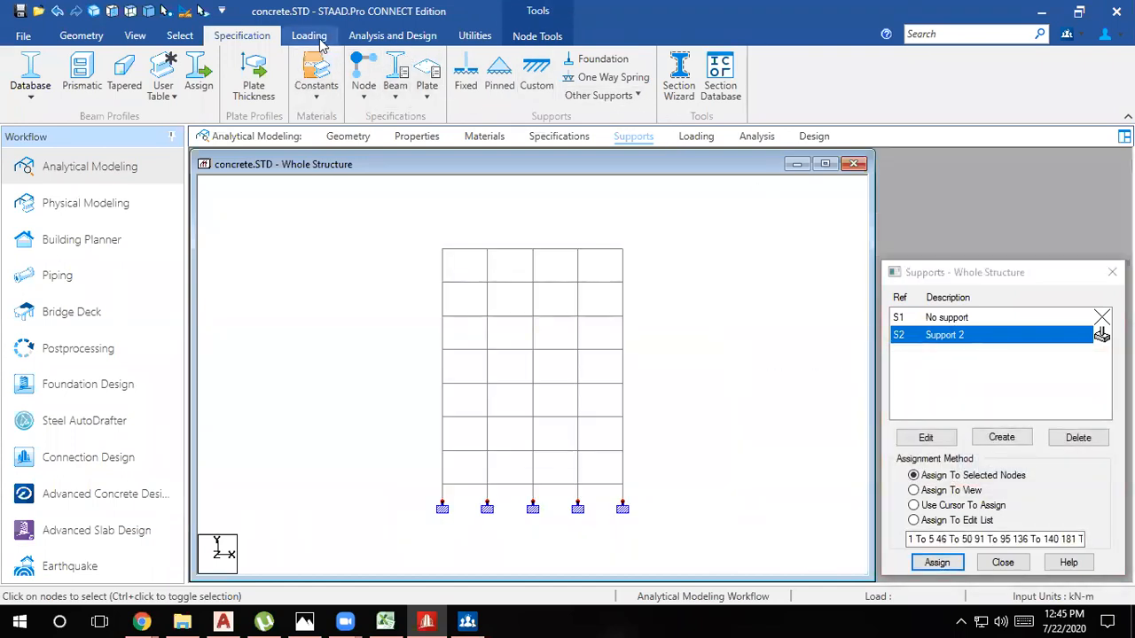
{"action": "left_click", "coordinate": [935, 206]}
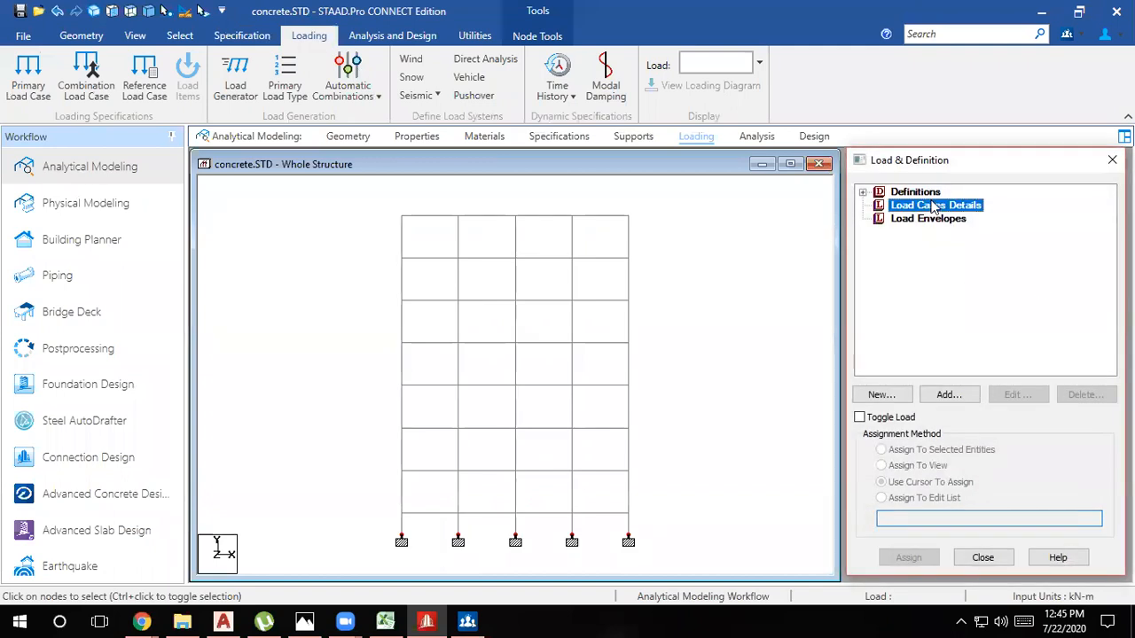
{"action": "left_click", "coordinate": [947, 395]}
{"action": "left_click", "coordinate": [761, 259]}
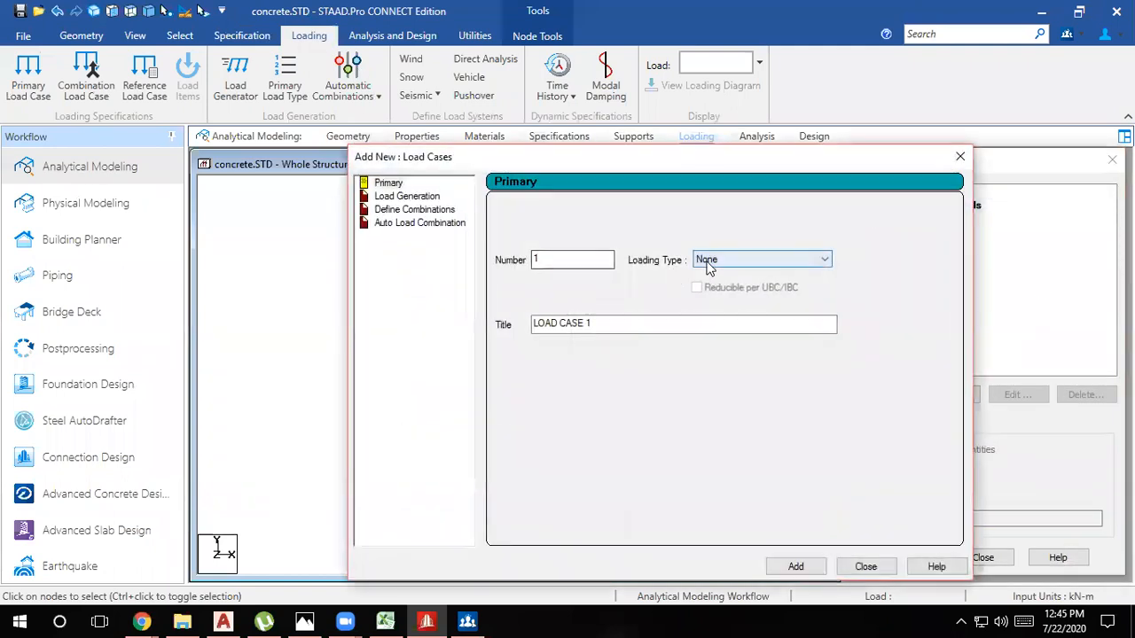
{"action": "left_click", "coordinate": [710, 271]}
{"action": "left_click", "coordinate": [795, 568]}
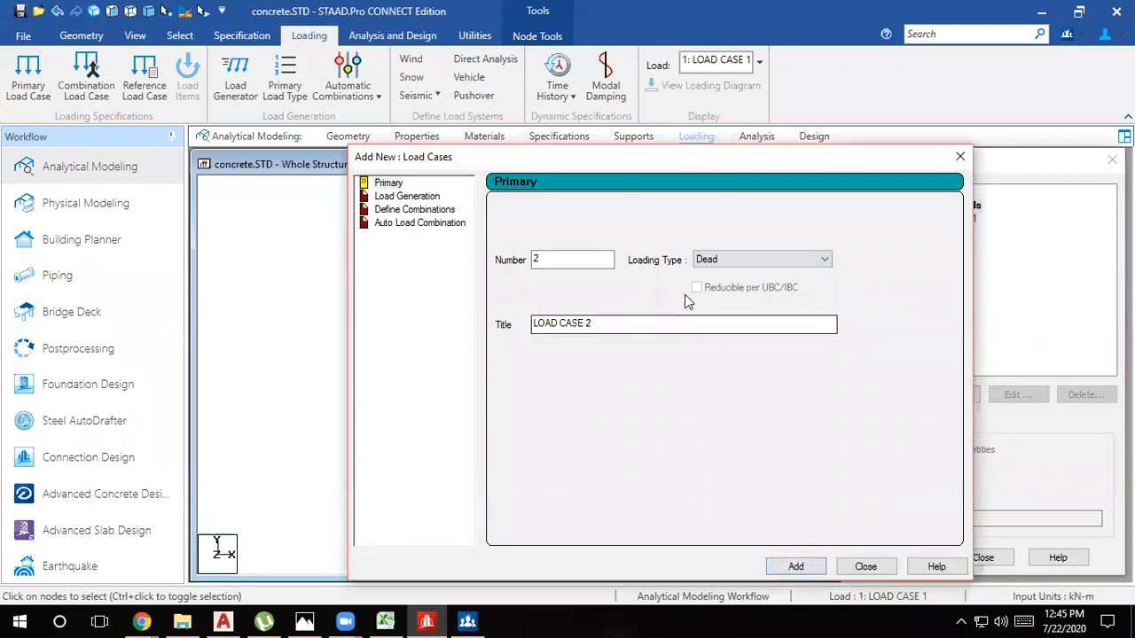
{"action": "left_click", "coordinate": [761, 259]}
{"action": "left_click", "coordinate": [718, 294]}
{"action": "left_click", "coordinate": [796, 567]}
{"action": "left_click", "coordinate": [866, 566]}
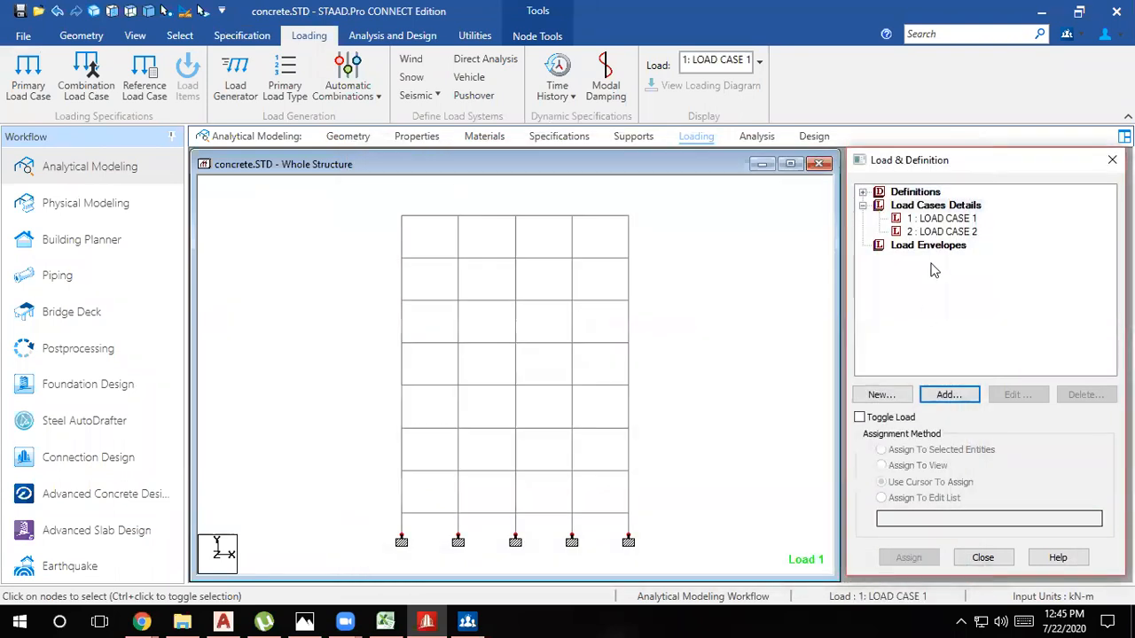
Add a selfweight load in Y with factor -1 to load case 1 and assign it to the whole view
{"action": "left_click", "coordinate": [957, 219]}
{"action": "left_click", "coordinate": [948, 394]}
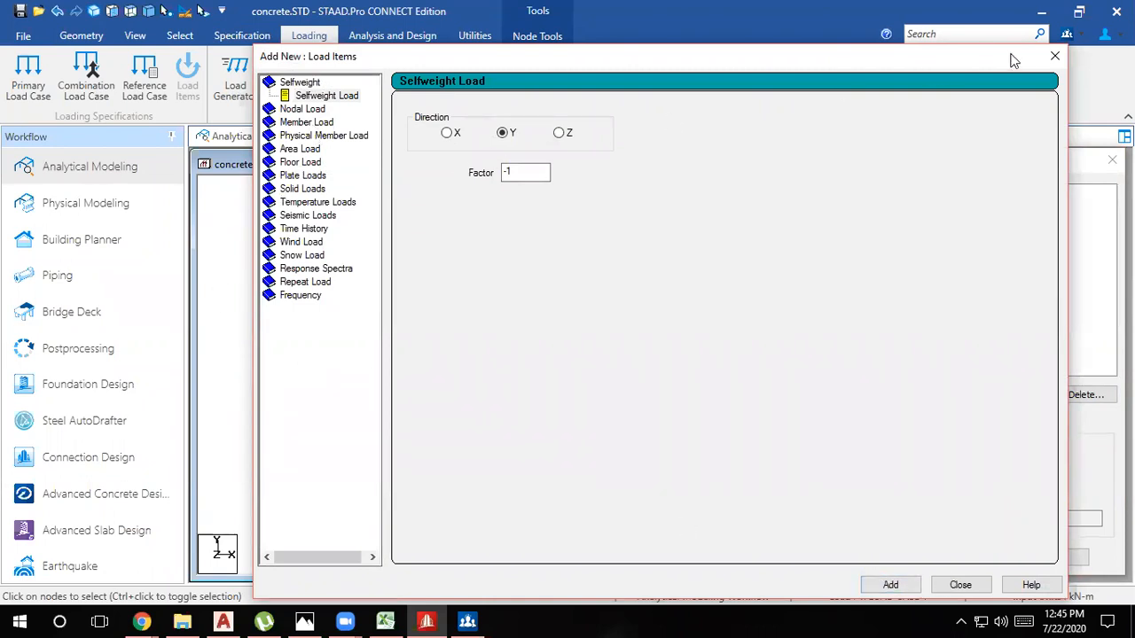
{"action": "left_click", "coordinate": [1054, 56]}
{"action": "left_click", "coordinate": [940, 232]}
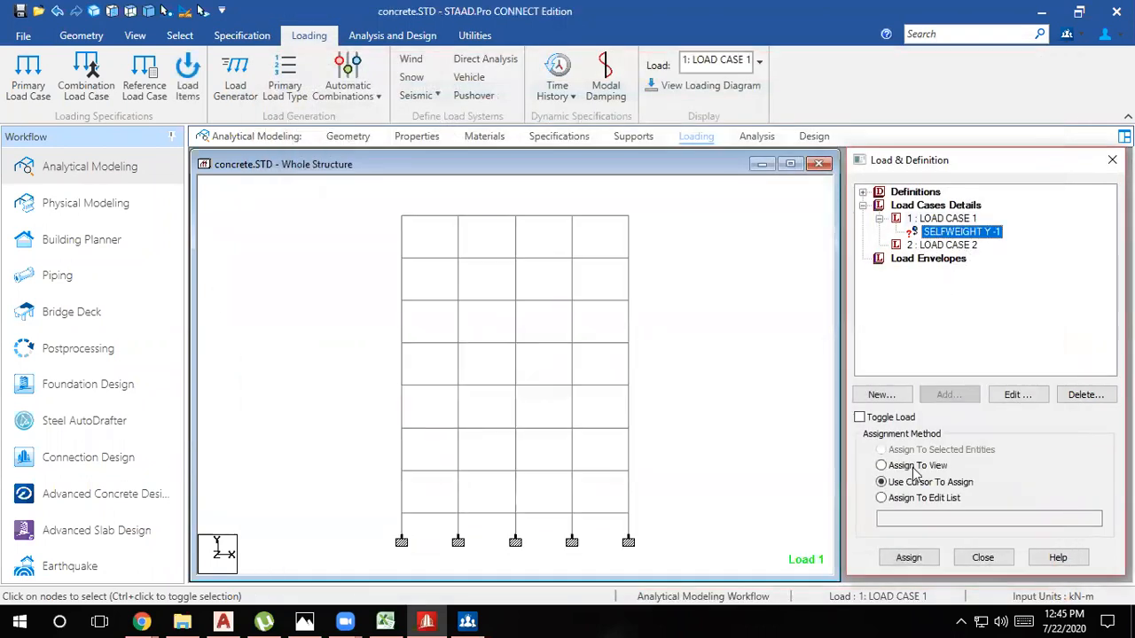
{"action": "left_click", "coordinate": [916, 467]}
{"action": "left_click", "coordinate": [909, 563]}
{"action": "left_click", "coordinate": [993, 405]}
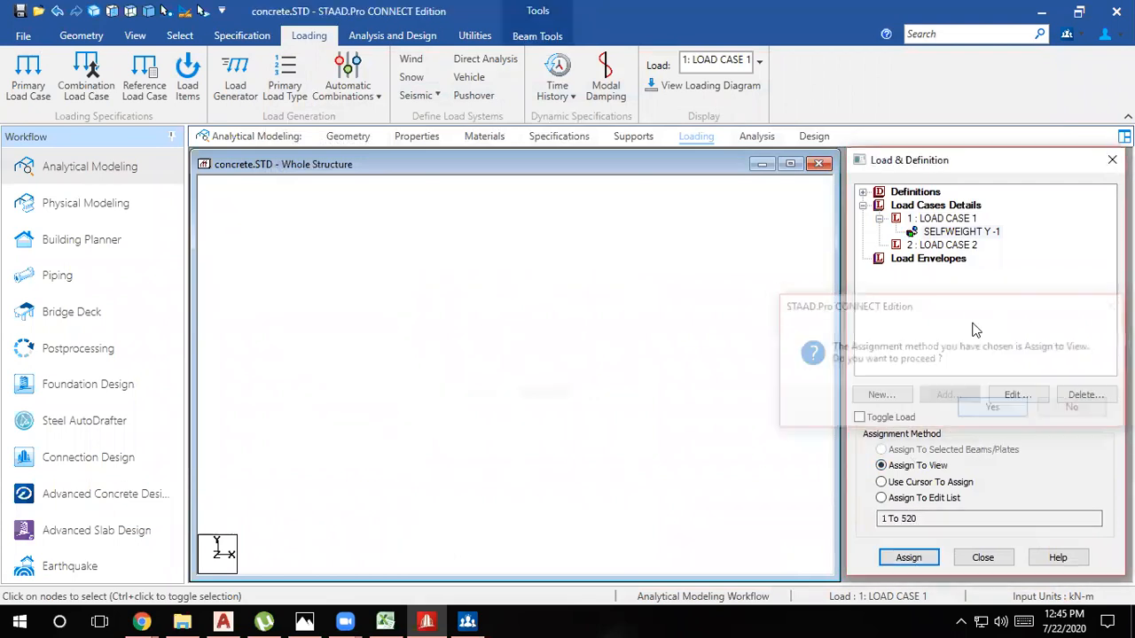
Add a uniform force member load of -13 kN/m in the GY direction to load case 1
{"action": "left_click", "coordinate": [942, 219]}
{"action": "left_click", "coordinate": [947, 395]}
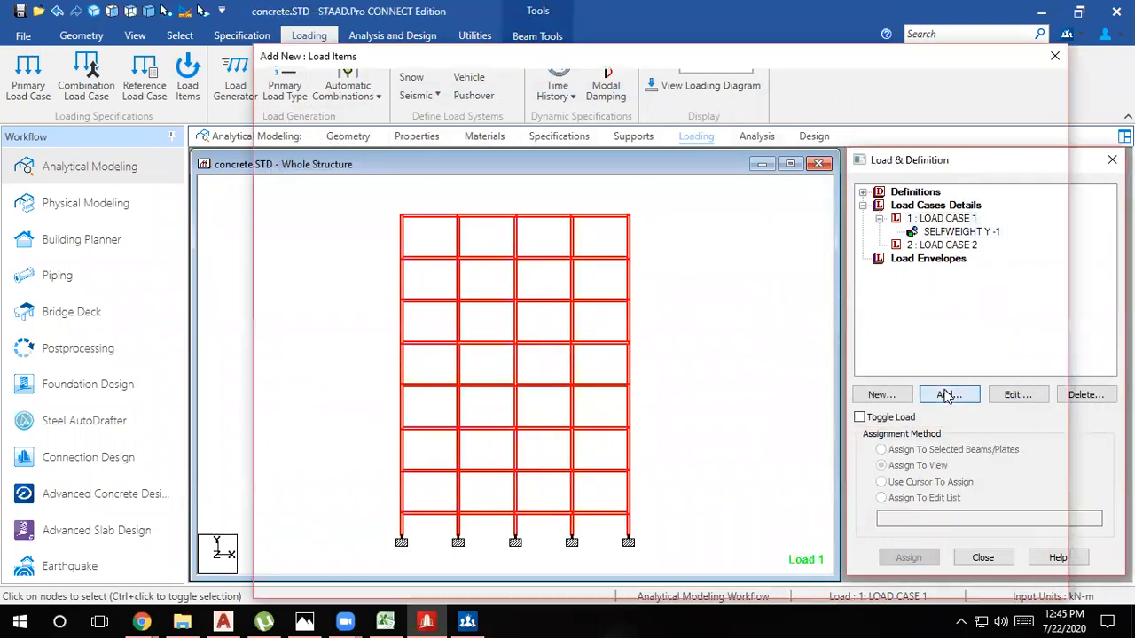
{"action": "left_click", "coordinate": [312, 124]}
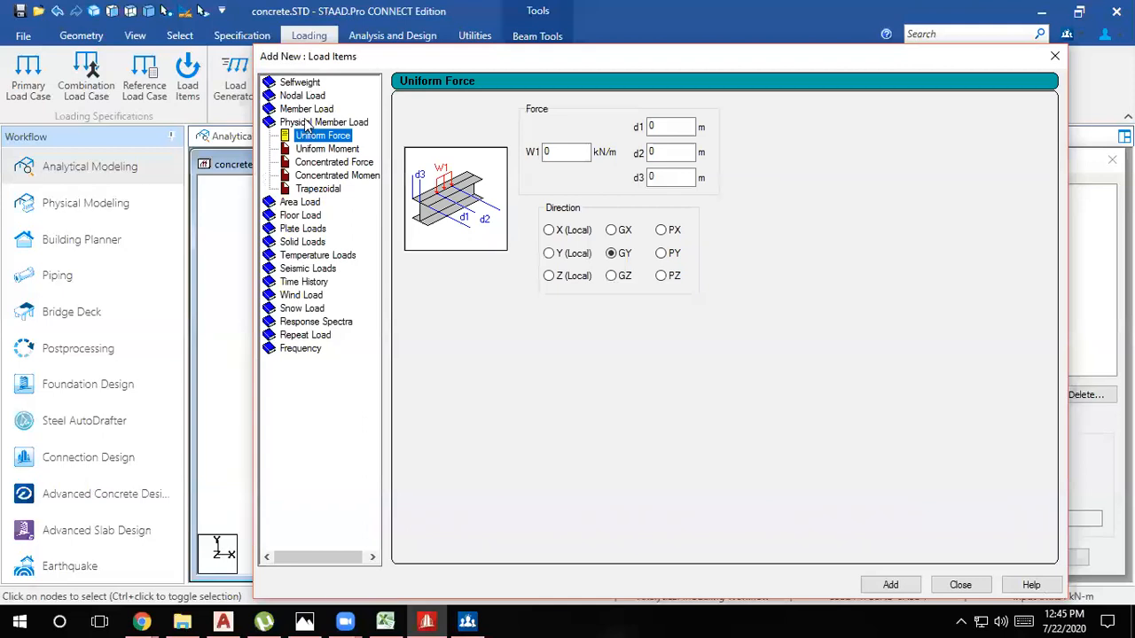
{"action": "left_click", "coordinate": [306, 110]}
{"action": "double_click", "coordinate": [552, 156]}
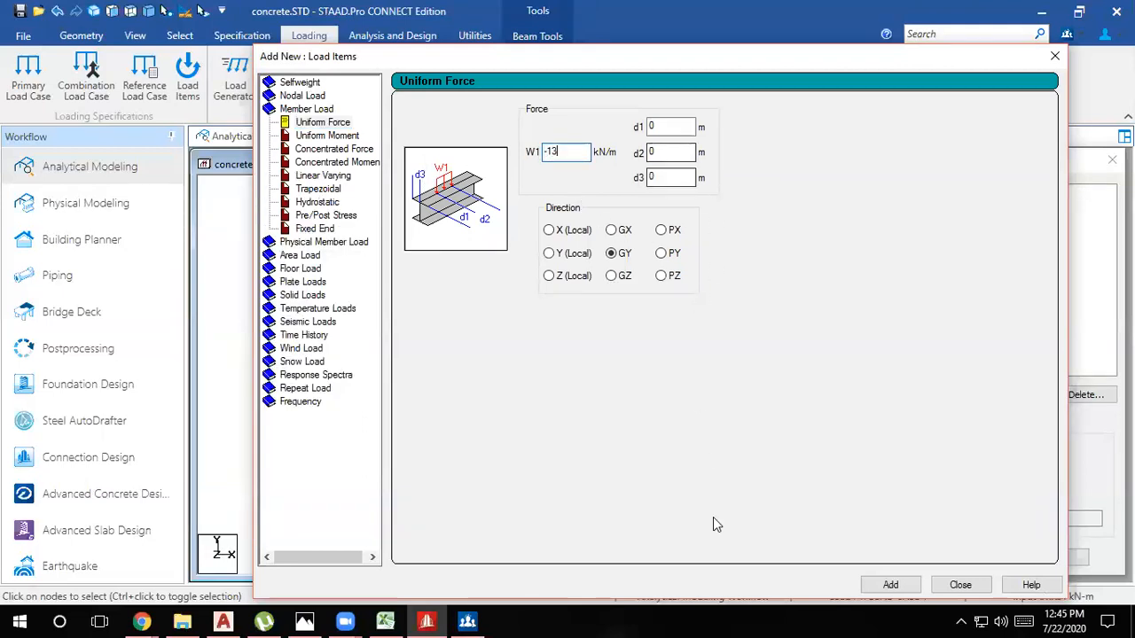
{"action": "left_click", "coordinate": [890, 585]}
{"action": "left_click", "coordinate": [960, 586]}
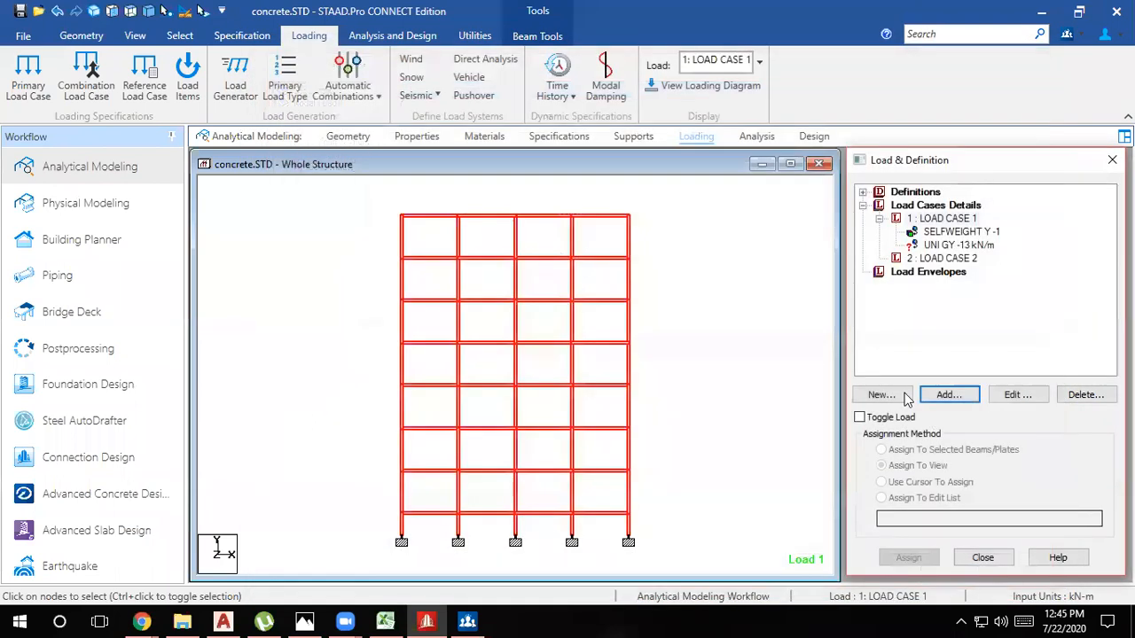
Assign the -13 kN/m uniform member load to all beams parallel to X and Z, leaving out the columns
{"action": "left_click", "coordinate": [730, 333]}
{"action": "left_click", "coordinate": [975, 247]}
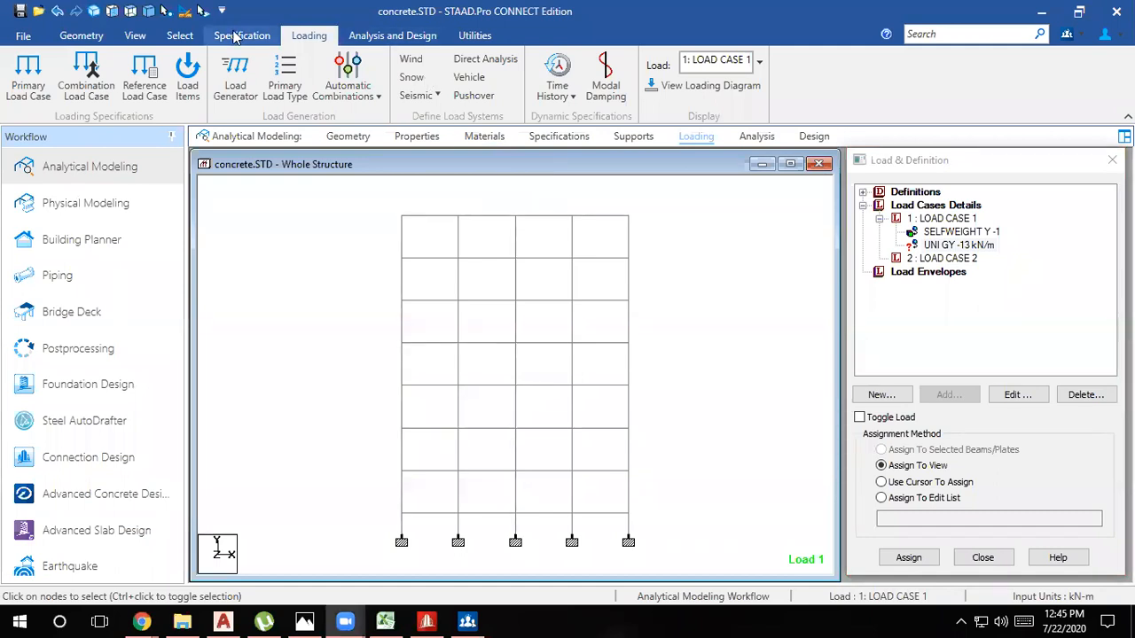
{"action": "left_click", "coordinate": [193, 35]}
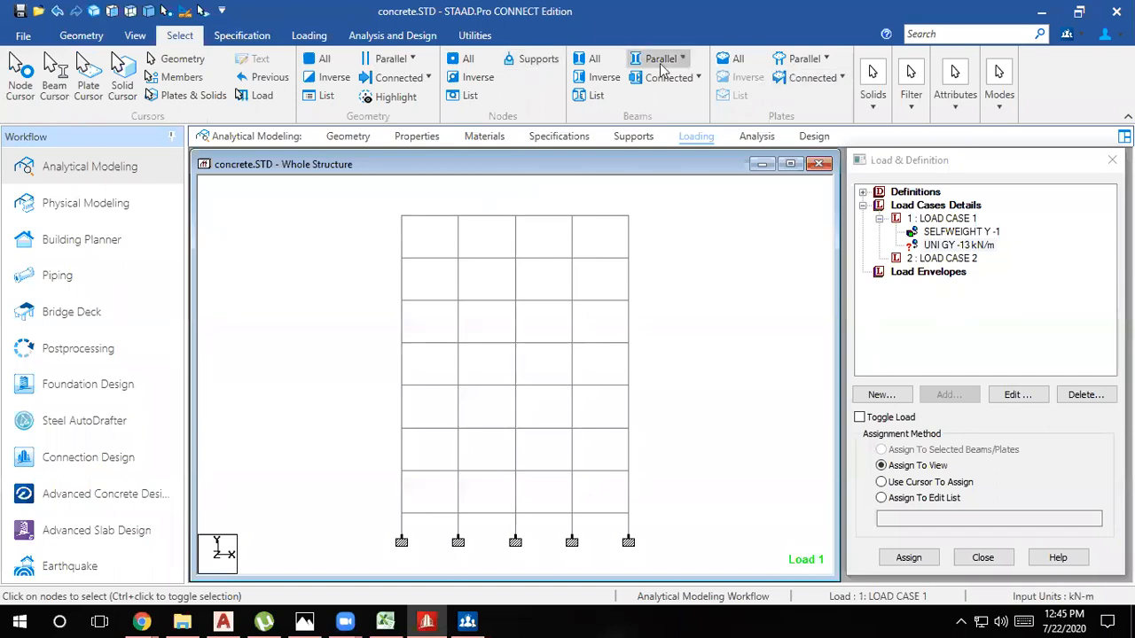
{"action": "left_click", "coordinate": [661, 62]}
{"action": "left_click", "coordinate": [661, 79]}
{"action": "left_click", "coordinate": [661, 59]}
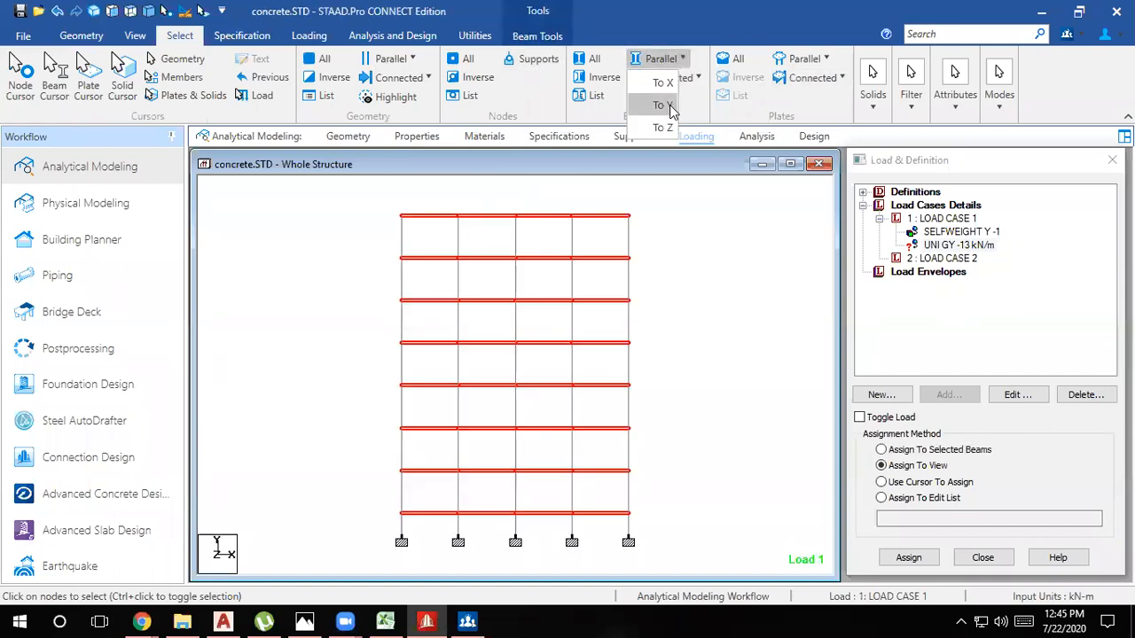
{"action": "left_click", "coordinate": [663, 129]}
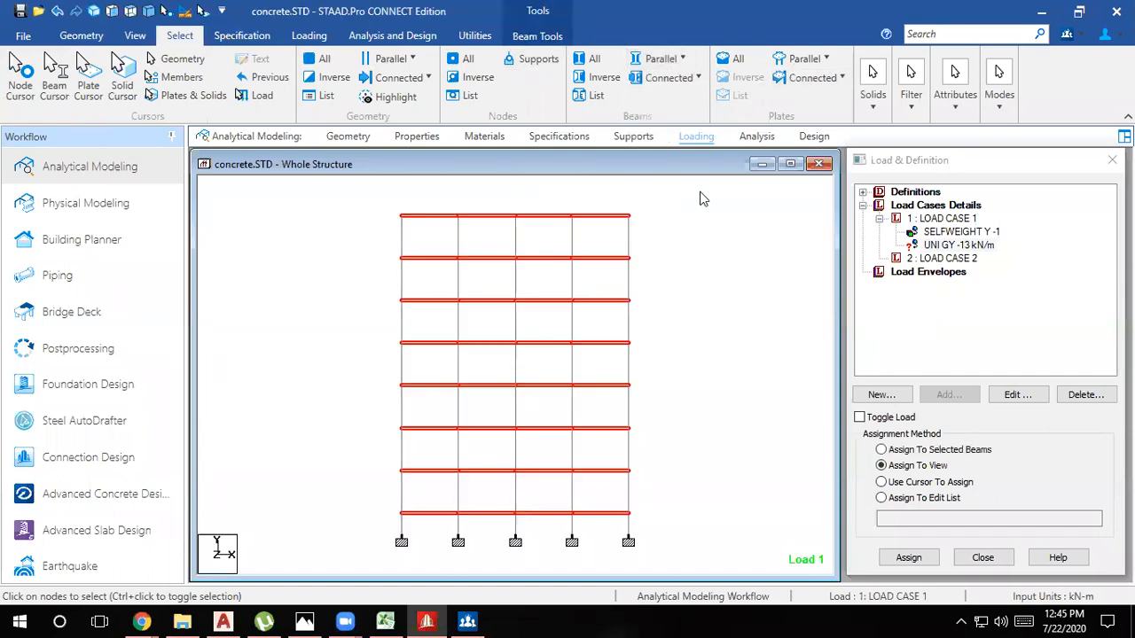
{"action": "left_click", "coordinate": [926, 450]}
{"action": "left_click", "coordinate": [916, 563]}
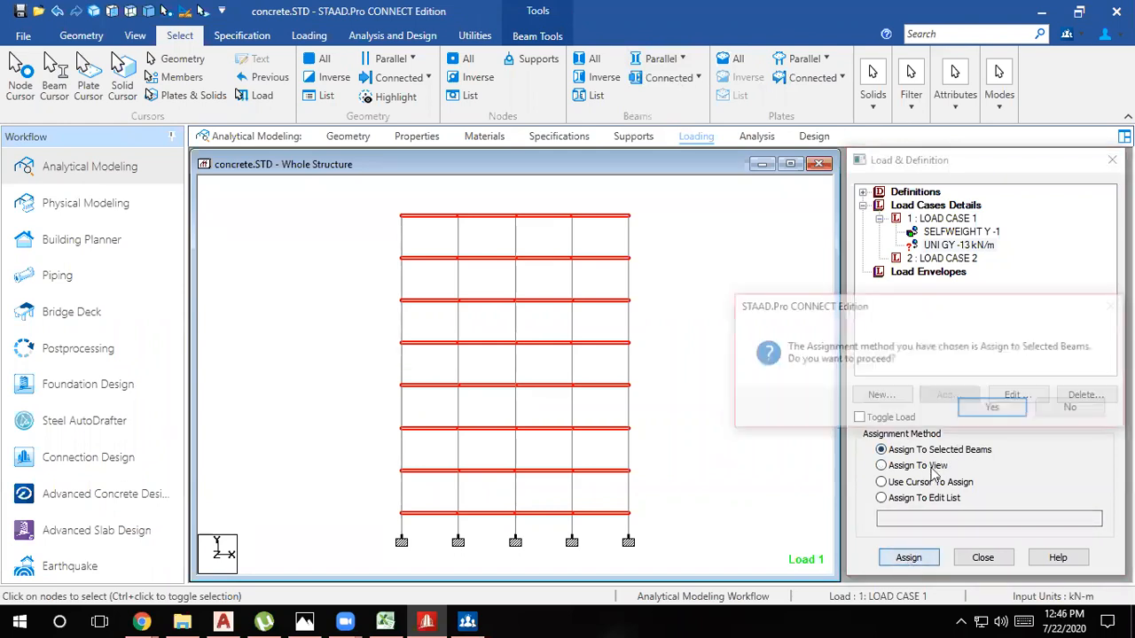
{"action": "left_click", "coordinate": [997, 408]}
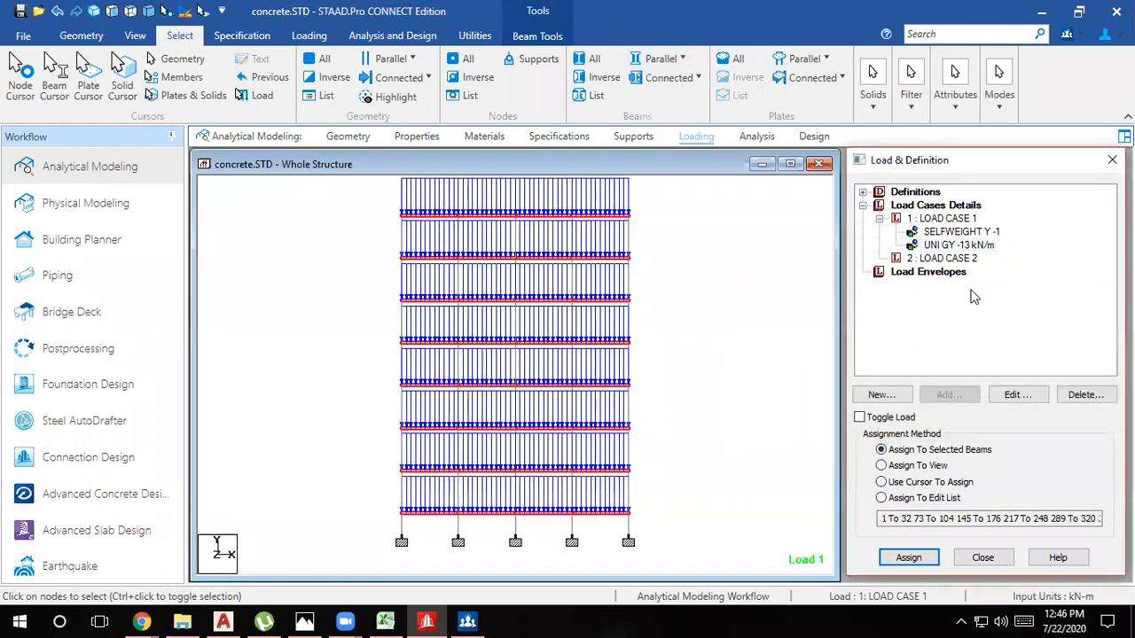
Add a floor load of -3.75 kN/m2 in Global Y to load case 1, with a Y range from 1.5 to 22.5 m
{"action": "left_click", "coordinate": [931, 220]}
{"action": "left_click", "coordinate": [947, 401]}
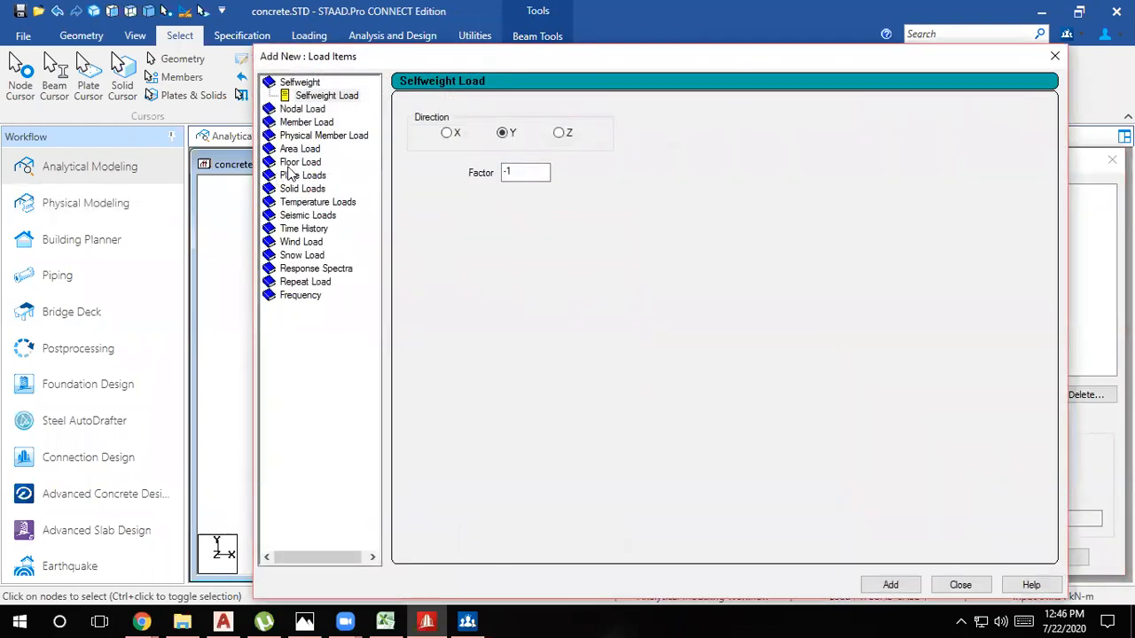
{"action": "left_click", "coordinate": [288, 166]}
{"action": "double_click", "coordinate": [474, 186]}
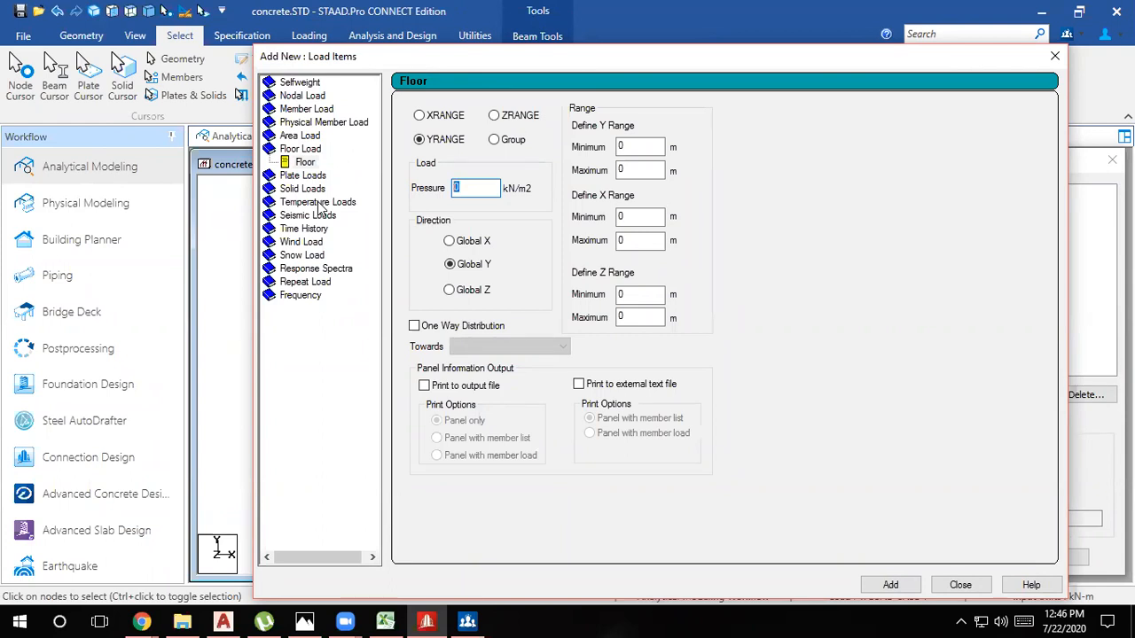
{"action": "type", "text": "-3.75"}
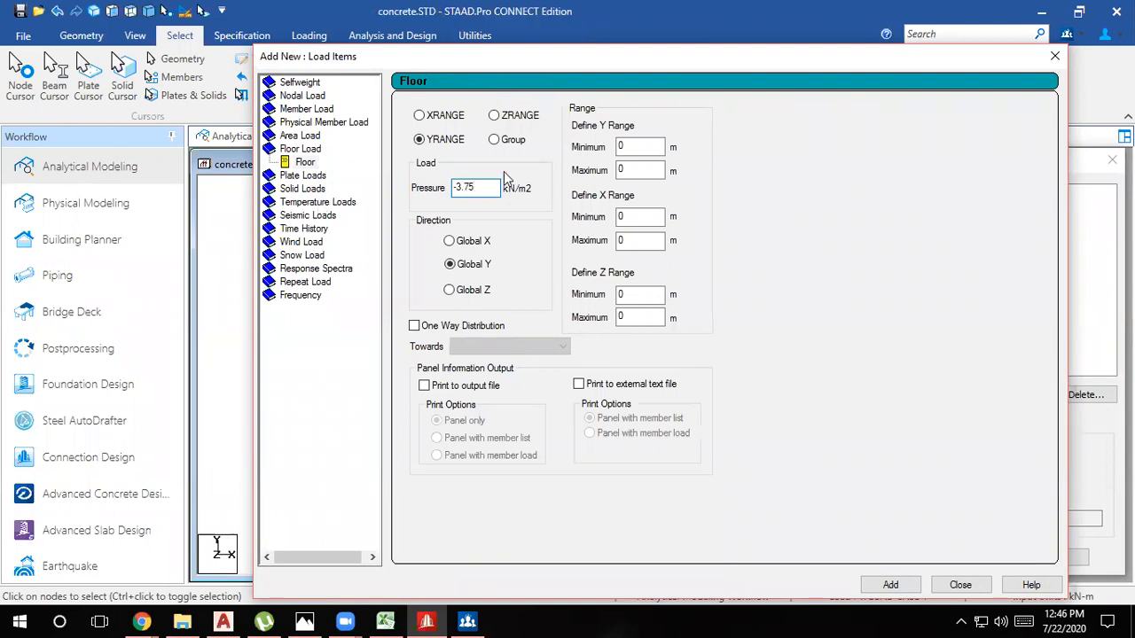
{"action": "left_click", "coordinate": [610, 149]}
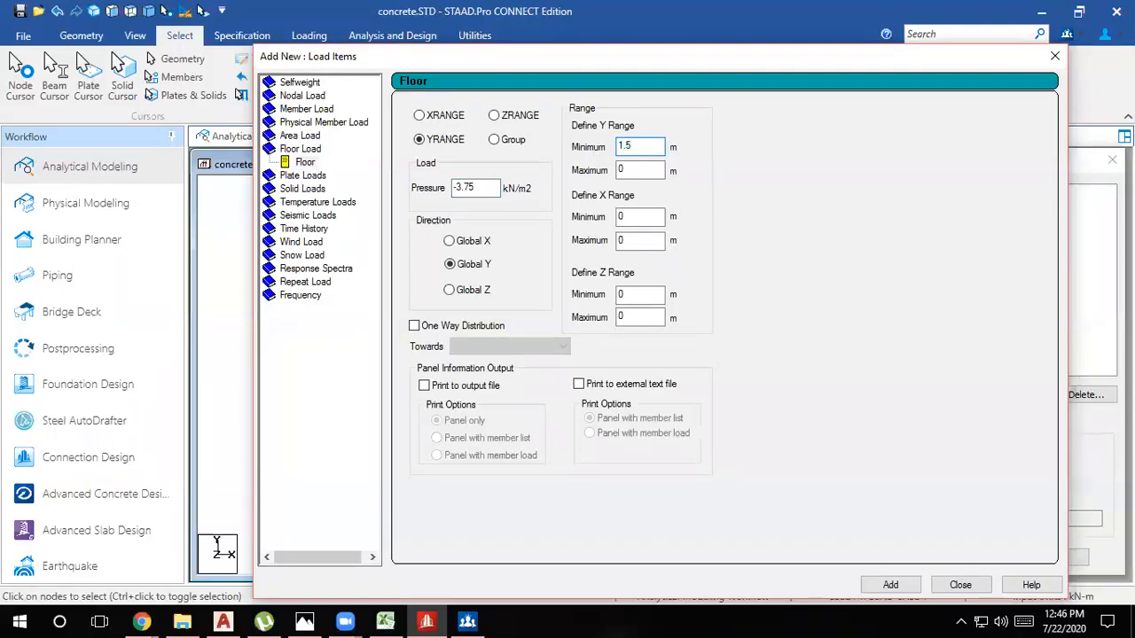
{"action": "key", "text": "BackSpace"}
{"action": "left_click", "coordinate": [620, 169]}
{"action": "type", "text": "22.5"}
{"action": "left_click", "coordinate": [890, 586]}
{"action": "left_click", "coordinate": [958, 585]}
Add a floor load of -3 kN/m2 in Global Y to load case 2, with a Y range from 1.5 to 22 m
{"action": "left_click", "coordinate": [929, 271]}
{"action": "left_click", "coordinate": [935, 258]}
{"action": "left_click", "coordinate": [931, 271]}
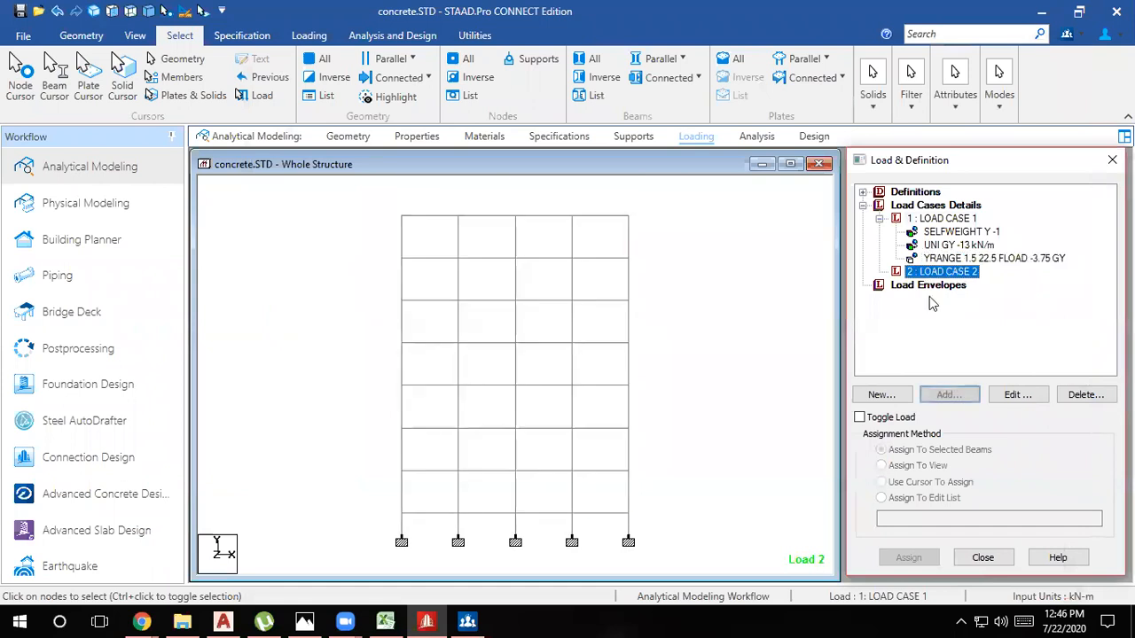
{"action": "left_click", "coordinate": [947, 394]}
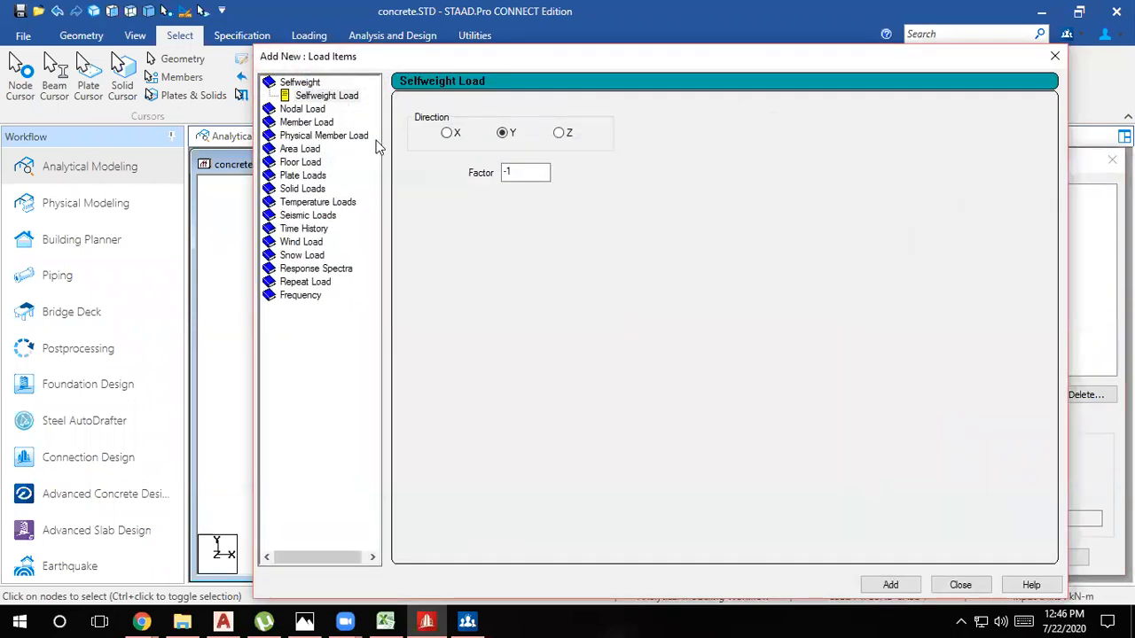
{"action": "left_click", "coordinate": [305, 122]}
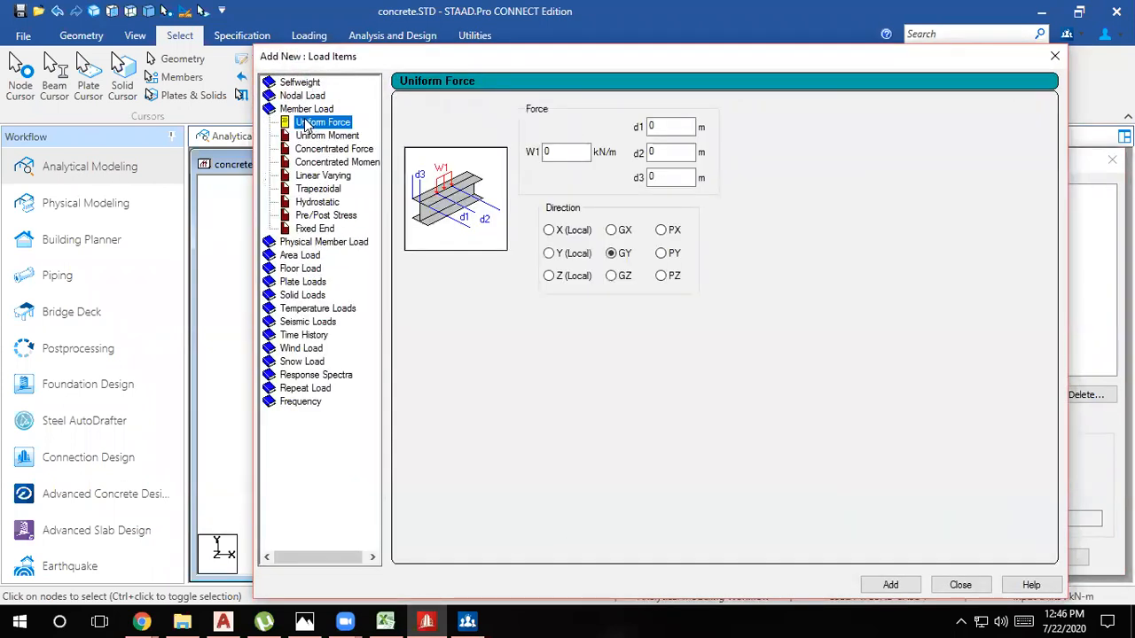
{"action": "left_click", "coordinate": [301, 268]}
{"action": "double_click", "coordinate": [465, 188]}
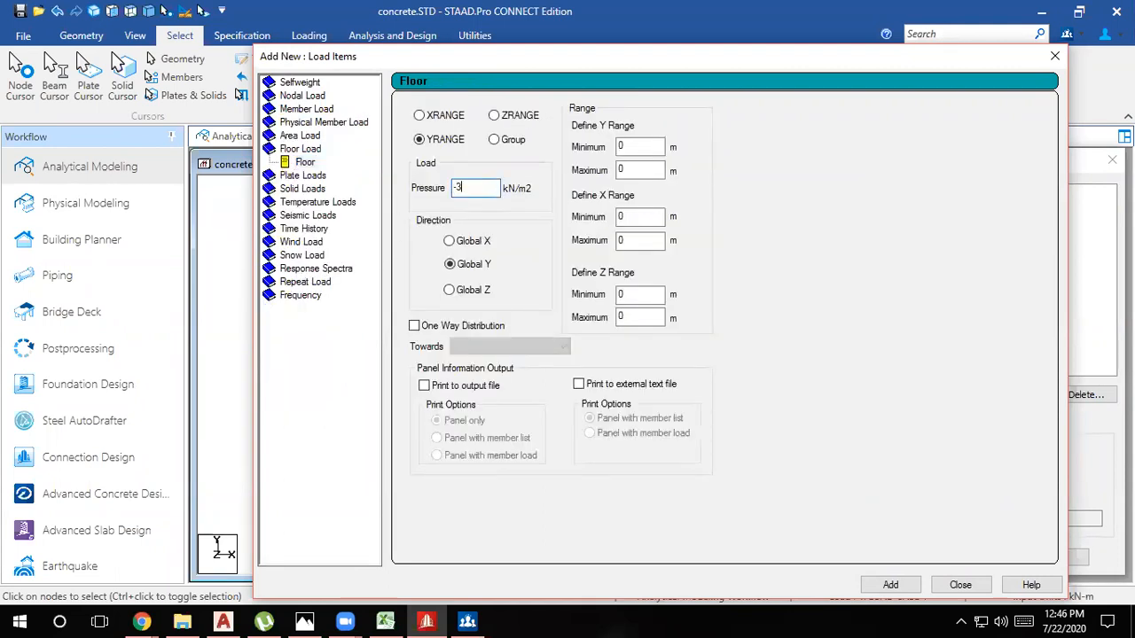
{"action": "left_click_drag", "start_coordinate": [629, 148], "coordinate": [547, 148]}
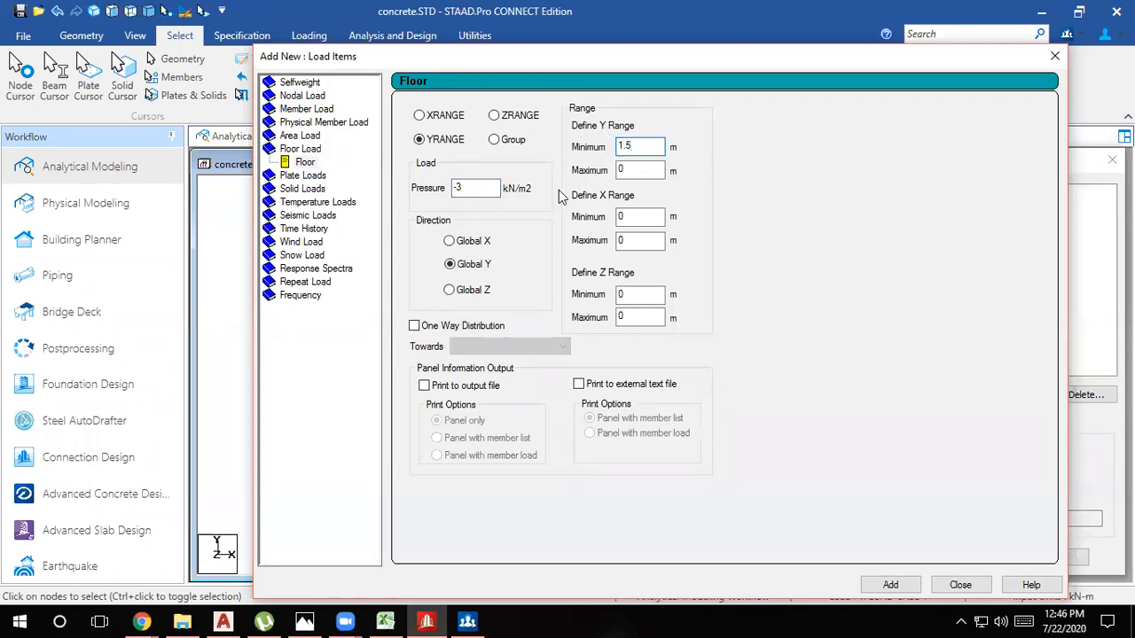
{"action": "left_click", "coordinate": [632, 179]}
{"action": "type", "text": "22"}
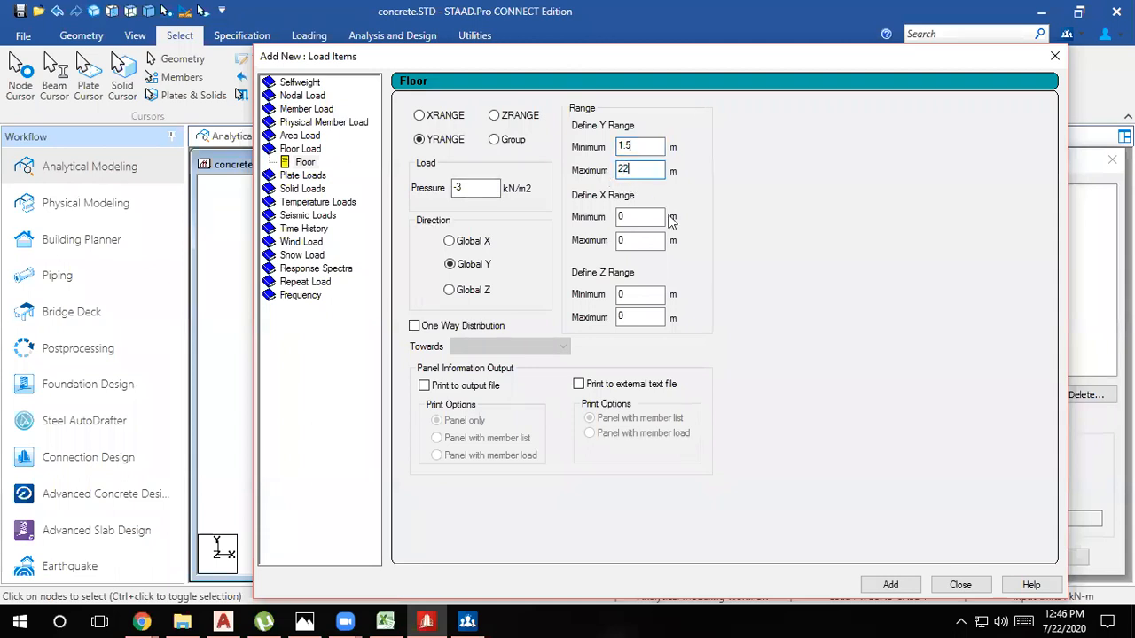
{"action": "left_click", "coordinate": [938, 587]}
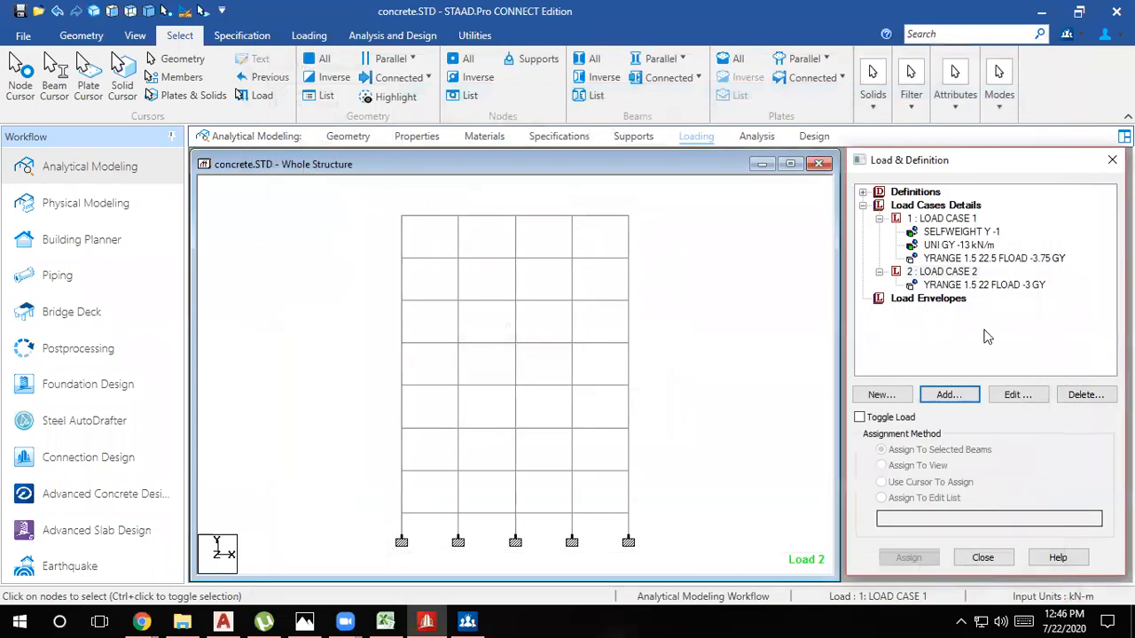
Set the maximum of the Y range of load case 2's floor load to 22.5 m
{"action": "left_click", "coordinate": [960, 286]}
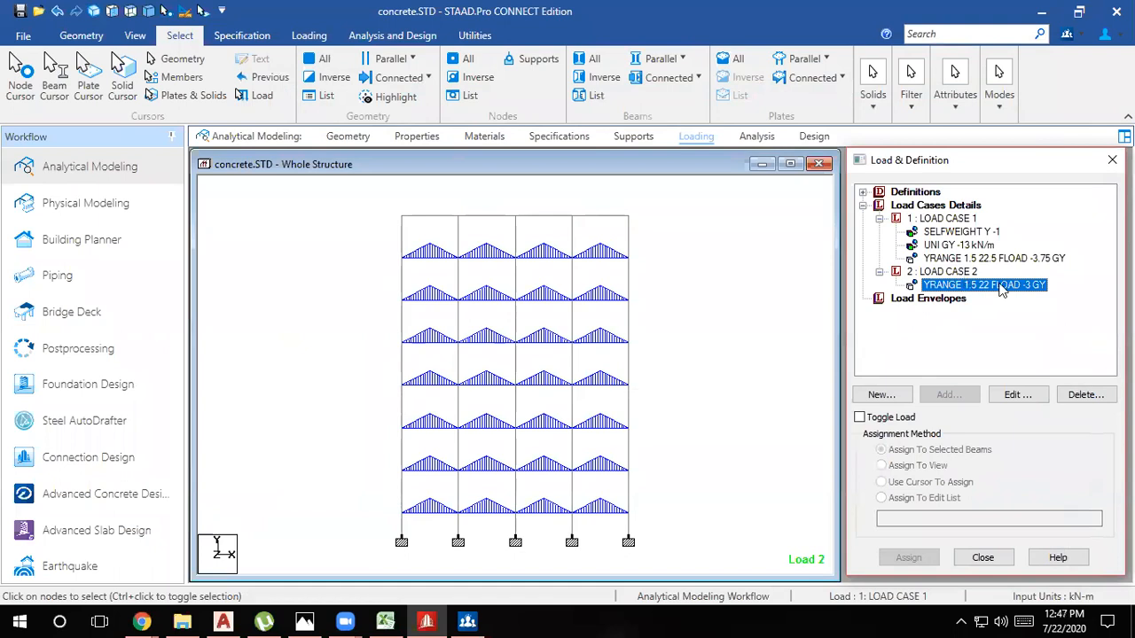
{"action": "left_click", "coordinate": [1016, 394]}
{"action": "left_click", "coordinate": [729, 218]}
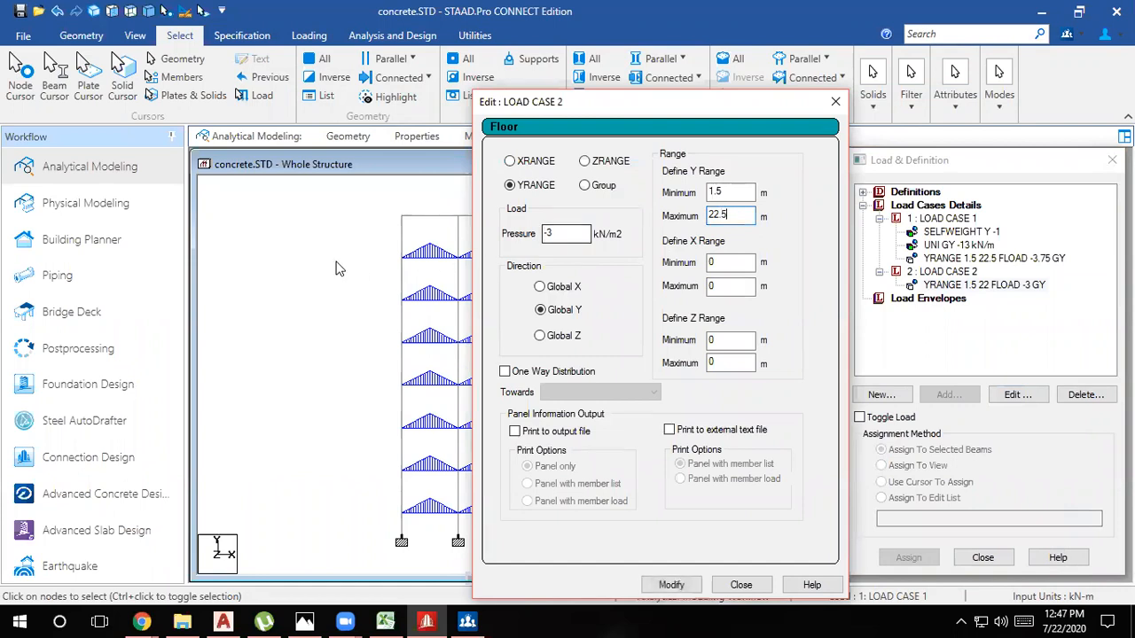
{"action": "left_click", "coordinate": [671, 584]}
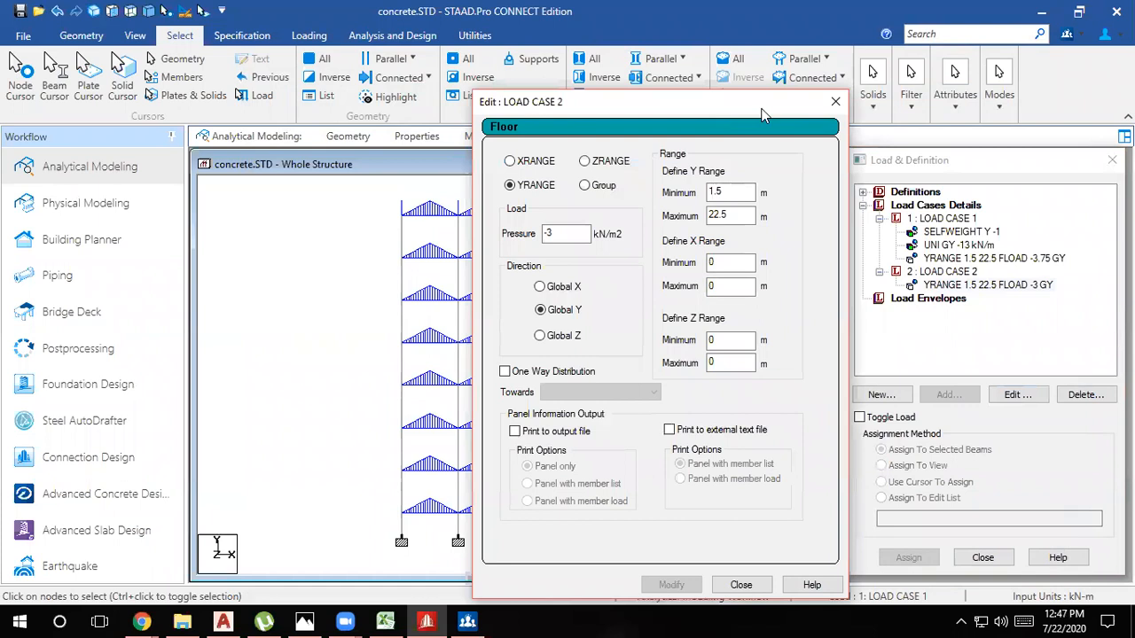
{"action": "left_click_drag", "start_coordinate": [764, 113], "coordinate": [847, 113]}
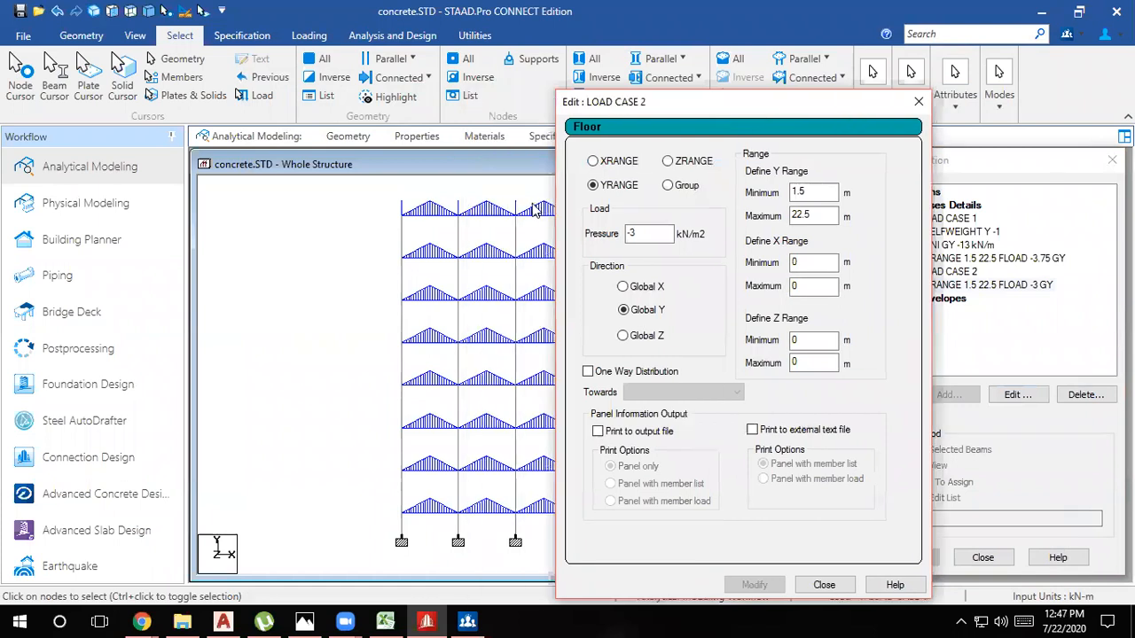
{"action": "left_click", "coordinate": [825, 585]}
Generate and add automatic load combinations for code IS:456/IS:800, category IS456:2000 Table18, starting at number 3
{"action": "left_click", "coordinate": [896, 205]}
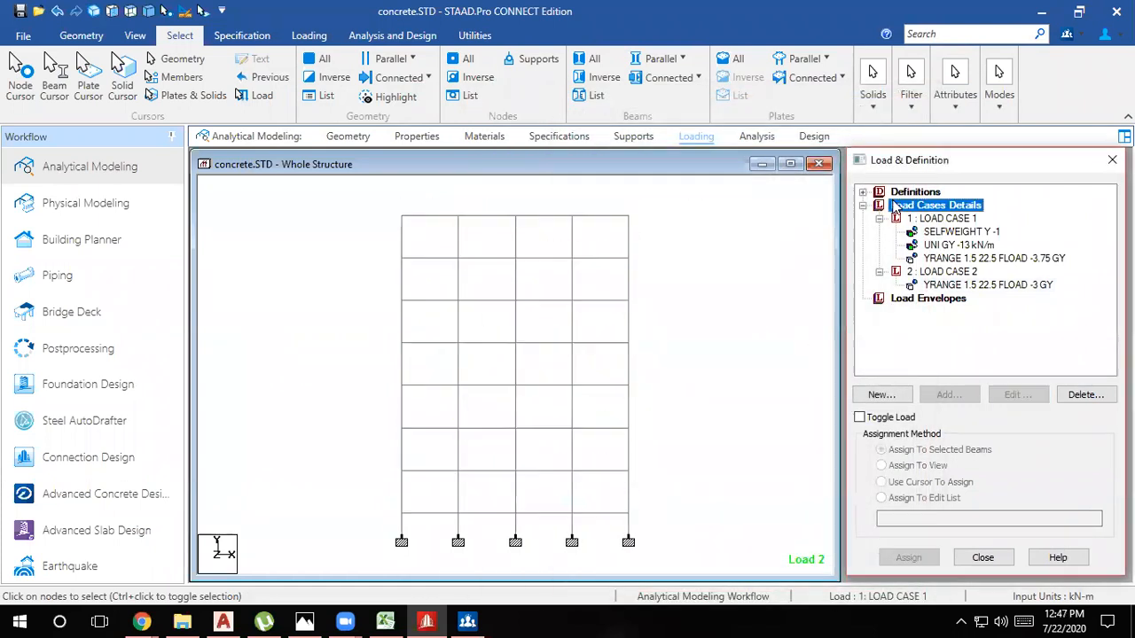
{"action": "left_click", "coordinate": [933, 399]}
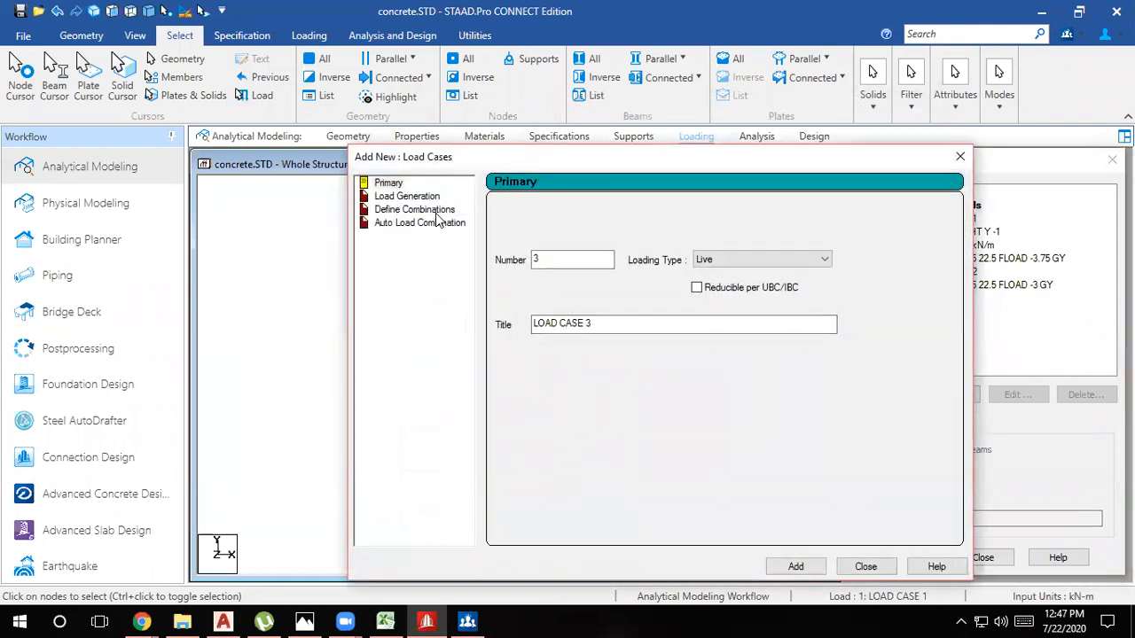
{"action": "left_click", "coordinate": [434, 223]}
{"action": "left_click", "coordinate": [681, 211]}
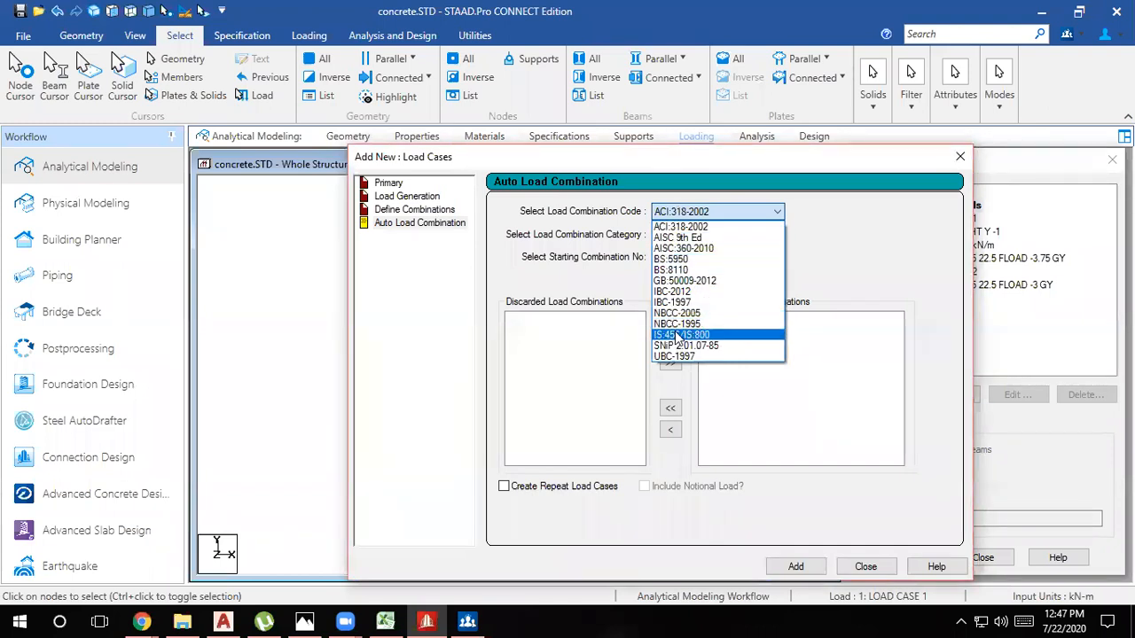
{"action": "left_click", "coordinate": [678, 335]}
{"action": "left_click", "coordinate": [744, 256]}
{"action": "left_click", "coordinate": [789, 568]}
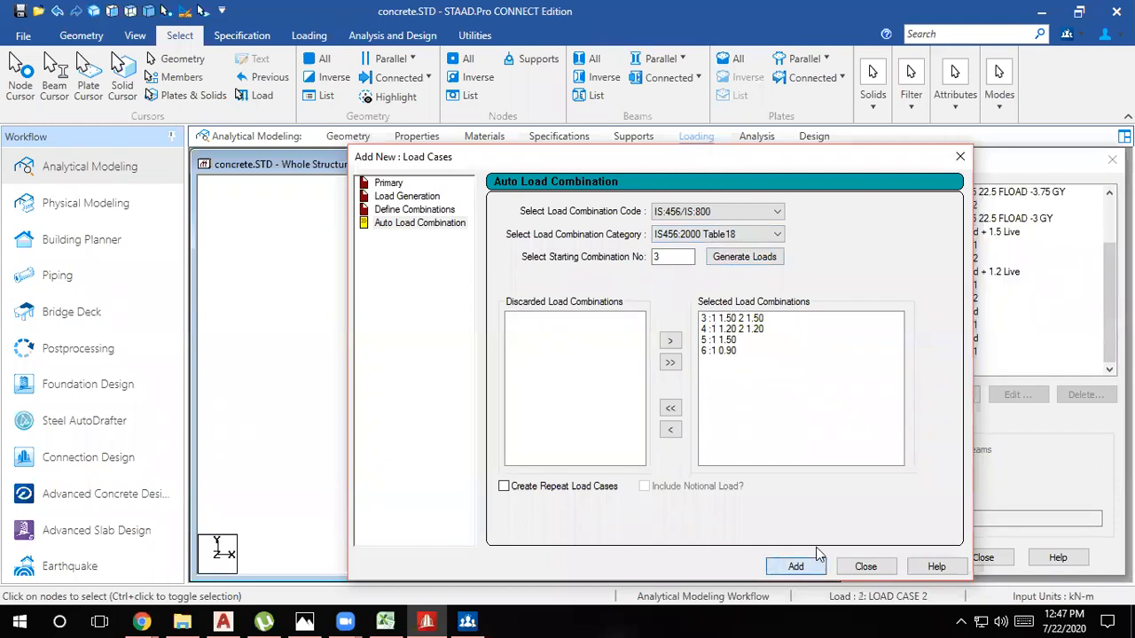
{"action": "left_click", "coordinate": [864, 566]}
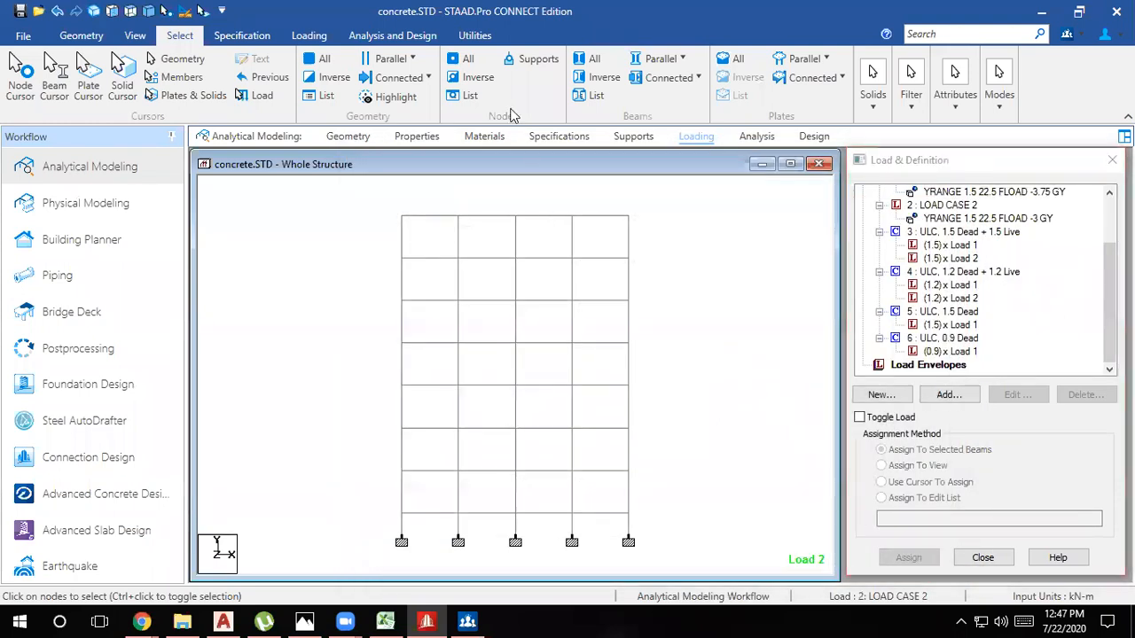
Add a Perform Analysis command with the print option All
{"action": "left_click", "coordinate": [392, 35]}
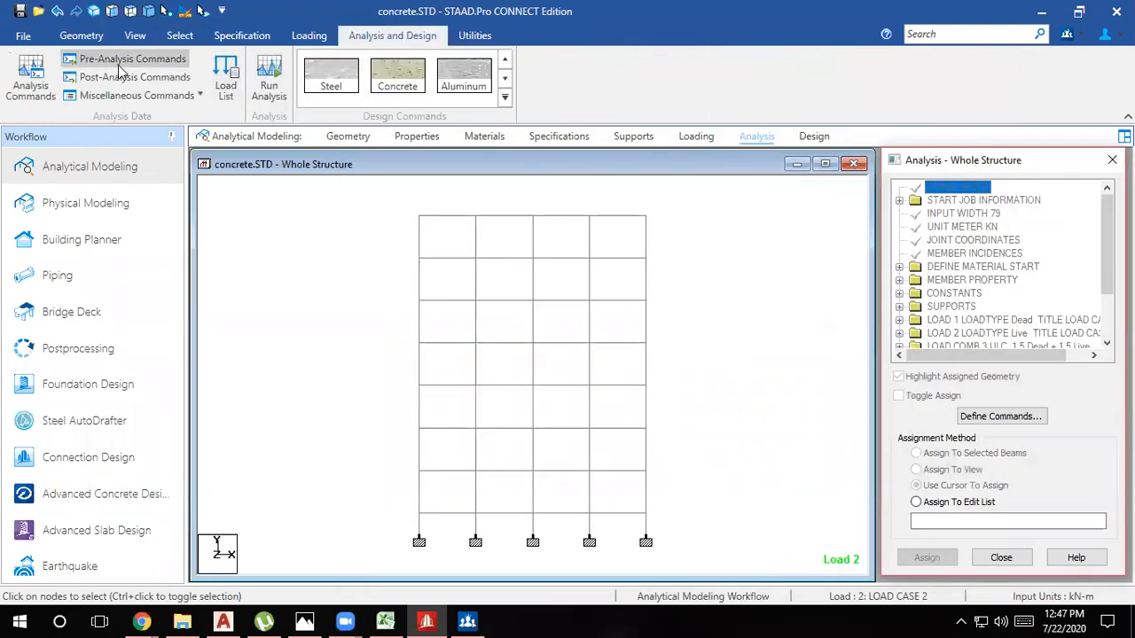
{"action": "left_click", "coordinate": [30, 82]}
{"action": "left_click", "coordinate": [580, 417]}
{"action": "left_click", "coordinate": [609, 549]}
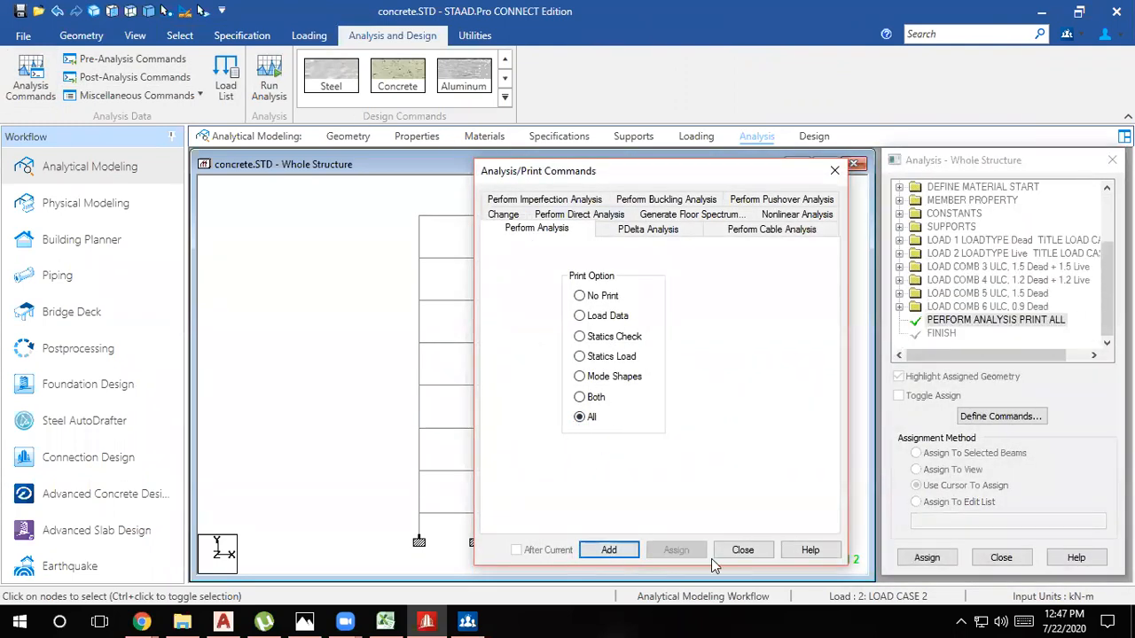
{"action": "left_click", "coordinate": [743, 549]}
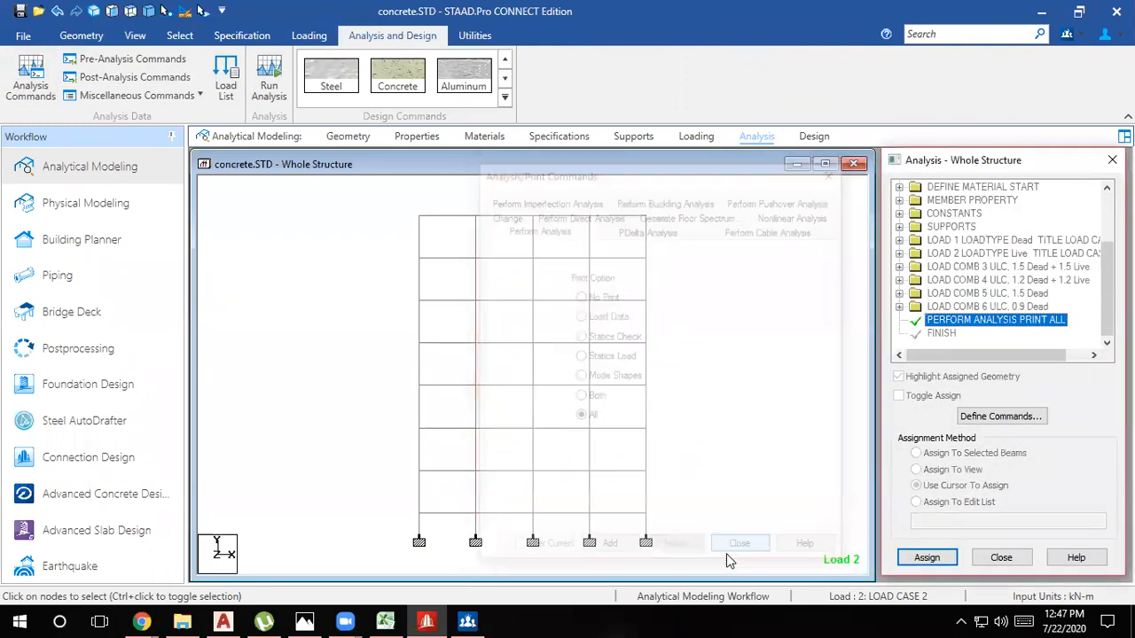
Run the analysis and view its output file, checking the error list
{"action": "left_click", "coordinate": [275, 62]}
{"action": "left_click", "coordinate": [557, 395]}
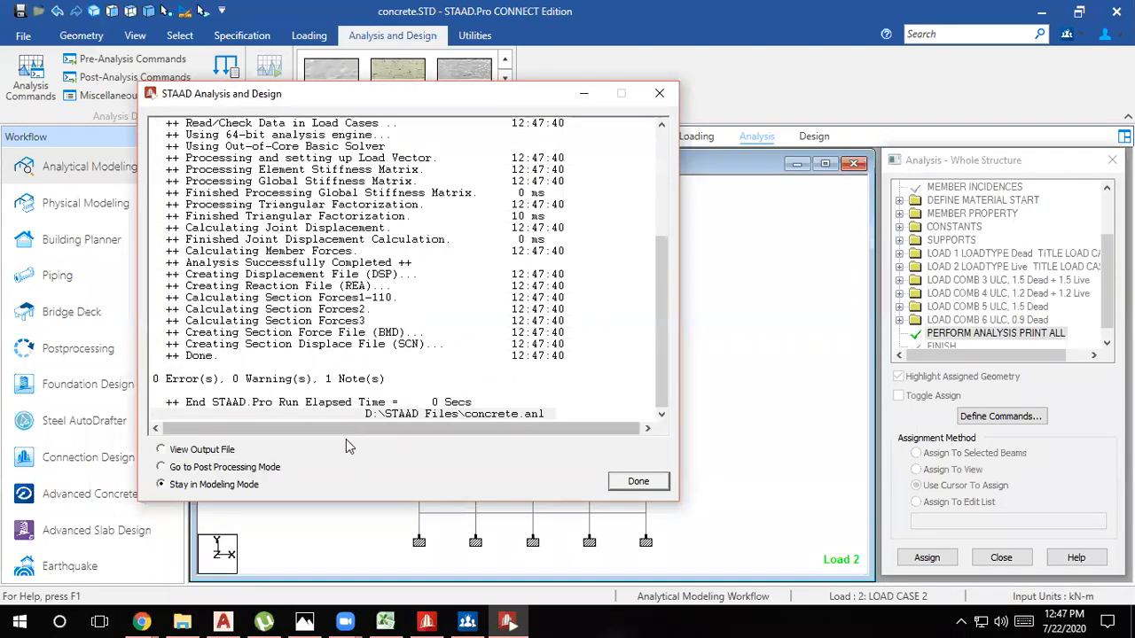
{"action": "left_click", "coordinate": [190, 450]}
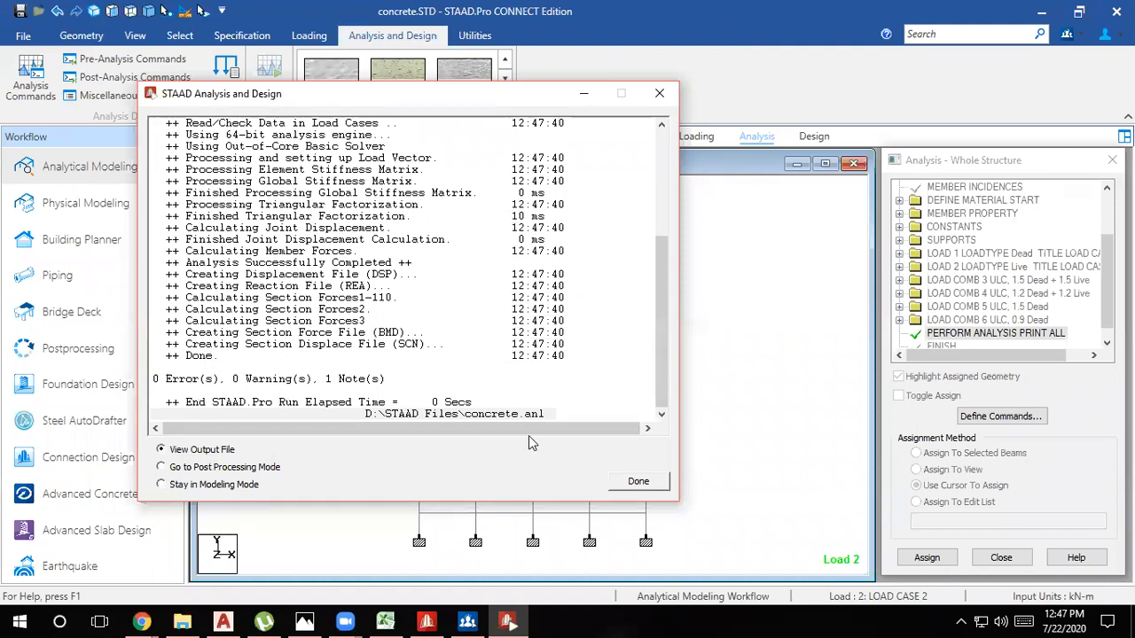
{"action": "left_click", "coordinate": [638, 484]}
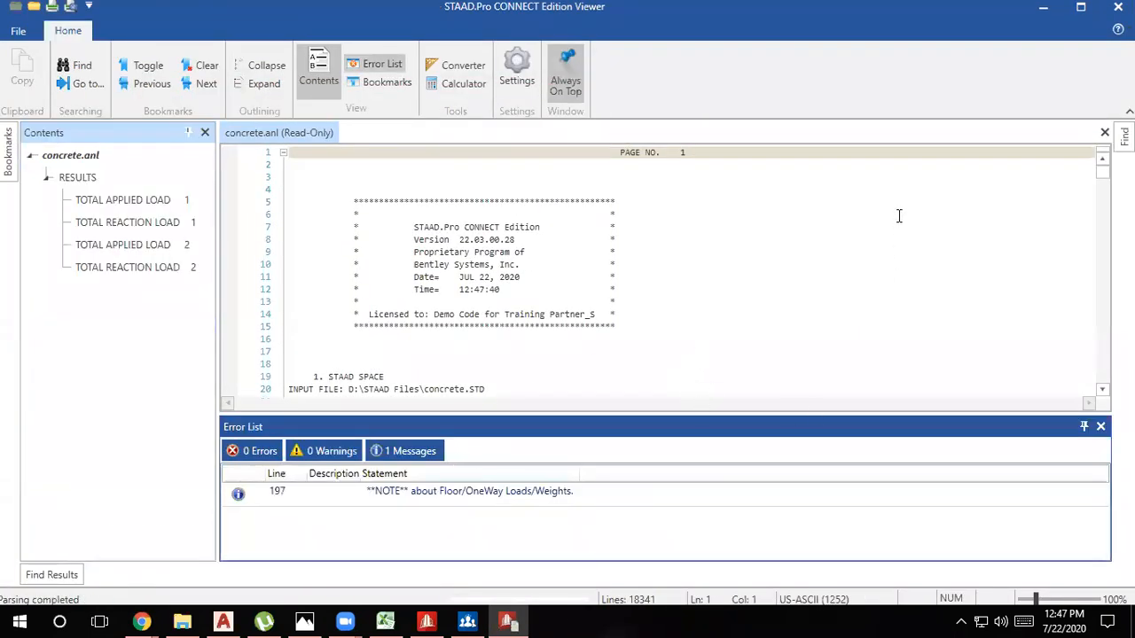
{"action": "left_click", "coordinate": [1118, 6]}
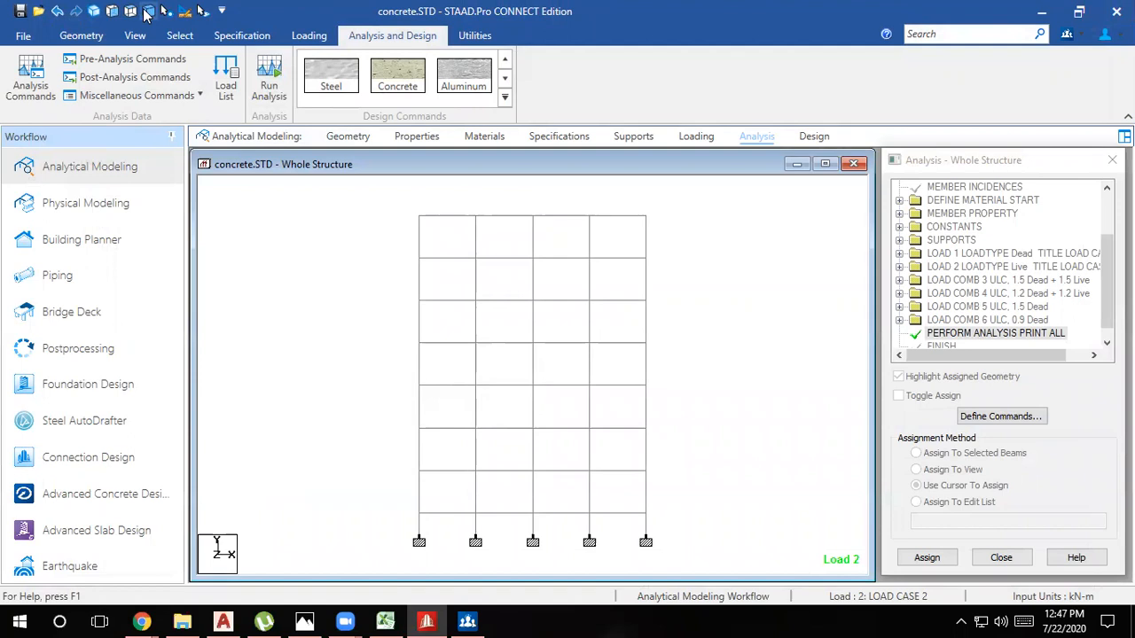
Show the whole frame in isometric view and switch to the Windows desktop
{"action": "left_click", "coordinate": [145, 12]}
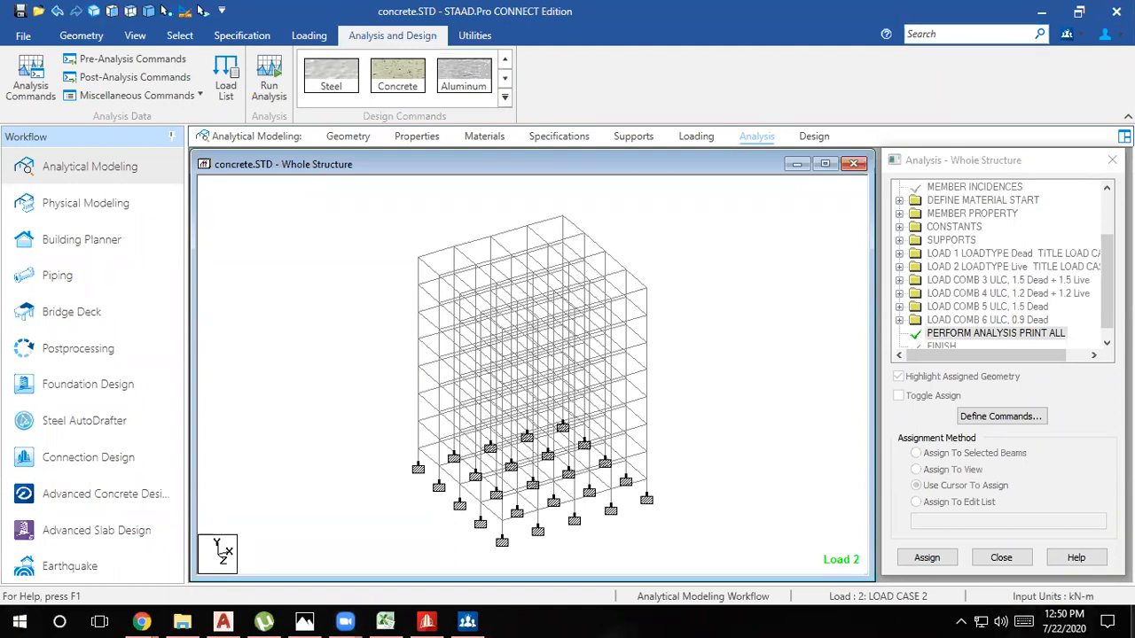
{"action": "left_click", "coordinate": [1133, 622]}
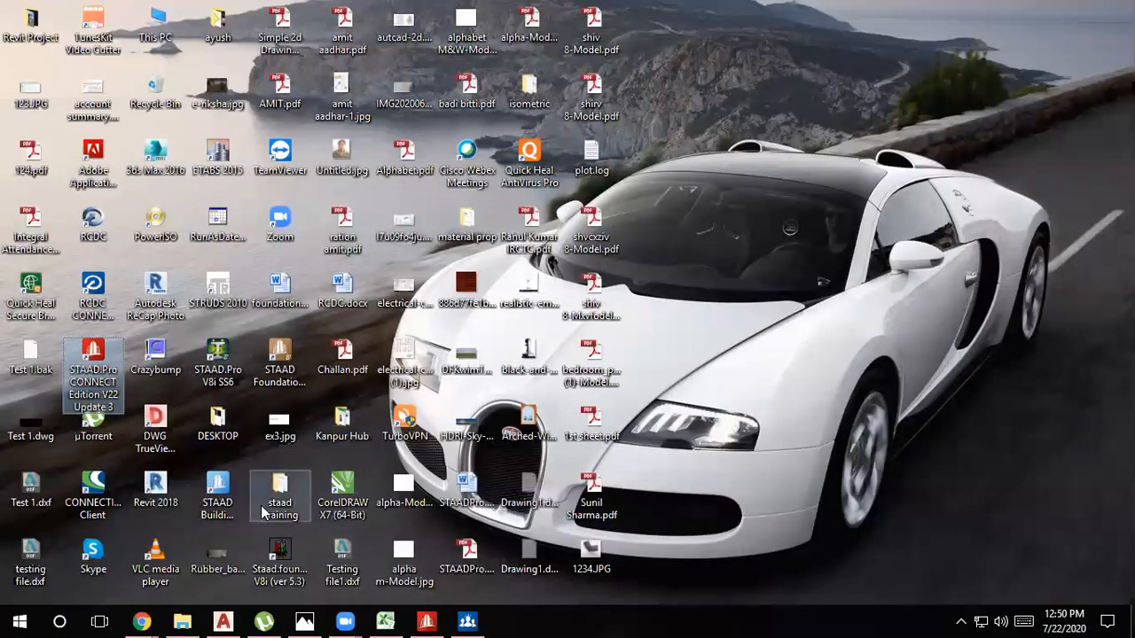
Open the staad Training folder, view its images starting with the one-way and two-way slab picture, and advance to RCC.JPG
{"action": "left_click", "coordinate": [302, 490]}
{"action": "double_click", "coordinate": [302, 489]}
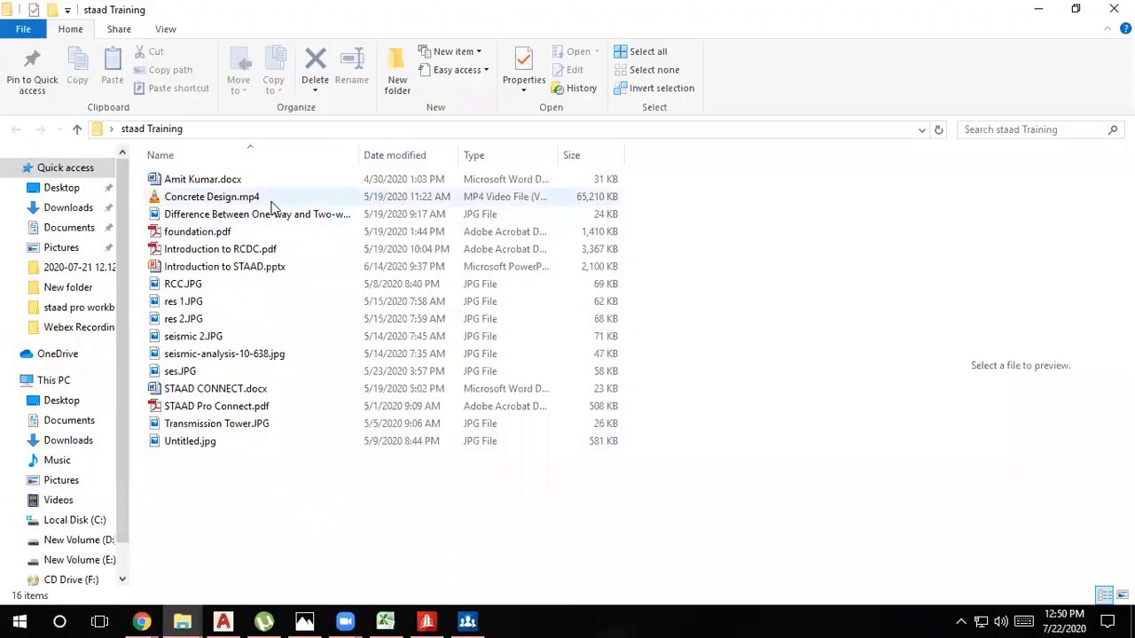
{"action": "double_click", "coordinate": [207, 216]}
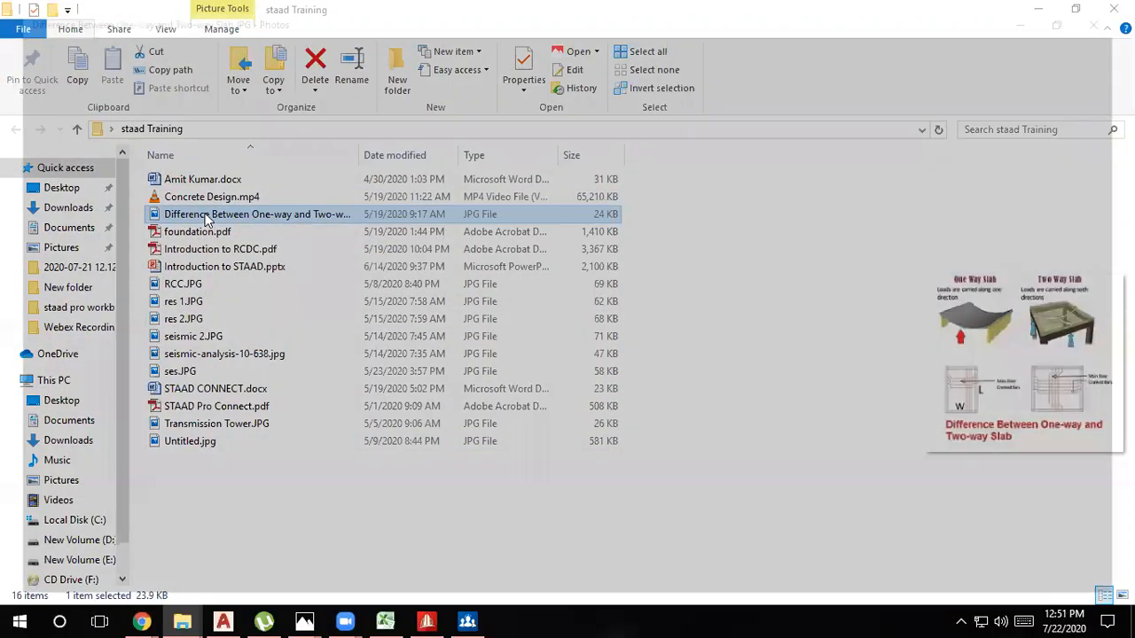
{"action": "left_click", "coordinate": [1126, 316]}
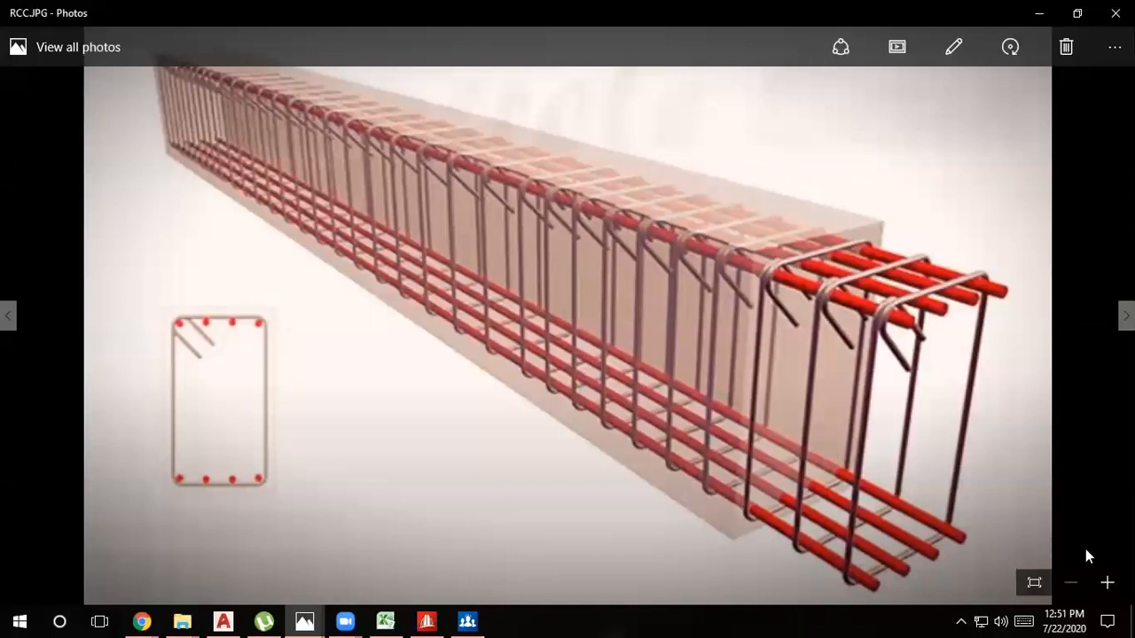
Examine the beam reinforcement in RCC.JPG at close range, including the stirrup and main bars in the cross-section sketch
{"action": "left_click", "coordinate": [1106, 583]}
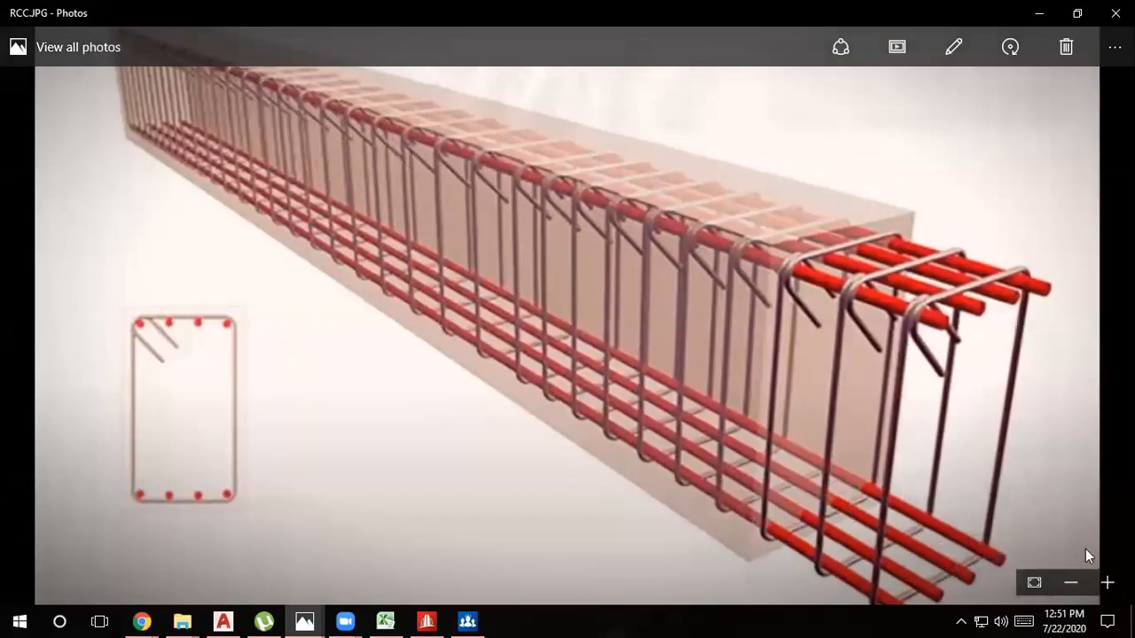
{"action": "left_click", "coordinate": [1107, 583]}
{"action": "left_click", "coordinate": [1105, 580]}
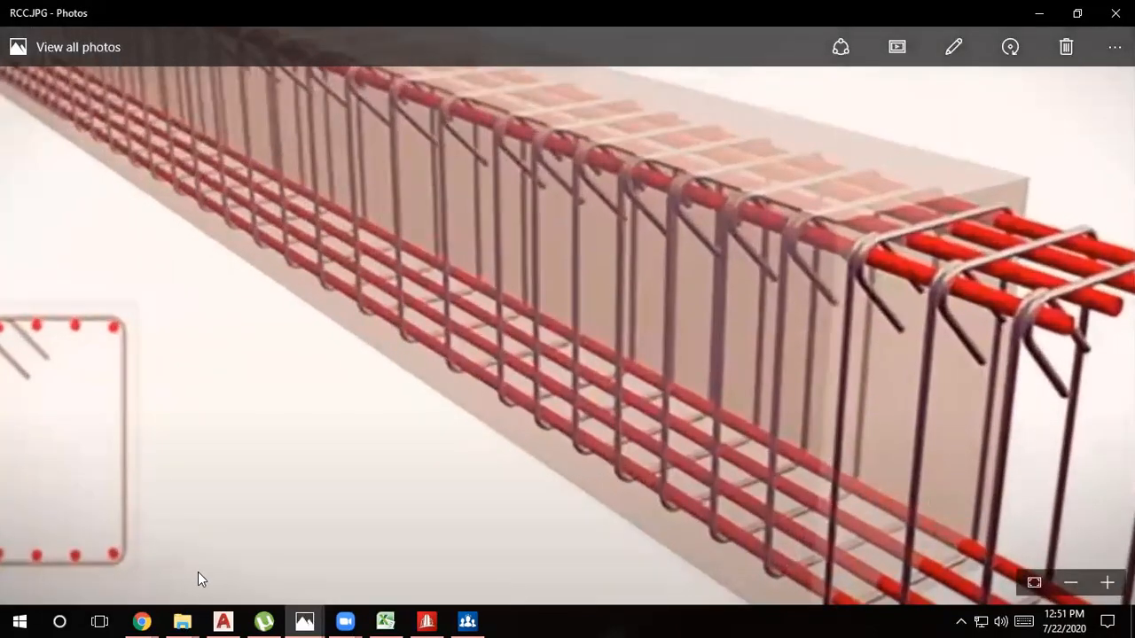
{"action": "scroll", "coordinate": [599, 542], "scroll_direction": "down", "scroll_amount": 1}
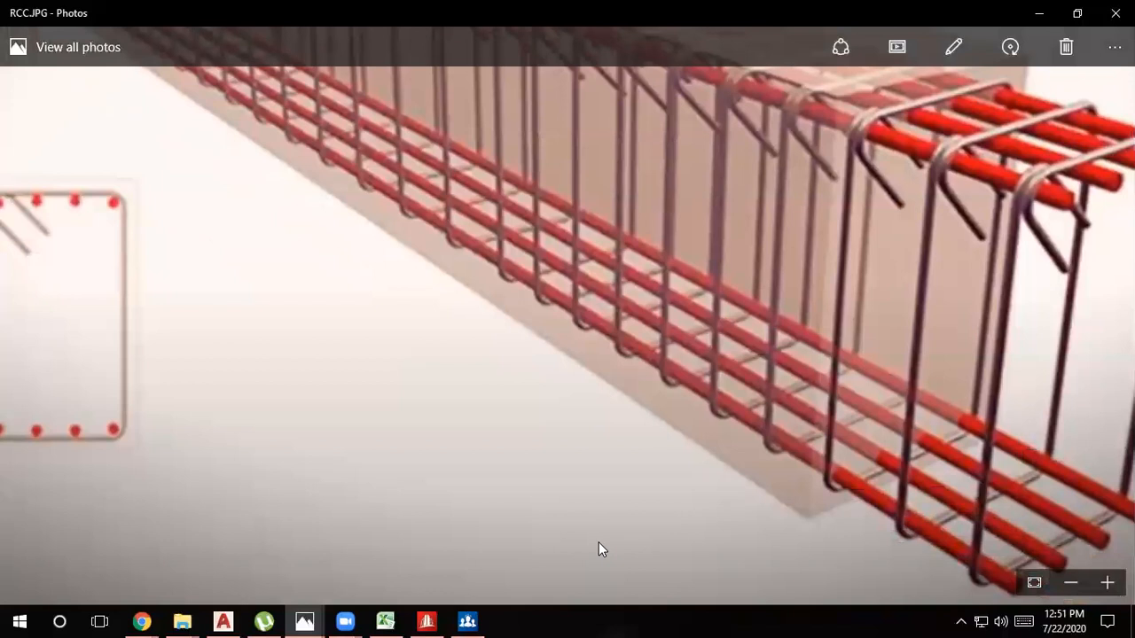
{"action": "scroll", "coordinate": [255, 457], "scroll_direction": "up", "scroll_amount": 2}
{"action": "scroll", "coordinate": [255, 457], "scroll_direction": "down", "scroll_amount": 1}
{"action": "left_click_drag", "start_coordinate": [912, 532], "coordinate": [1022, 470]}
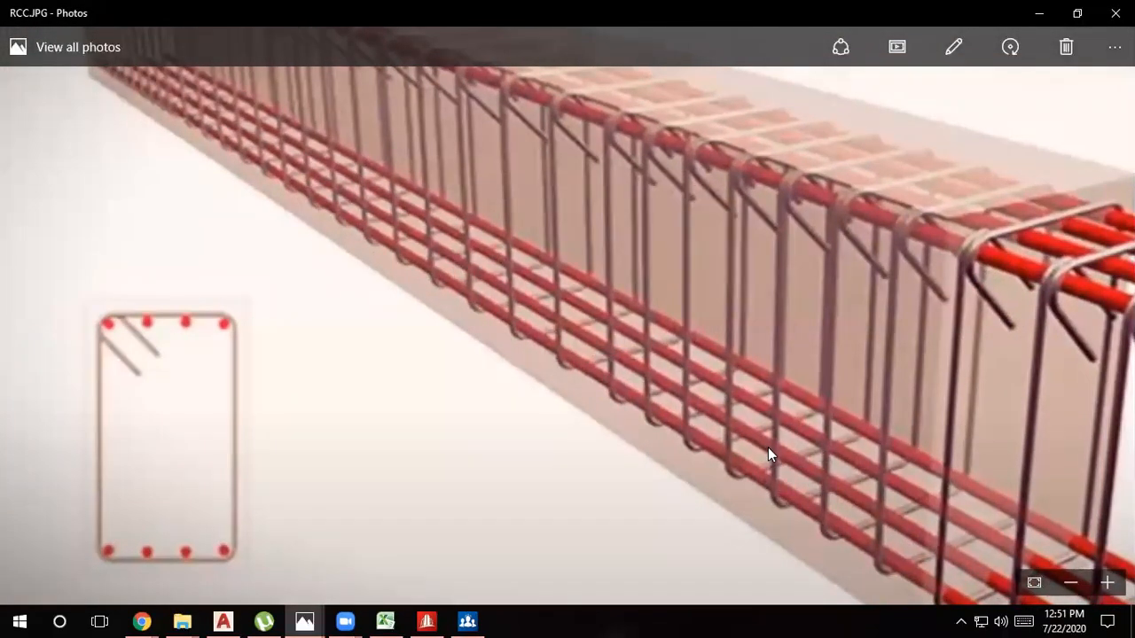
{"action": "left_click", "coordinate": [1107, 582]}
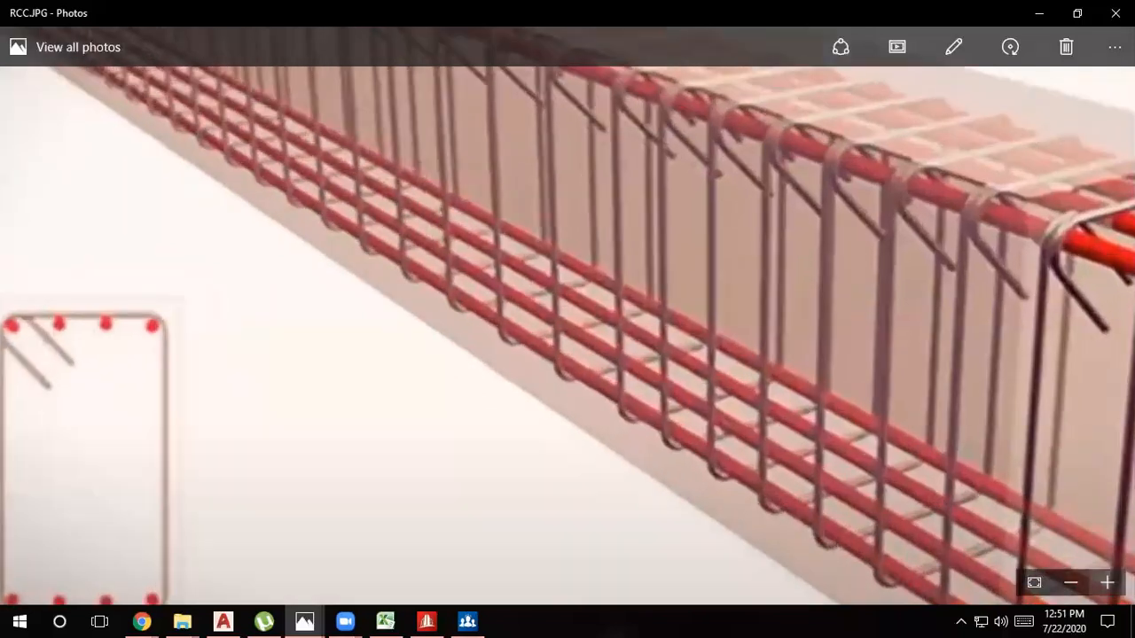
{"action": "left_click_drag", "start_coordinate": [263, 493], "coordinate": [842, 307]}
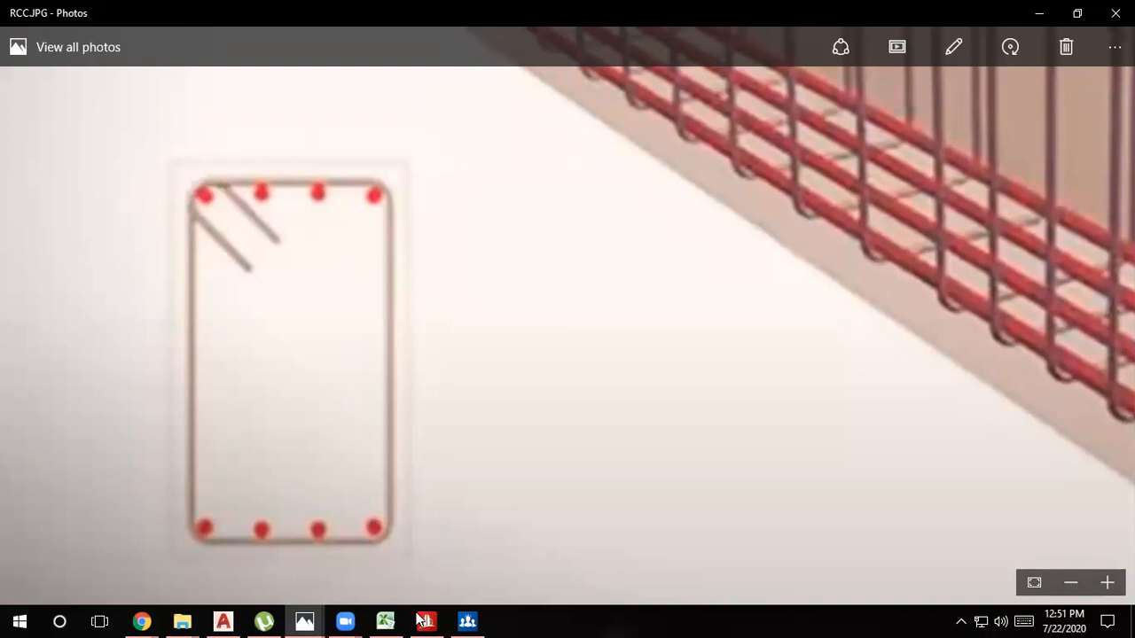
Examine the full reinforced beam beside its cross-section, following the main bars and stirrups along its length
{"action": "mouse_move", "coordinate": [346, 621]}
{"action": "left_click", "coordinate": [375, 572]}
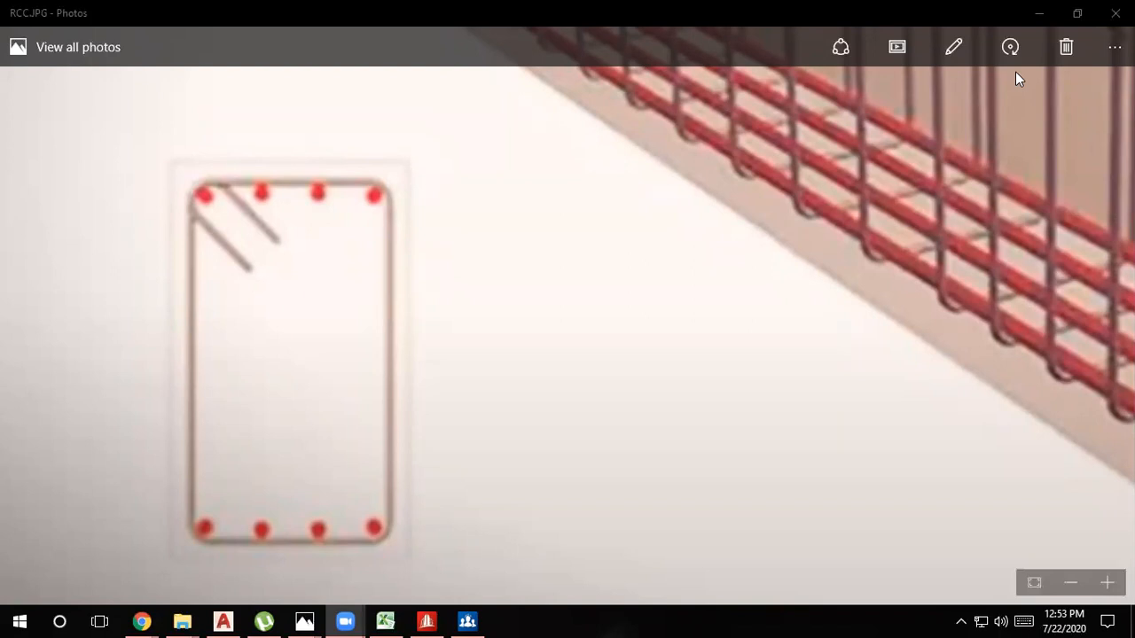
{"action": "left_click", "coordinate": [1070, 583]}
{"action": "left_click", "coordinate": [1070, 583]}
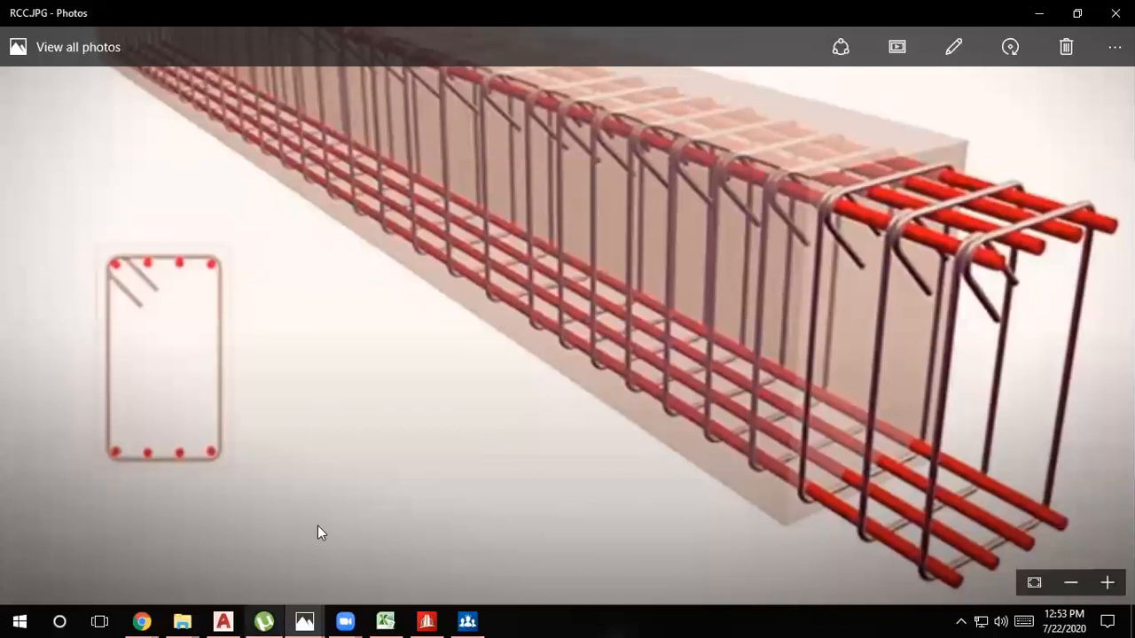
{"action": "left_click", "coordinate": [96, 13]}
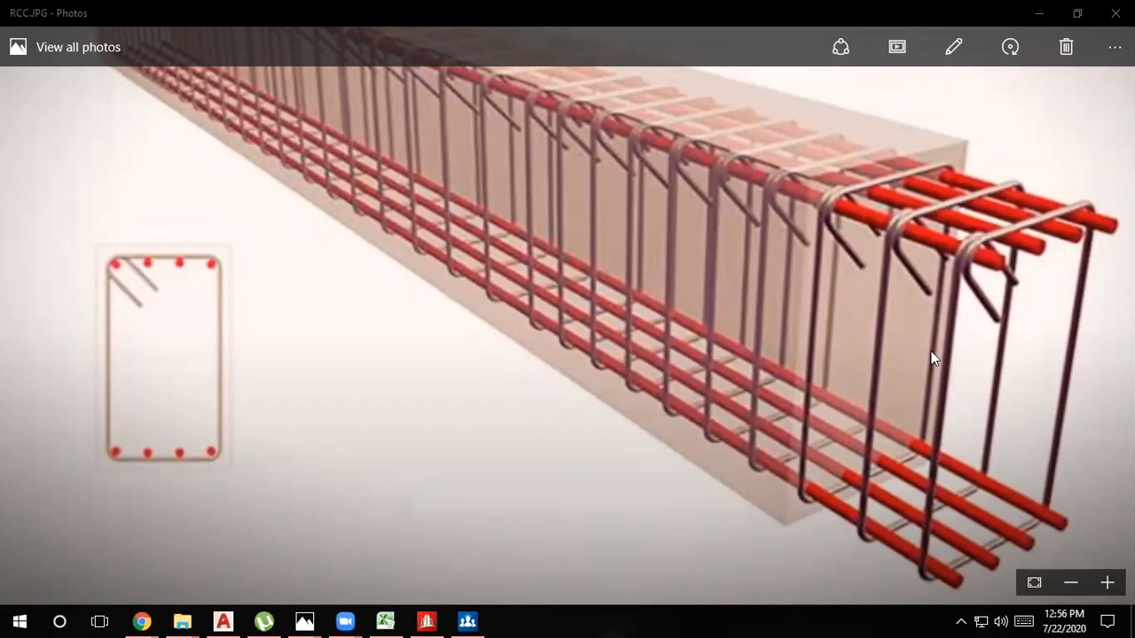
{"action": "scroll", "coordinate": [783, 347], "scroll_direction": "up", "scroll_amount": 3}
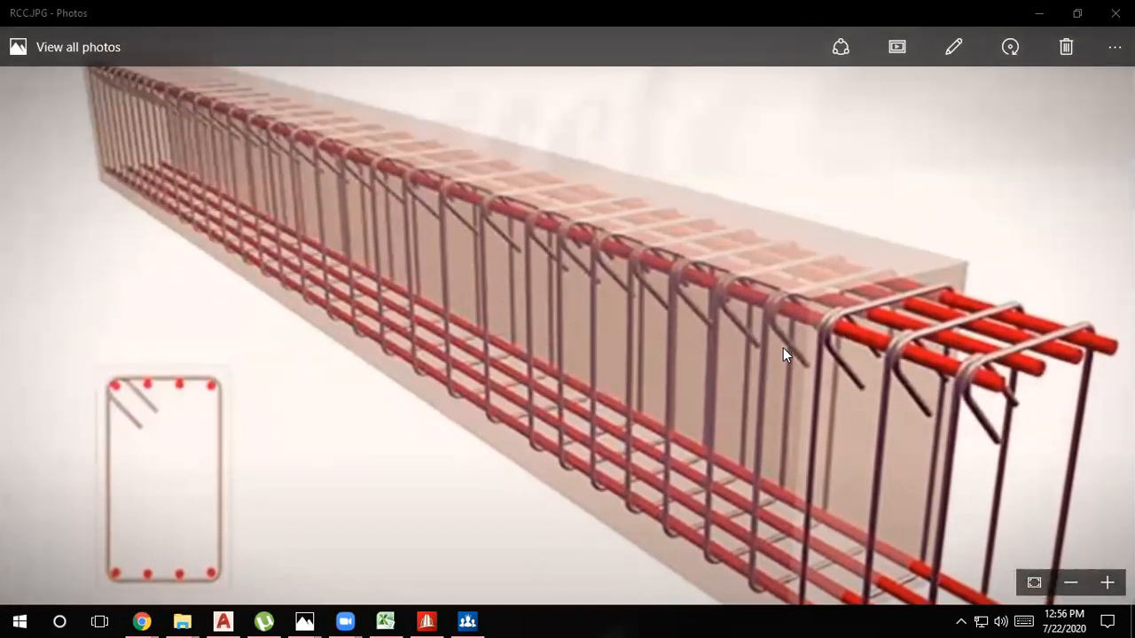
{"action": "scroll", "coordinate": [783, 348], "scroll_direction": "down", "scroll_amount": 3}
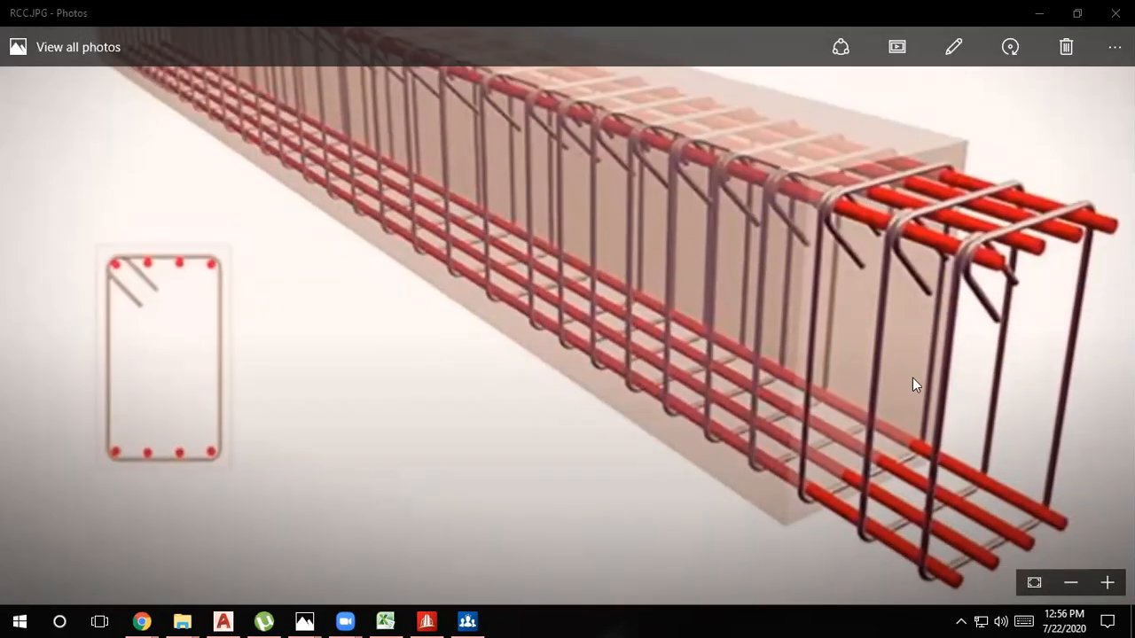
{"action": "scroll", "coordinate": [913, 378], "scroll_direction": "up", "scroll_amount": 2}
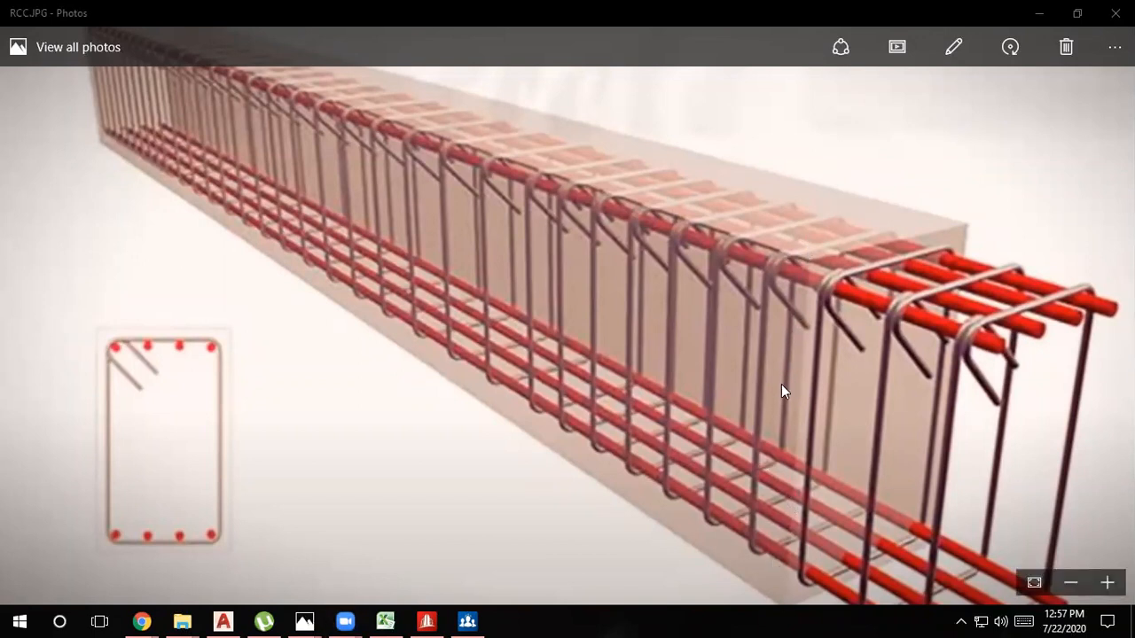
{"action": "scroll", "coordinate": [937, 555], "scroll_direction": "down", "scroll_amount": 1}
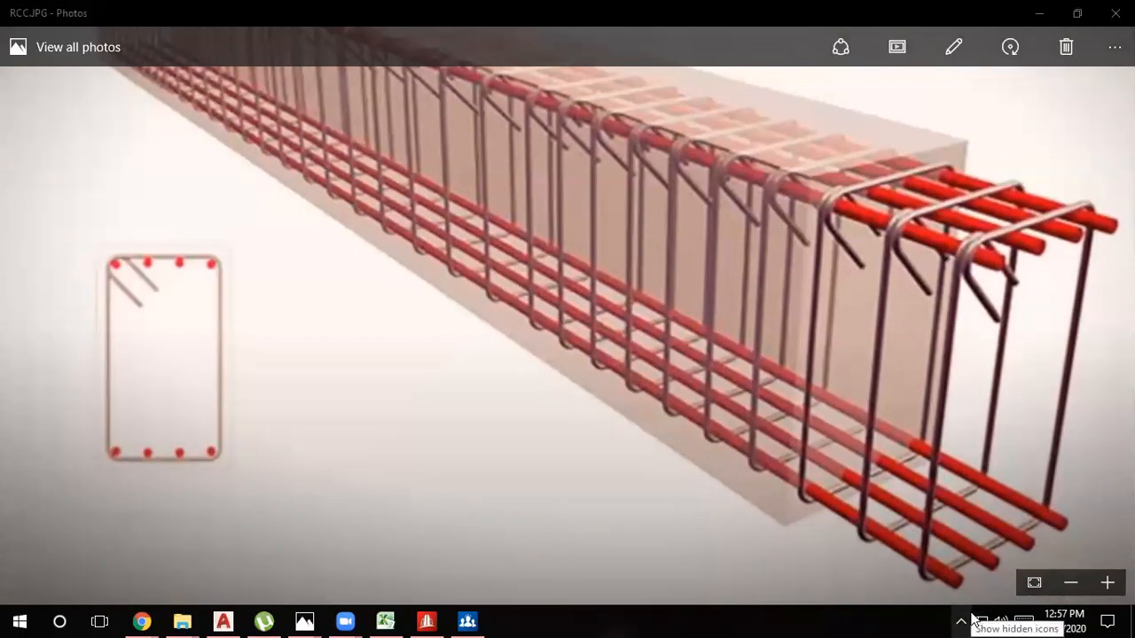
{"action": "mouse_move", "coordinate": [263, 619]}
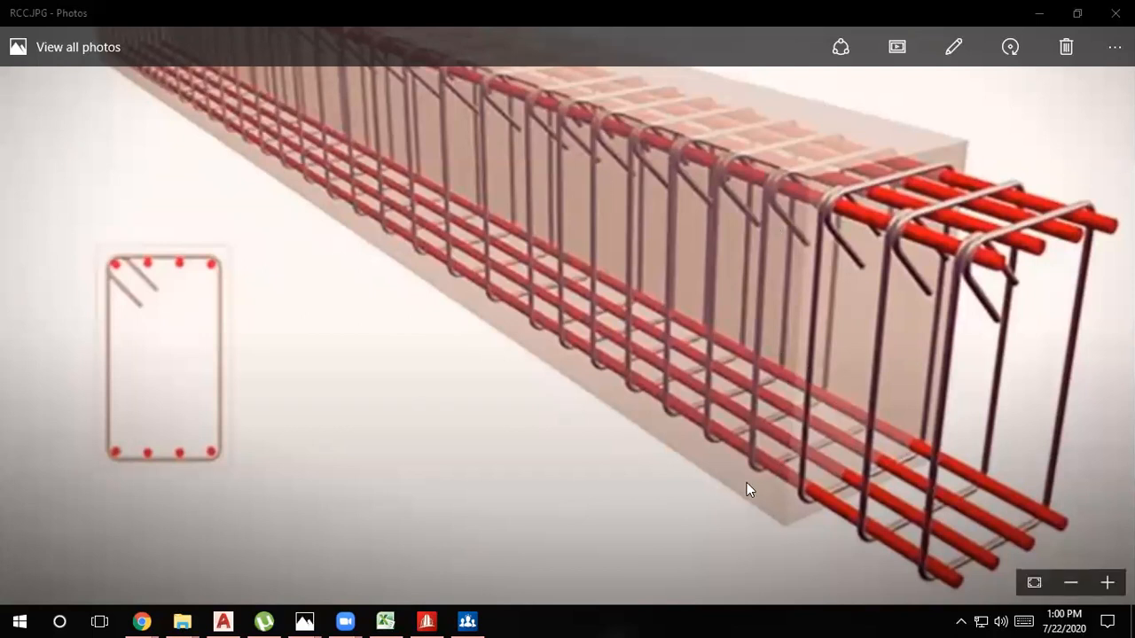
{"action": "scroll", "coordinate": [988, 391], "scroll_direction": "up", "scroll_amount": 2}
{"action": "scroll", "coordinate": [988, 396], "scroll_direction": "down", "scroll_amount": 2}
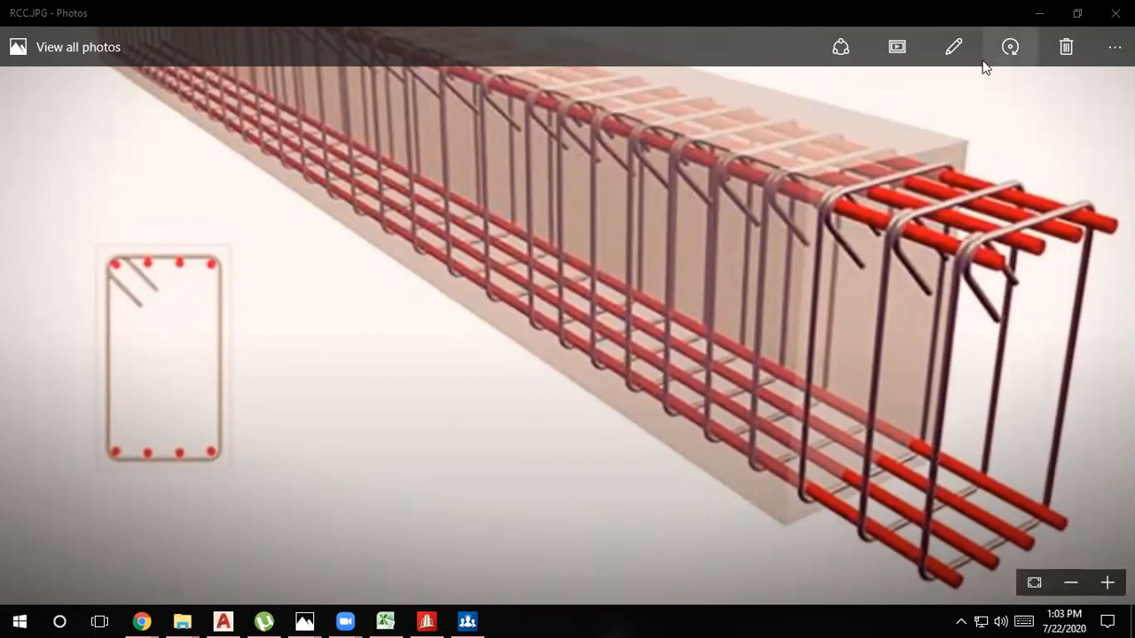
Return to the concrete frame in STAAD.Pro and look through the design codes offered for concrete design
{"action": "left_click", "coordinate": [1039, 13]}
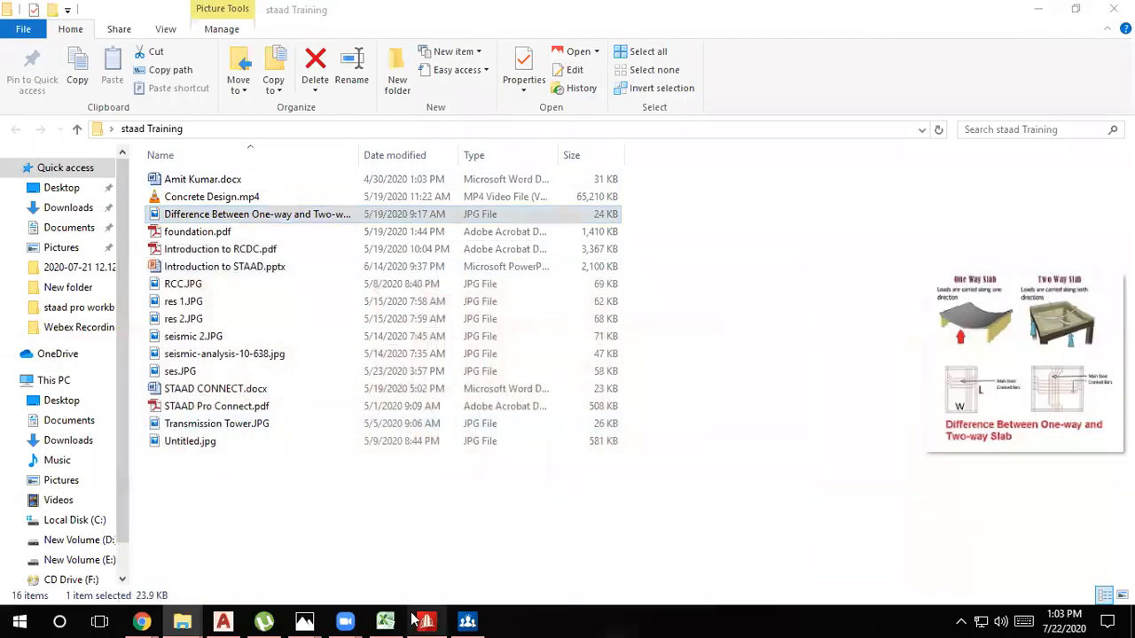
{"action": "left_click", "coordinate": [416, 619]}
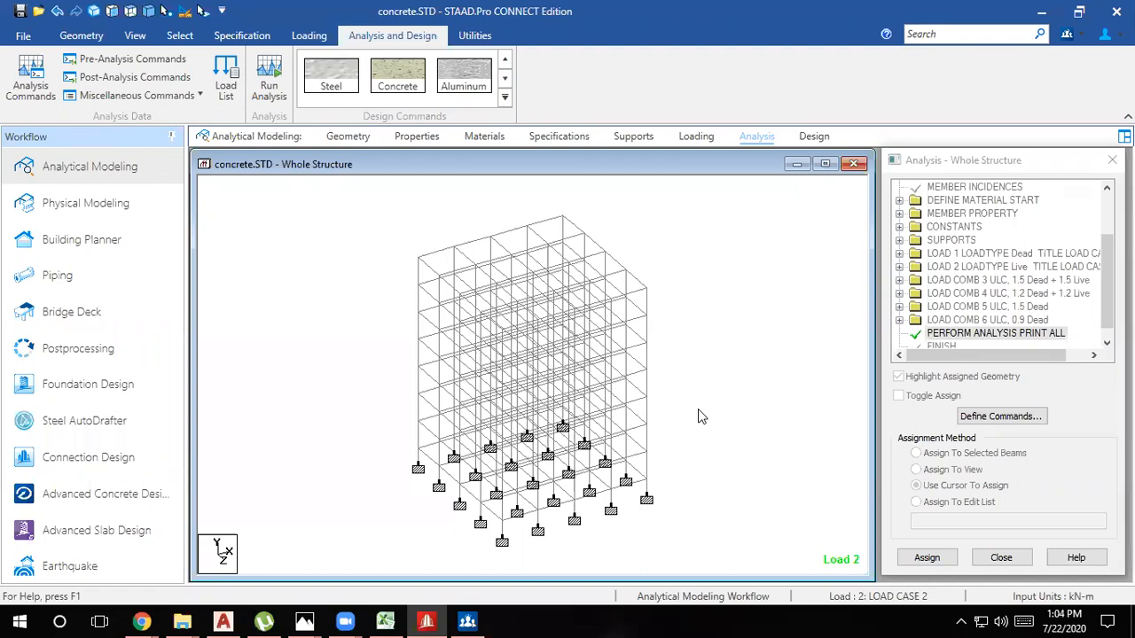
{"action": "left_click", "coordinate": [397, 86]}
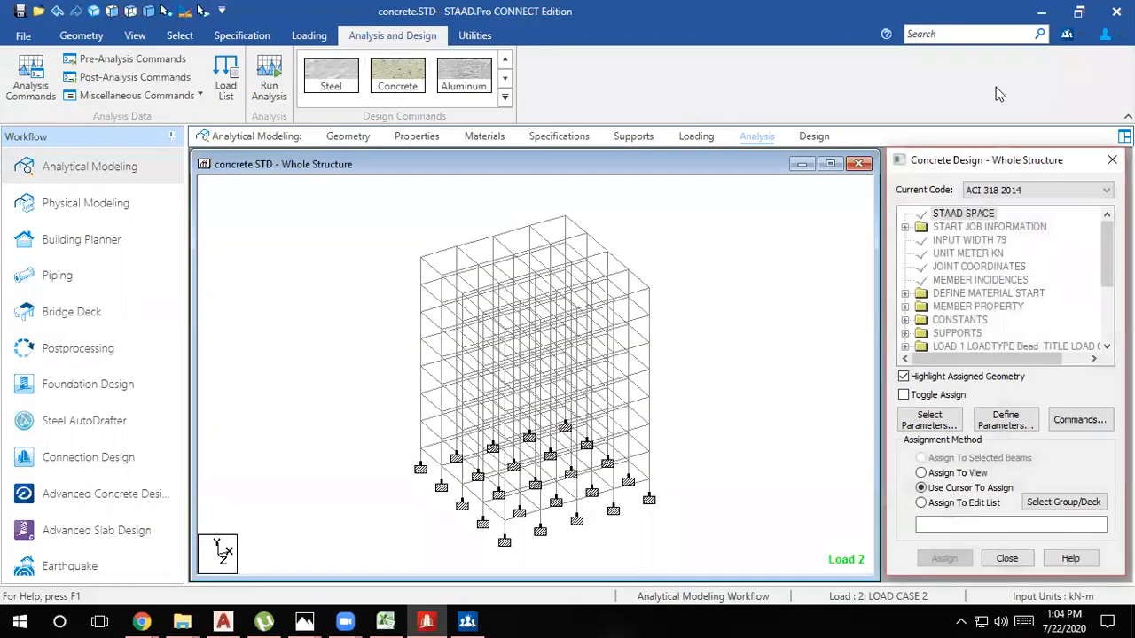
{"action": "left_click", "coordinate": [995, 189]}
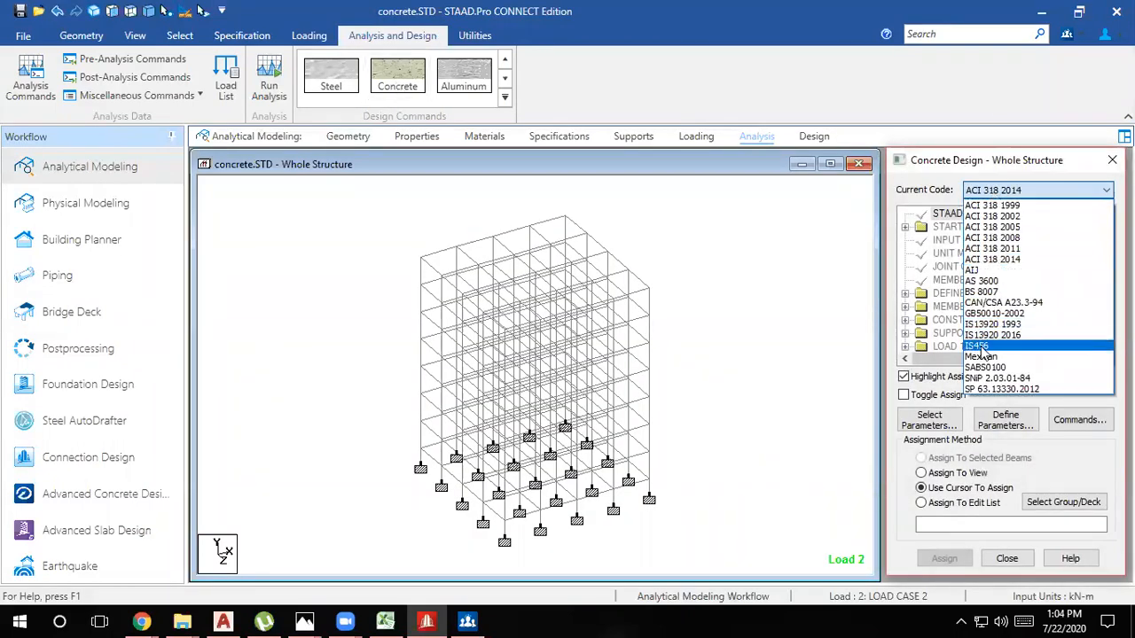
{"action": "left_click", "coordinate": [782, 307]}
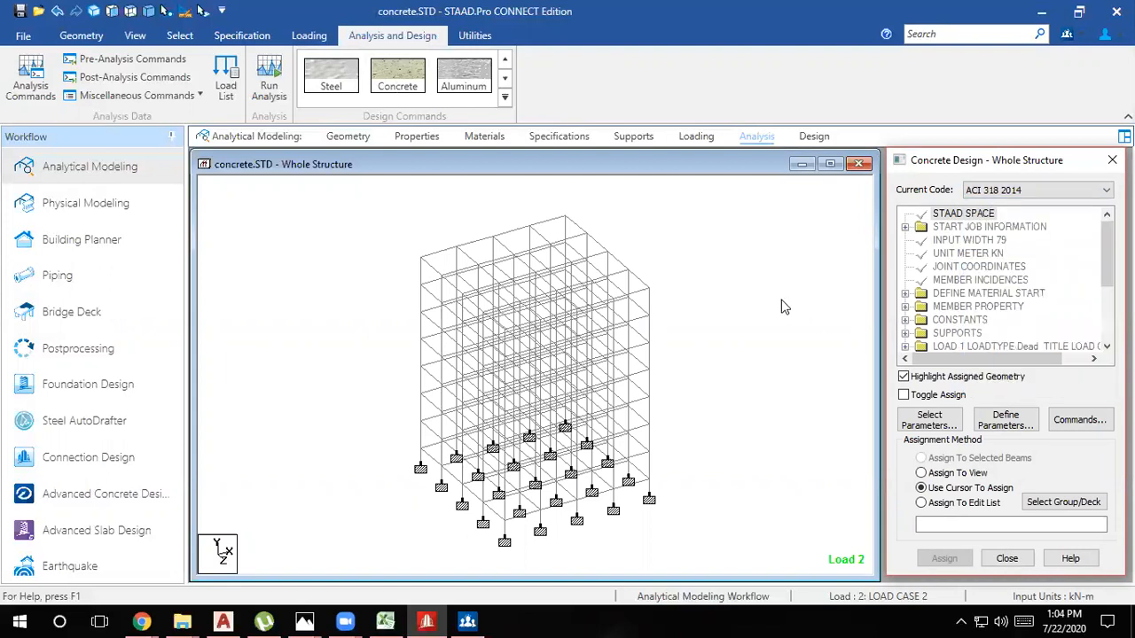
Set the model's metric input units to Millimeter for length and Newton for force
{"action": "left_click", "coordinate": [68, 39]}
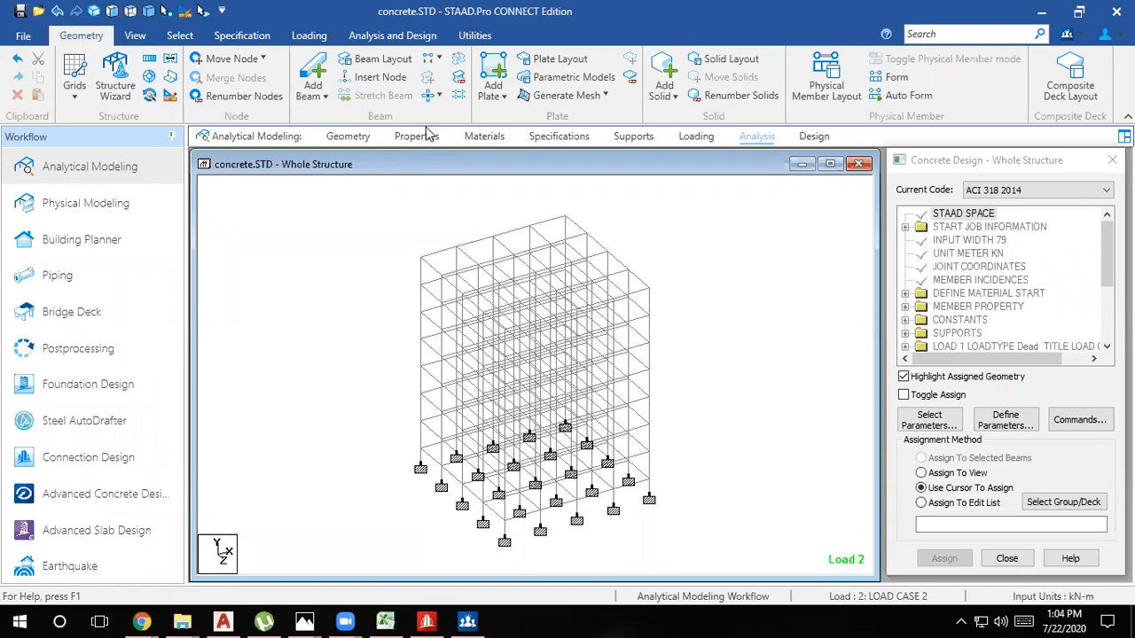
{"action": "left_click", "coordinate": [172, 97]}
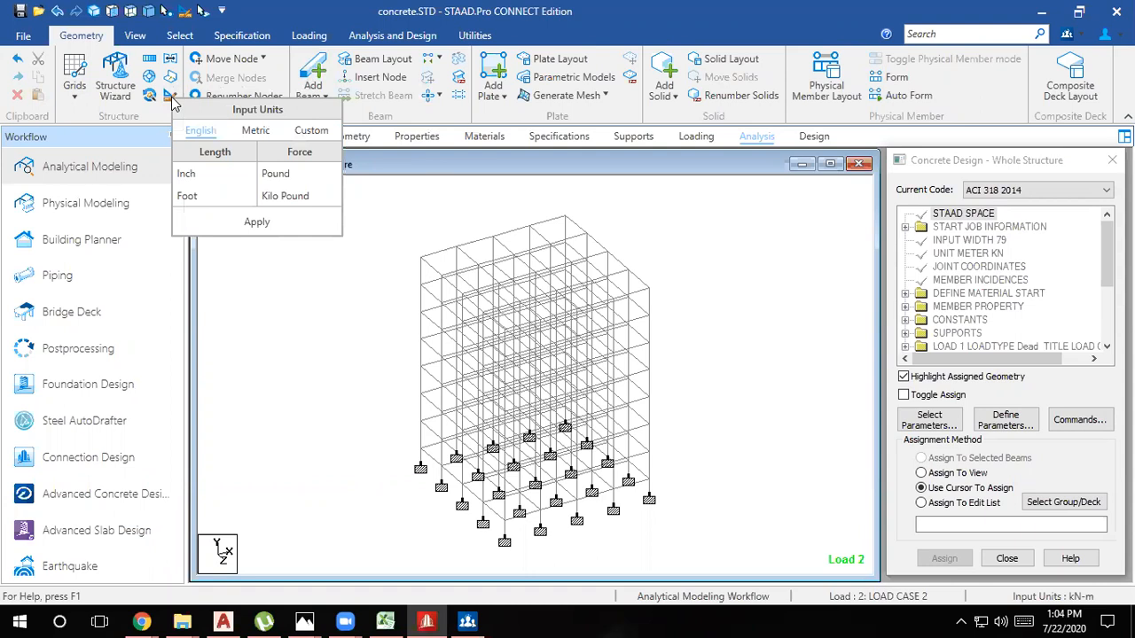
{"action": "left_click", "coordinate": [254, 131]}
{"action": "left_click", "coordinate": [206, 174]}
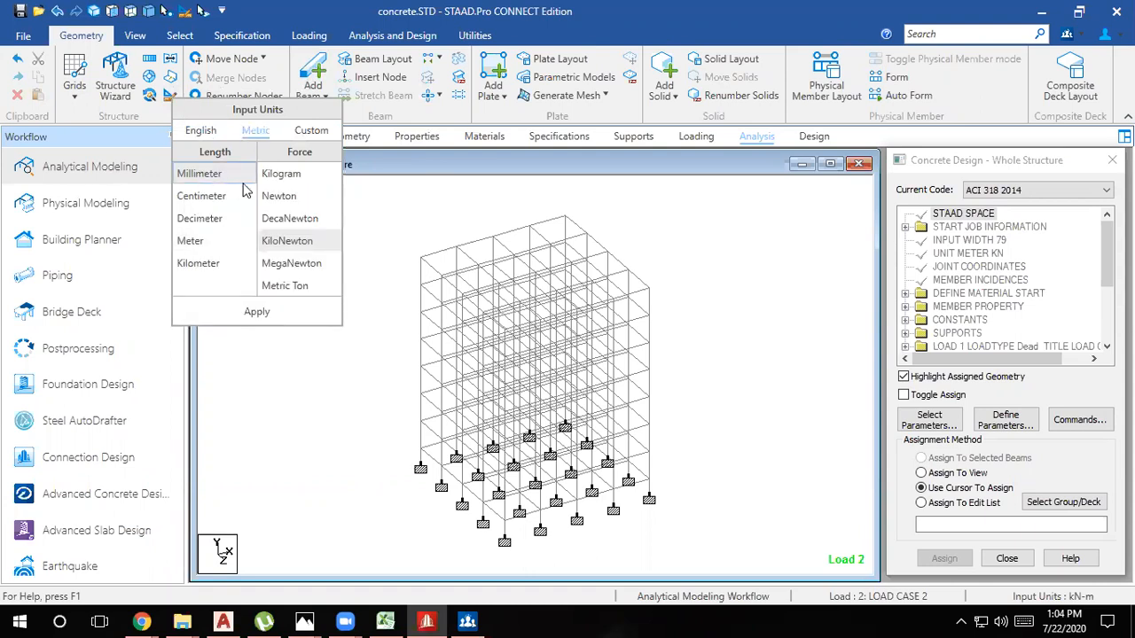
{"action": "left_click", "coordinate": [289, 198]}
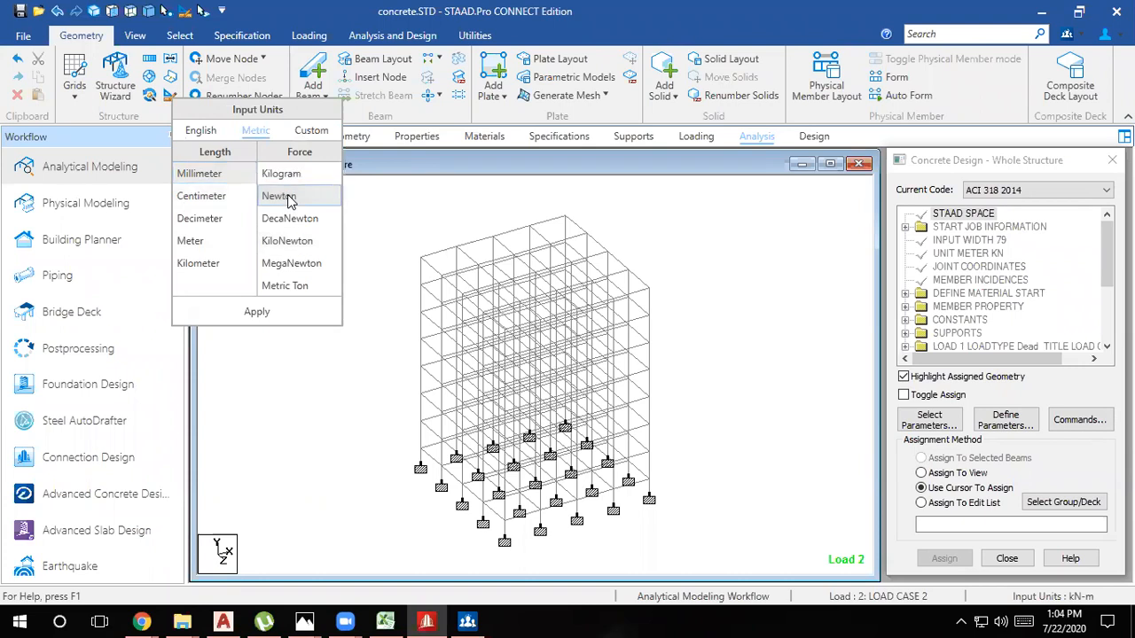
{"action": "left_click", "coordinate": [245, 312]}
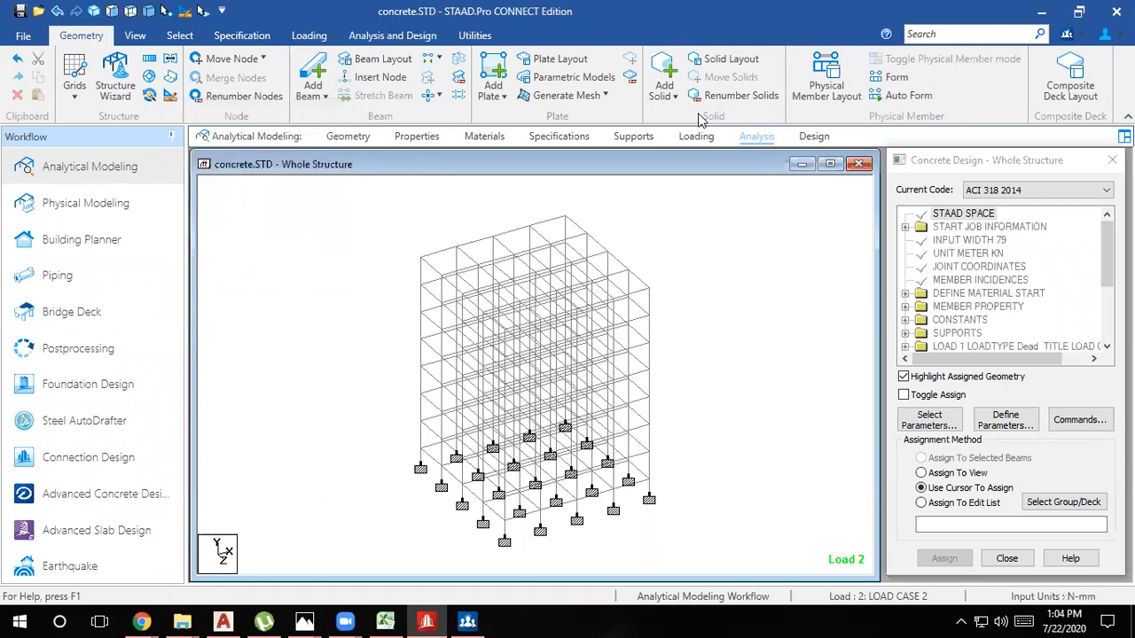
Reopen the concrete design commands and set the current design code to IS456
{"action": "left_click", "coordinate": [398, 37]}
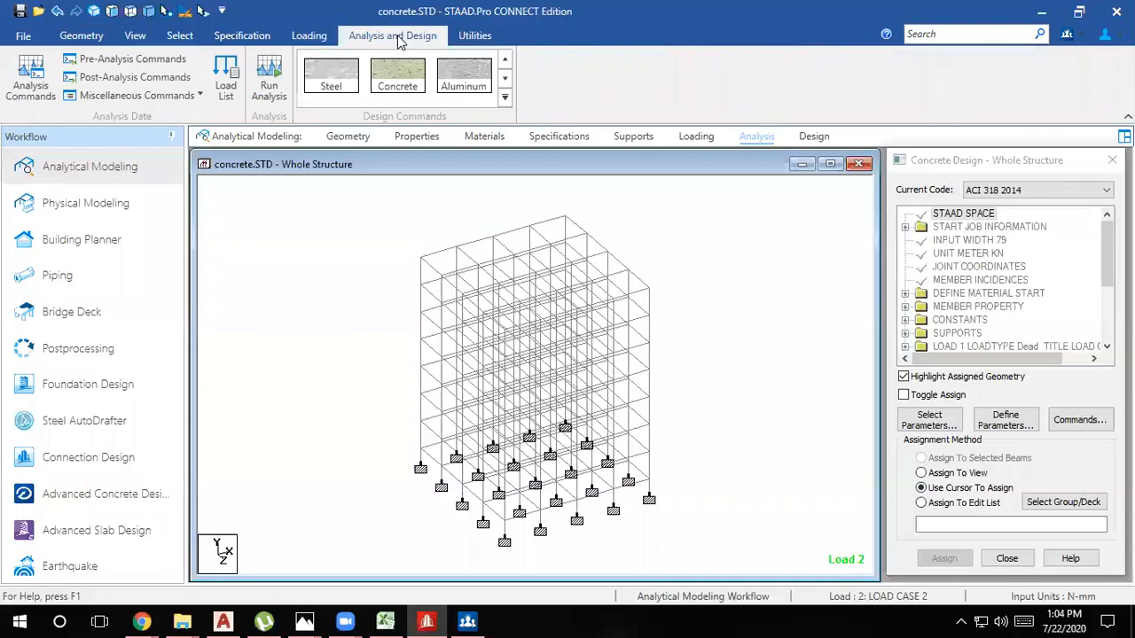
{"action": "left_click", "coordinate": [398, 85]}
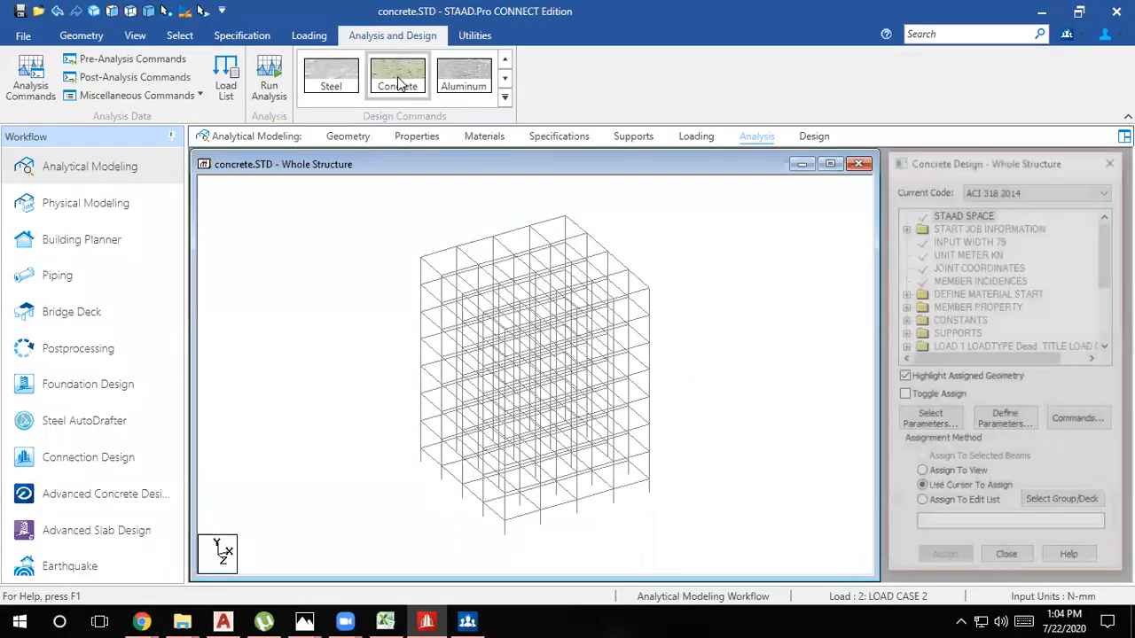
{"action": "left_click", "coordinate": [1037, 193]}
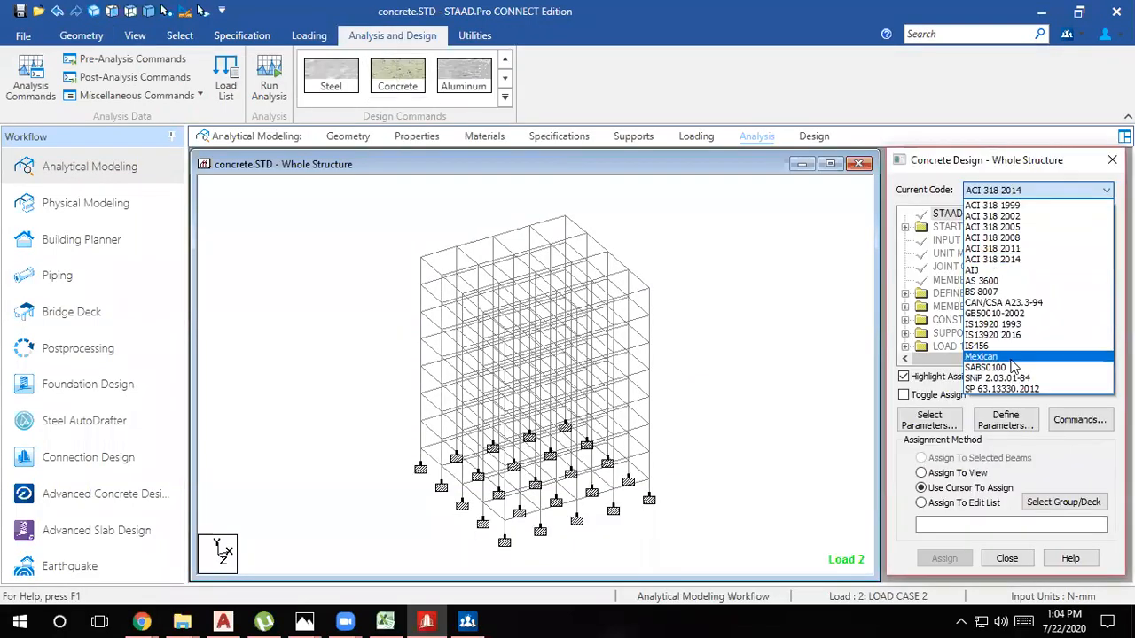
{"action": "left_click", "coordinate": [991, 348]}
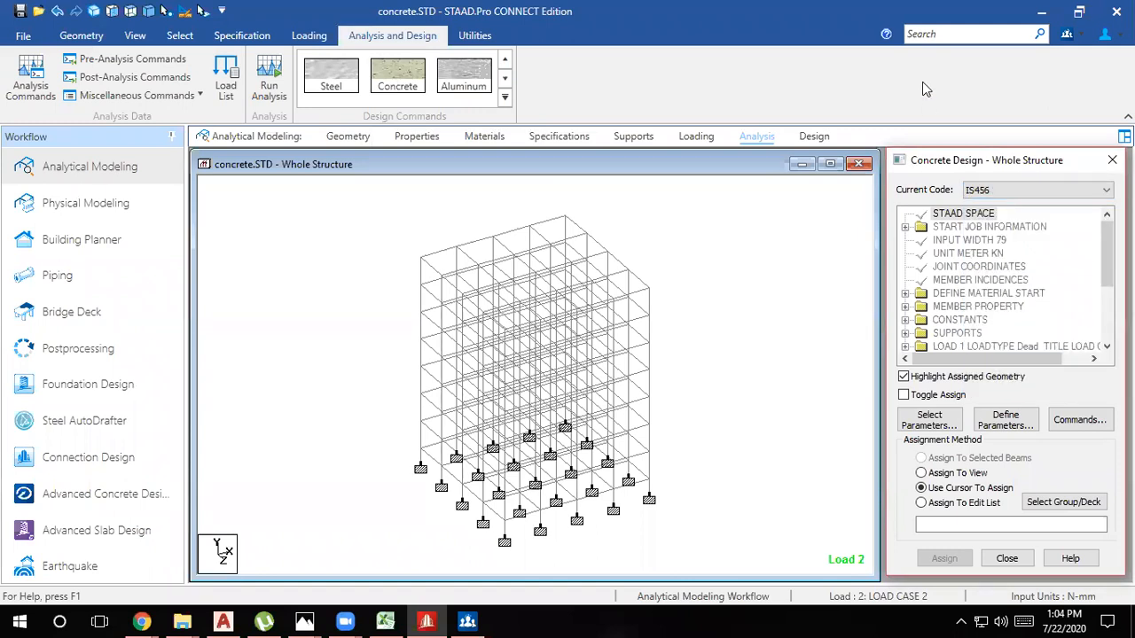
{"action": "left_click", "coordinate": [346, 622]}
{"action": "left_click", "coordinate": [391, 582]}
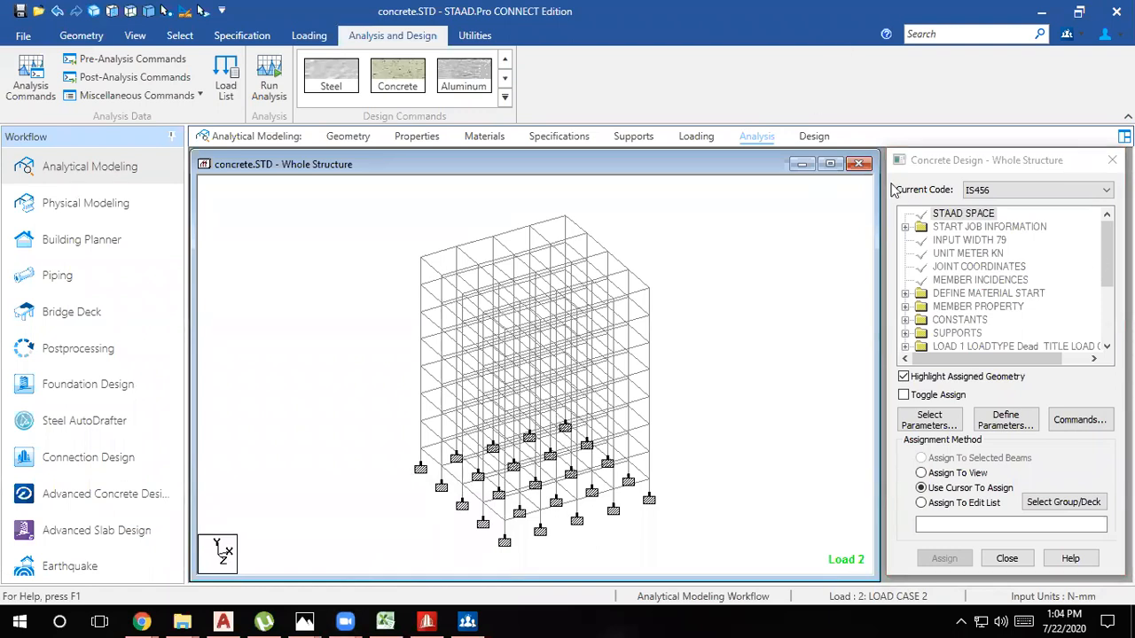
{"action": "left_click", "coordinate": [397, 76]}
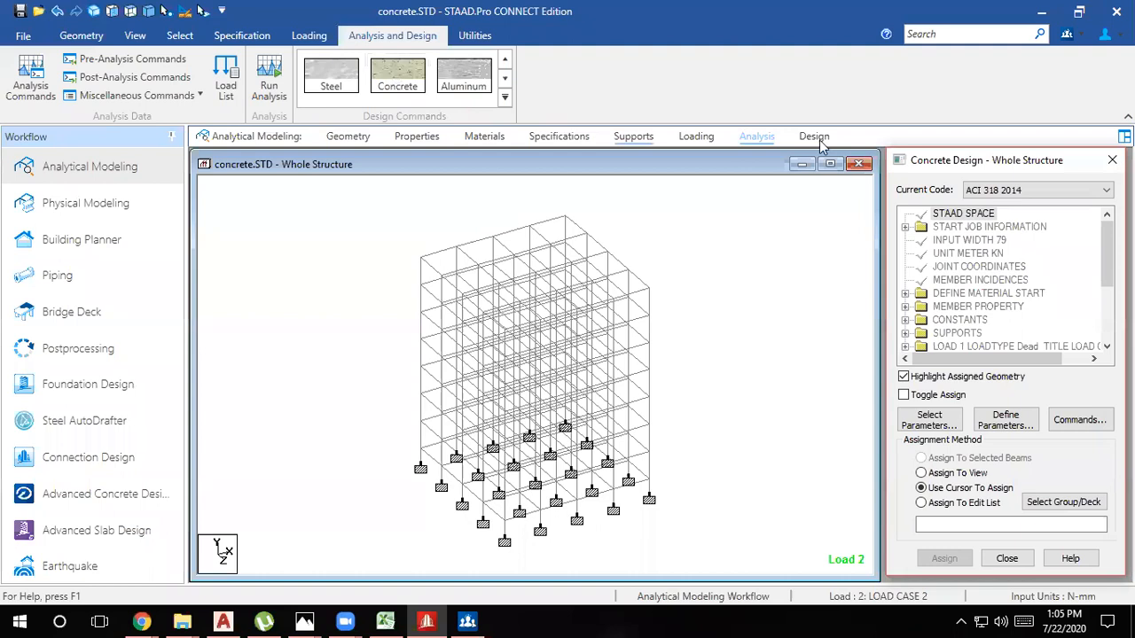
{"action": "left_click", "coordinate": [1041, 193]}
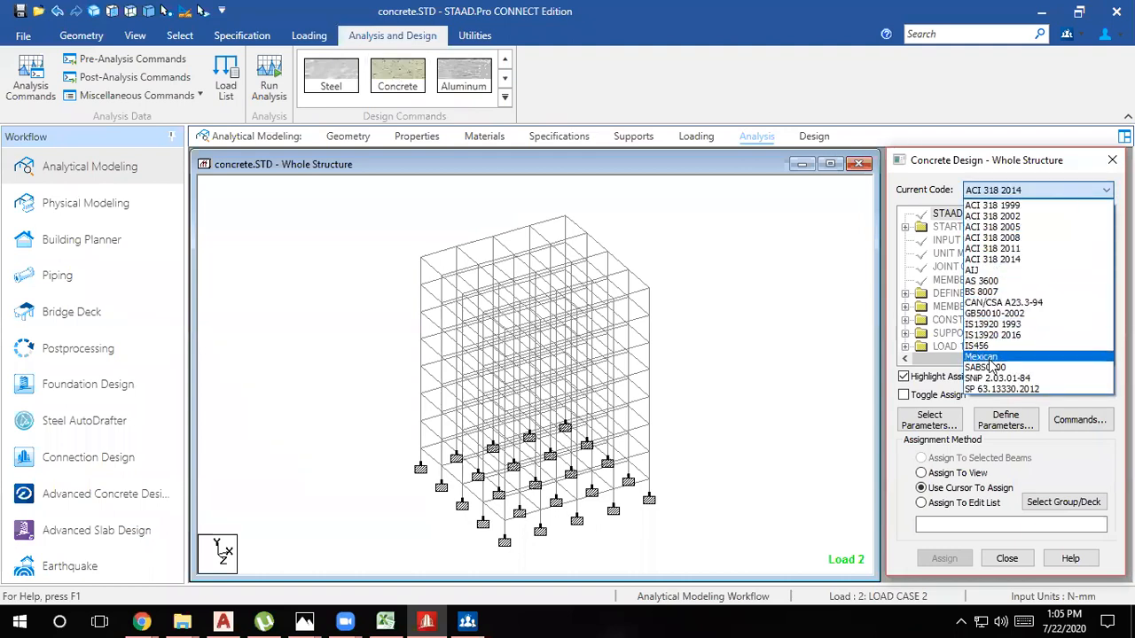
{"action": "left_click", "coordinate": [981, 346]}
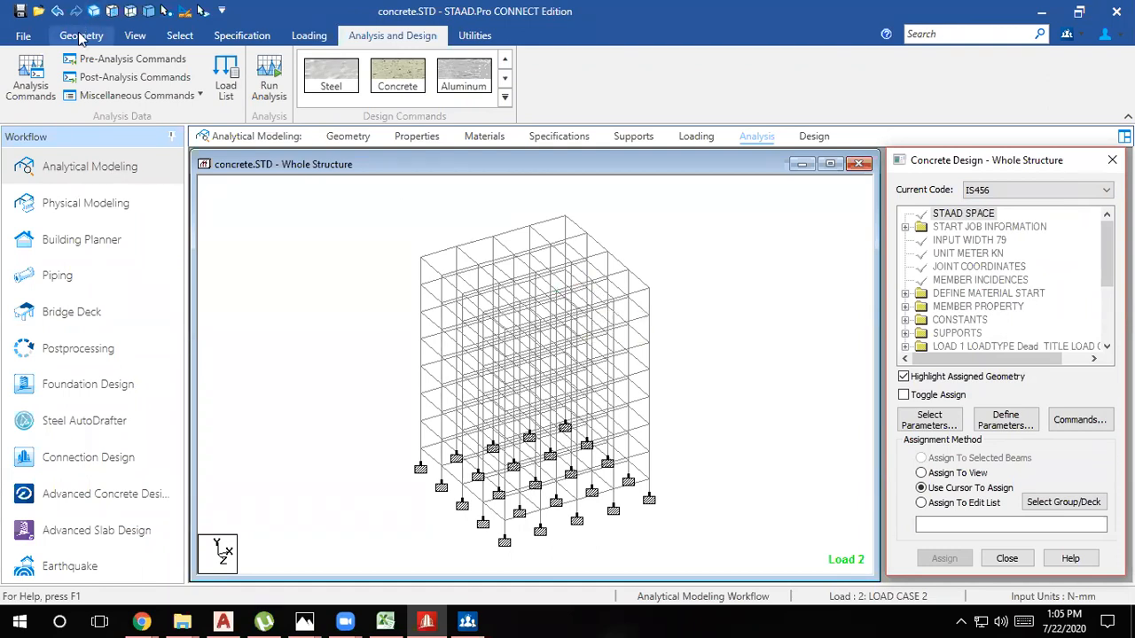
Select IS456 again as the concrete design code and open the BRACE design parameter for definition
{"action": "left_click", "coordinate": [390, 90]}
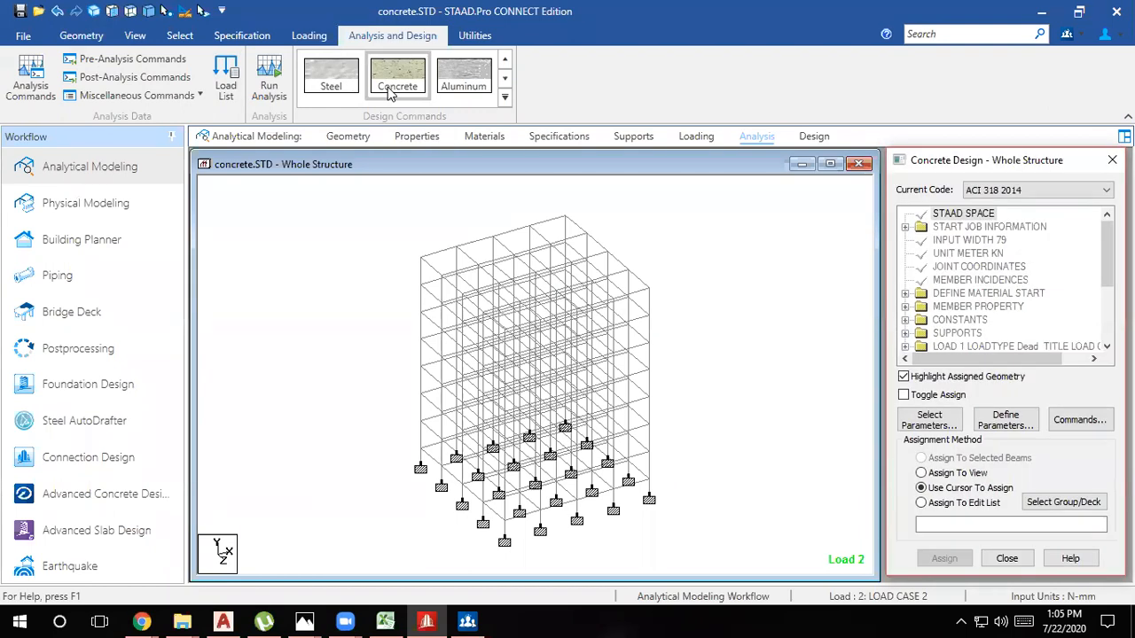
{"action": "left_click", "coordinate": [993, 190]}
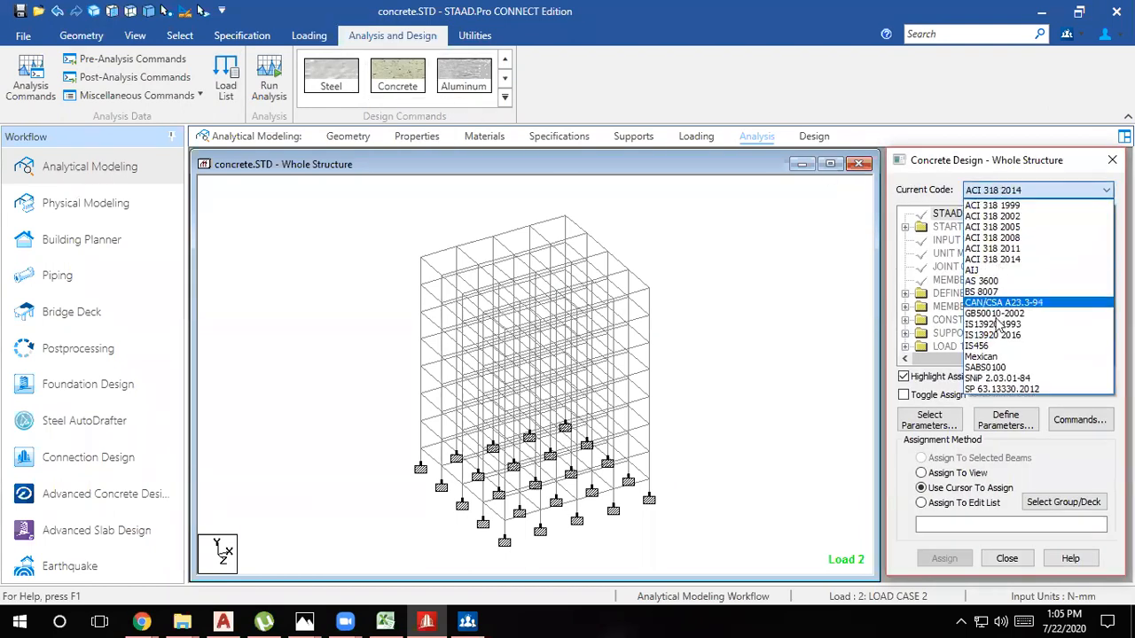
{"action": "left_click", "coordinate": [984, 345]}
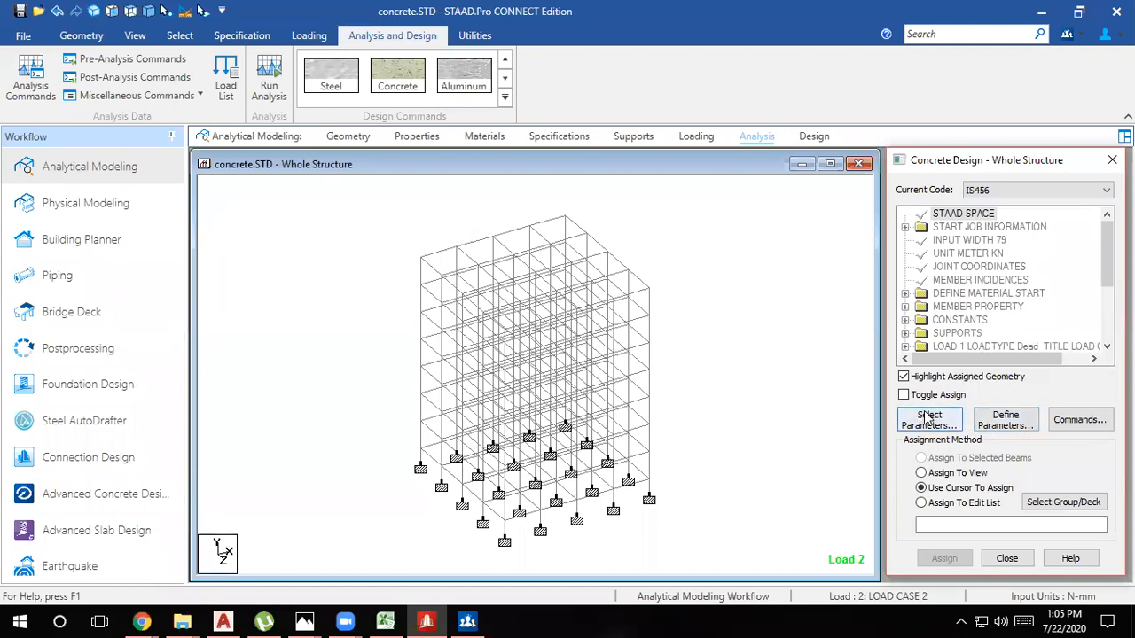
{"action": "left_click", "coordinate": [1010, 418]}
{"action": "left_click", "coordinate": [433, 225]}
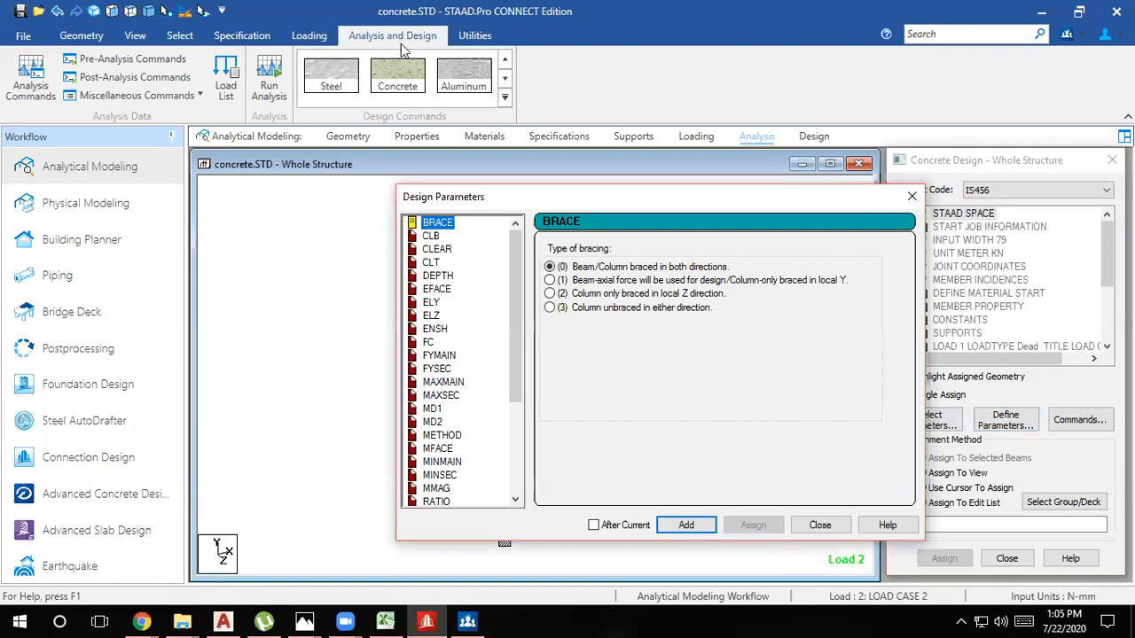
View the reinforced beam picture RCC.JPG once more and return to the design parameters in STAAD.Pro
{"action": "left_click", "coordinate": [345, 621]}
{"action": "left_click", "coordinate": [371, 560]}
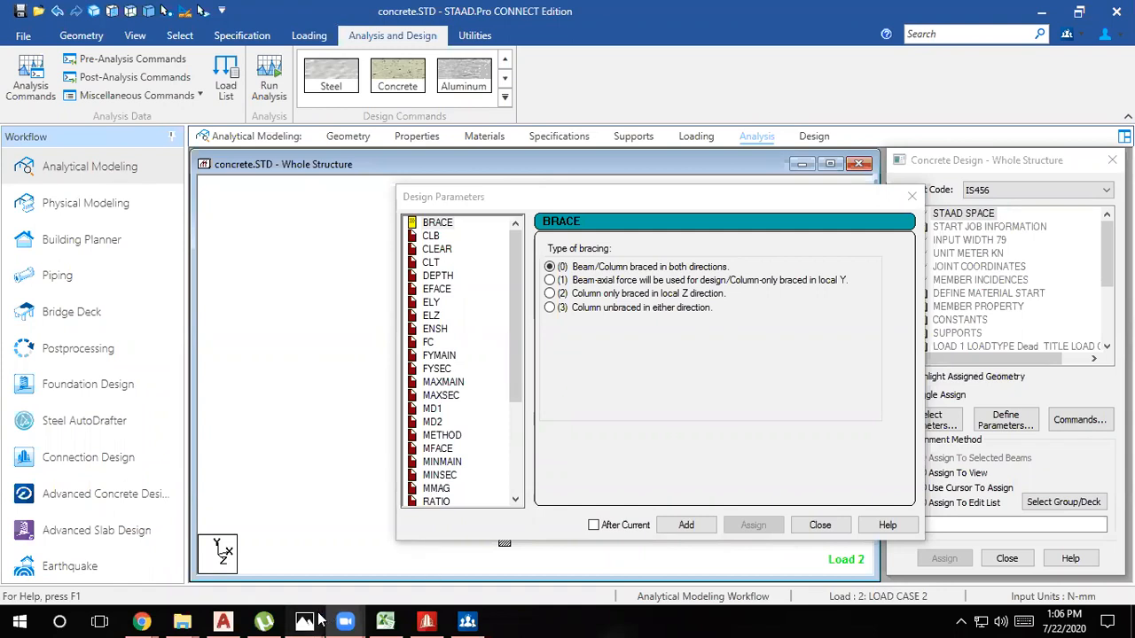
{"action": "mouse_move", "coordinate": [304, 621]}
{"action": "left_click", "coordinate": [376, 576]}
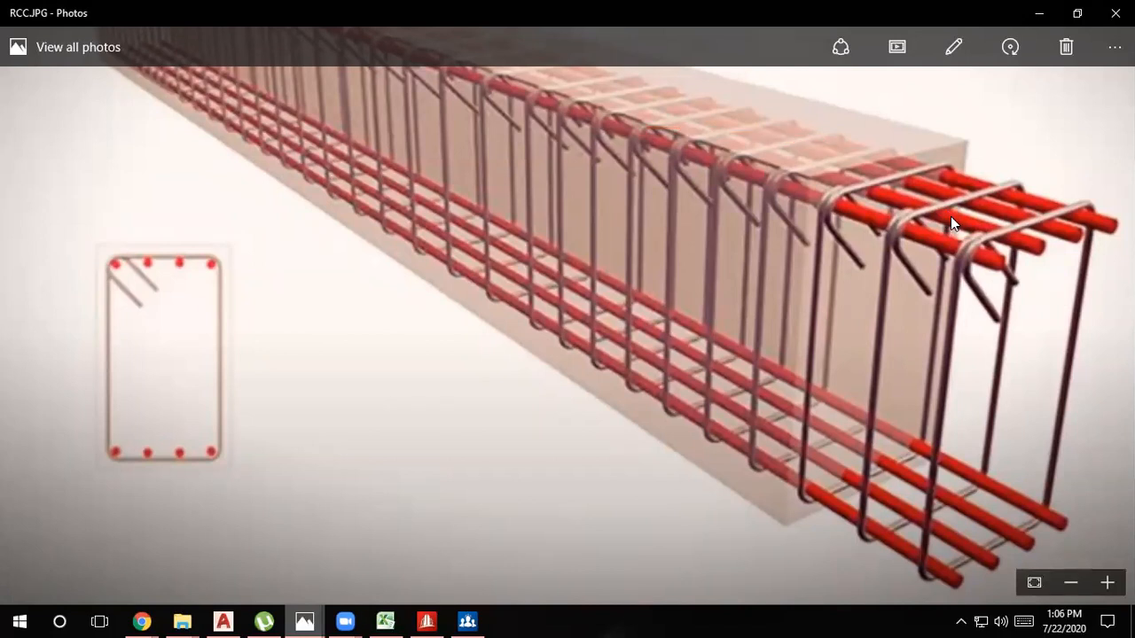
{"action": "left_click", "coordinate": [475, 621]}
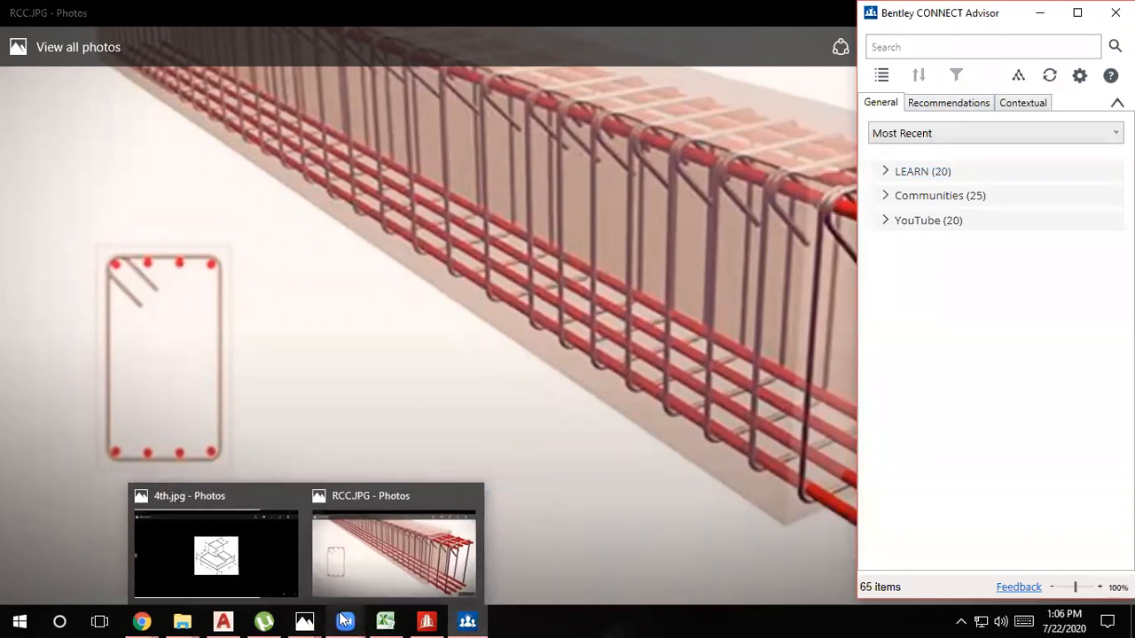
{"action": "mouse_move", "coordinate": [342, 621]}
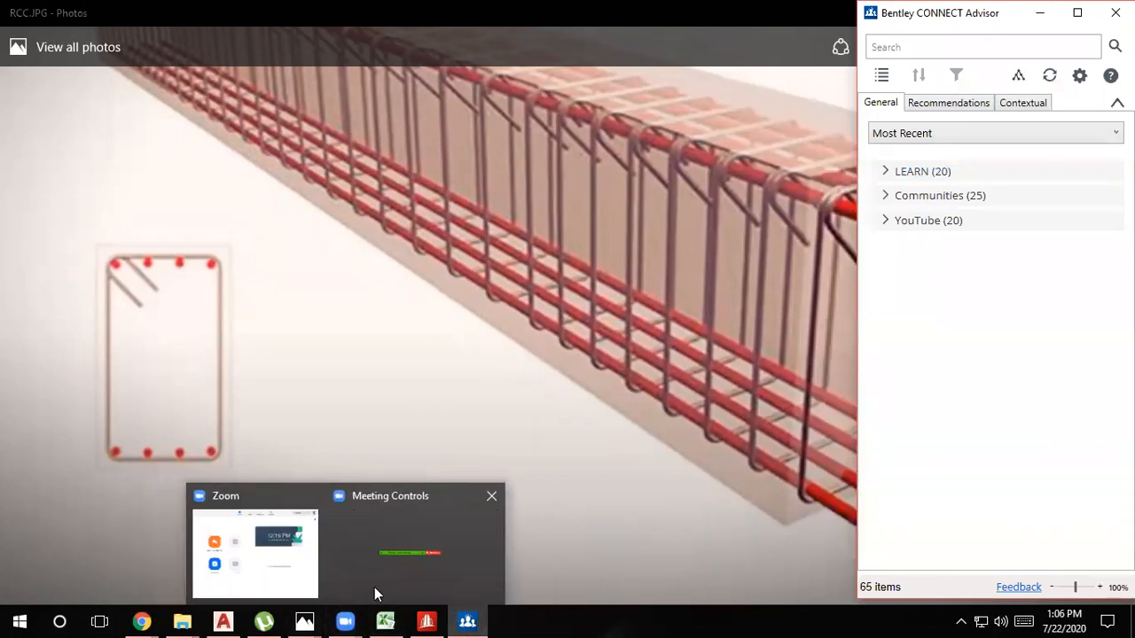
{"action": "left_click", "coordinate": [344, 621]}
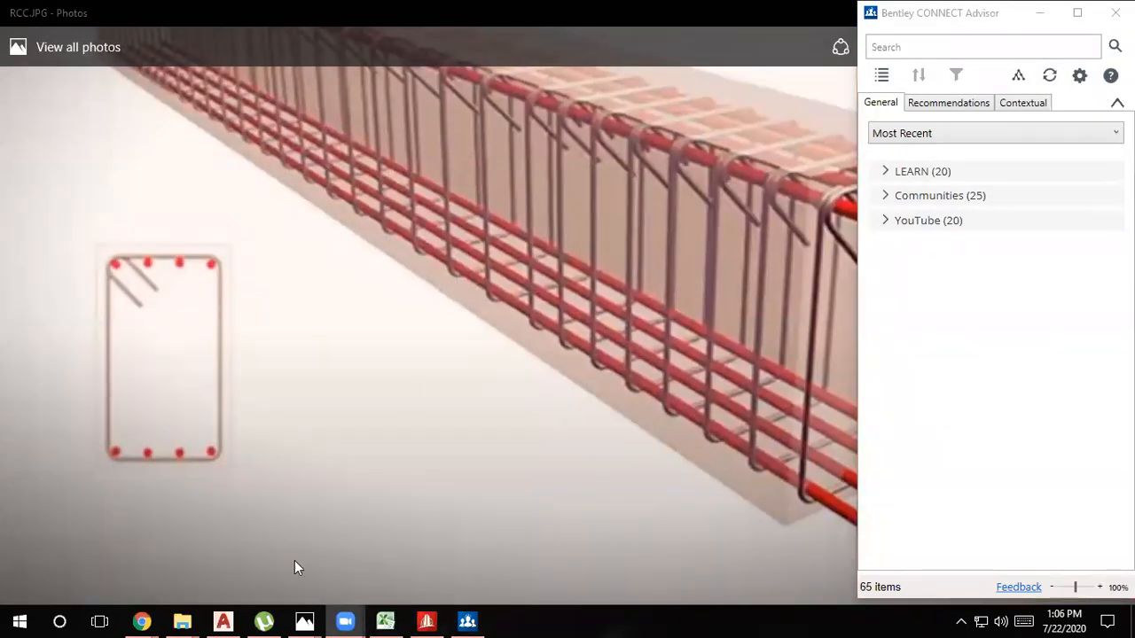
{"action": "left_click", "coordinate": [426, 621]}
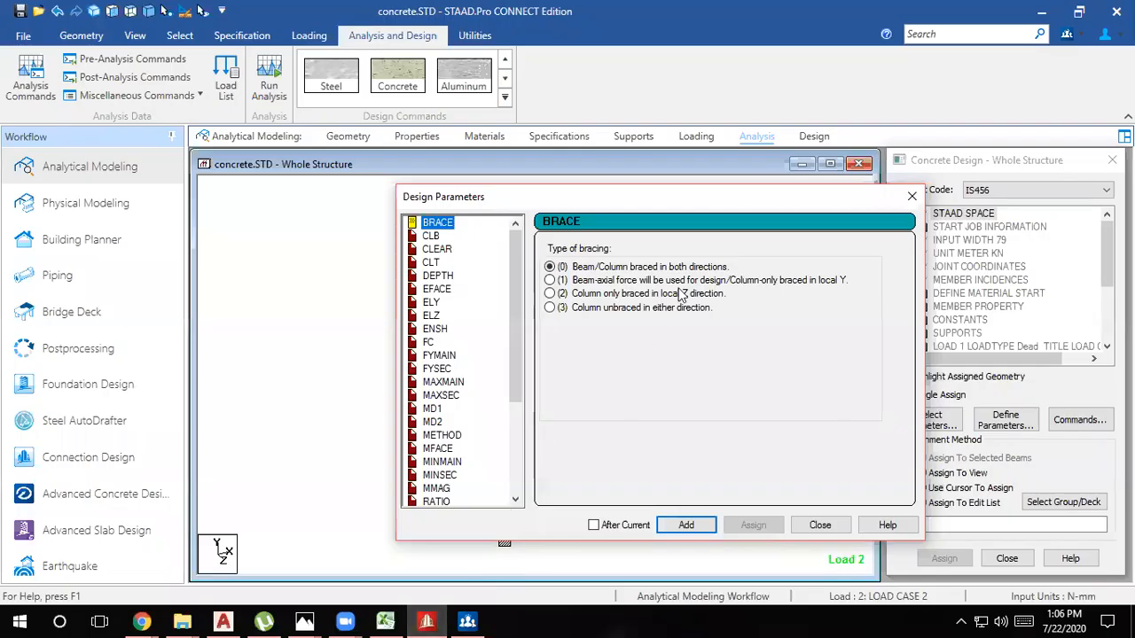
Review the bracing options and the CLB, CLEAR, CLT and DEPTH design parameters, and close the parameter definitions
{"action": "left_click", "coordinate": [552, 294]}
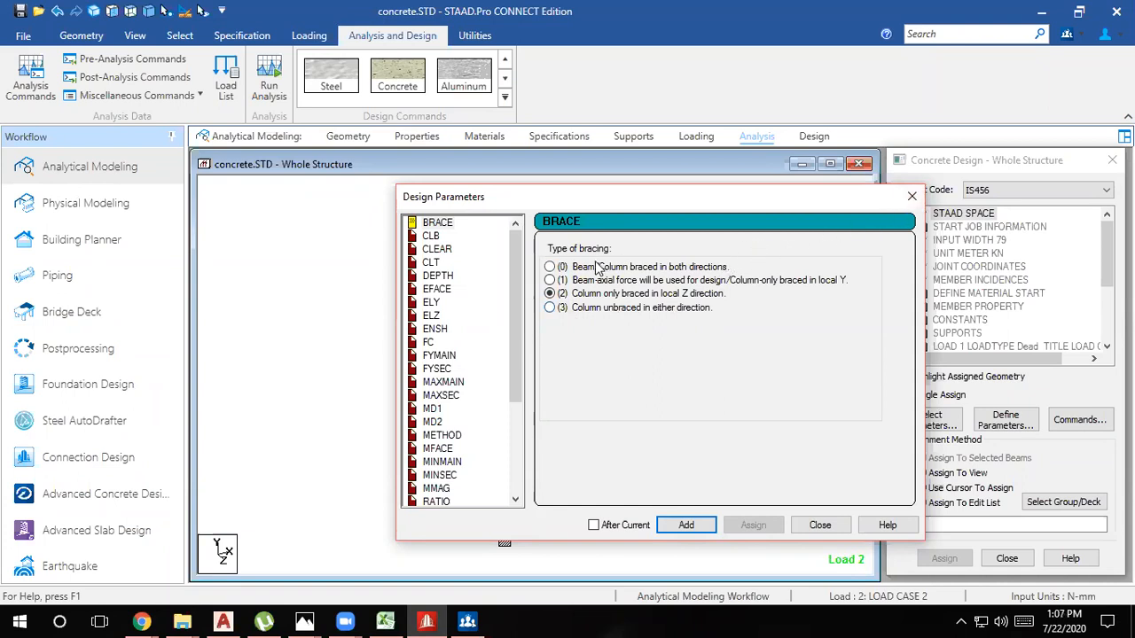
{"action": "left_click", "coordinate": [551, 267]}
{"action": "left_click", "coordinate": [433, 236]}
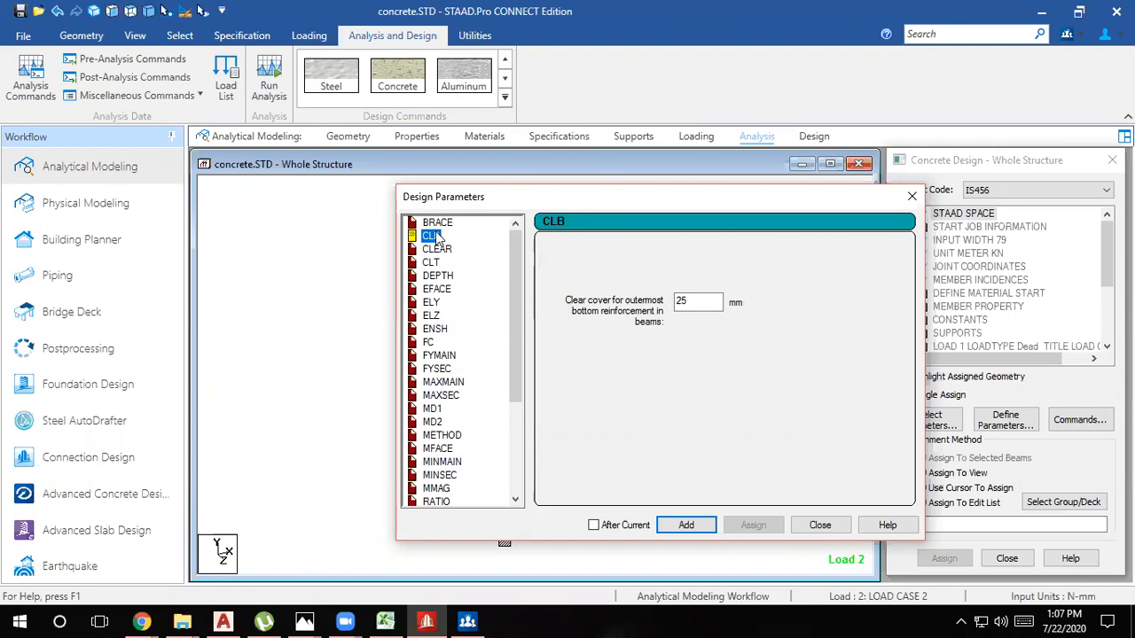
{"action": "left_click", "coordinate": [438, 249]}
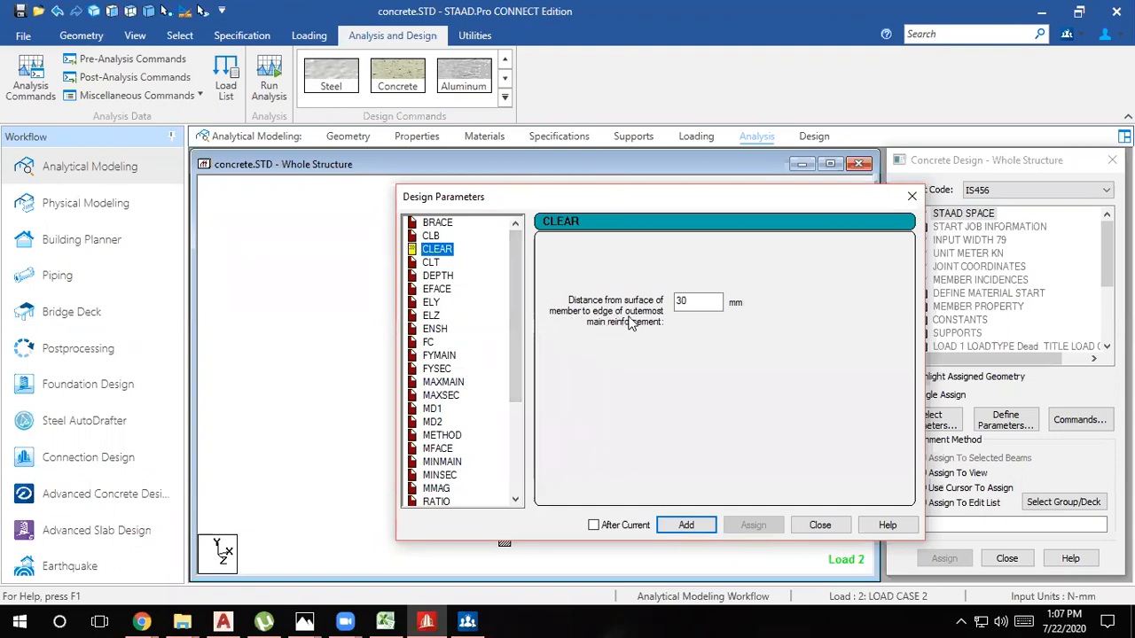
{"action": "left_click", "coordinate": [434, 263]}
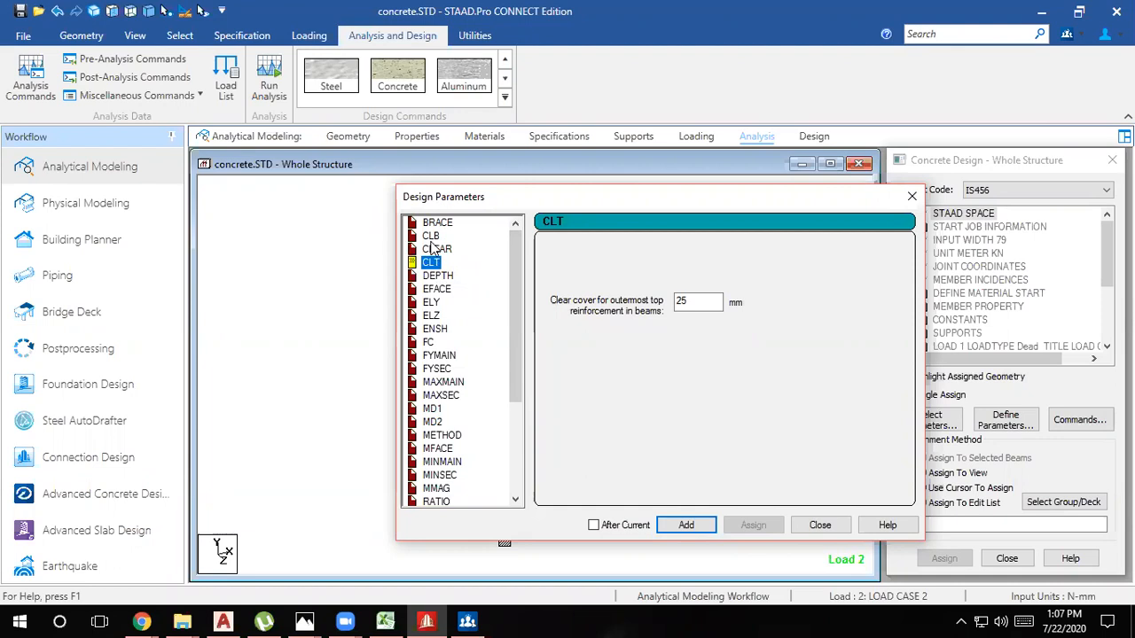
{"action": "left_click", "coordinate": [431, 249]}
{"action": "left_click", "coordinate": [433, 263]}
{"action": "left_click", "coordinate": [434, 249]}
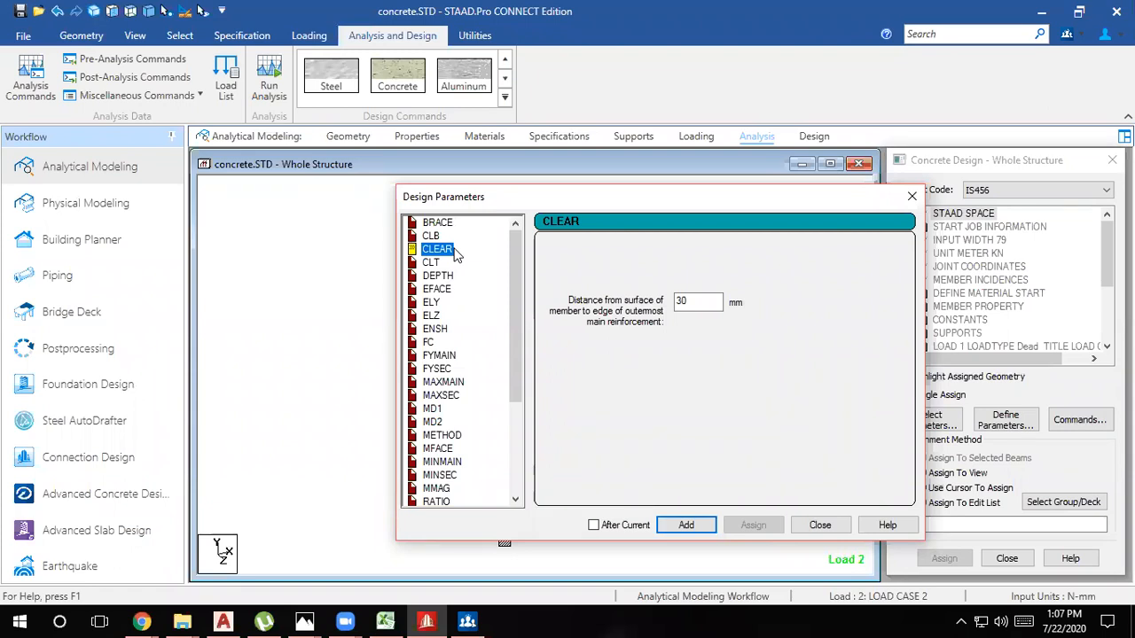
{"action": "left_click", "coordinate": [442, 277]}
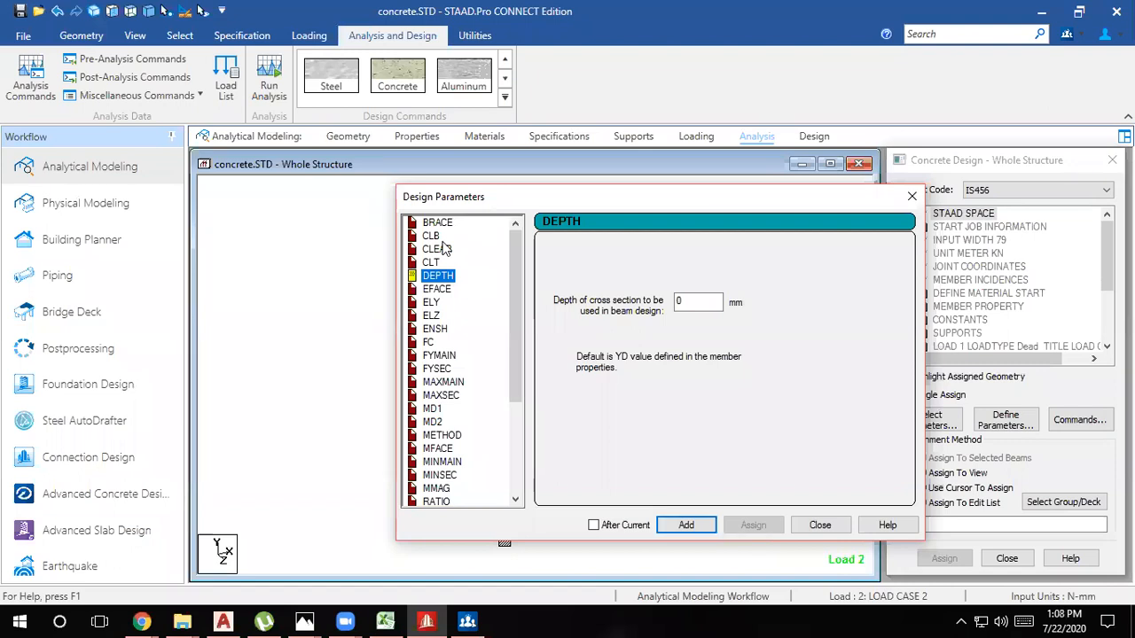
{"action": "left_click", "coordinate": [432, 253]}
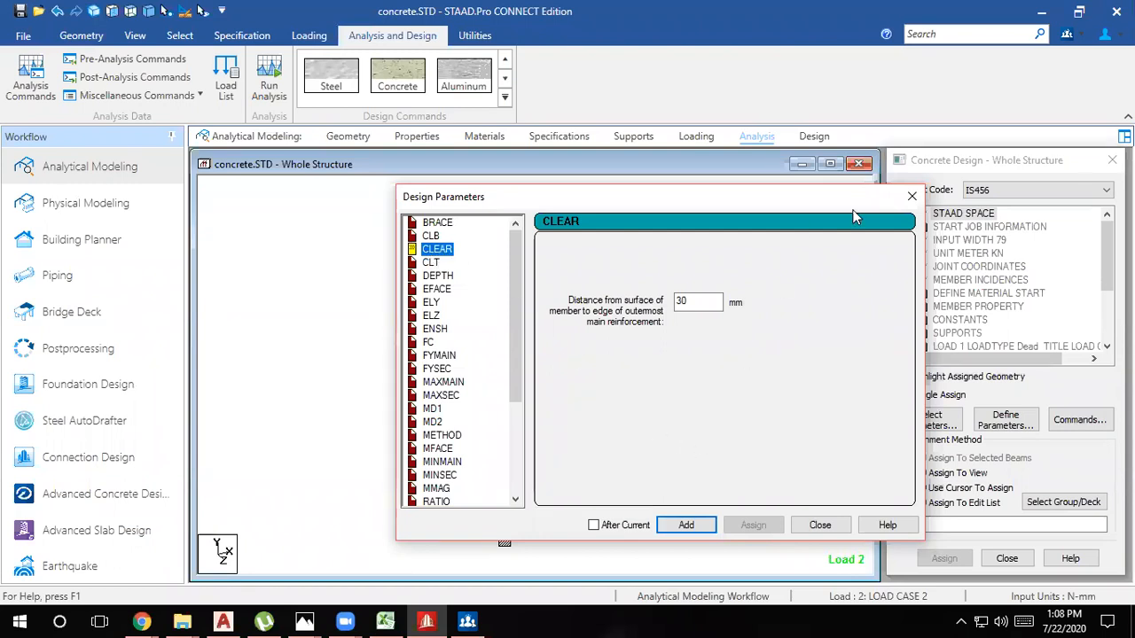
{"action": "left_click", "coordinate": [916, 196]}
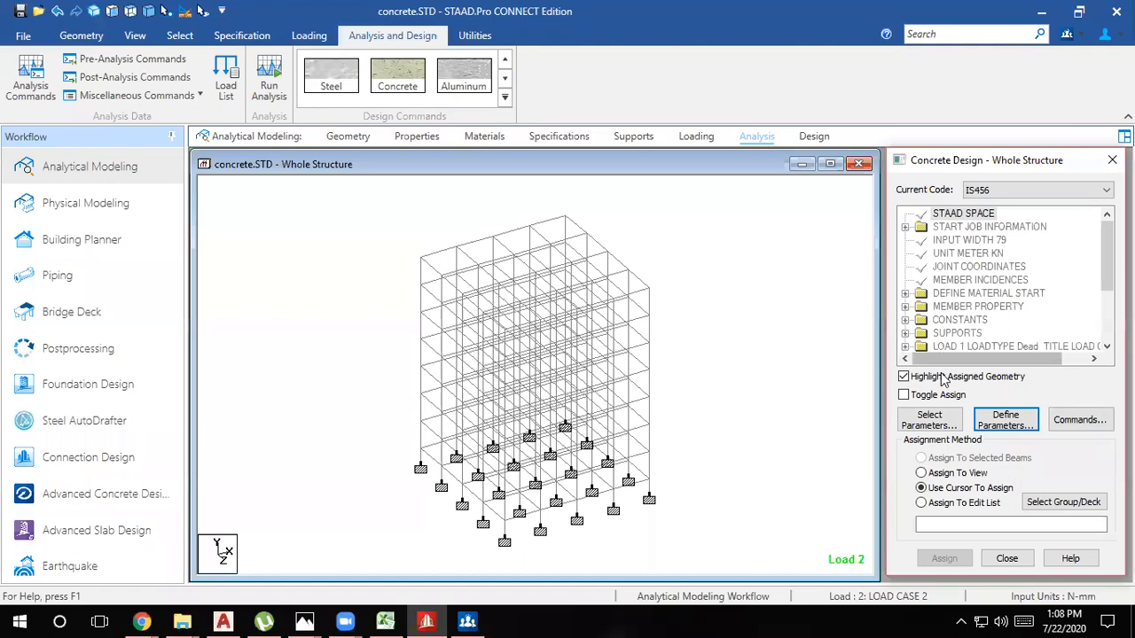
Try to reduce the selected design parameters to only Clear and Fc
{"action": "left_click", "coordinate": [922, 420]}
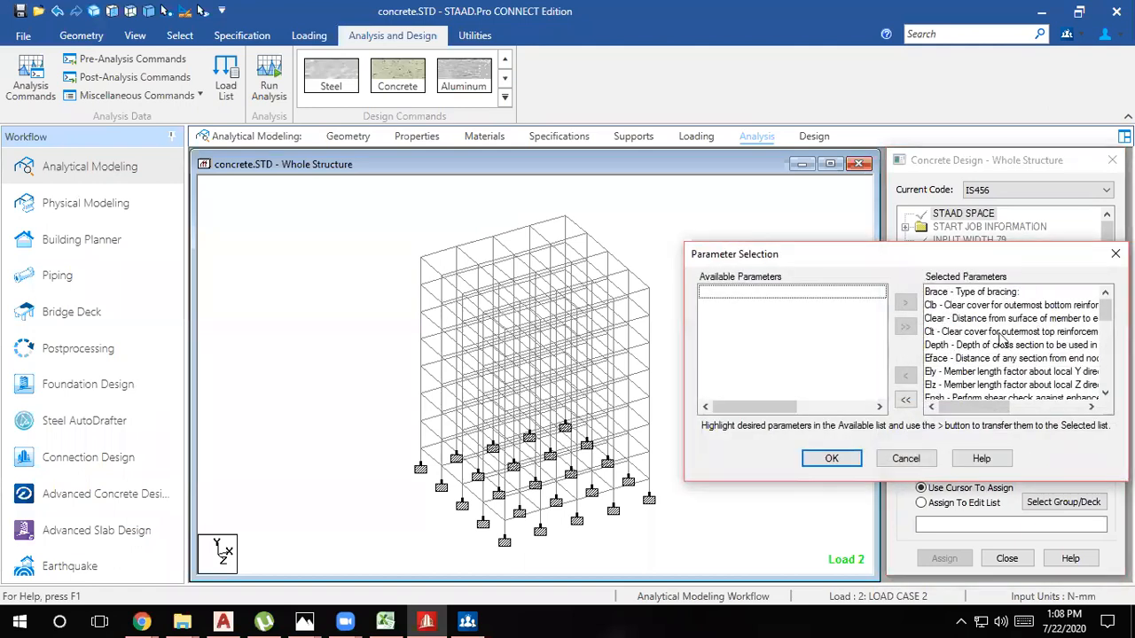
{"action": "left_click", "coordinate": [905, 400]}
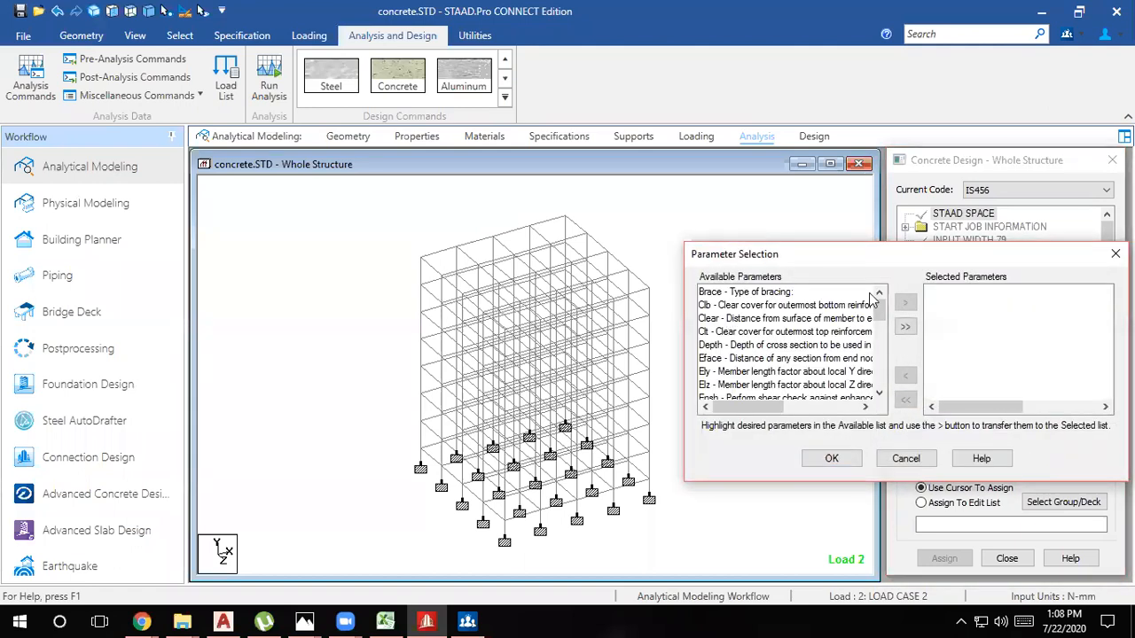
{"action": "scroll", "coordinate": [765, 350], "scroll_direction": "down", "scroll_amount": 3}
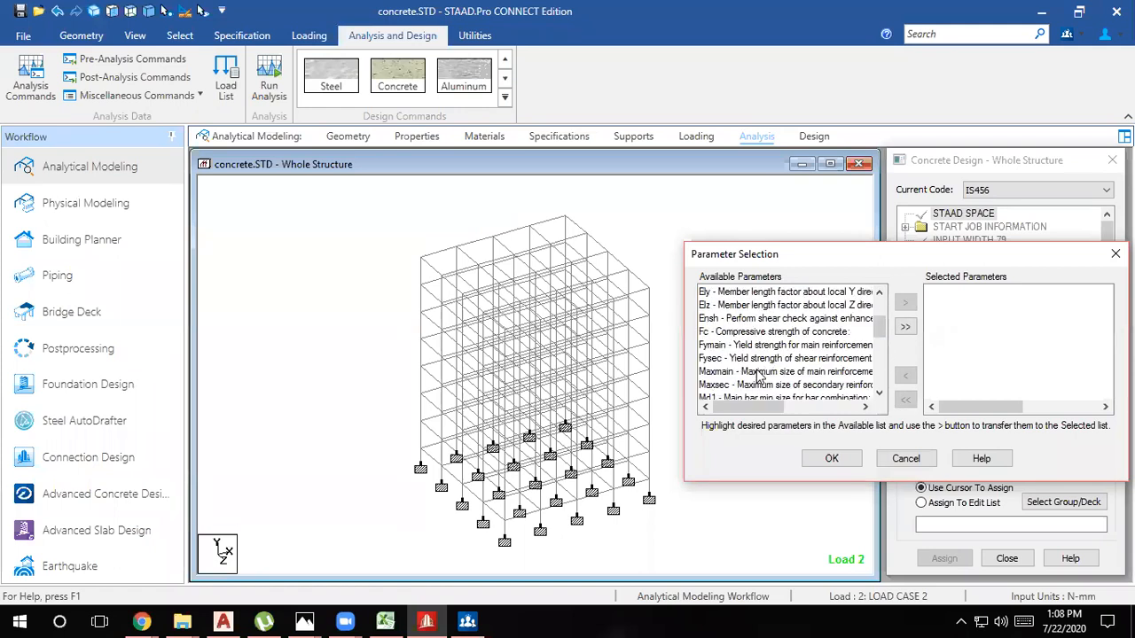
{"action": "scroll", "coordinate": [763, 353], "scroll_direction": "down", "scroll_amount": 1}
{"action": "scroll", "coordinate": [760, 352], "scroll_direction": "down", "scroll_amount": 1}
{"action": "scroll", "coordinate": [761, 352], "scroll_direction": "up", "scroll_amount": 4}
{"action": "left_click", "coordinate": [753, 308]}
{"action": "left_click", "coordinate": [754, 318]}
{"action": "left_click", "coordinate": [905, 303]}
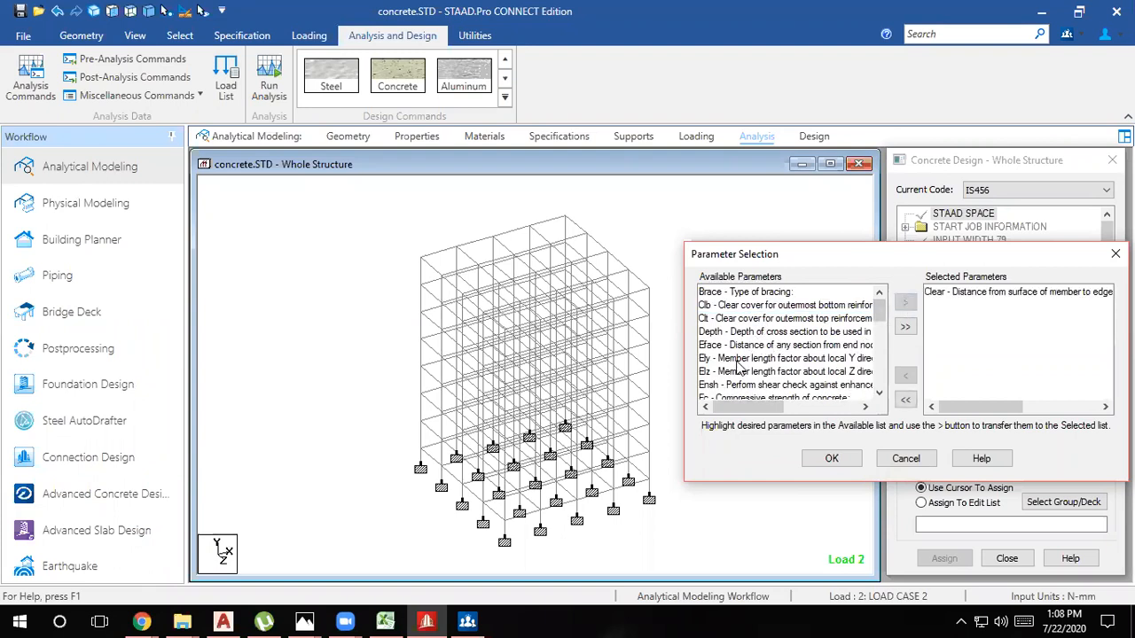
{"action": "scroll", "coordinate": [741, 376], "scroll_direction": "down", "scroll_amount": 1}
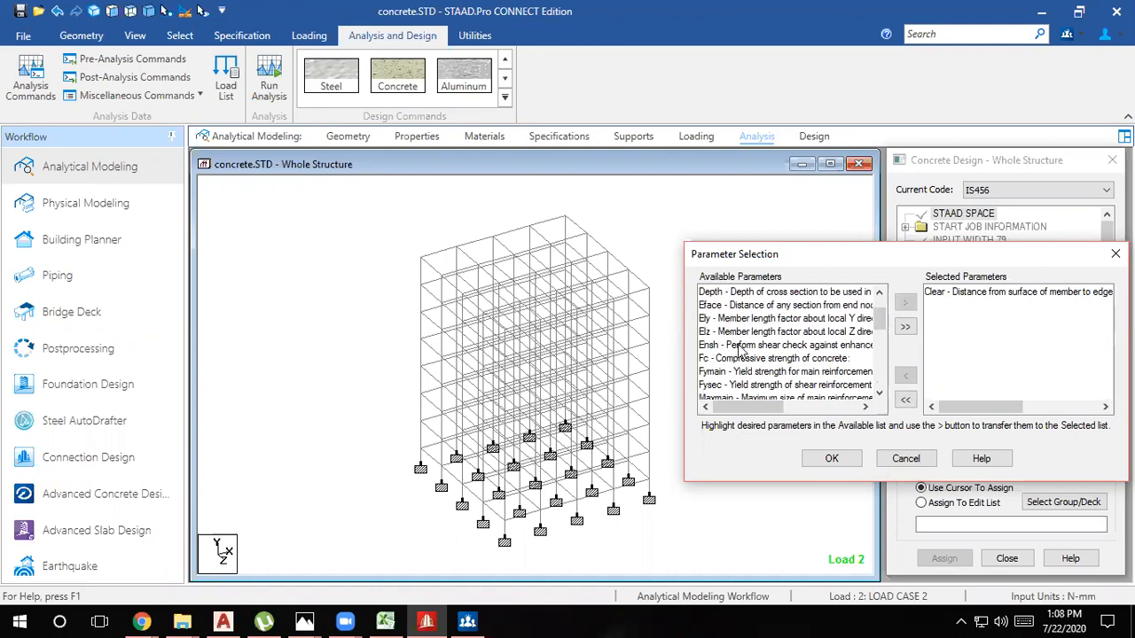
{"action": "left_click", "coordinate": [739, 360]}
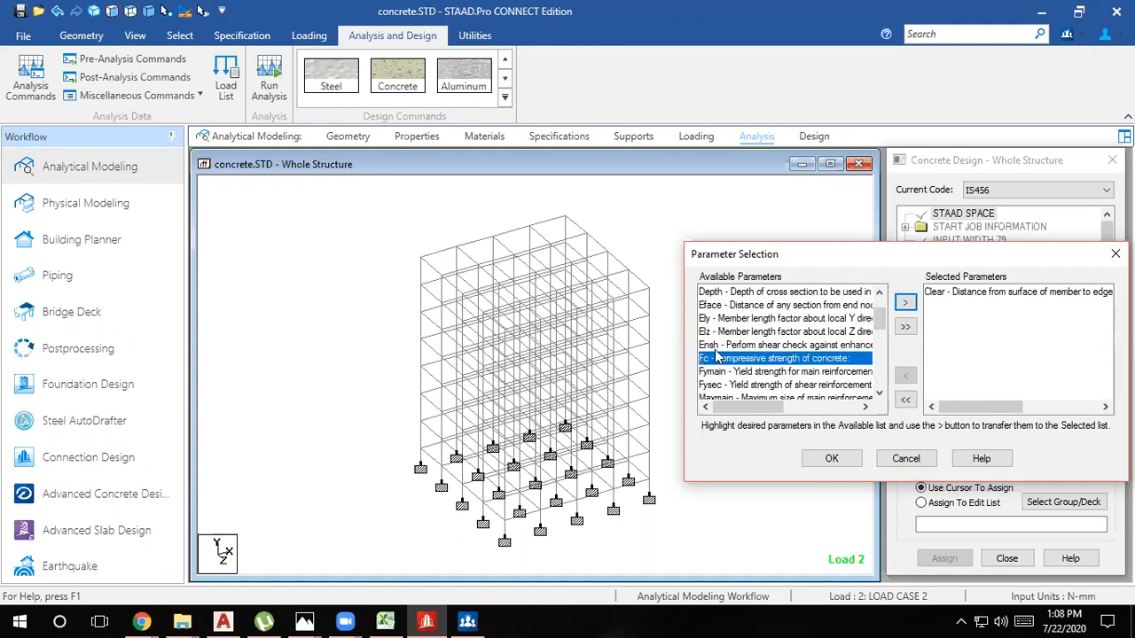
{"action": "left_click", "coordinate": [903, 305]}
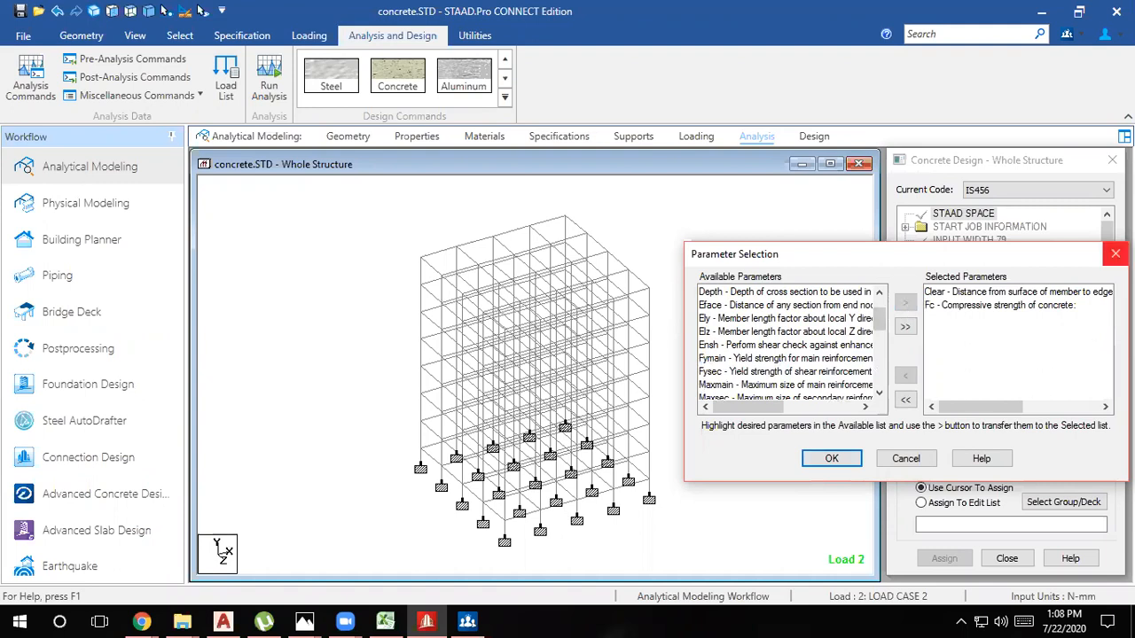
{"action": "left_click", "coordinate": [1116, 253]}
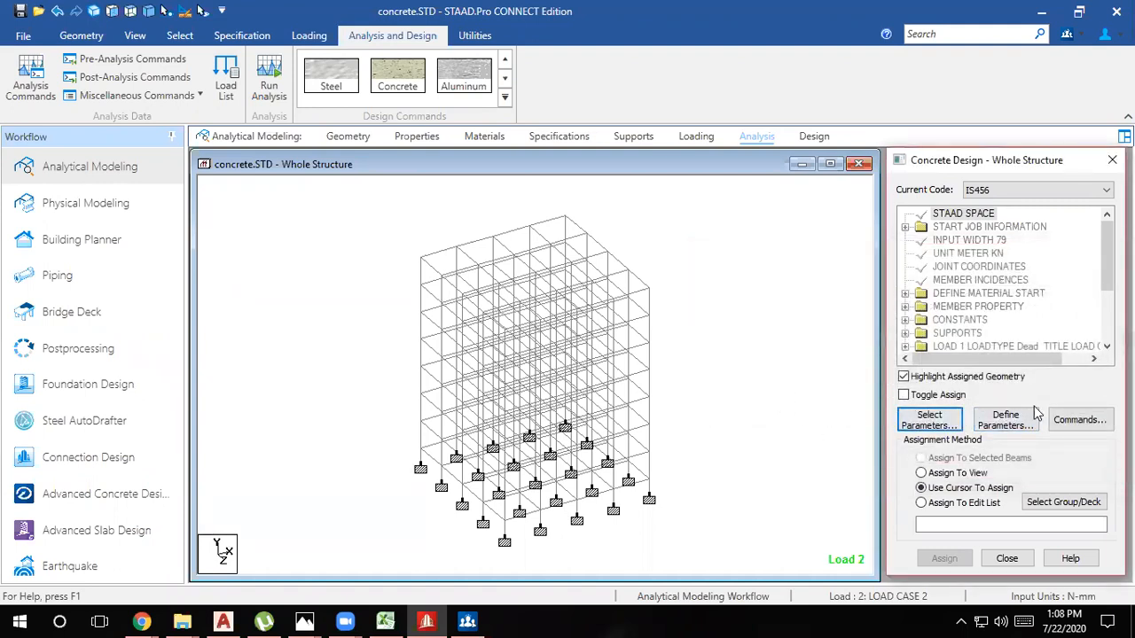
Reopen the design parameter definitions and set the FC compressive strength of concrete to 25 N/mm2
{"action": "left_click", "coordinate": [1004, 422]}
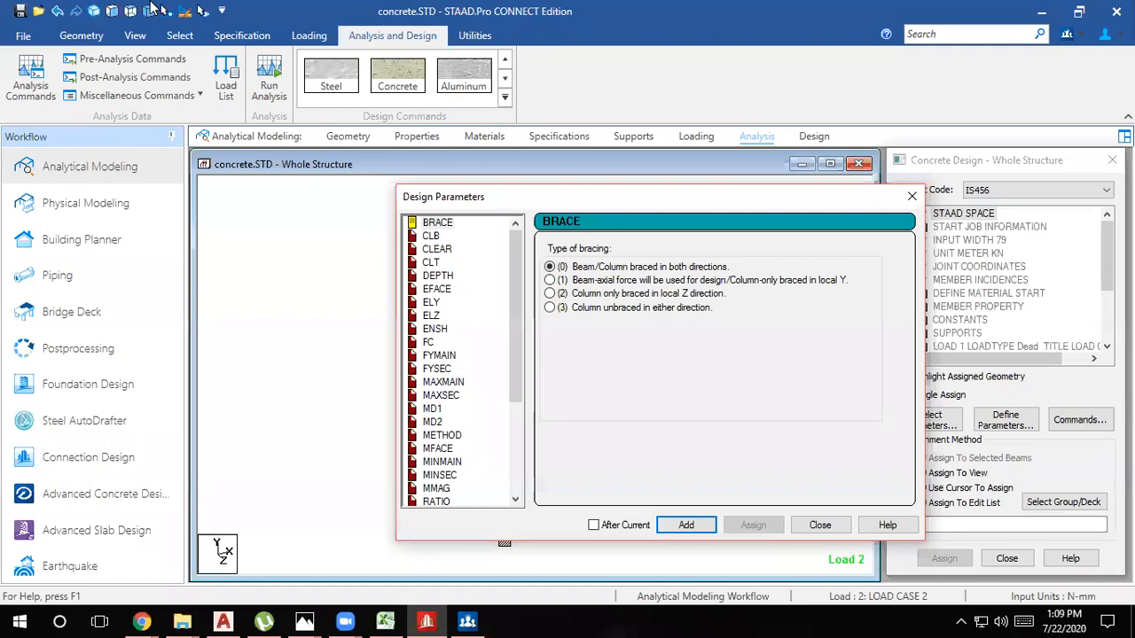
{"action": "left_click", "coordinate": [345, 621]}
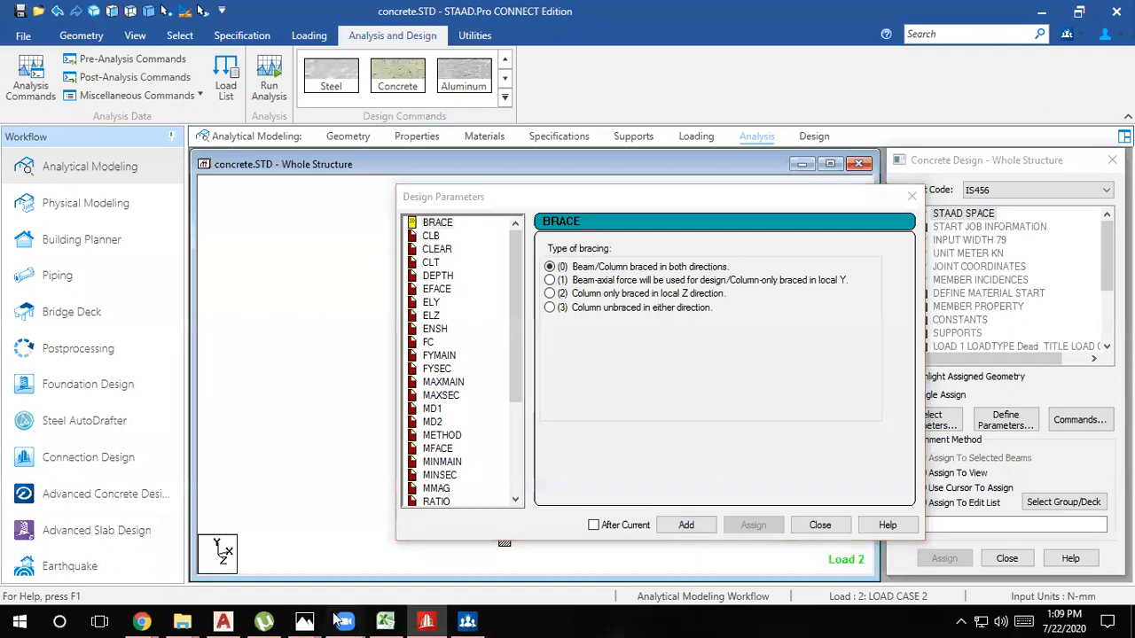
{"action": "left_click", "coordinate": [437, 544]}
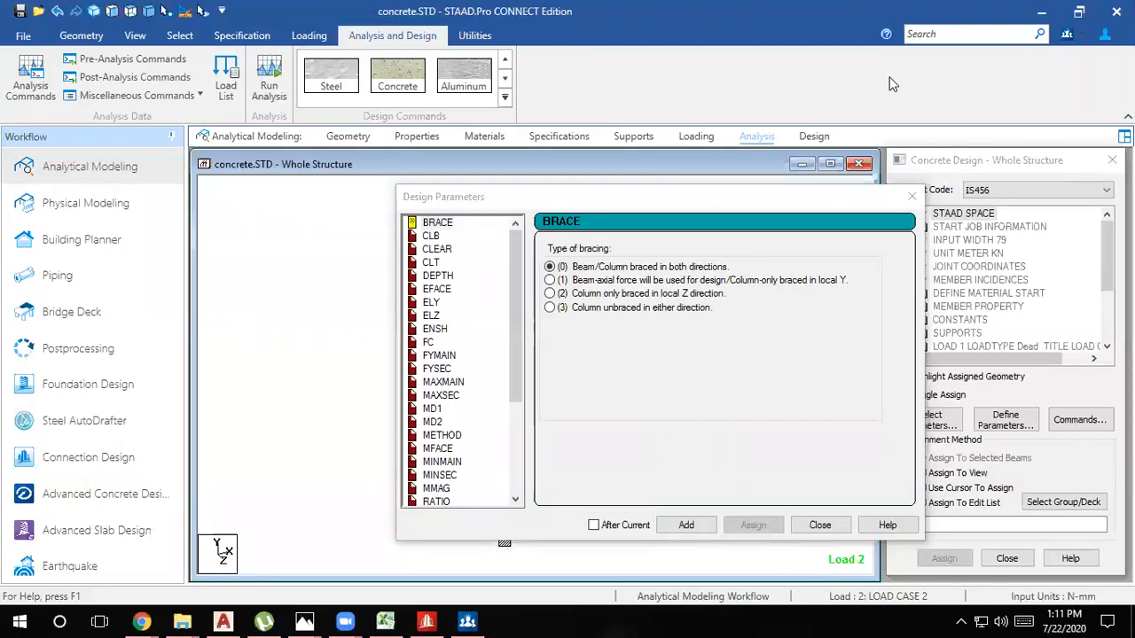
{"action": "left_click", "coordinate": [430, 343]}
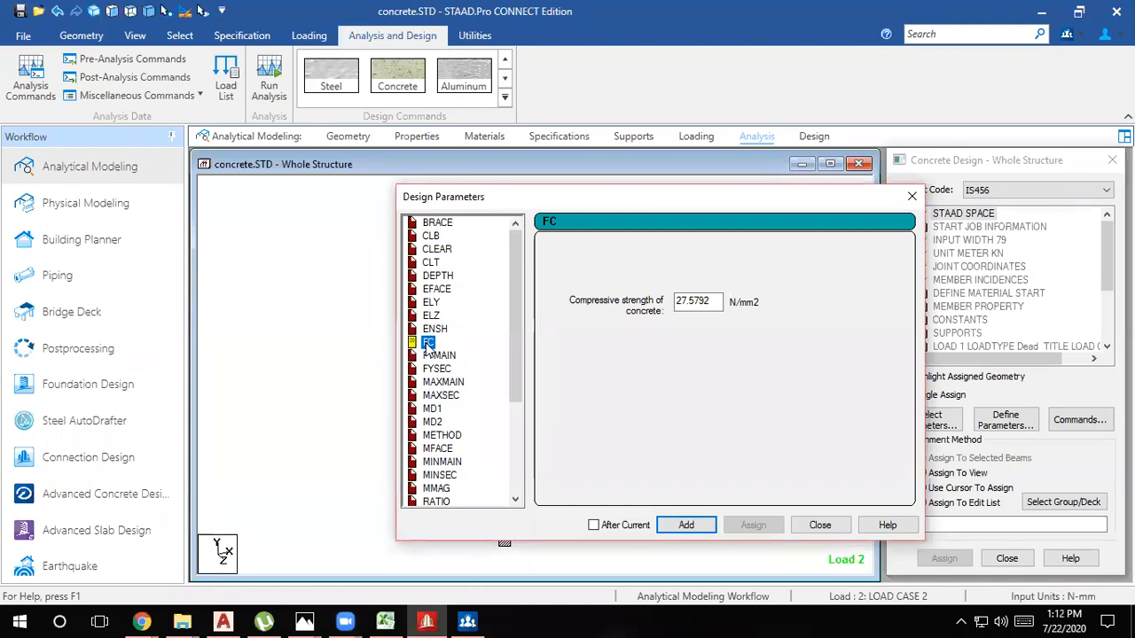
{"action": "left_click_drag", "start_coordinate": [713, 302], "coordinate": [661, 301]}
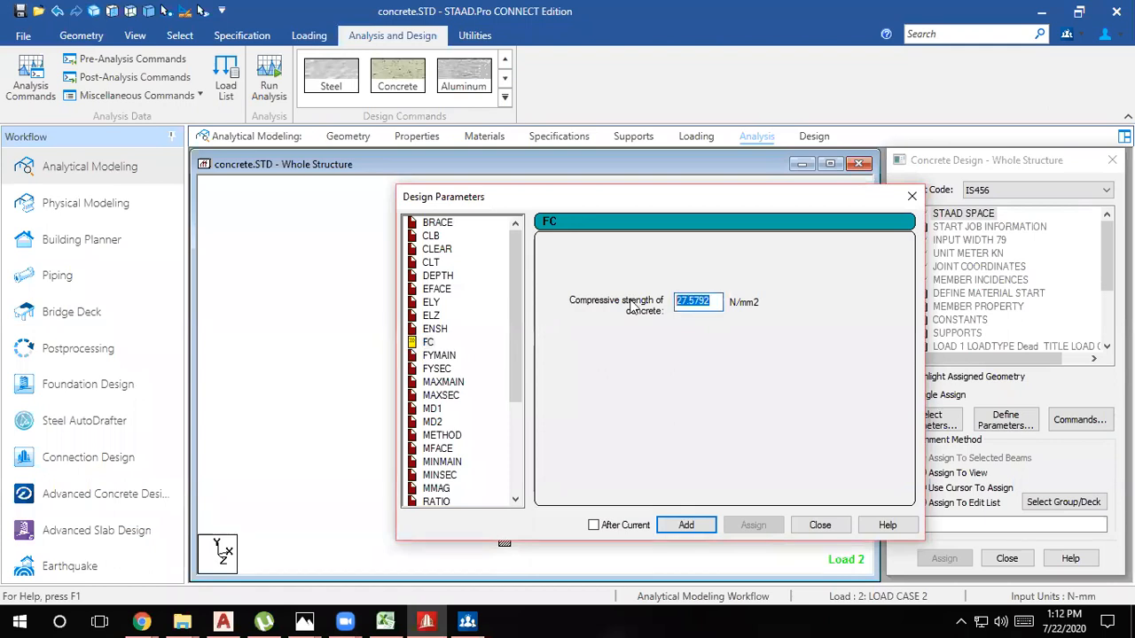
{"action": "type", "text": "25"}
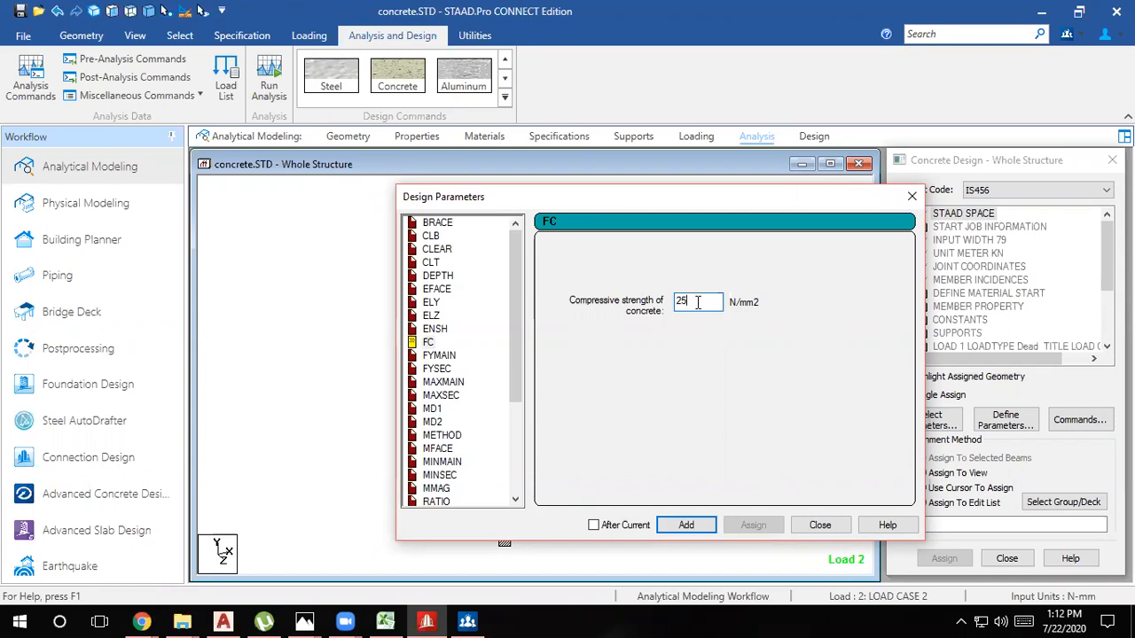
Open the FYMAIN parameter for the yield strength of main reinforcement and move the parameter dialog clear of the concrete design settings
{"action": "left_click", "coordinate": [451, 356]}
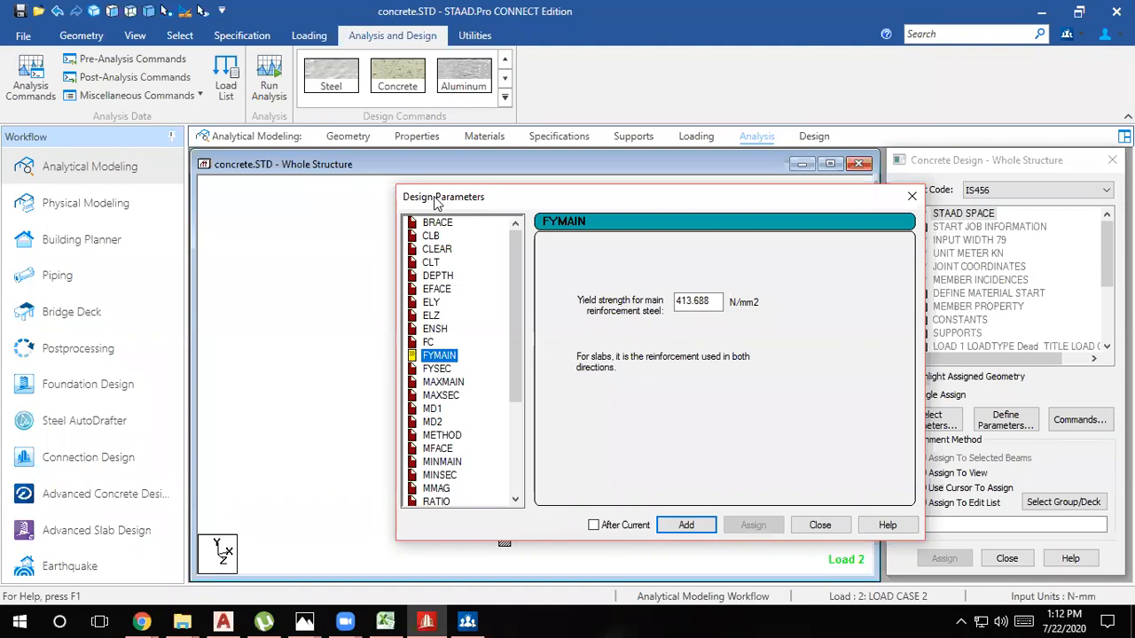
{"action": "left_click", "coordinate": [346, 622]}
{"action": "left_click", "coordinate": [433, 567]}
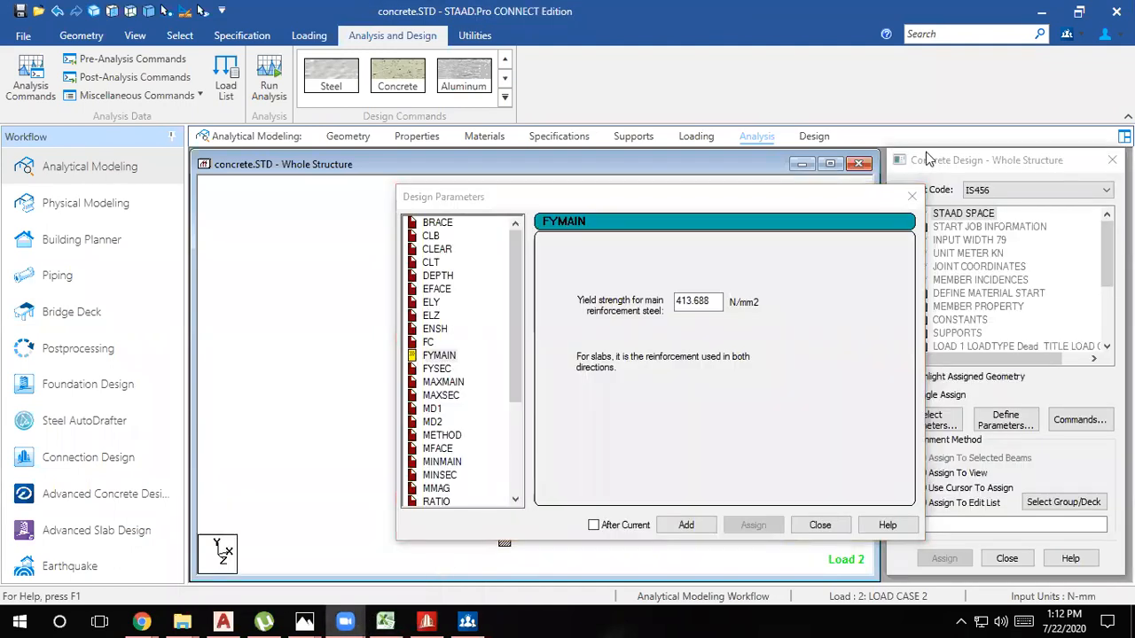
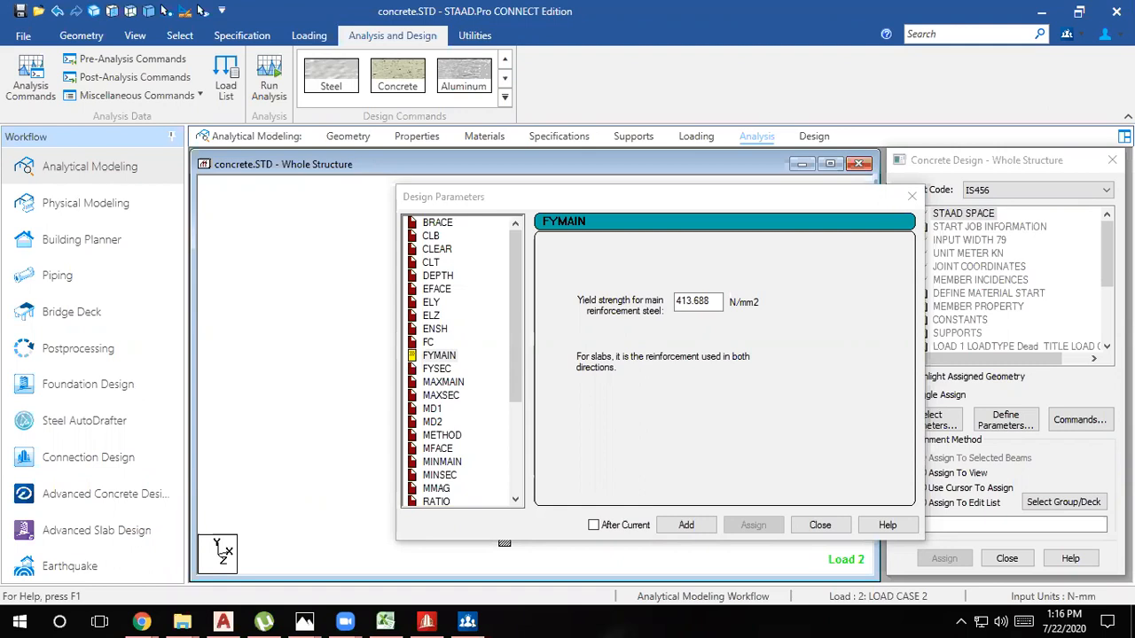
{"action": "left_click_drag", "start_coordinate": [509, 198], "coordinate": [263, 164]}
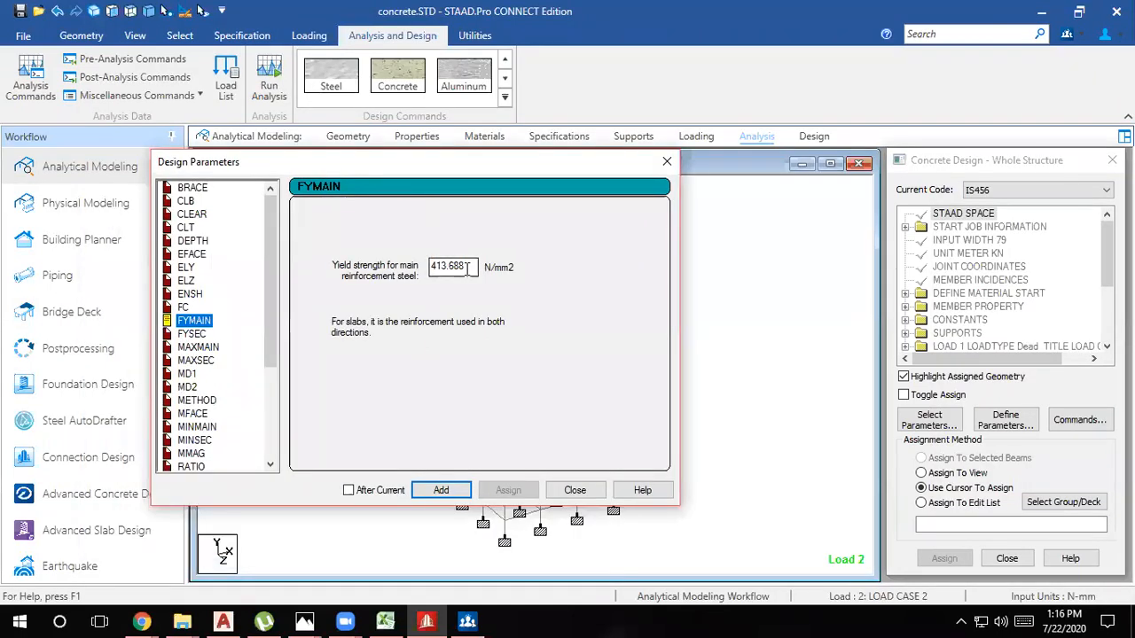
{"action": "left_click", "coordinate": [354, 619]}
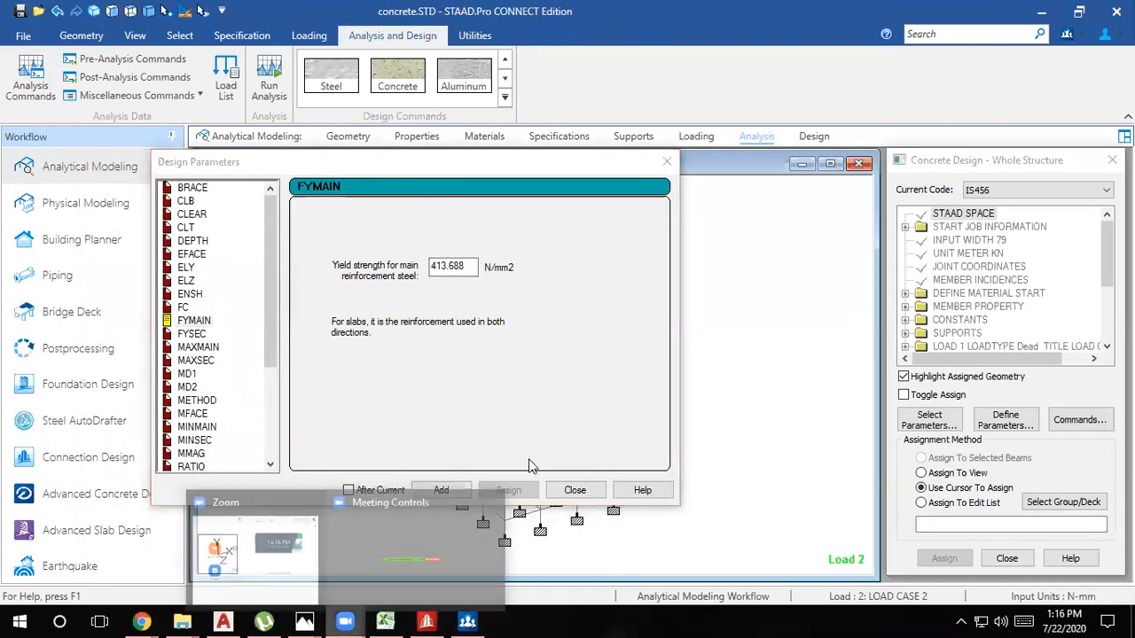
{"action": "left_click", "coordinate": [382, 504]}
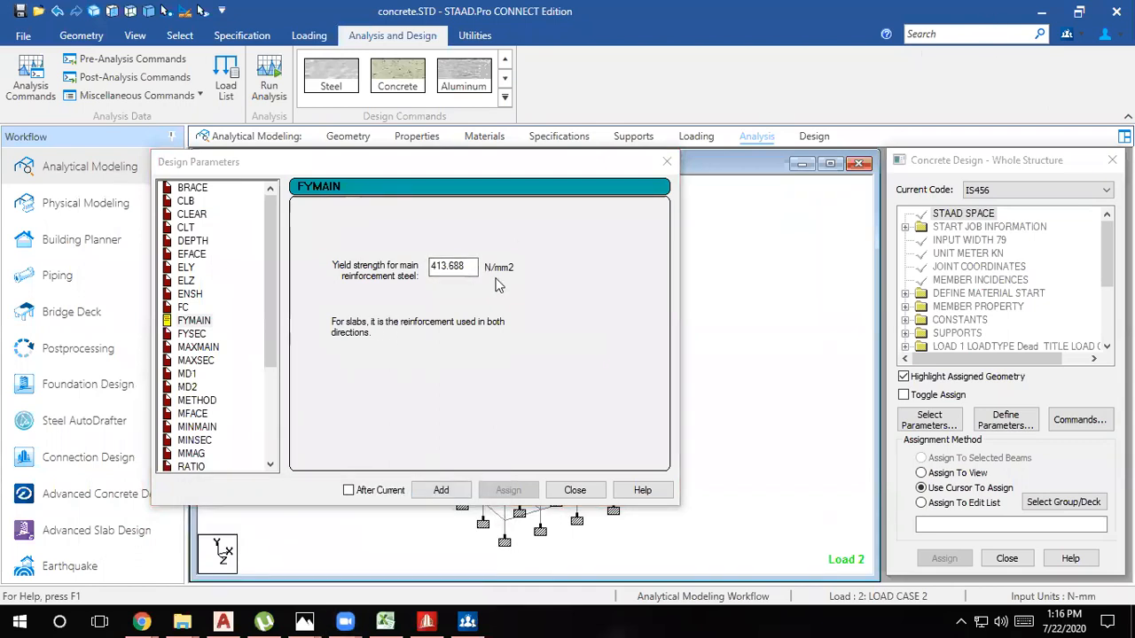
Add the FYMAIN design parameter with a main reinforcement yield strength of 500 N/mm2
{"action": "left_click_drag", "start_coordinate": [470, 266], "coordinate": [327, 269]}
{"action": "type", "text": "500"}
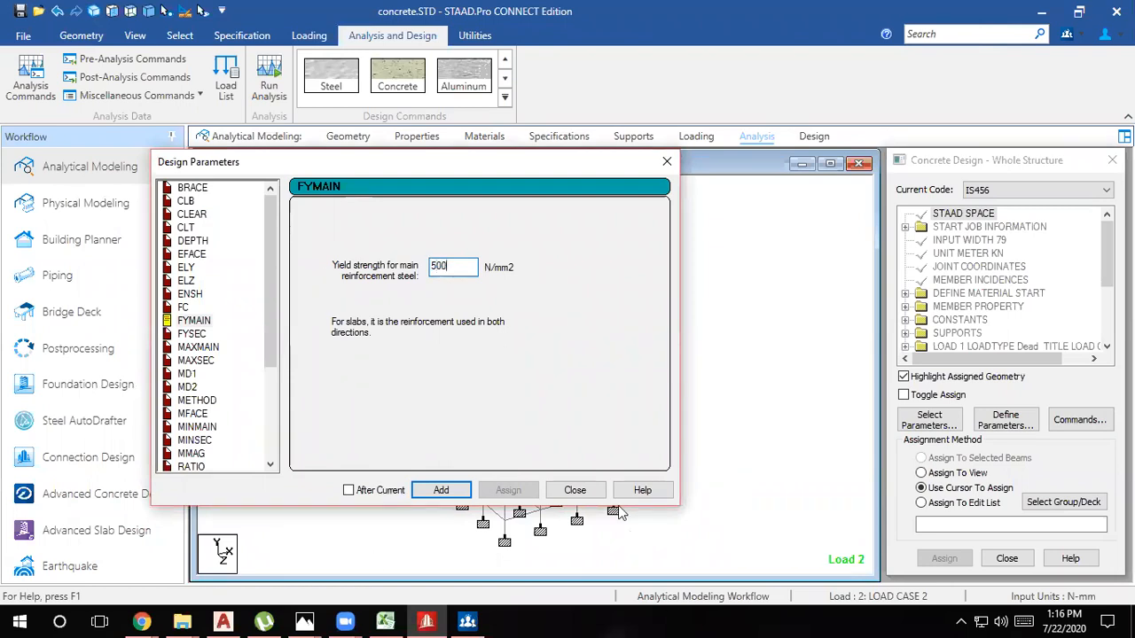
{"action": "left_click", "coordinate": [424, 490]}
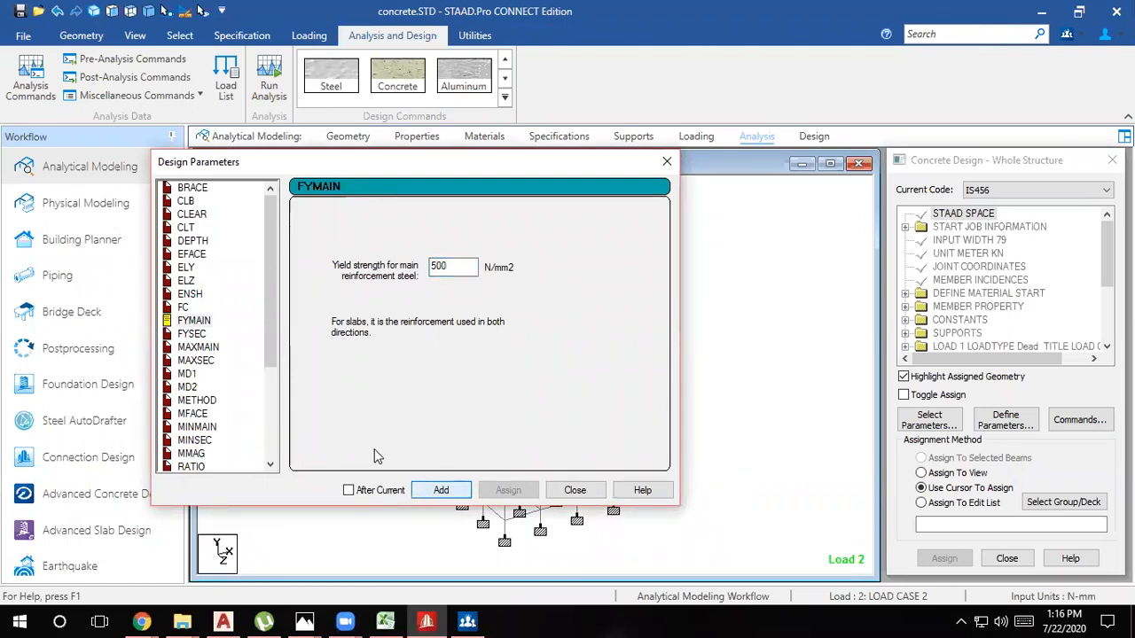
{"action": "left_click", "coordinate": [194, 322]}
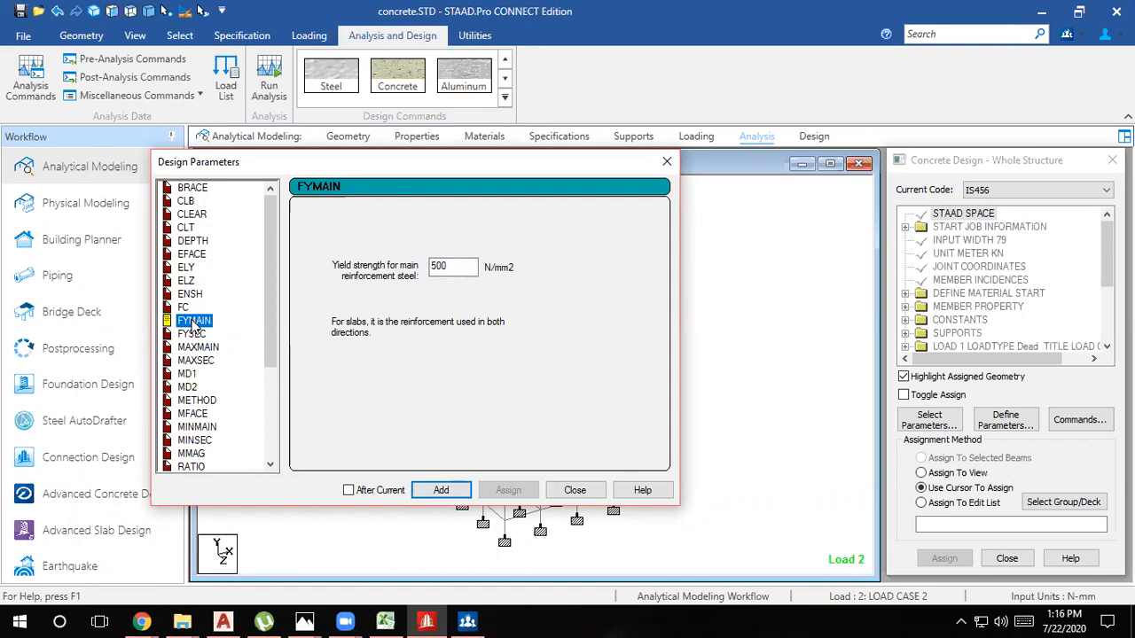
Add the FYSEC design parameter with a shear reinforcement yield strength of 500 N/mm2
{"action": "left_click", "coordinate": [196, 336]}
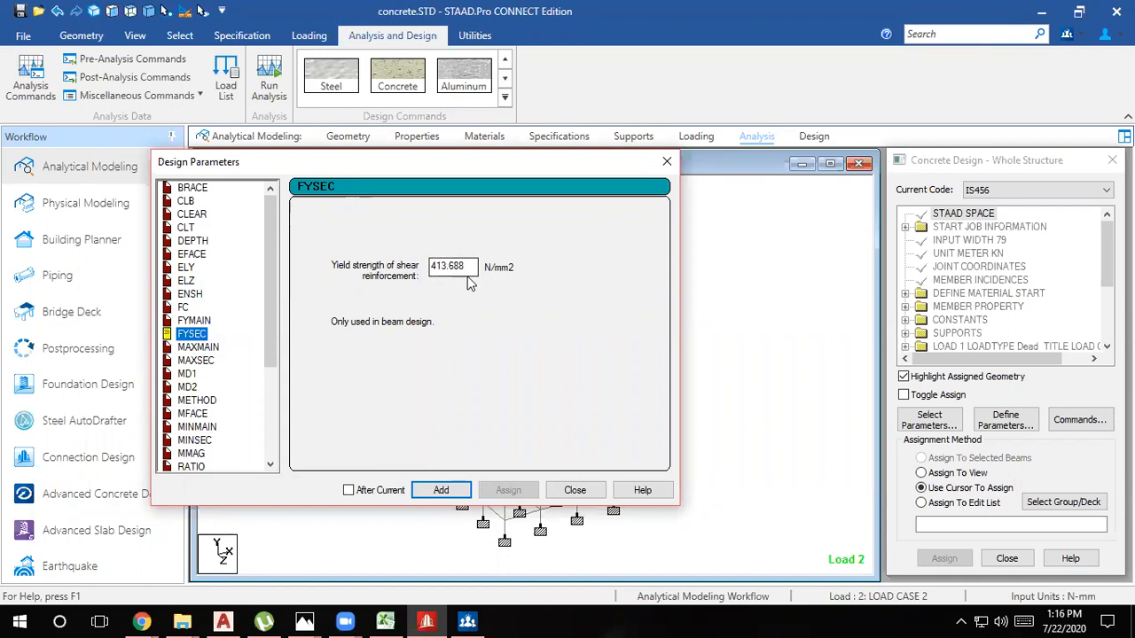
{"action": "left_click_drag", "start_coordinate": [472, 267], "coordinate": [317, 270]}
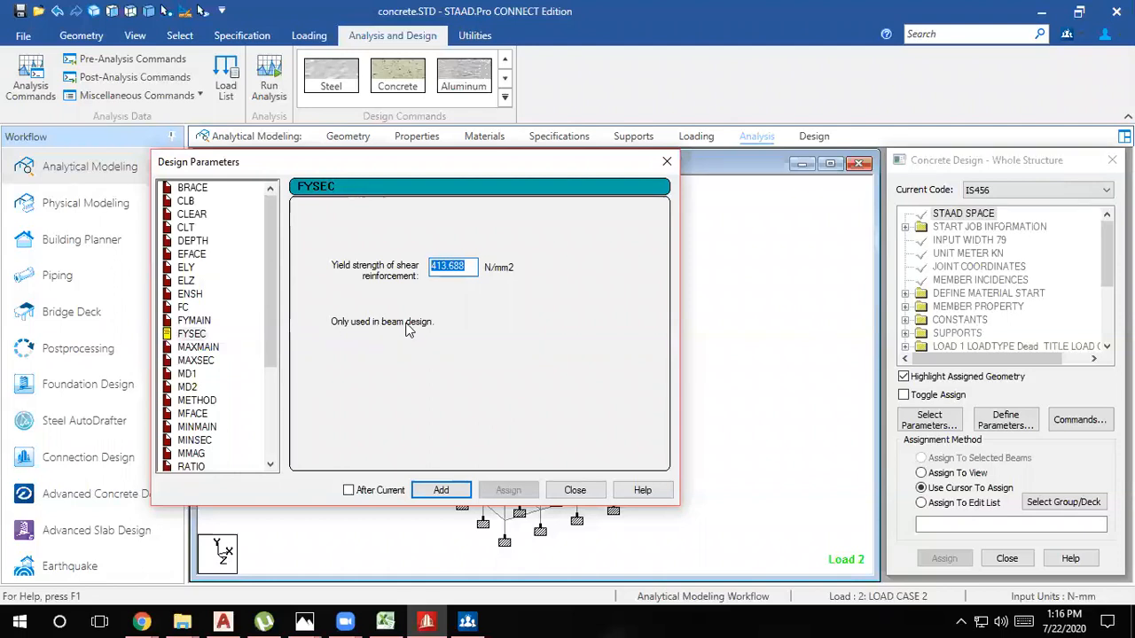
{"action": "type", "text": "500"}
{"action": "left_click", "coordinate": [444, 492]}
Add the MAXMAIN design parameter with a maximum main reinforcement size of 20 mm
{"action": "left_click", "coordinate": [203, 349]}
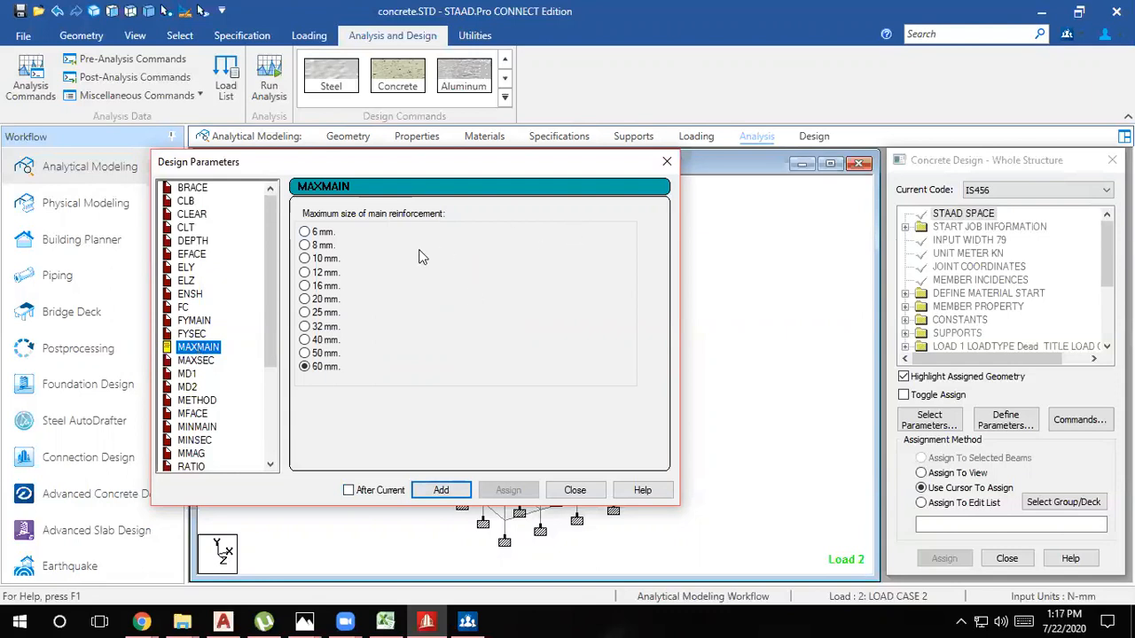
{"action": "left_click", "coordinate": [304, 300]}
{"action": "left_click", "coordinate": [304, 299]}
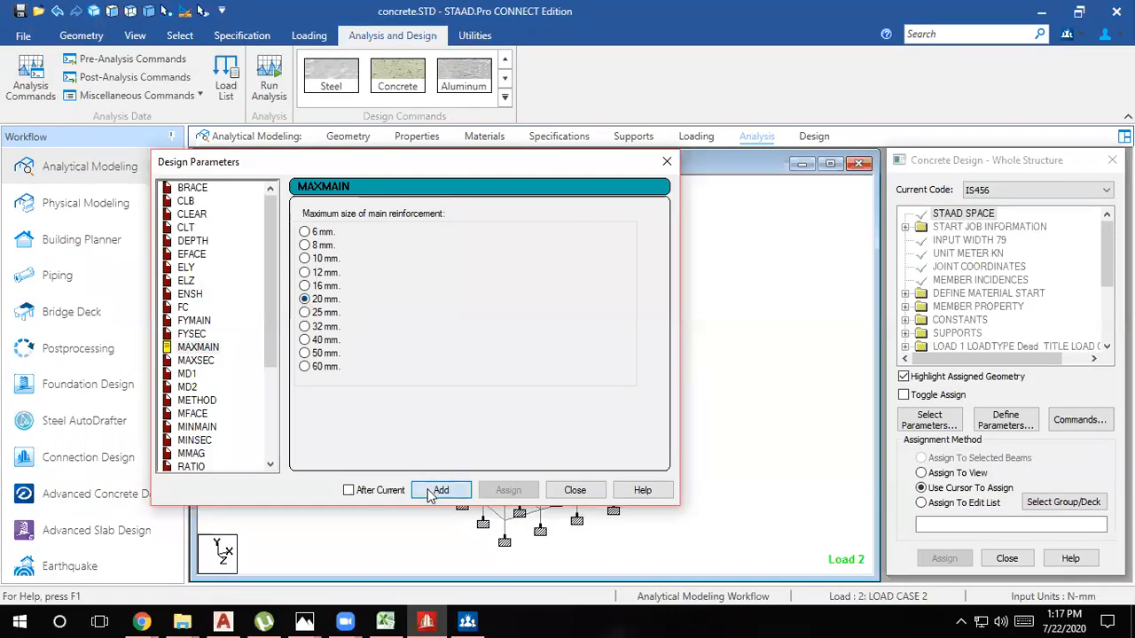
Add the MAXSEC design parameter with a maximum secondary reinforcement size of 10 mm
{"action": "left_click", "coordinate": [197, 361]}
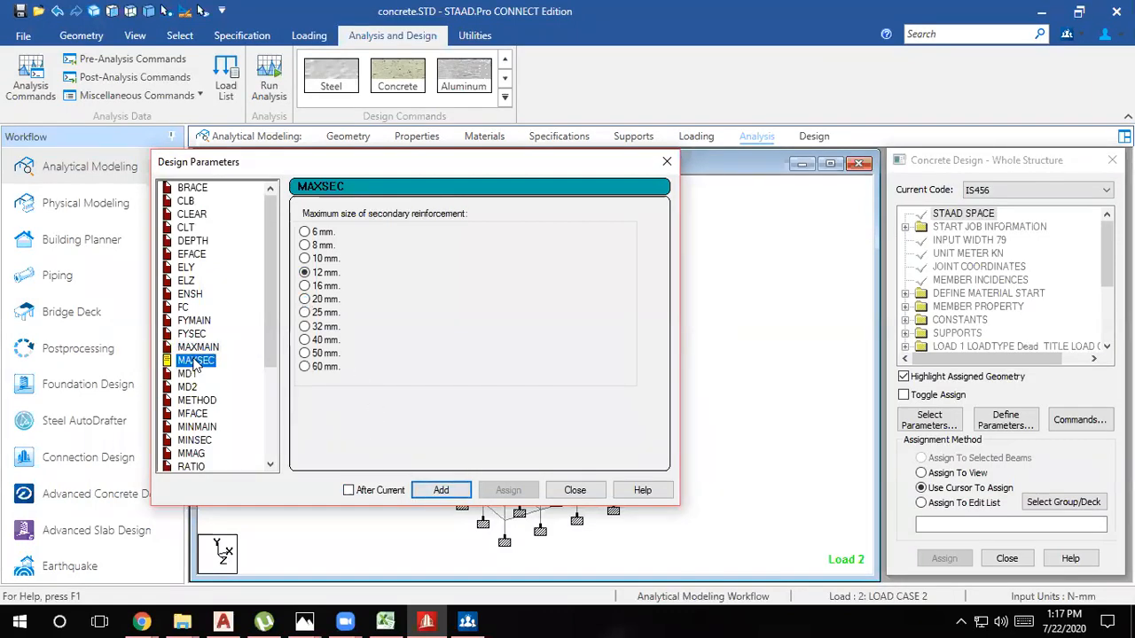
{"action": "left_click", "coordinate": [304, 258]}
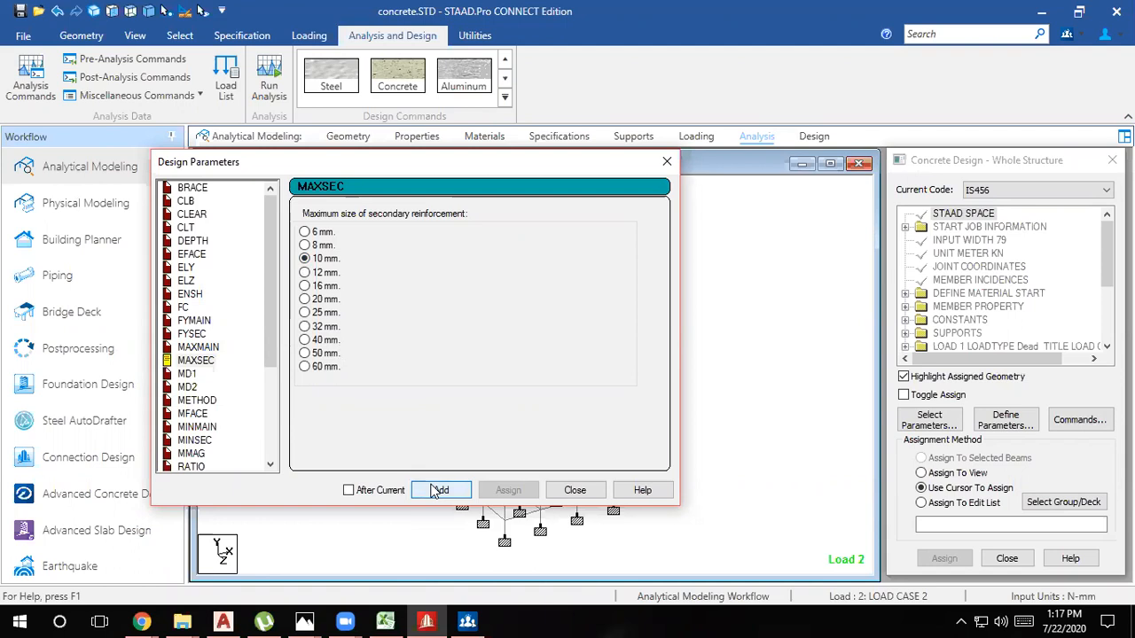
{"action": "left_click", "coordinate": [437, 491]}
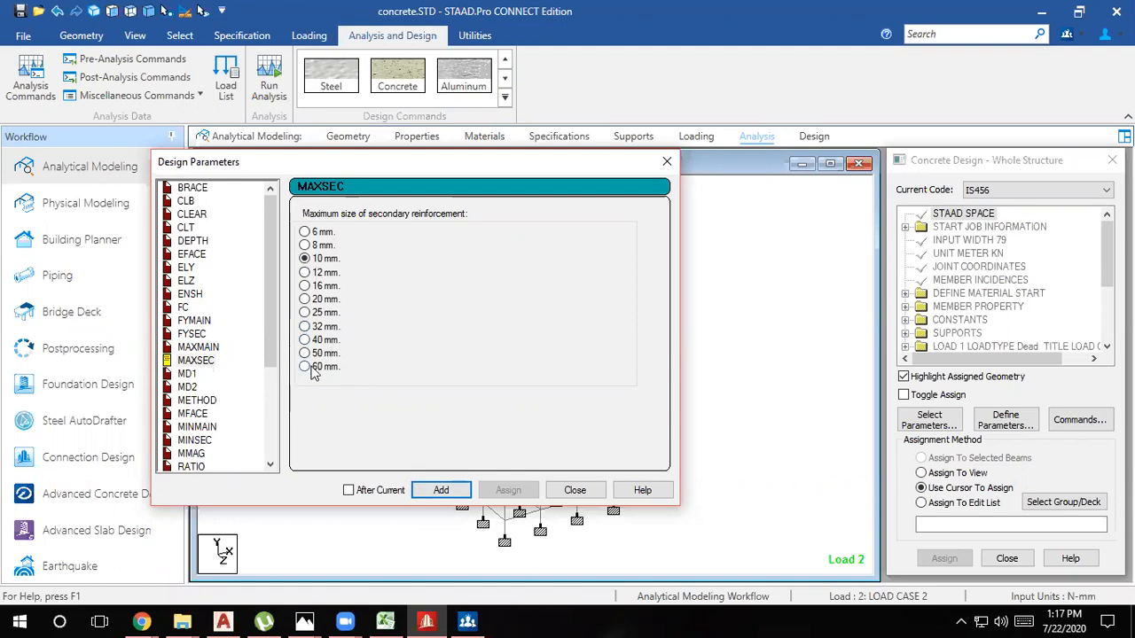
View the RCC.JPG reinforcement picture alongside the MAXMAIN and MAXSEC parameters to compare main and secondary bars
{"action": "left_click", "coordinate": [209, 349]}
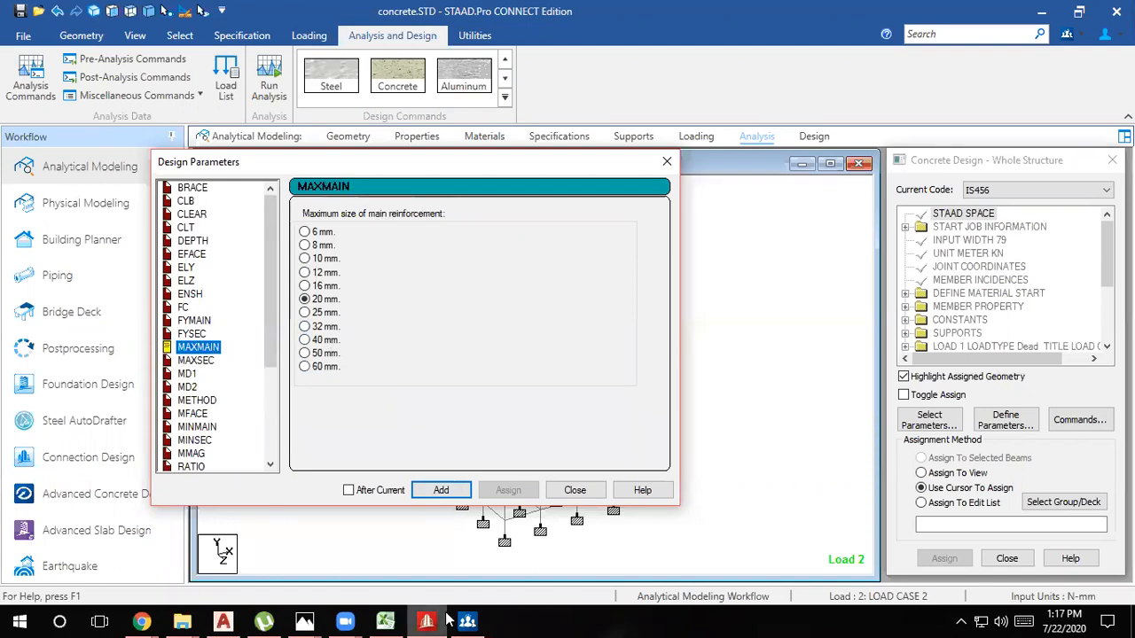
{"action": "mouse_move", "coordinate": [304, 621]}
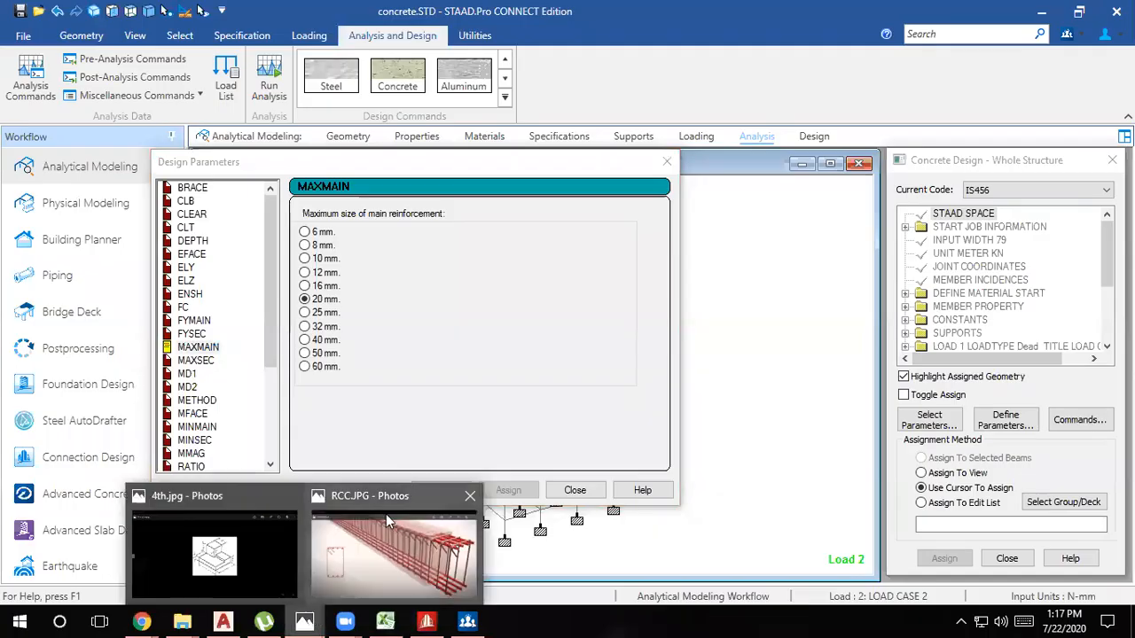
{"action": "left_click", "coordinate": [399, 559]}
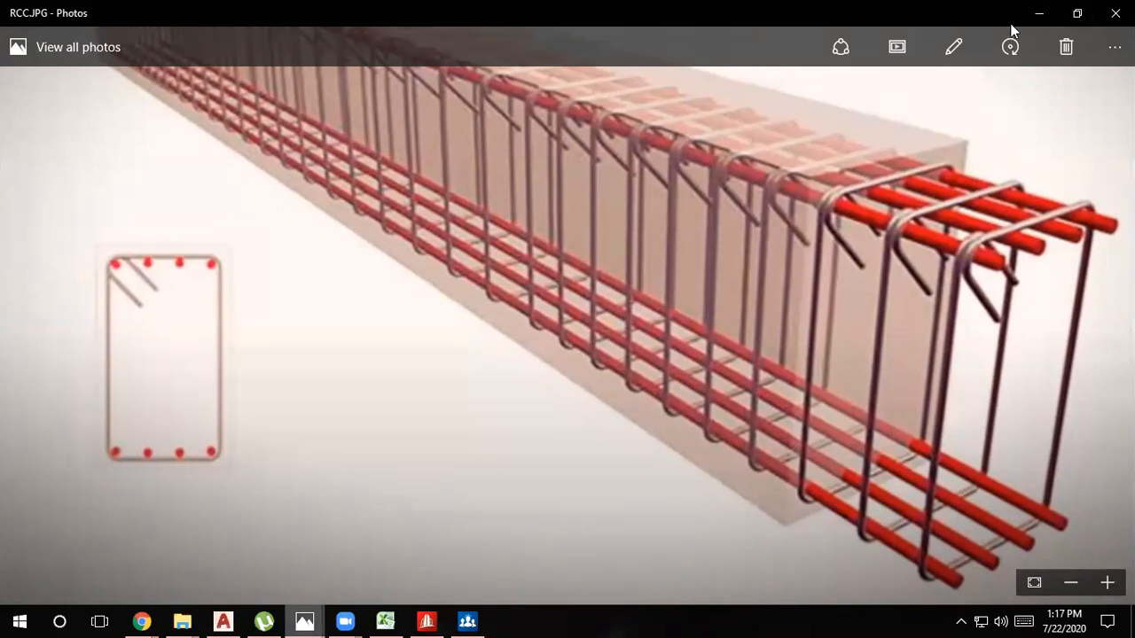
{"action": "left_click", "coordinate": [1039, 12]}
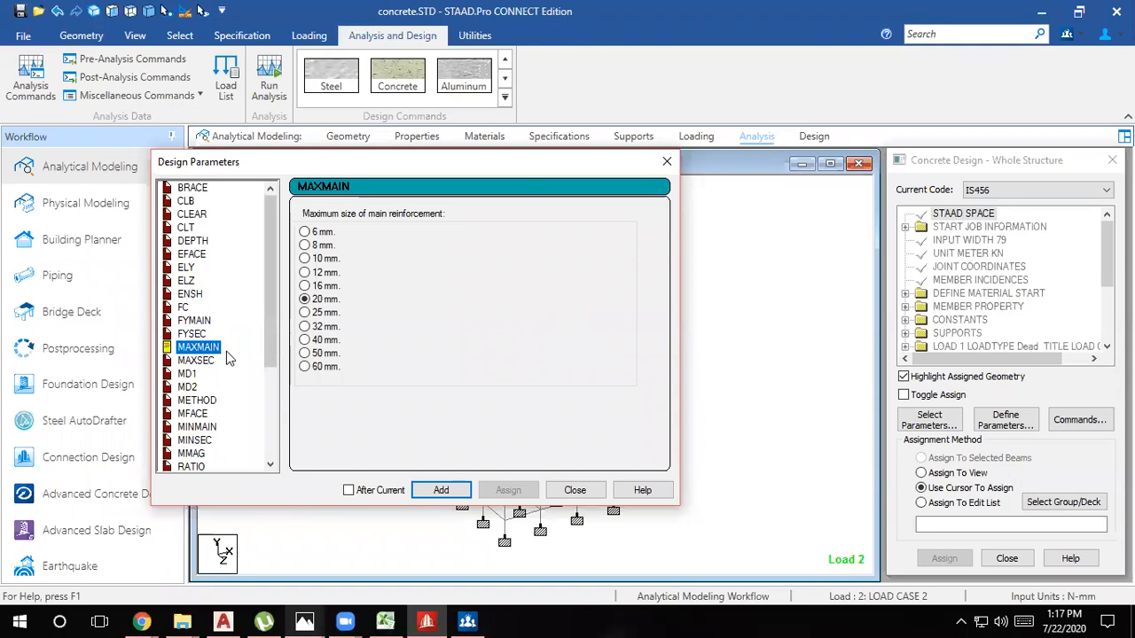
{"action": "left_click", "coordinate": [193, 362]}
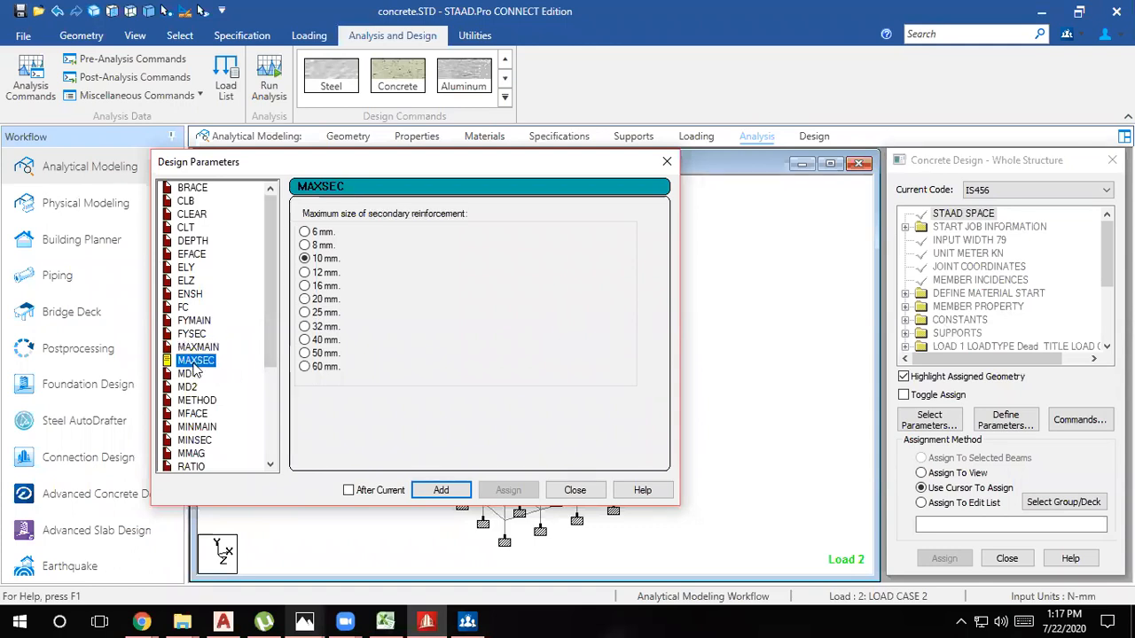
Set the minimum main reinforcement size (MINMAIN) to 12 mm and add the minimum secondary size (MINSEC) of 8 mm
{"action": "left_click", "coordinate": [197, 428]}
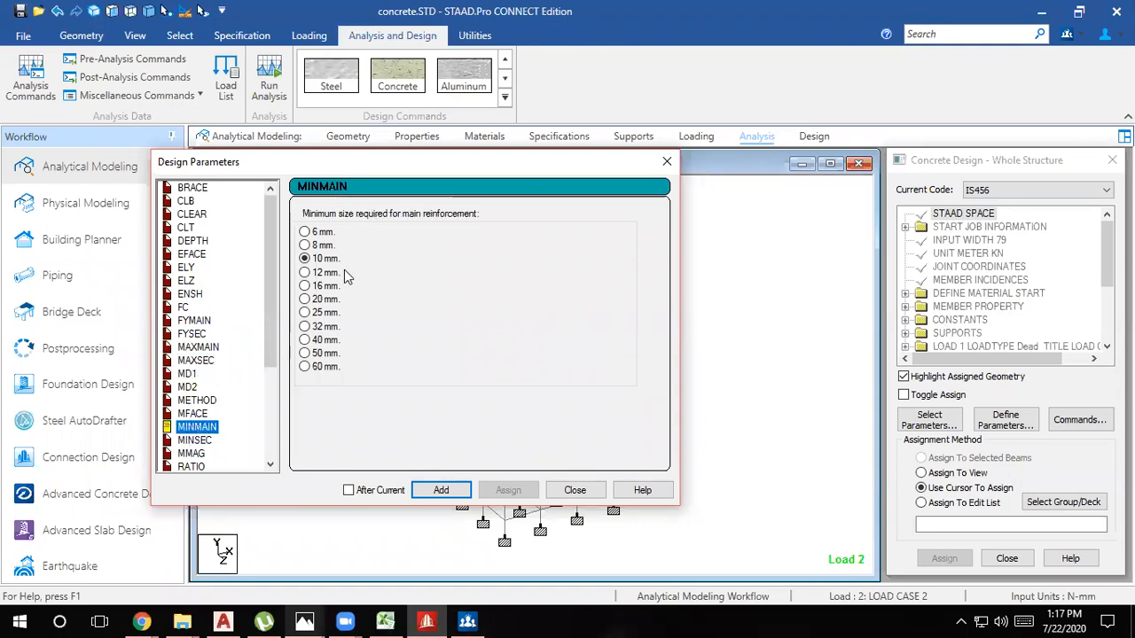
{"action": "left_click", "coordinate": [307, 275]}
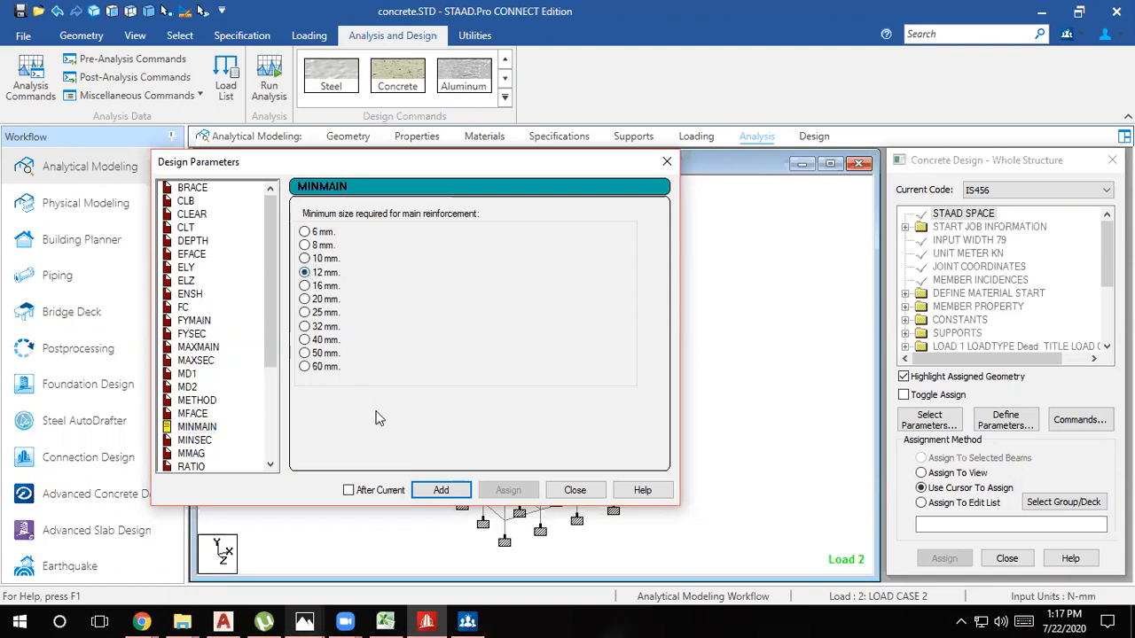
{"action": "left_click", "coordinate": [195, 441]}
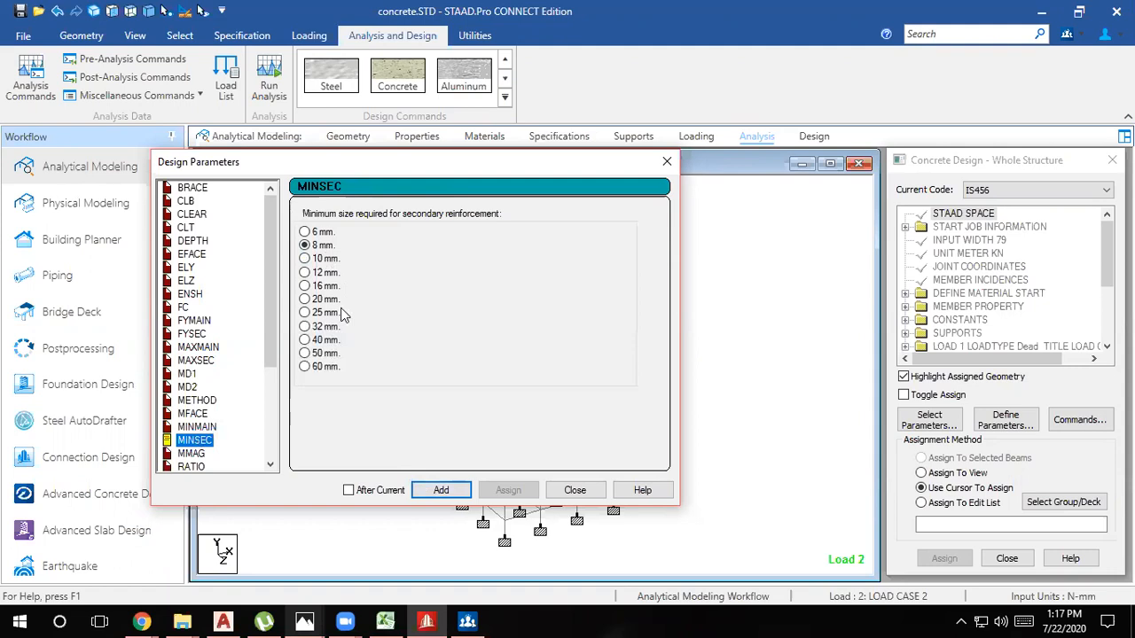
{"action": "left_click", "coordinate": [429, 495]}
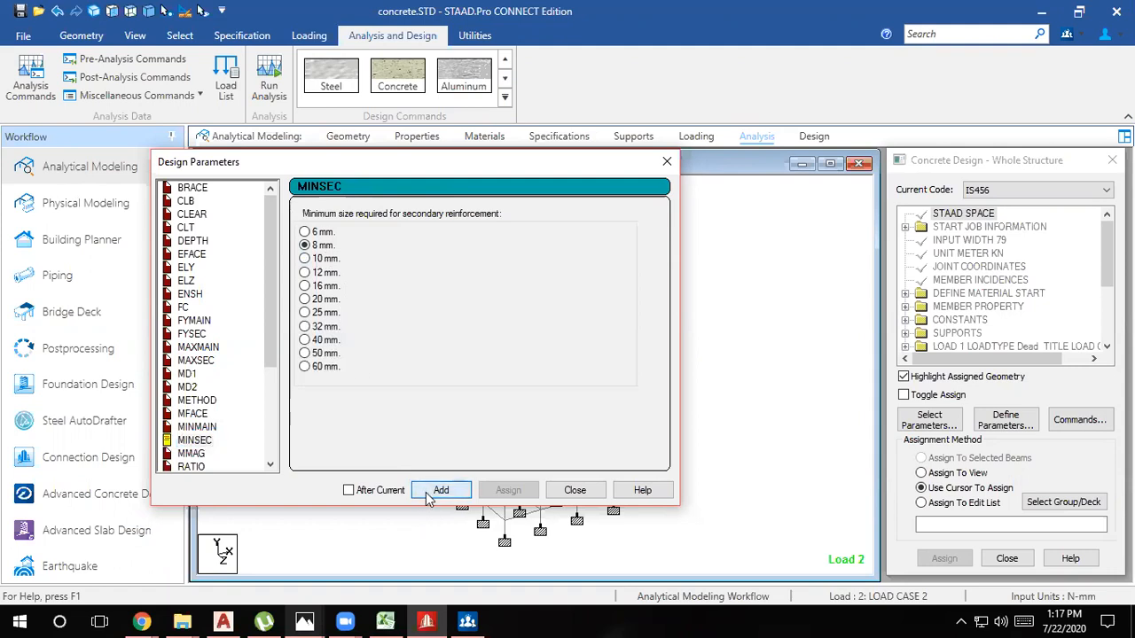
Review the RATIO limit and the maximum and minimum main and secondary reinforcement sizes in the design parameters
{"action": "left_click", "coordinate": [195, 468]}
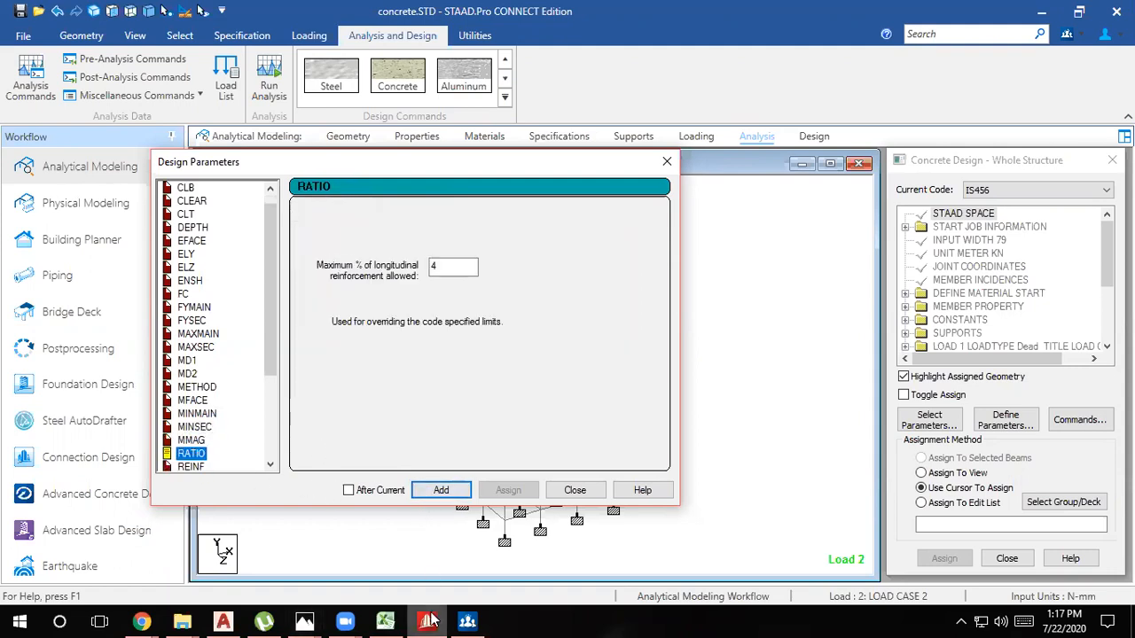
{"action": "mouse_move", "coordinate": [430, 620]}
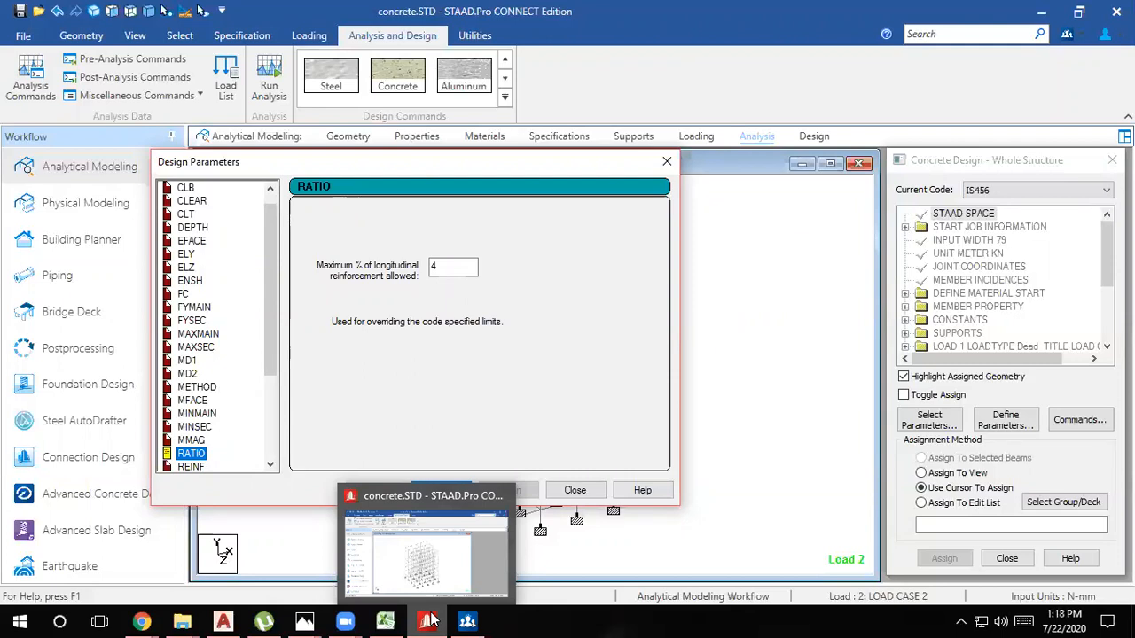
{"action": "left_click", "coordinate": [457, 272]}
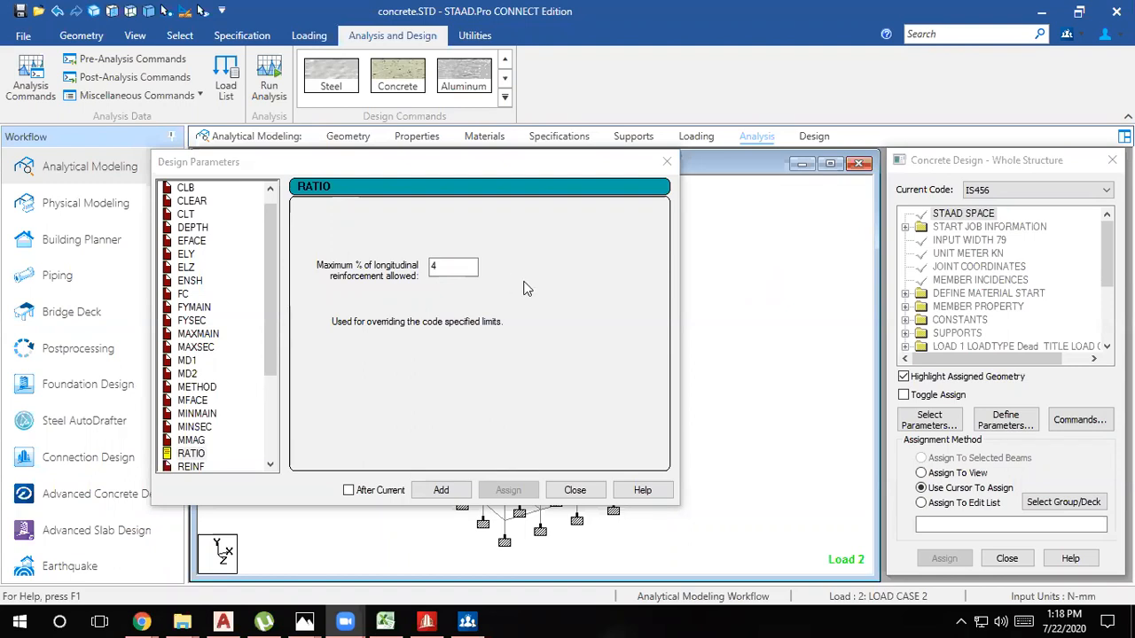
{"action": "left_click", "coordinate": [195, 336]}
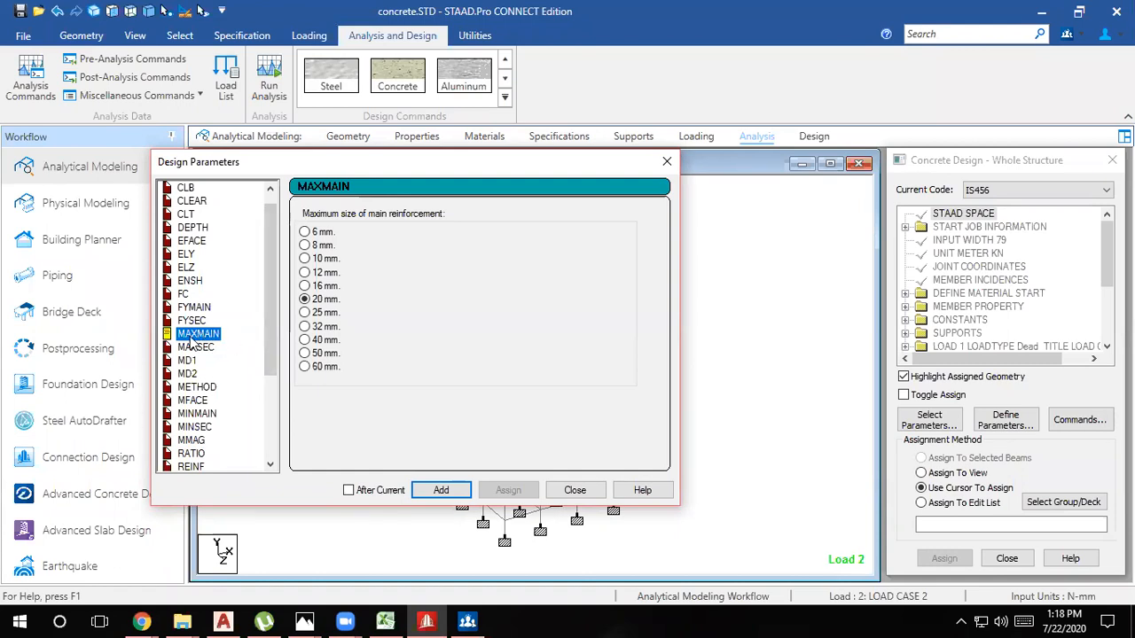
{"action": "left_click", "coordinate": [198, 414]}
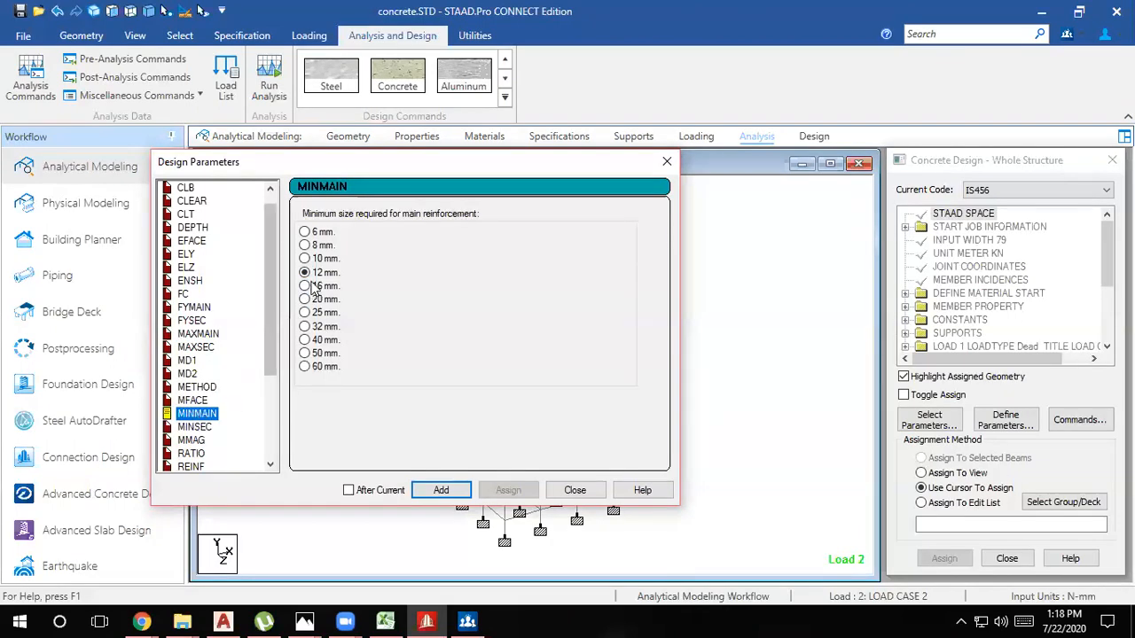
{"action": "left_click", "coordinate": [199, 334]}
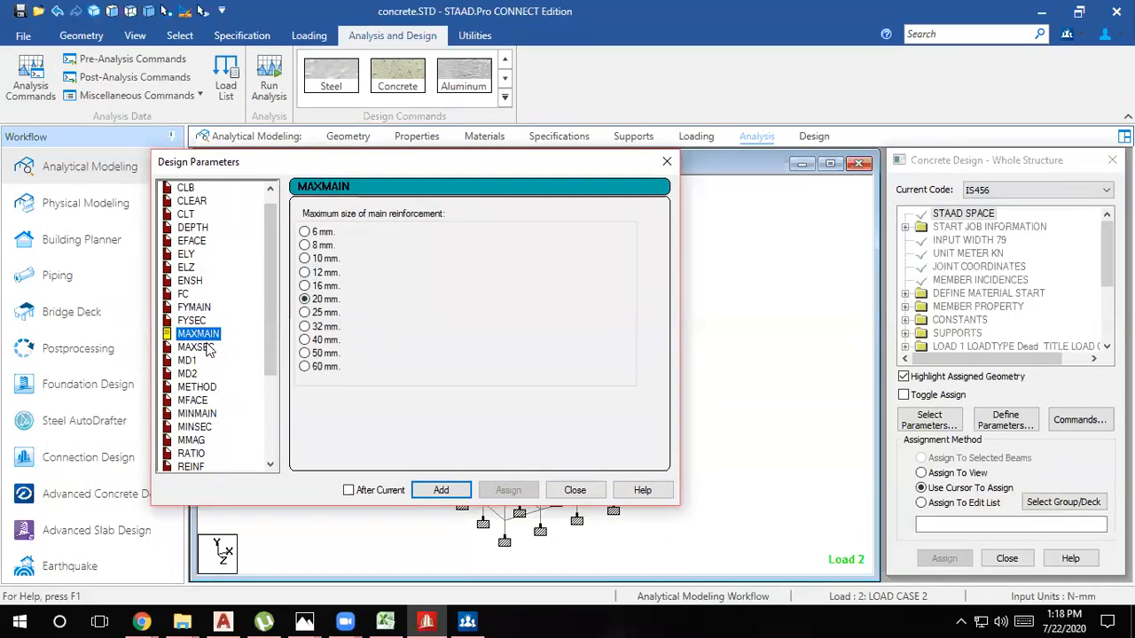
{"action": "left_click", "coordinate": [204, 349]}
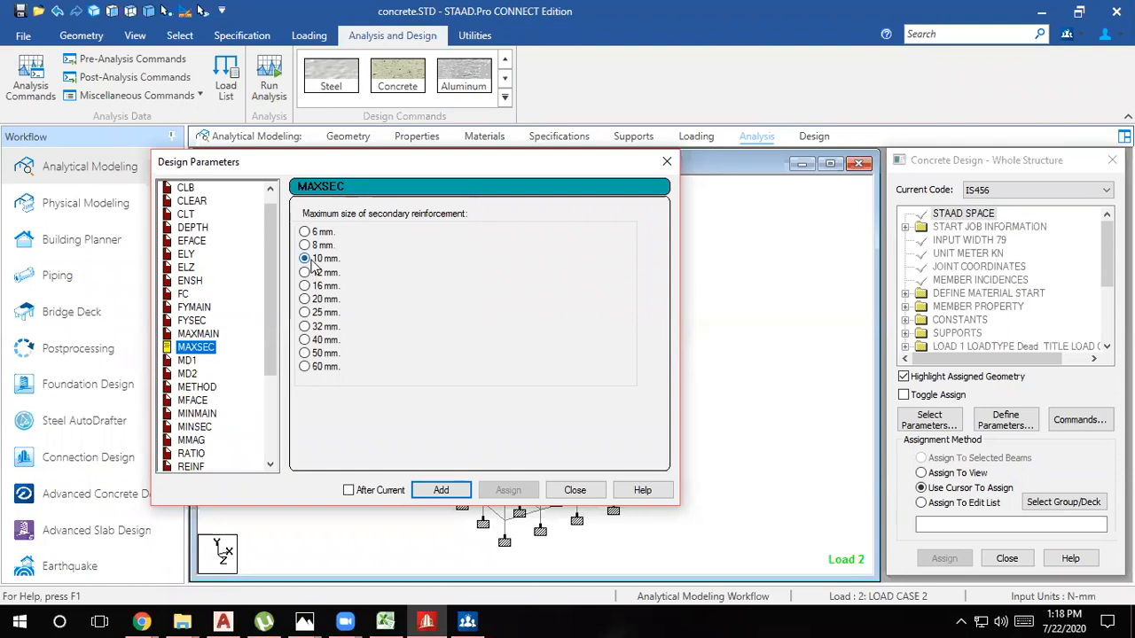
{"action": "left_click", "coordinate": [200, 427]}
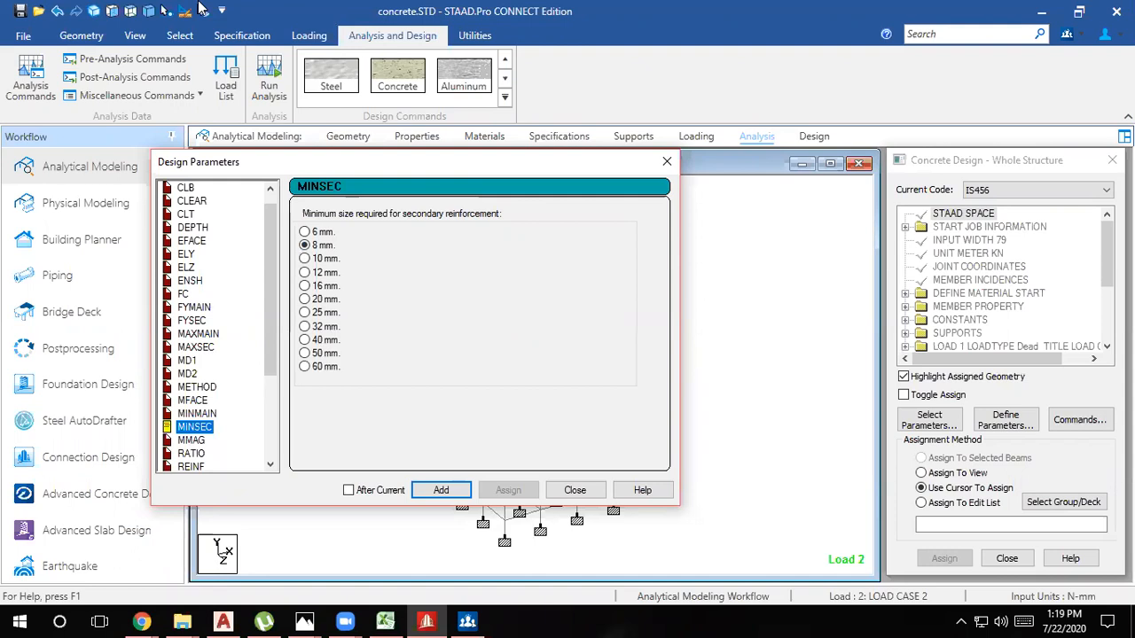
{"action": "left_click", "coordinate": [346, 620]}
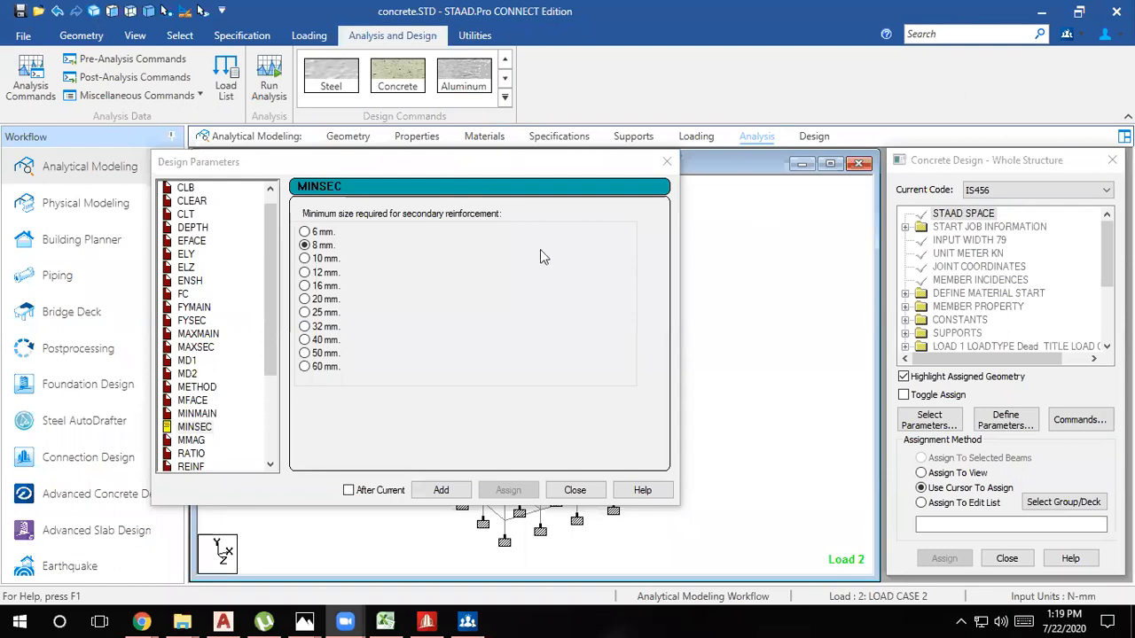
{"action": "left_click_drag", "start_coordinate": [275, 321], "coordinate": [274, 385]}
{"action": "left_click", "coordinate": [189, 348]}
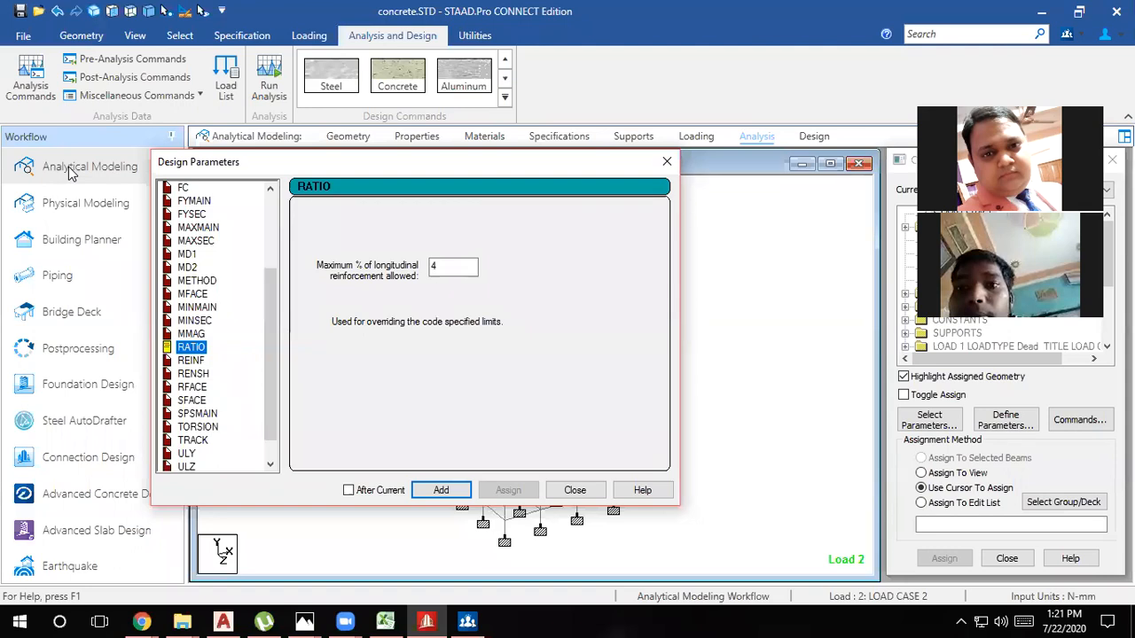
{"action": "left_click", "coordinate": [345, 622]}
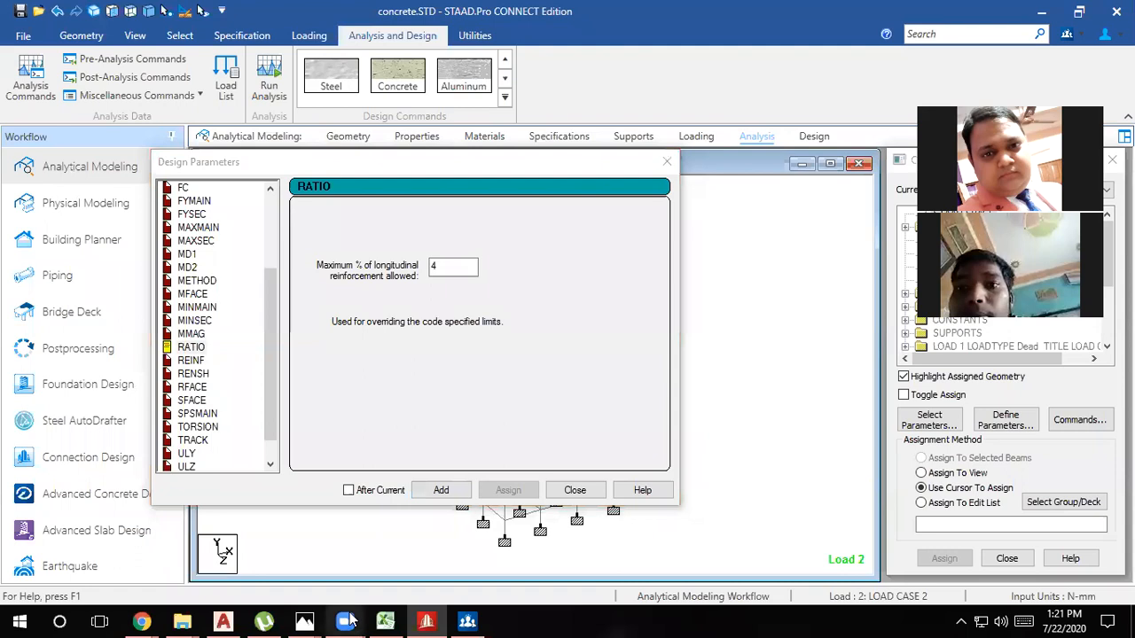
{"action": "left_click", "coordinate": [384, 536]}
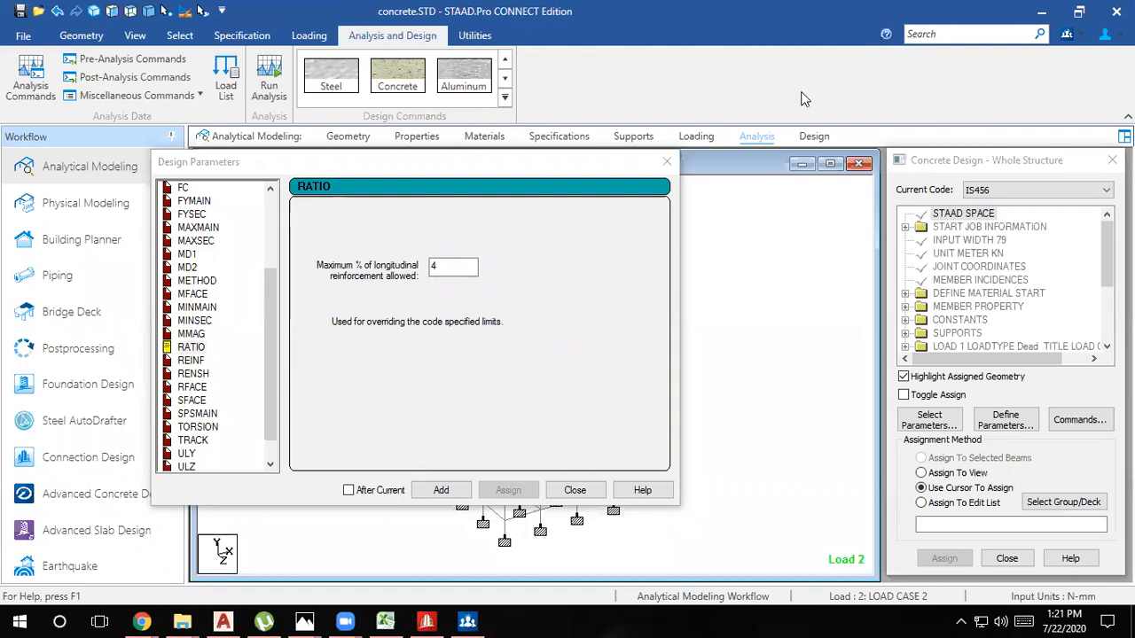
Close the parameter definitions and expand the START CONCRETE DESIGN block in the concrete design command tree
{"action": "left_click_drag", "start_coordinate": [372, 161], "coordinate": [486, 146]}
{"action": "left_click", "coordinate": [689, 475]}
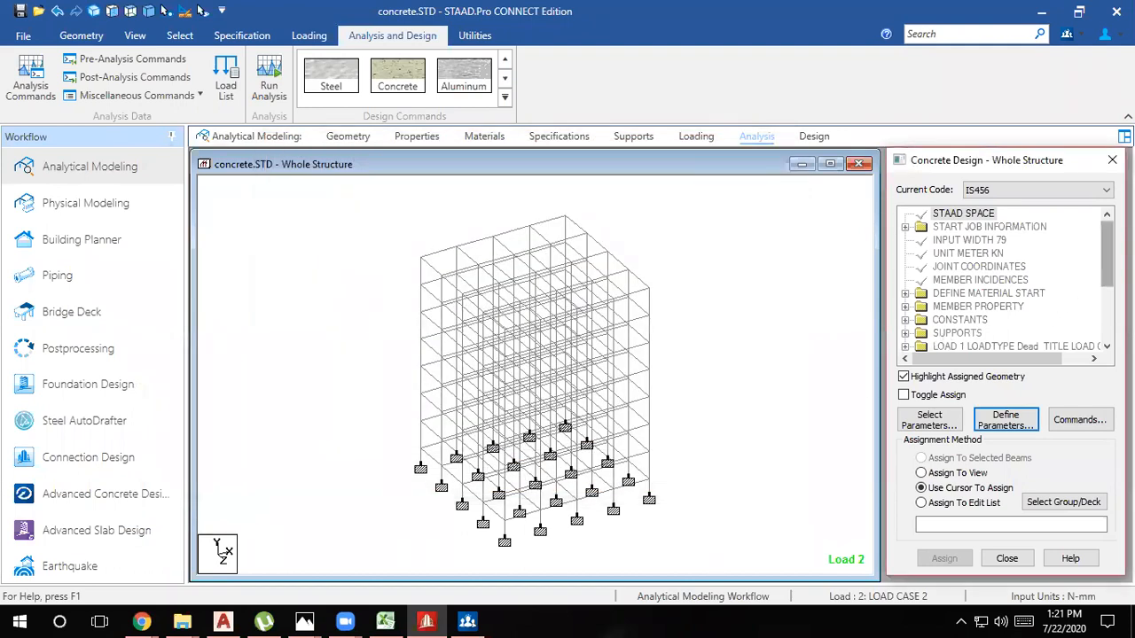
{"action": "scroll", "coordinate": [1007, 280], "scroll_direction": "down", "scroll_amount": 3}
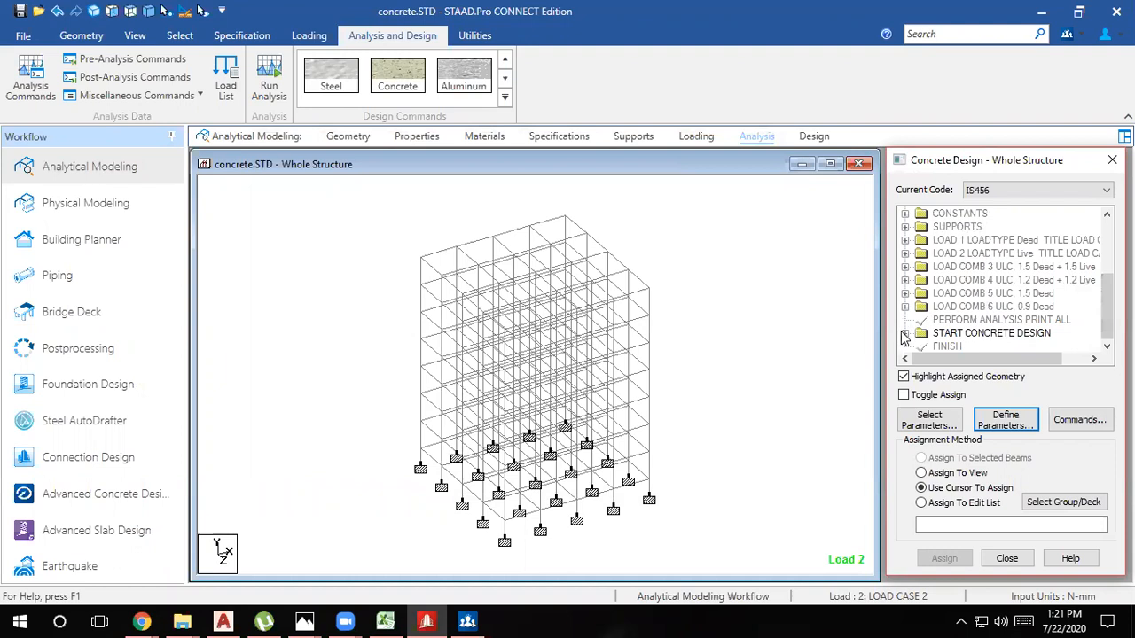
{"action": "double_click", "coordinate": [971, 333]}
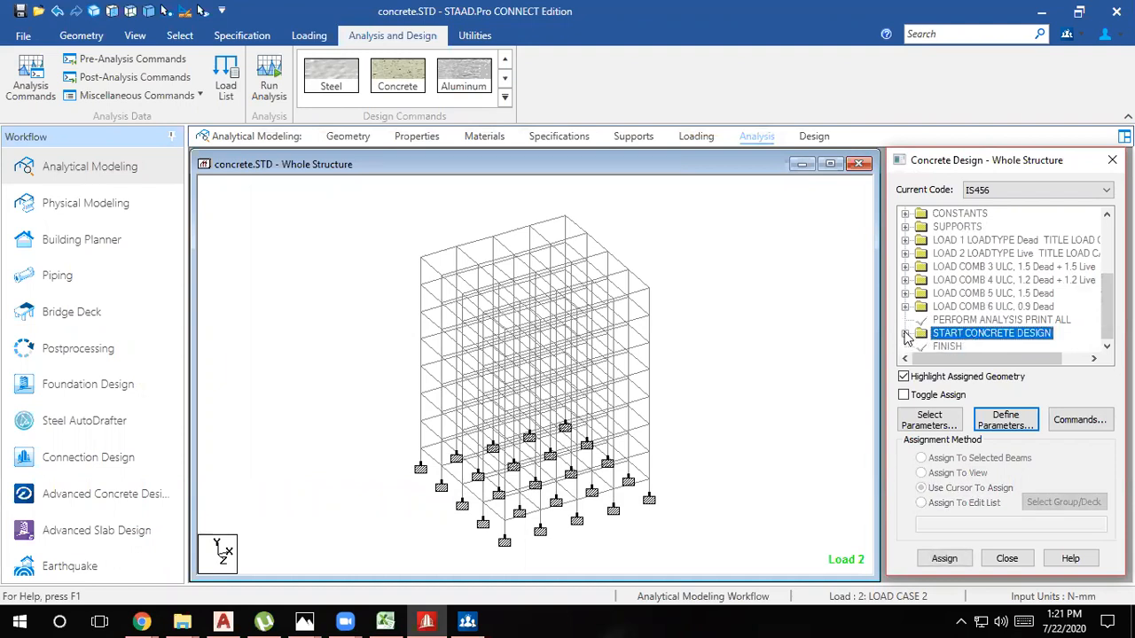
{"action": "mouse_move", "coordinate": [1107, 300]}
{"action": "left_mouse_down"}
{"action": "mouse_move", "coordinate": [1106, 315]}
{"action": "mouse_move", "coordinate": [1106, 302]}
{"action": "left_mouse_up"}
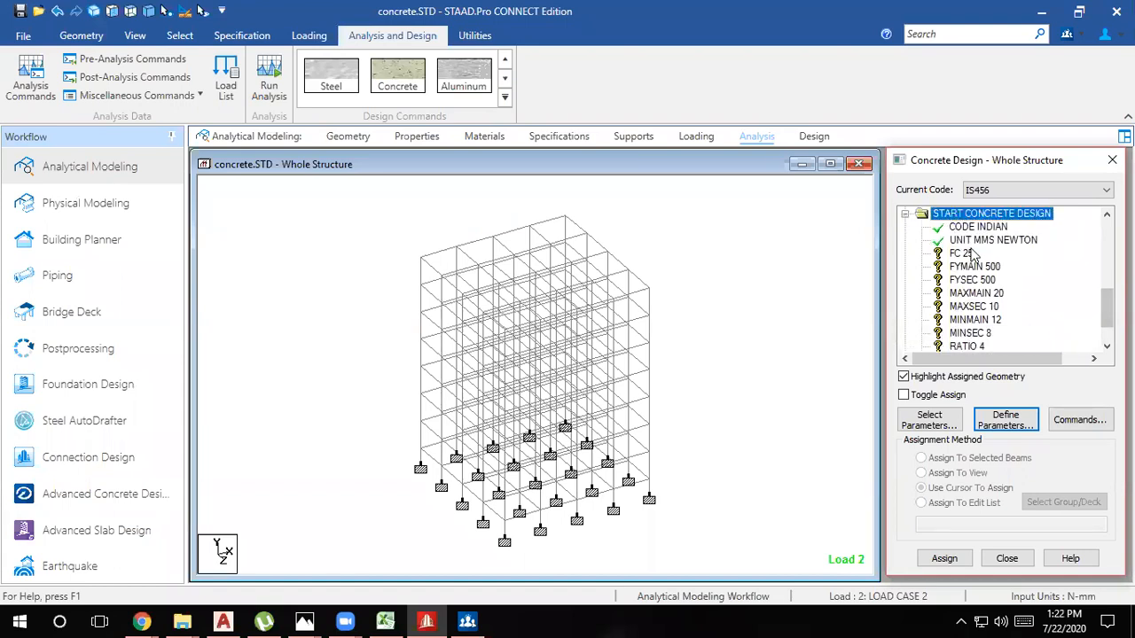
Assign the FC 25 concrete strength parameter to all members in the view
{"action": "left_click", "coordinate": [961, 254]}
{"action": "left_click", "coordinate": [921, 473]}
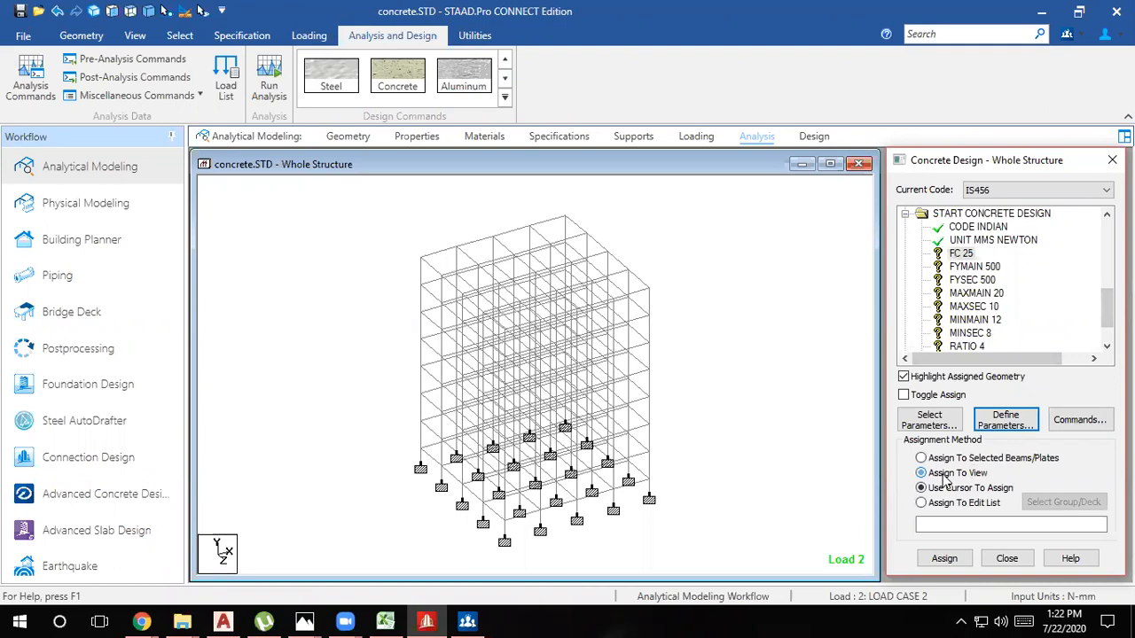
{"action": "left_click", "coordinate": [944, 559]}
{"action": "left_click", "coordinate": [938, 408]}
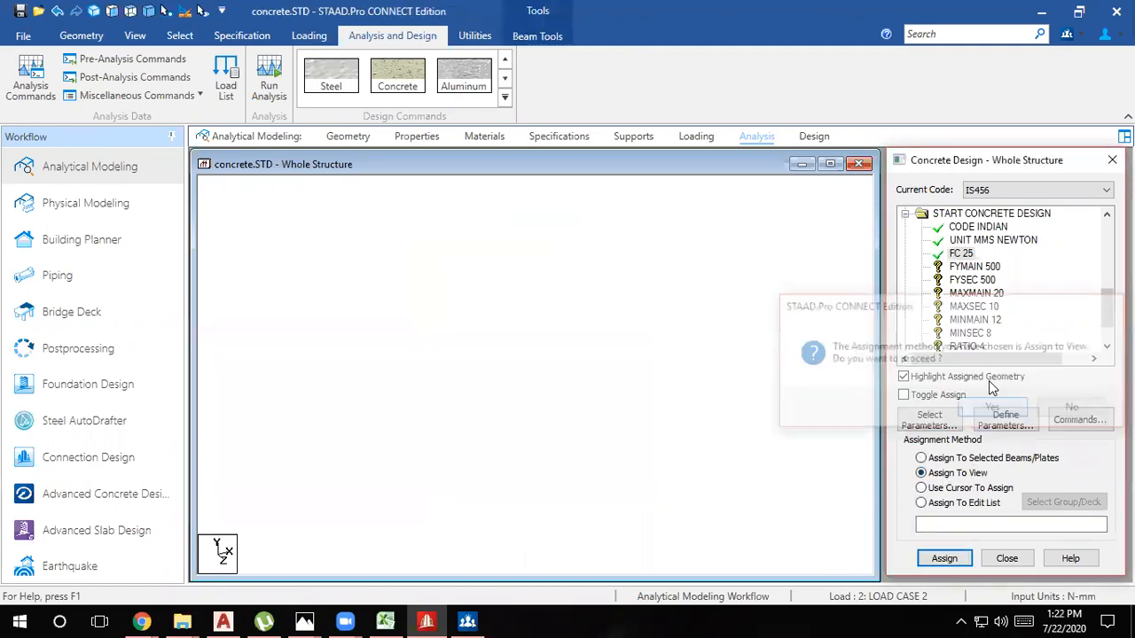
Assign the FYMAIN 500 and FYSEC 500 steel strength parameters to all members in the view
{"action": "left_click", "coordinate": [961, 266]}
{"action": "left_click", "coordinate": [943, 472]}
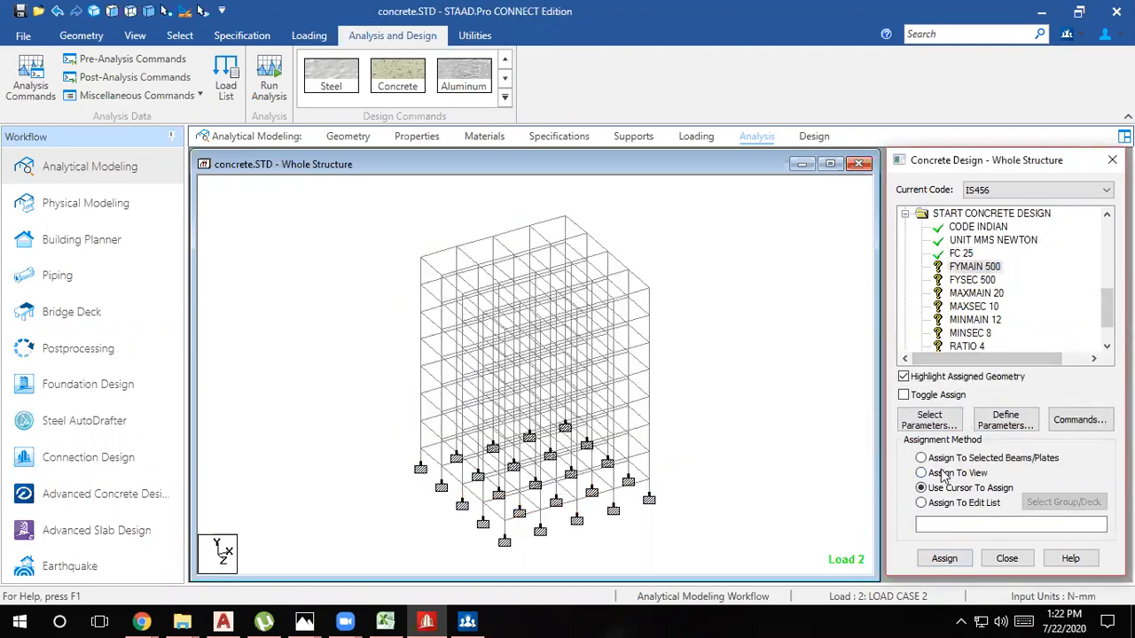
{"action": "left_click", "coordinate": [944, 558]}
{"action": "left_click", "coordinate": [993, 408]}
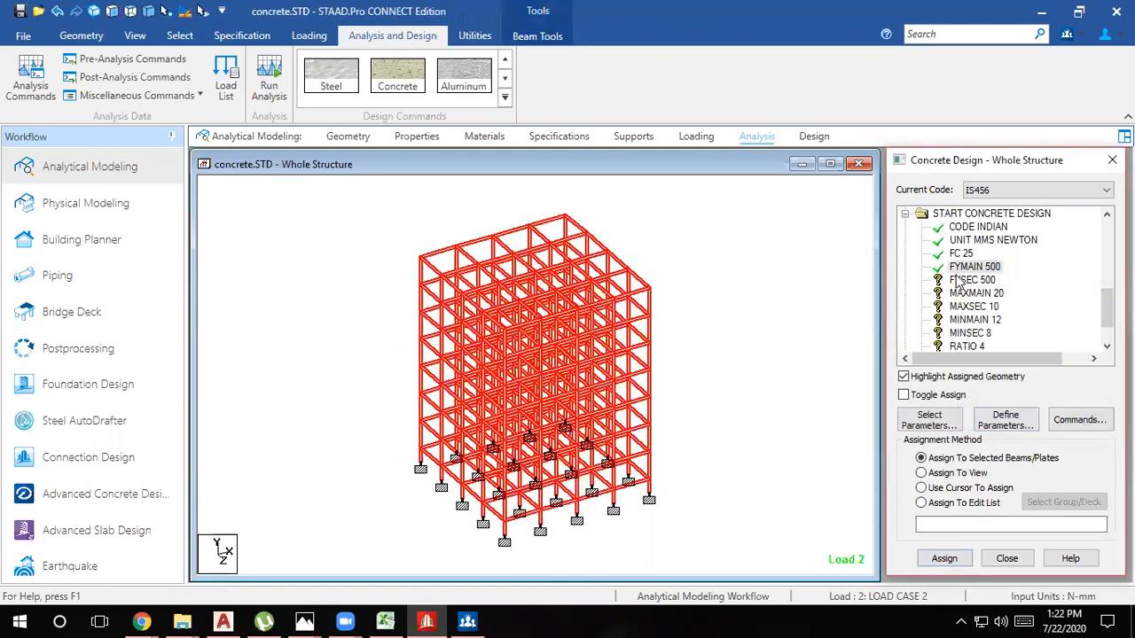
{"action": "left_click", "coordinate": [950, 474]}
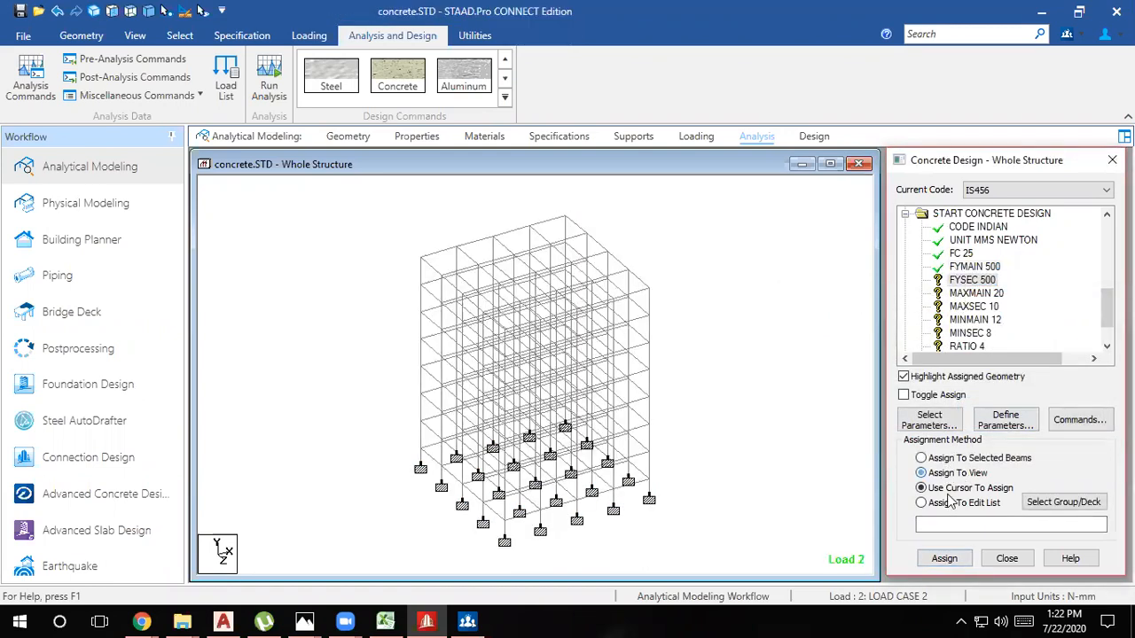
{"action": "left_click", "coordinate": [945, 558]}
{"action": "left_click", "coordinate": [993, 408]}
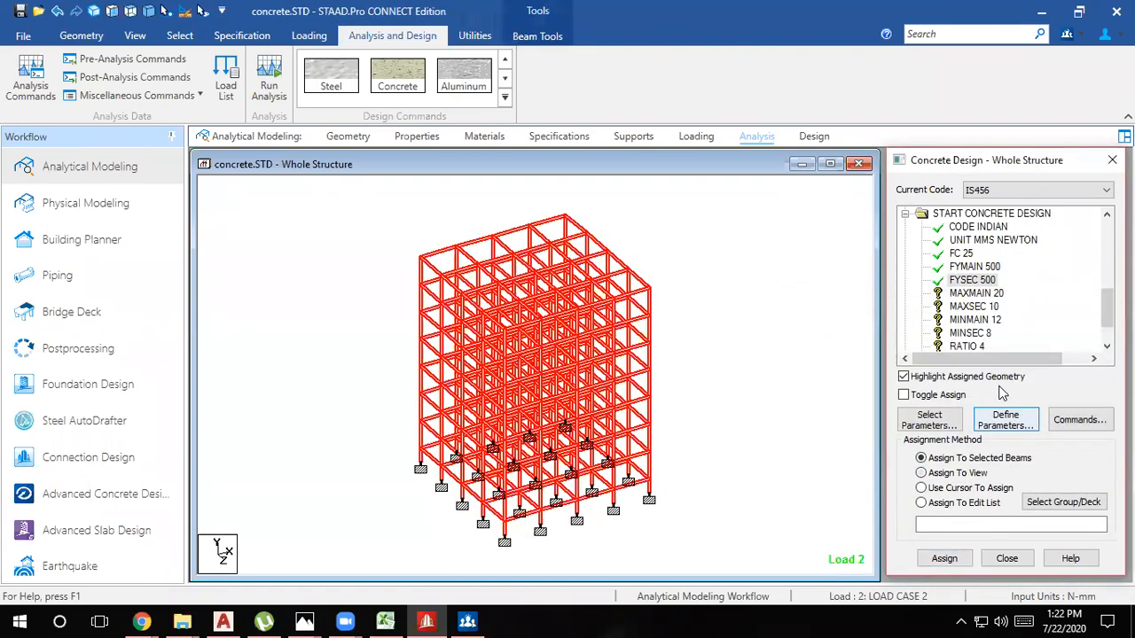
Assign the MAXMAIN 20 maximum main bar size to all members in the view
{"action": "left_click", "coordinate": [950, 474]}
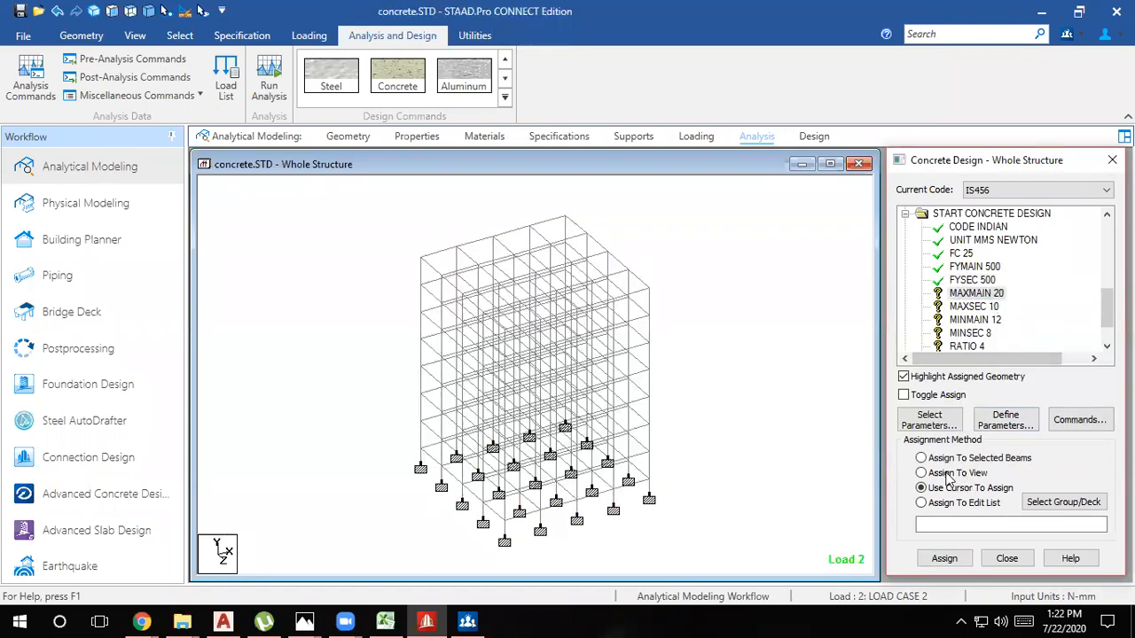
{"action": "left_click", "coordinate": [939, 562]}
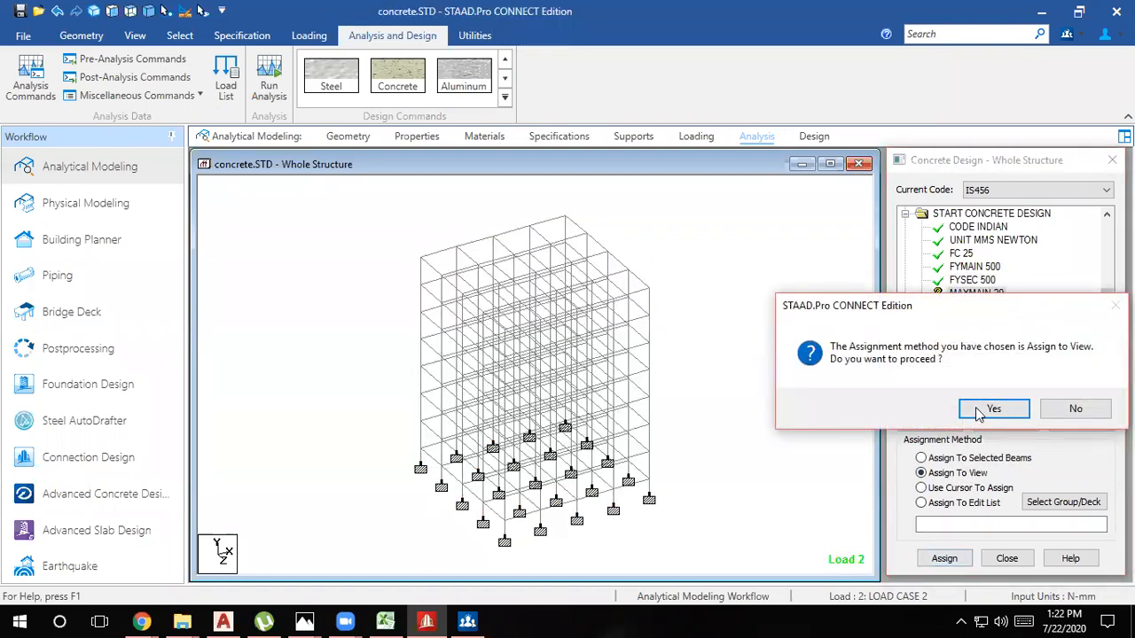
{"action": "left_click", "coordinate": [927, 408]}
Assign the RATIO 4 longitudinal reinforcement limit to all members in the view
{"action": "scroll", "coordinate": [991, 335], "scroll_direction": "down", "scroll_amount": 1}
{"action": "left_click", "coordinate": [969, 307]}
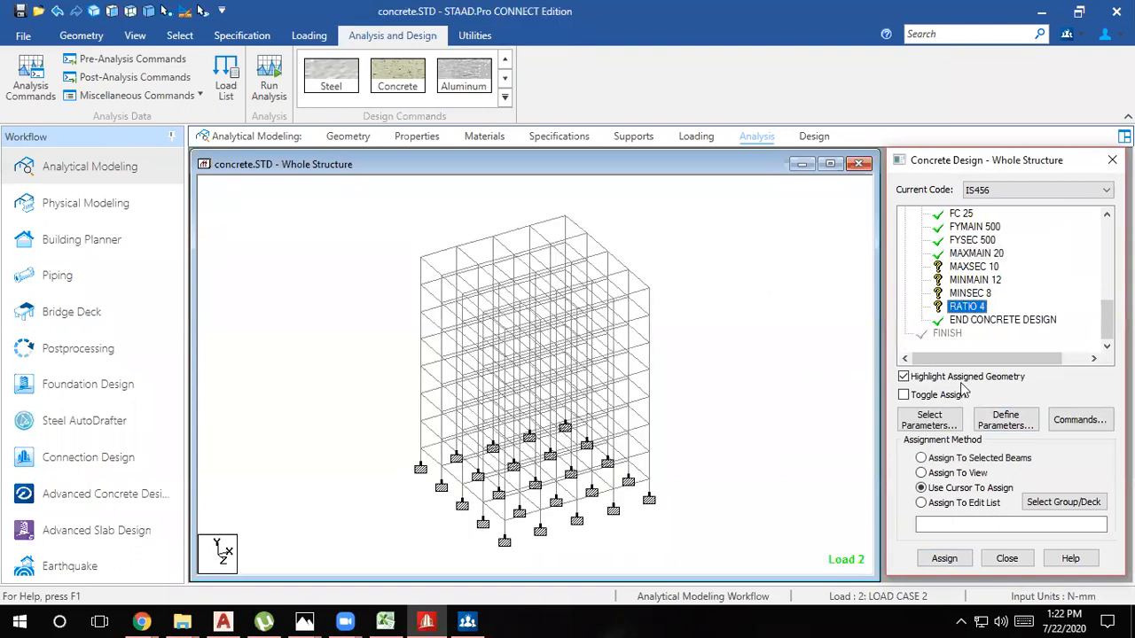
{"action": "left_click", "coordinate": [945, 560]}
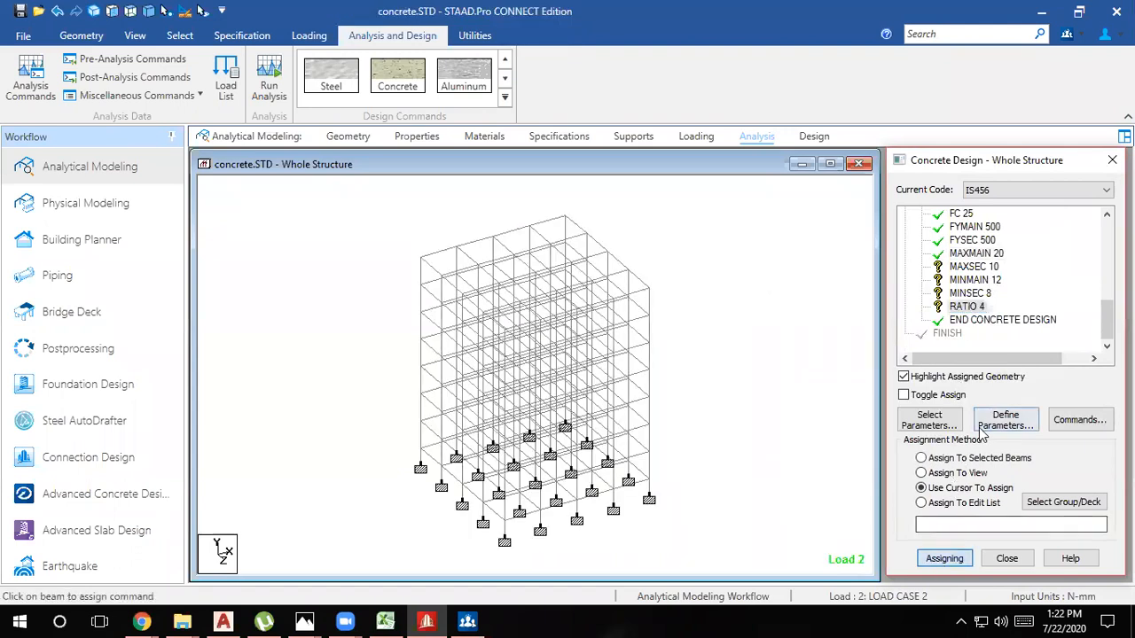
{"action": "left_click", "coordinate": [945, 473]}
{"action": "left_click", "coordinate": [945, 558]}
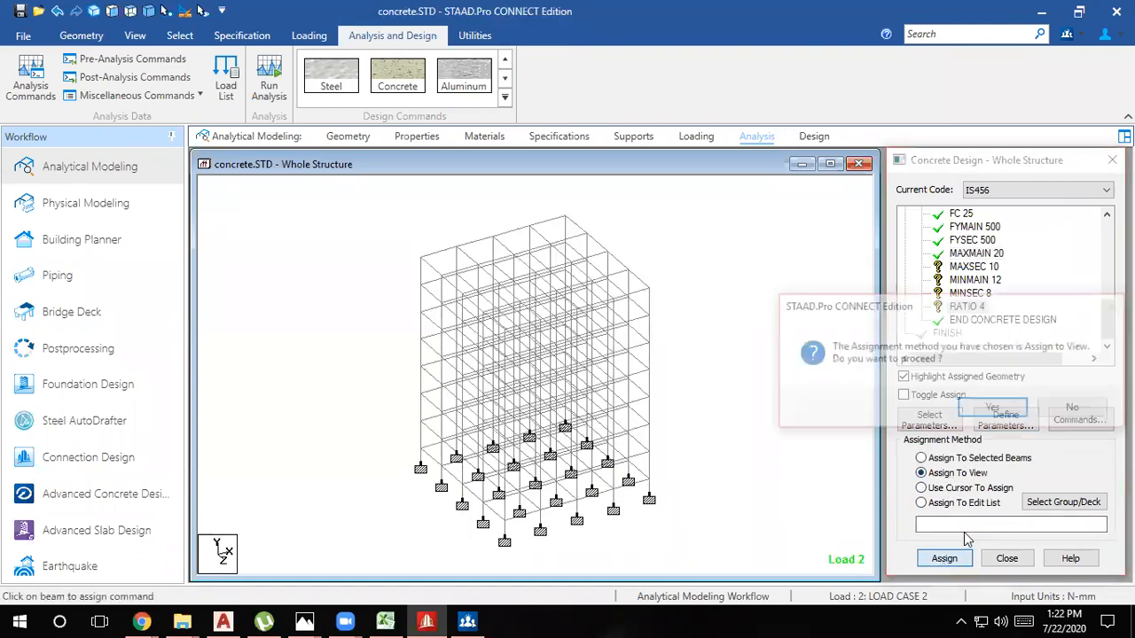
{"action": "left_click", "coordinate": [996, 408]}
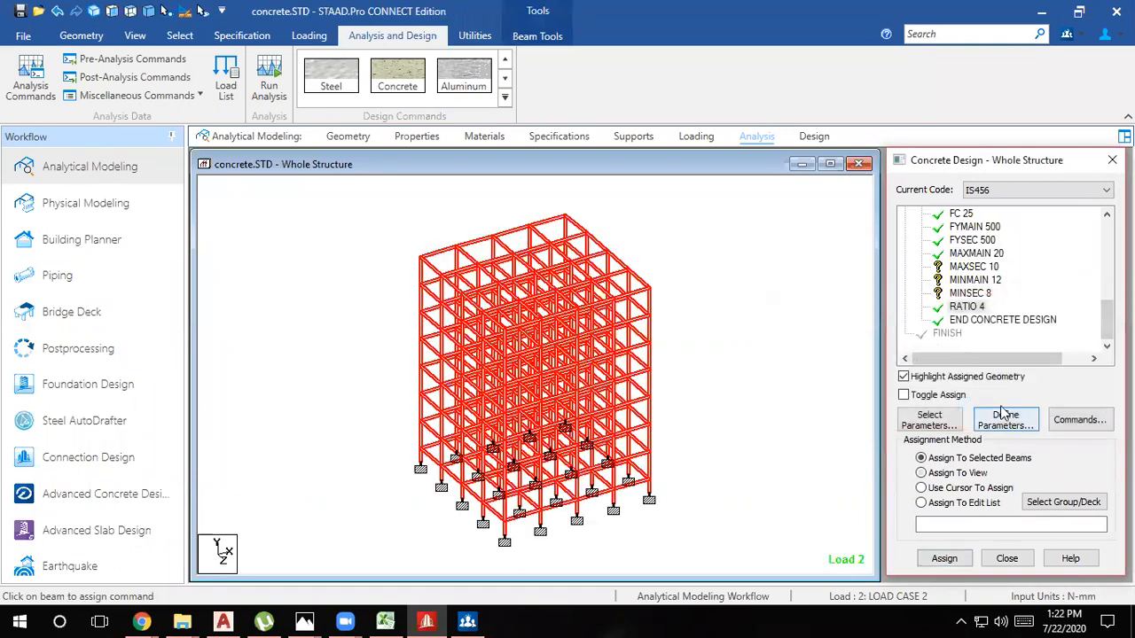
Assign the minimum bar sizes MINSEC 8 and MINMAIN 12 to all members in the view
{"action": "left_click", "coordinate": [970, 292]}
{"action": "left_click", "coordinate": [945, 474]}
{"action": "left_click", "coordinate": [953, 564]}
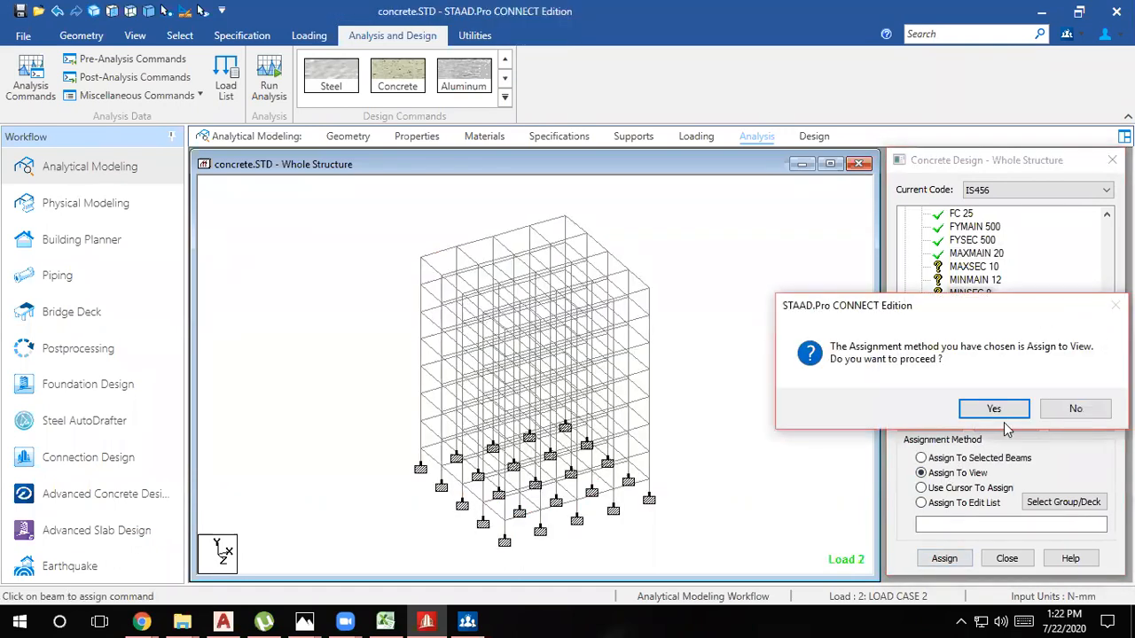
{"action": "left_click", "coordinate": [993, 406]}
{"action": "left_click", "coordinate": [962, 279]}
{"action": "left_click", "coordinate": [942, 474]}
{"action": "left_click", "coordinate": [944, 559]}
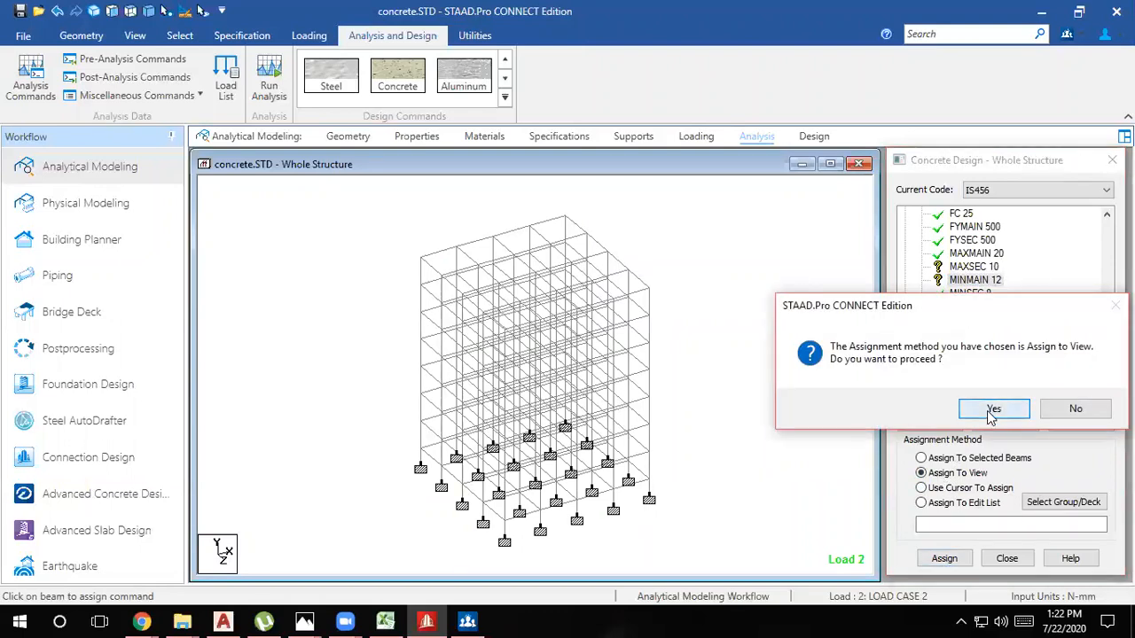
{"action": "left_click", "coordinate": [993, 408]}
Assign the MAXSEC 10 maximum secondary bar size to all members in the view, then clear the selection
{"action": "left_click", "coordinate": [976, 253]}
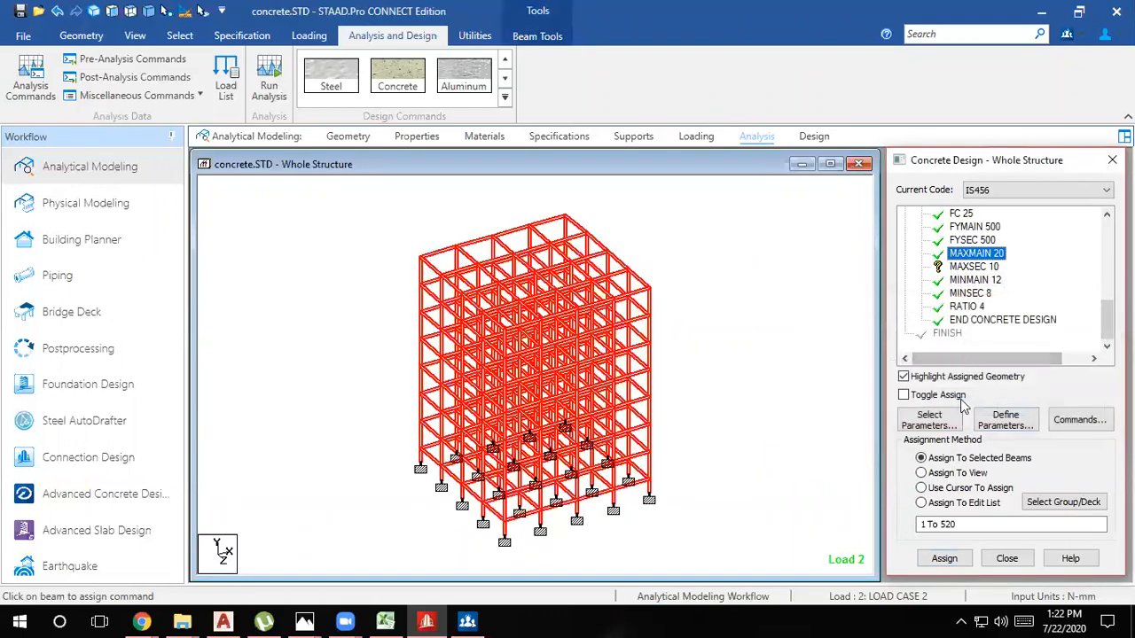
{"action": "left_click", "coordinate": [972, 268]}
{"action": "left_click", "coordinate": [957, 473]}
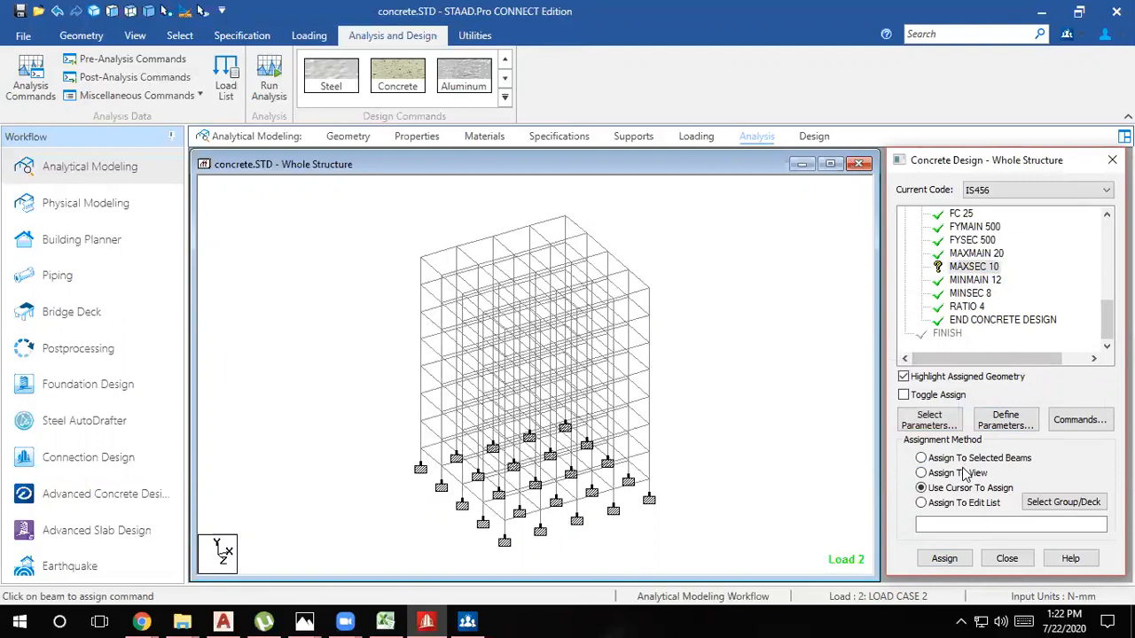
{"action": "left_click", "coordinate": [945, 559]}
{"action": "left_click", "coordinate": [928, 406]}
{"action": "left_click", "coordinate": [803, 364]}
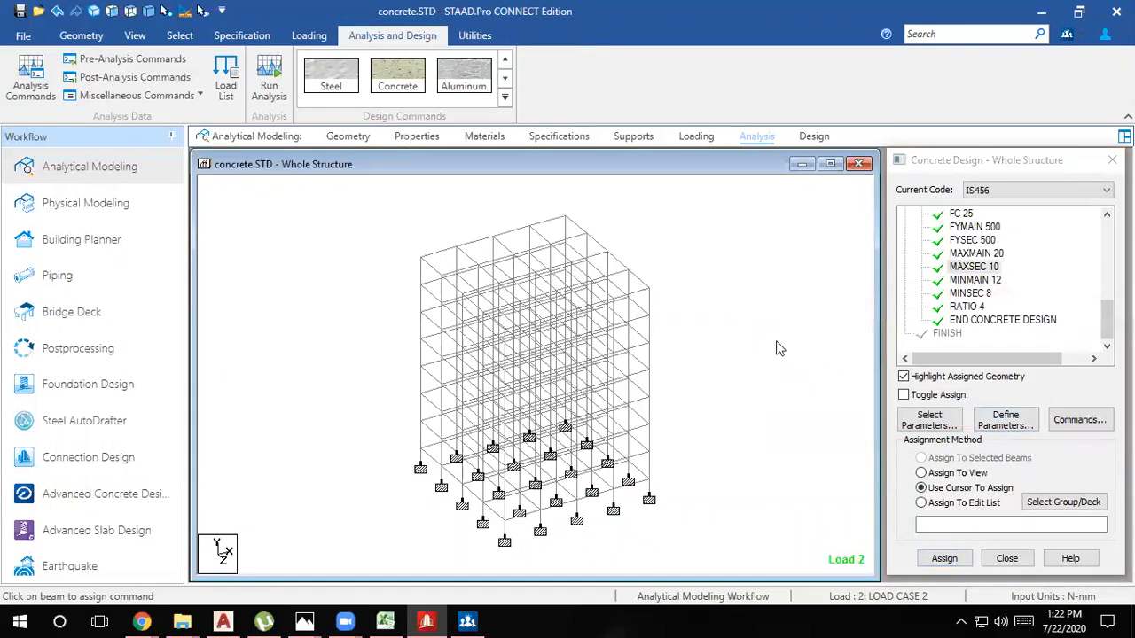
Look through the available concrete design commands and add the DESIGN BEAM command
{"action": "left_click", "coordinate": [1079, 421]}
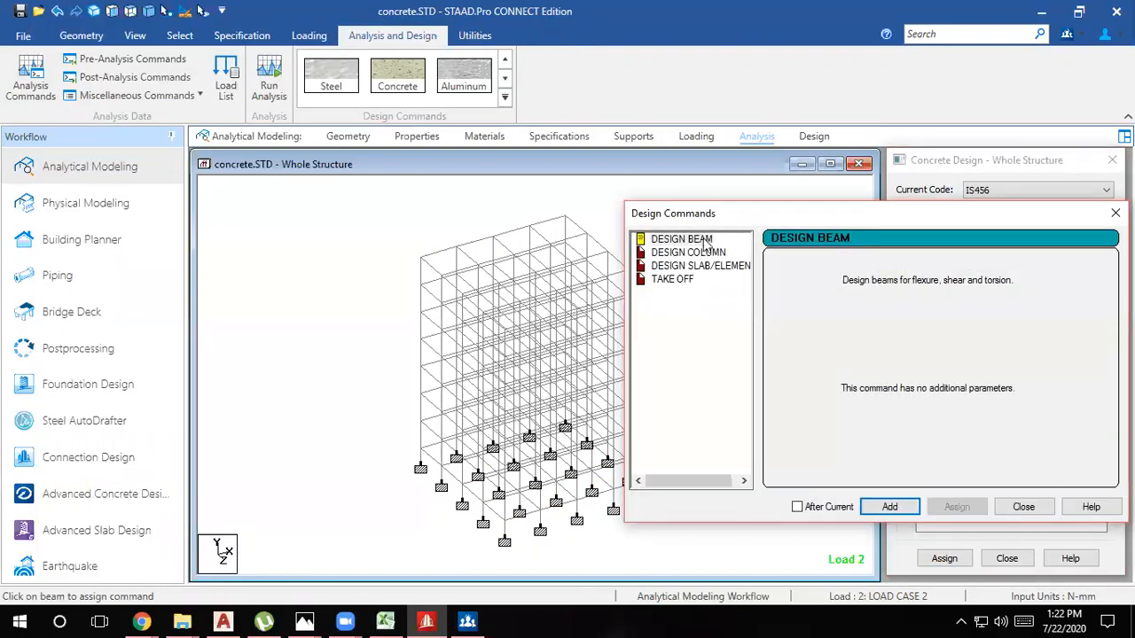
{"action": "left_click", "coordinate": [706, 252]}
{"action": "left_click", "coordinate": [735, 267]}
{"action": "left_click", "coordinate": [693, 280]}
{"action": "left_click", "coordinate": [695, 241]}
{"action": "left_click", "coordinate": [710, 253]}
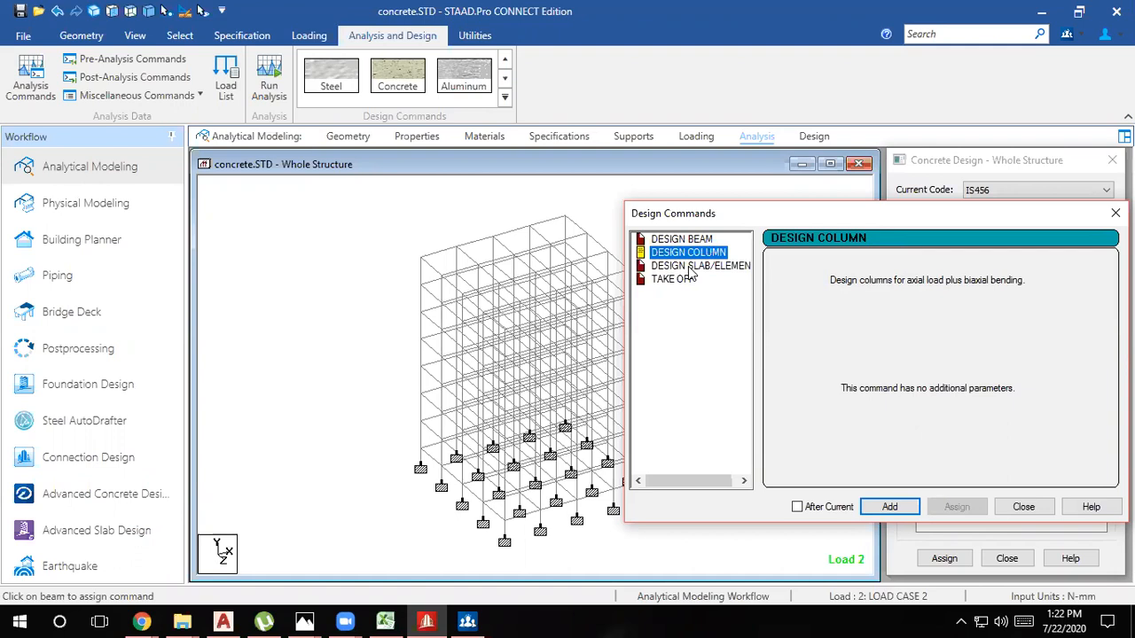
{"action": "left_click", "coordinate": [680, 240]}
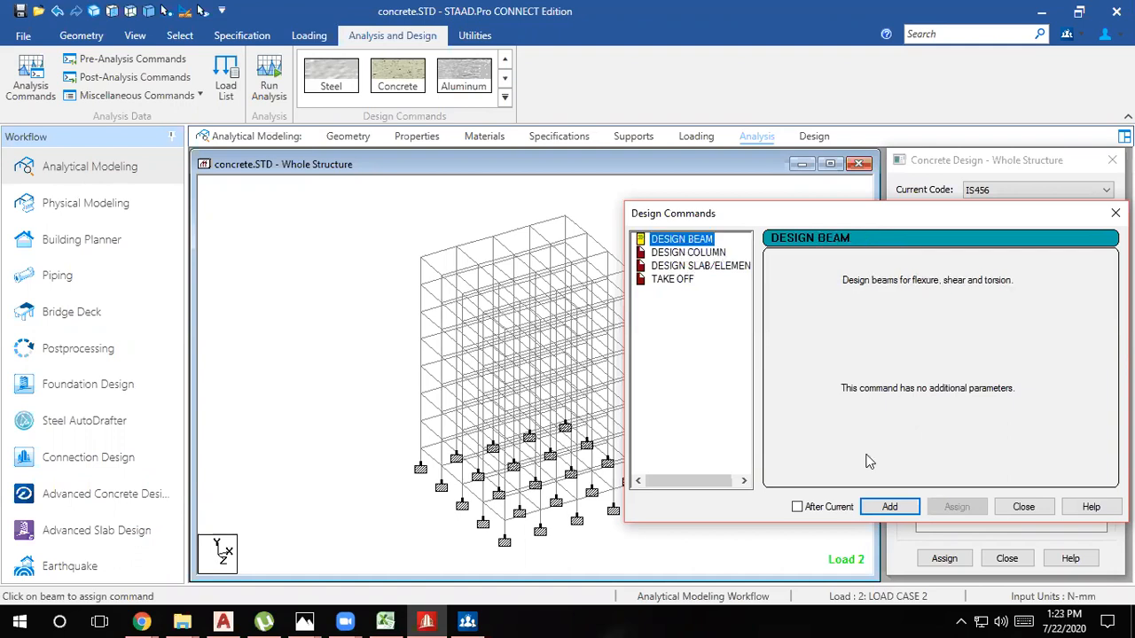
{"action": "left_click", "coordinate": [889, 506]}
Add the DESIGN COLUMN command, view the TAKE OFF description and close the design commands
{"action": "left_click", "coordinate": [682, 254]}
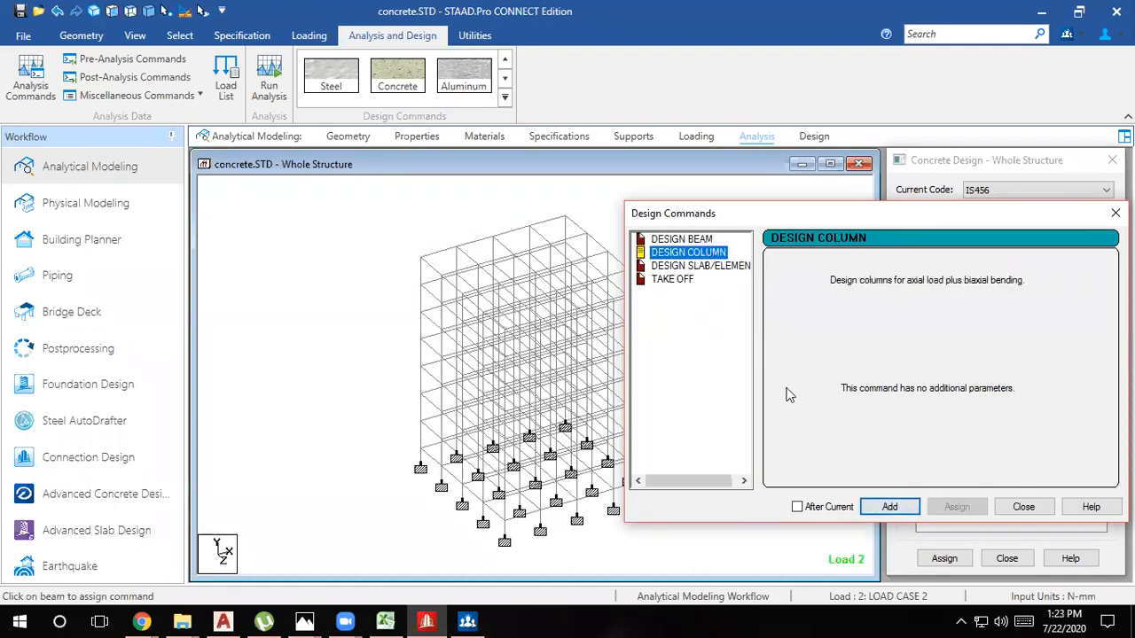
{"action": "left_click", "coordinate": [887, 506]}
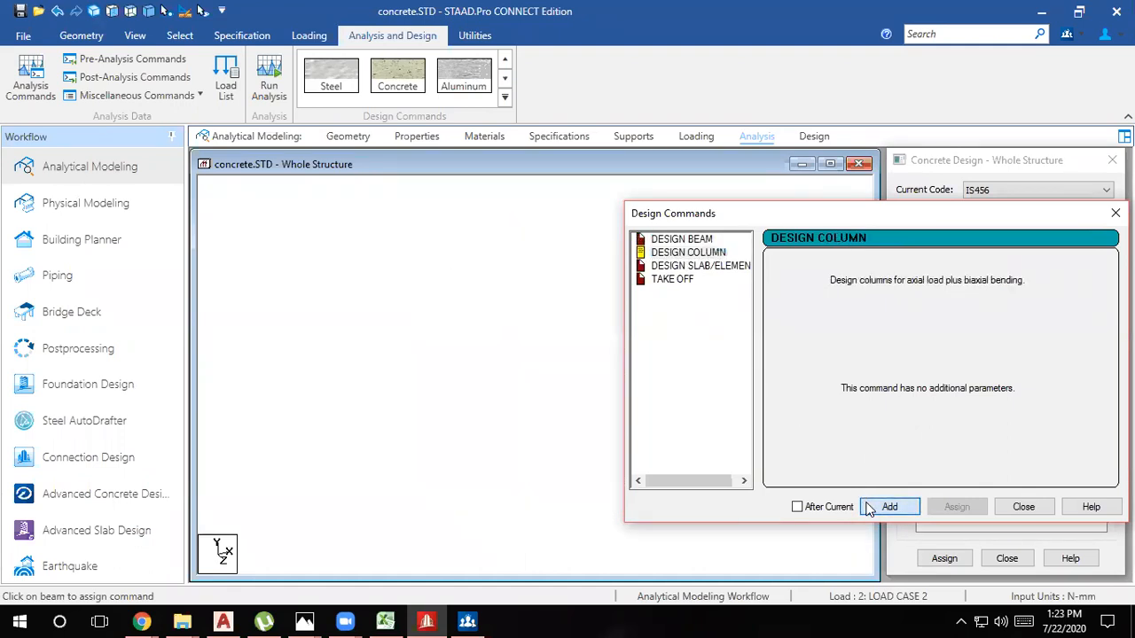
{"action": "left_click", "coordinate": [670, 282]}
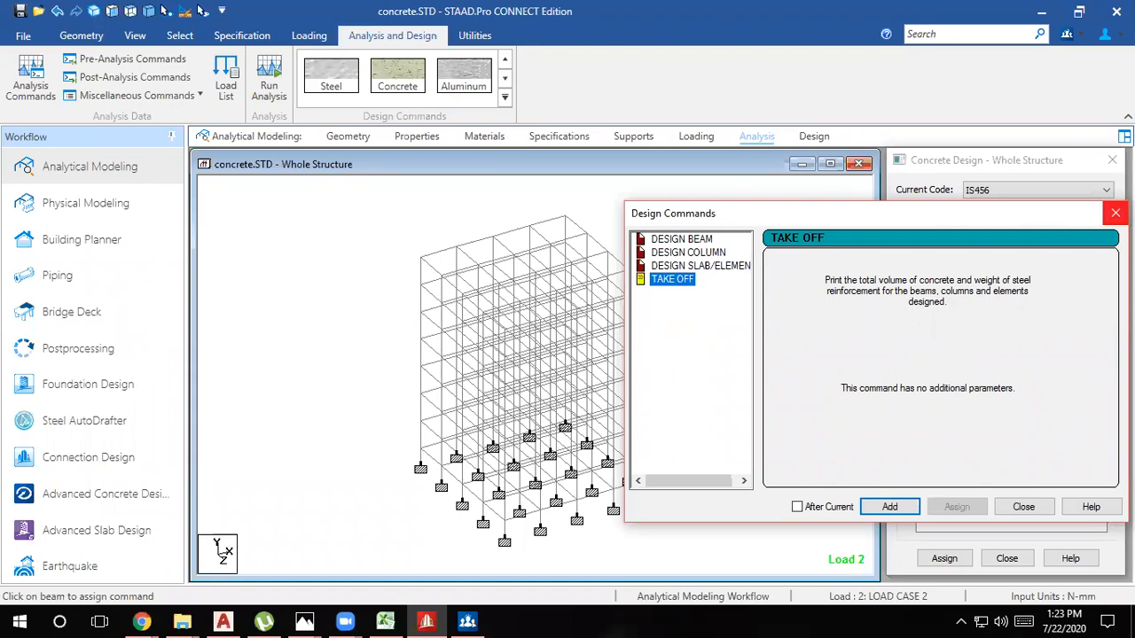
{"action": "left_click", "coordinate": [1115, 212]}
Assign the DESIGN BEAM command to all beams parallel to the X and Z axes
{"action": "left_click", "coordinate": [975, 294]}
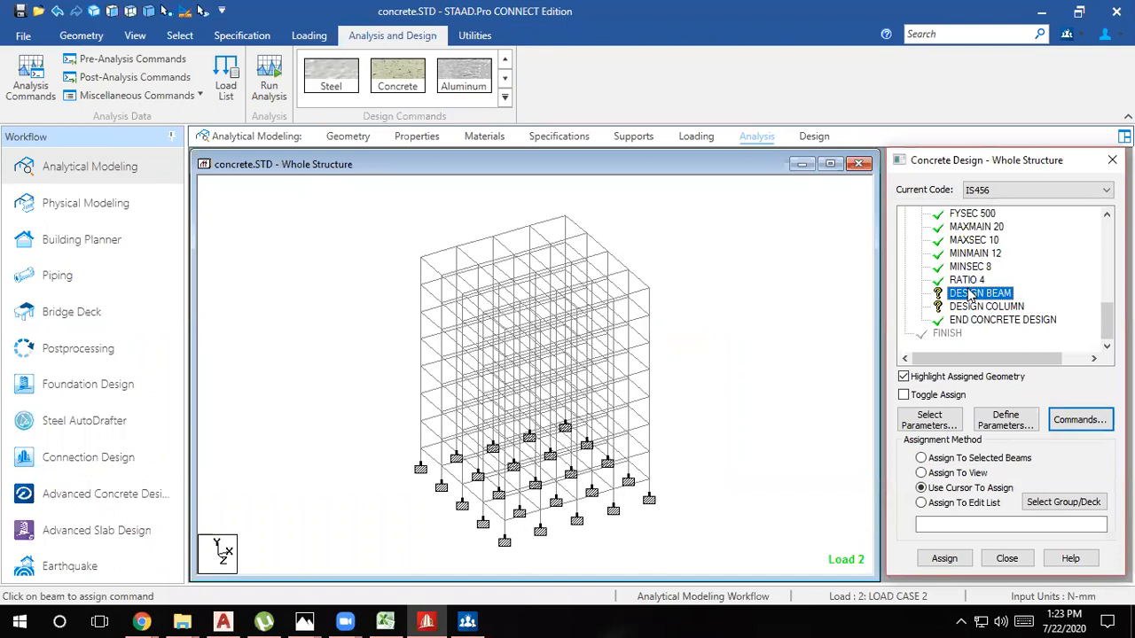
{"action": "left_click", "coordinate": [180, 36]}
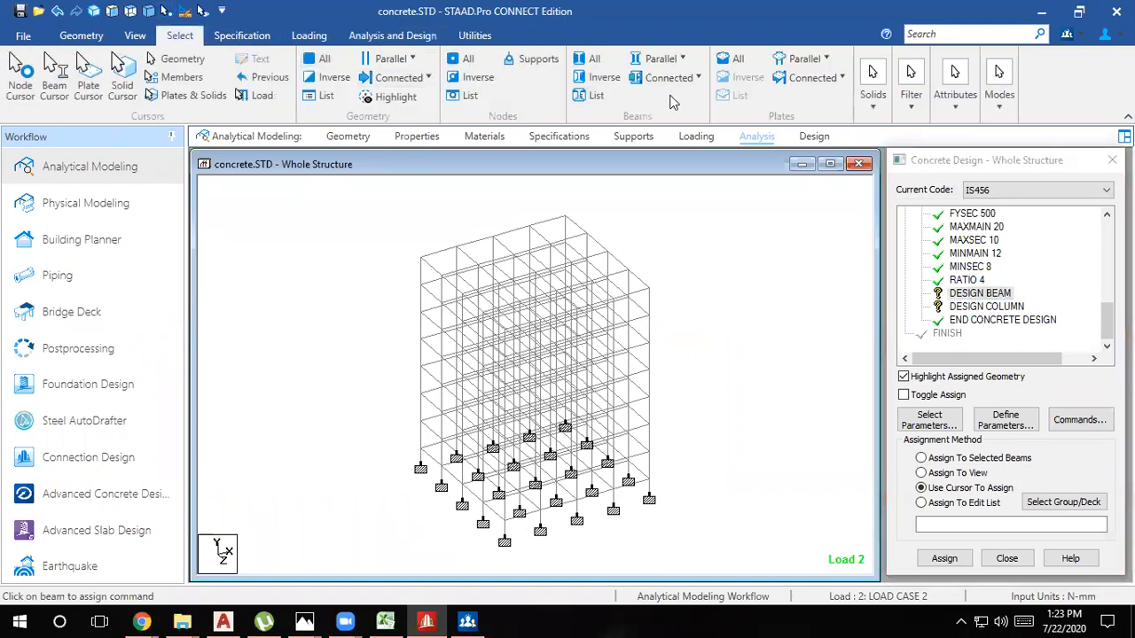
{"action": "left_click", "coordinate": [654, 64]}
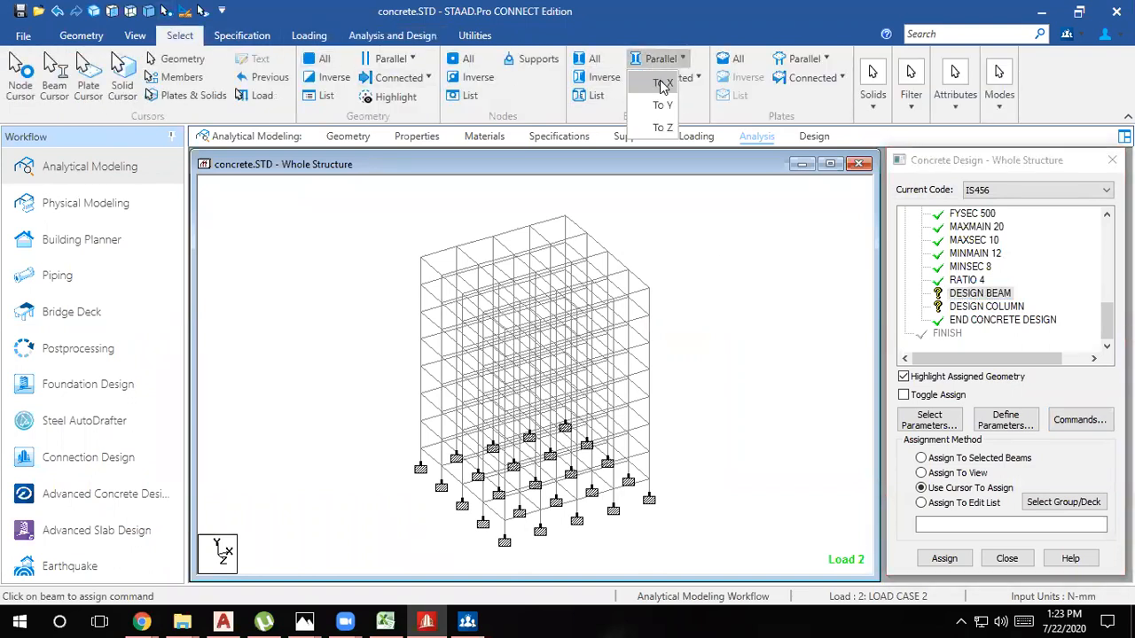
{"action": "left_click", "coordinate": [661, 127]}
{"action": "left_click", "coordinate": [656, 61]}
{"action": "left_click", "coordinate": [657, 129]}
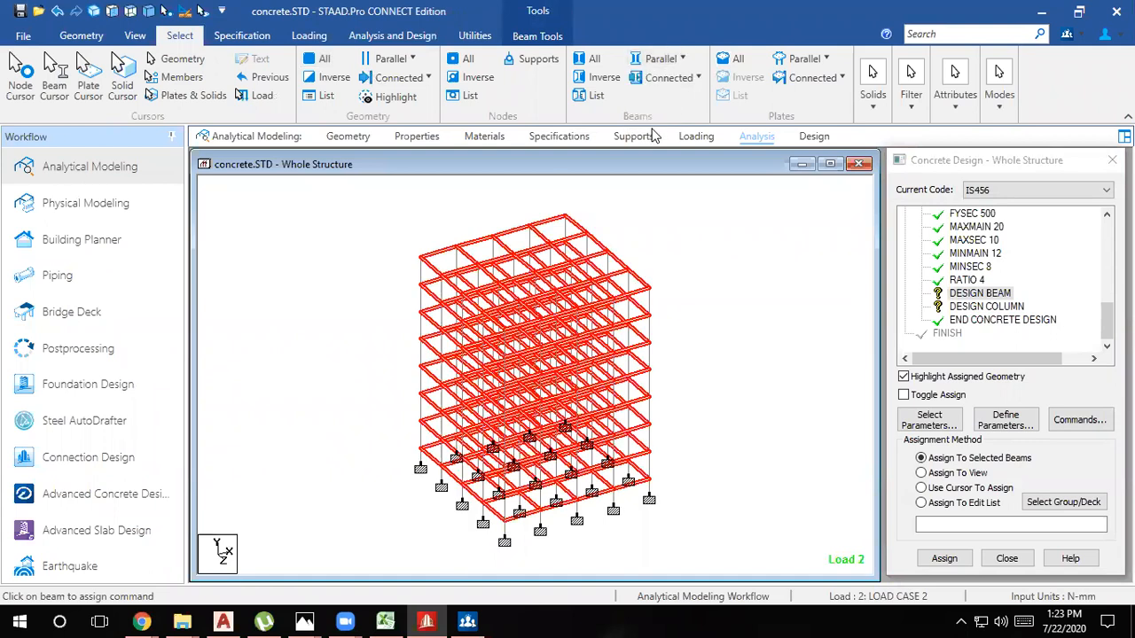
{"action": "left_click", "coordinate": [944, 559]}
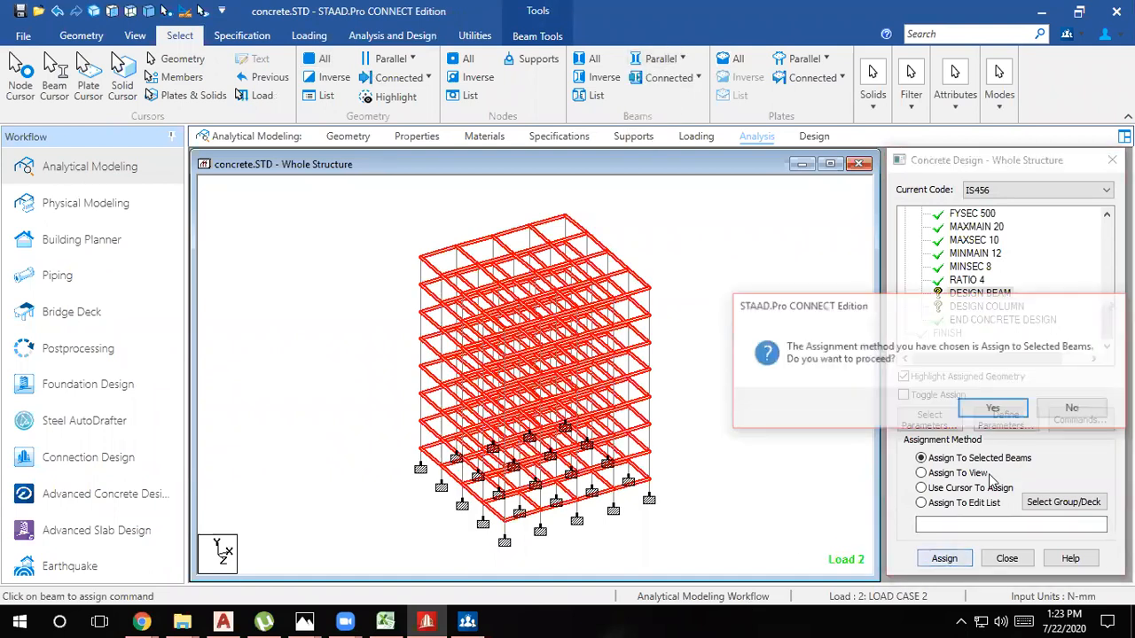
{"action": "left_click", "coordinate": [995, 406]}
Assign the DESIGN COLUMN command to all members parallel to the Y axis
{"action": "left_click", "coordinate": [985, 306]}
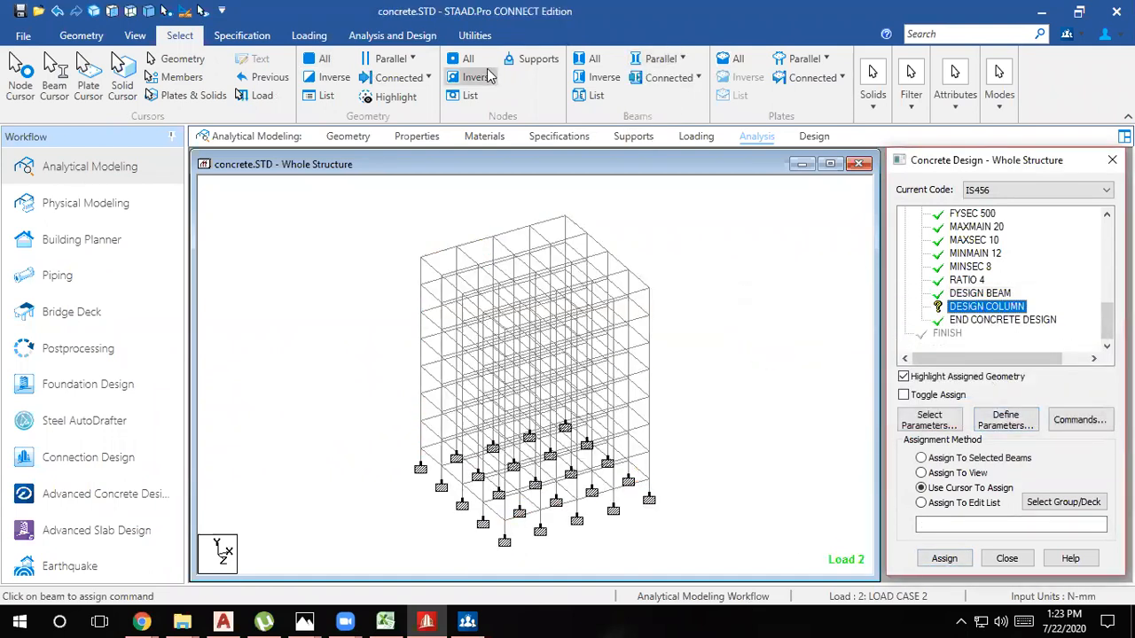
{"action": "left_click", "coordinate": [657, 59]}
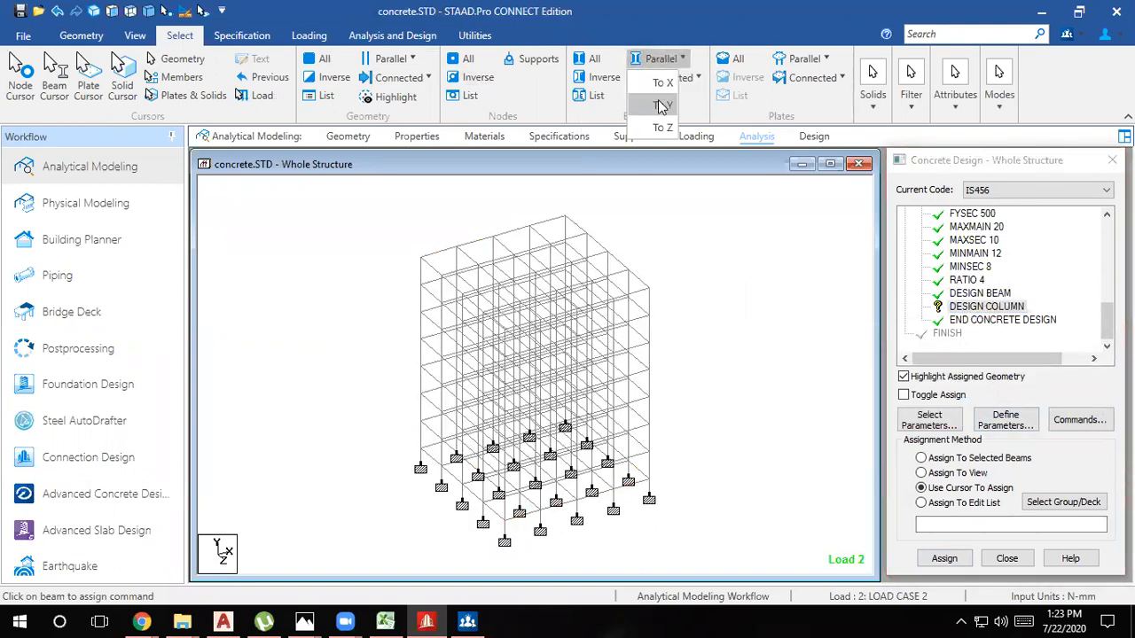
{"action": "left_click", "coordinate": [661, 96]}
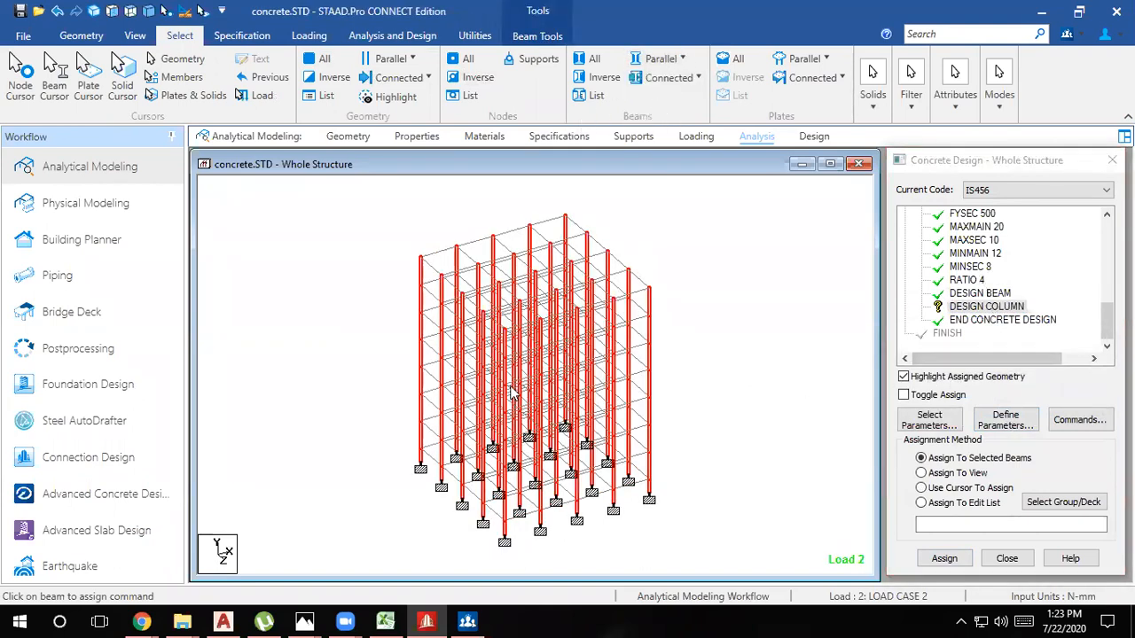
{"action": "left_click", "coordinate": [944, 558]}
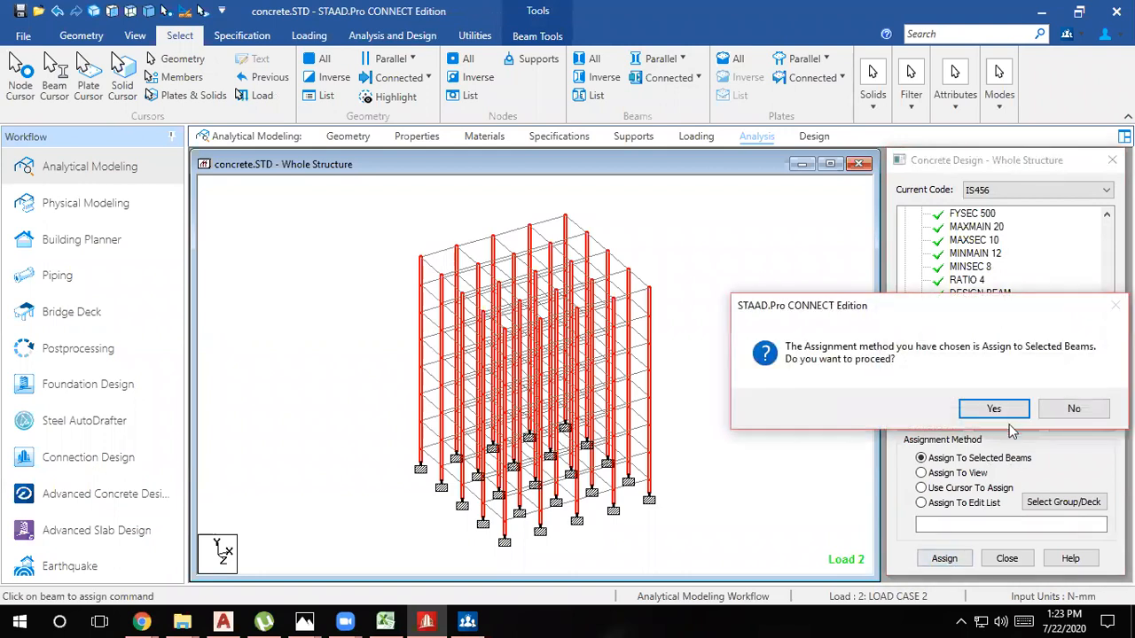
{"action": "left_click", "coordinate": [930, 406]}
{"action": "left_click", "coordinate": [982, 321]}
{"action": "left_click", "coordinate": [977, 309]}
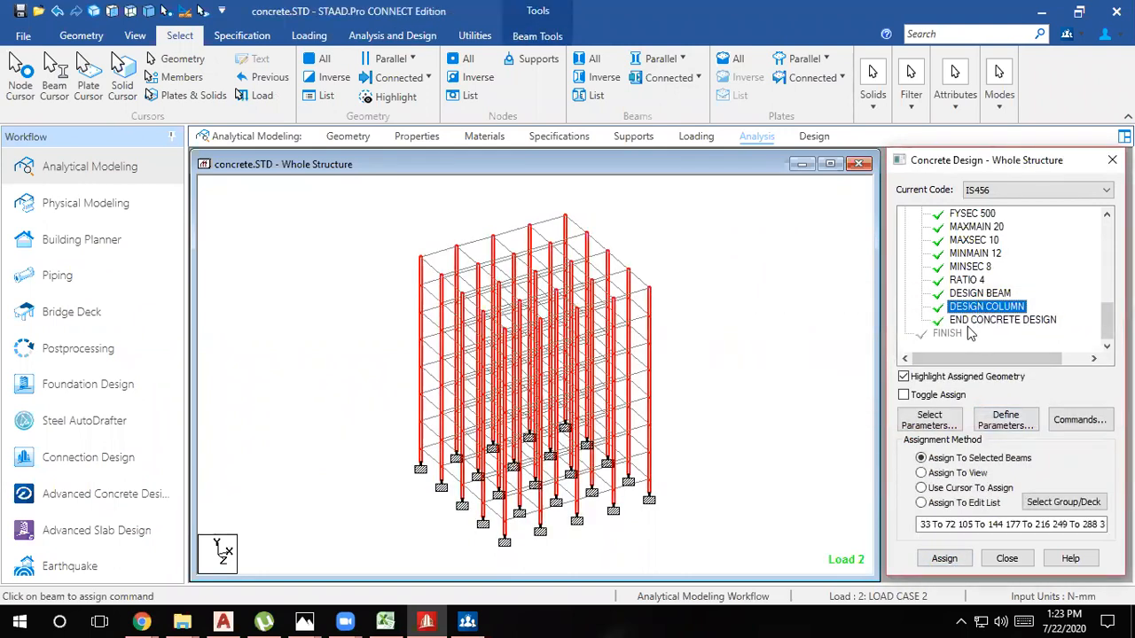
Add the TAKE OFF command to the concrete design commands and close the design commands dialog
{"action": "left_click", "coordinate": [970, 323]}
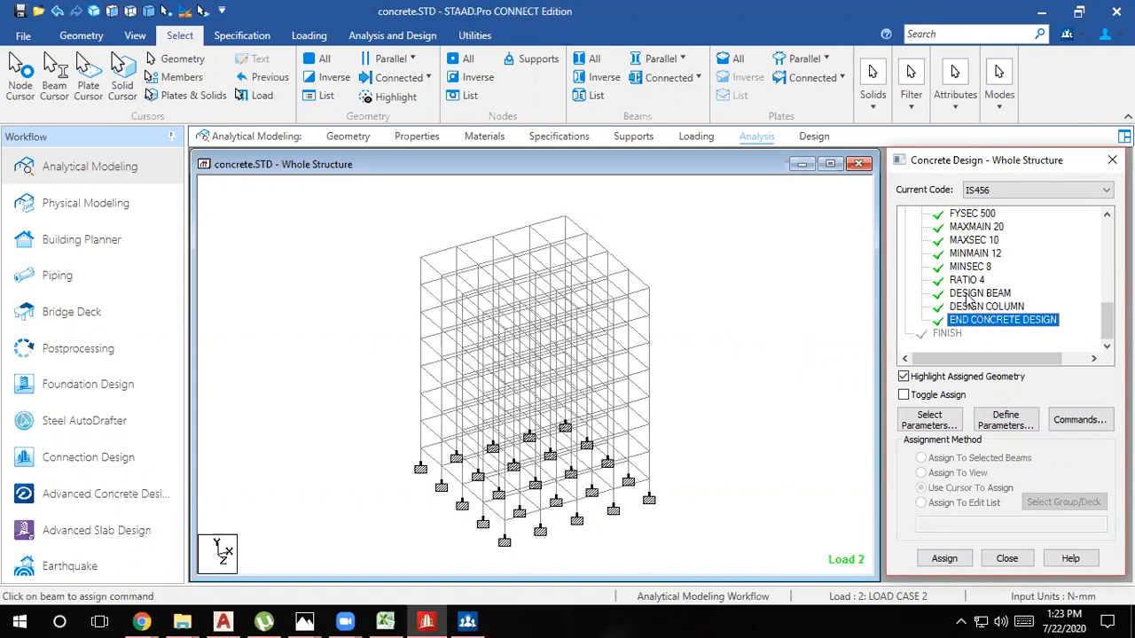
{"action": "left_click", "coordinate": [970, 294]}
{"action": "left_click", "coordinate": [1068, 420]}
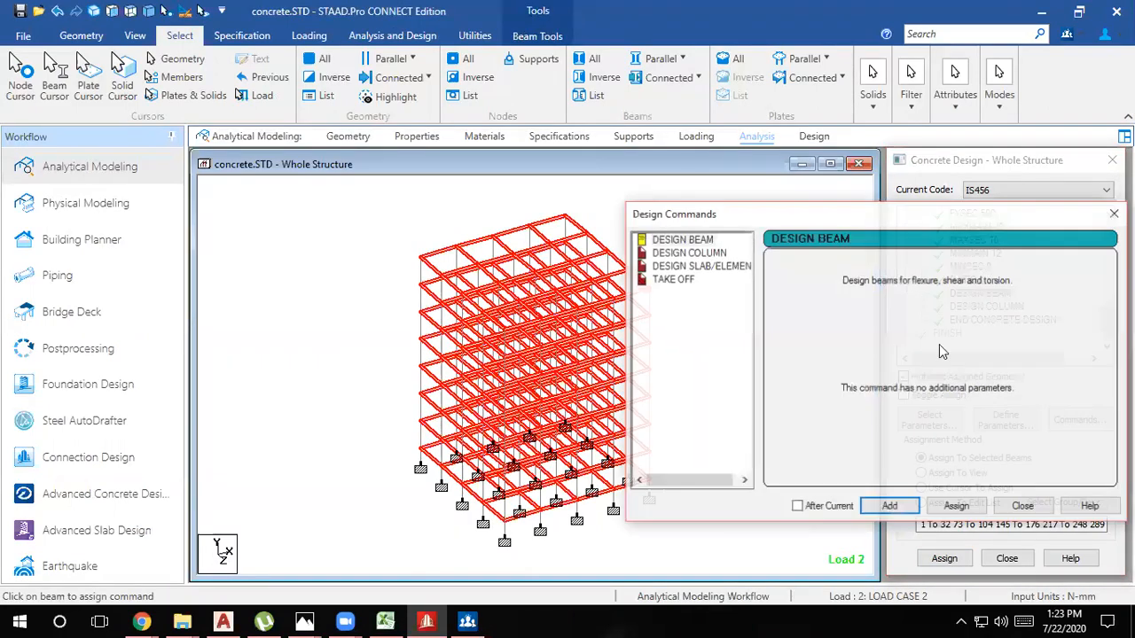
{"action": "left_click", "coordinate": [669, 279]}
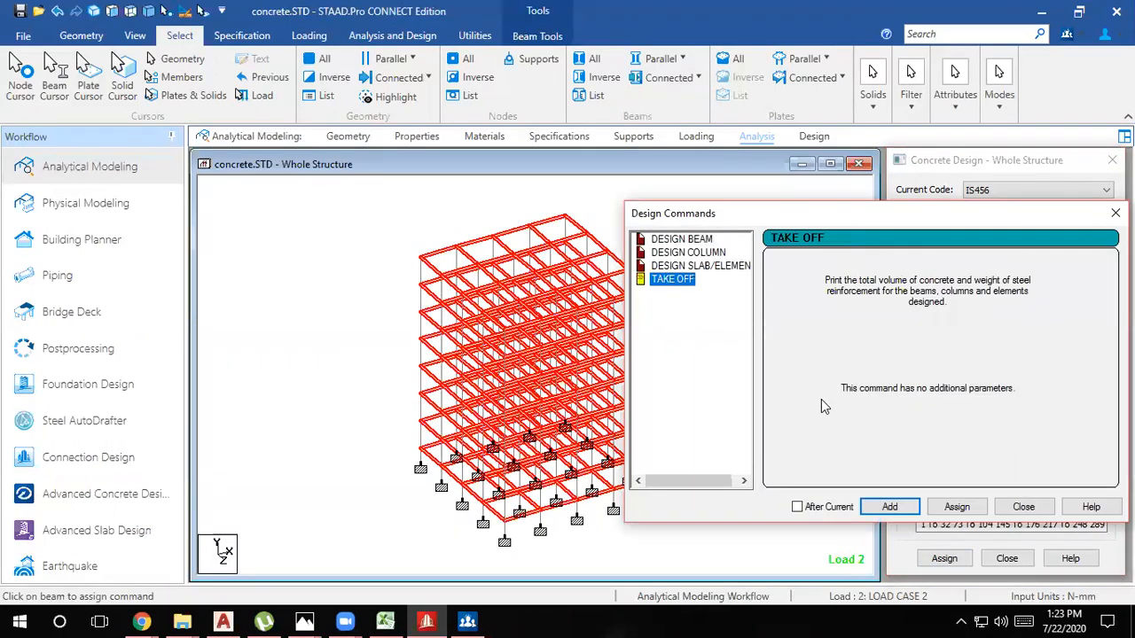
{"action": "left_click", "coordinate": [886, 507]}
{"action": "left_click", "coordinate": [1022, 507]}
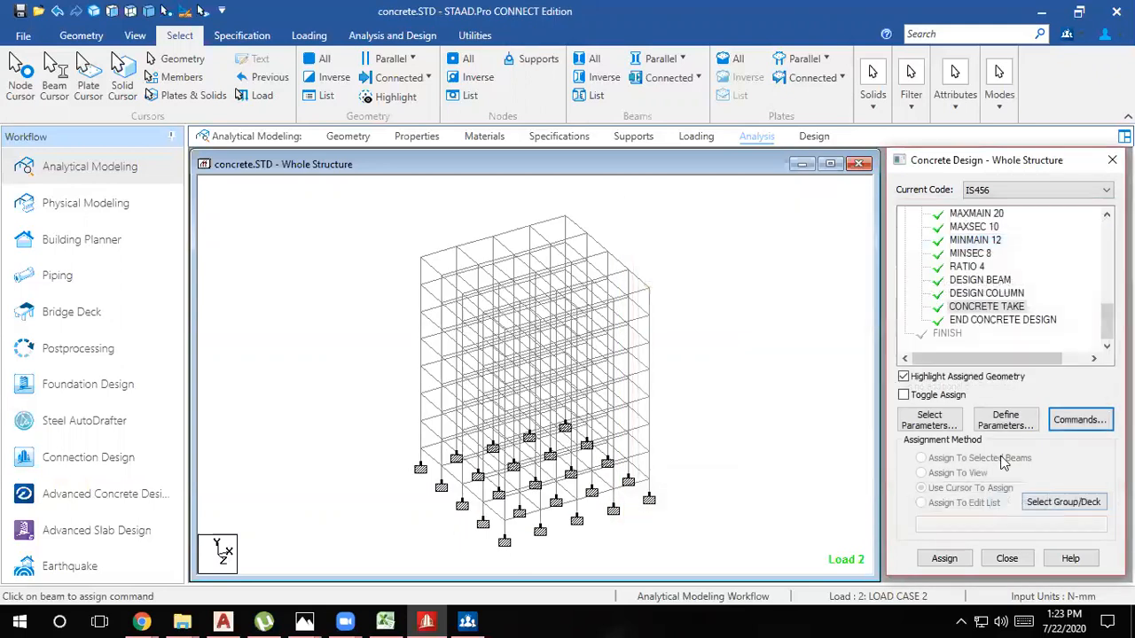
{"action": "left_click", "coordinate": [1000, 311]}
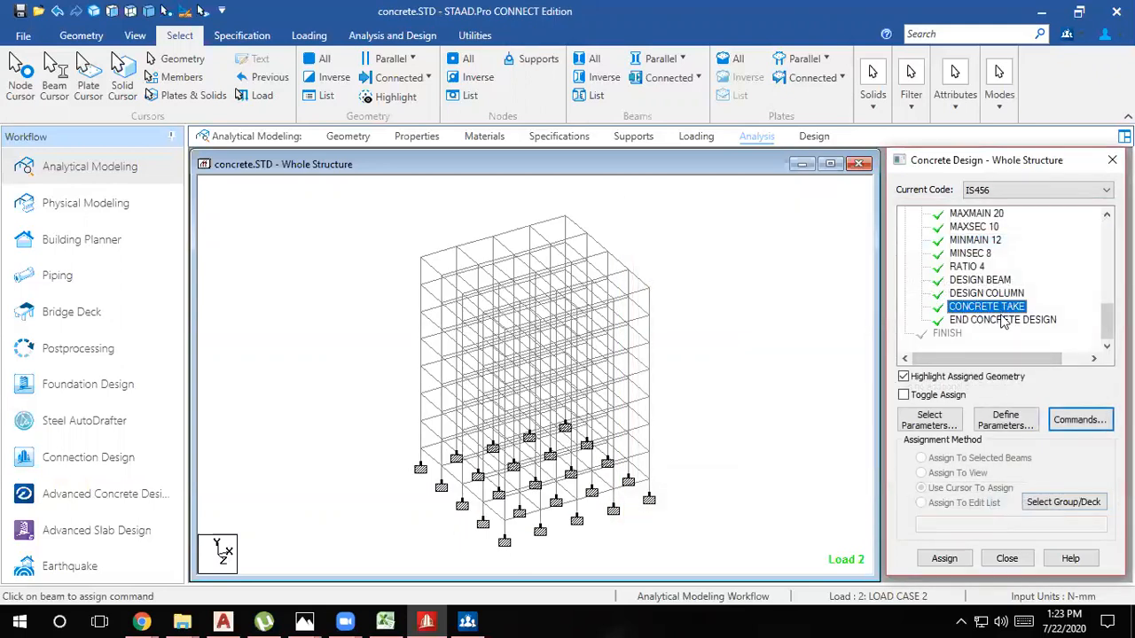
{"action": "left_click", "coordinate": [831, 305]}
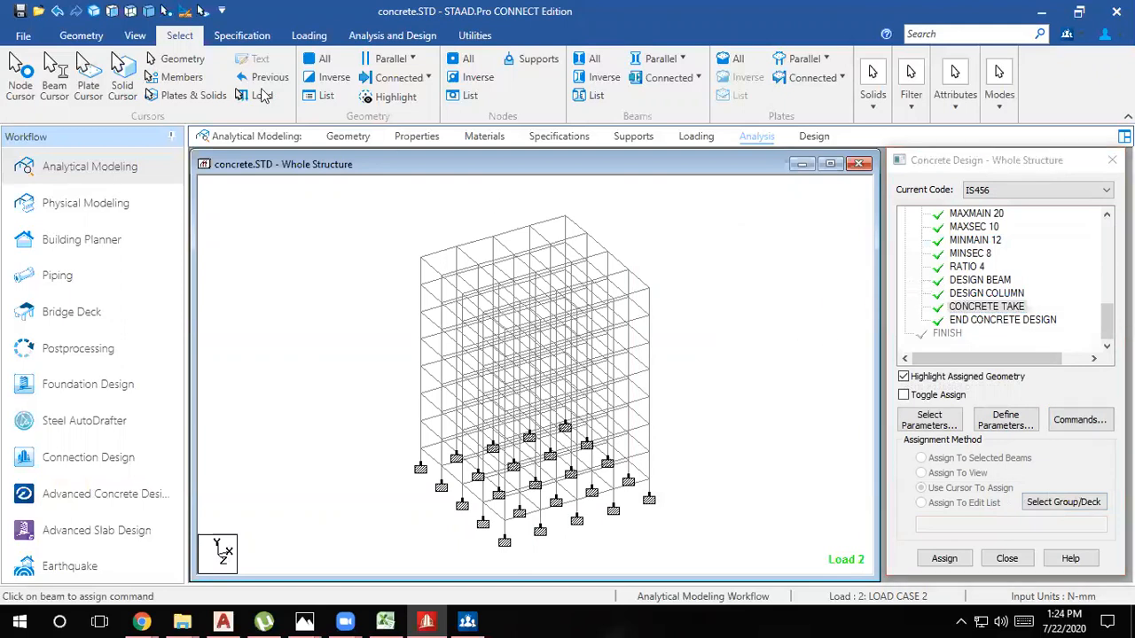
Add a Perform Analysis command with the All print option after the concrete design block
{"action": "left_click", "coordinate": [407, 36]}
{"action": "left_click", "coordinate": [30, 78]}
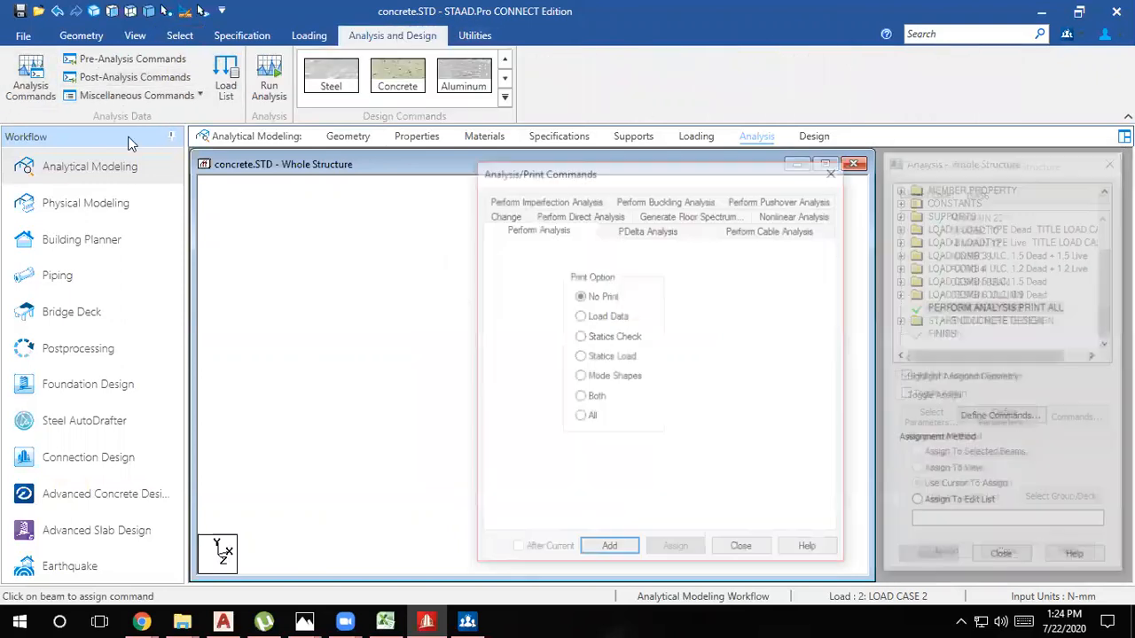
{"action": "left_click", "coordinate": [579, 418]}
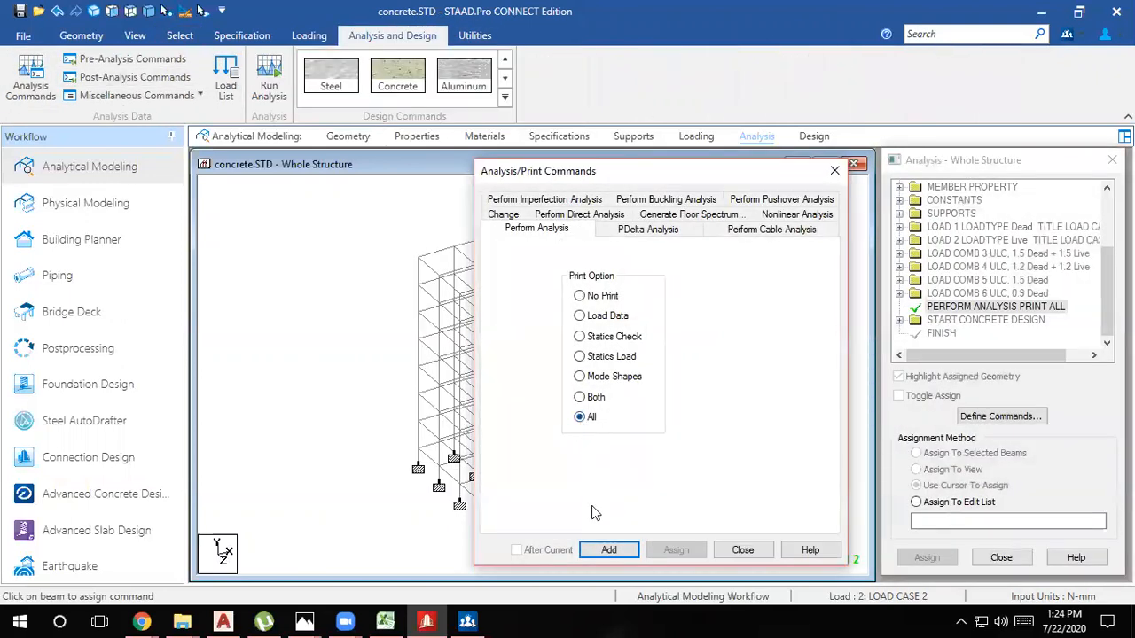
{"action": "left_click", "coordinate": [608, 550]}
{"action": "left_click", "coordinate": [742, 550]}
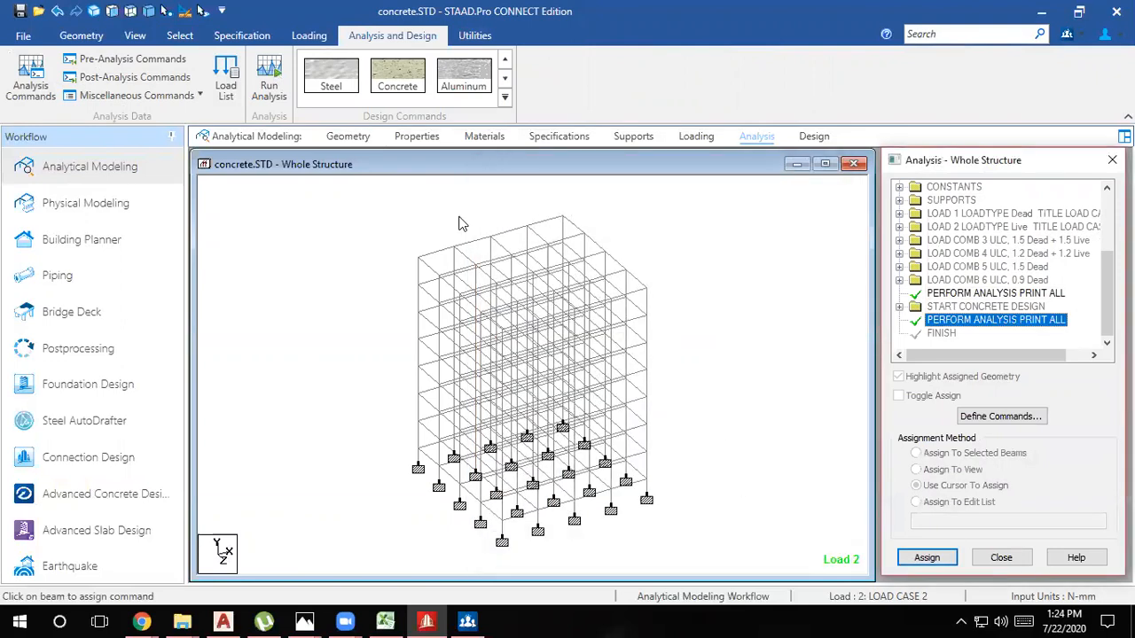
Run the analysis and open its output file
{"action": "left_click", "coordinate": [270, 81]}
{"action": "left_click", "coordinate": [559, 412]}
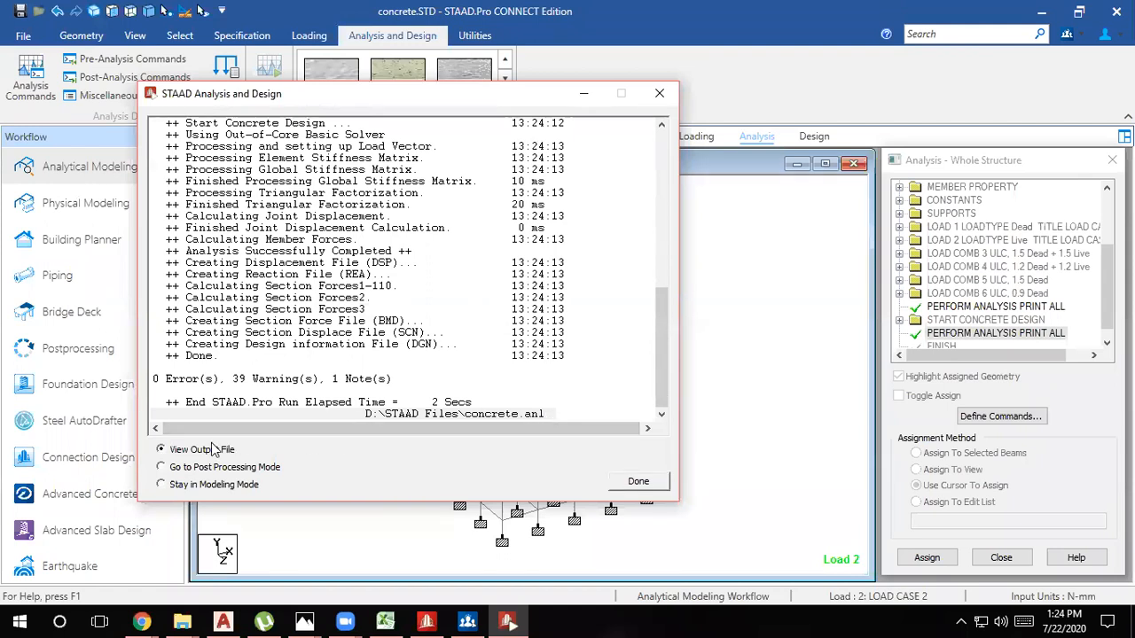
{"action": "left_click", "coordinate": [264, 383]}
{"action": "left_click", "coordinate": [635, 482]}
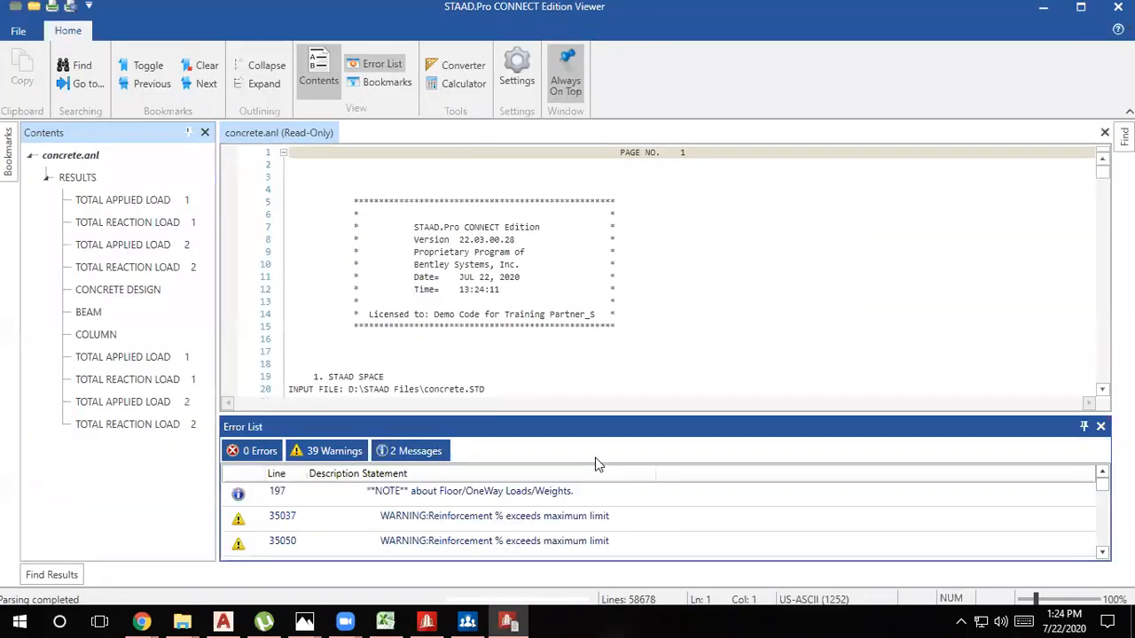
Examine the first reinforcement warning in the error list and the column design results around it
{"action": "double_click", "coordinate": [464, 515]}
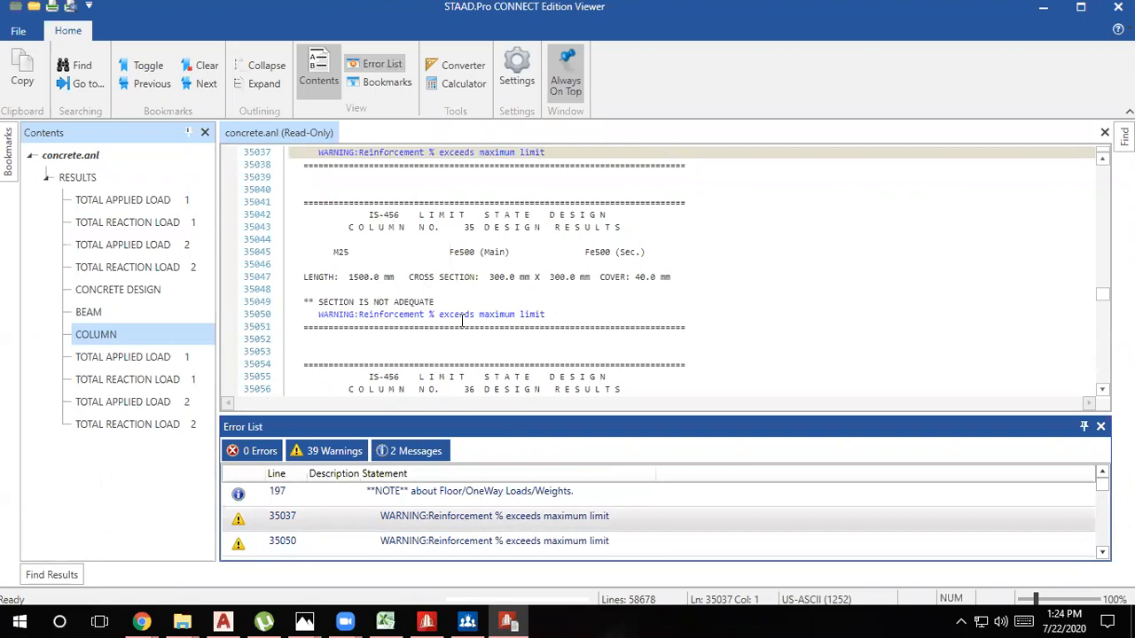
{"action": "scroll", "coordinate": [588, 335], "scroll_direction": "down", "scroll_amount": 6}
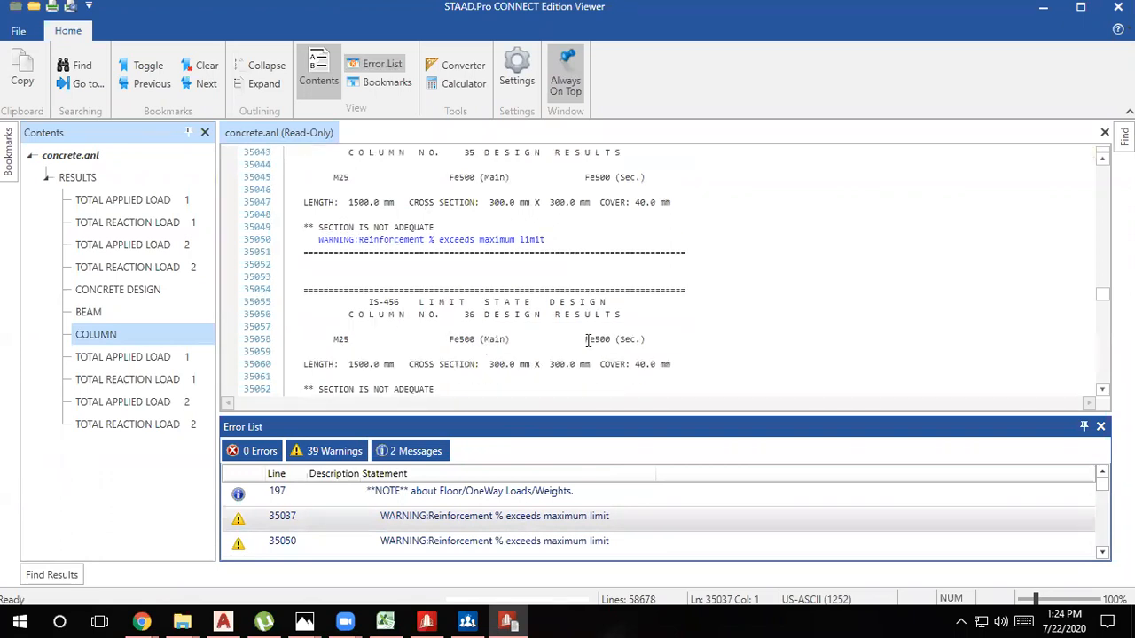
{"action": "scroll", "coordinate": [590, 340], "scroll_direction": "down", "scroll_amount": 2}
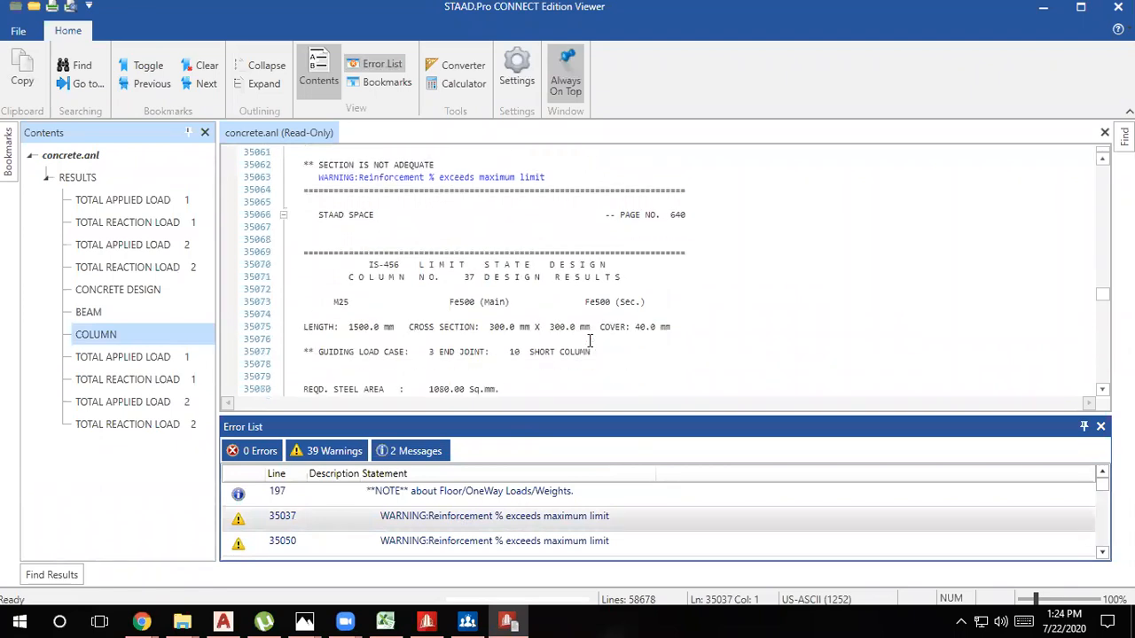
{"action": "scroll", "coordinate": [590, 340], "scroll_direction": "up", "scroll_amount": 7}
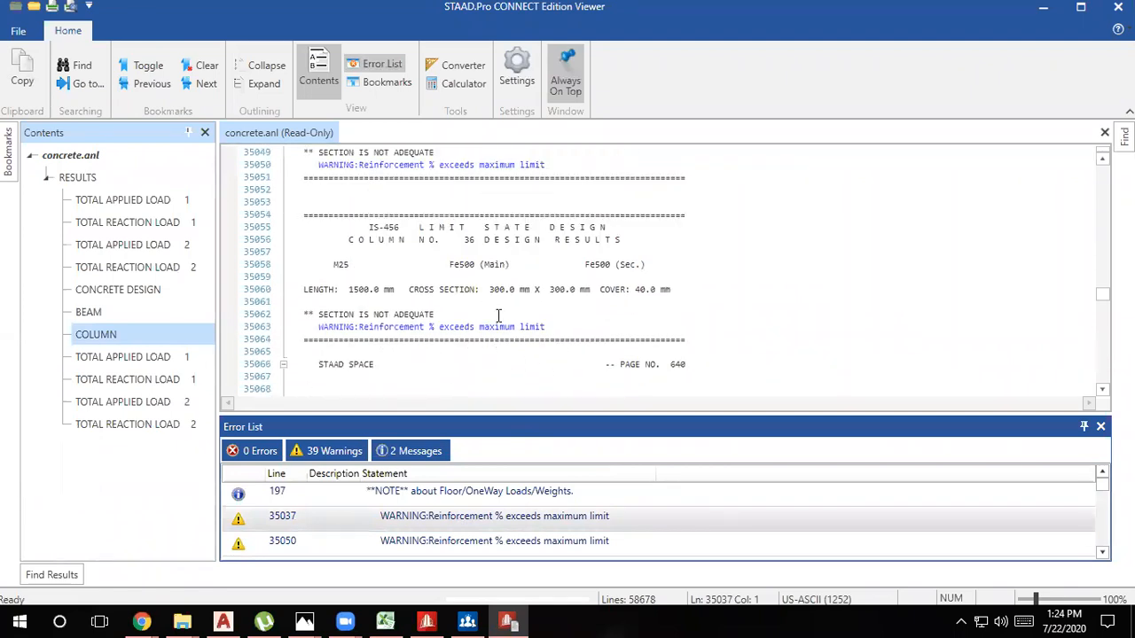
{"action": "double_click", "coordinate": [507, 523]}
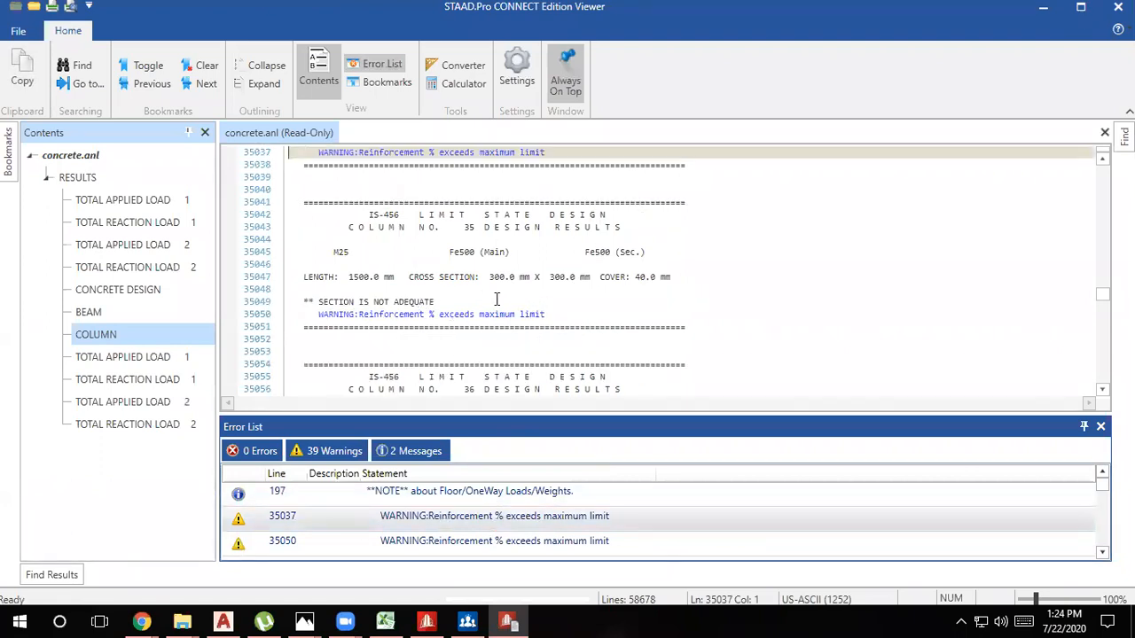
{"action": "scroll", "coordinate": [483, 301], "scroll_direction": "up", "scroll_amount": 2}
{"action": "left_click_drag", "start_coordinate": [308, 225], "coordinate": [555, 217]}
{"action": "left_click", "coordinate": [826, 302]}
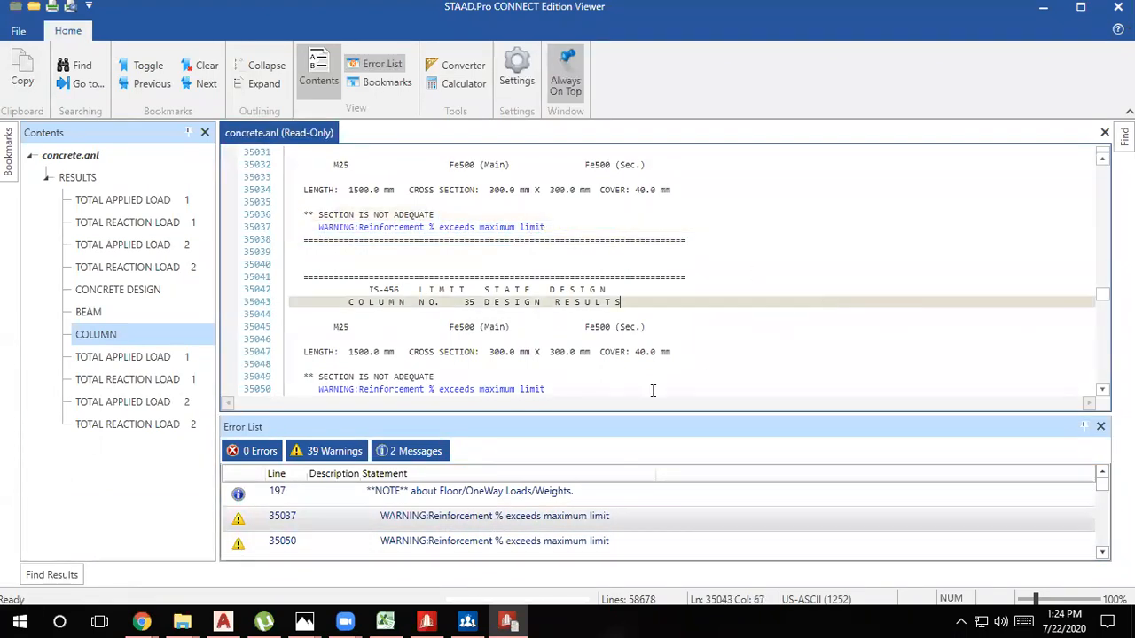
Examine the second reinforcement warning with column 35's results, and check the concrete cover for that column and beam 1
{"action": "double_click", "coordinate": [476, 543]}
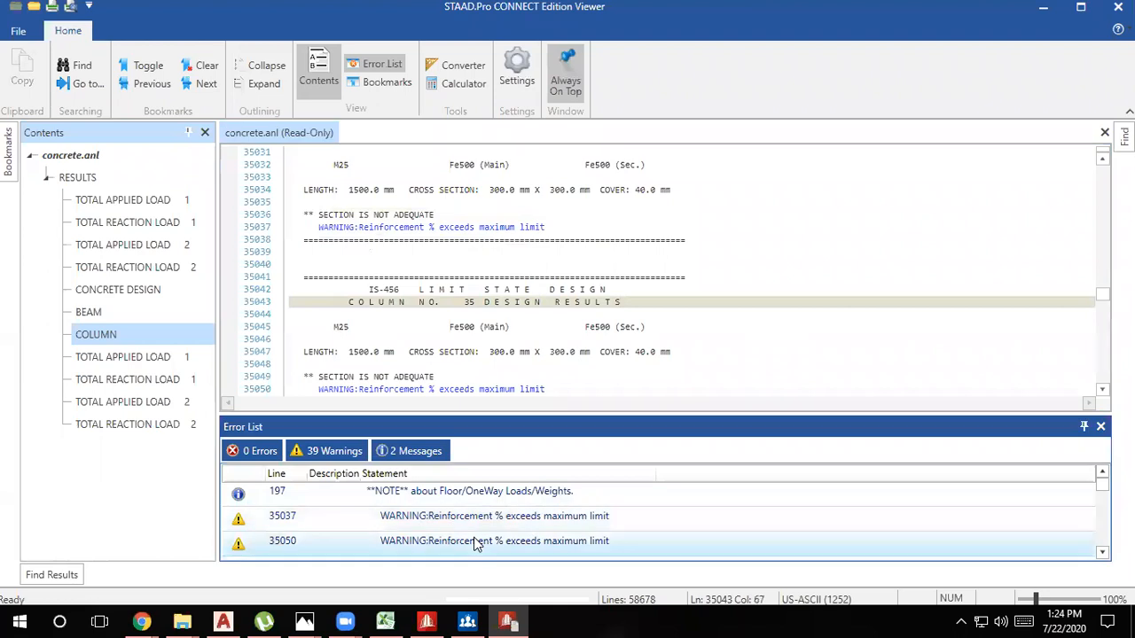
{"action": "scroll", "coordinate": [862, 287], "scroll_direction": "up", "scroll_amount": 2}
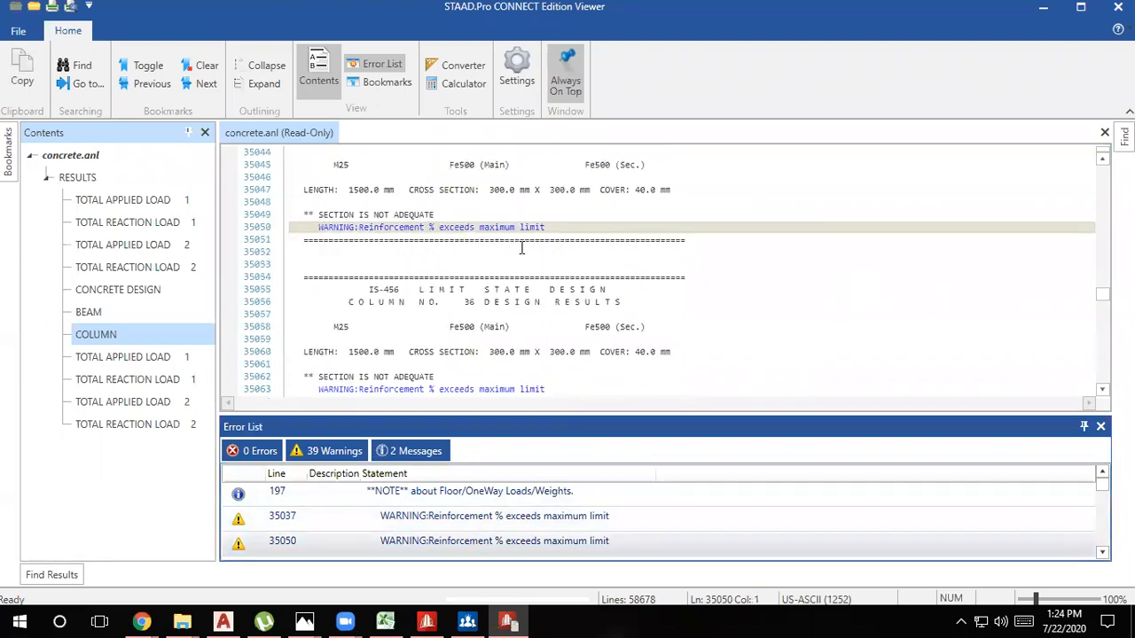
{"action": "scroll", "coordinate": [383, 248], "scroll_direction": "up", "scroll_amount": 3}
{"action": "left_click_drag", "start_coordinate": [339, 252], "coordinate": [646, 254]}
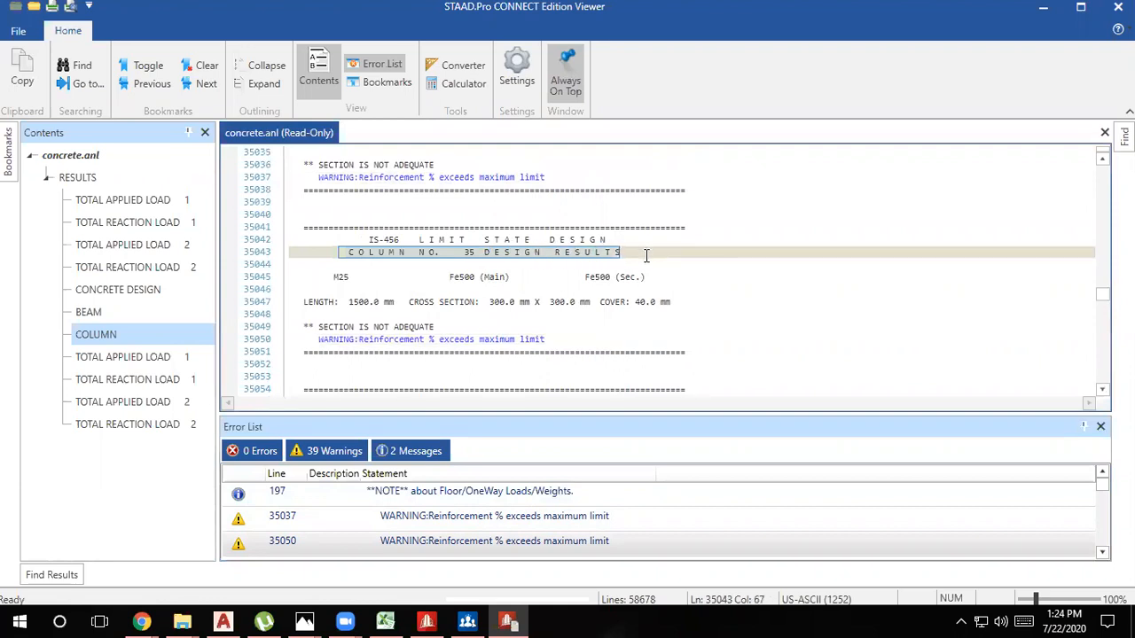
{"action": "left_click_drag", "start_coordinate": [601, 303], "coordinate": [689, 305]}
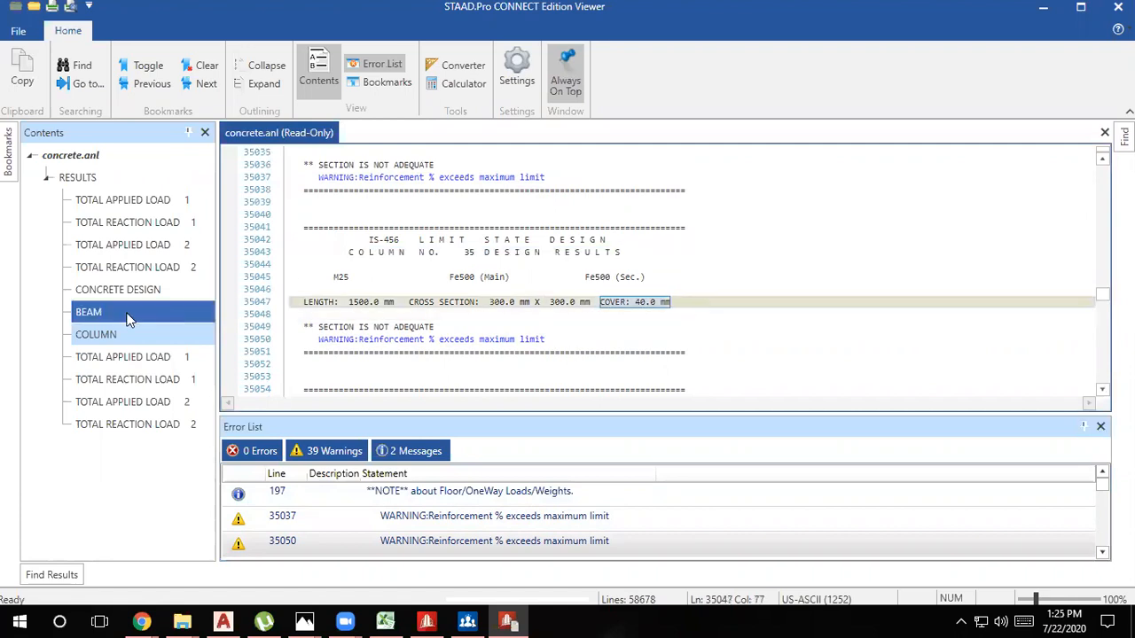
{"action": "left_click", "coordinate": [82, 312]}
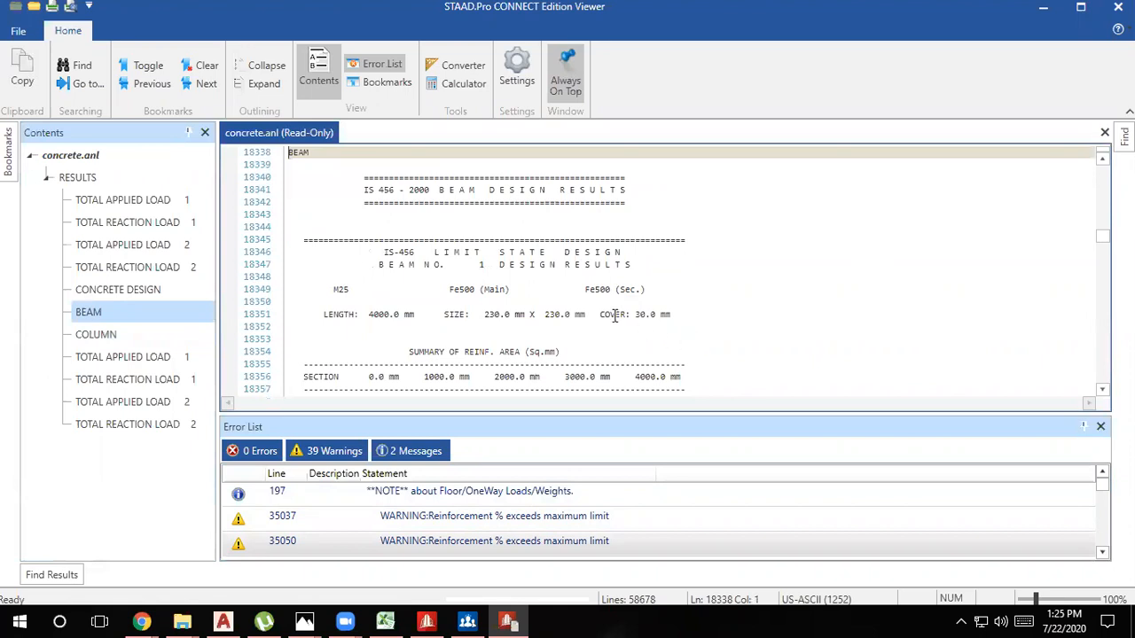
{"action": "left_click_drag", "start_coordinate": [600, 314], "coordinate": [698, 322]}
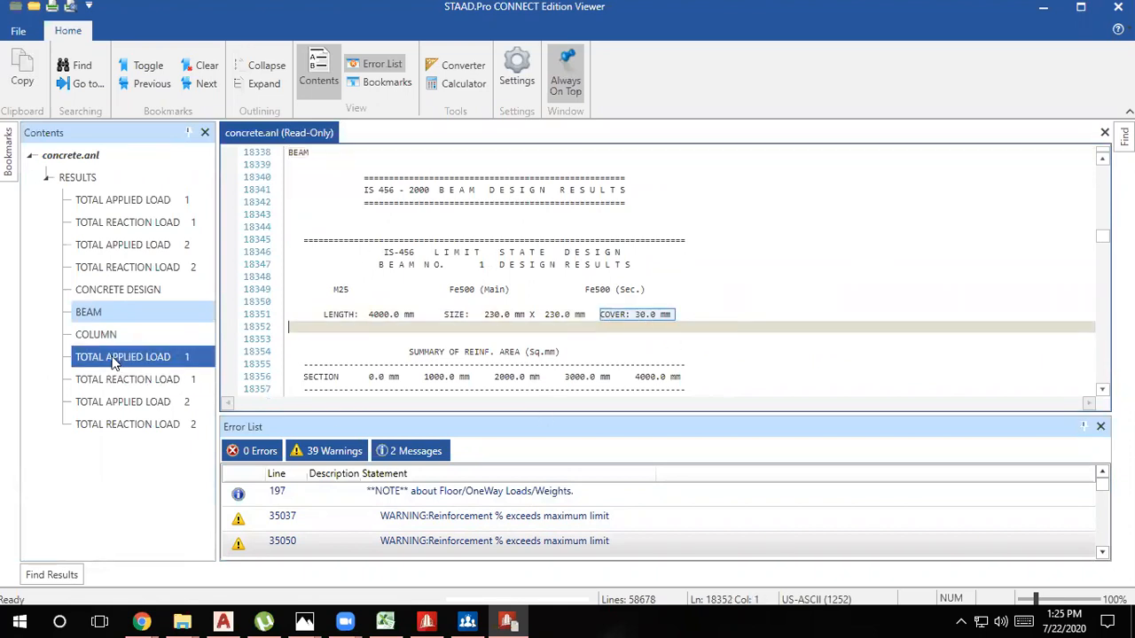
Revisit the first reinforcement warning, read column 33's reinforcement and section capacity results, and close the output file
{"action": "double_click", "coordinate": [242, 517]}
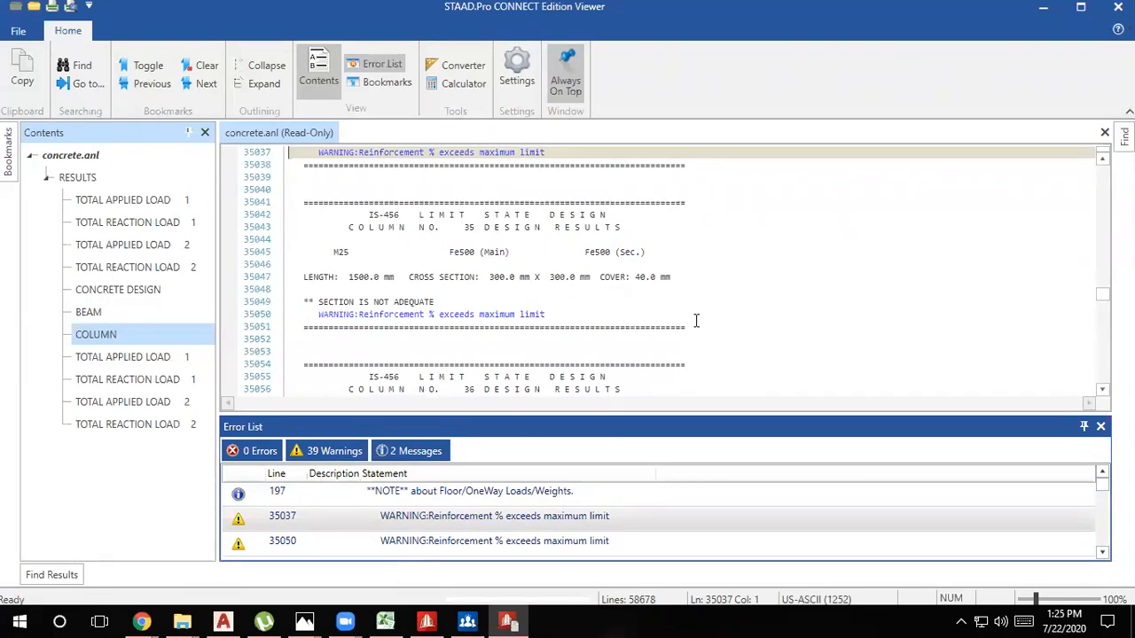
{"action": "left_click", "coordinate": [146, 336]}
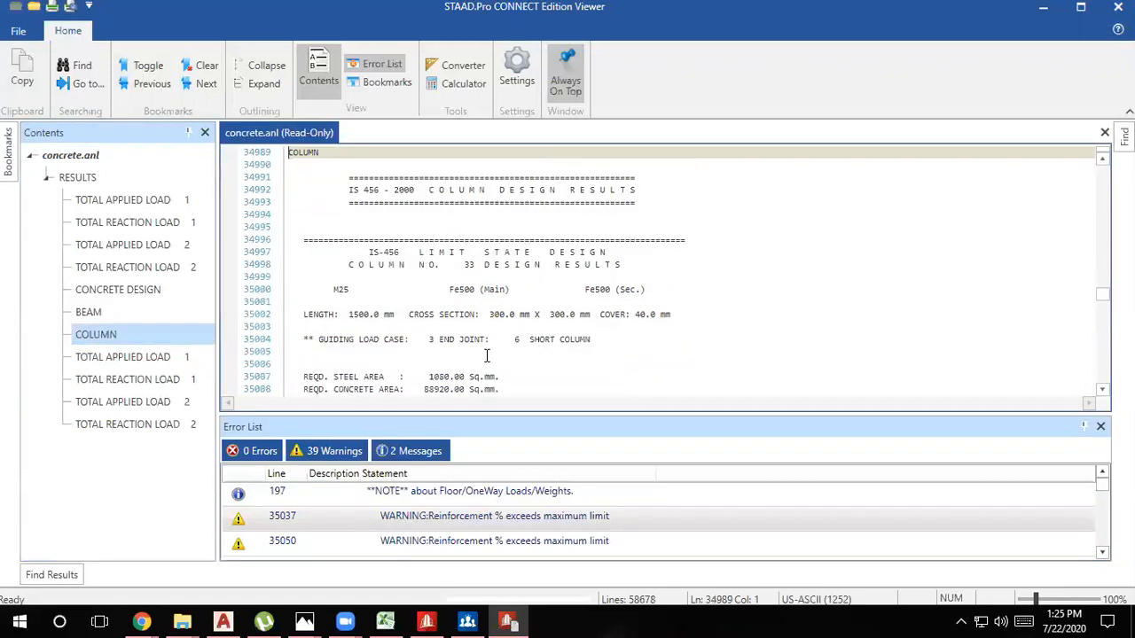
{"action": "scroll", "coordinate": [486, 356], "scroll_direction": "down", "scroll_amount": 5}
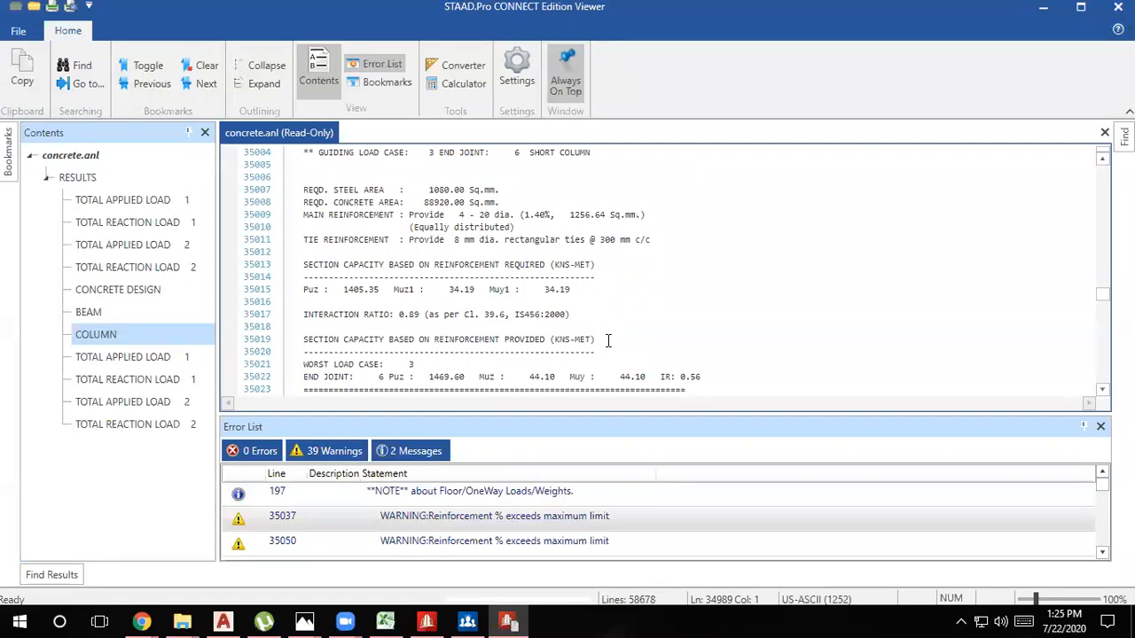
{"action": "left_click", "coordinate": [699, 344]}
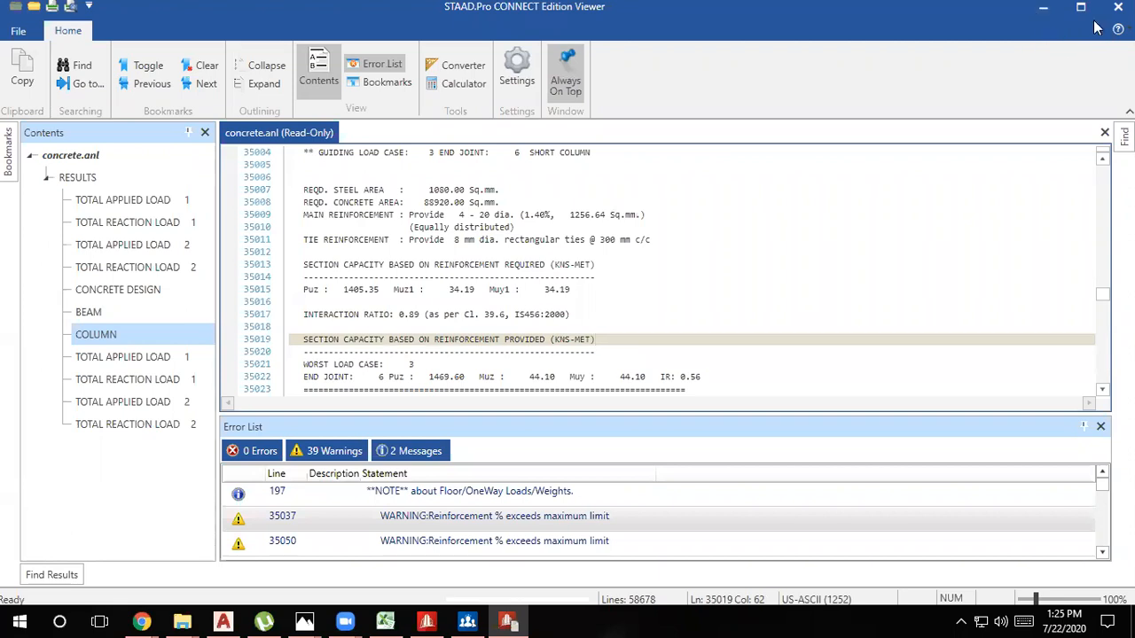
{"action": "left_click", "coordinate": [1118, 7]}
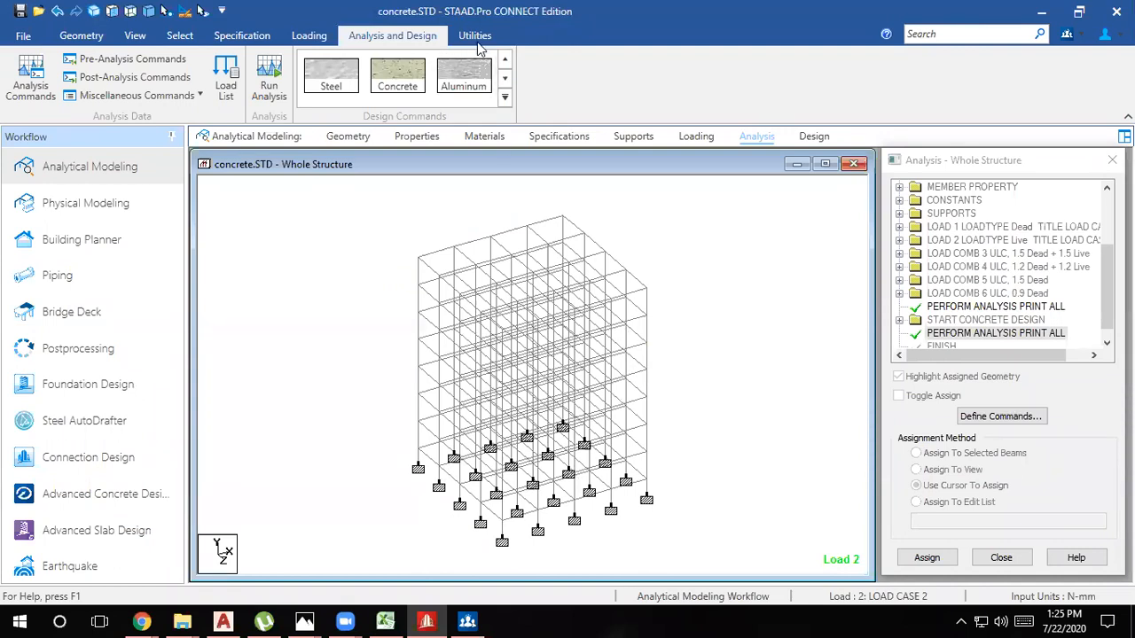
{"action": "left_click", "coordinate": [428, 621]}
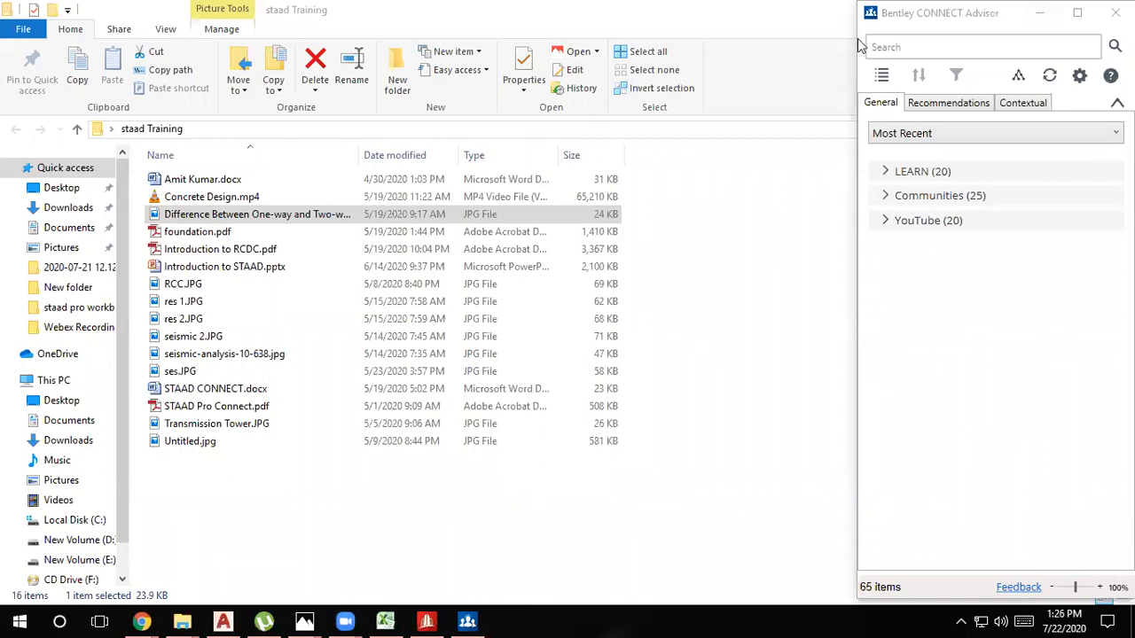
{"action": "left_click", "coordinate": [427, 620]}
{"action": "mouse_move", "coordinate": [344, 621]}
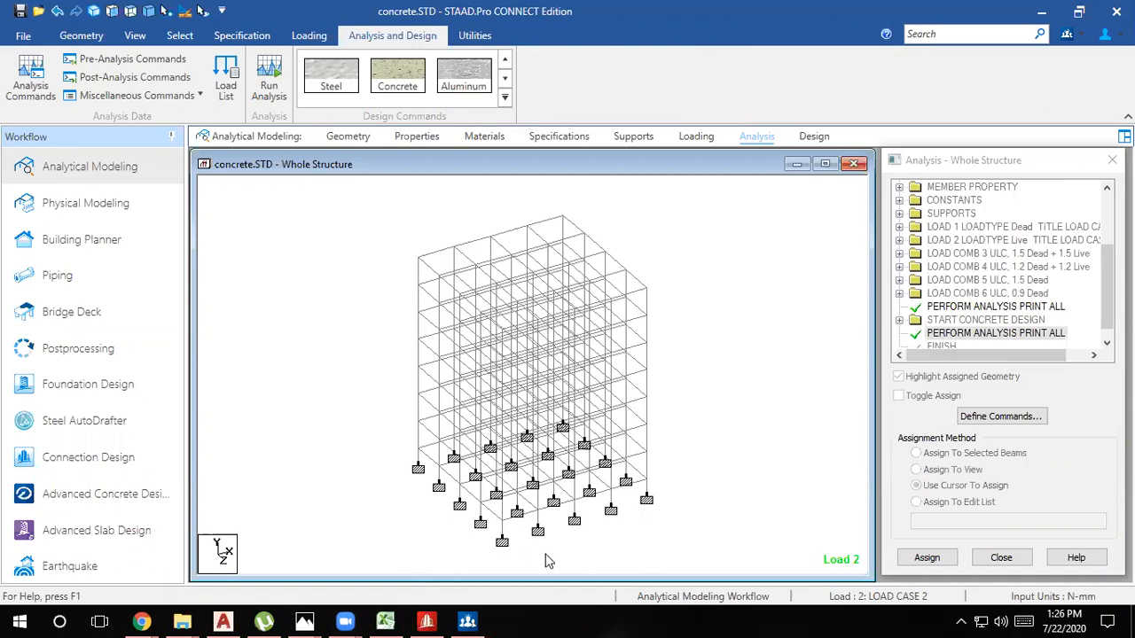
Reopen the analysis output file and go to its concrete design section
{"action": "left_click", "coordinate": [468, 621]}
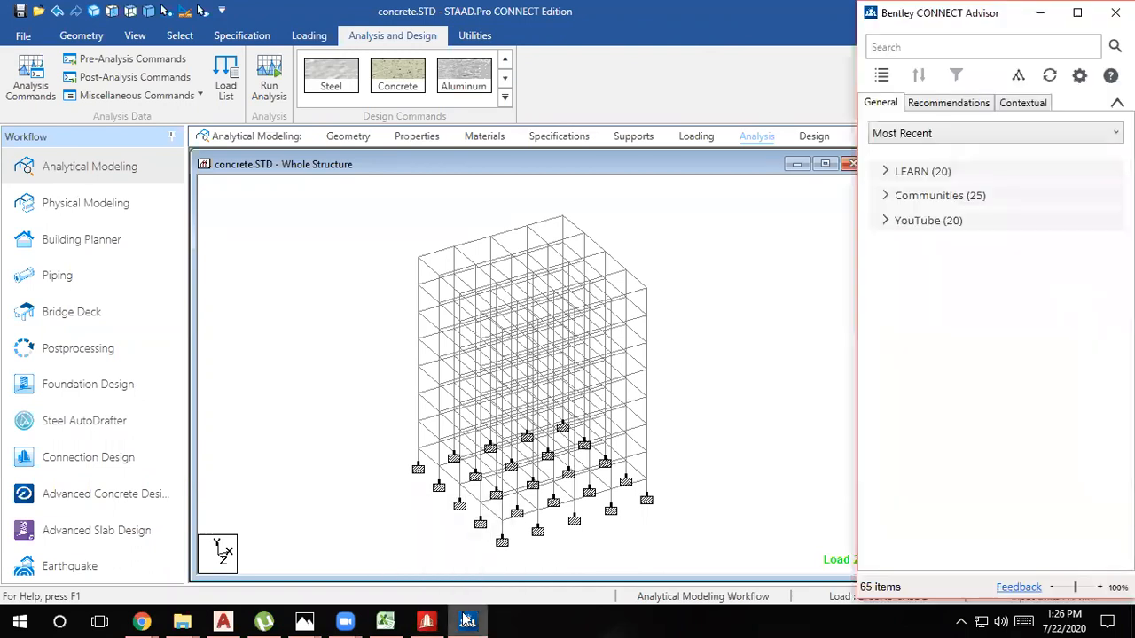
{"action": "left_click", "coordinate": [1050, 12]}
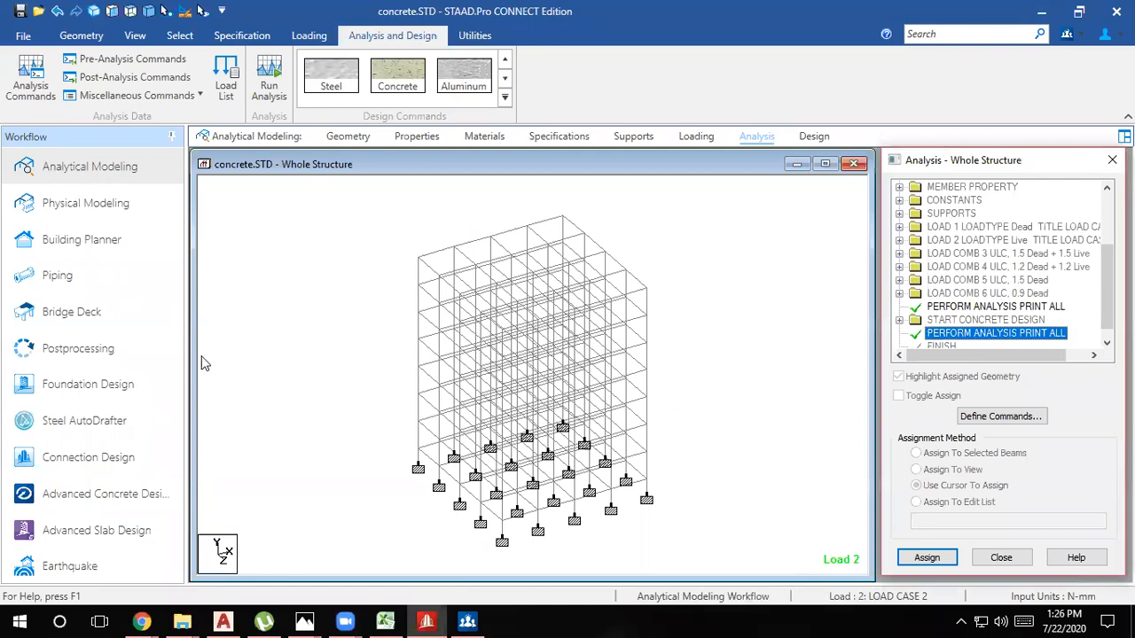
{"action": "left_click", "coordinate": [474, 36]}
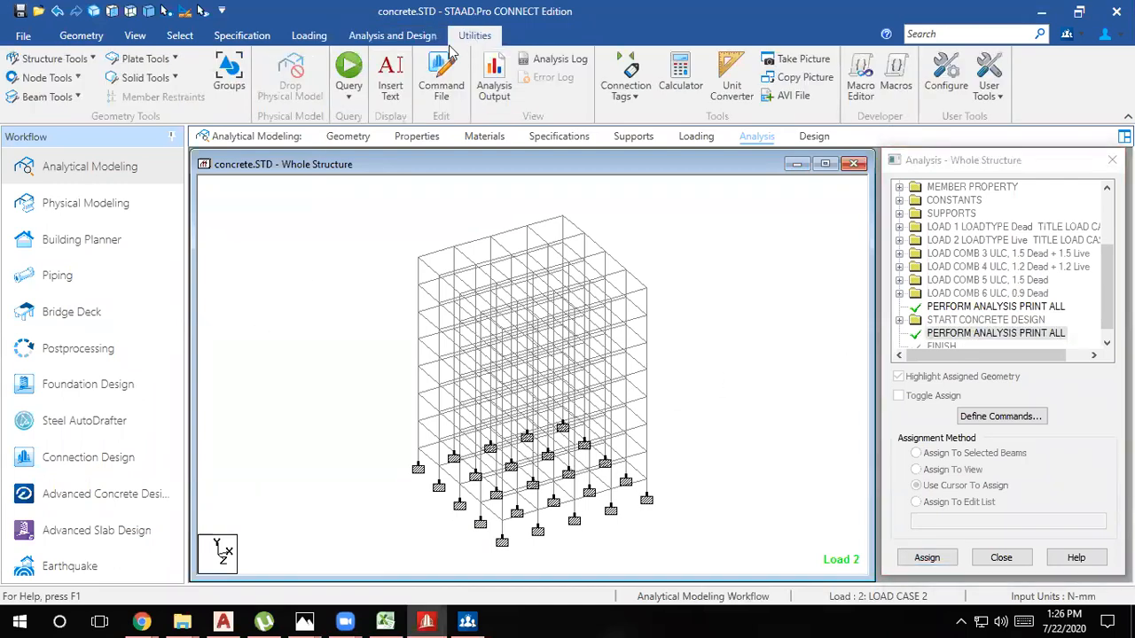
{"action": "left_click", "coordinate": [486, 82]}
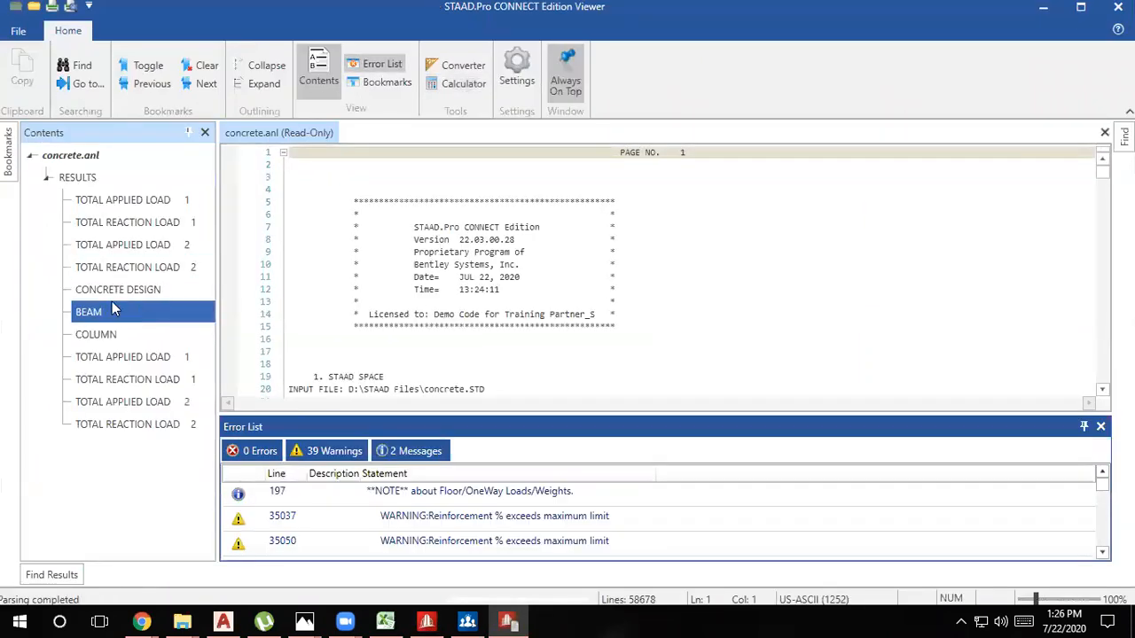
{"action": "left_click", "coordinate": [107, 295]}
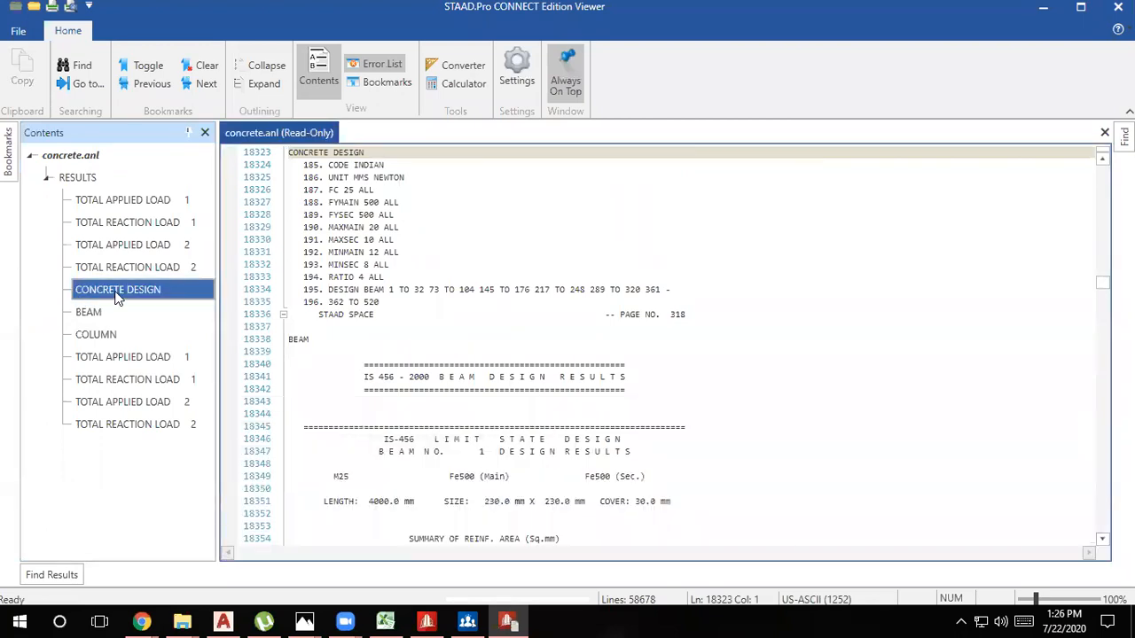
Read column 33's design results, focusing on the main reinforcement bars, and close the output file
{"action": "left_click", "coordinate": [104, 336]}
{"action": "scroll", "coordinate": [506, 432], "scroll_direction": "down", "scroll_amount": 2}
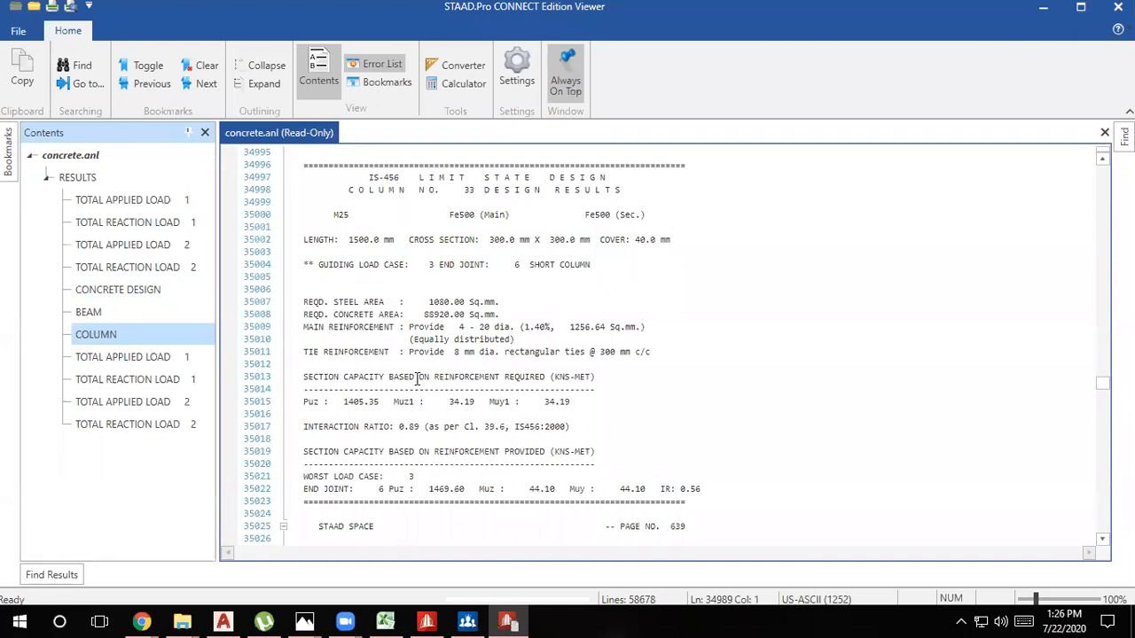
{"action": "scroll", "coordinate": [419, 377], "scroll_direction": "up", "scroll_amount": 2}
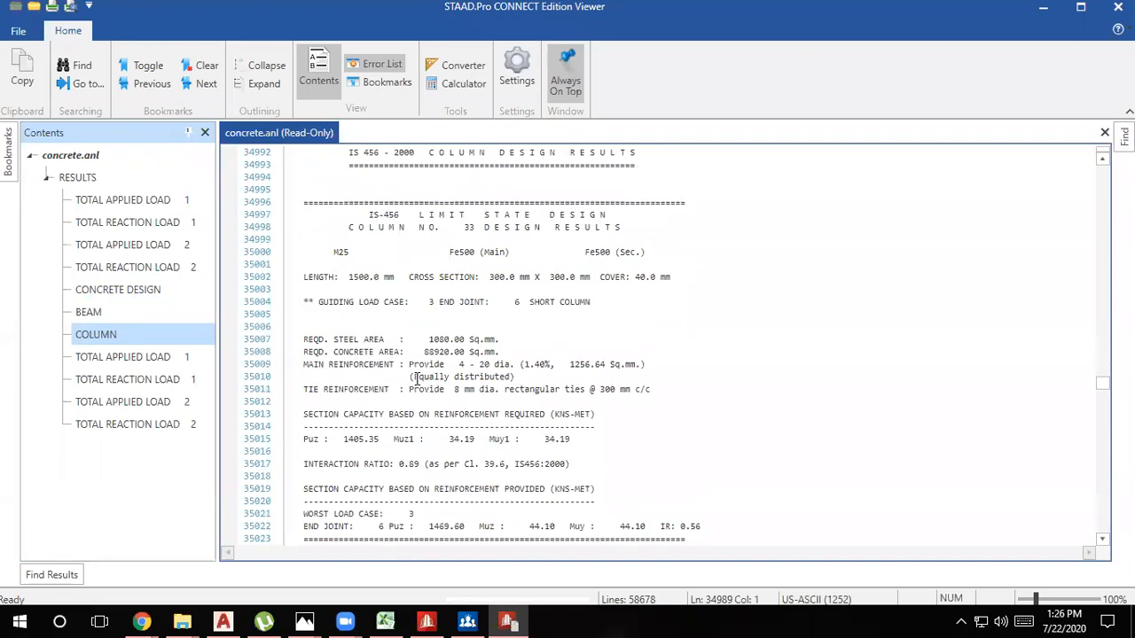
{"action": "scroll", "coordinate": [329, 403], "scroll_direction": "up", "scroll_amount": 2}
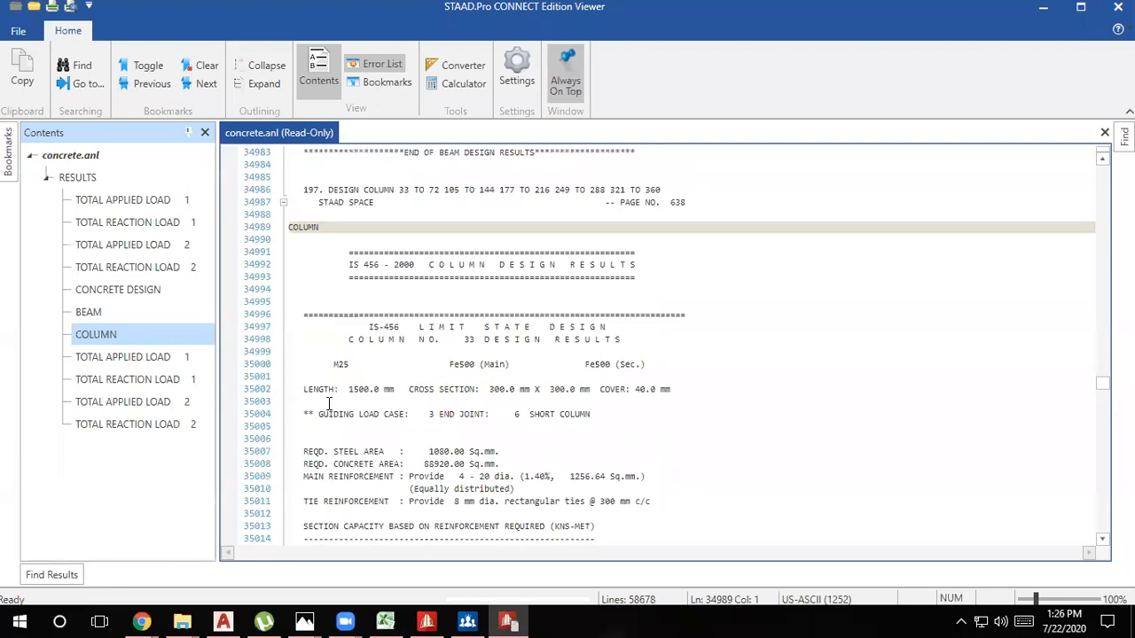
{"action": "scroll", "coordinate": [329, 403], "scroll_direction": "down", "scroll_amount": 2}
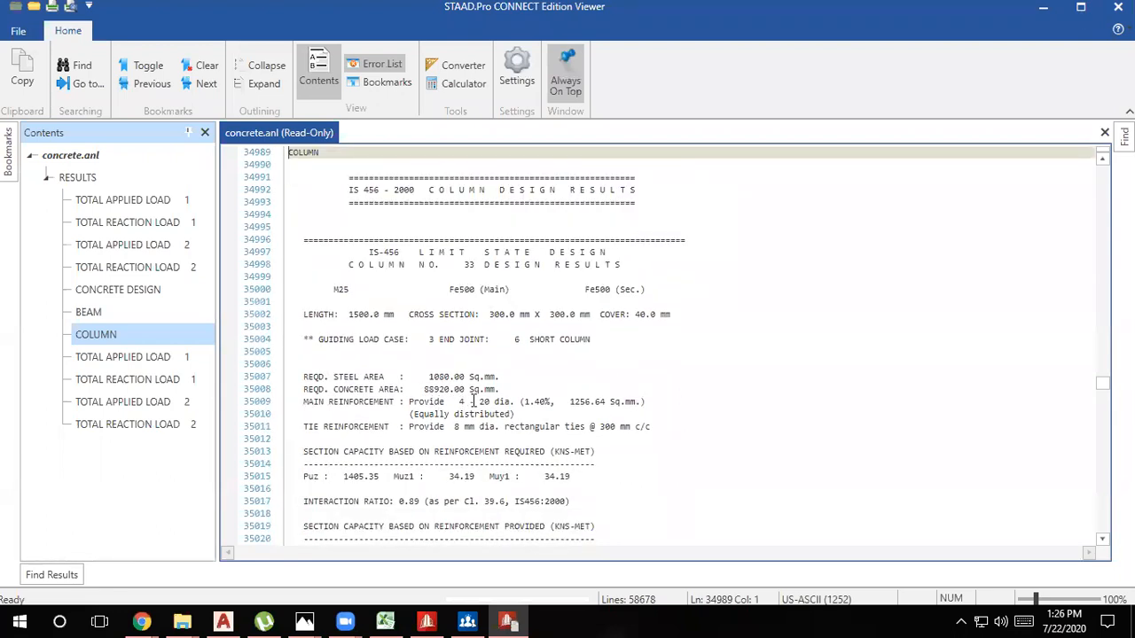
{"action": "left_click_drag", "start_coordinate": [457, 402], "coordinate": [518, 402]}
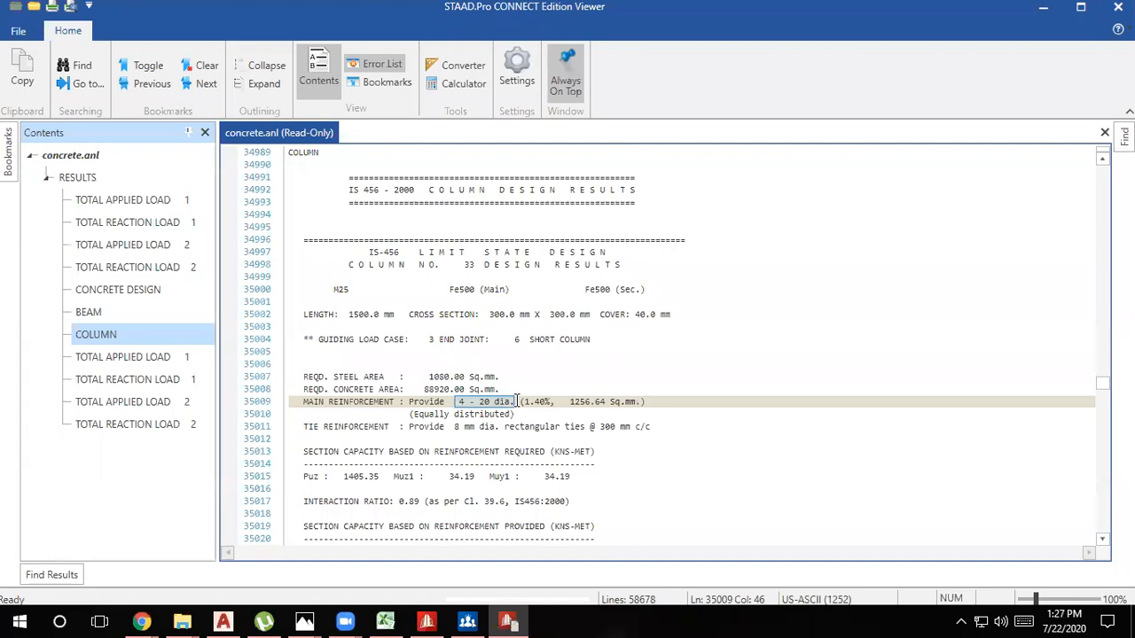
{"action": "left_click", "coordinate": [1118, 7]}
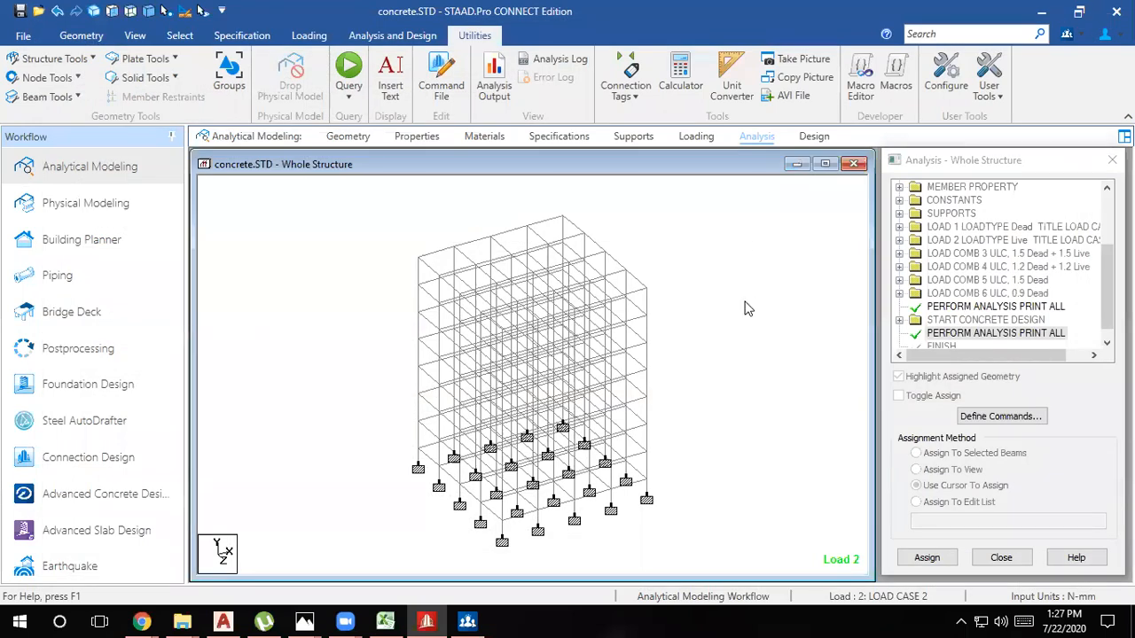
Open the concrete design commands and expand the parameters under START CONCRETE DESIGN
{"action": "left_click", "coordinate": [1064, 332]}
{"action": "left_click_drag", "start_coordinate": [1106, 294], "coordinate": [1106, 279]}
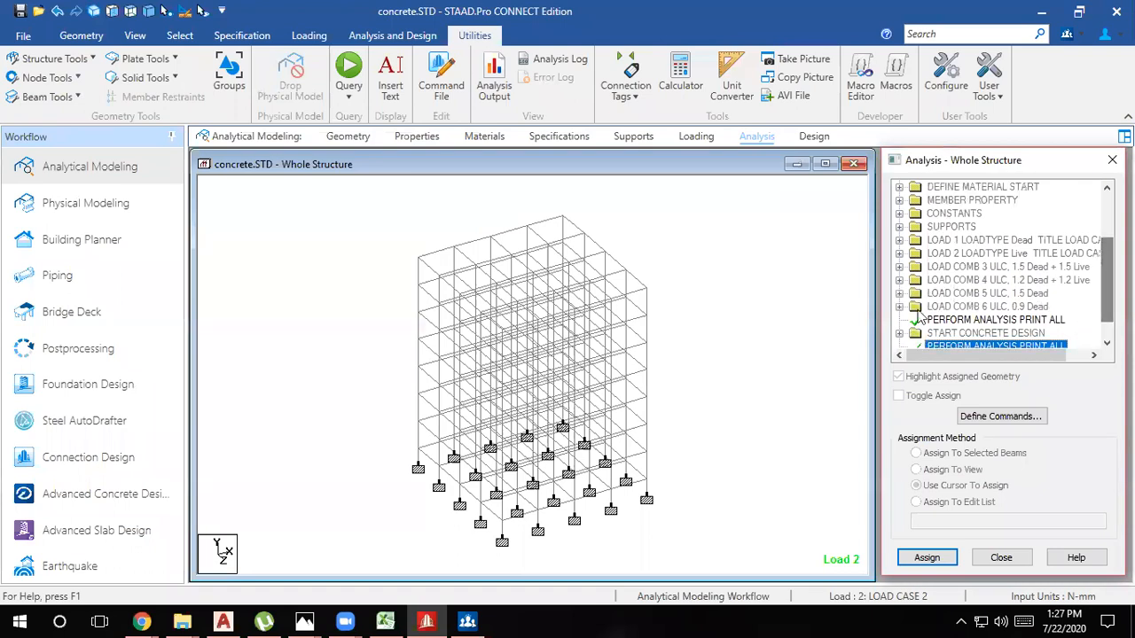
{"action": "left_click", "coordinate": [718, 320]}
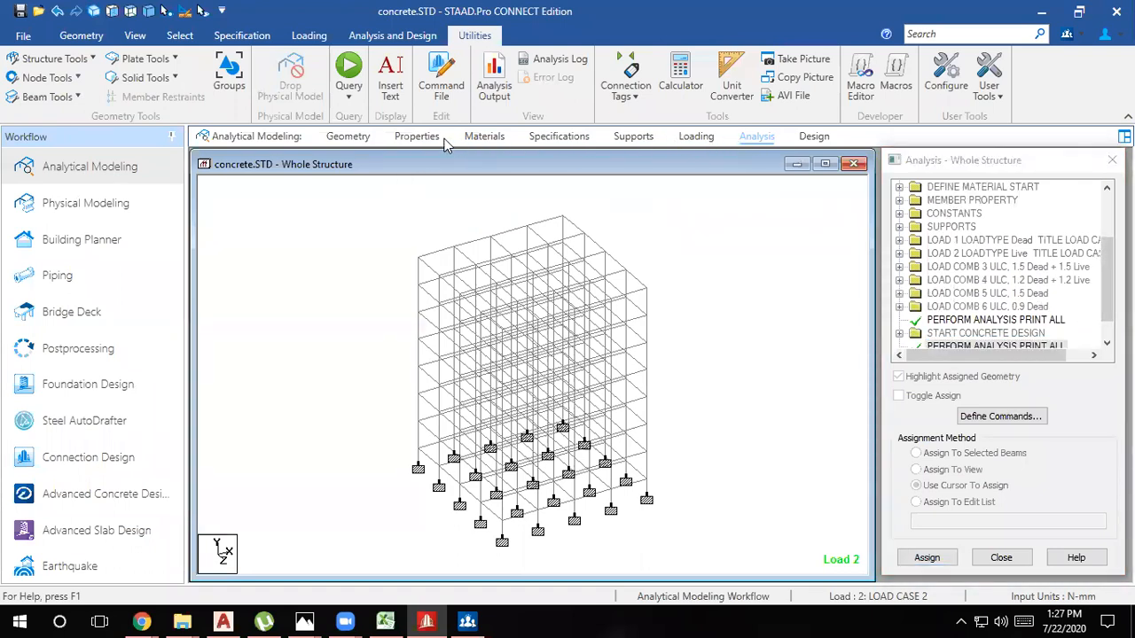
{"action": "left_click", "coordinate": [395, 36]}
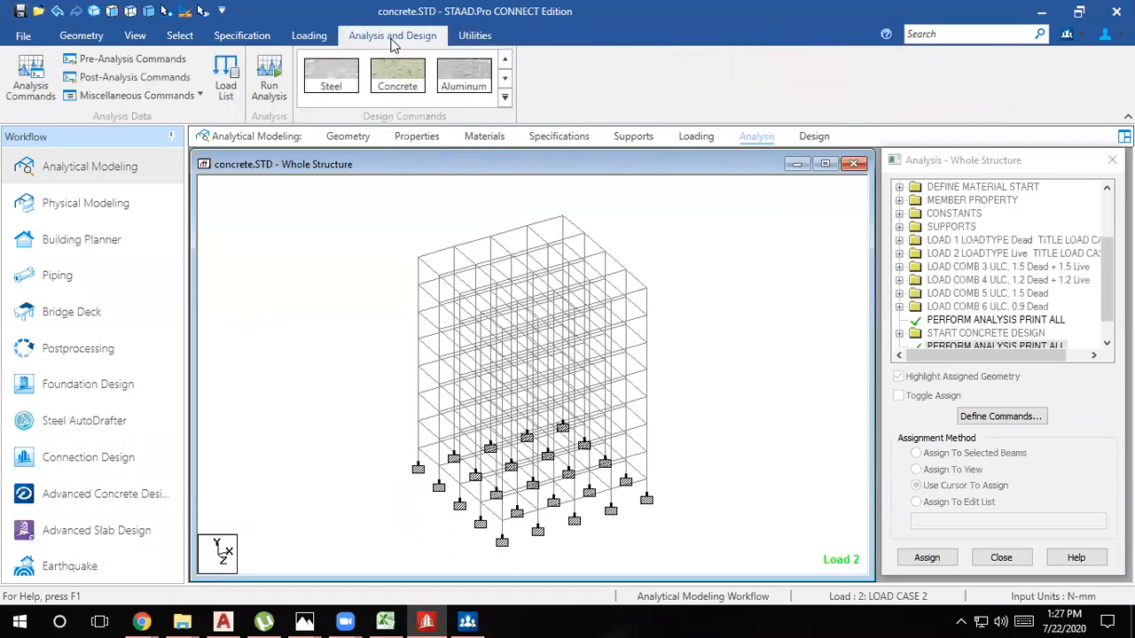
{"action": "left_click", "coordinate": [397, 76]}
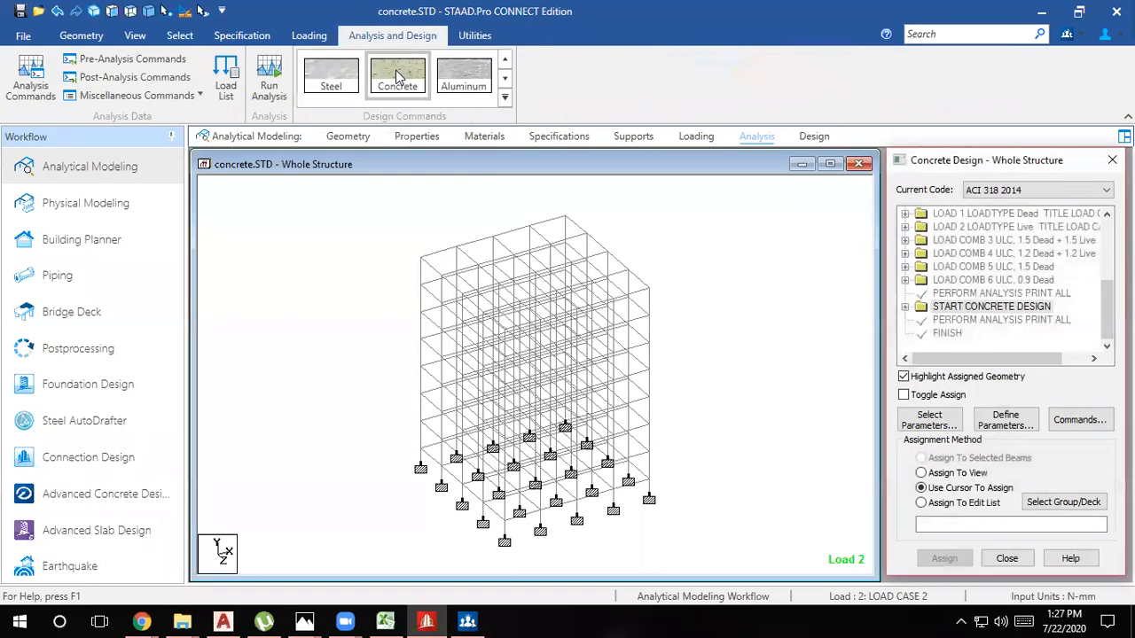
{"action": "left_click", "coordinate": [905, 306]}
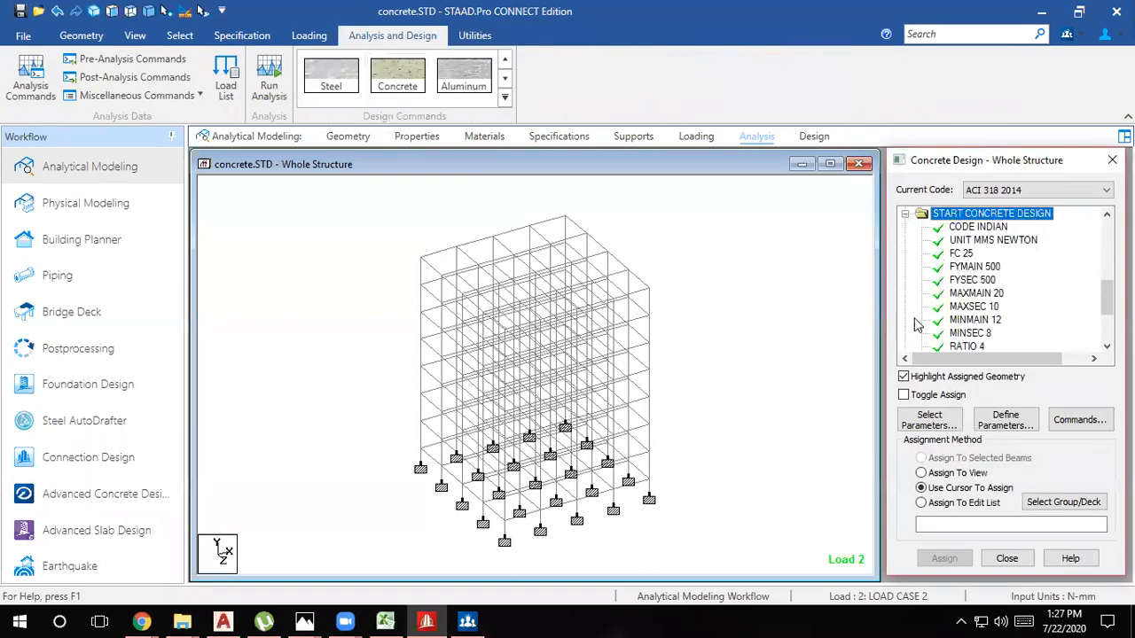
Change the MAXMAIN parameter to a maximum main reinforcement size of 16 mm and clear the member selection
{"action": "left_click", "coordinate": [984, 321]}
{"action": "left_click", "coordinate": [981, 308]}
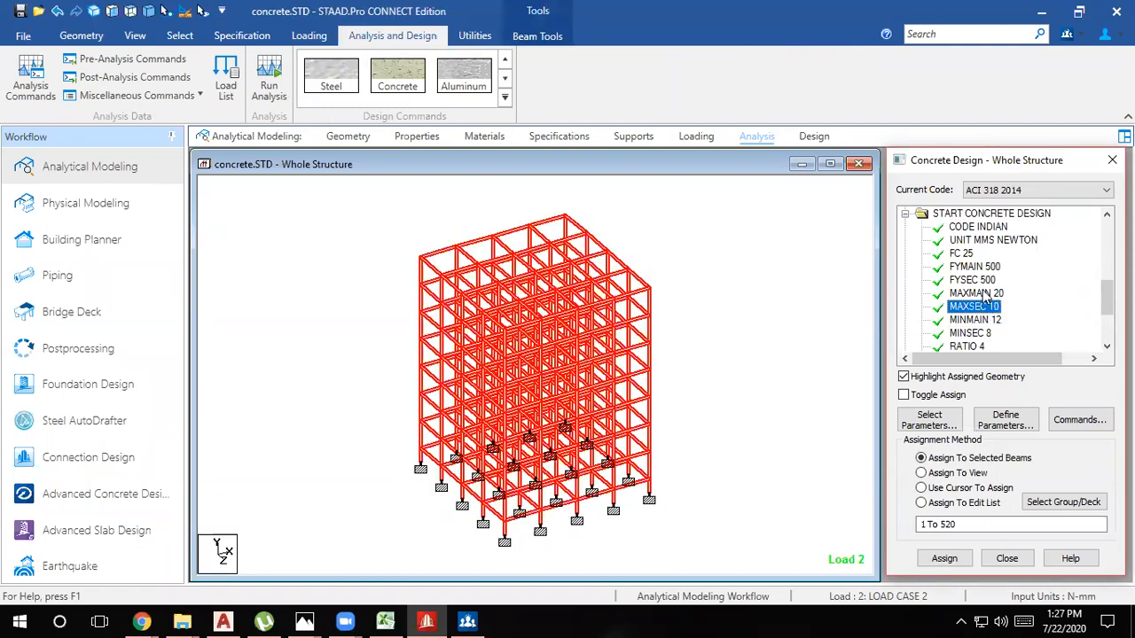
{"action": "left_click", "coordinate": [984, 294]}
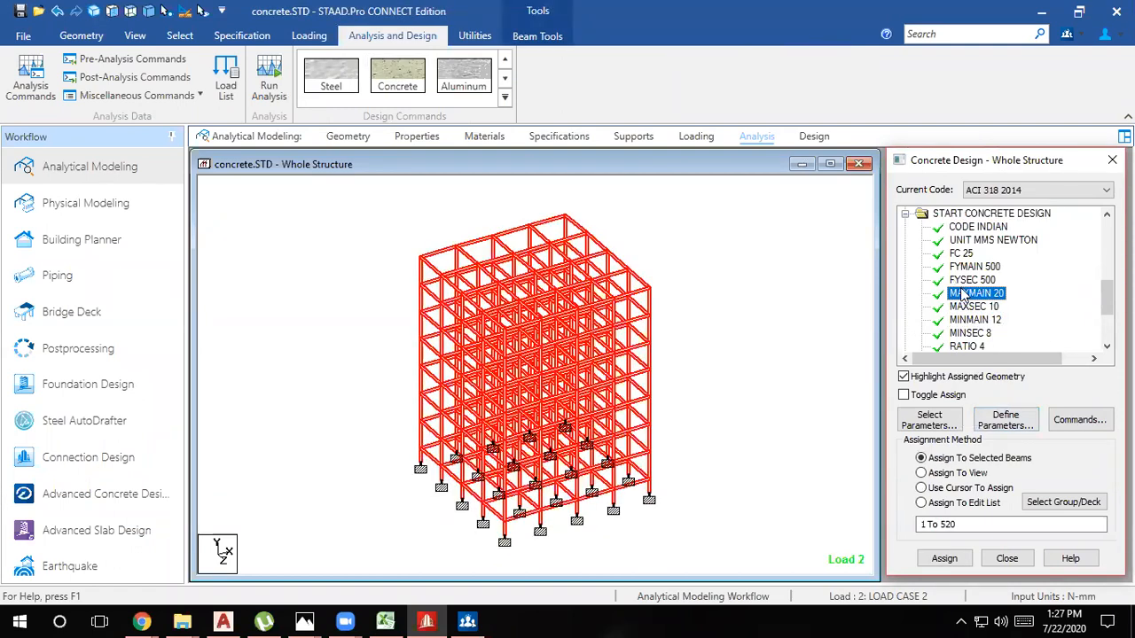
{"action": "double_click", "coordinate": [966, 294]}
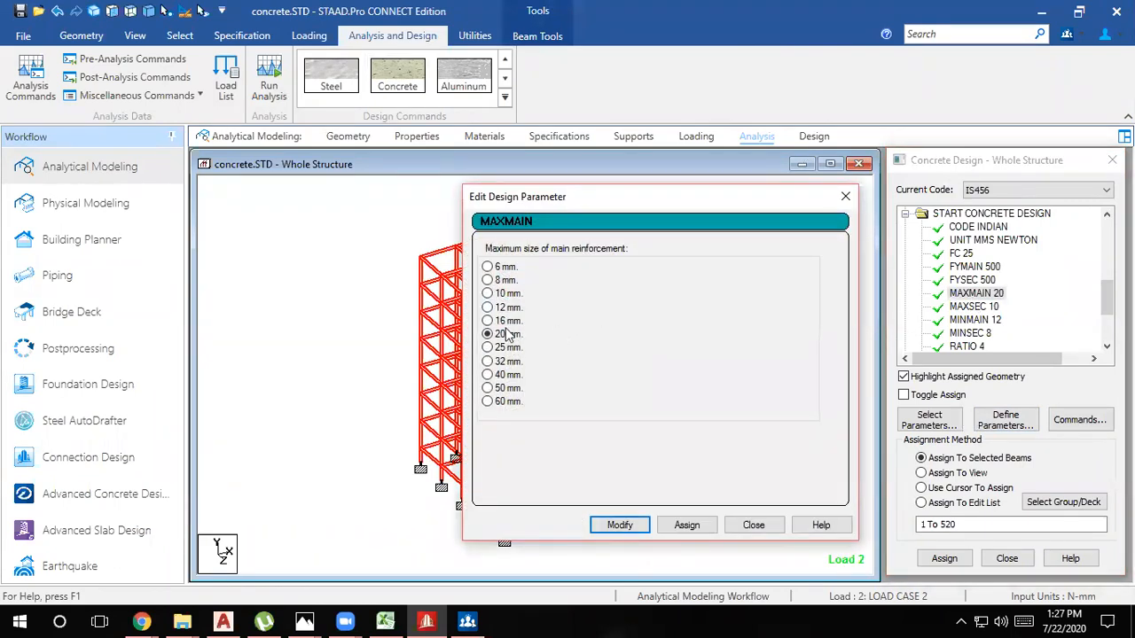
{"action": "left_click", "coordinate": [505, 321]}
{"action": "left_click", "coordinate": [620, 526]}
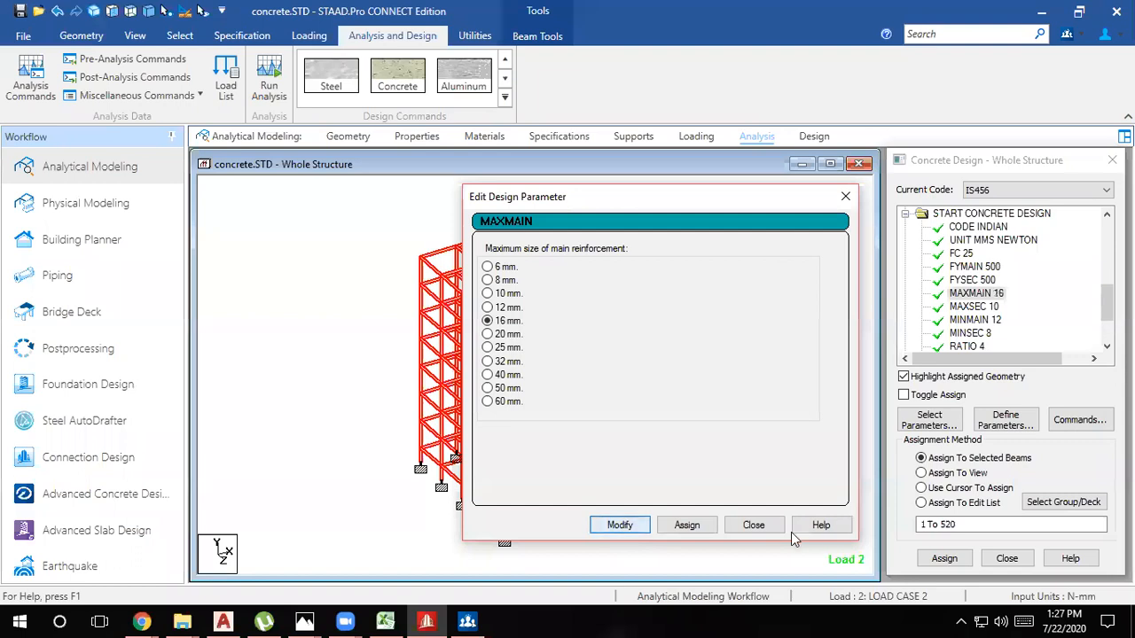
{"action": "left_click", "coordinate": [752, 526]}
{"action": "left_click", "coordinate": [745, 438]}
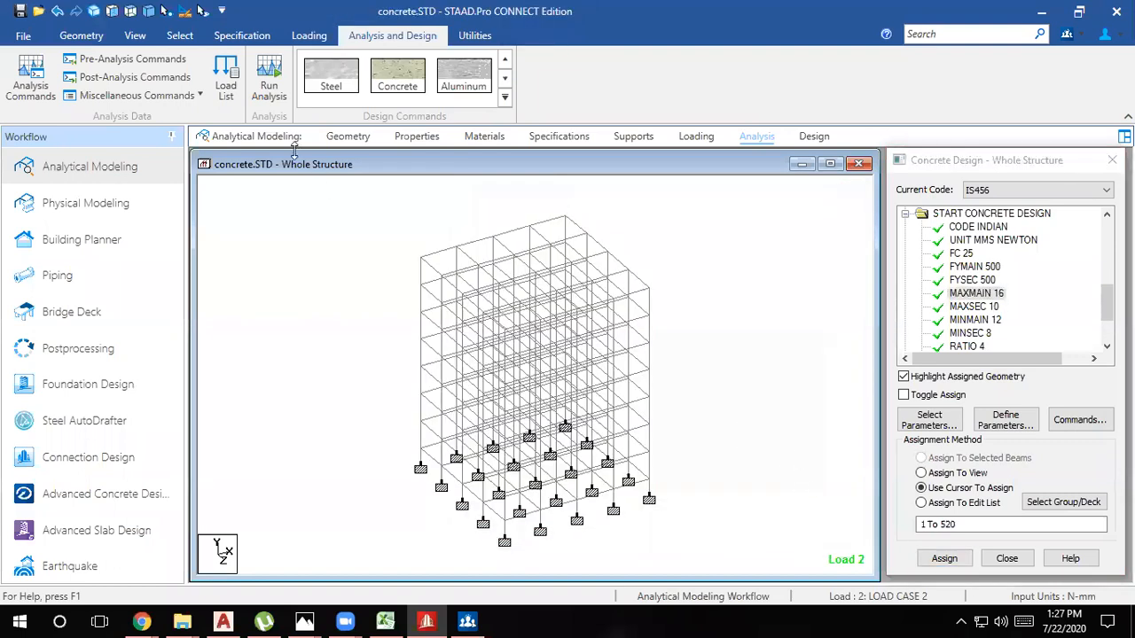
Save the modified structure, rerun the analysis and open the new output file
{"action": "left_click", "coordinate": [269, 83]}
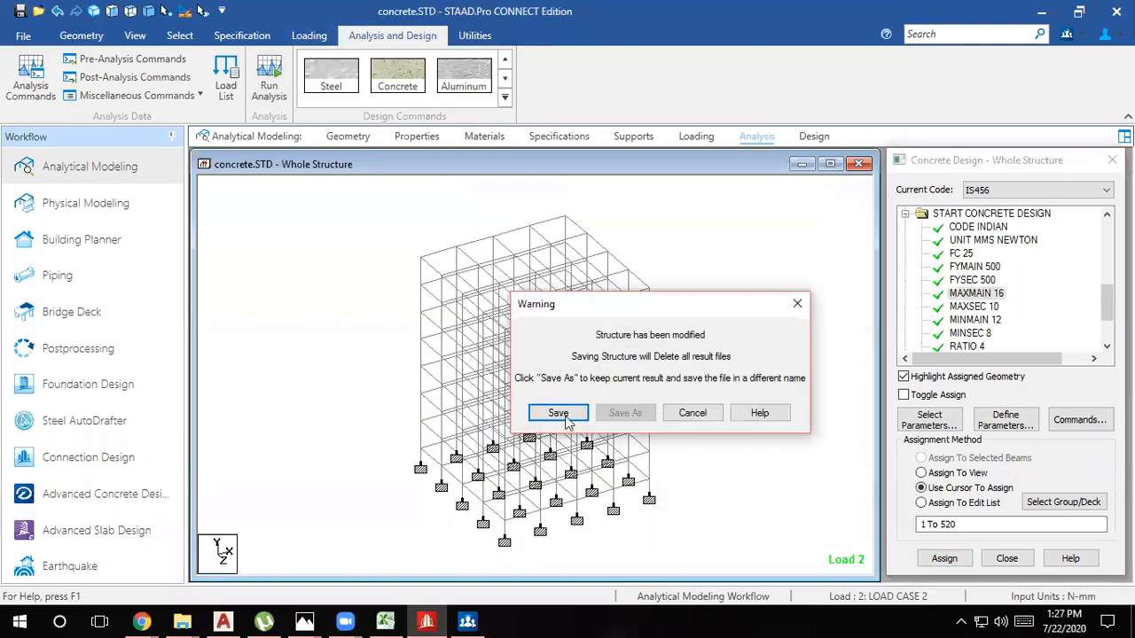
{"action": "left_click", "coordinate": [557, 414]}
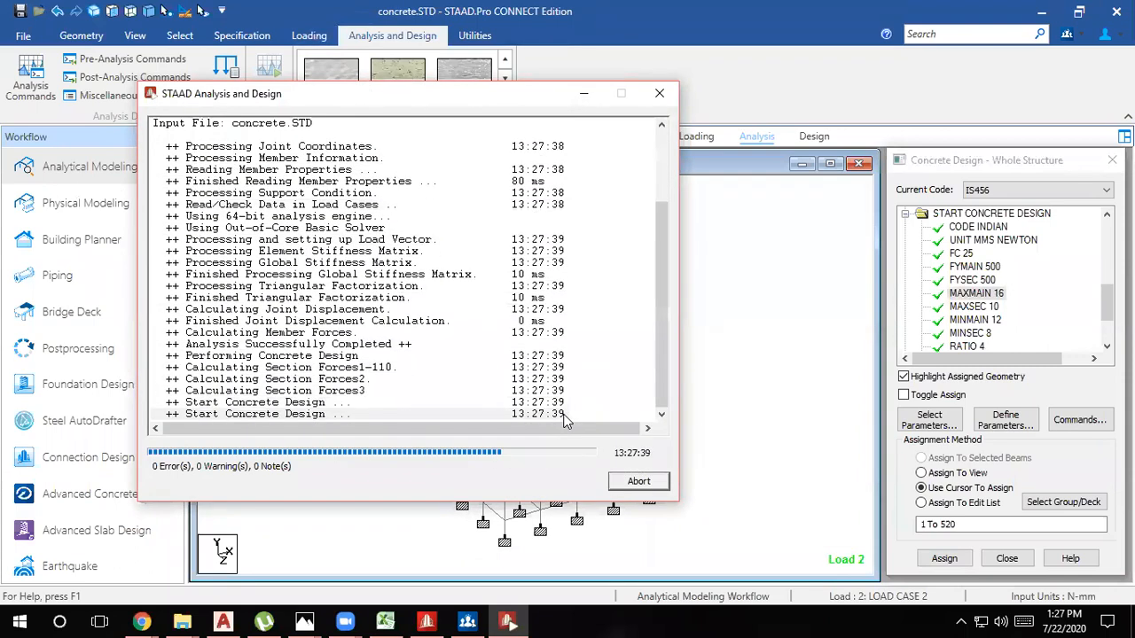
{"action": "left_click", "coordinate": [198, 451]}
{"action": "left_click", "coordinate": [639, 481]}
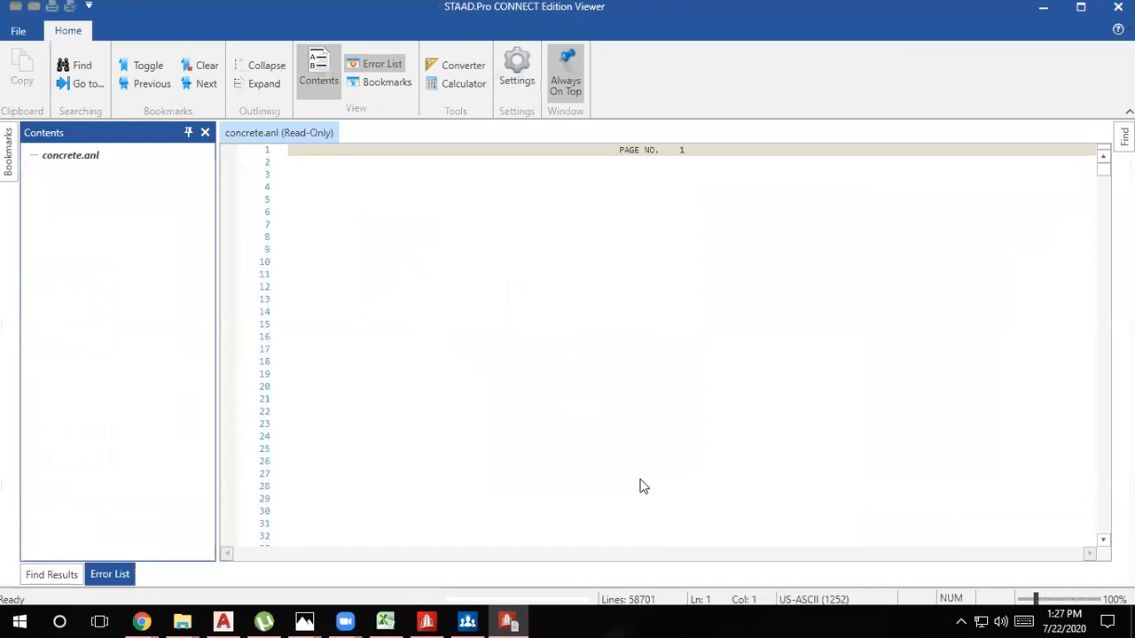
{"action": "left_click", "coordinate": [1117, 7]}
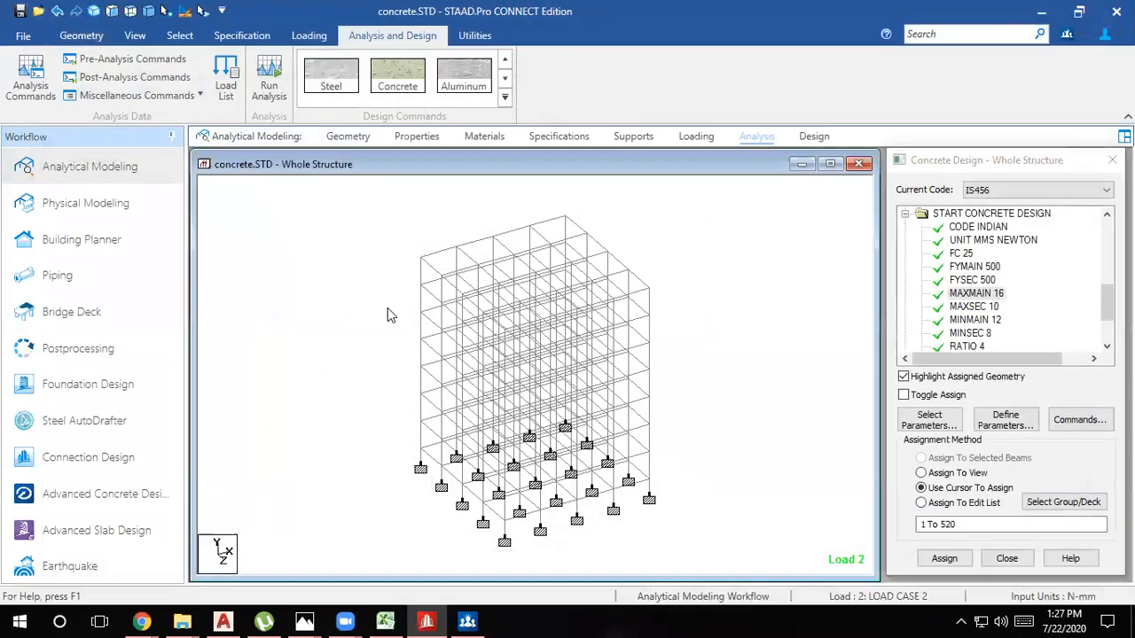
{"action": "left_click", "coordinate": [464, 36]}
{"action": "left_click", "coordinate": [494, 86]}
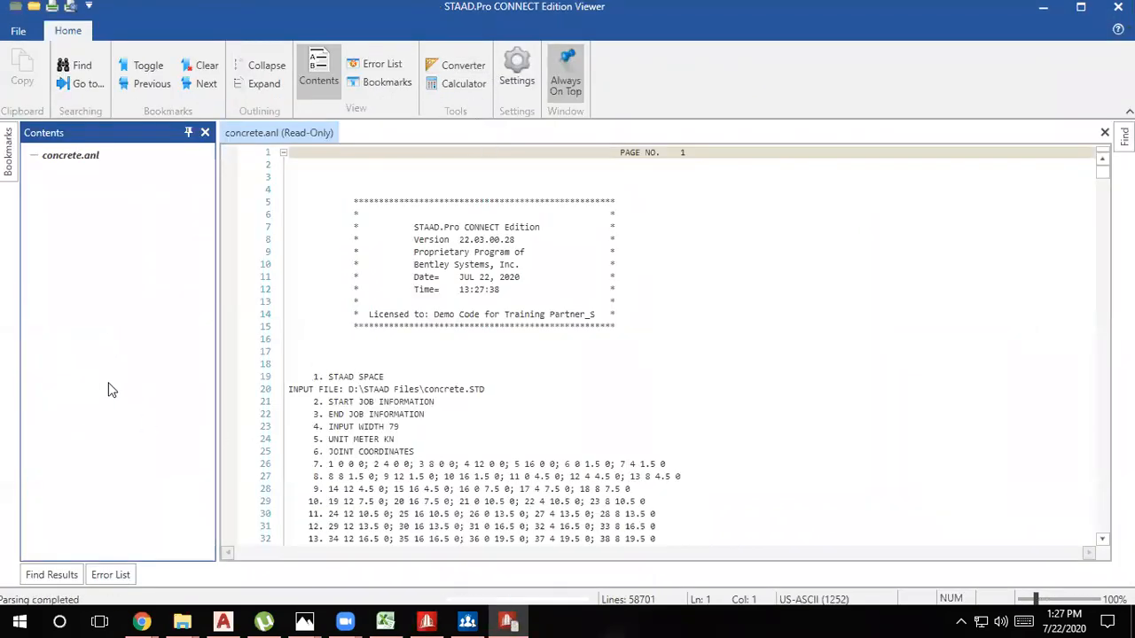
Go to the column design results and examine the number and diameter of column 33's main reinforcement bars
{"action": "left_click", "coordinate": [98, 335]}
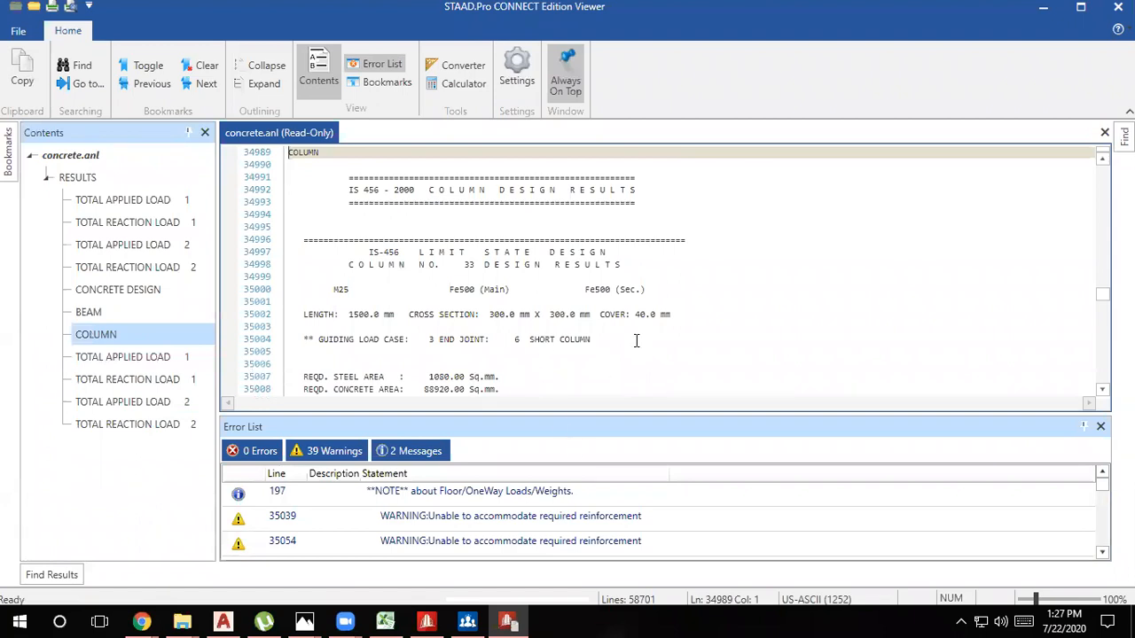
{"action": "scroll", "coordinate": [636, 339], "scroll_direction": "down", "scroll_amount": 1}
{"action": "scroll", "coordinate": [471, 352], "scroll_direction": "down", "scroll_amount": 1}
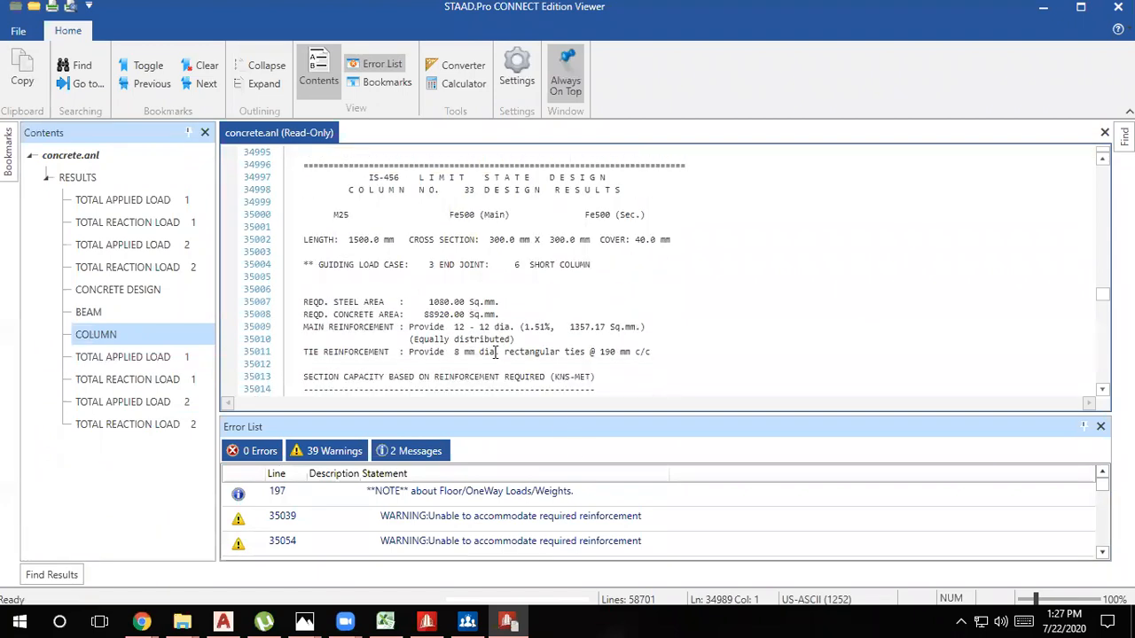
{"action": "left_click", "coordinate": [449, 326]}
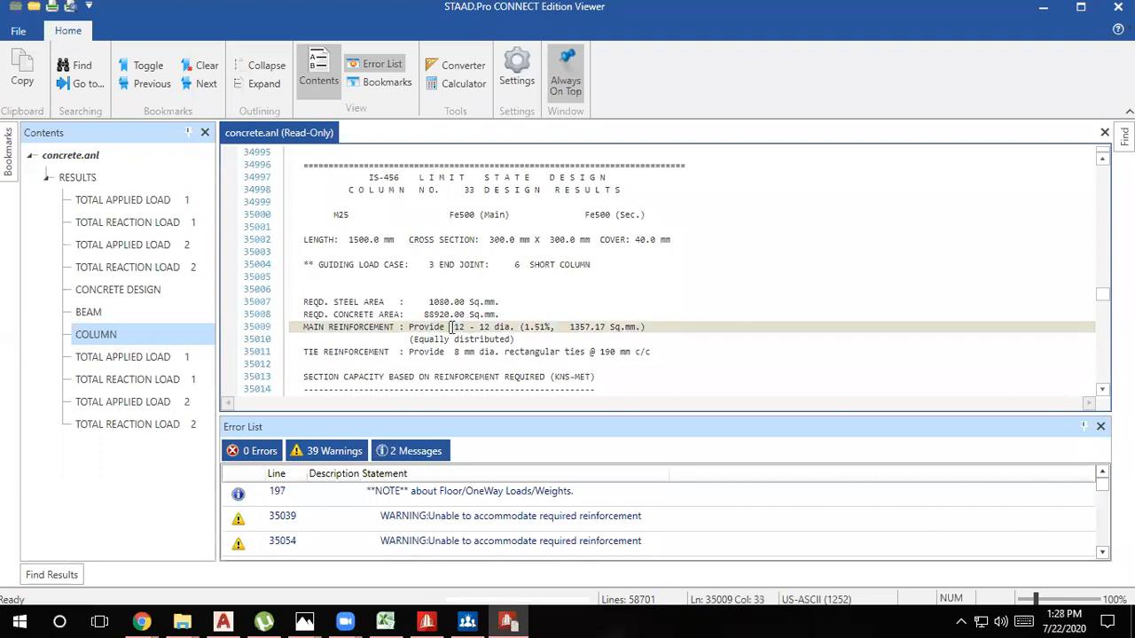
{"action": "left_click_drag", "start_coordinate": [468, 326], "coordinate": [472, 325]}
{"action": "left_click", "coordinate": [479, 326]}
{"action": "mouse_move", "coordinate": [479, 327]}
{"action": "left_mouse_down"}
{"action": "mouse_move", "coordinate": [516, 326]}
{"action": "mouse_move", "coordinate": [464, 326]}
{"action": "left_mouse_up"}
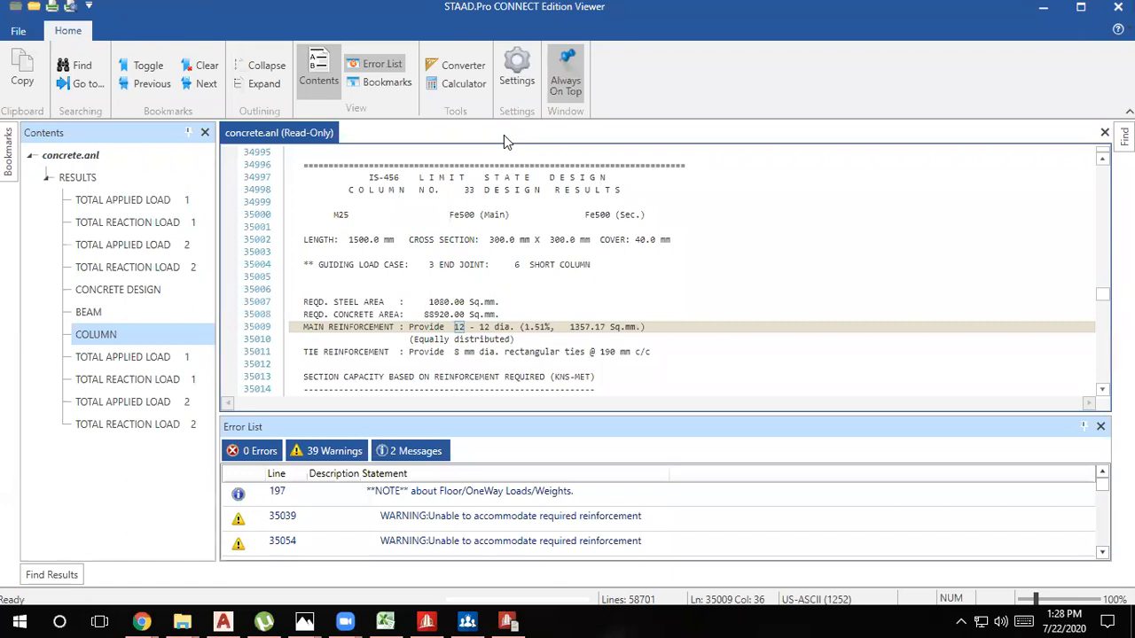
Review the warnings in the error list, examine the first one with column 34's design results, and close the output file
{"action": "scroll", "coordinate": [508, 532], "scroll_direction": "down", "scroll_amount": 5}
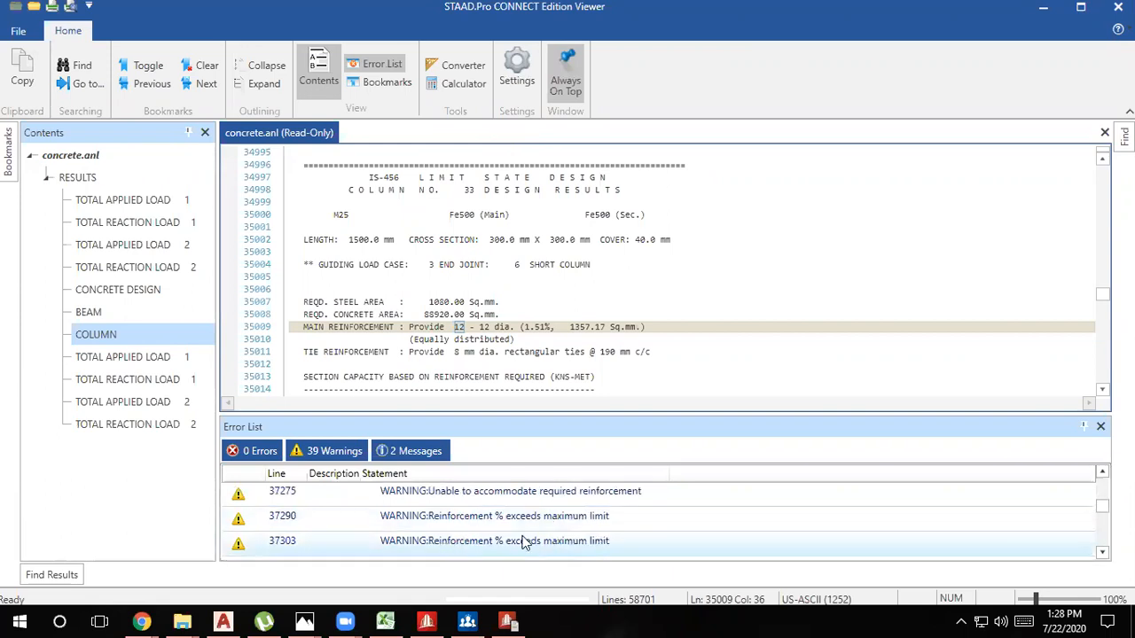
{"action": "scroll", "coordinate": [483, 518], "scroll_direction": "up", "scroll_amount": 5}
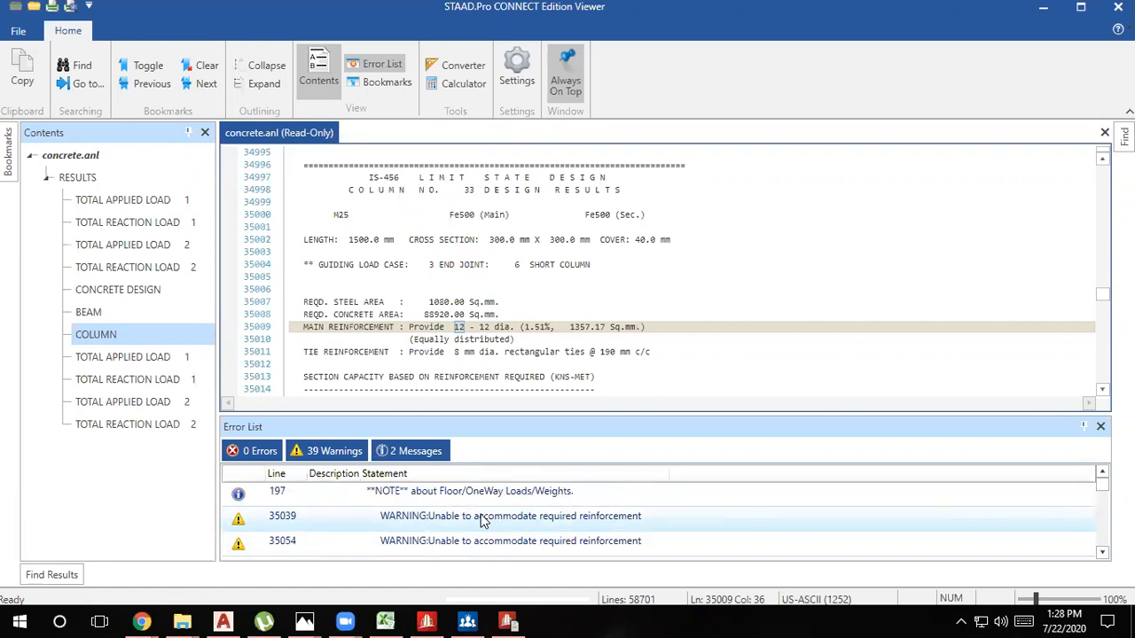
{"action": "double_click", "coordinate": [481, 517]}
{"action": "scroll", "coordinate": [461, 208], "scroll_direction": "up", "scroll_amount": 2}
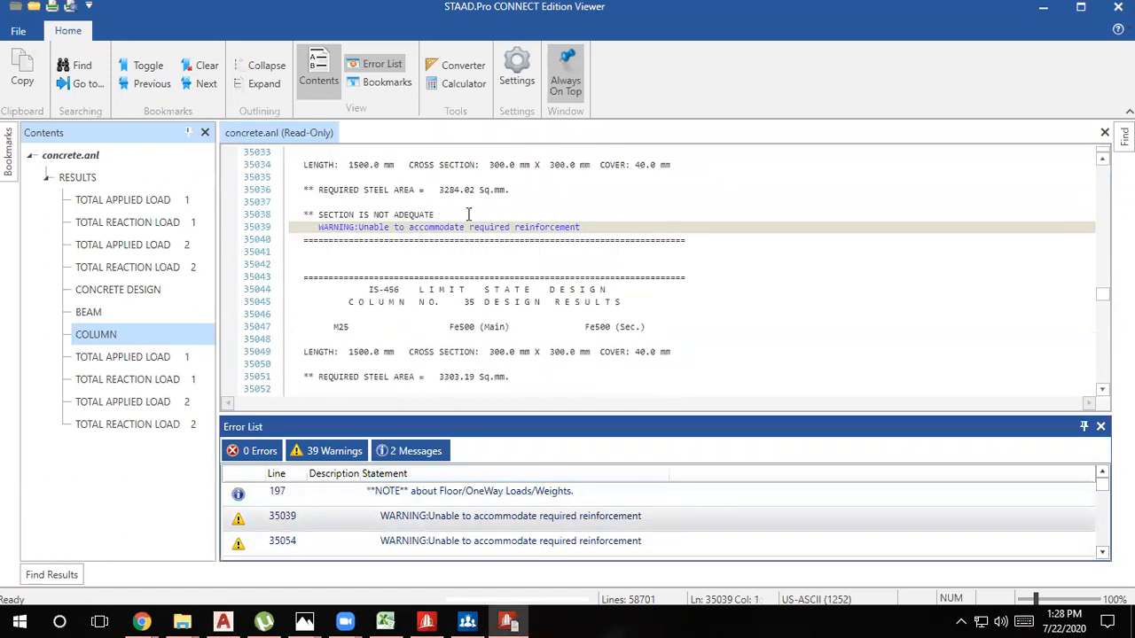
{"action": "scroll", "coordinate": [468, 213], "scroll_direction": "up", "scroll_amount": 2}
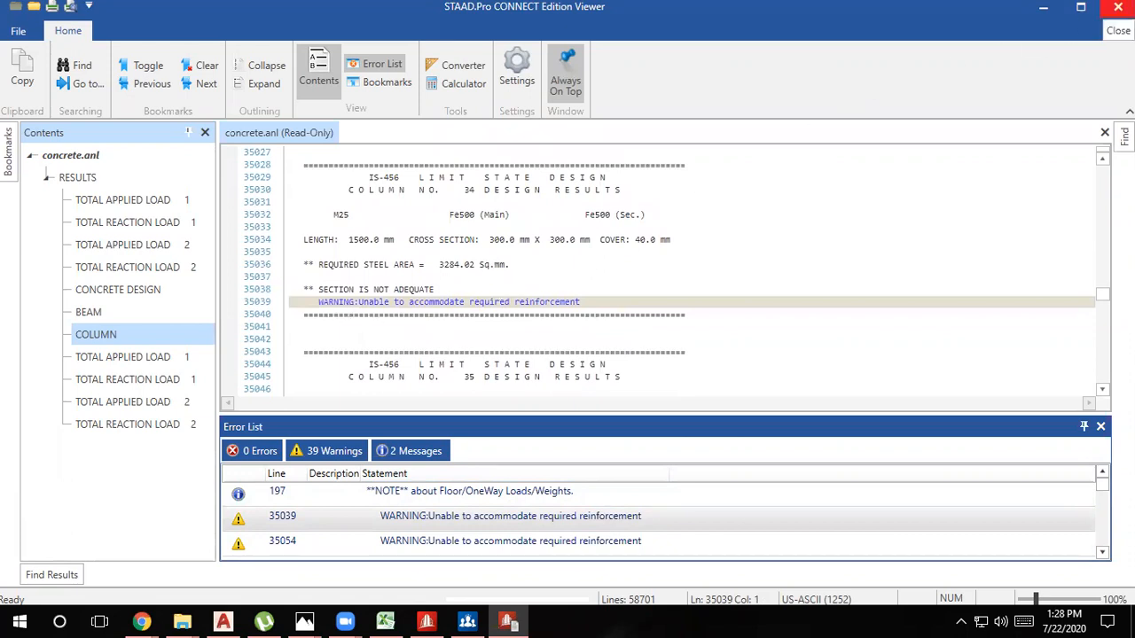
{"action": "left_click", "coordinate": [1118, 6]}
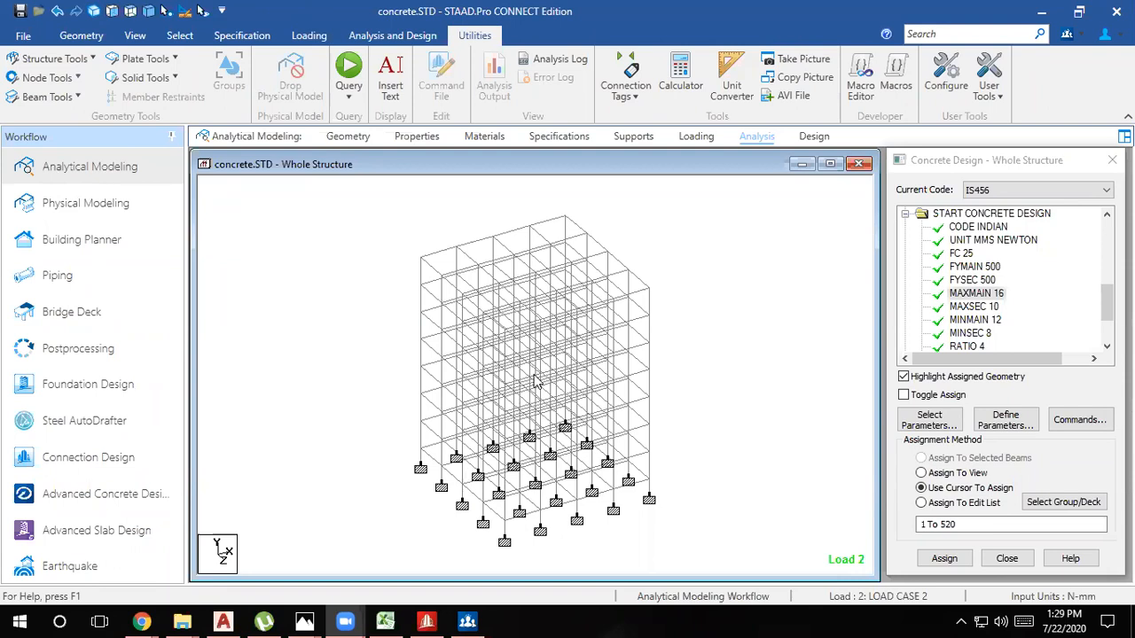
Change the MAXMAIN design parameter to a maximum main reinforcement size of 20 mm
{"action": "double_click", "coordinate": [976, 293]}
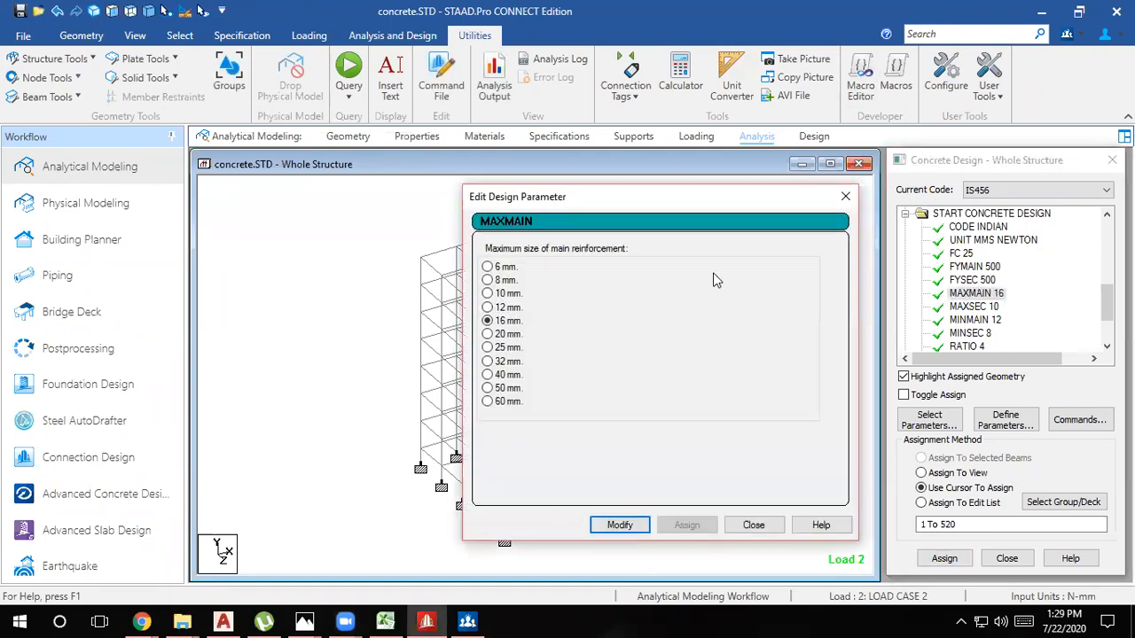
{"action": "left_click", "coordinate": [488, 334]}
{"action": "left_click", "coordinate": [620, 525]}
{"action": "left_click", "coordinate": [754, 525]}
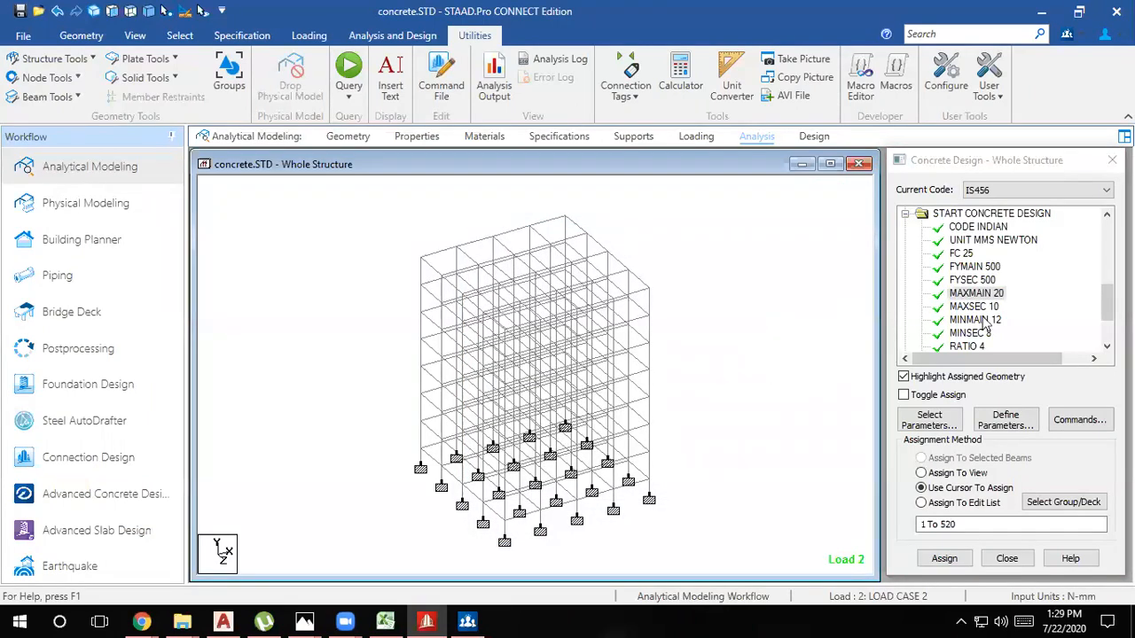
Enlarge the 0.30x0.30 concrete column section to 350 mm in both YD and ZD, accepting deletion of the old result files
{"action": "left_click", "coordinate": [81, 36]}
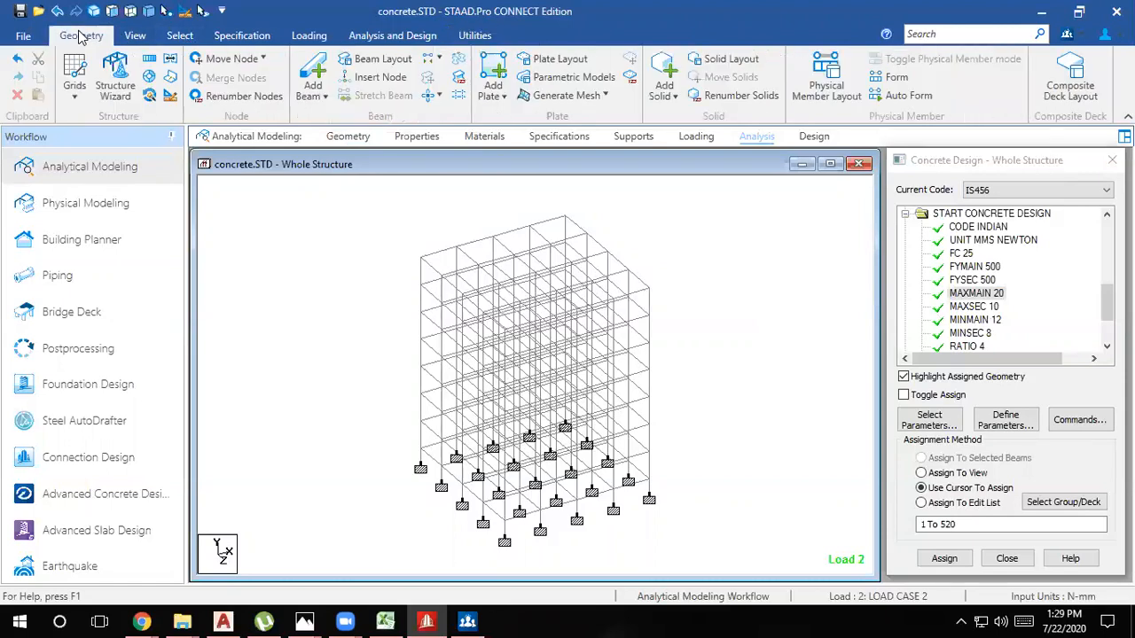
{"action": "left_click", "coordinate": [417, 136]}
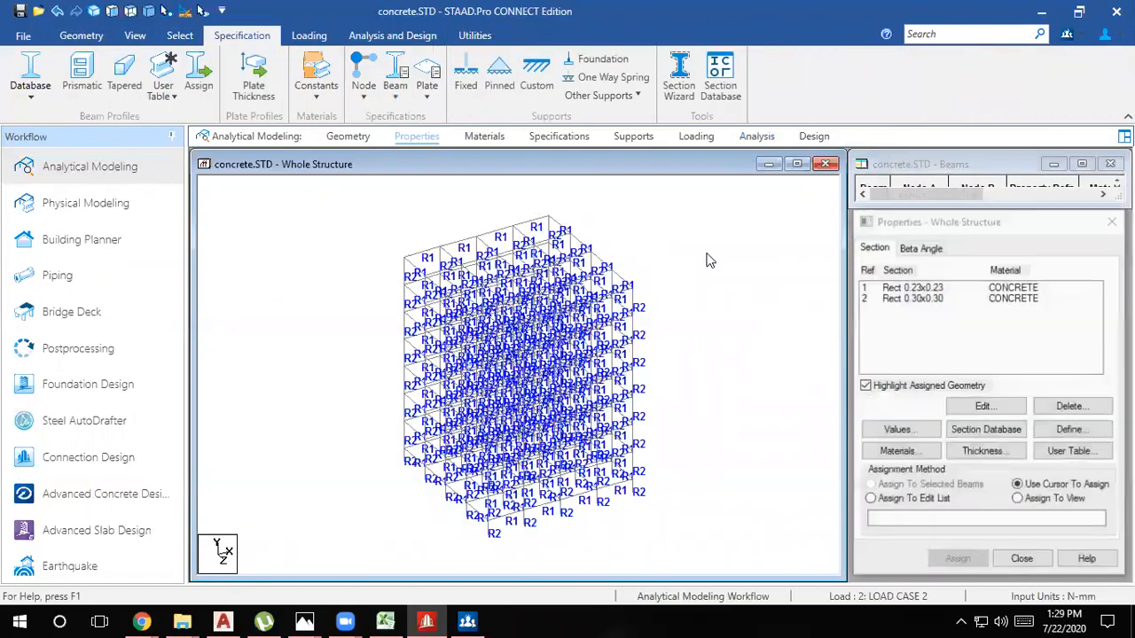
{"action": "left_click", "coordinate": [922, 299]}
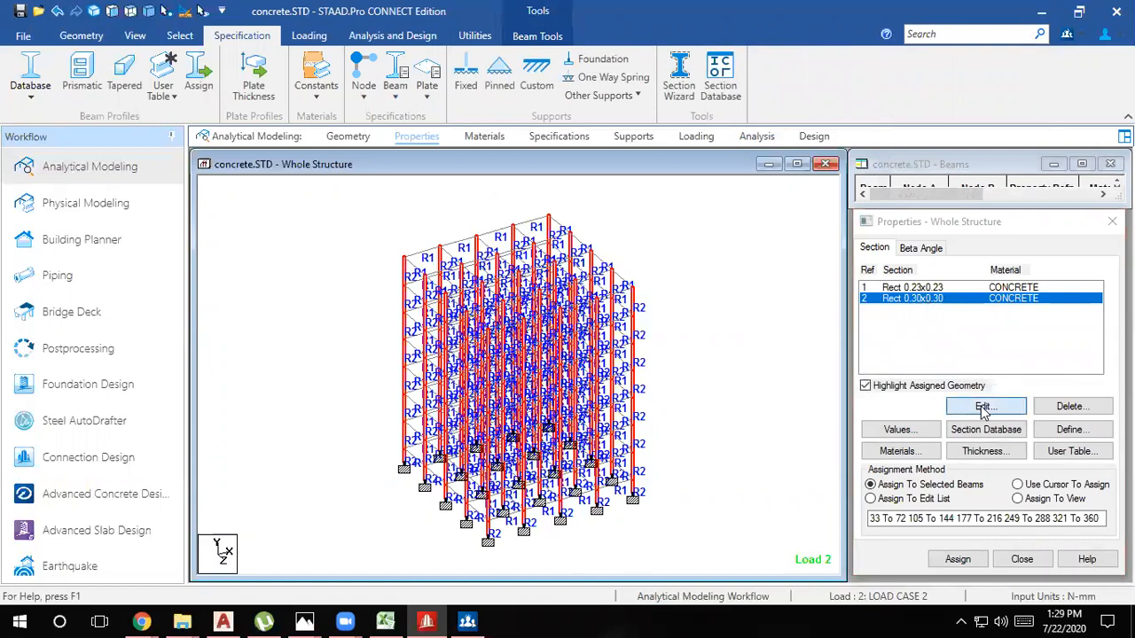
{"action": "left_click", "coordinate": [983, 407]}
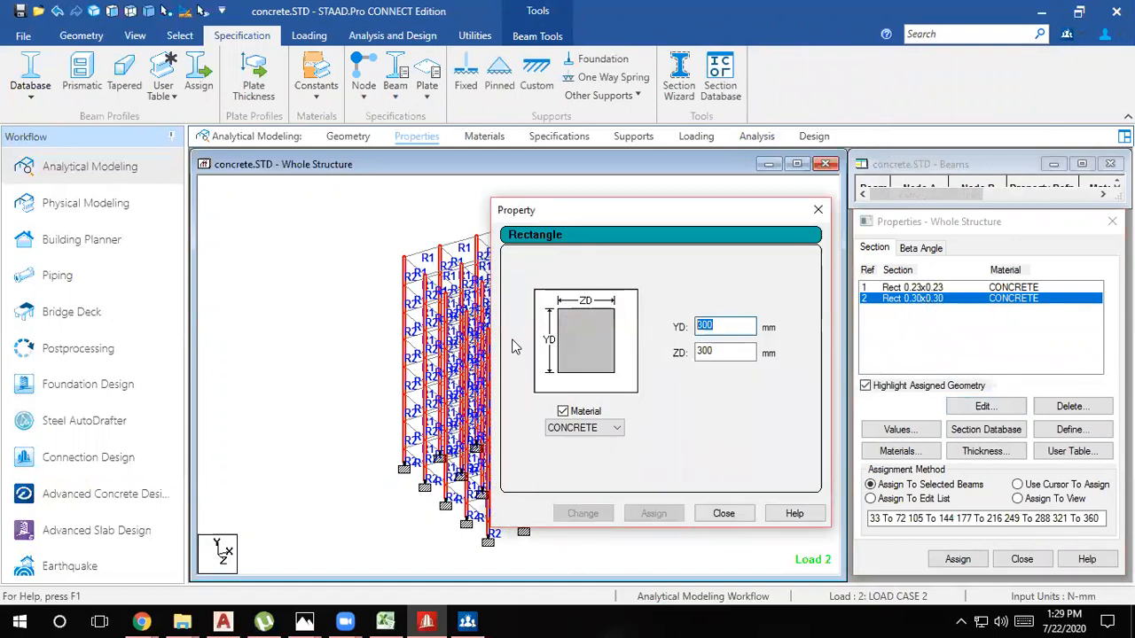
{"action": "type", "text": "350"}
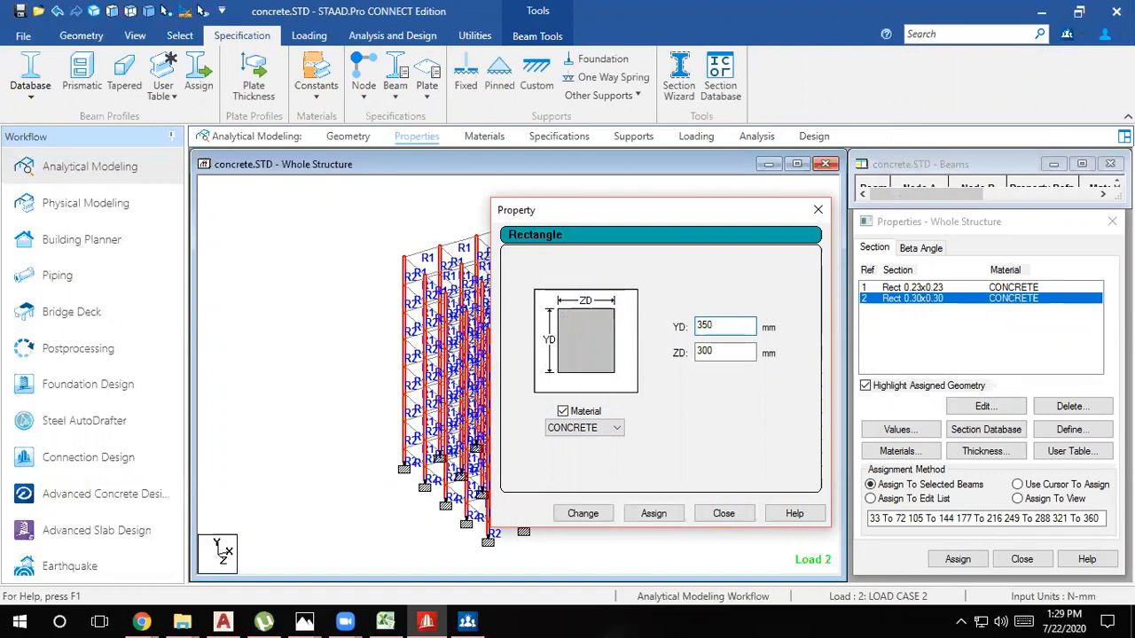
{"action": "key", "text": "Tab"}
{"action": "type", "text": "350"}
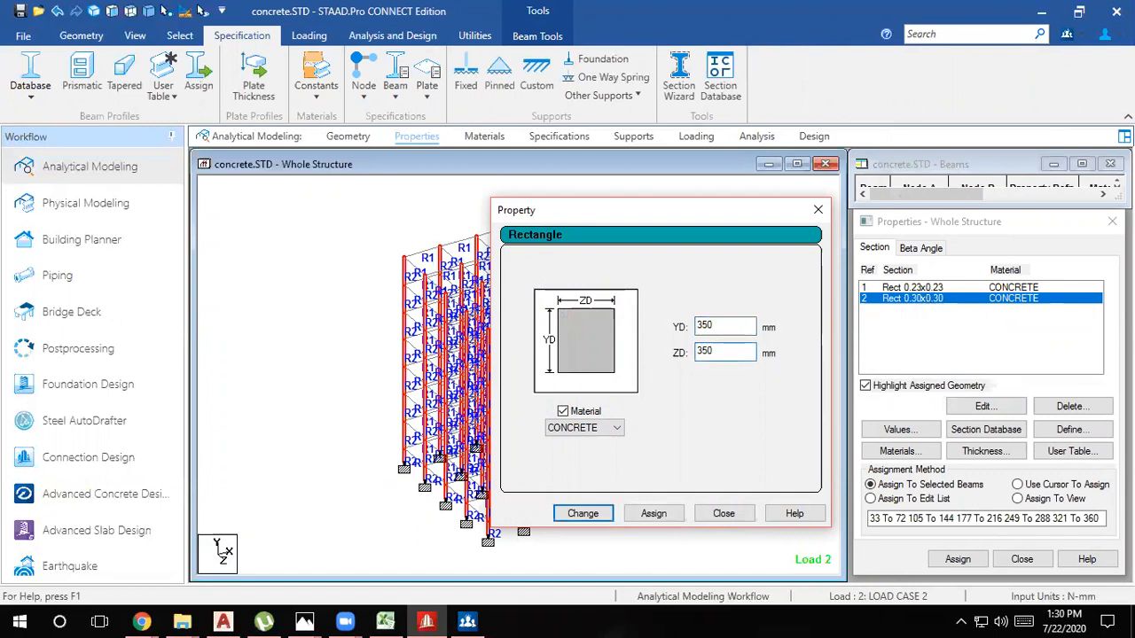
{"action": "left_click", "coordinate": [592, 516]}
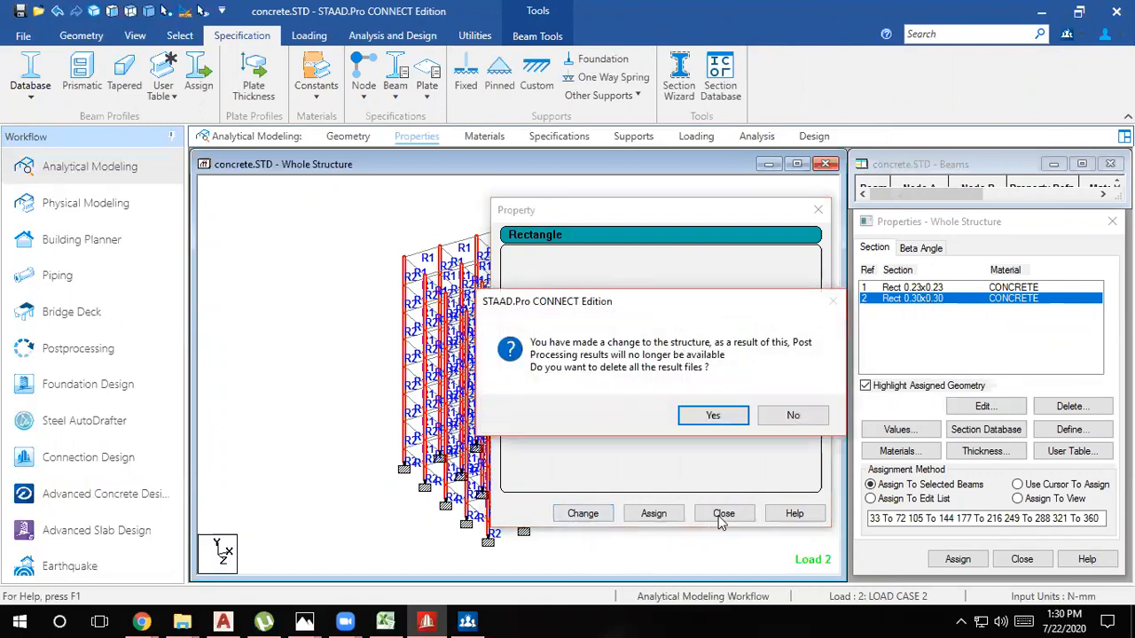
{"action": "left_click", "coordinate": [713, 416]}
{"action": "left_click", "coordinate": [709, 518]}
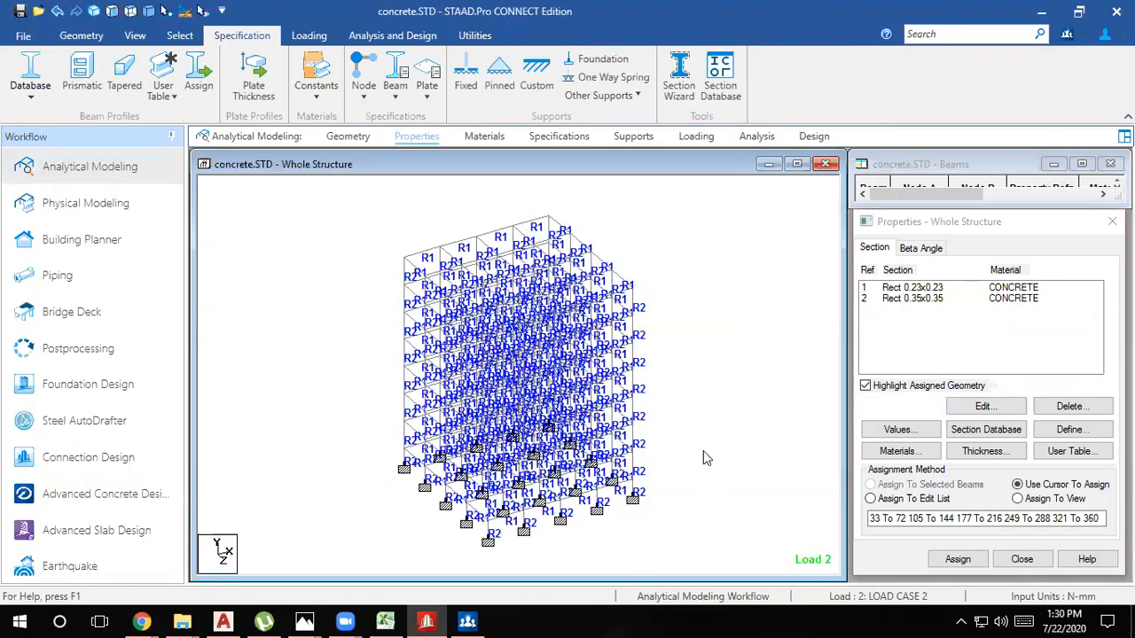
Add a Perform Analysis command with the All print option to the end of the analysis commands
{"action": "left_click", "coordinate": [392, 36]}
{"action": "left_click", "coordinate": [51, 88]}
{"action": "left_click", "coordinate": [579, 418]}
{"action": "left_click", "coordinate": [625, 552]}
{"action": "left_click", "coordinate": [750, 555]}
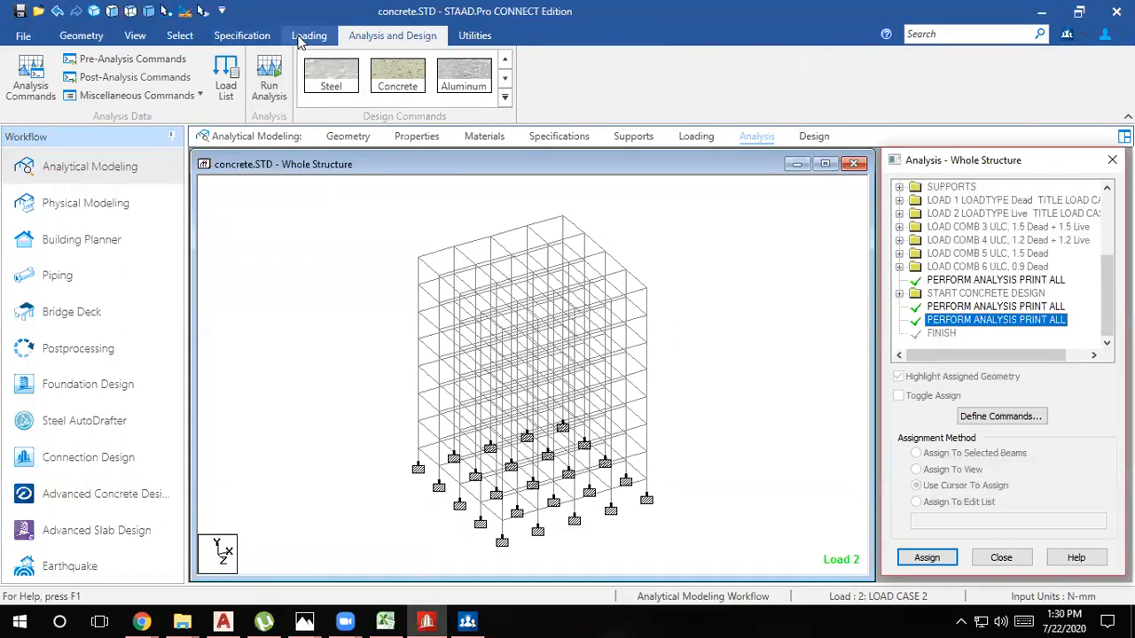
Rerun the analysis and design and open the new output file
{"action": "left_click", "coordinate": [269, 79]}
{"action": "left_click", "coordinate": [558, 395]}
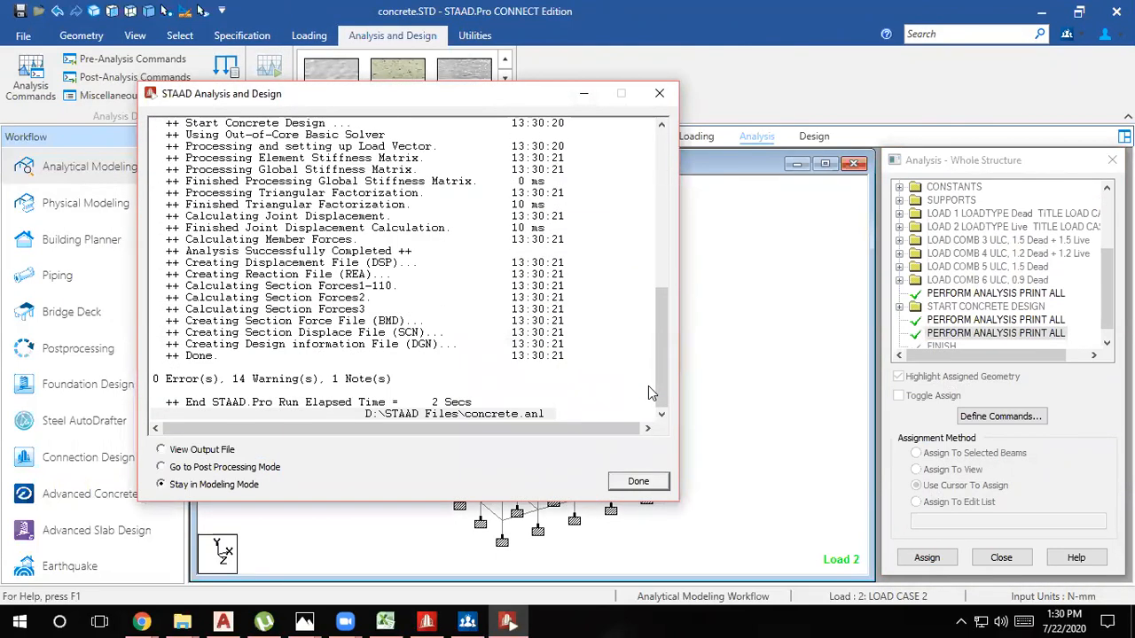
{"action": "left_click", "coordinate": [204, 450]}
{"action": "left_click", "coordinate": [638, 484]}
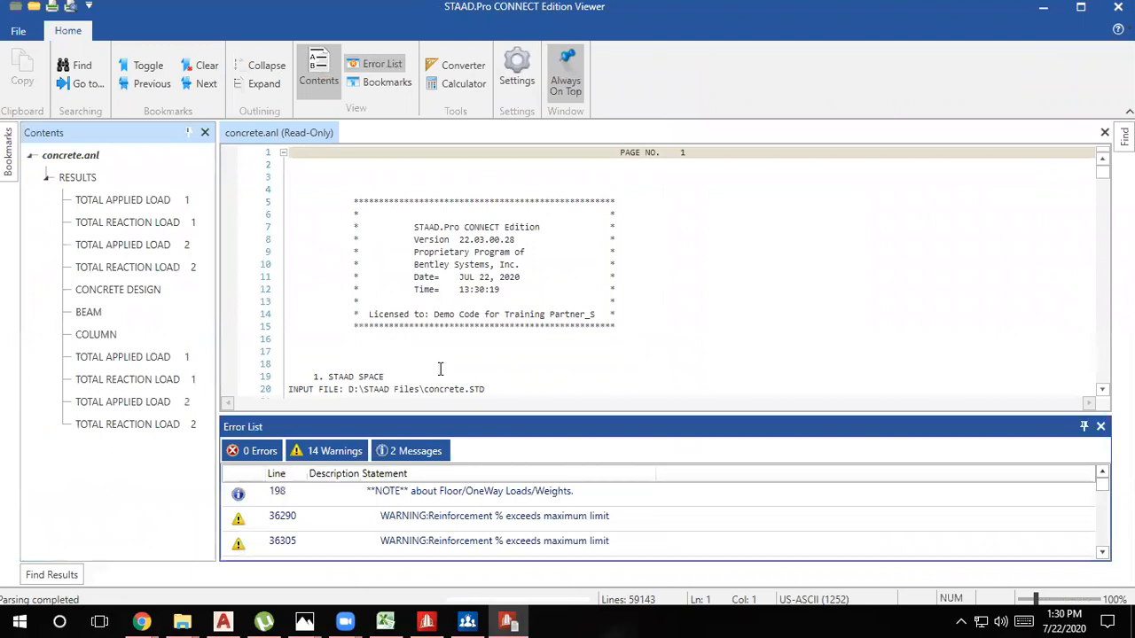
Go to the first reinforcement warning in the error list and examine the design results of columns 106 and 105
{"action": "double_click", "coordinate": [461, 517]}
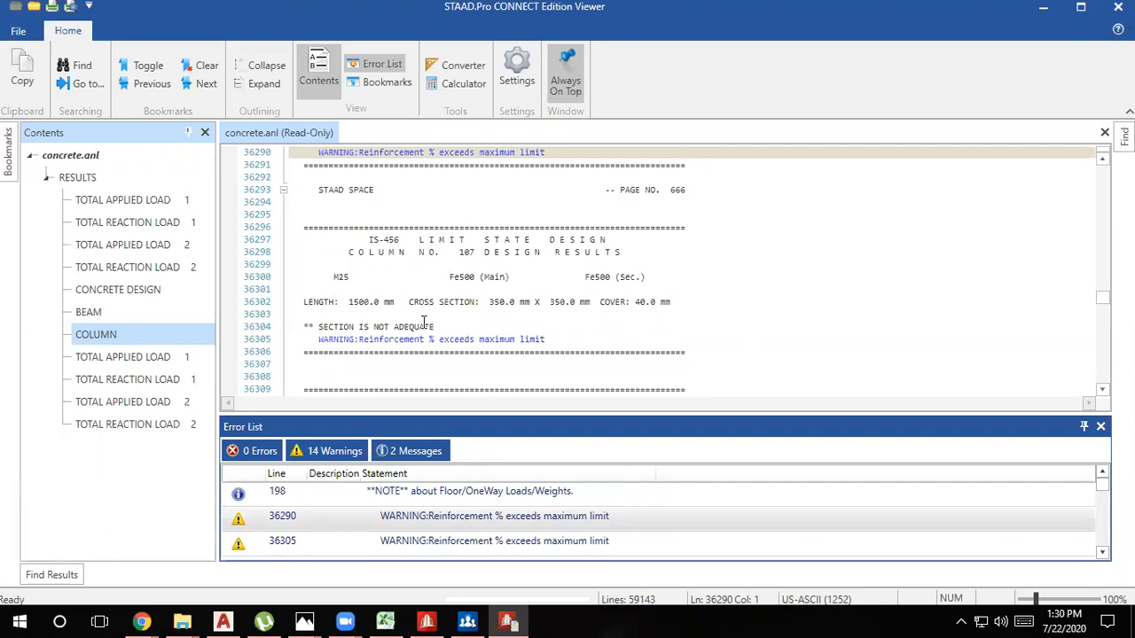
{"action": "scroll", "coordinate": [426, 321], "scroll_direction": "up", "scroll_amount": 1}
{"action": "scroll", "coordinate": [426, 321], "scroll_direction": "up", "scroll_amount": 2}
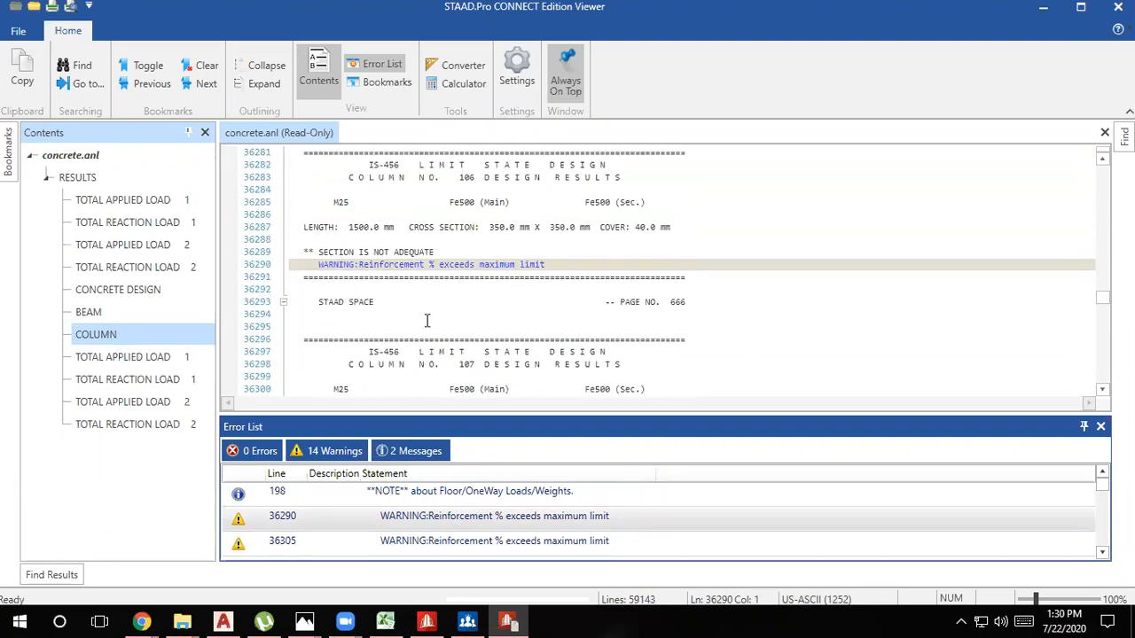
{"action": "scroll", "coordinate": [427, 321], "scroll_direction": "up", "scroll_amount": 5}
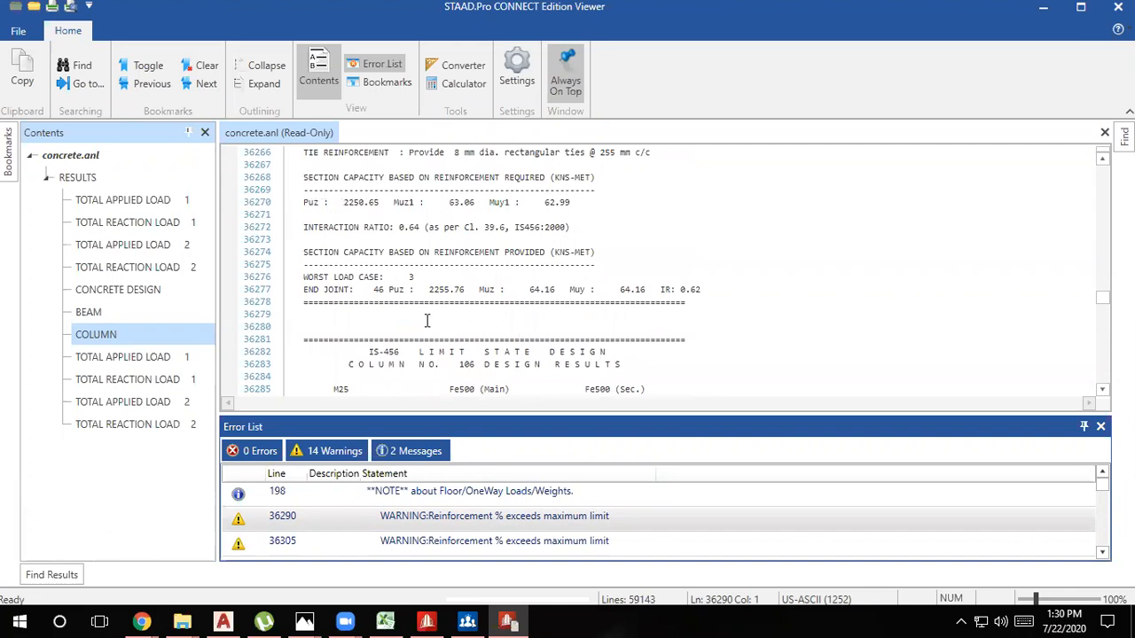
{"action": "scroll", "coordinate": [427, 321], "scroll_direction": "up", "scroll_amount": 1}
{"action": "scroll", "coordinate": [426, 321], "scroll_direction": "up", "scroll_amount": 1}
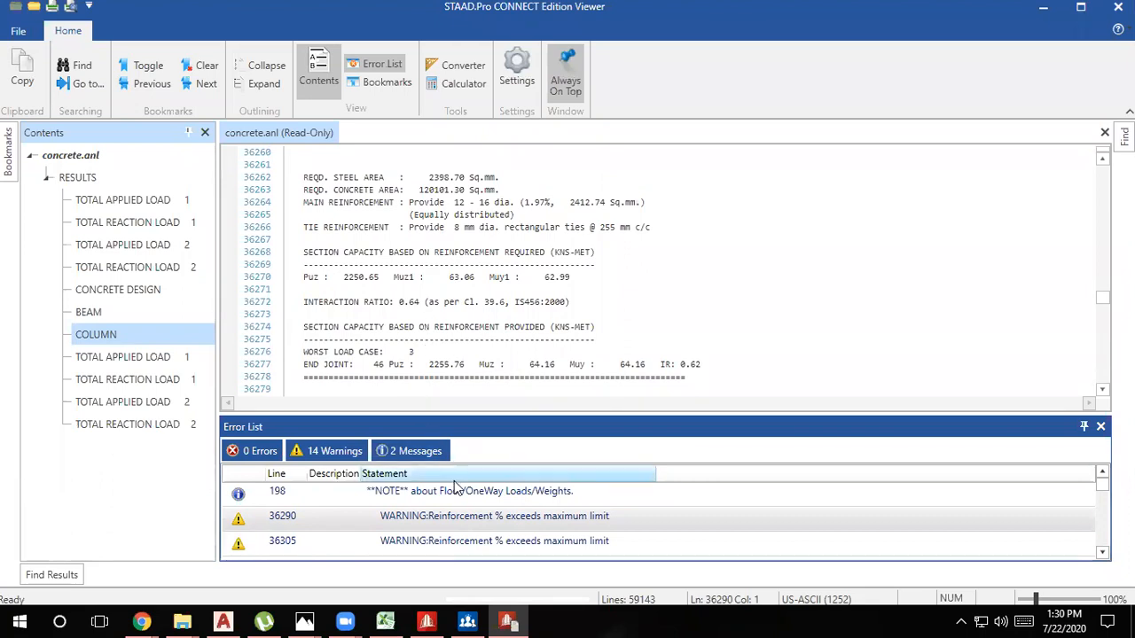
Return to the first reinforcement warning, compare column 105's reinforcement with column 106's result, and minimize the output viewer
{"action": "left_click", "coordinate": [456, 522]}
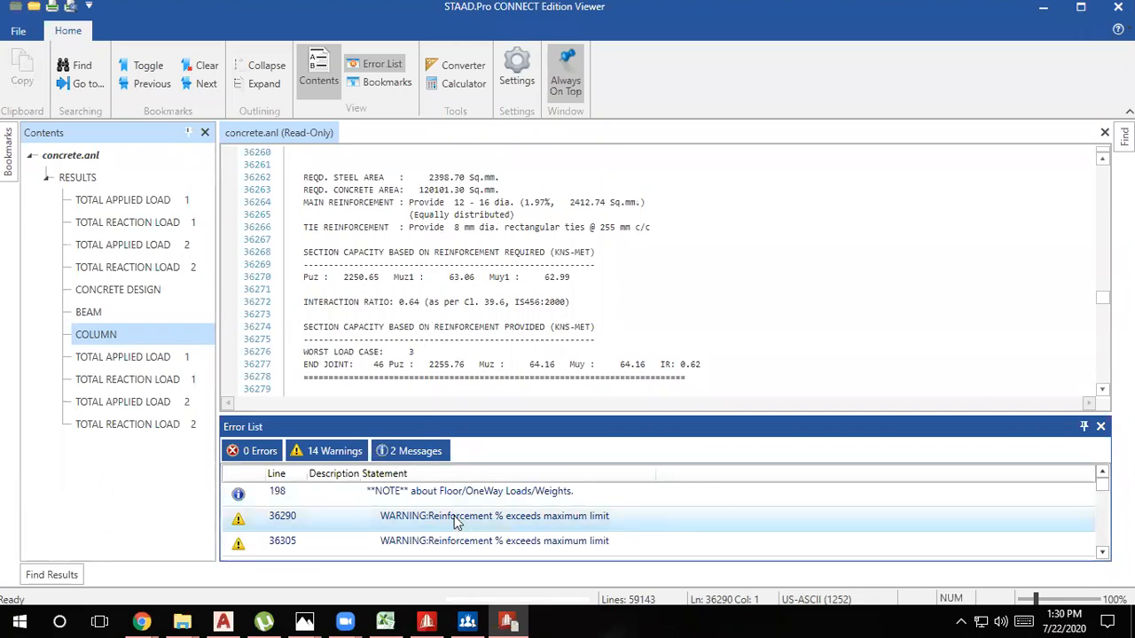
{"action": "double_click", "coordinate": [455, 522]}
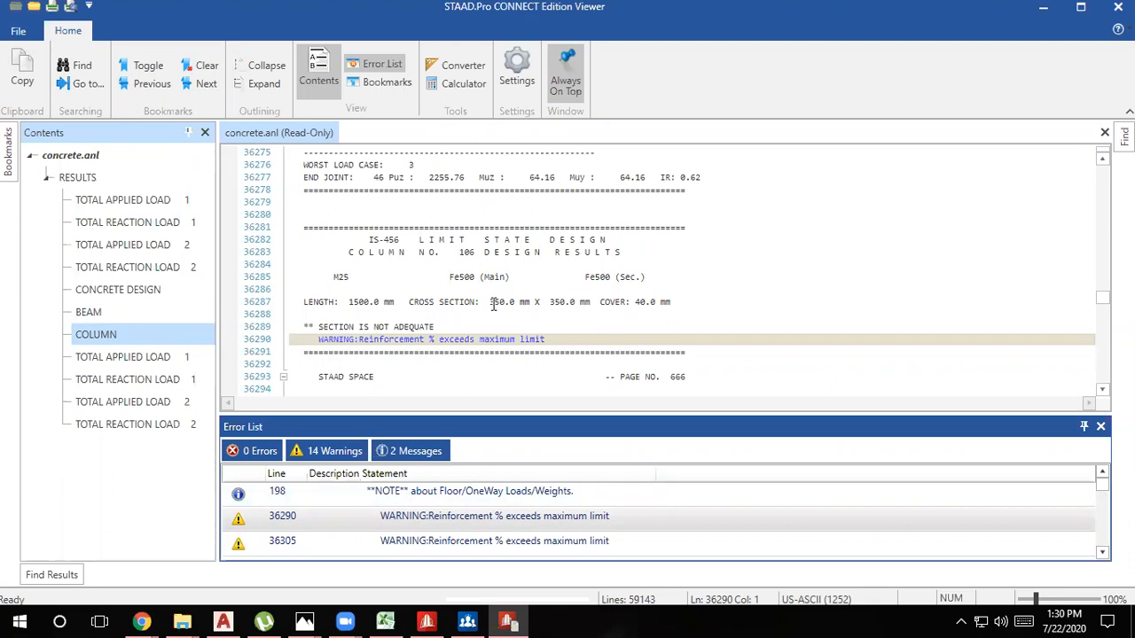
{"action": "scroll", "coordinate": [494, 304], "scroll_direction": "up", "scroll_amount": 3}
{"action": "scroll", "coordinate": [493, 305], "scroll_direction": "up", "scroll_amount": 5}
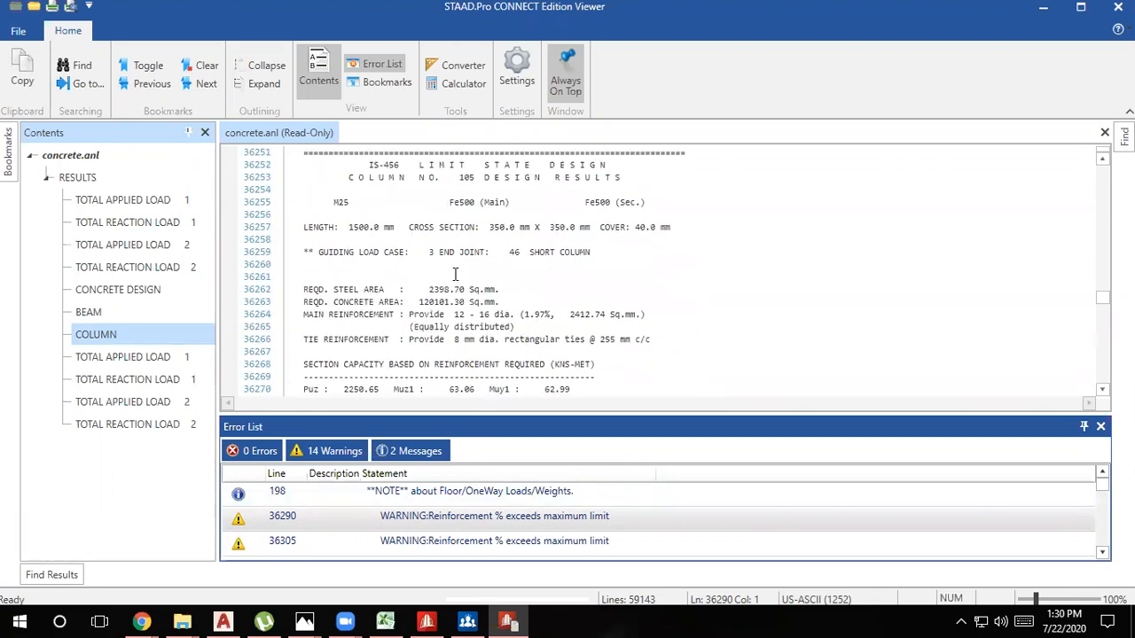
{"action": "left_click", "coordinate": [495, 177]}
{"action": "scroll", "coordinate": [566, 304], "scroll_direction": "down", "scroll_amount": 4}
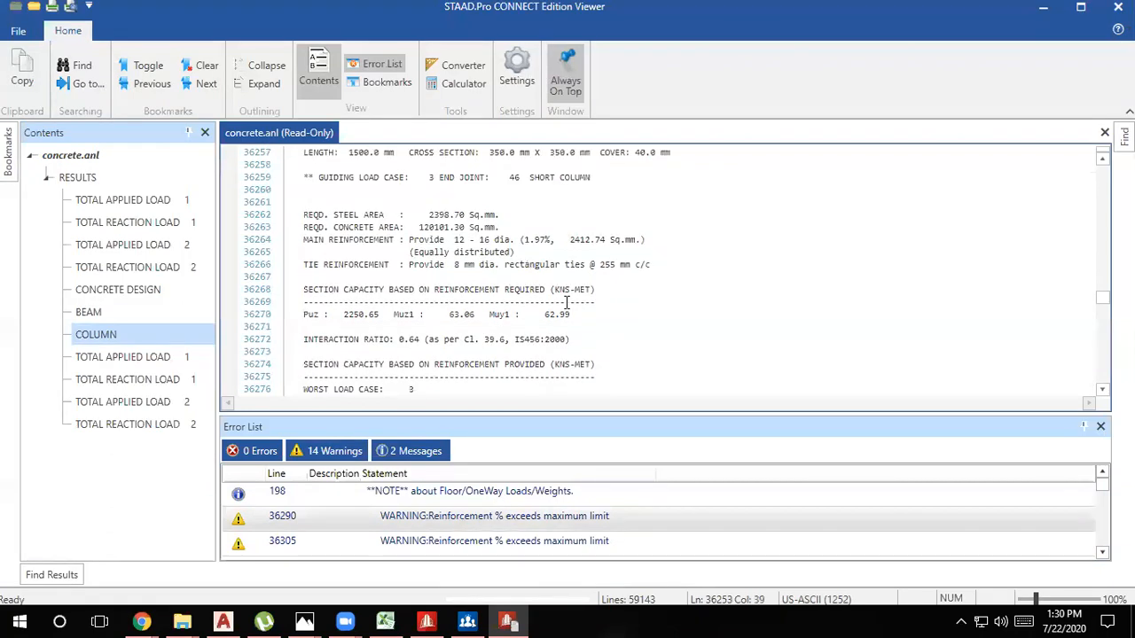
{"action": "scroll", "coordinate": [565, 303], "scroll_direction": "down", "scroll_amount": 4}
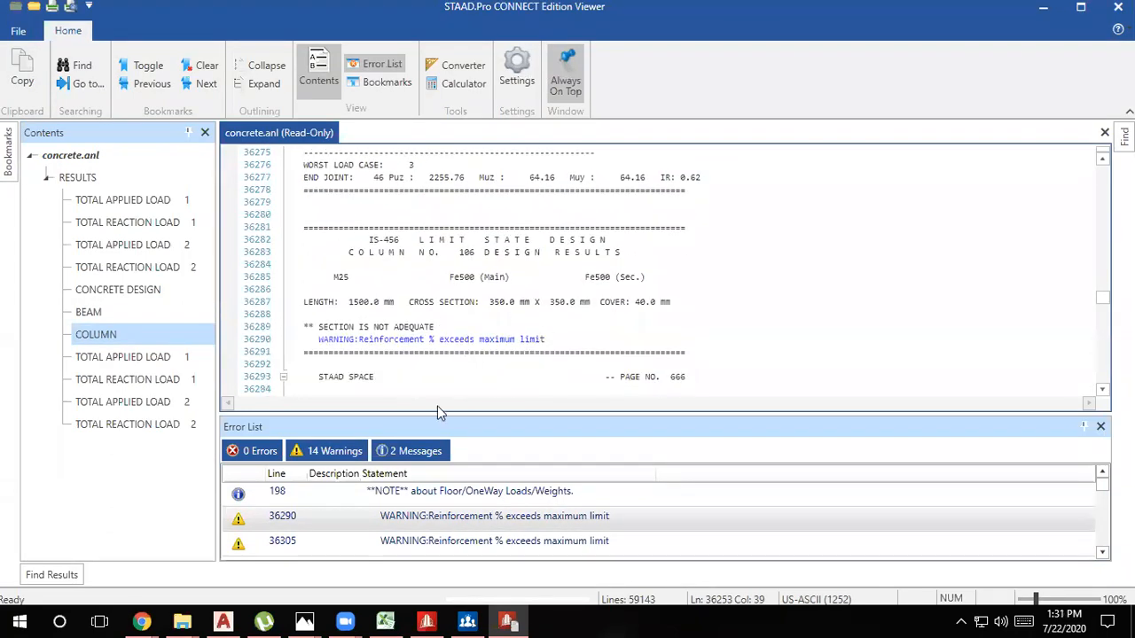
{"action": "double_click", "coordinate": [470, 252]}
{"action": "left_click_drag", "start_coordinate": [319, 339], "coordinate": [545, 339]}
{"action": "double_click", "coordinate": [465, 252]}
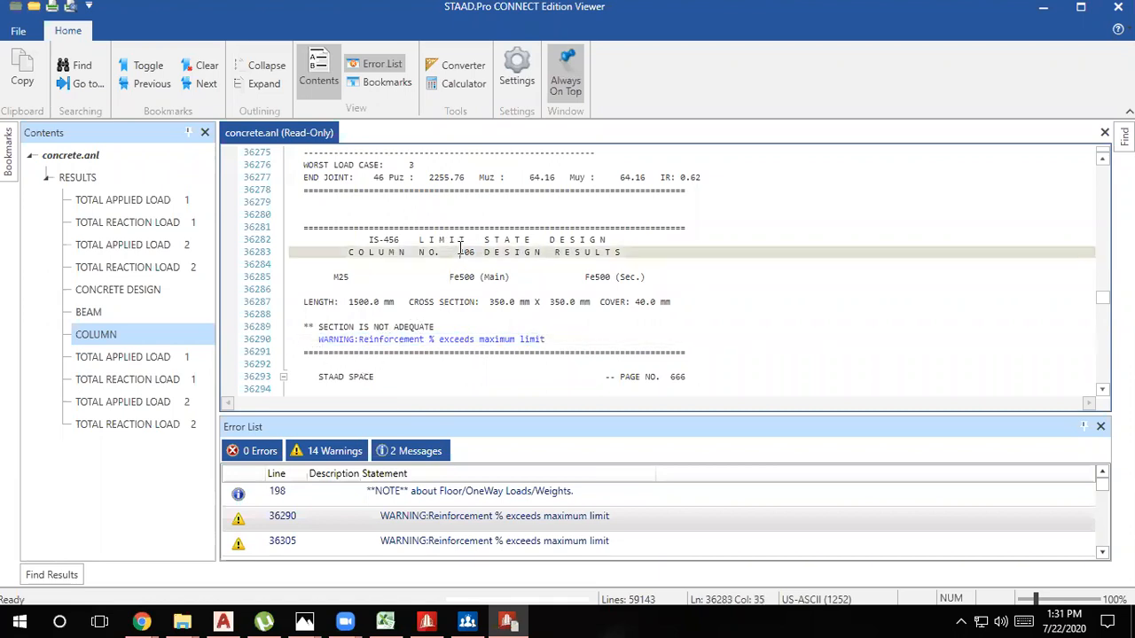
{"action": "left_click", "coordinate": [1043, 7]}
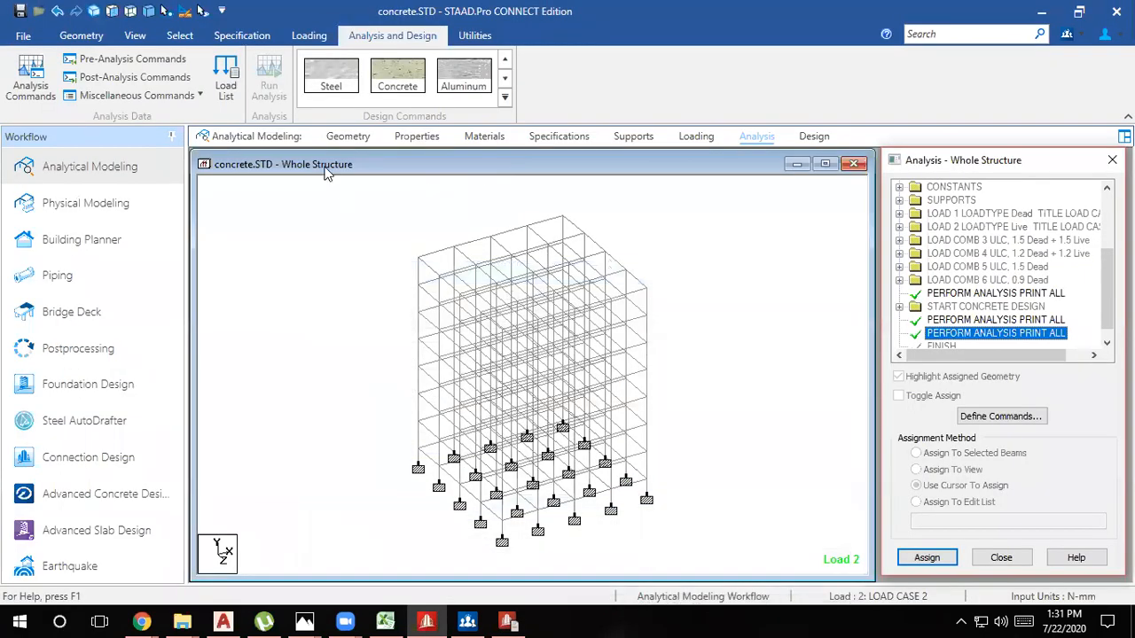
Find member 106 in the beams table and select it to locate the column in the model
{"action": "left_click", "coordinate": [920, 471]}
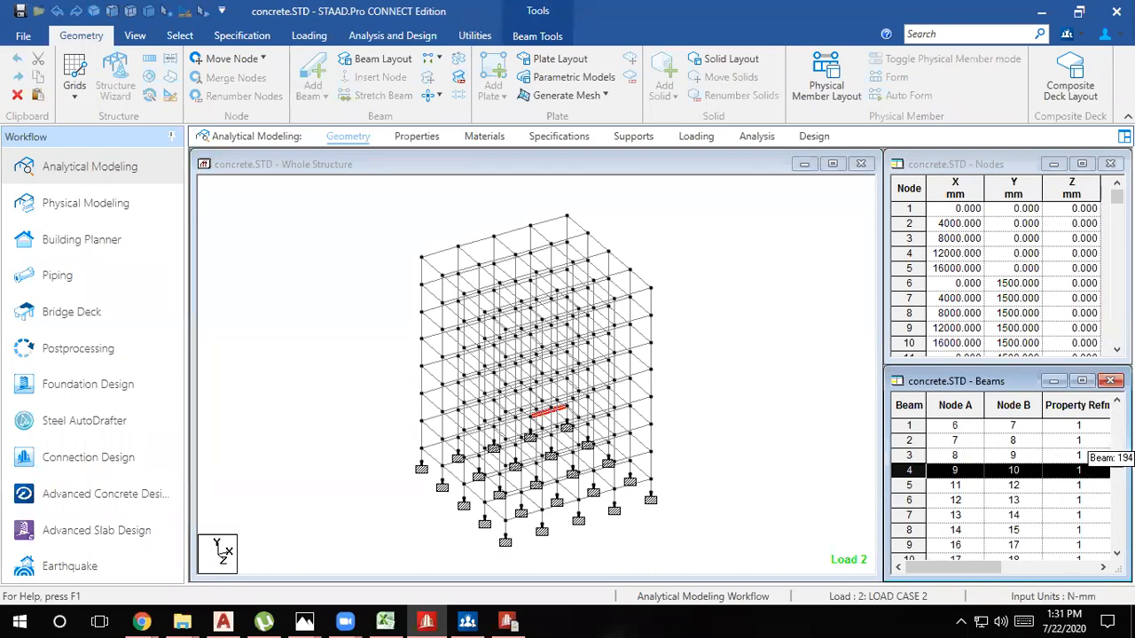
{"action": "mouse_move", "coordinate": [1085, 446]}
{"action": "left_mouse_down"}
{"action": "mouse_move", "coordinate": [1083, 425]}
{"action": "mouse_move", "coordinate": [1066, 454]}
{"action": "left_mouse_up"}
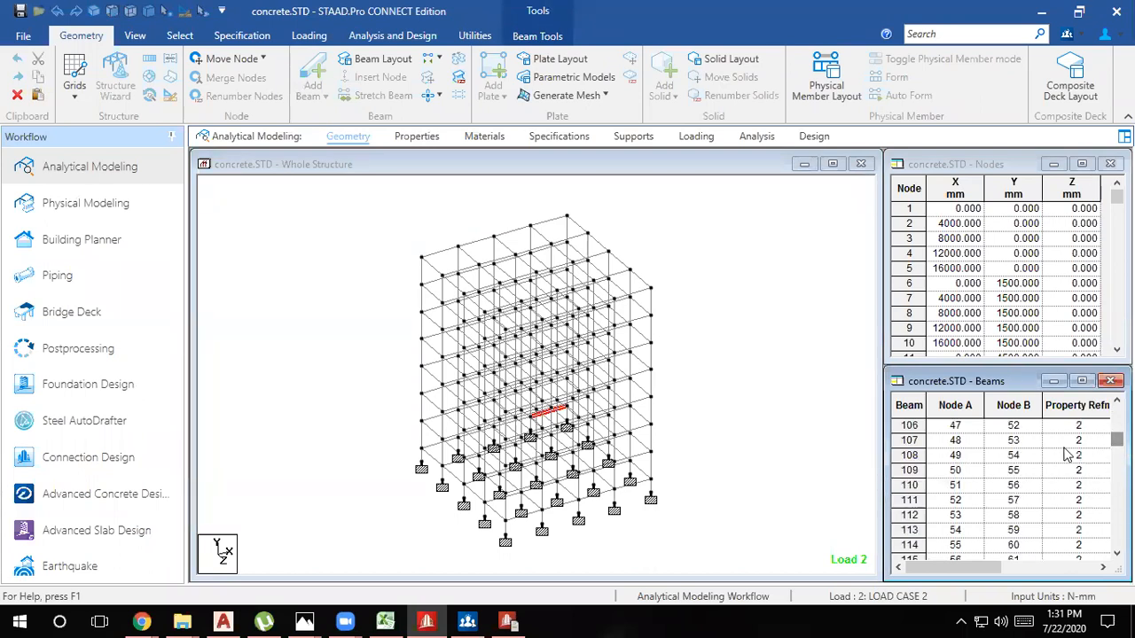
{"action": "left_click", "coordinate": [909, 426]}
{"action": "scroll", "coordinate": [470, 457], "scroll_direction": "up", "scroll_amount": 5}
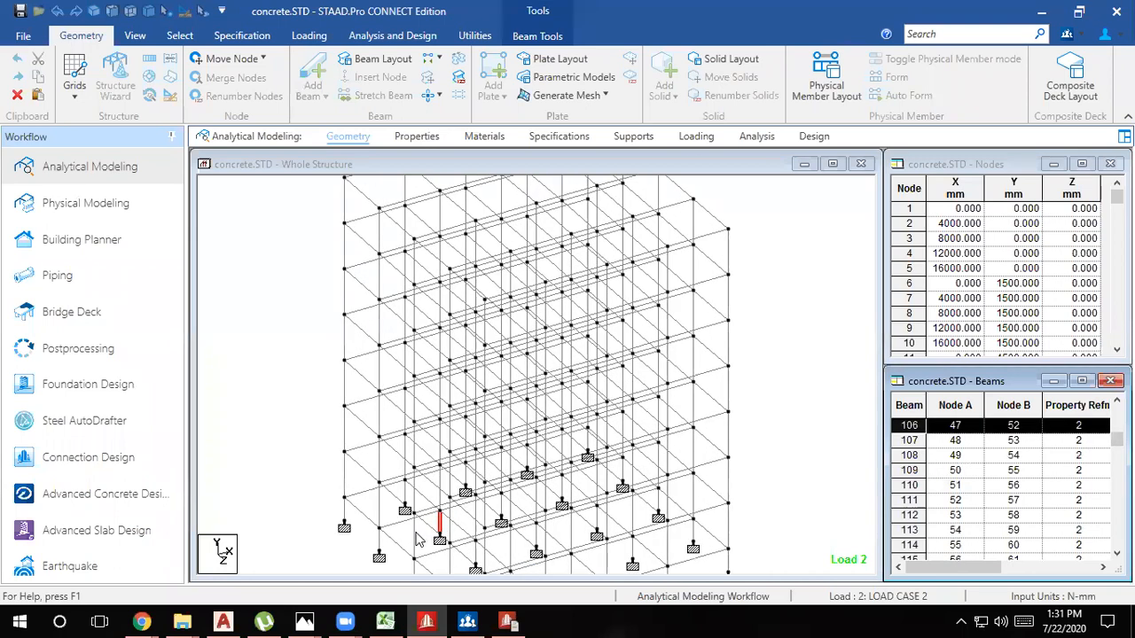
{"action": "scroll", "coordinate": [468, 454], "scroll_direction": "up", "scroll_amount": 2}
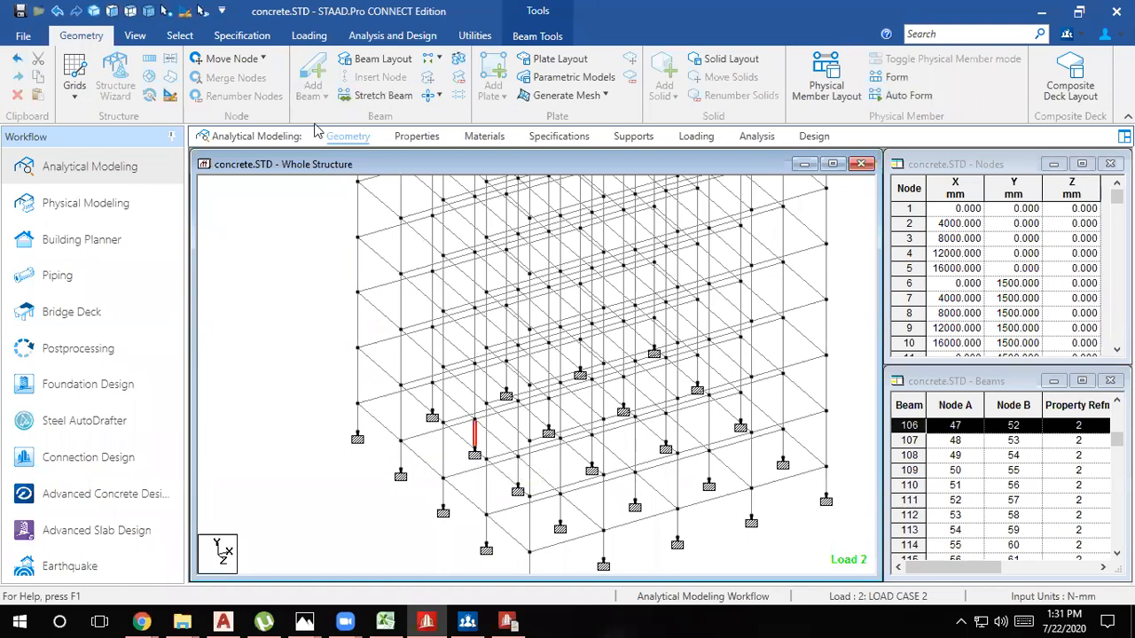
Show the frame from the front and select all the lowest-storey columns standing on the supports
{"action": "left_click", "coordinate": [151, 10]}
{"action": "scroll", "coordinate": [417, 298], "scroll_direction": "down", "scroll_amount": 1}
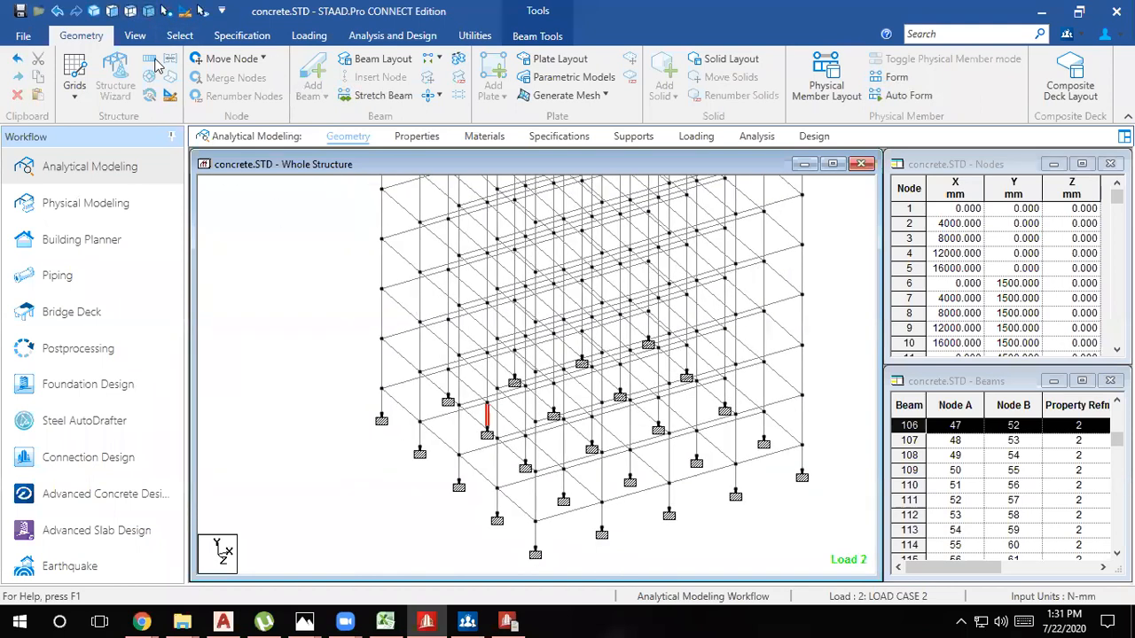
{"action": "left_click", "coordinate": [131, 10]}
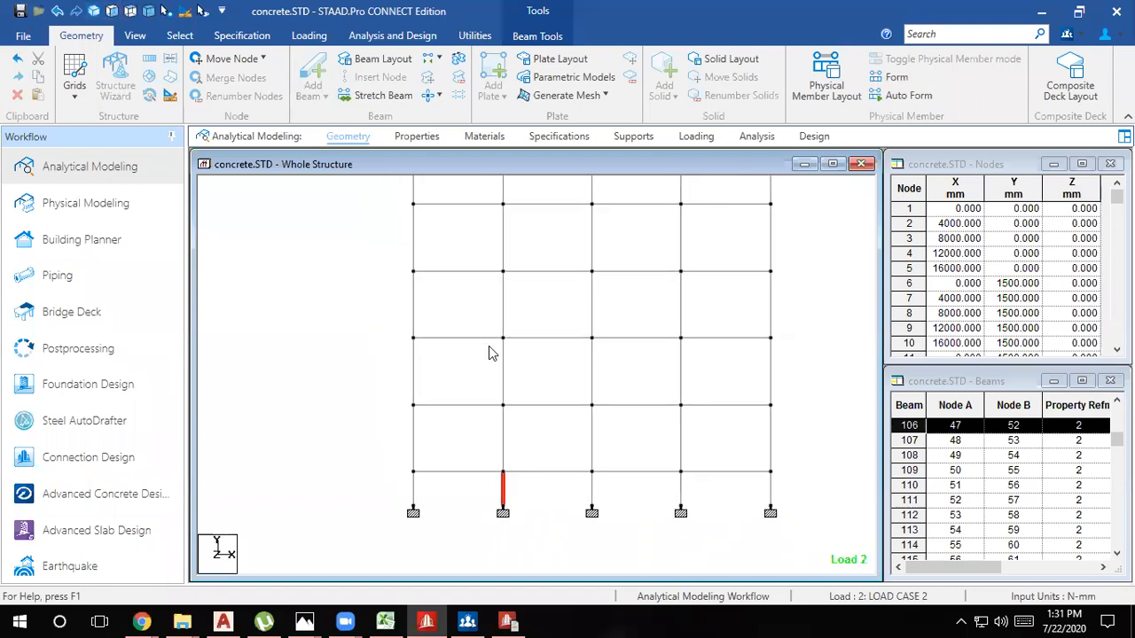
{"action": "left_click", "coordinate": [594, 521]}
{"action": "left_click_drag", "start_coordinate": [779, 466], "coordinate": [363, 452]}
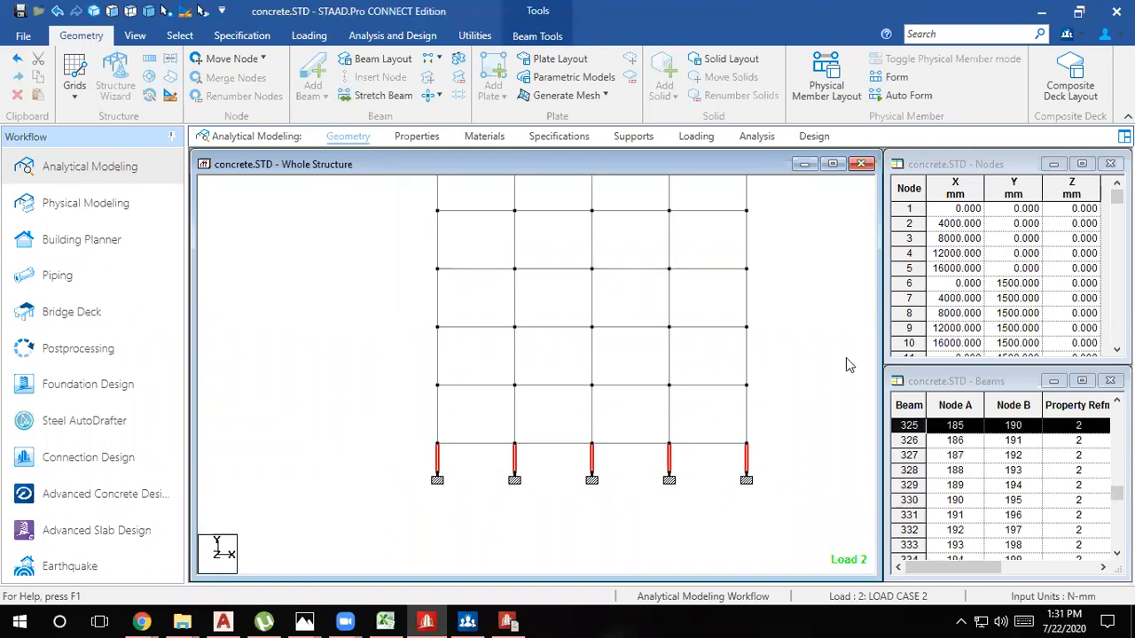
Show the frame's section properties with the column selection cleared, and close the analysis output file
{"action": "left_click", "coordinate": [409, 137]}
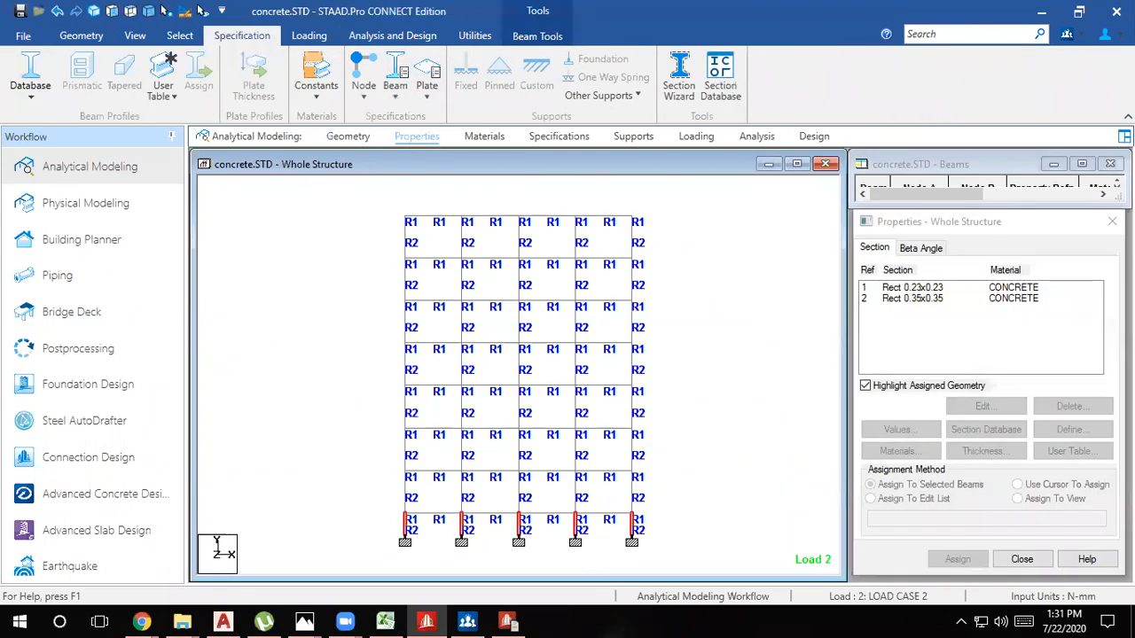
{"action": "left_click", "coordinate": [631, 335]}
{"action": "left_click", "coordinate": [507, 622]}
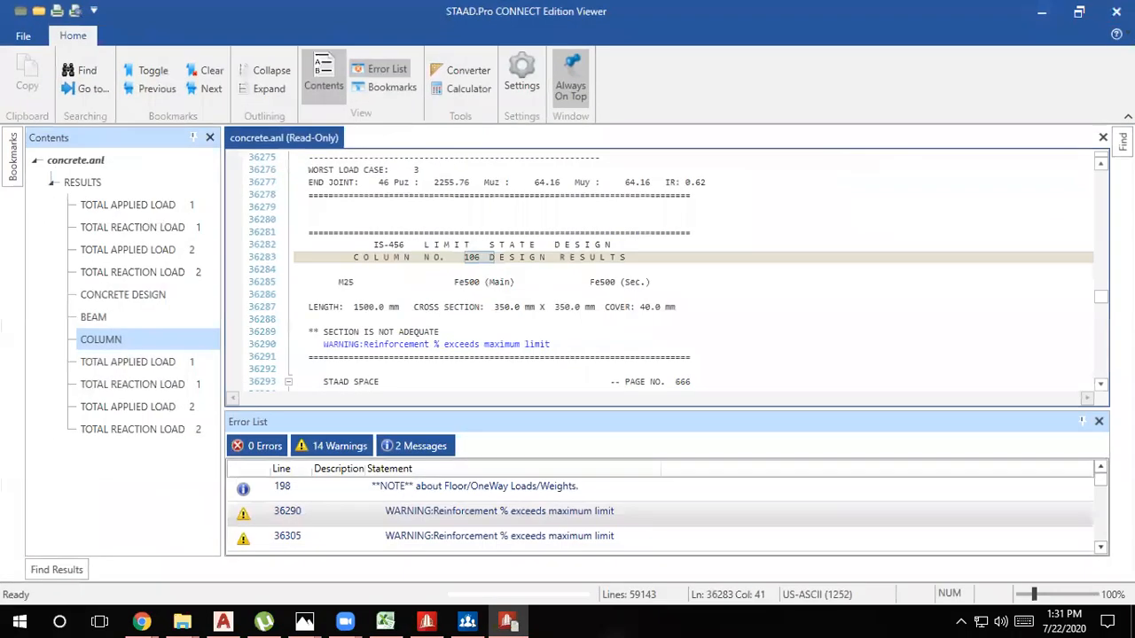
{"action": "left_click", "coordinate": [1116, 11]}
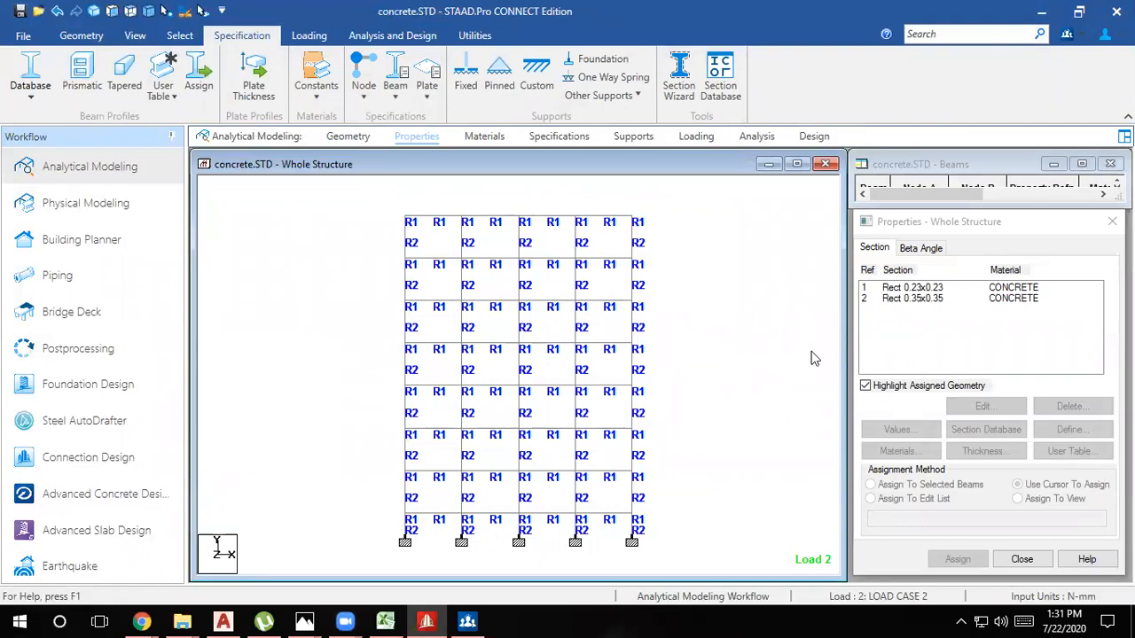
{"action": "left_click", "coordinate": [952, 347]}
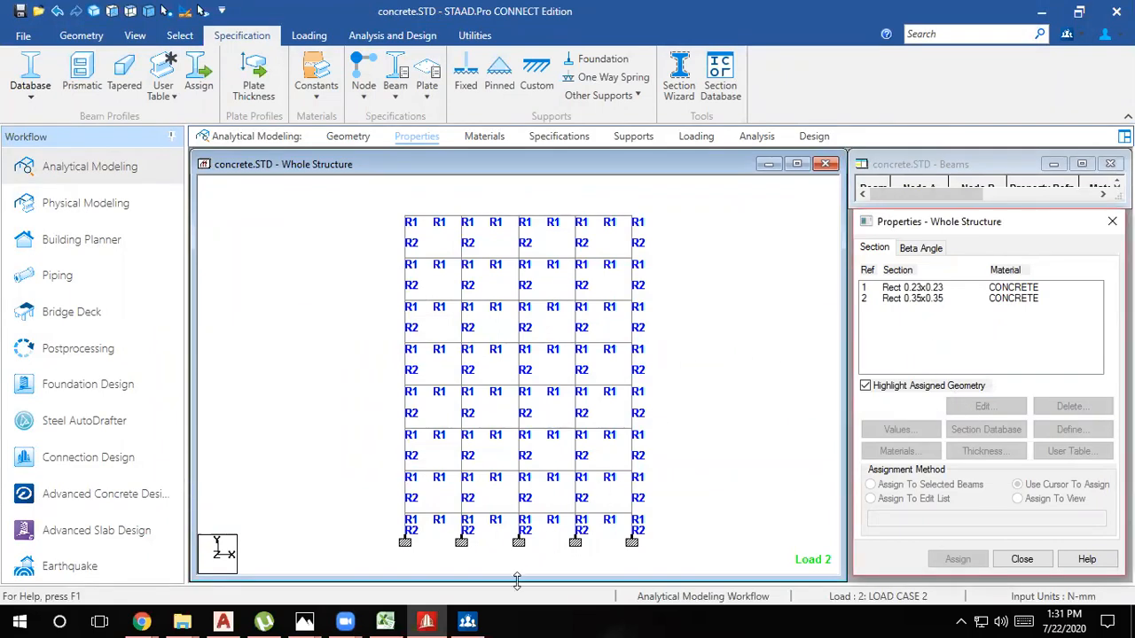
Close the auxiliary window still open and reload the frame's section properties so they can be edited
{"action": "left_click", "coordinate": [470, 623]}
{"action": "left_click", "coordinate": [1116, 12]}
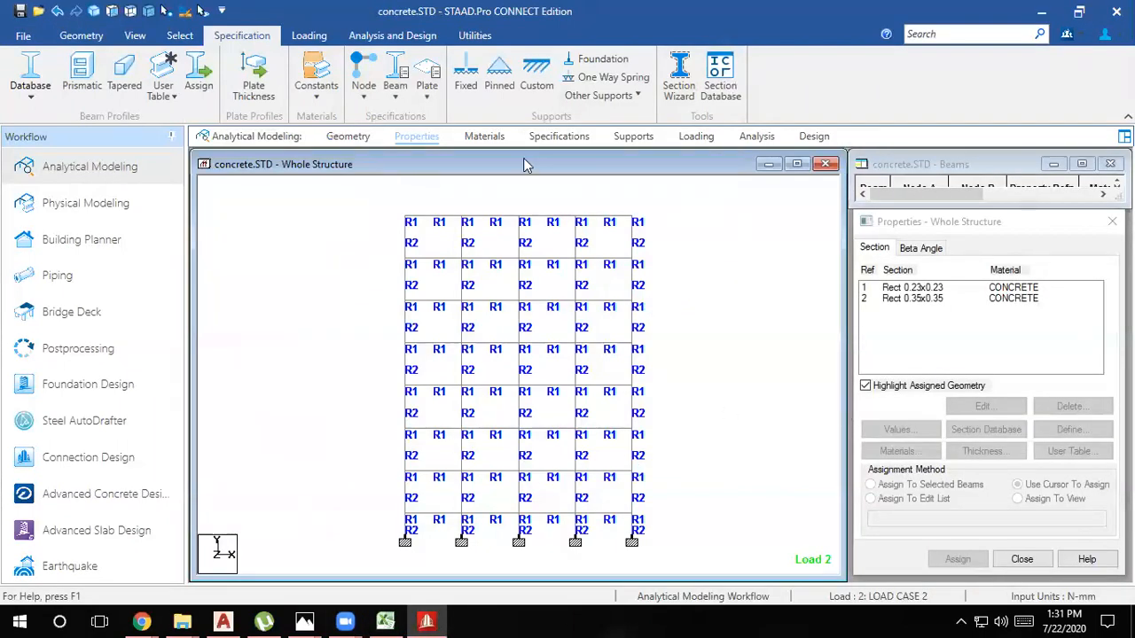
{"action": "left_click", "coordinate": [350, 138]}
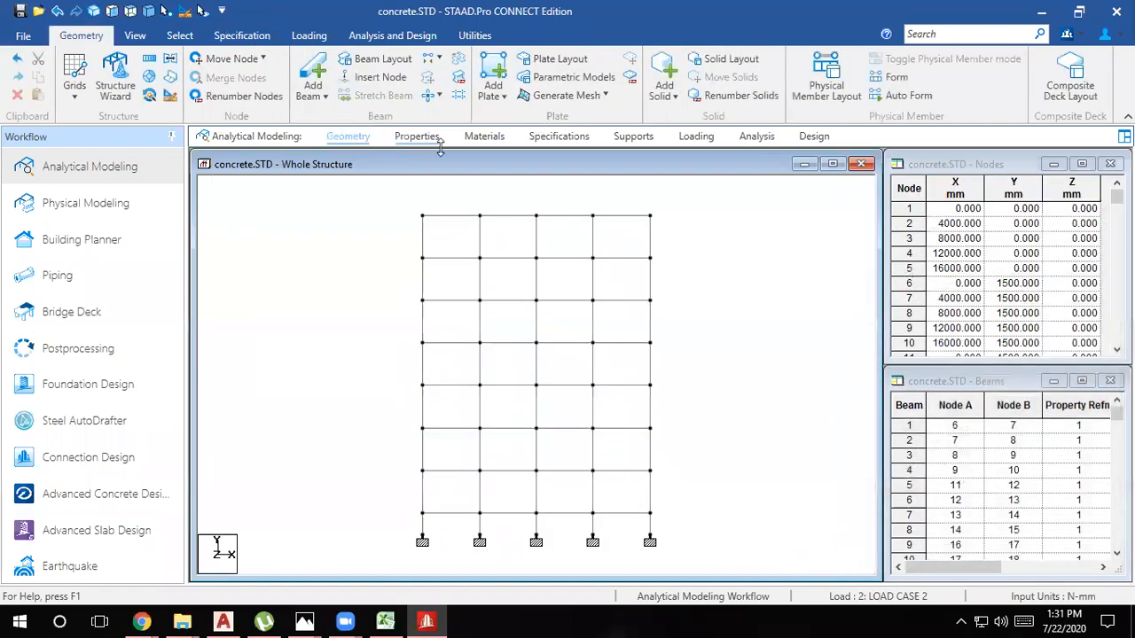
{"action": "left_click", "coordinate": [480, 137]}
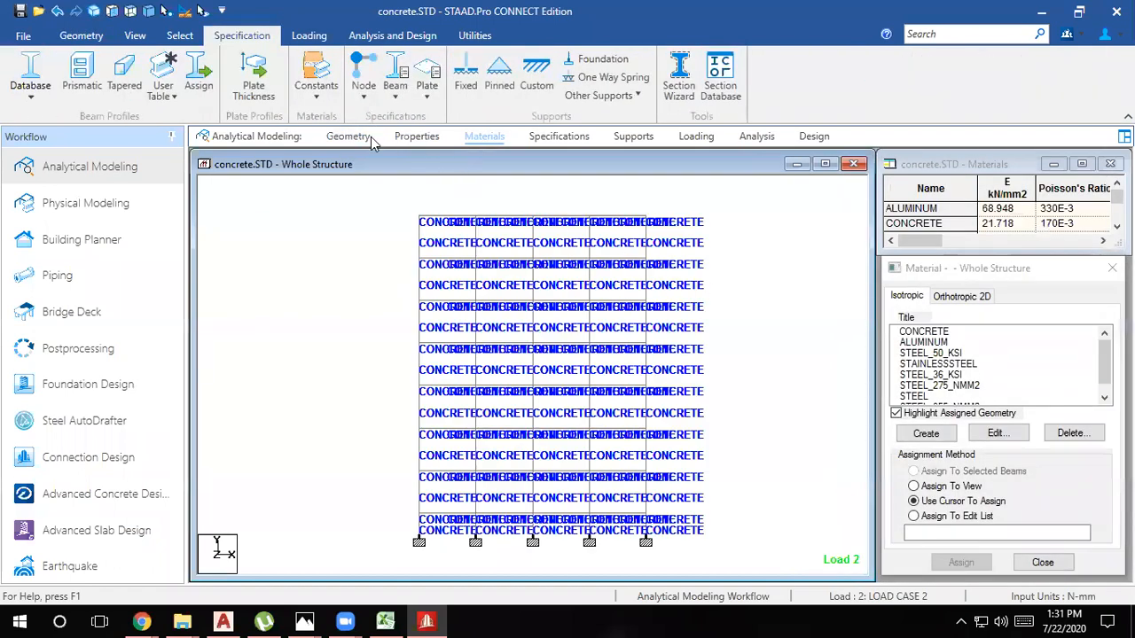
{"action": "left_click", "coordinate": [363, 139]}
{"action": "left_click", "coordinate": [415, 137]}
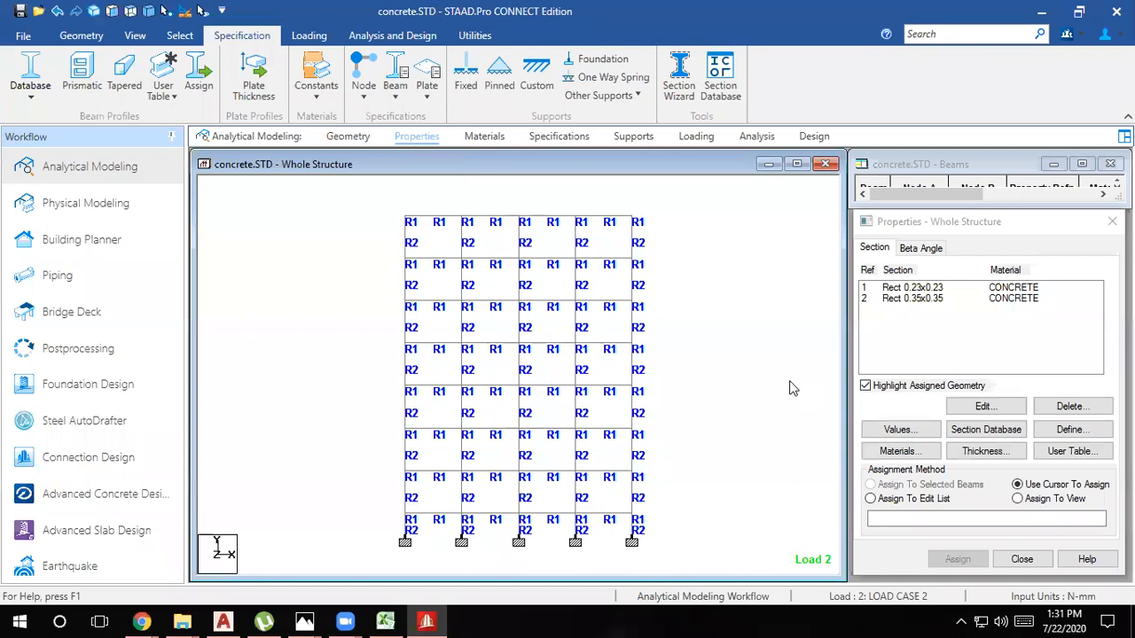
Define a rectangular concrete section with YD 400 mm and ZD 400 mm and add it to the section list
{"action": "left_click", "coordinate": [1044, 431]}
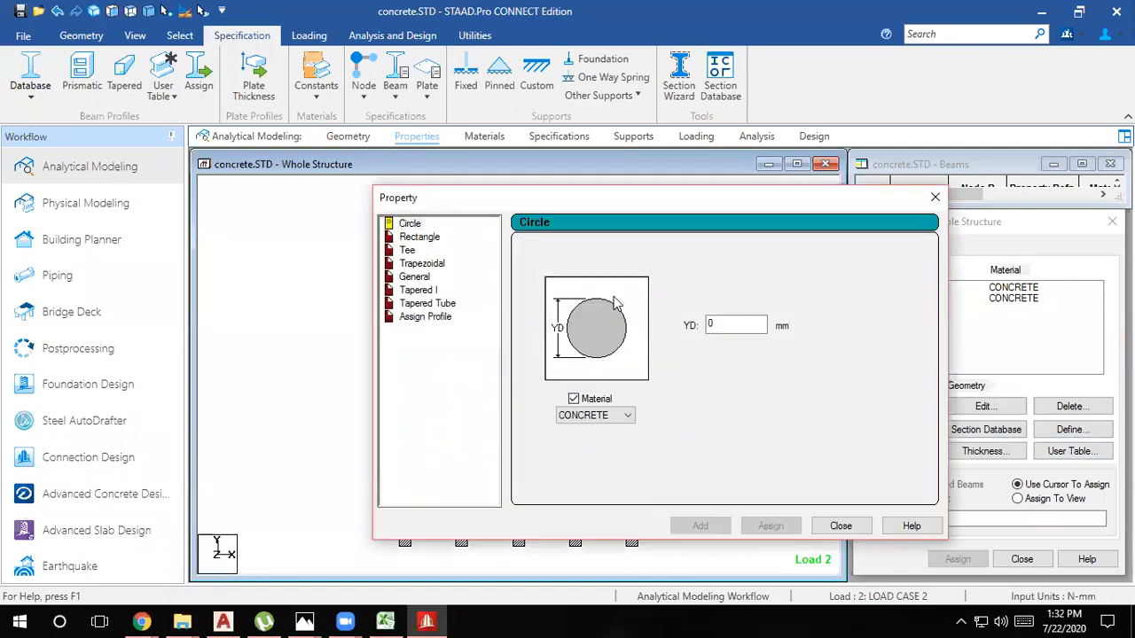
{"action": "left_click", "coordinate": [419, 237]}
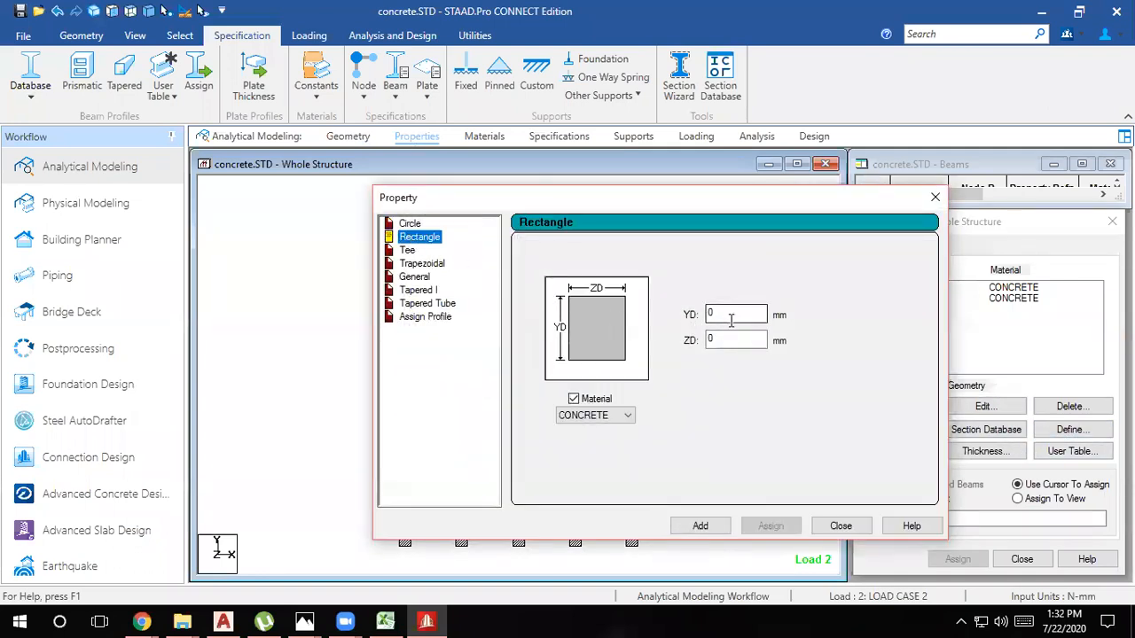
{"action": "double_click", "coordinate": [731, 321]}
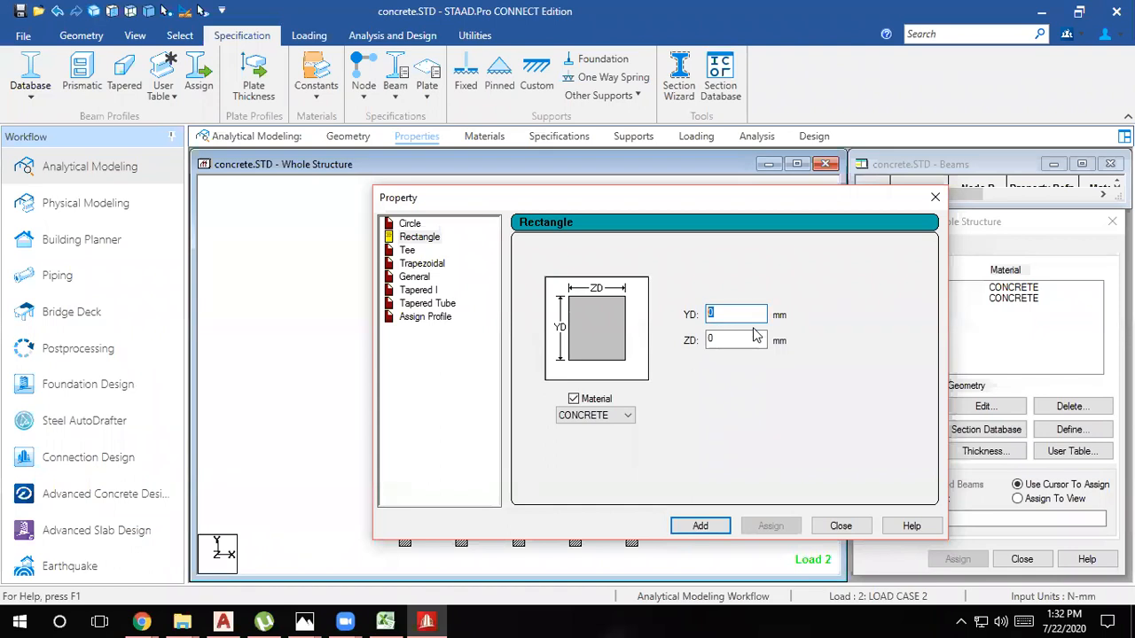
{"action": "type", "text": "4"}
{"action": "key", "text": "Tab"}
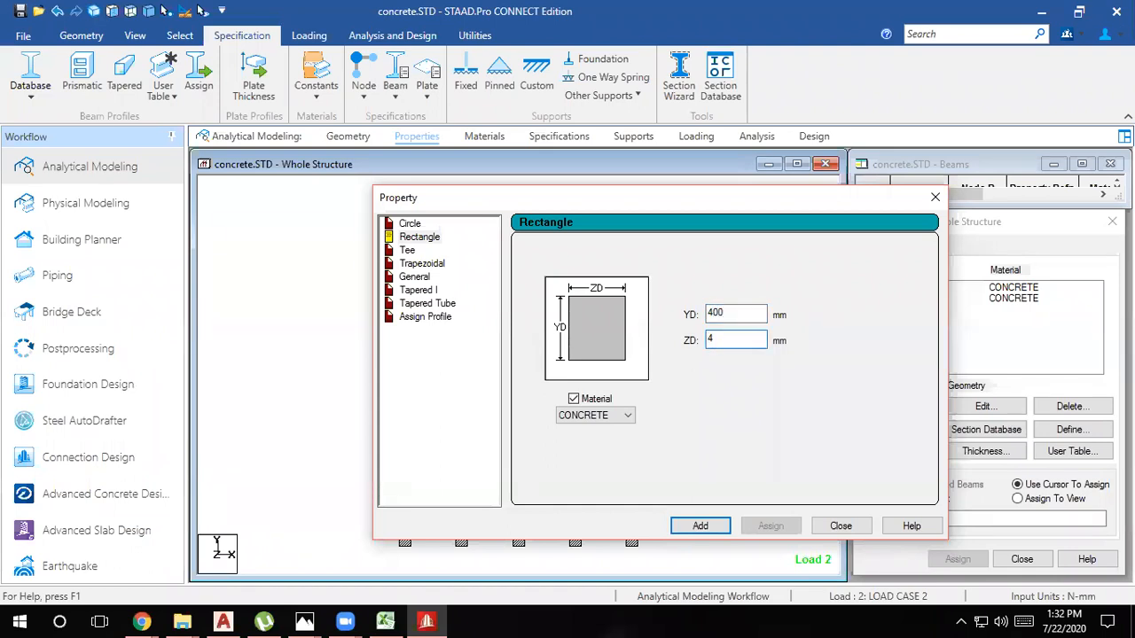
{"action": "left_click", "coordinate": [723, 529]}
{"action": "left_click", "coordinate": [840, 526]}
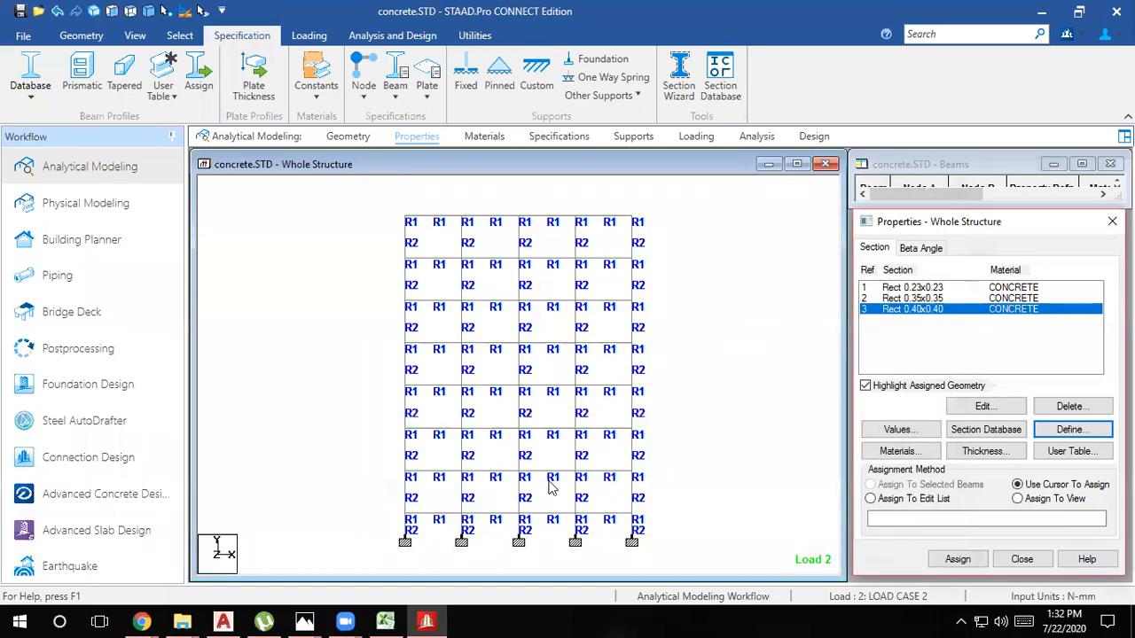
Assign the 0.40x0.40 rectangular section to all the lowest-storey columns standing on the supports, deleting the existing result files
{"action": "left_click_drag", "start_coordinate": [730, 506], "coordinate": [312, 439]}
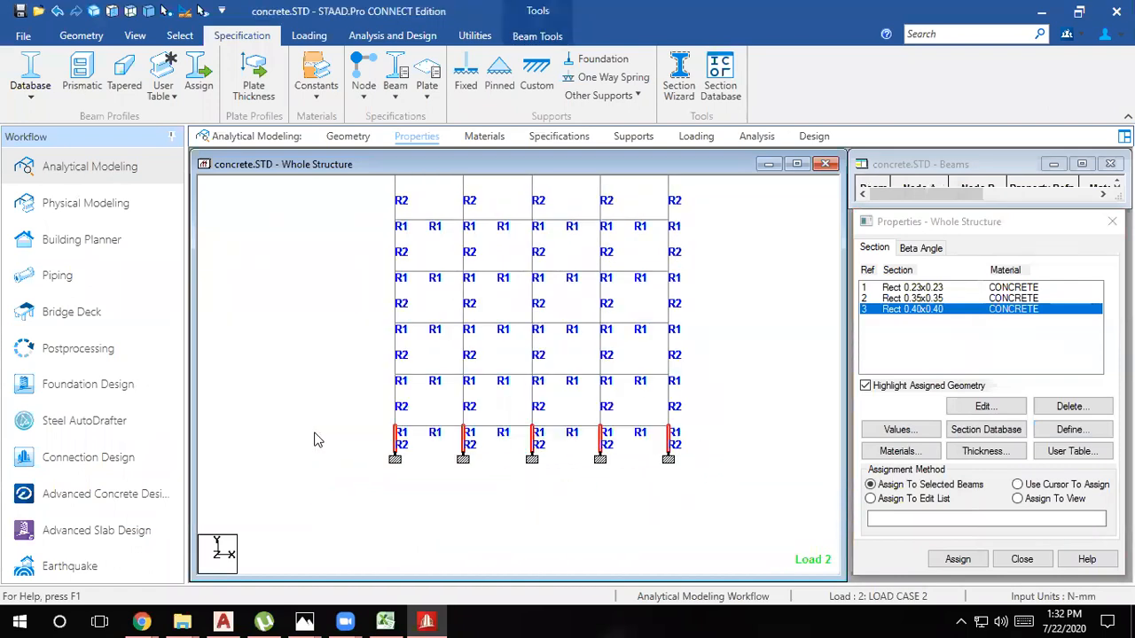
{"action": "left_click", "coordinate": [959, 560]}
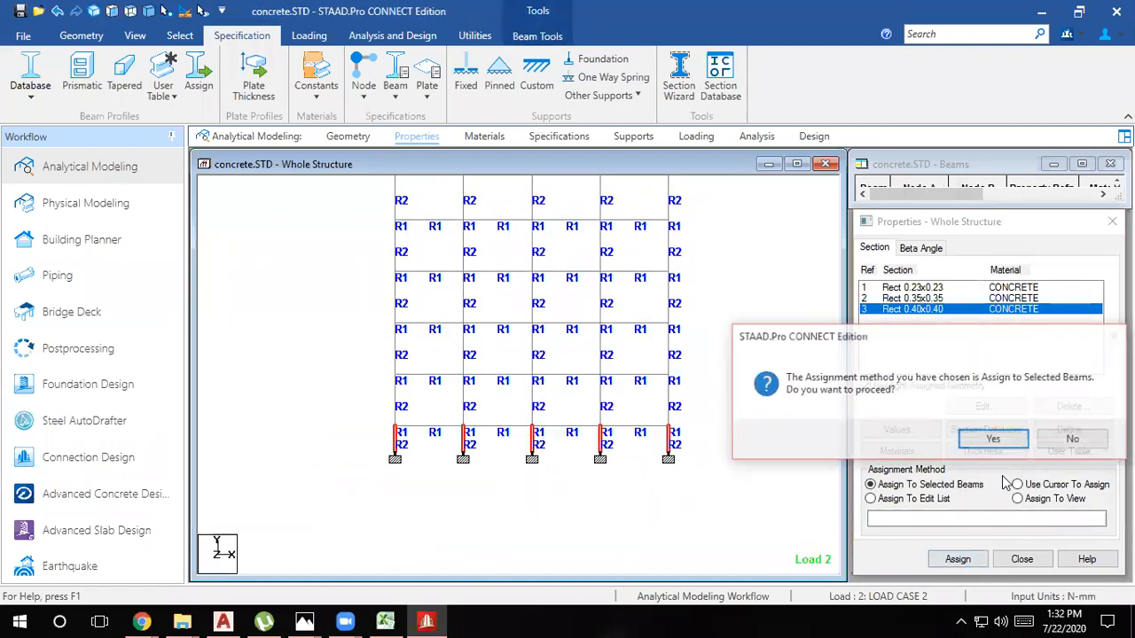
{"action": "left_click", "coordinate": [929, 435]}
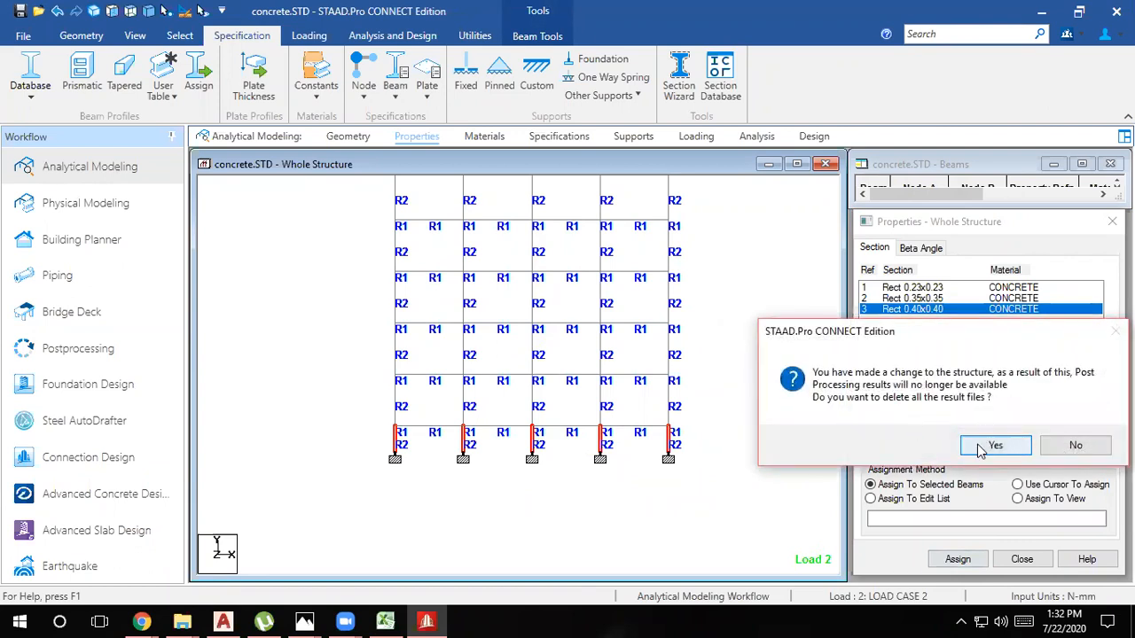
{"action": "left_click", "coordinate": [989, 446]}
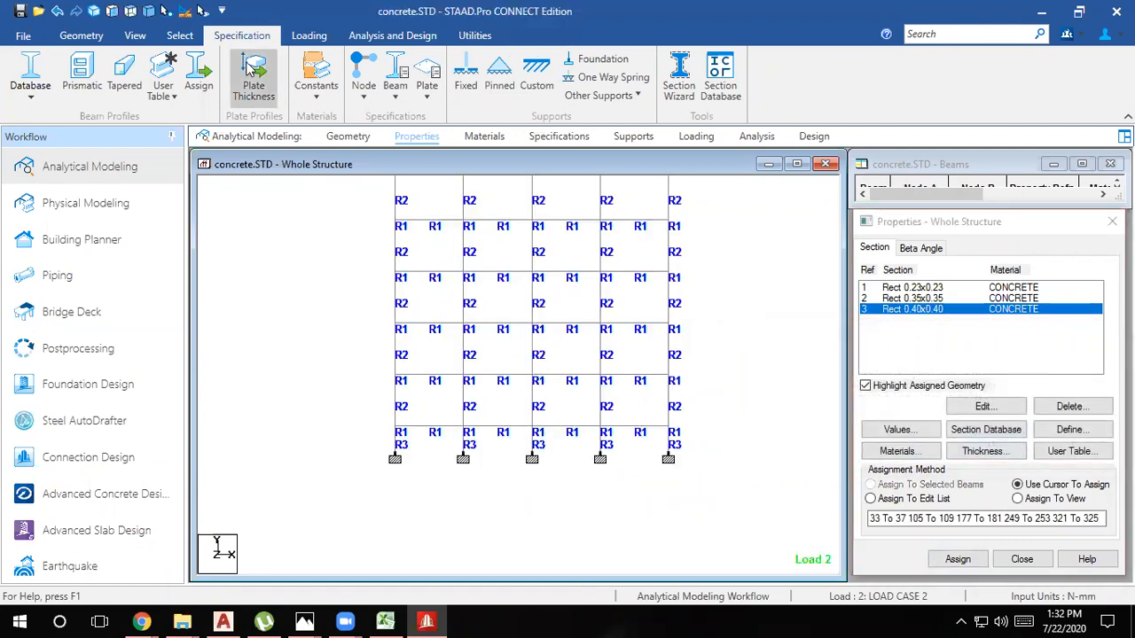
Save the modified structure, rerun the analysis and open its output file
{"action": "left_click", "coordinate": [396, 43]}
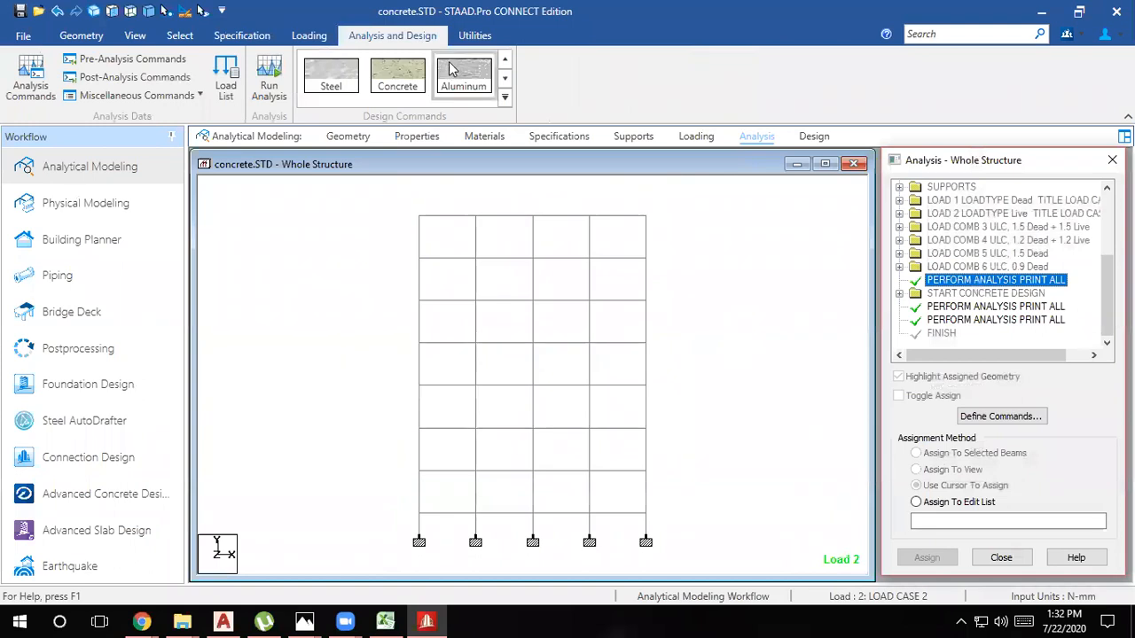
{"action": "left_click", "coordinate": [274, 81]}
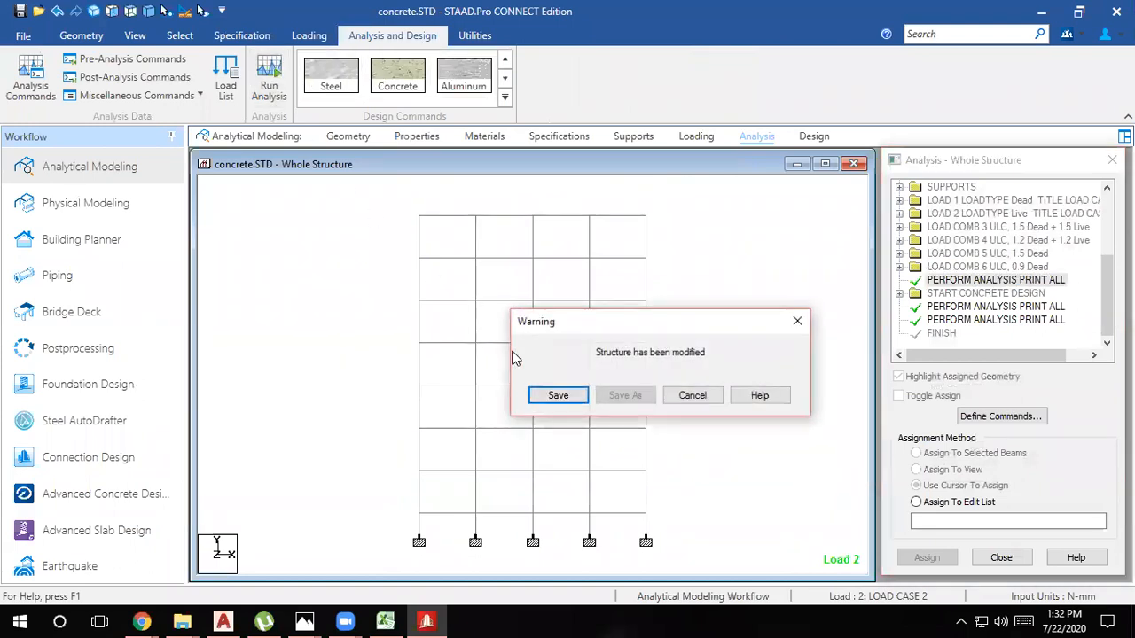
{"action": "left_click", "coordinate": [555, 395]}
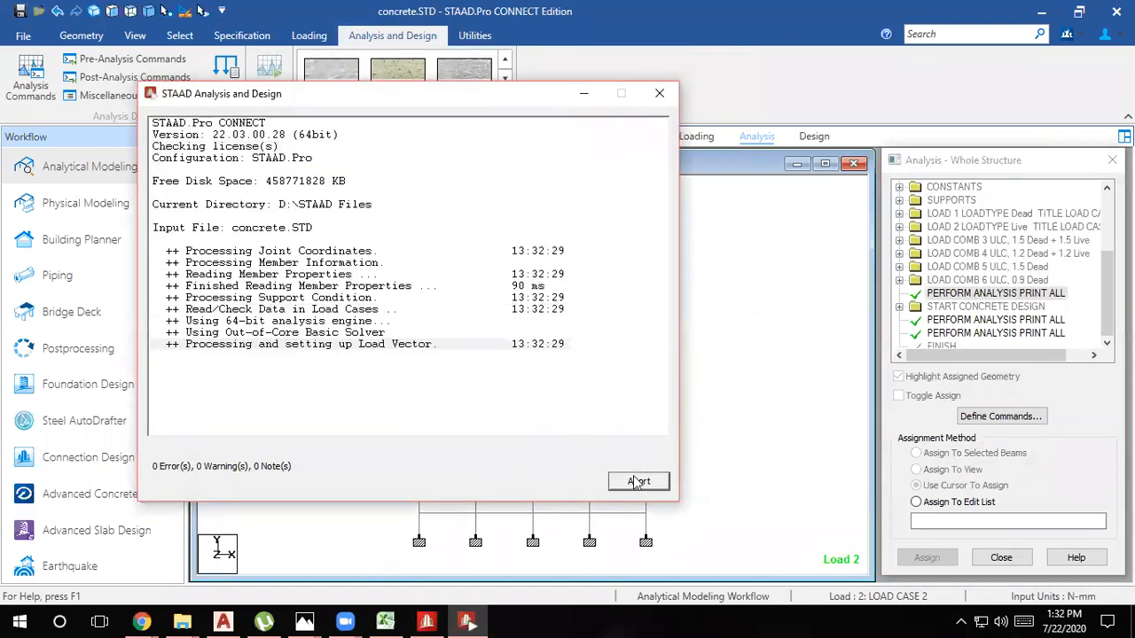
{"action": "left_click", "coordinate": [221, 450]}
{"action": "left_click", "coordinate": [640, 484]}
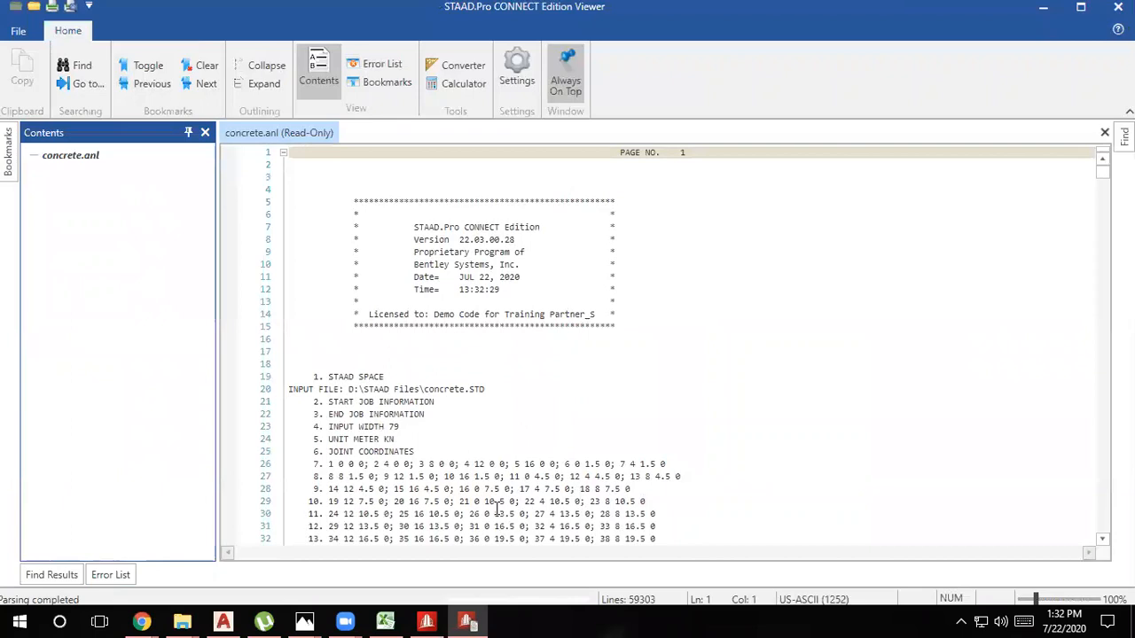
Go to the first reinforcement warning, check column 111's number and cross section in the design results, and minimize the output viewer
{"action": "double_click", "coordinate": [481, 524]}
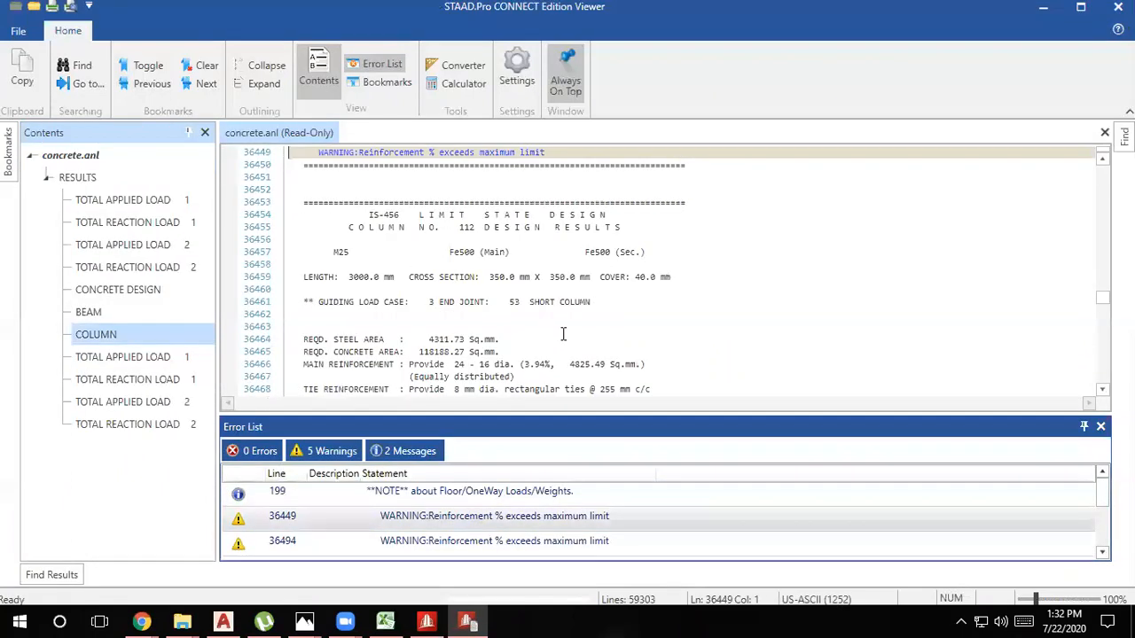
{"action": "scroll", "coordinate": [563, 334], "scroll_direction": "up", "scroll_amount": 3}
{"action": "scroll", "coordinate": [563, 333], "scroll_direction": "up", "scroll_amount": 1}
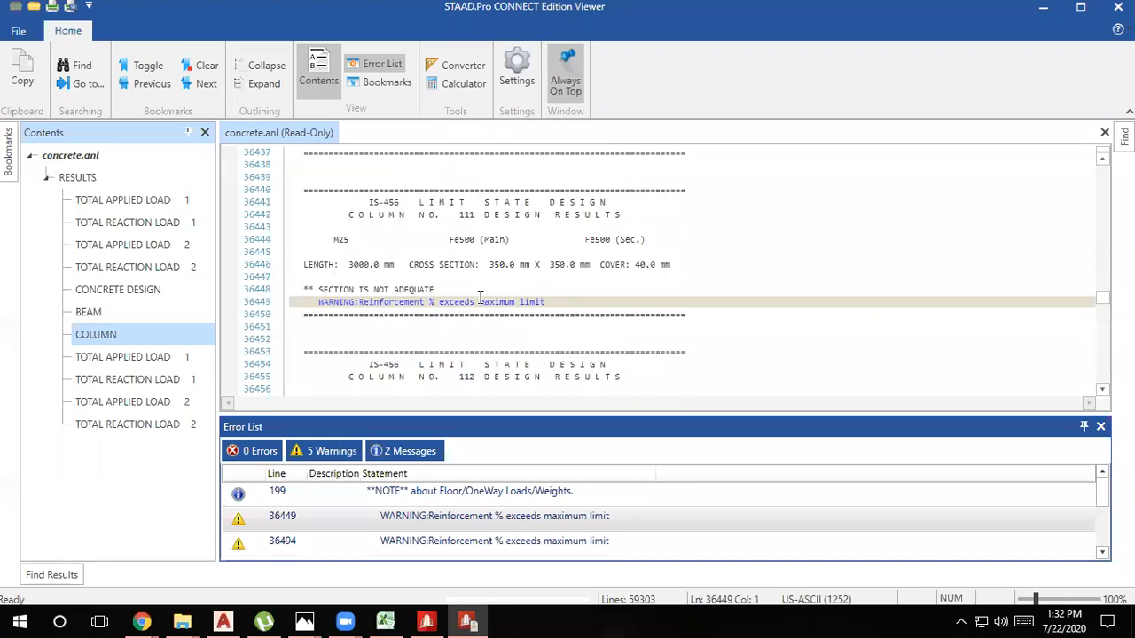
{"action": "left_click_drag", "start_coordinate": [453, 217], "coordinate": [537, 264]}
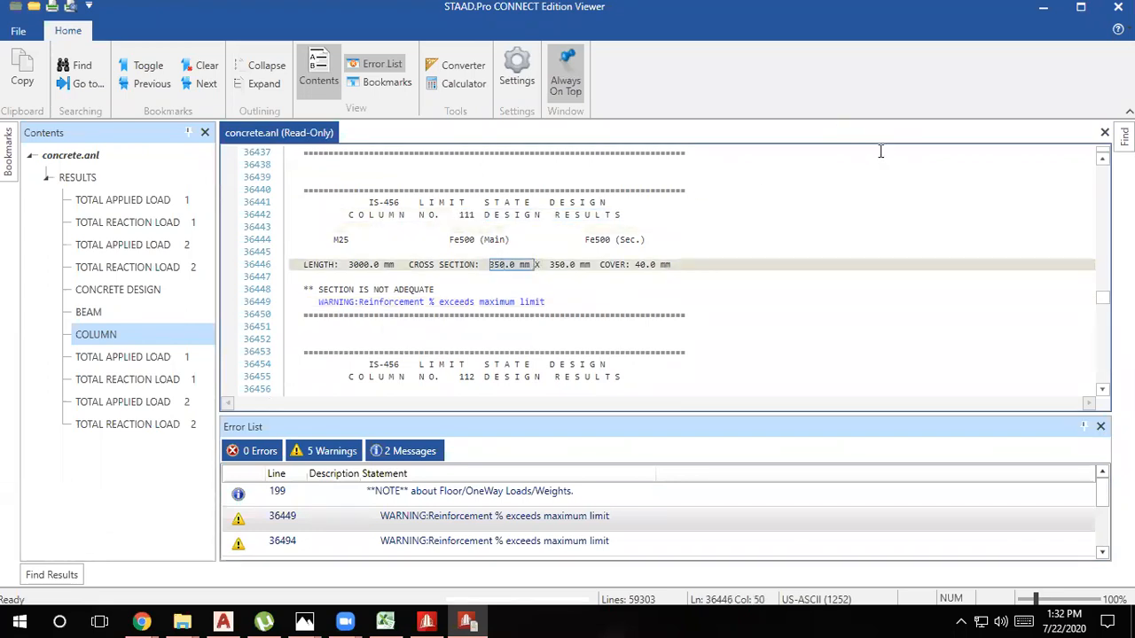
{"action": "left_click", "coordinate": [1042, 6]}
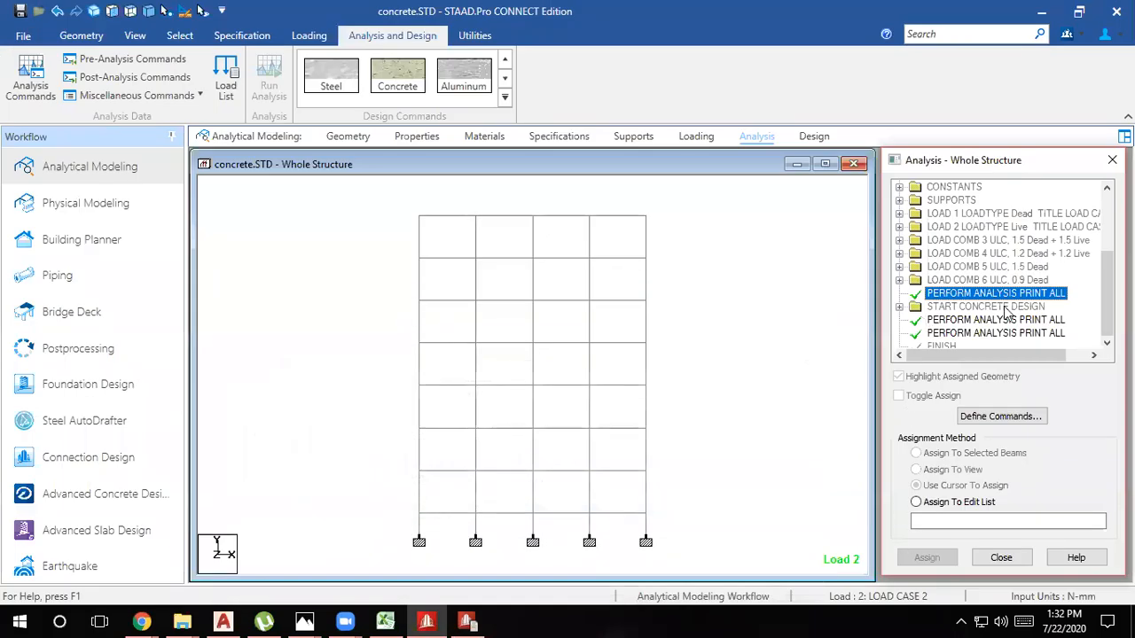
{"action": "left_click", "coordinate": [819, 338]}
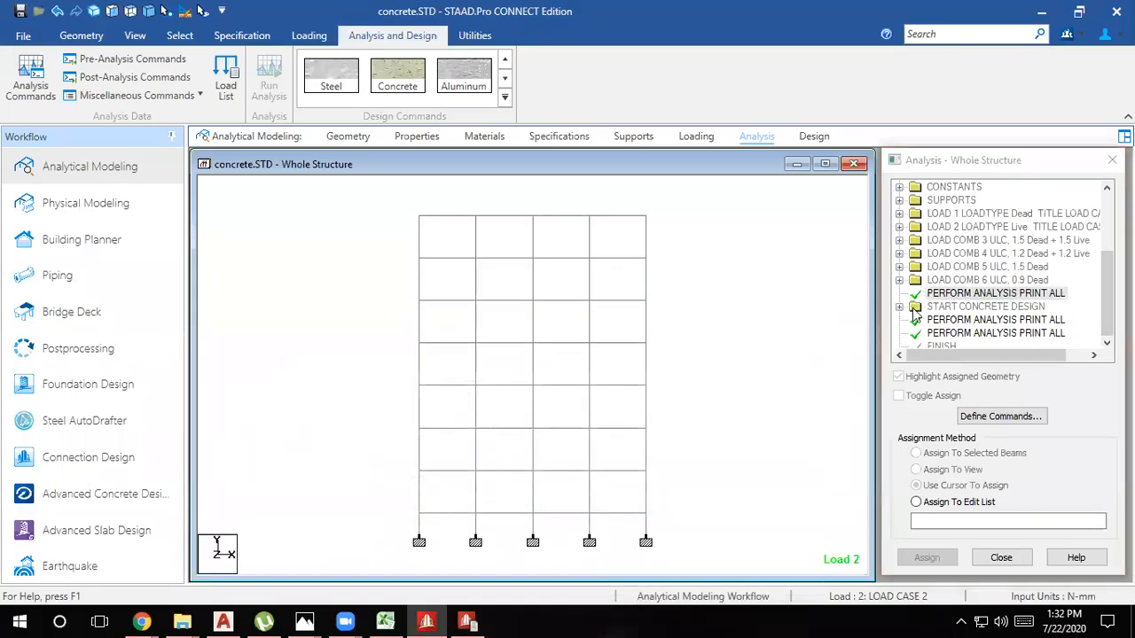
{"action": "left_click", "coordinate": [1107, 311]}
{"action": "mouse_move", "coordinate": [1107, 310]}
{"action": "left_mouse_down"}
{"action": "mouse_move", "coordinate": [1108, 288]}
{"action": "mouse_move", "coordinate": [1108, 326]}
{"action": "left_mouse_up"}
{"action": "left_click", "coordinate": [715, 338]}
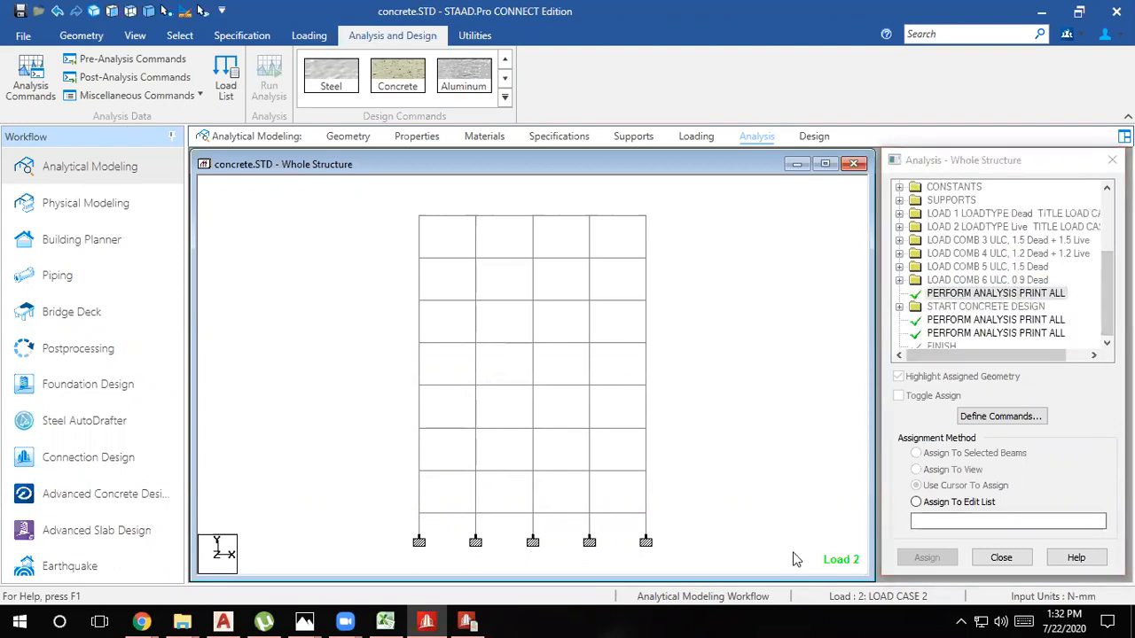
{"action": "mouse_move", "coordinate": [703, 498]}
{"action": "middle_mouse_down"}
{"action": "mouse_move", "coordinate": [694, 463]}
{"action": "mouse_move", "coordinate": [710, 472]}
{"action": "mouse_move", "coordinate": [702, 498]}
{"action": "middle_mouse_up"}
{"action": "scroll", "coordinate": [703, 499], "scroll_direction": "down", "scroll_amount": 1}
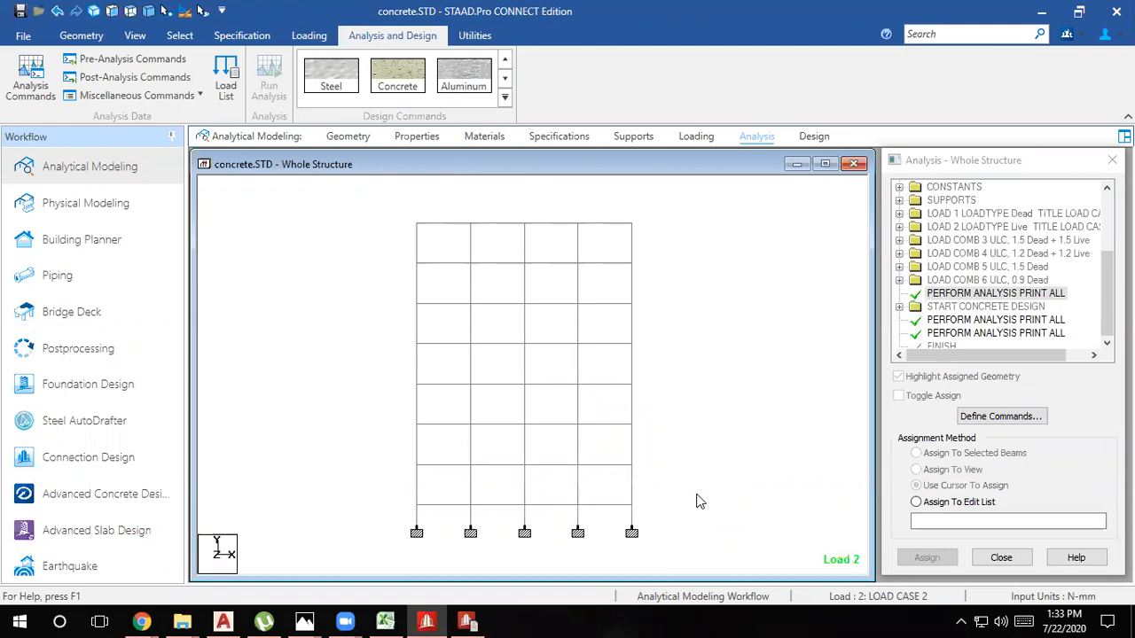
{"action": "scroll", "coordinate": [700, 461], "scroll_direction": "up", "scroll_amount": 2}
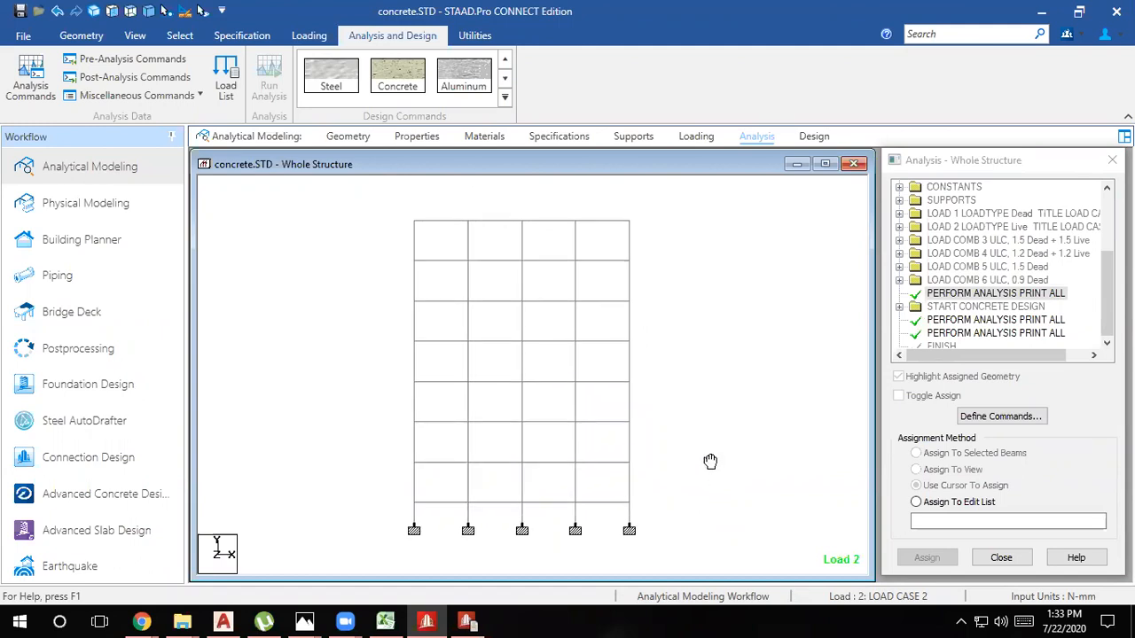
Expand the concrete design command group and review its IS456 design parameters
{"action": "left_click", "coordinate": [900, 307]}
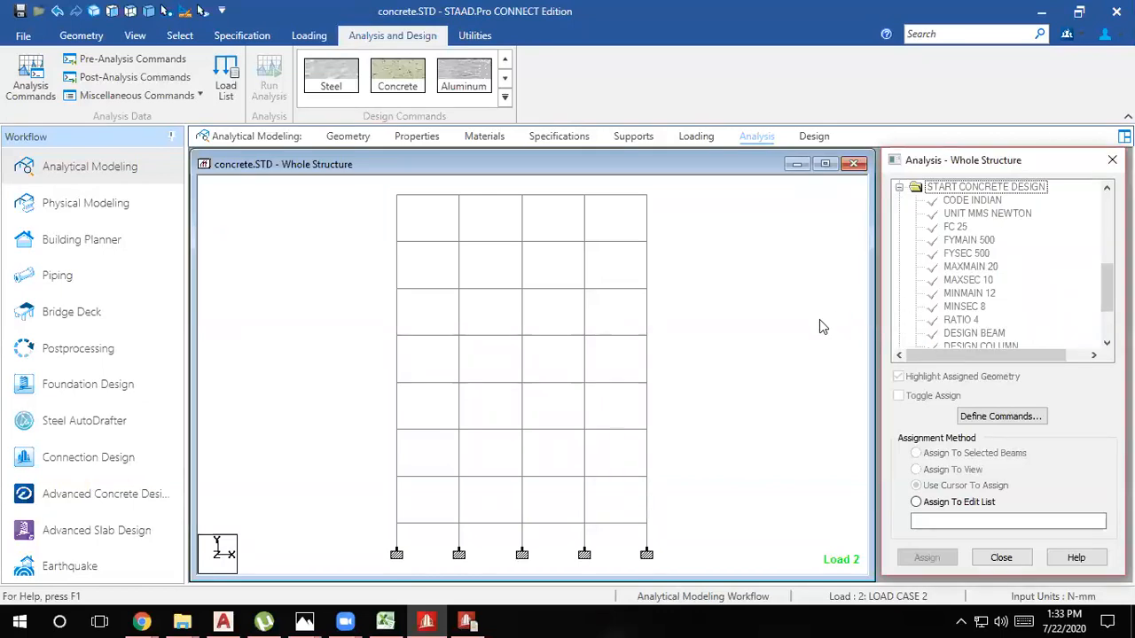
{"action": "left_click", "coordinate": [899, 187]}
{"action": "left_click", "coordinate": [772, 363]}
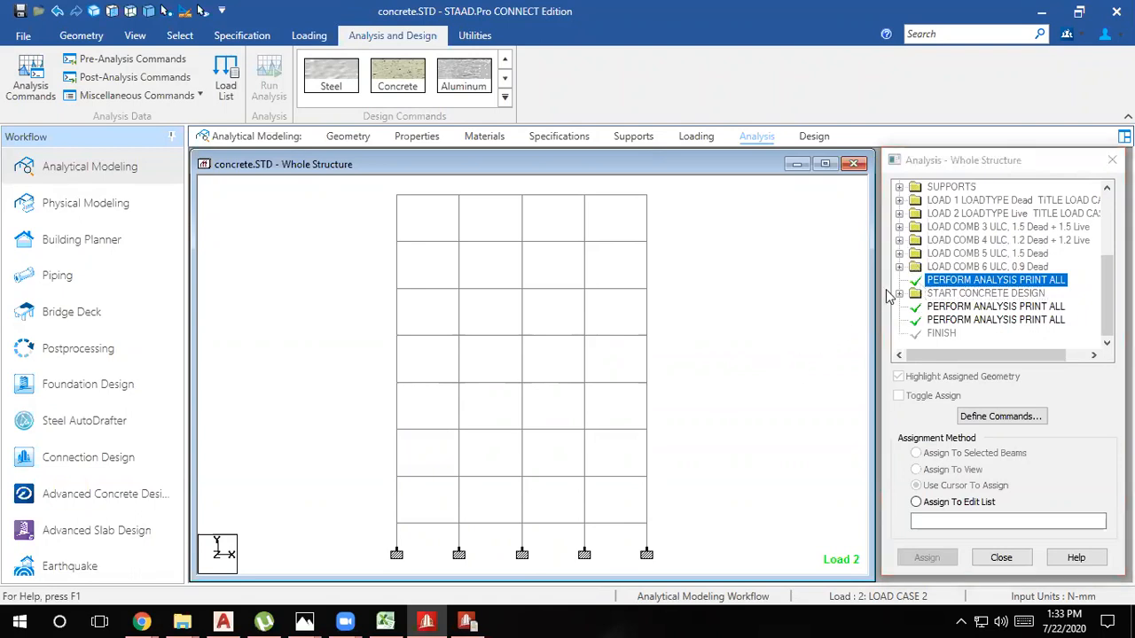
{"action": "left_click", "coordinate": [905, 304]}
{"action": "left_click", "coordinate": [900, 294]}
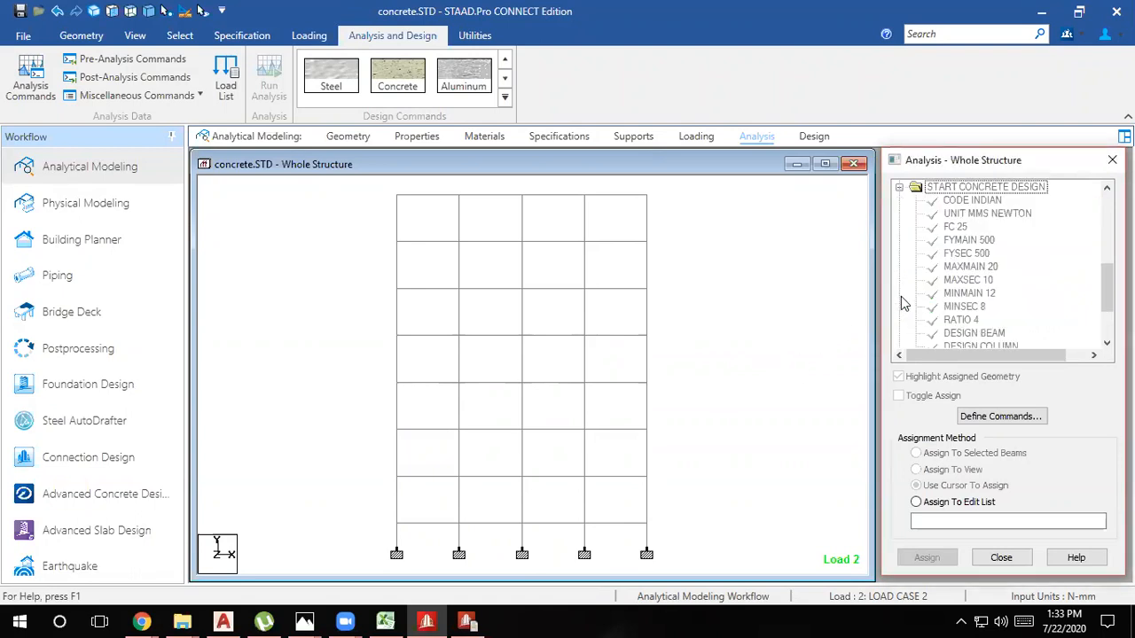
{"action": "left_click", "coordinate": [755, 284]}
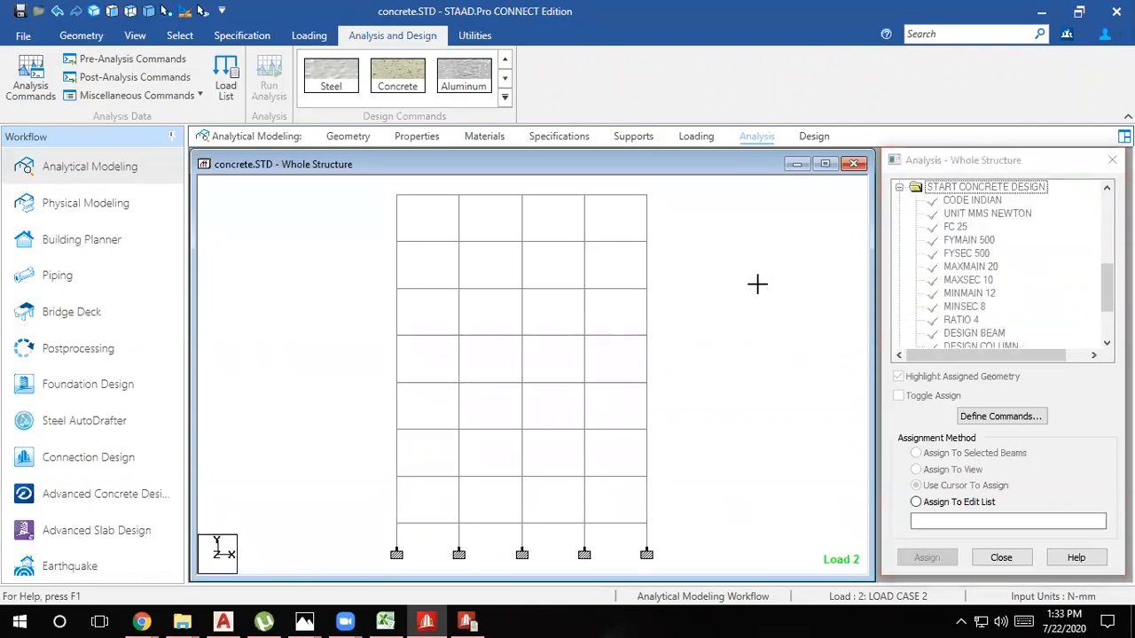
Close the analysis output file, find member 111 in the beams table, select it to locate the column, and clear the selection
{"action": "left_click", "coordinate": [470, 620]}
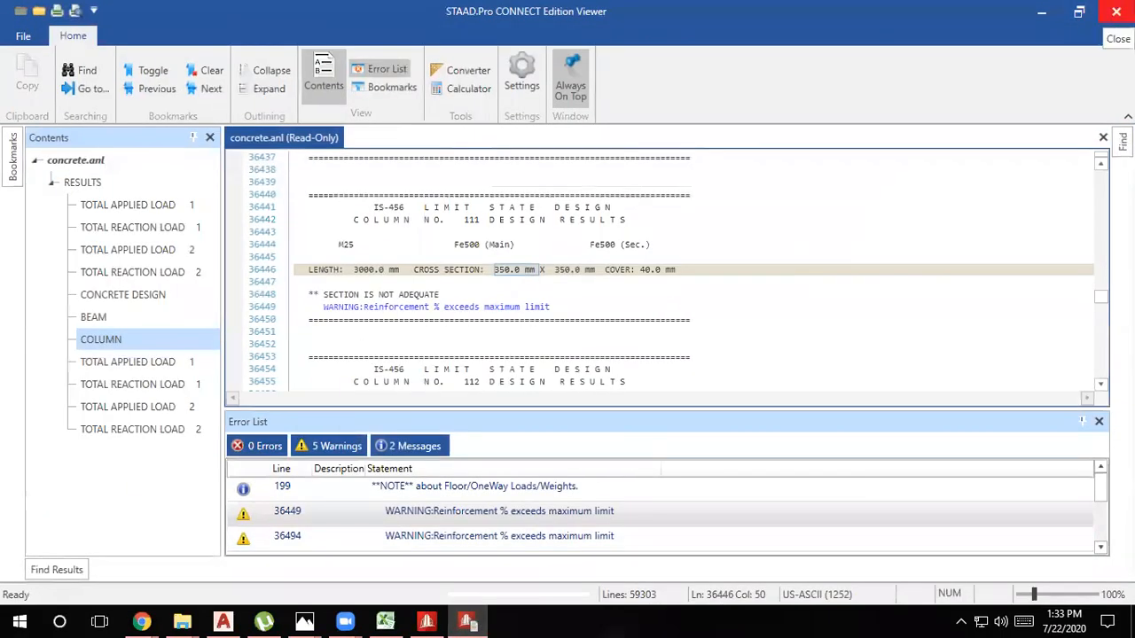
{"action": "left_click", "coordinate": [1116, 11]}
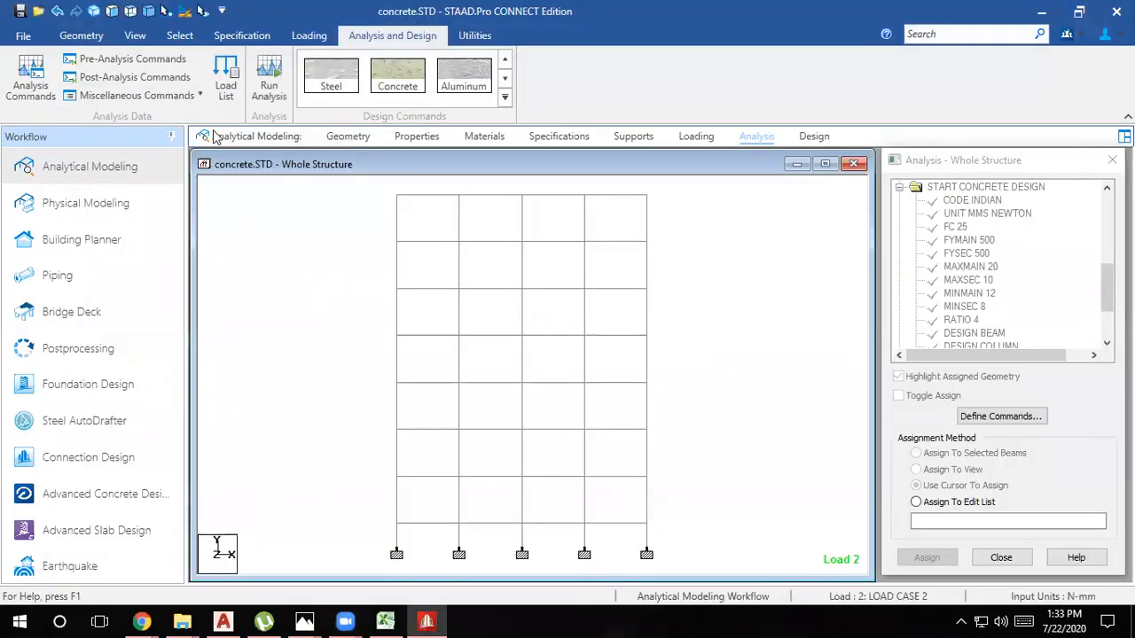
{"action": "left_click", "coordinate": [347, 136]}
{"action": "left_click", "coordinate": [928, 515]}
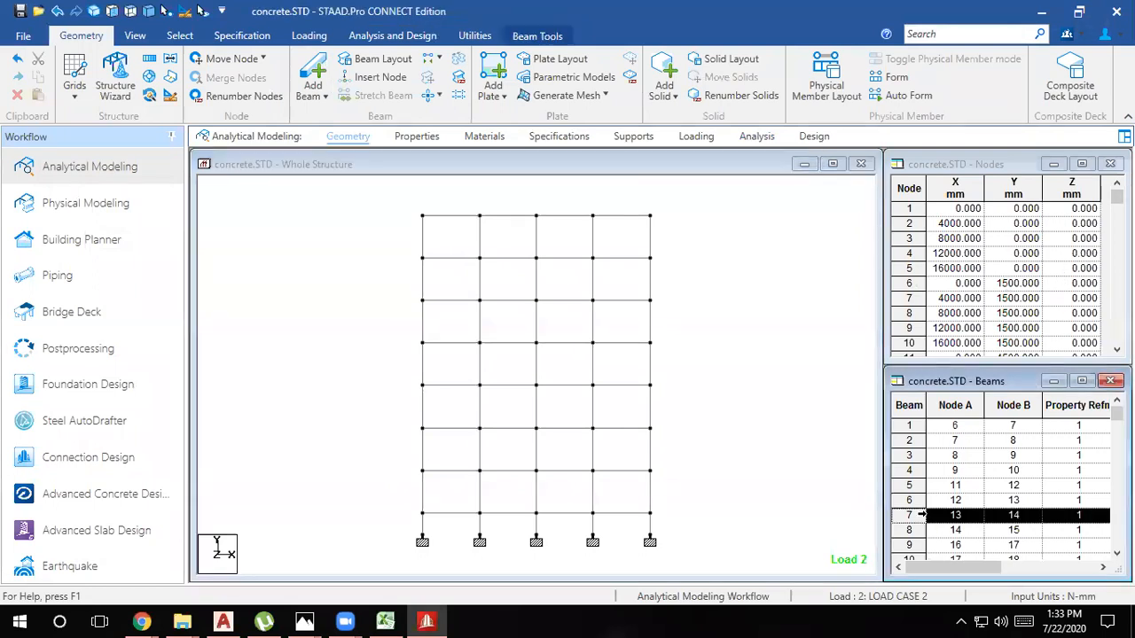
{"action": "left_click_drag", "start_coordinate": [1117, 413], "coordinate": [1118, 439]}
{"action": "scroll", "coordinate": [1084, 454], "scroll_direction": "up", "scroll_amount": 3}
{"action": "scroll", "coordinate": [931, 471], "scroll_direction": "up", "scroll_amount": 2}
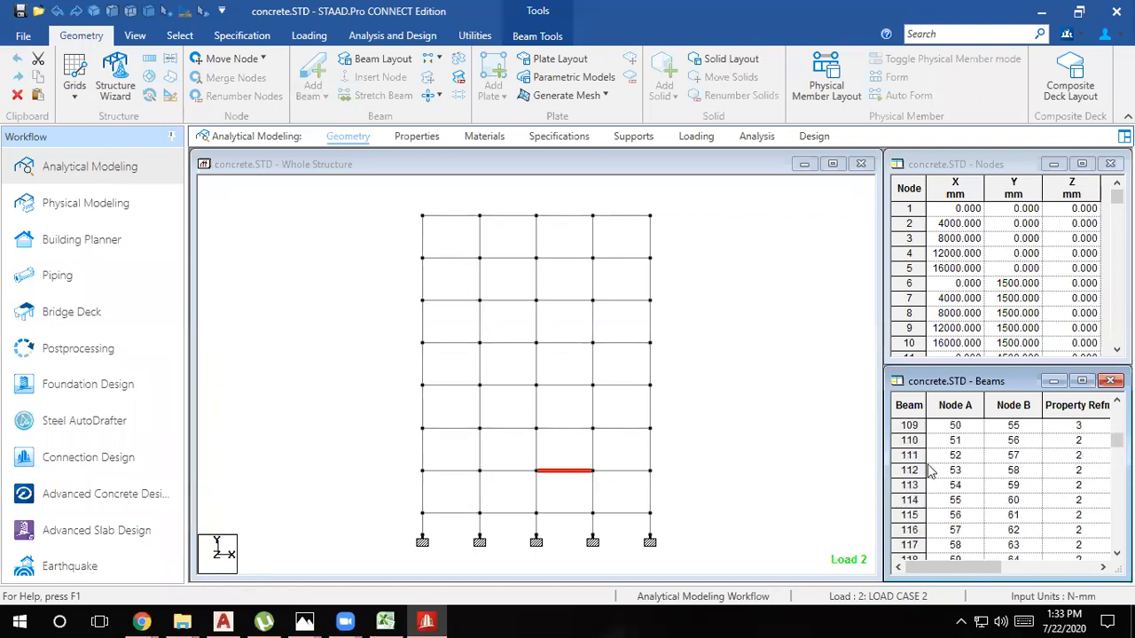
{"action": "left_click", "coordinate": [919, 456]}
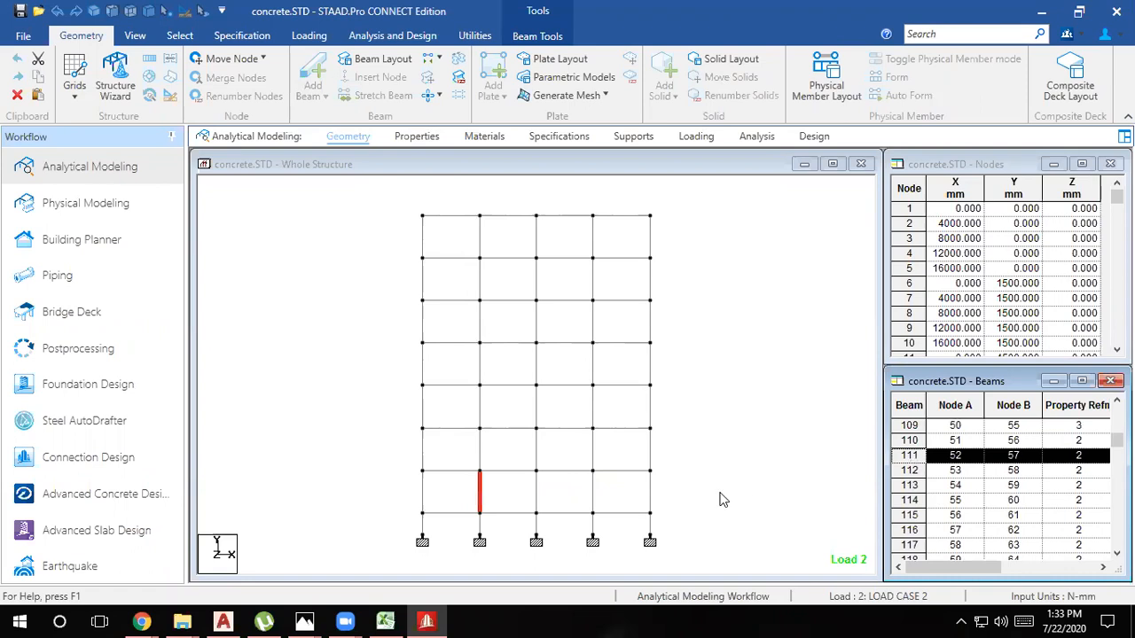
{"action": "left_click", "coordinate": [648, 508]}
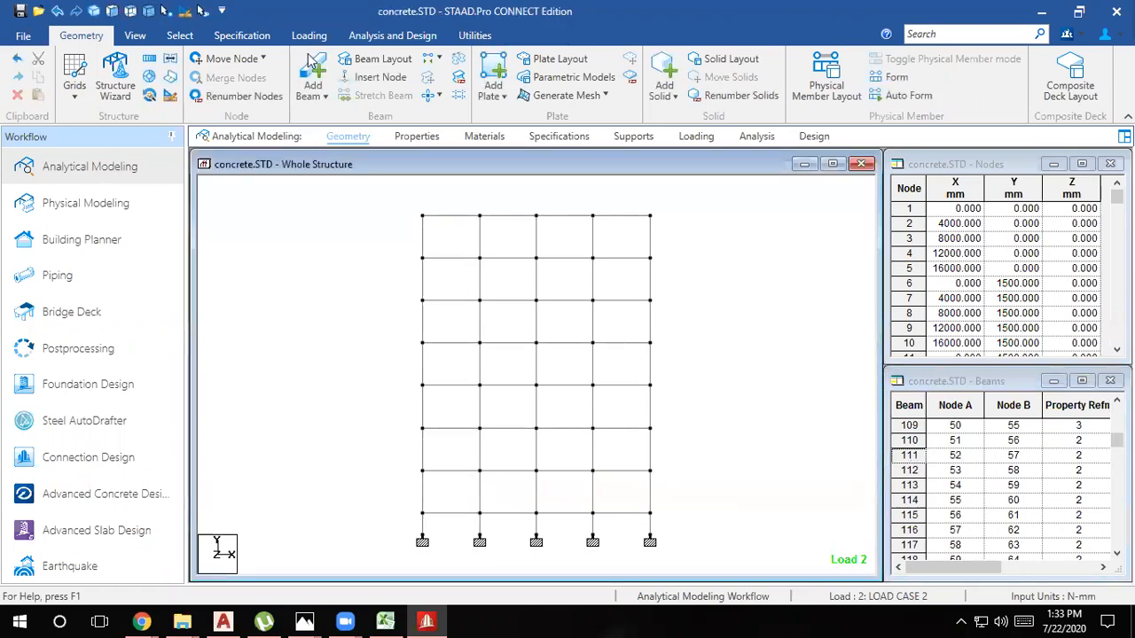
Show the frame in isometric view and select member 111 in the beams table to locate that column
{"action": "left_click", "coordinate": [149, 11]}
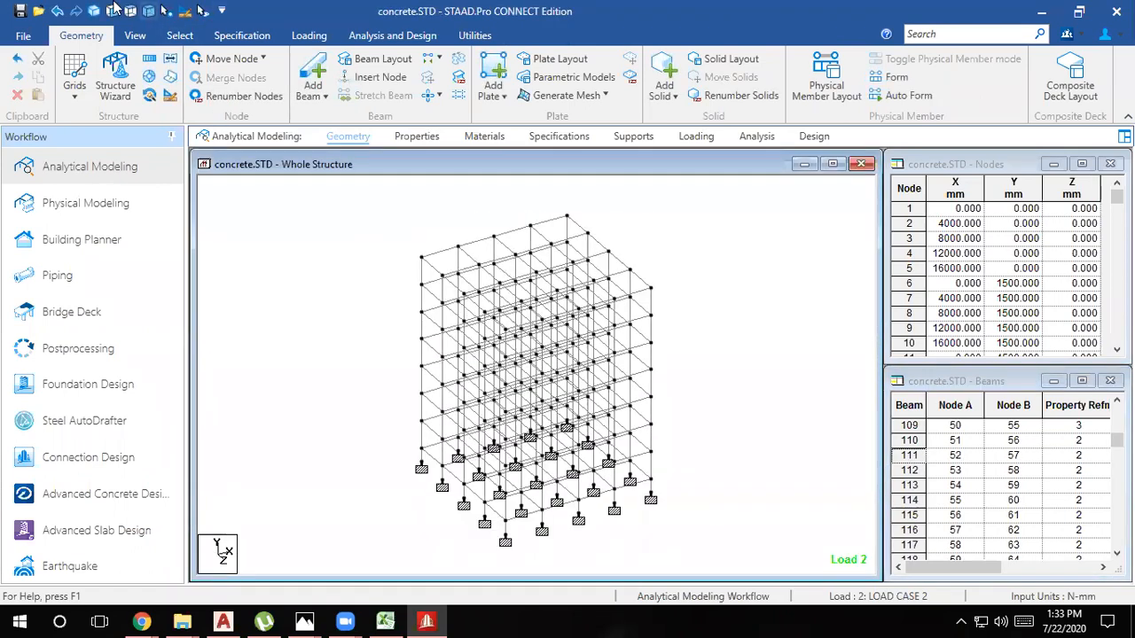
{"action": "scroll", "coordinate": [350, 454], "scroll_direction": "up", "scroll_amount": 2}
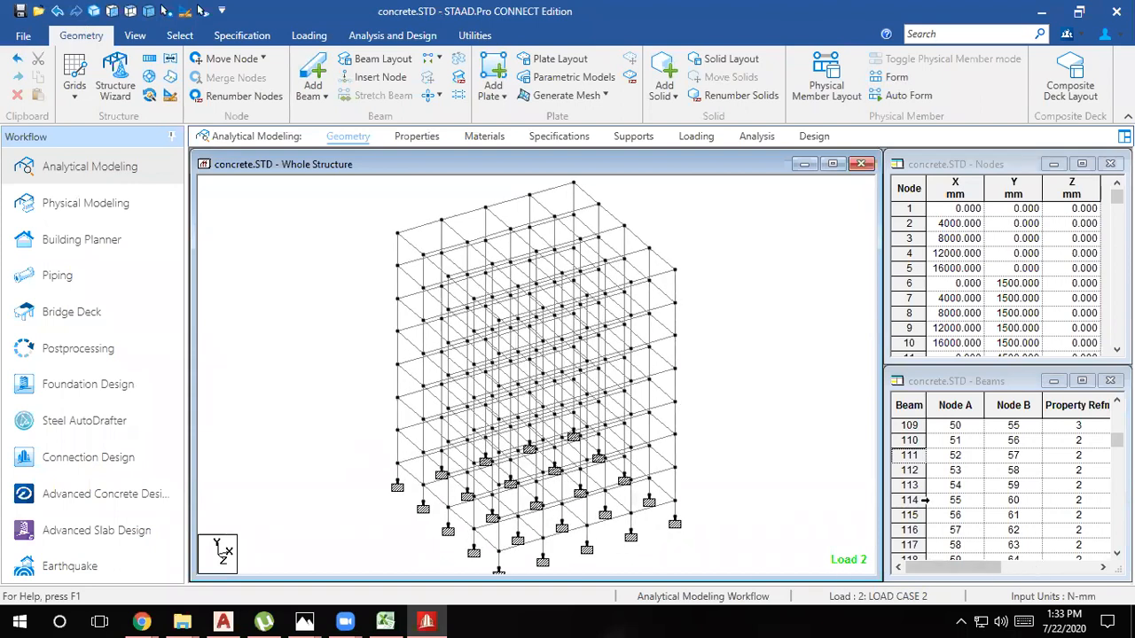
{"action": "left_click", "coordinate": [905, 455]}
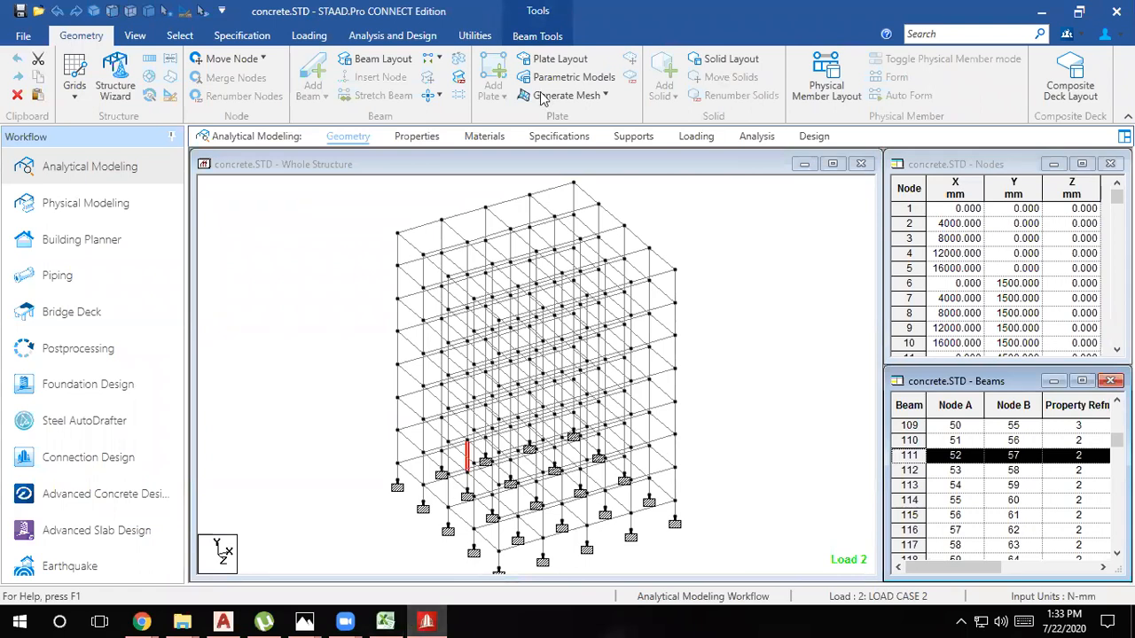
Reopen the analysis output file and look through its list of warnings
{"action": "left_click", "coordinate": [475, 39]}
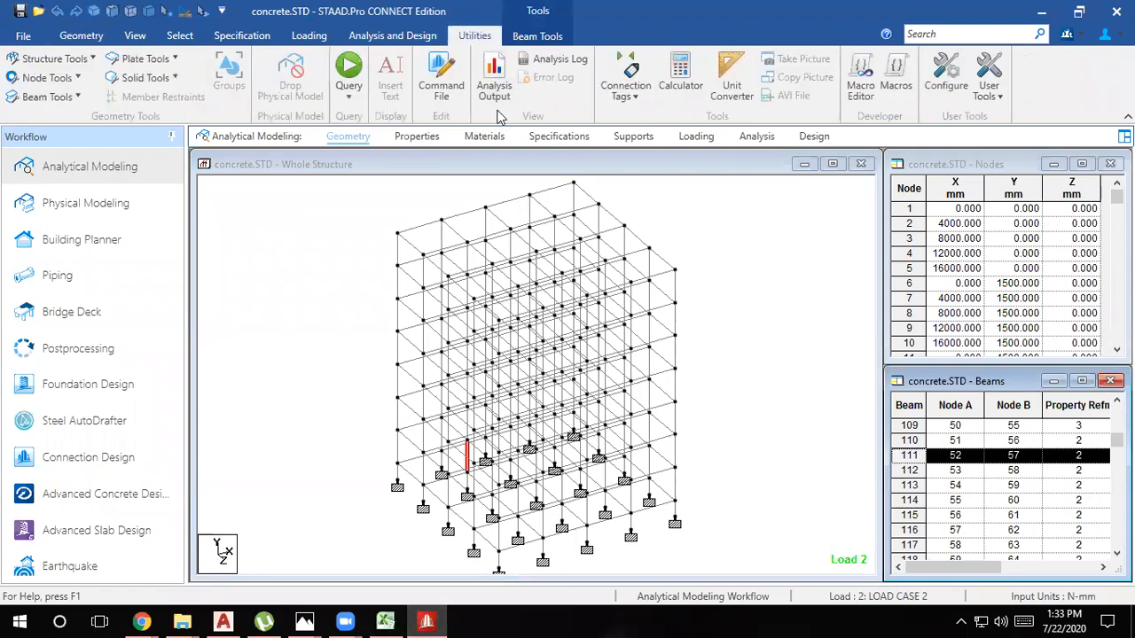
{"action": "left_click", "coordinate": [448, 92]}
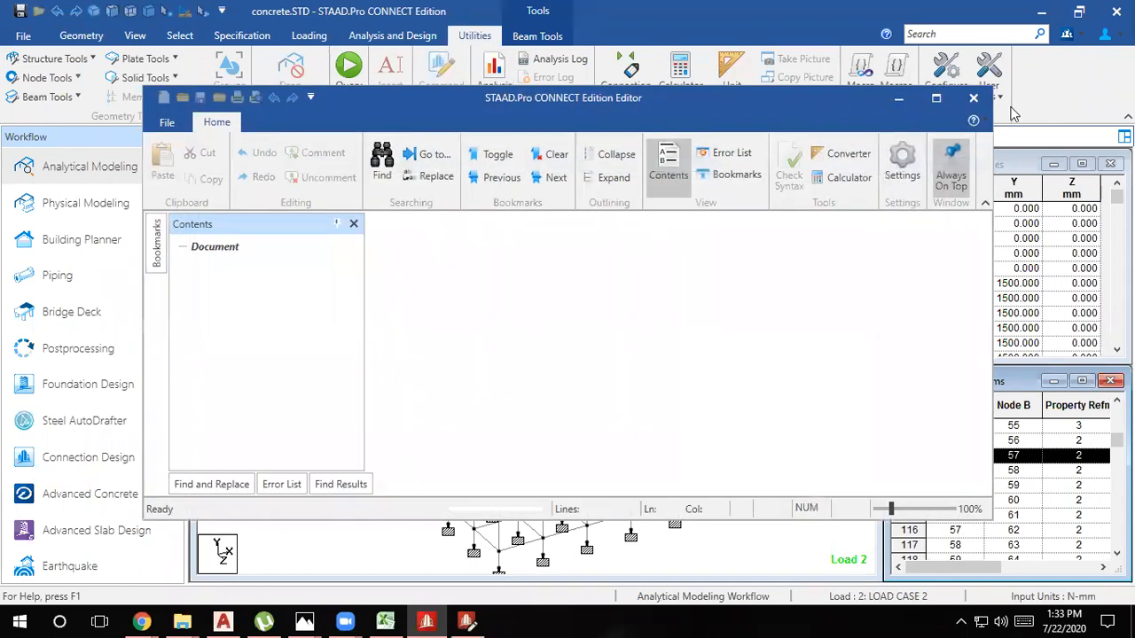
{"action": "left_click", "coordinate": [973, 98]}
{"action": "left_click", "coordinate": [495, 71]}
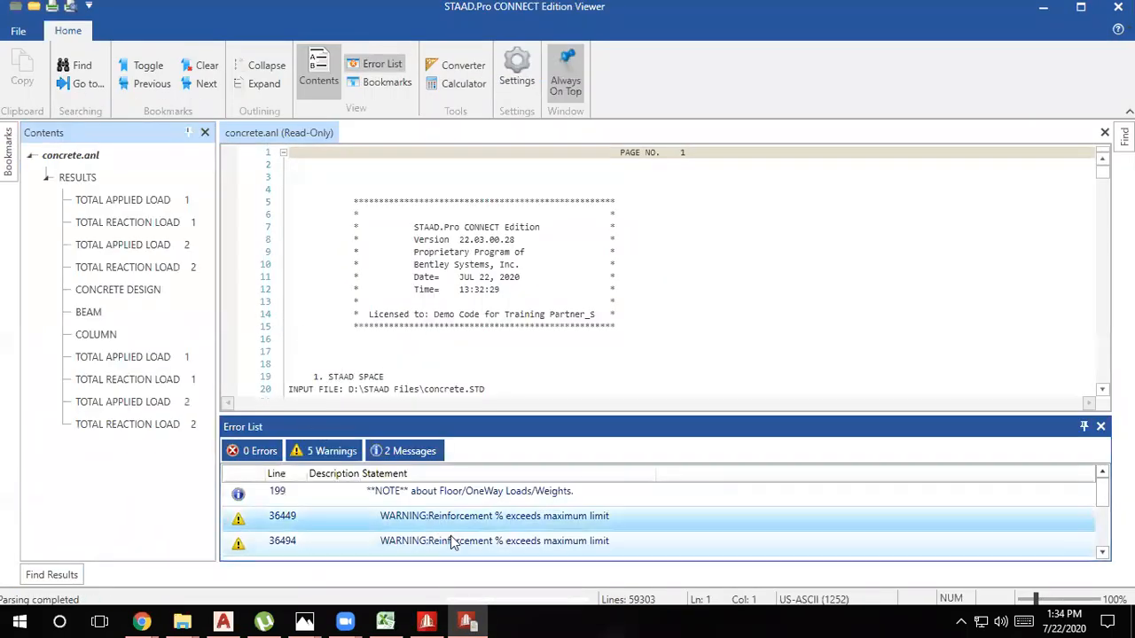
{"action": "scroll", "coordinate": [450, 536], "scroll_direction": "down", "scroll_amount": 2}
{"action": "scroll", "coordinate": [470, 539], "scroll_direction": "up", "scroll_amount": 2}
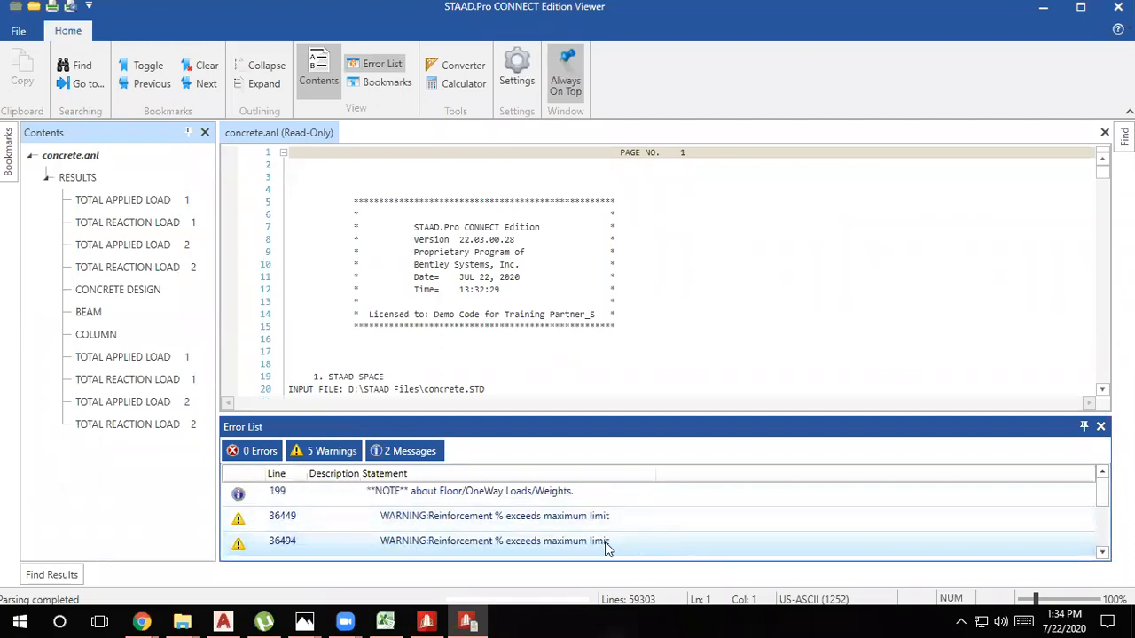
Go to the reinforcement warnings at lines 38964 and 38919 and check which column the latter concerns
{"action": "left_click", "coordinate": [1100, 553]}
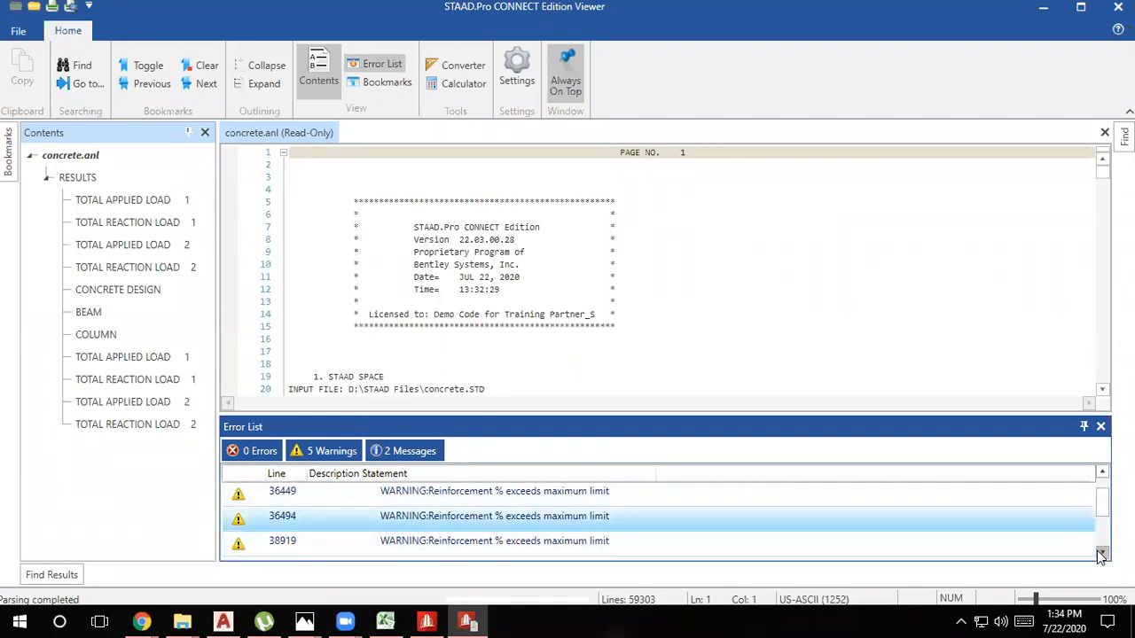
{"action": "left_click", "coordinate": [1100, 553]}
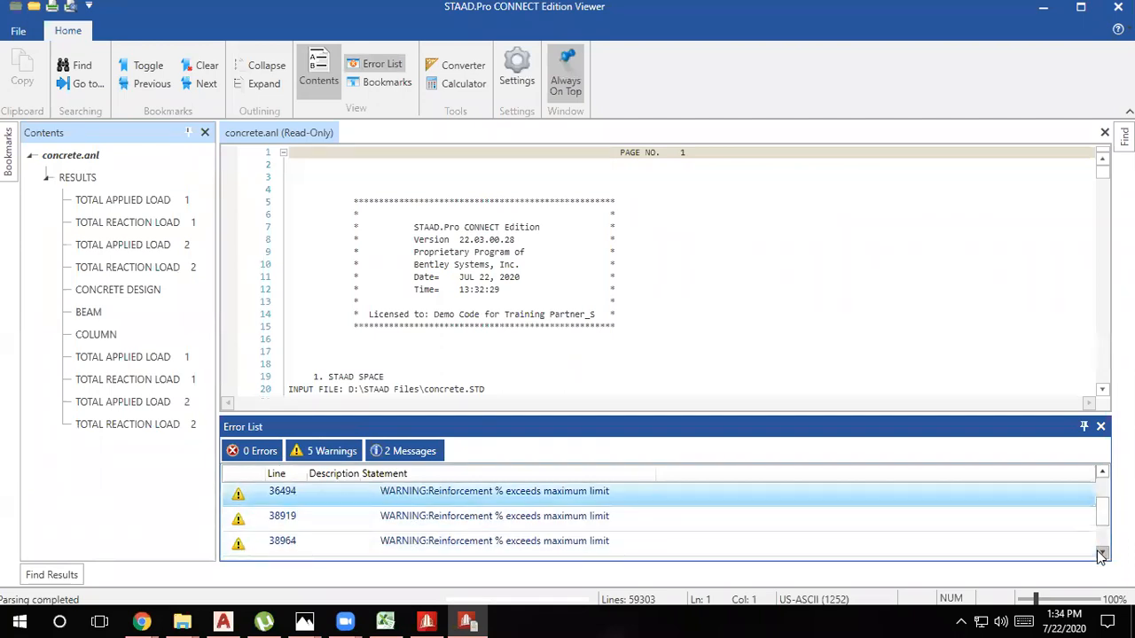
{"action": "double_click", "coordinate": [572, 546]}
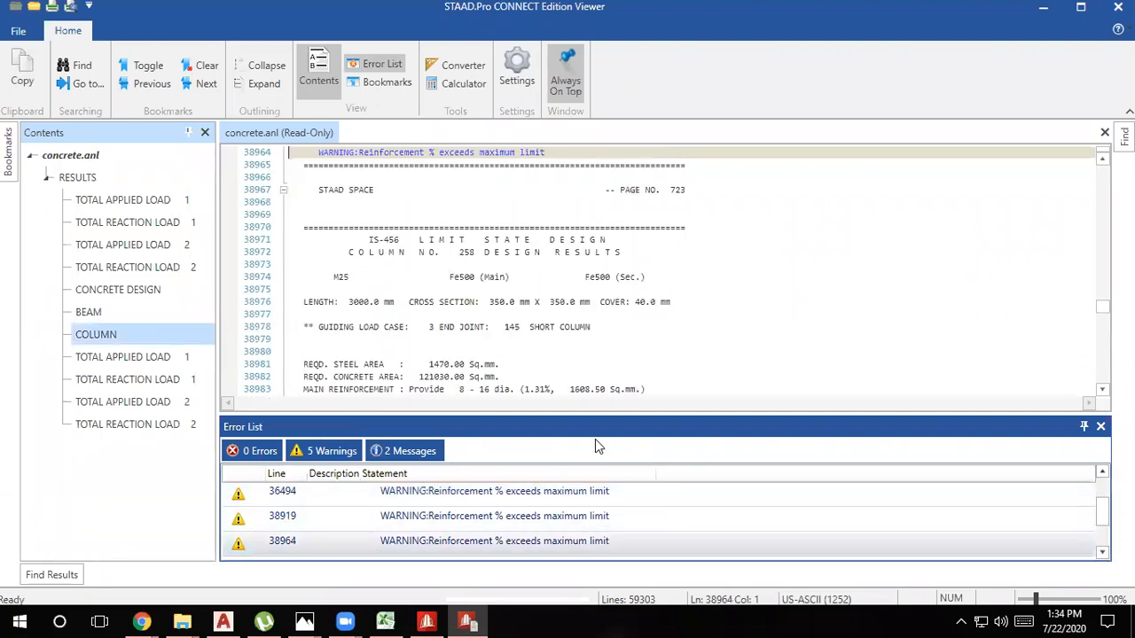
{"action": "double_click", "coordinate": [467, 252]}
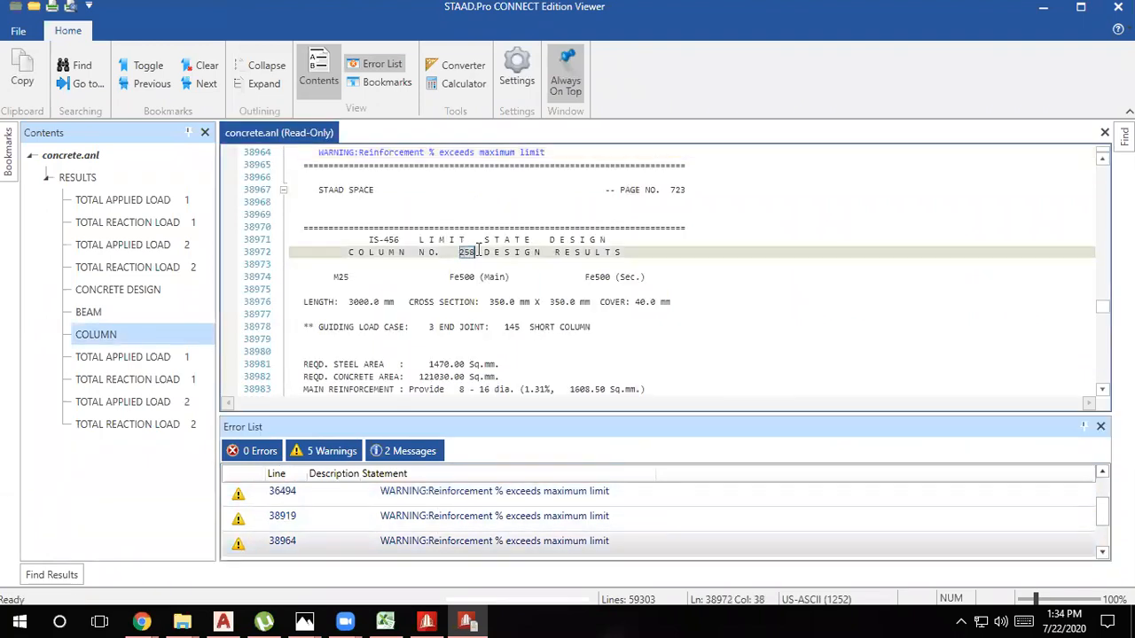
{"action": "double_click", "coordinate": [494, 525]}
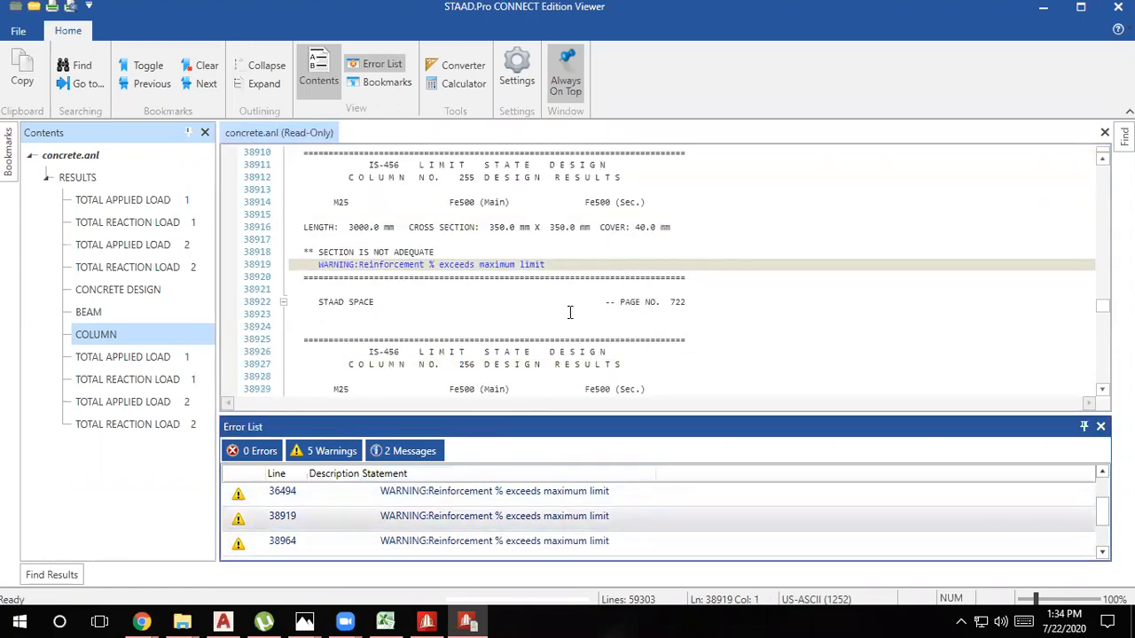
{"action": "scroll", "coordinate": [570, 312], "scroll_direction": "up", "scroll_amount": 1}
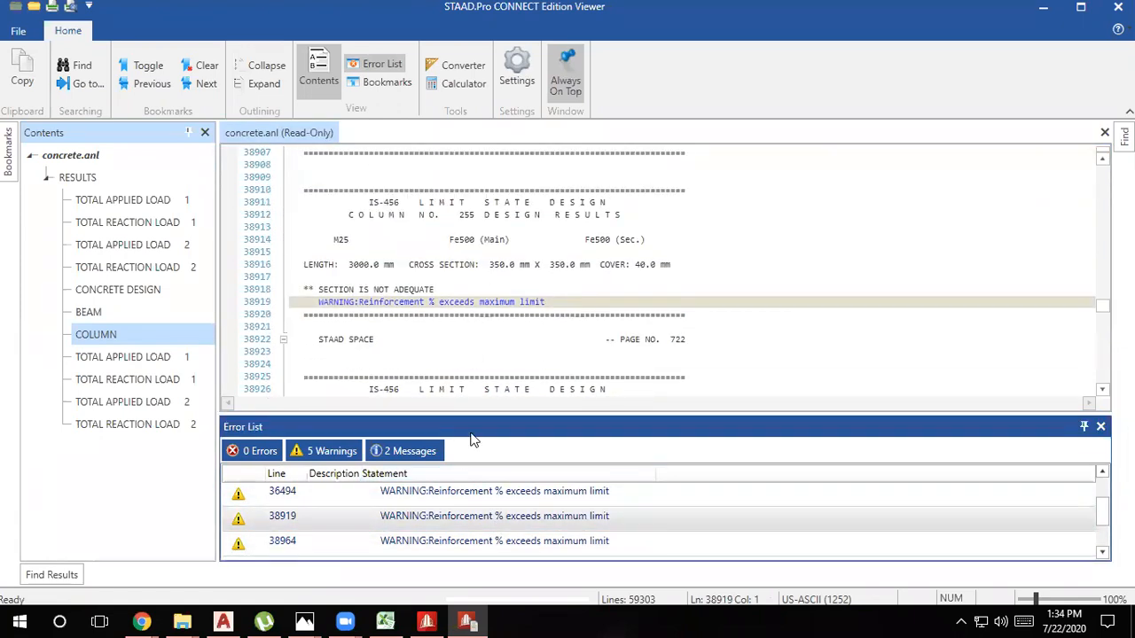
Go to the reinforcement warning at line 36494 and mark the number of the column it concerns
{"action": "double_click", "coordinate": [284, 493]}
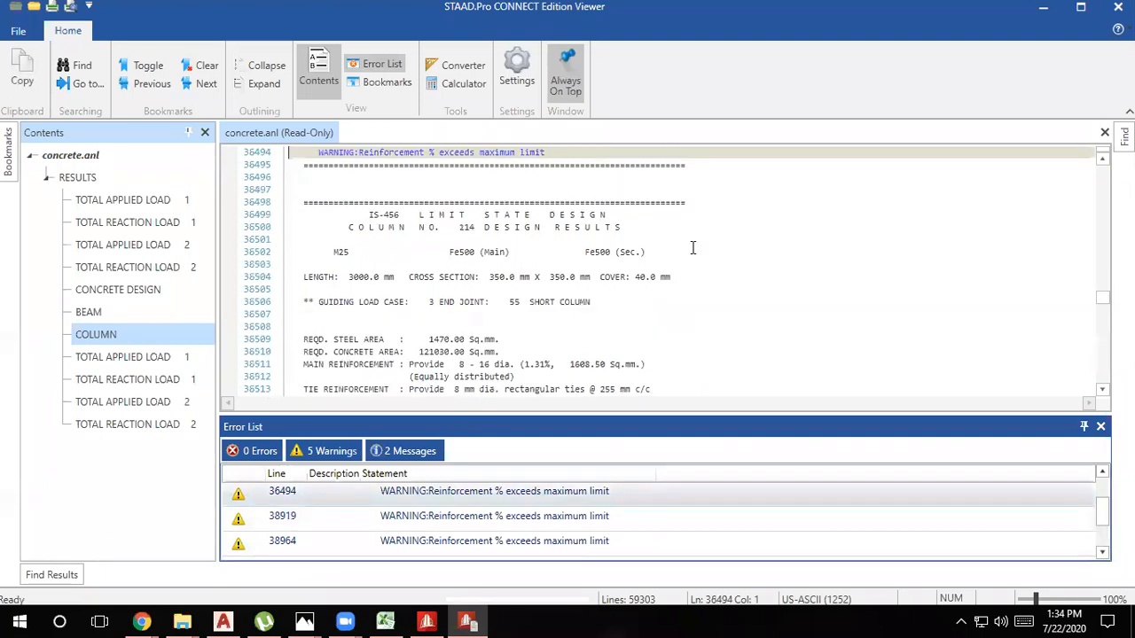
{"action": "scroll", "coordinate": [666, 321], "scroll_direction": "up", "scroll_amount": 2}
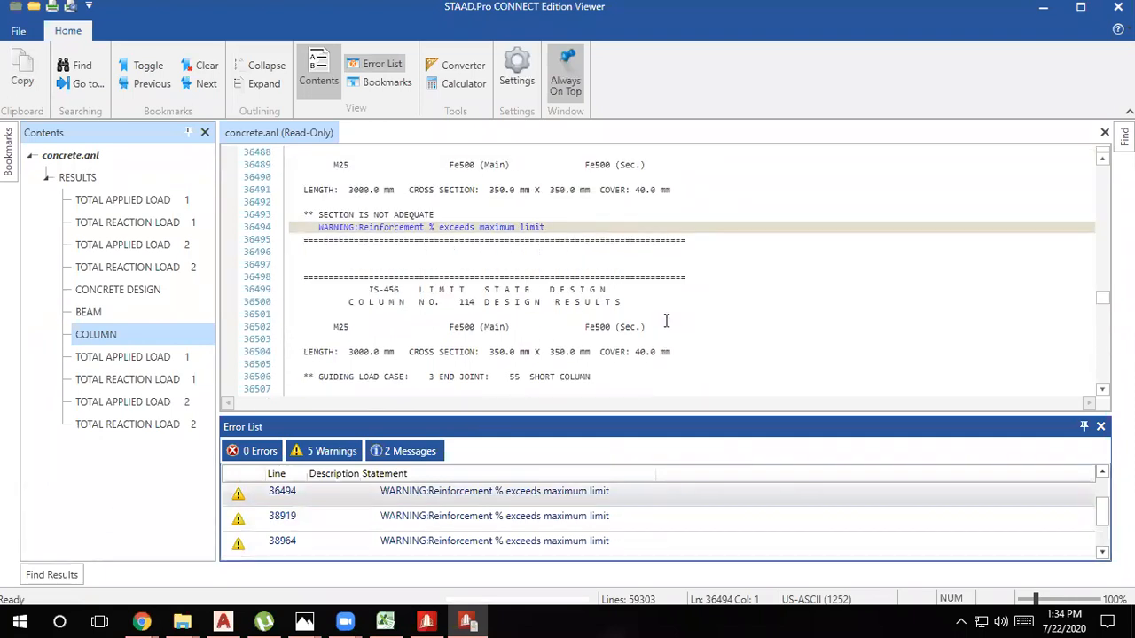
{"action": "scroll", "coordinate": [666, 321], "scroll_direction": "up", "scroll_amount": 2}
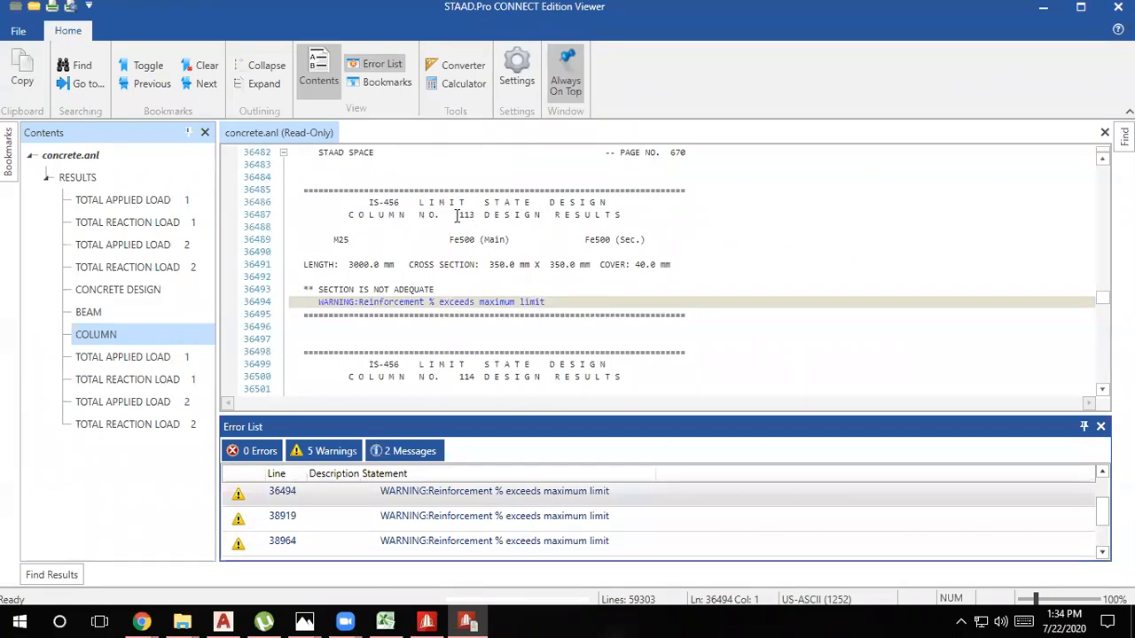
{"action": "left_click_drag", "start_coordinate": [459, 214], "coordinate": [477, 214]}
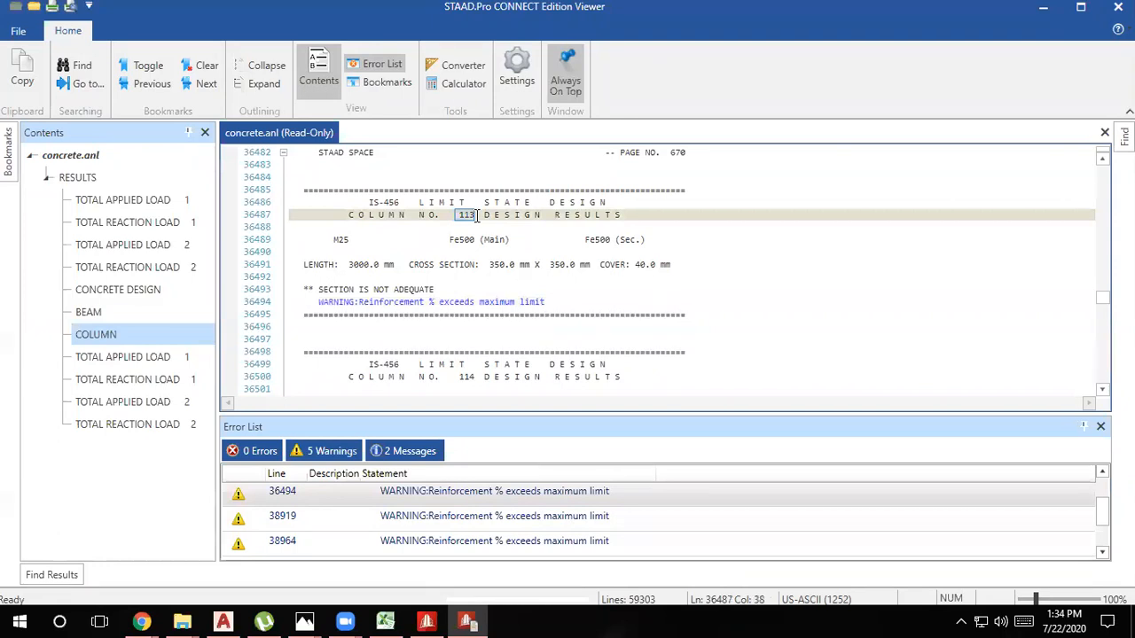
{"action": "double_click", "coordinate": [449, 495]}
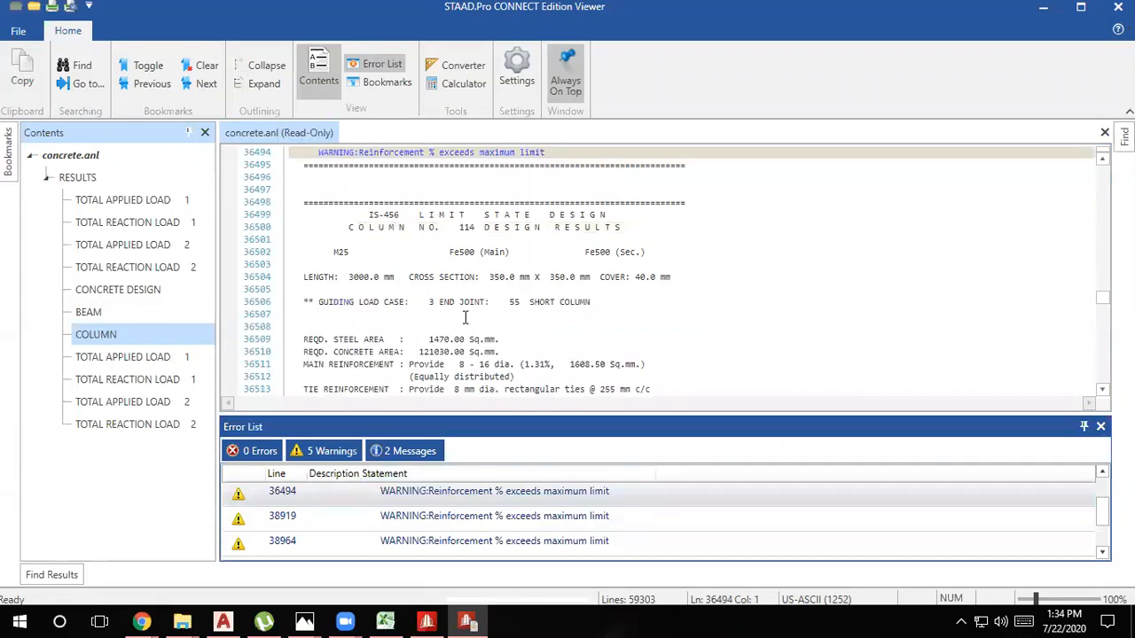
{"action": "scroll", "coordinate": [465, 317], "scroll_direction": "up", "scroll_amount": 2}
{"action": "scroll", "coordinate": [386, 264], "scroll_direction": "up", "scroll_amount": 2}
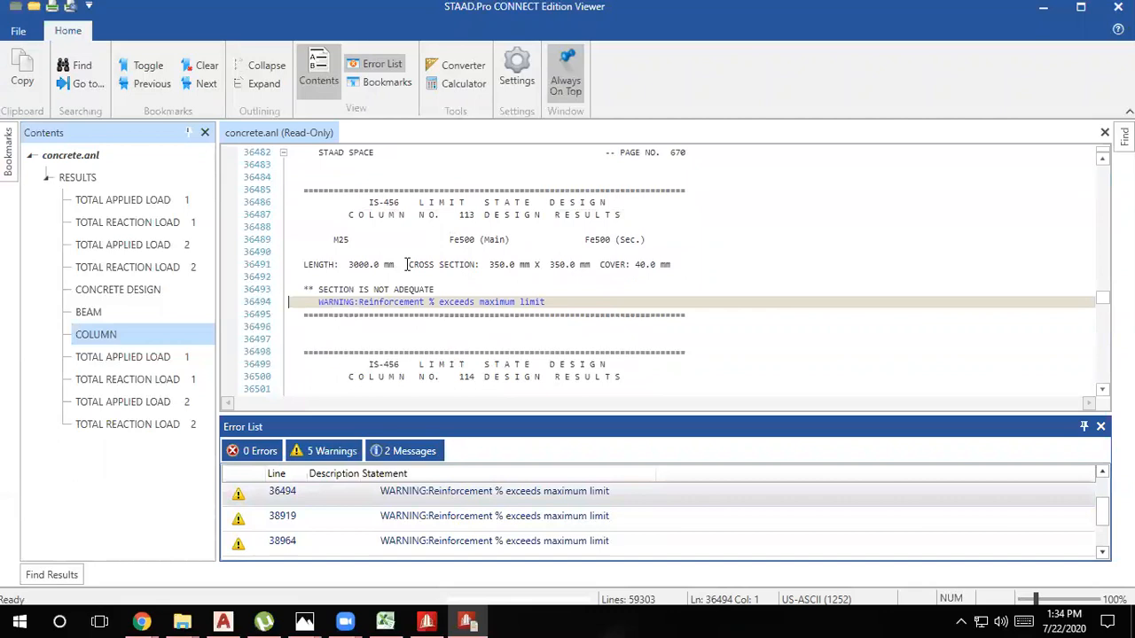
{"action": "left_click", "coordinate": [464, 214]}
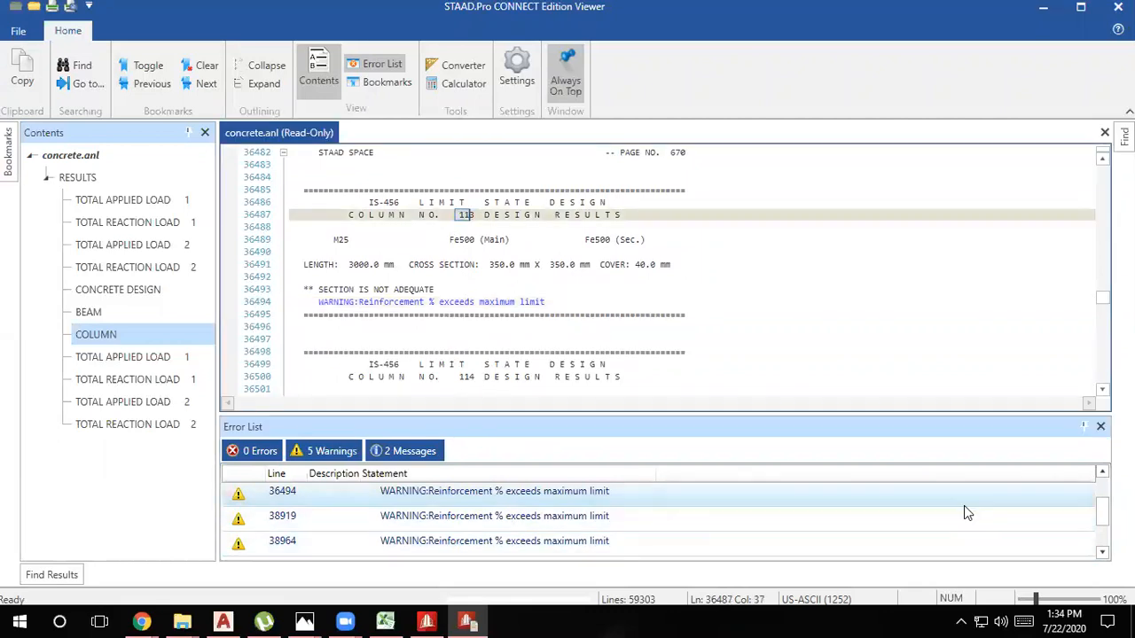
Go to the reinforcement warning at line 36449 and check which column it concerns
{"action": "left_click", "coordinate": [1103, 474]}
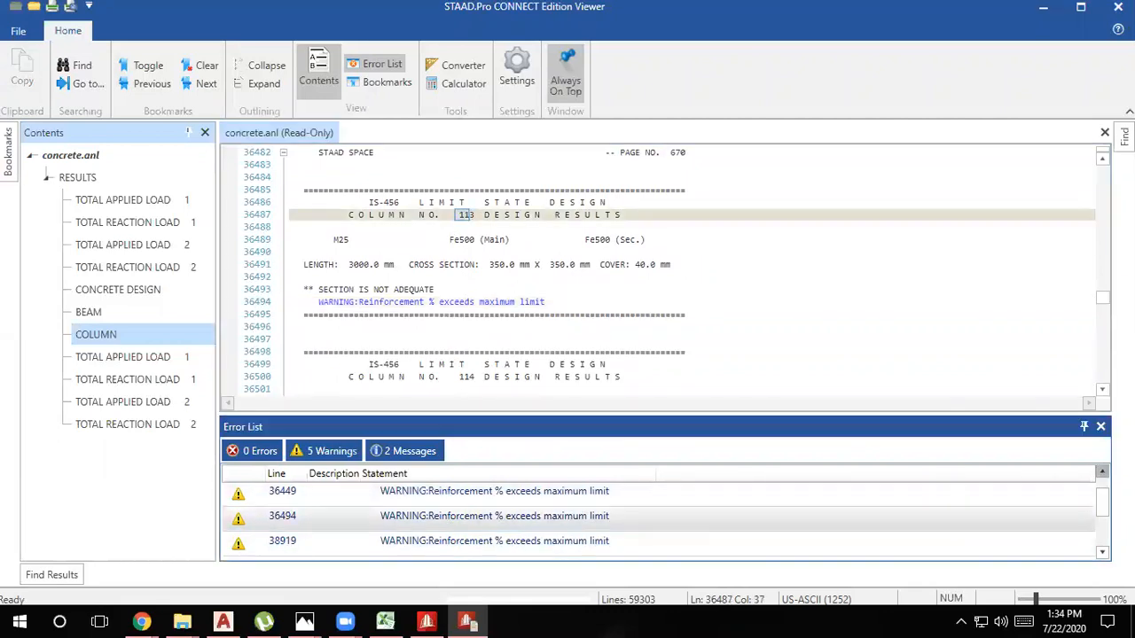
{"action": "double_click", "coordinate": [587, 493]}
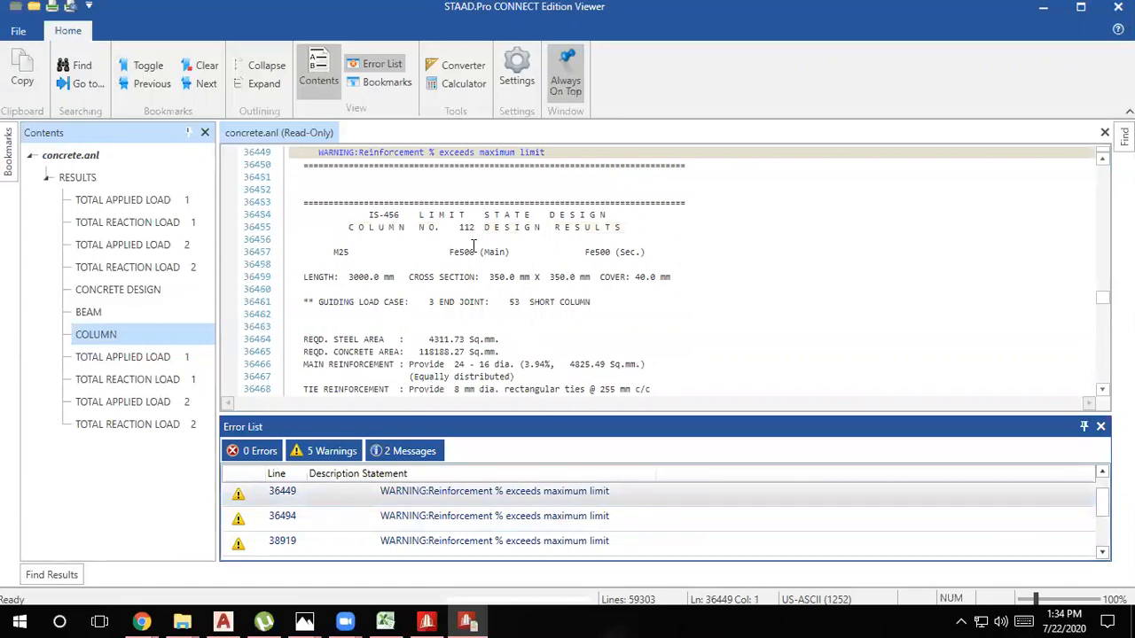
{"action": "scroll", "coordinate": [474, 246], "scroll_direction": "up", "scroll_amount": 4}
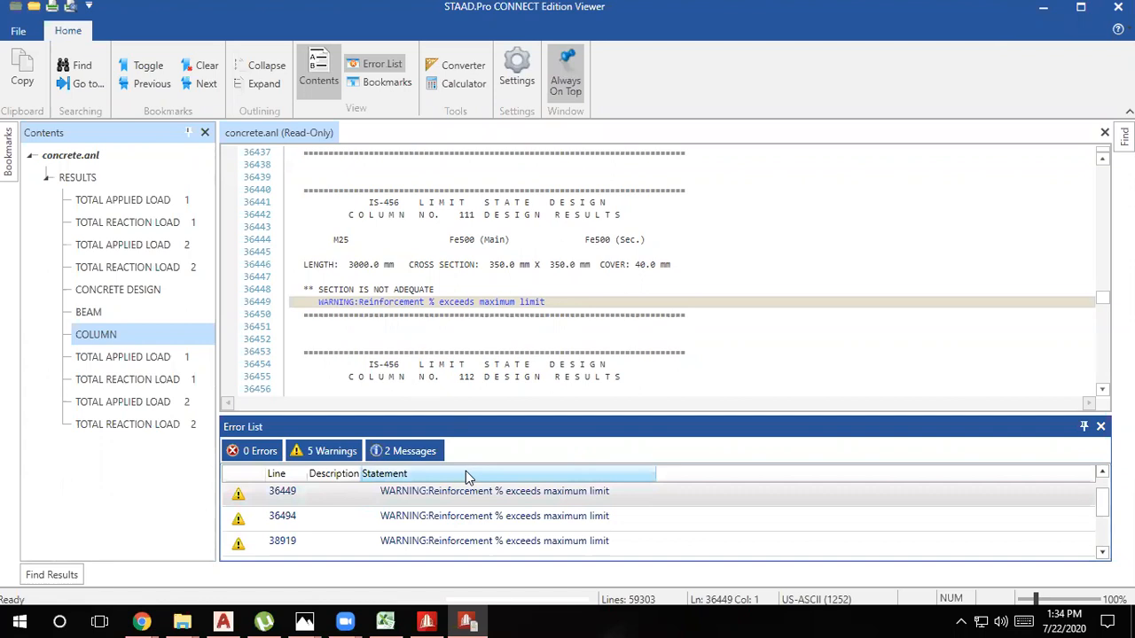
Recheck the column numbers for the reinforcement warnings at lines 36494 and 38919
{"action": "left_click", "coordinate": [493, 497]}
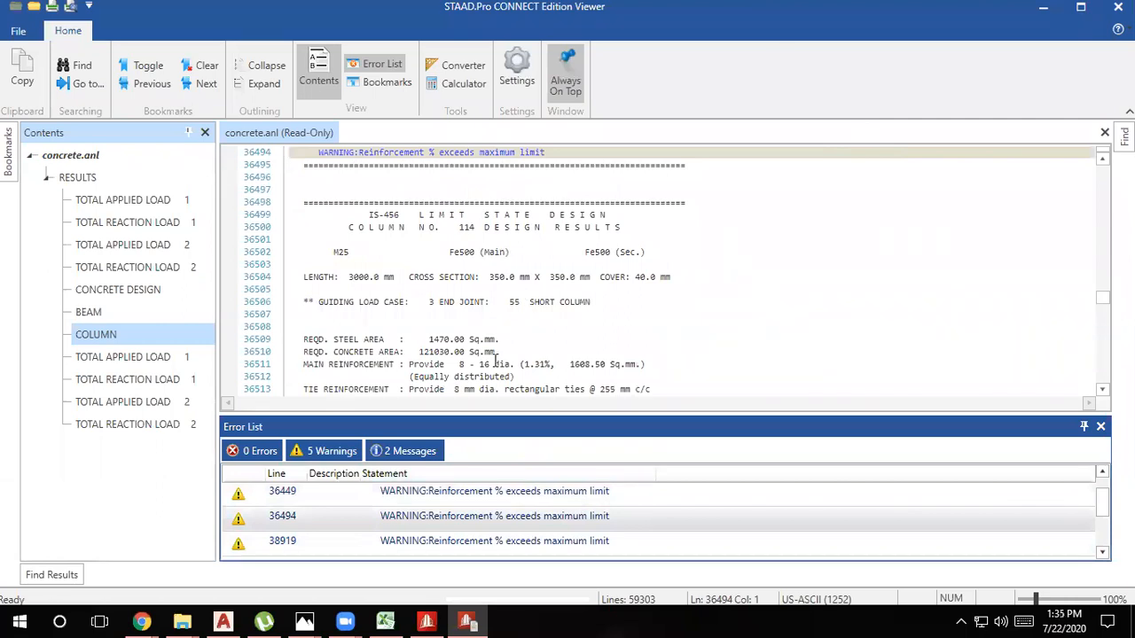
{"action": "scroll", "coordinate": [496, 364], "scroll_direction": "down", "scroll_amount": 4}
{"action": "left_click", "coordinate": [496, 546]}
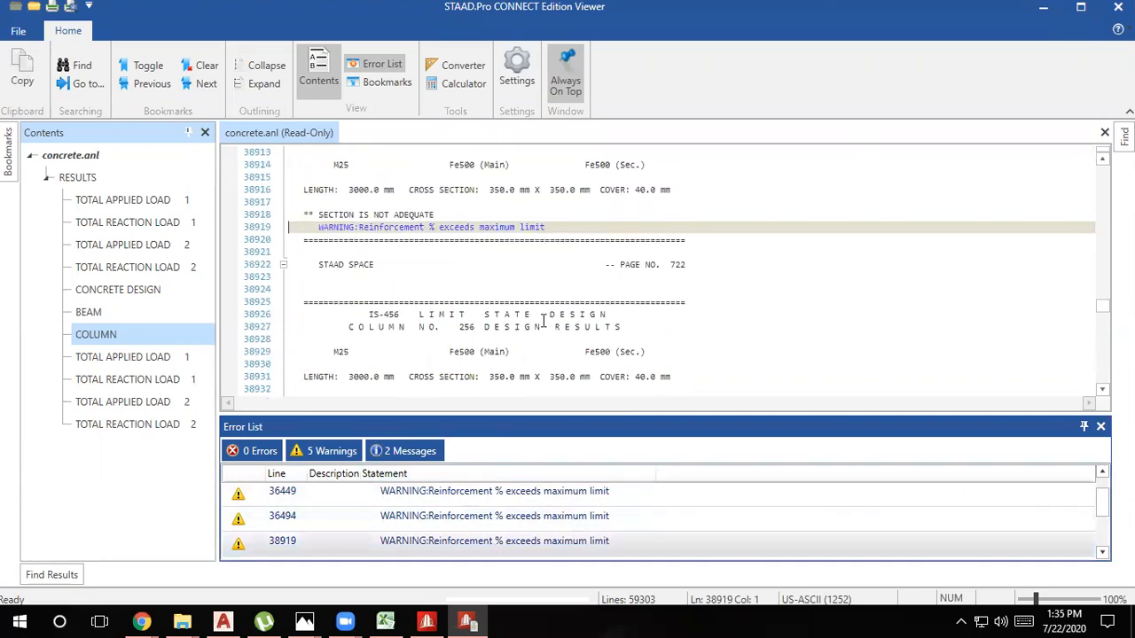
{"action": "scroll", "coordinate": [612, 319], "scroll_direction": "up", "scroll_amount": 2}
{"action": "scroll", "coordinate": [613, 321], "scroll_direction": "down", "scroll_amount": 2}
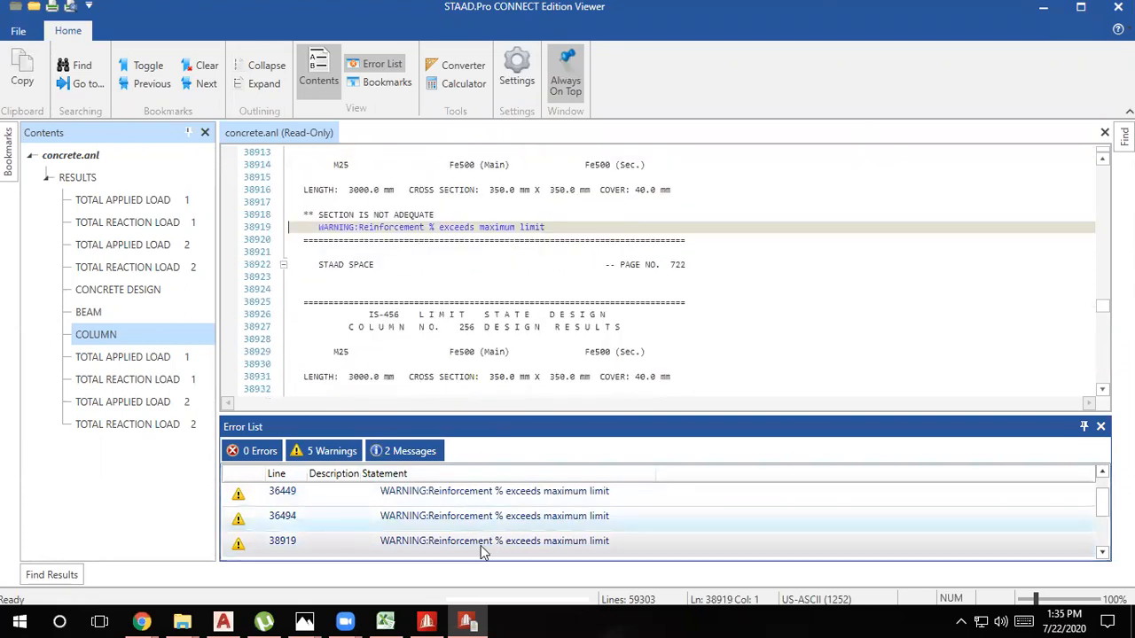
Check which column the reinforcement warning at line 38964 concerns, and close the analysis output file
{"action": "left_click", "coordinate": [1102, 552]}
{"action": "left_click", "coordinate": [608, 543]}
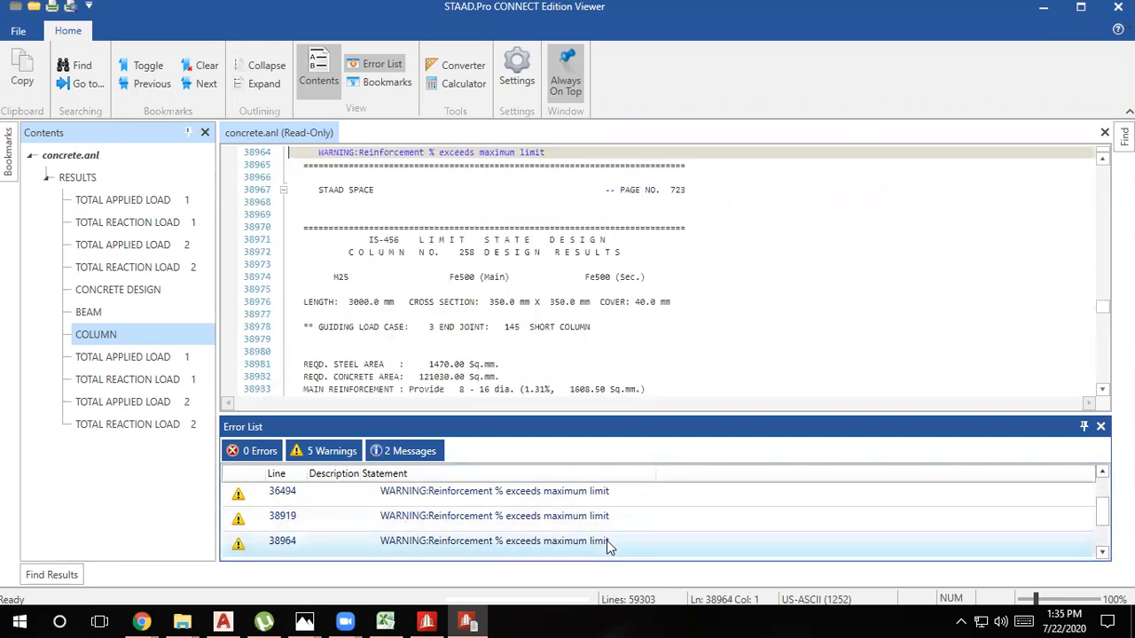
{"action": "scroll", "coordinate": [667, 288], "scroll_direction": "up", "scroll_amount": 3}
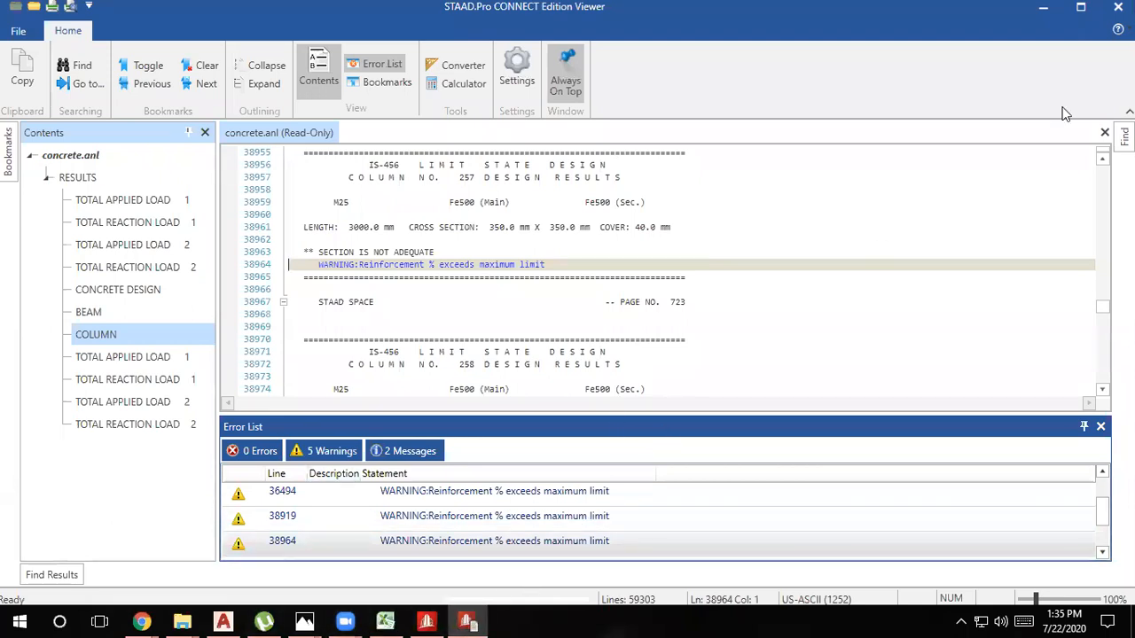
{"action": "left_click", "coordinate": [1118, 7]}
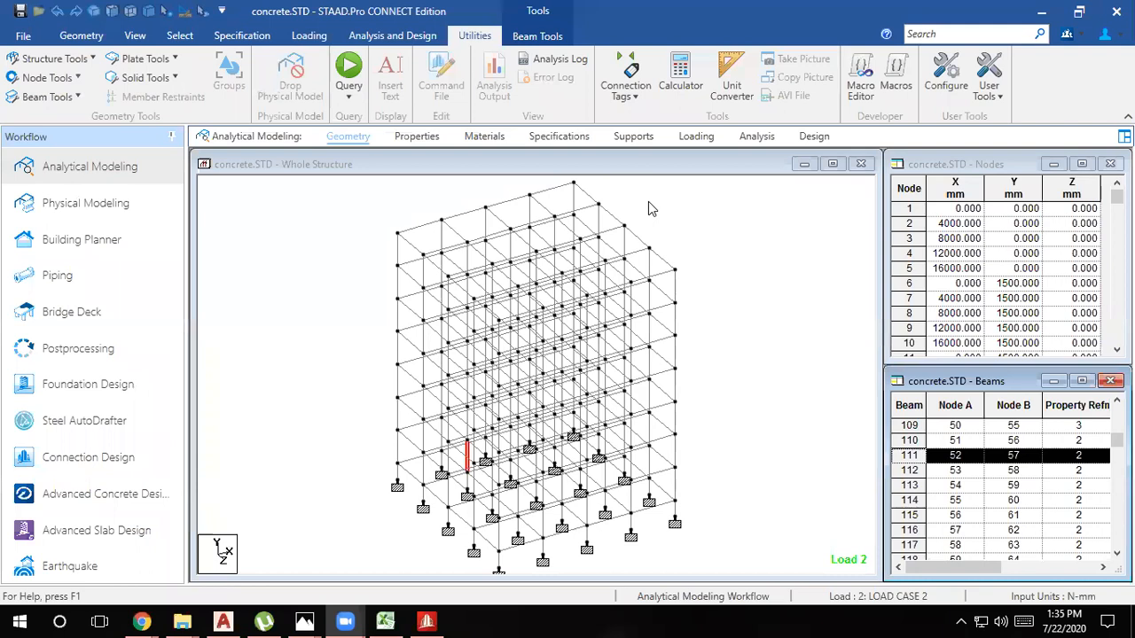
Add columns 111, 113, 255 and 258 to the Rect 0.40x0.40 section's assignment list, assign it, and agree to delete the result files
{"action": "left_click", "coordinate": [415, 137]}
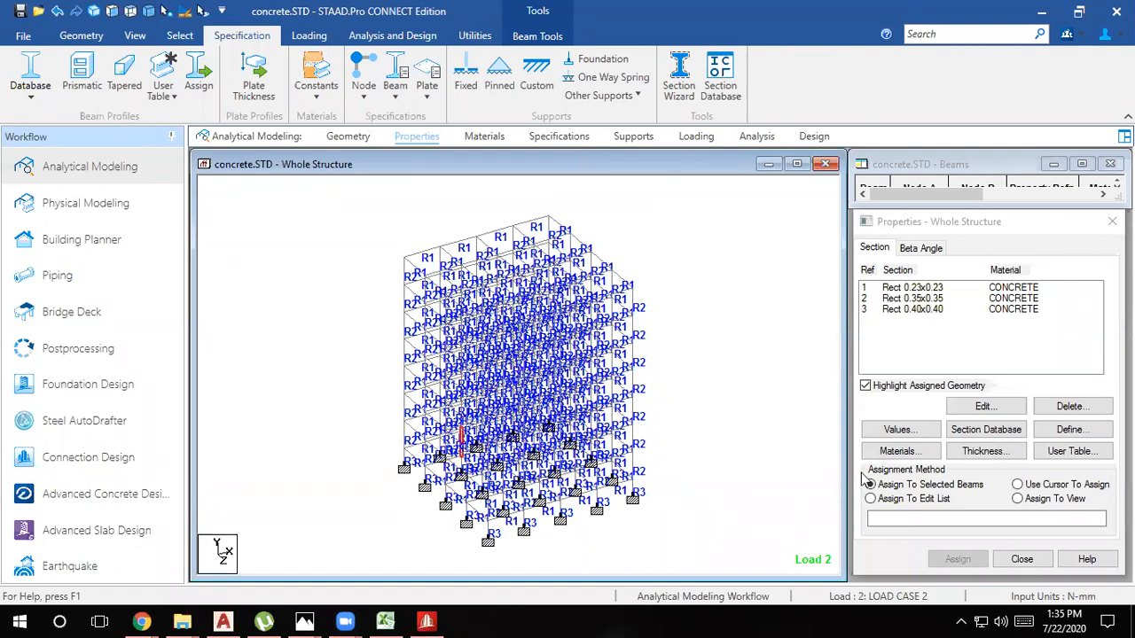
{"action": "left_click", "coordinate": [737, 463]}
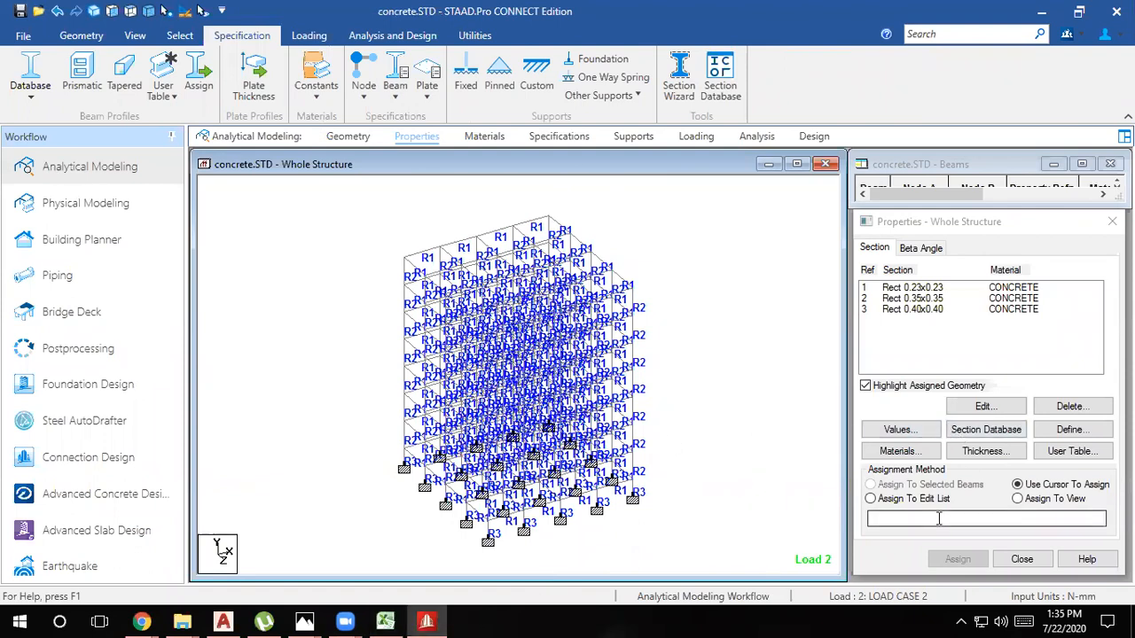
{"action": "left_click", "coordinate": [895, 520]}
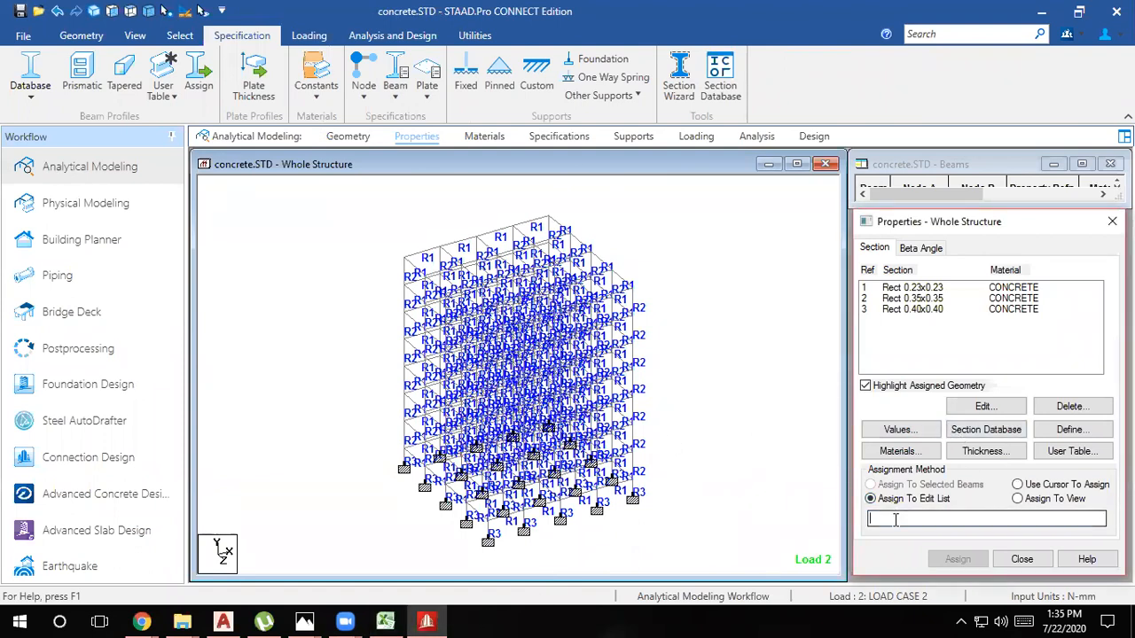
{"action": "left_click", "coordinate": [920, 308]}
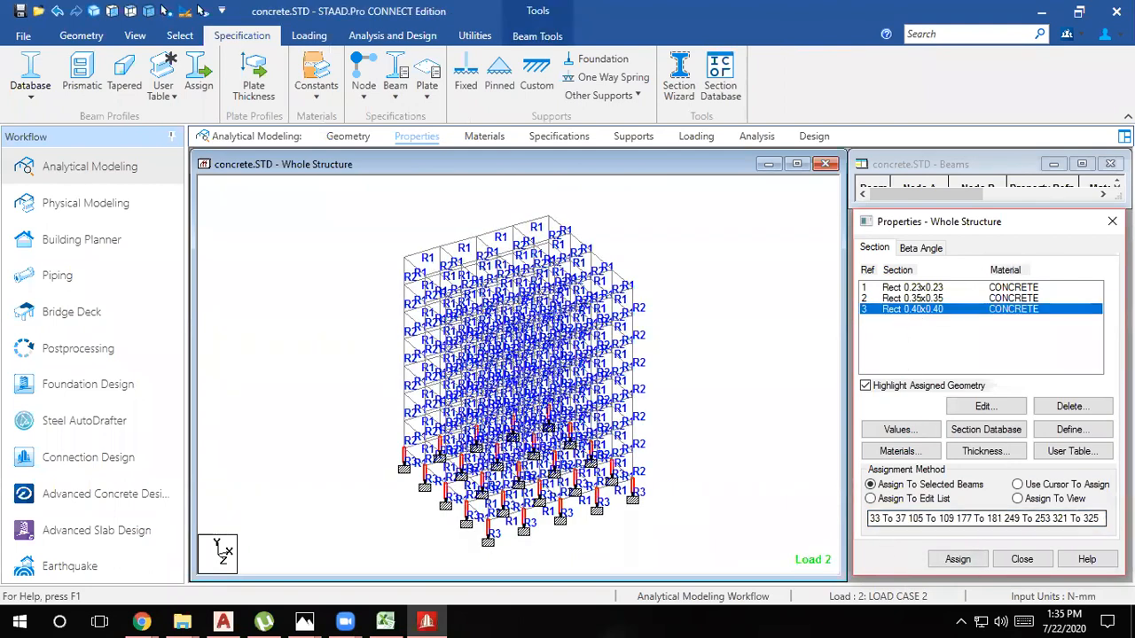
{"action": "left_click", "coordinate": [1102, 520]}
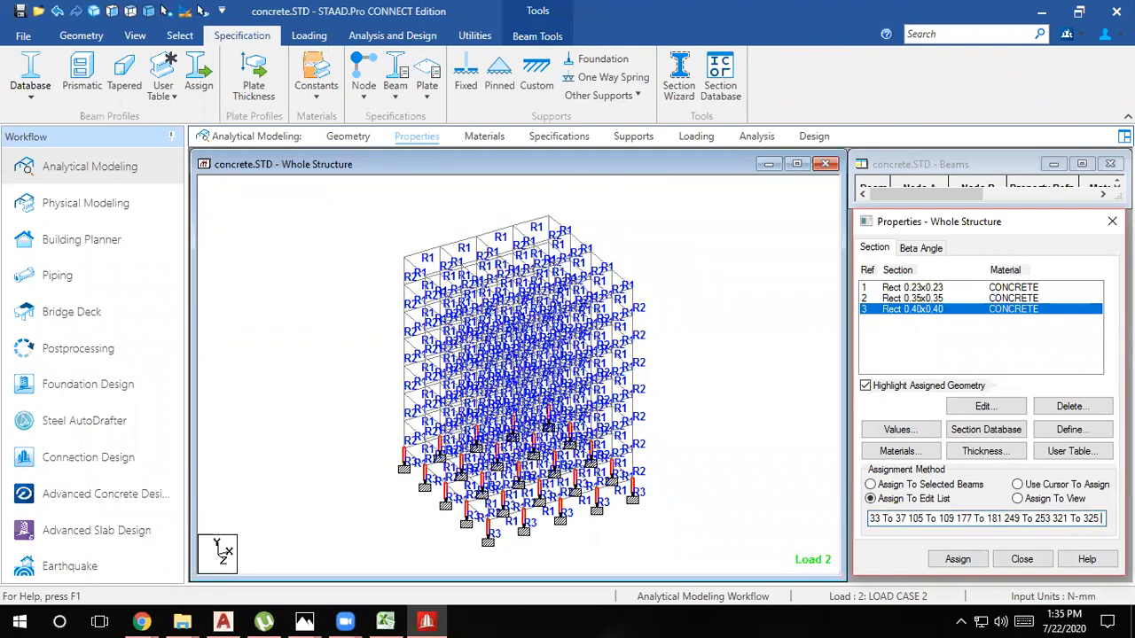
{"action": "type", "text": "11"}
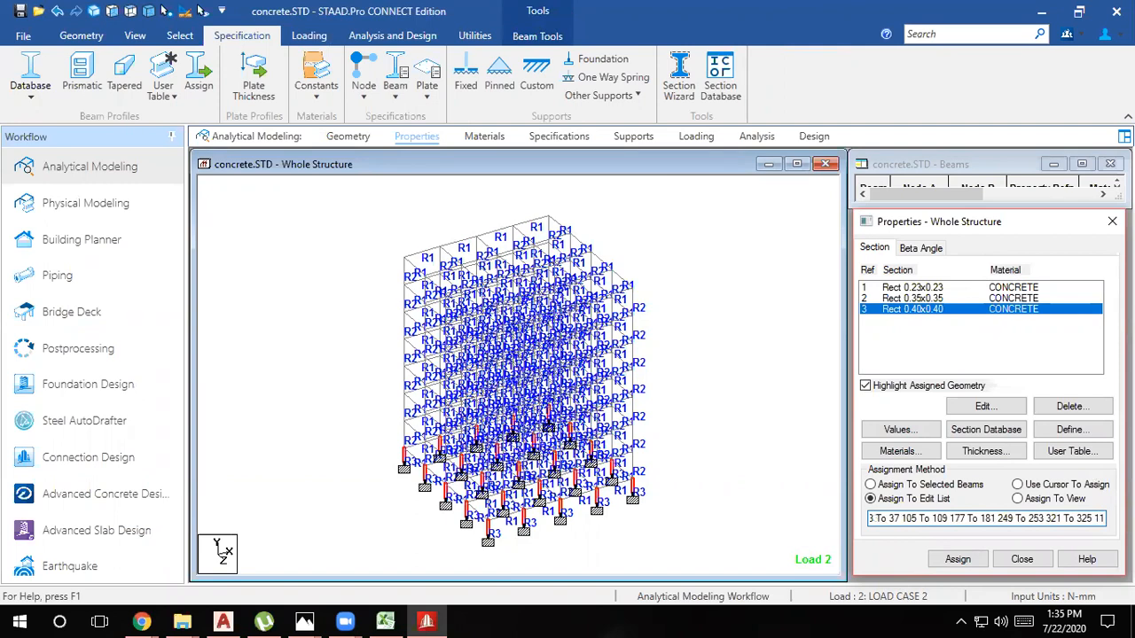
{"action": "type", "text": "1 113"}
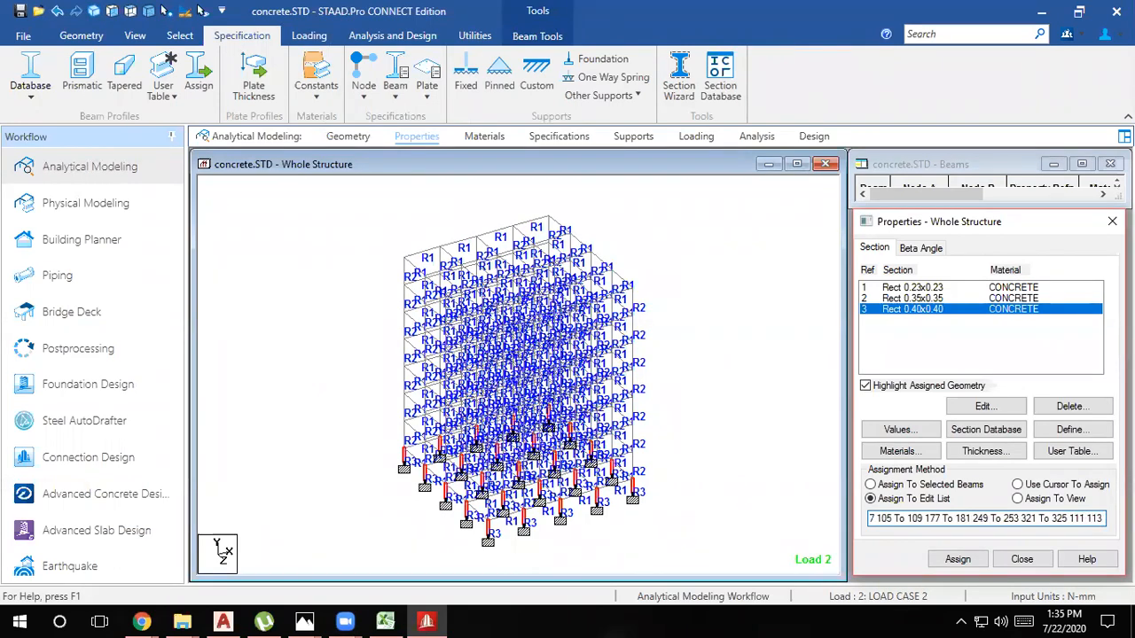
{"action": "type", "text": " 255"}
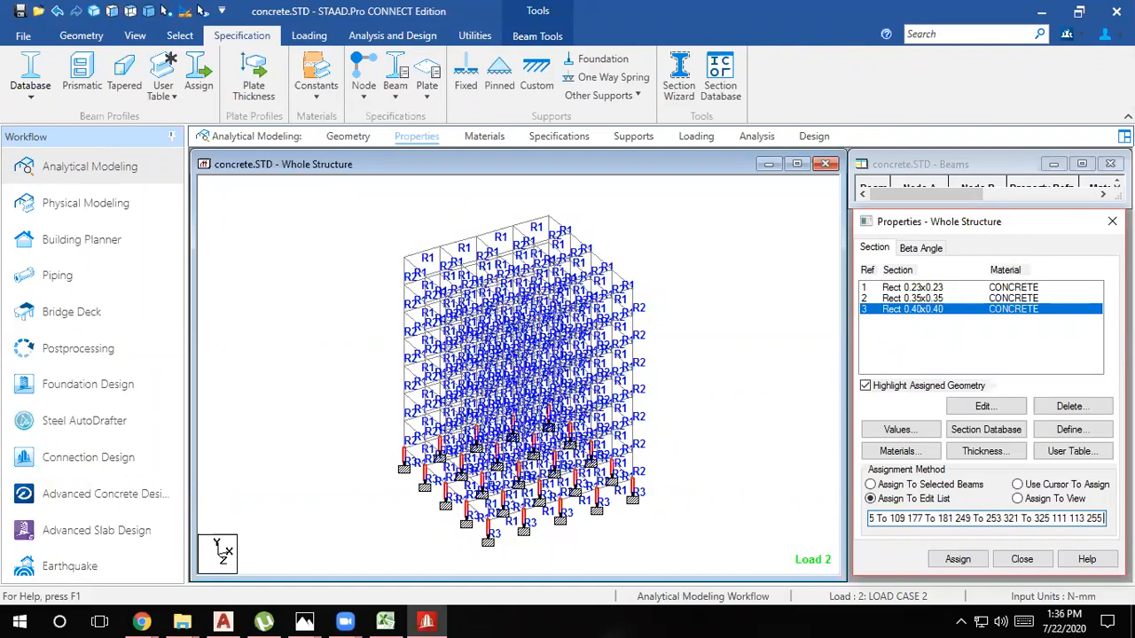
{"action": "type", "text": " 258"}
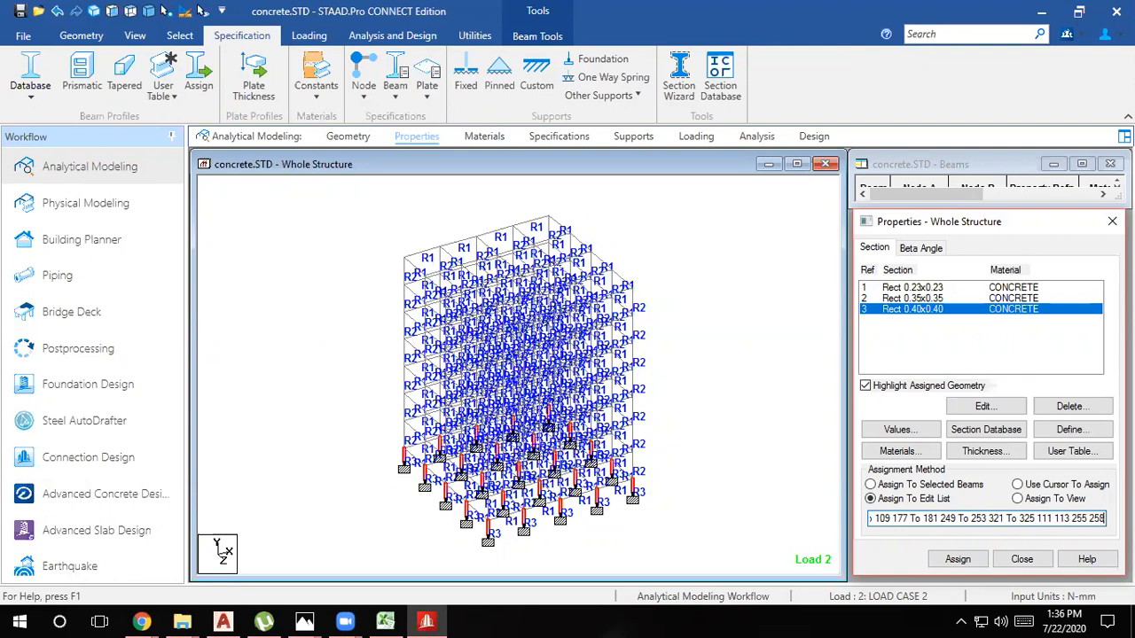
{"action": "left_click", "coordinate": [968, 563]}
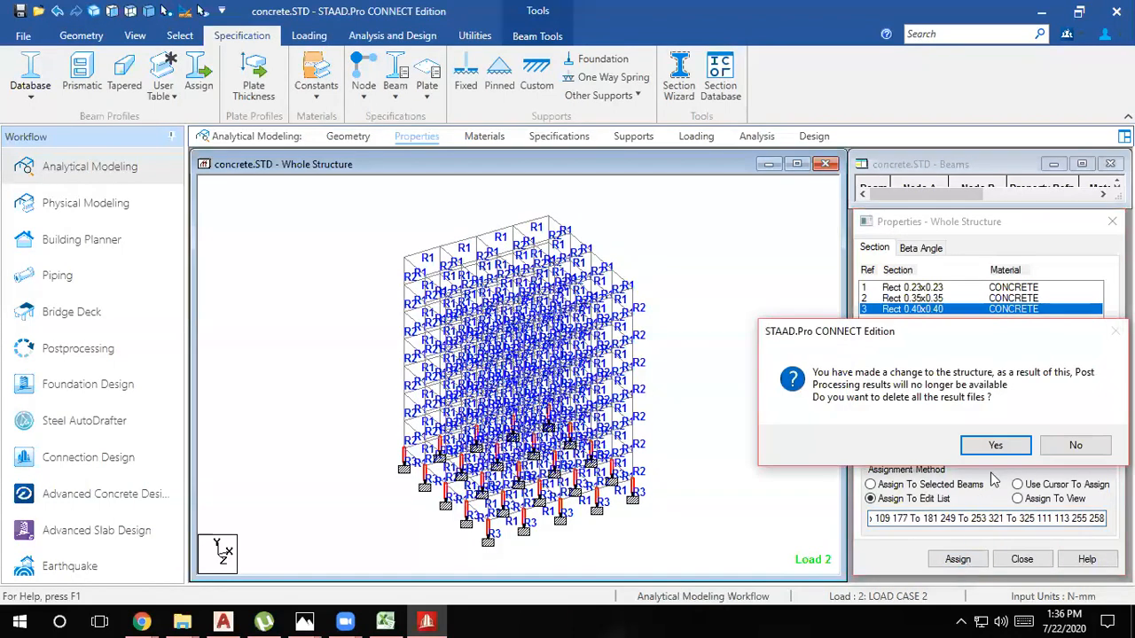
{"action": "left_click", "coordinate": [993, 445]}
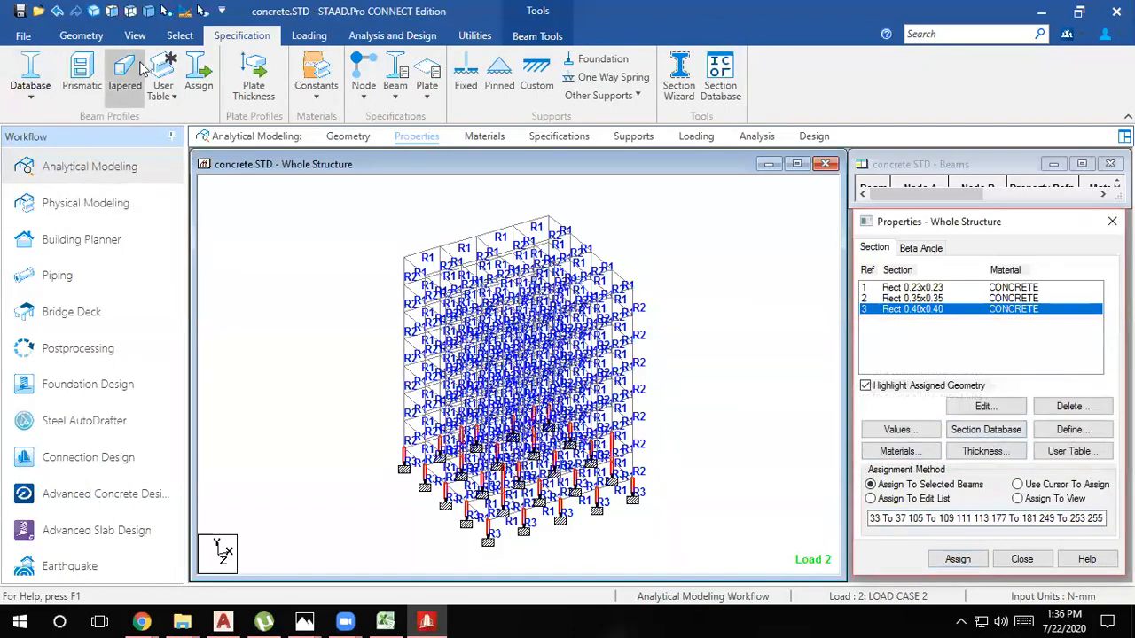
Save the modified structure, rerun the analysis and design, and open the output file
{"action": "left_click", "coordinate": [112, 11]}
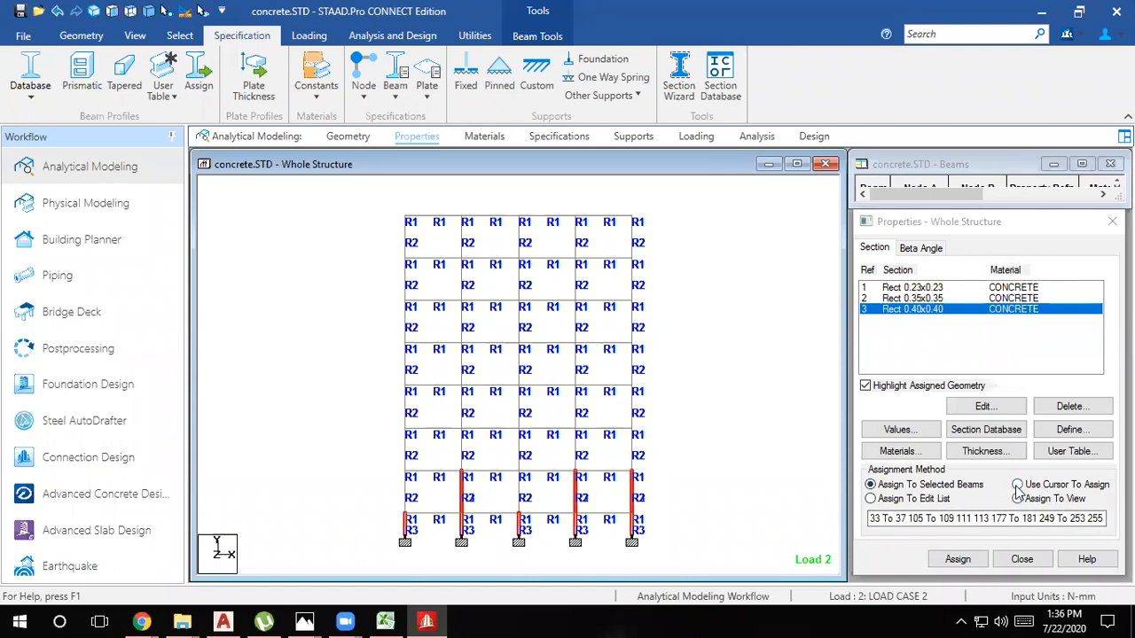
{"action": "left_click", "coordinate": [392, 35]}
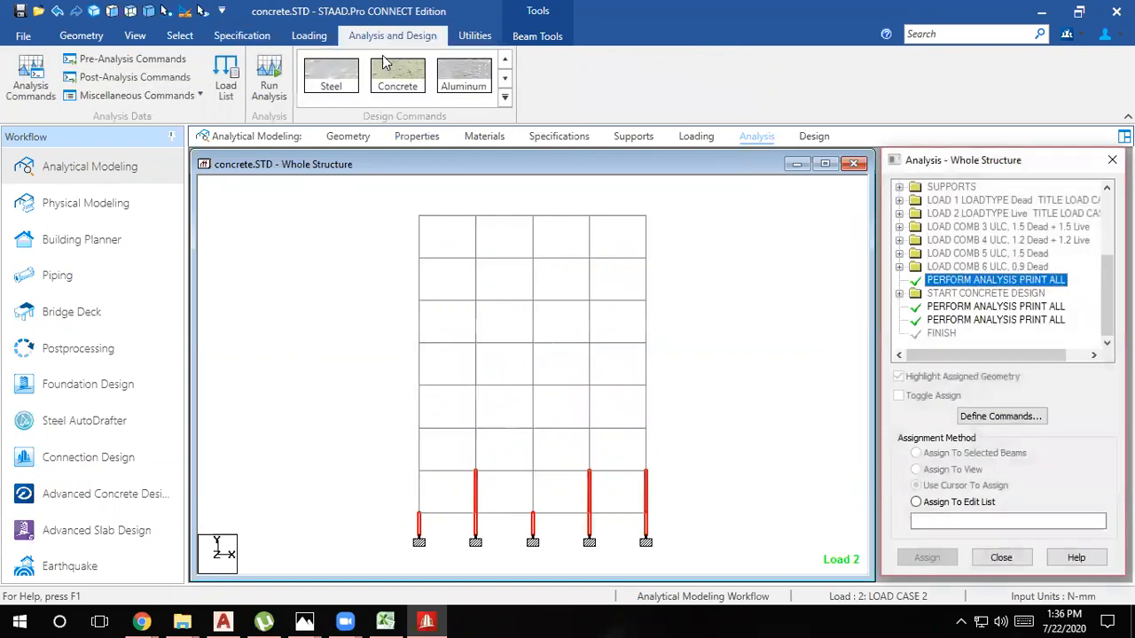
{"action": "left_click", "coordinate": [268, 86]}
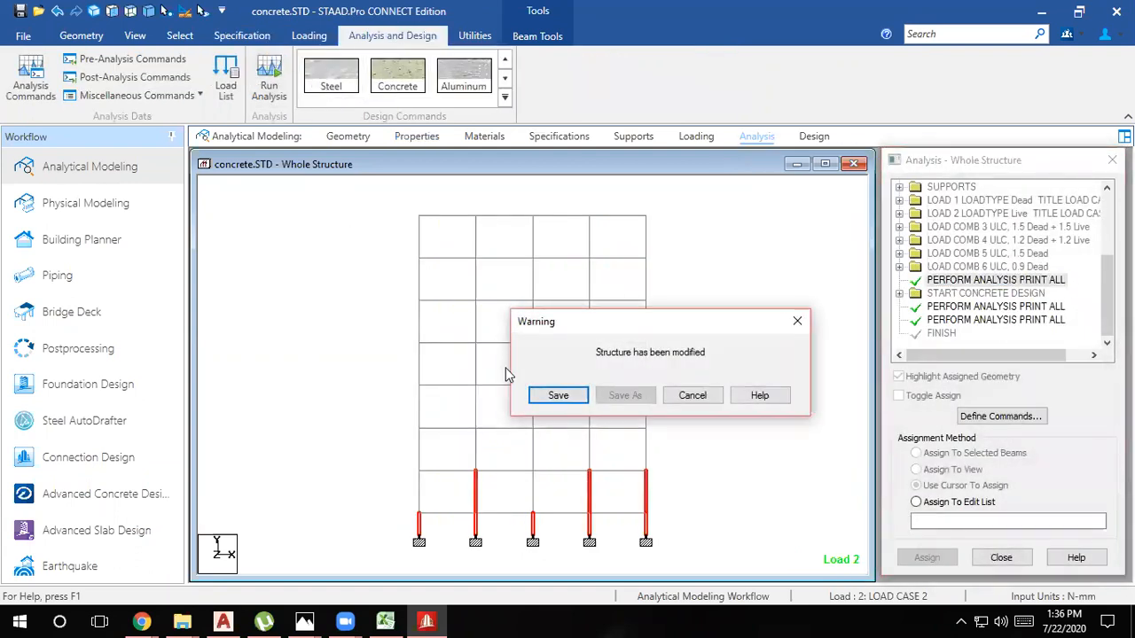
{"action": "left_click", "coordinate": [556, 395]}
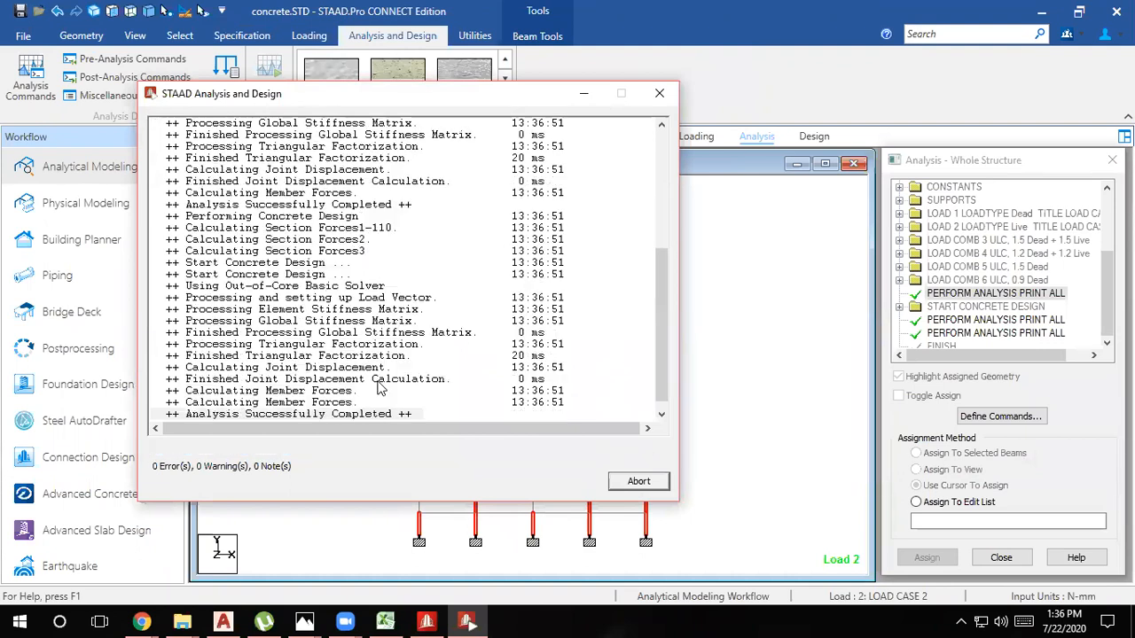
{"action": "left_click", "coordinate": [215, 453]}
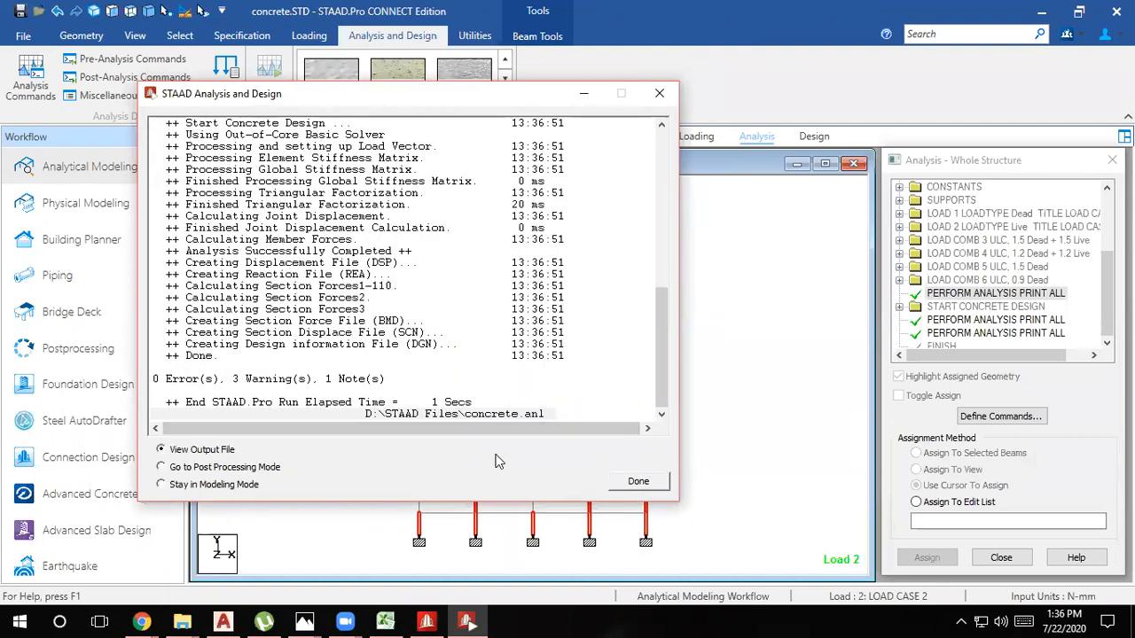
{"action": "left_click", "coordinate": [632, 482]}
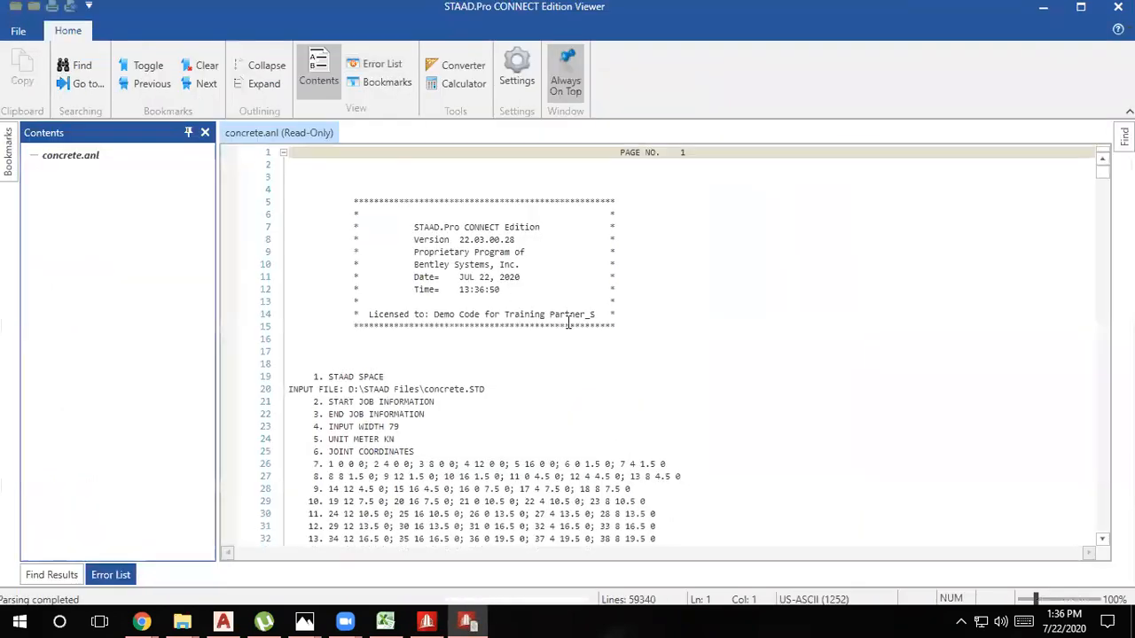
Go to the reinforcement warning at line 36480 and check which column it concerns
{"action": "scroll", "coordinate": [502, 363], "scroll_direction": "down", "scroll_amount": 9}
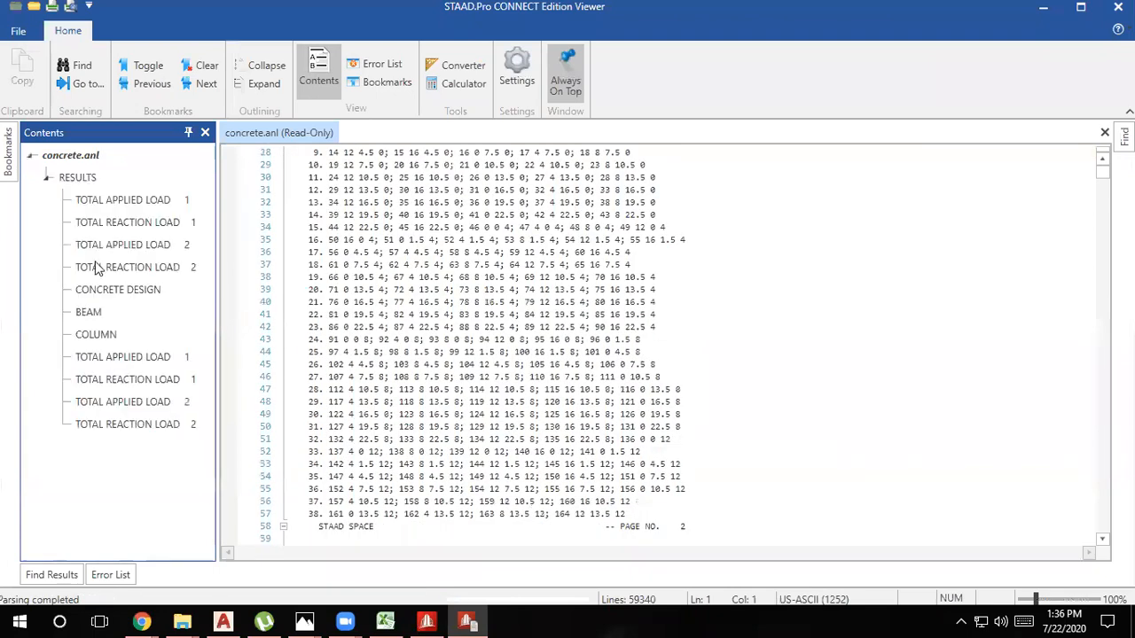
{"action": "double_click", "coordinate": [448, 523]}
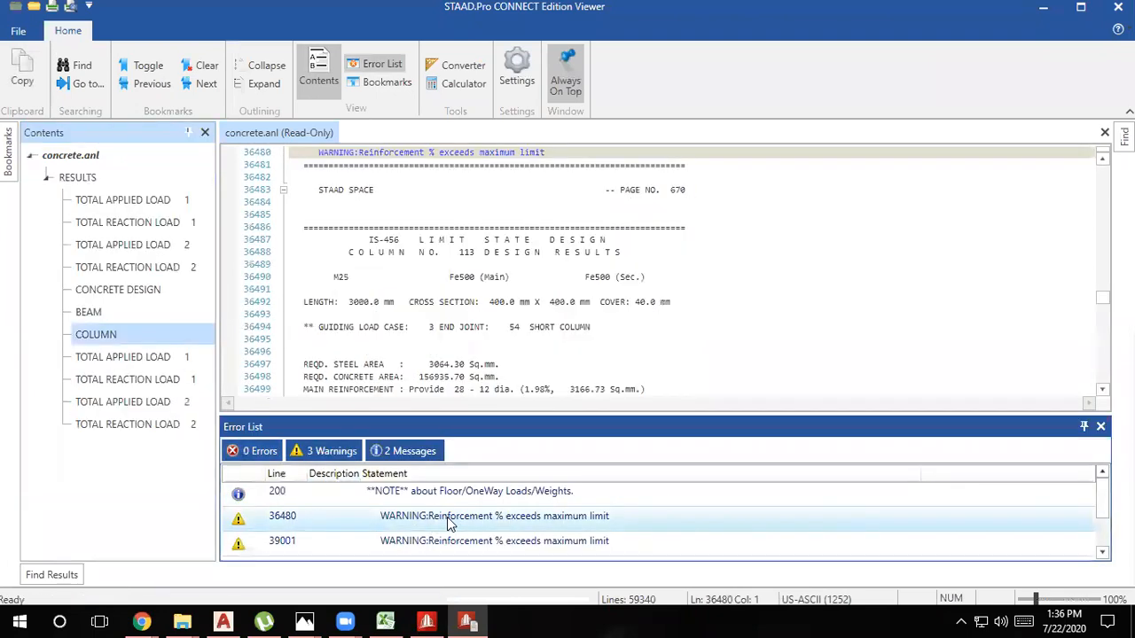
{"action": "scroll", "coordinate": [501, 282], "scroll_direction": "up", "scroll_amount": 4}
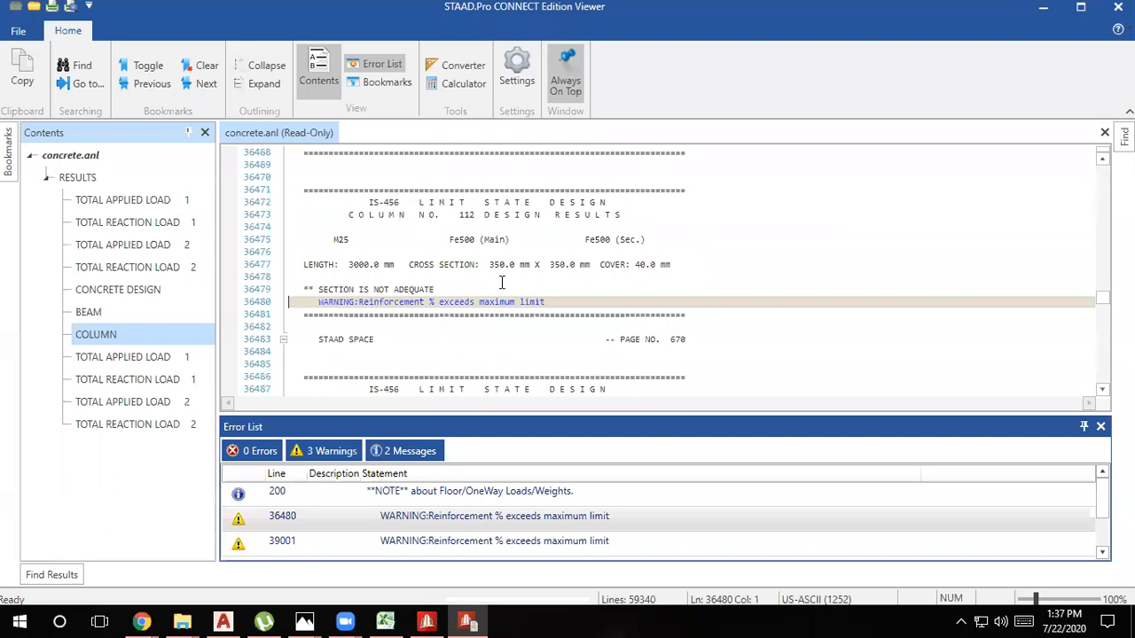
{"action": "scroll", "coordinate": [499, 282], "scroll_direction": "up", "scroll_amount": 5}
{"action": "scroll", "coordinate": [498, 282], "scroll_direction": "down", "scroll_amount": 4}
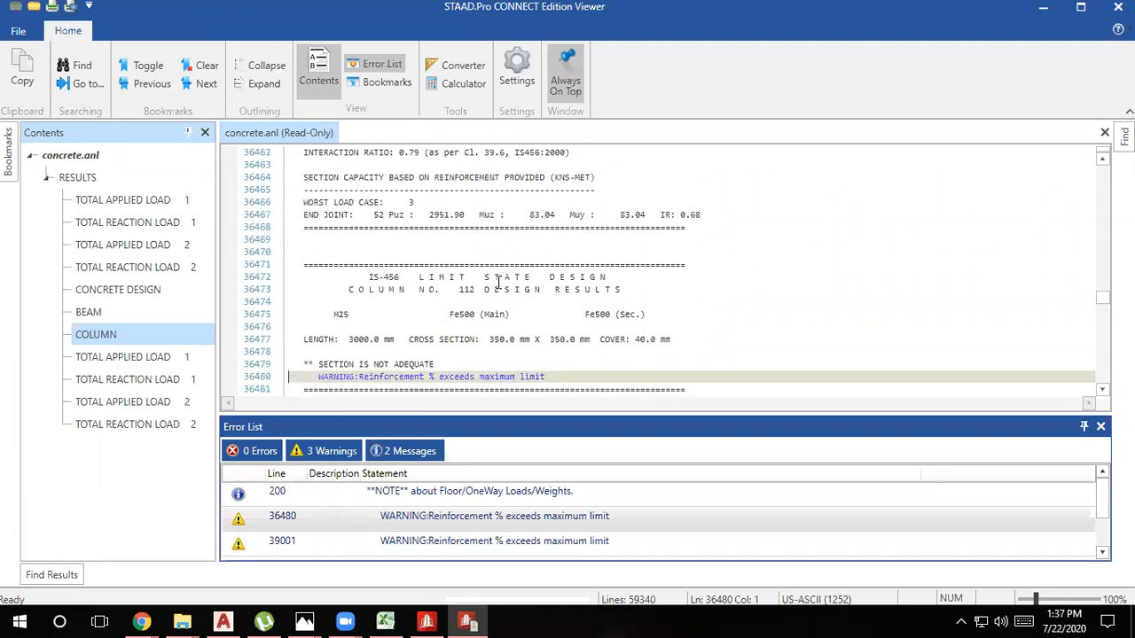
{"action": "scroll", "coordinate": [495, 314], "scroll_direction": "down", "scroll_amount": 3}
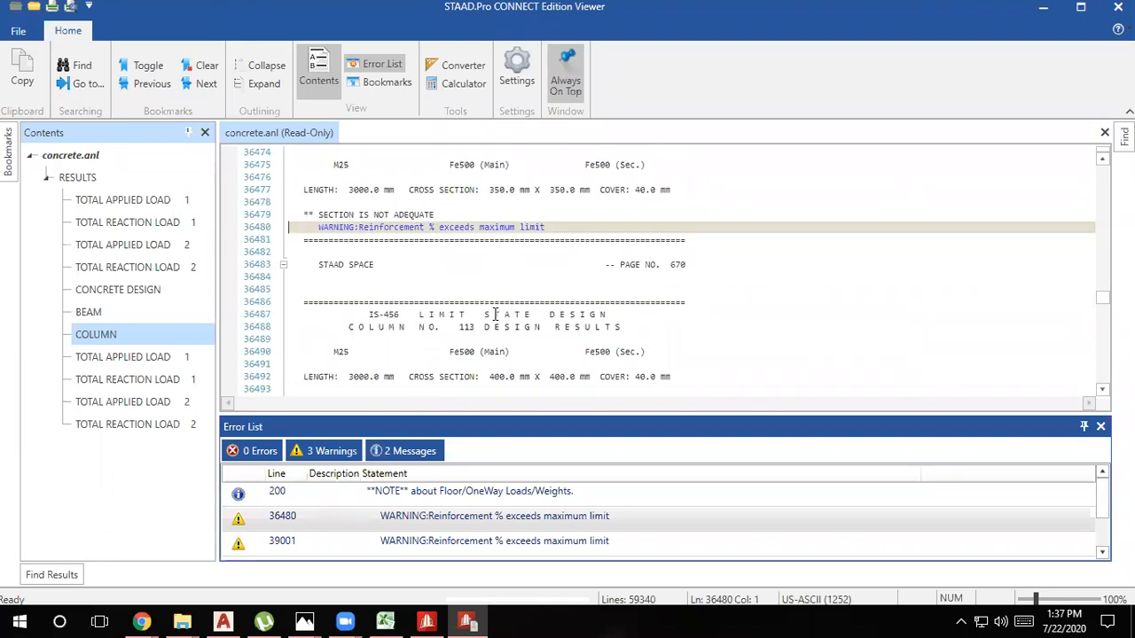
{"action": "scroll", "coordinate": [496, 314], "scroll_direction": "down", "scroll_amount": 2}
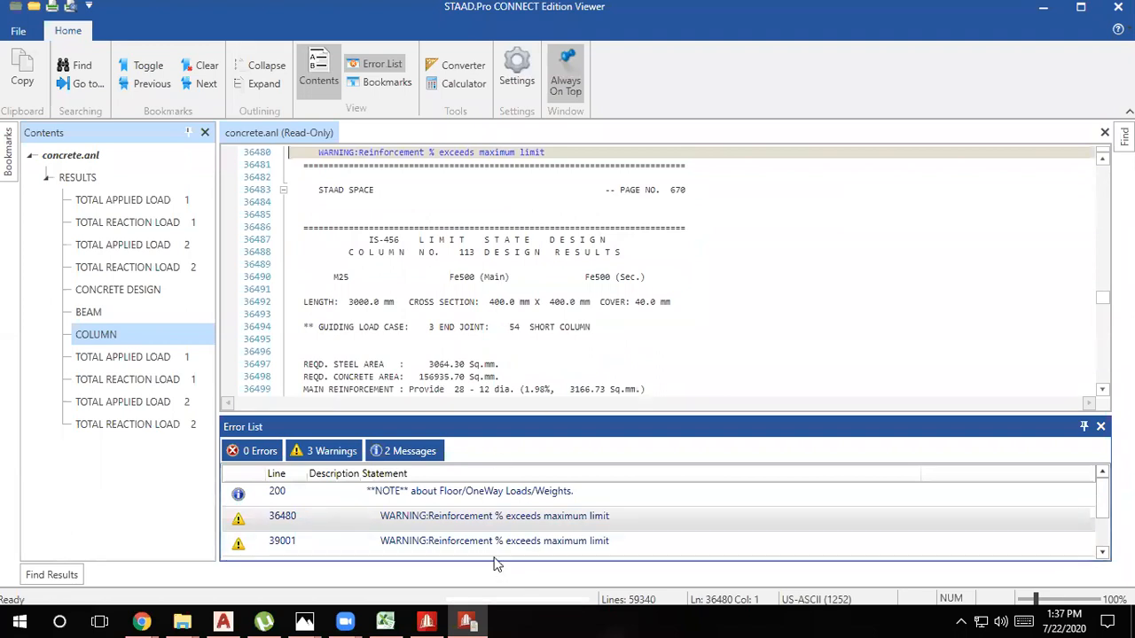
Go to the reinforcement warning at line 39001 and check which column it concerns
{"action": "double_click", "coordinate": [470, 541]}
{"action": "scroll", "coordinate": [702, 328], "scroll_direction": "up", "scroll_amount": 3}
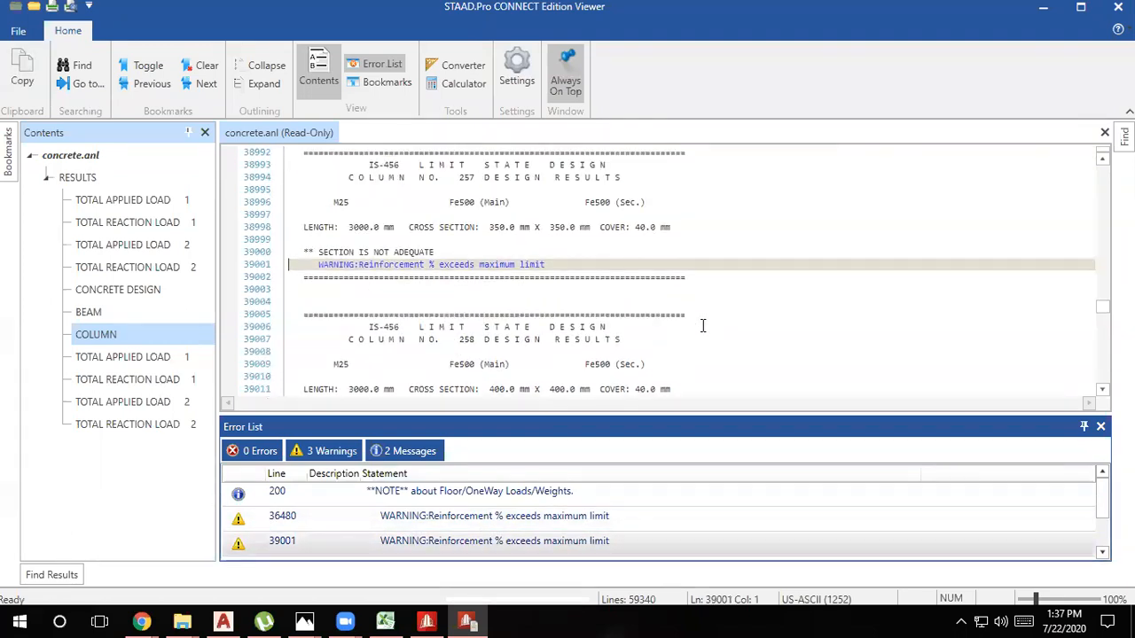
{"action": "scroll", "coordinate": [702, 328], "scroll_direction": "up", "scroll_amount": 1}
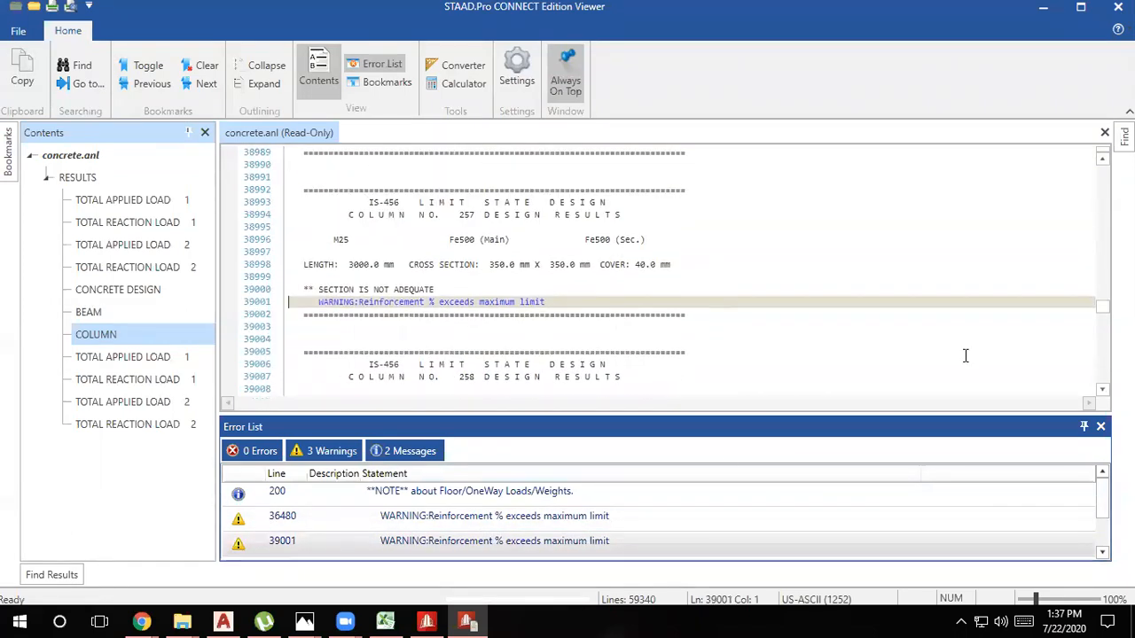
Show the model's geometry tables, recheck the column number for the warning at line 39001, and close the analysis output file
{"action": "left_click", "coordinate": [1042, 7]}
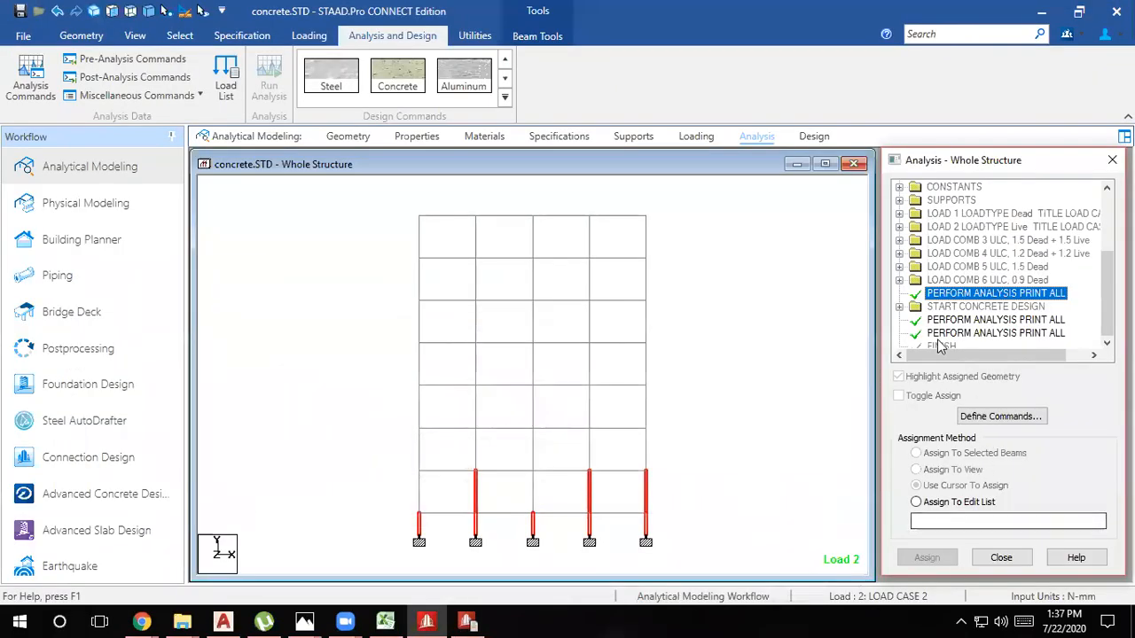
{"action": "left_click", "coordinate": [361, 140]}
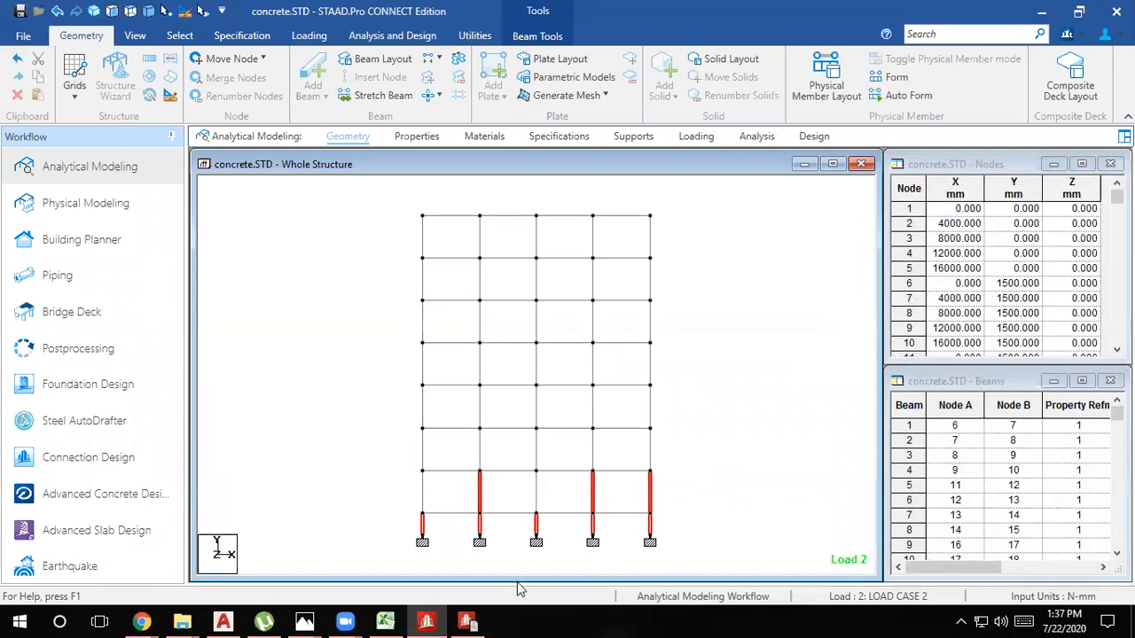
{"action": "left_click", "coordinate": [468, 622]}
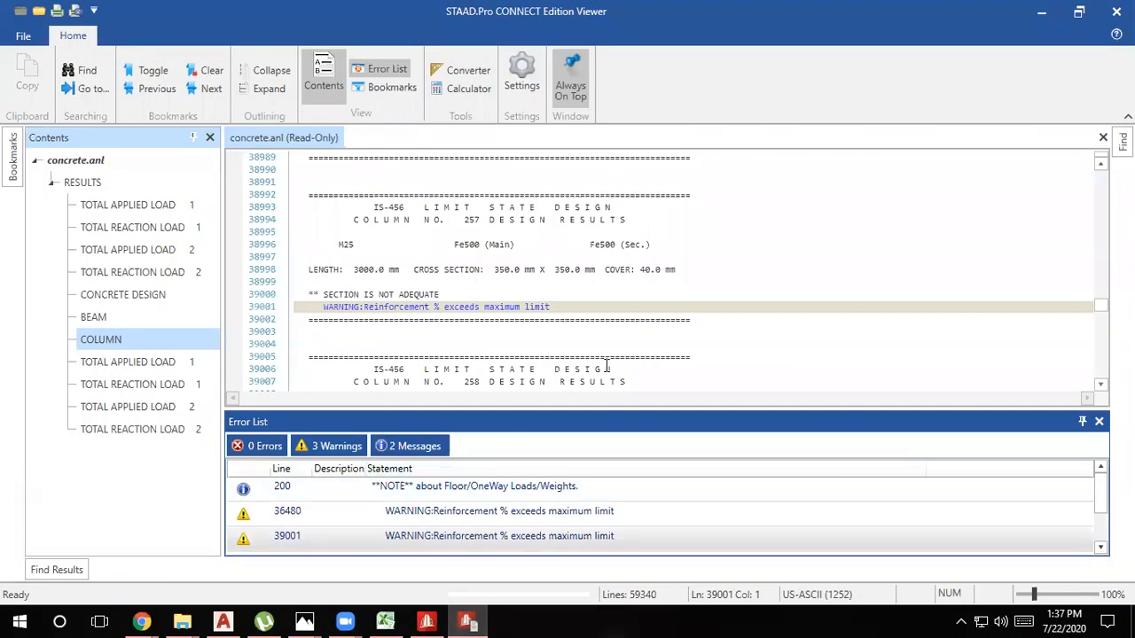
{"action": "scroll", "coordinate": [606, 368], "scroll_direction": "up", "scroll_amount": 2}
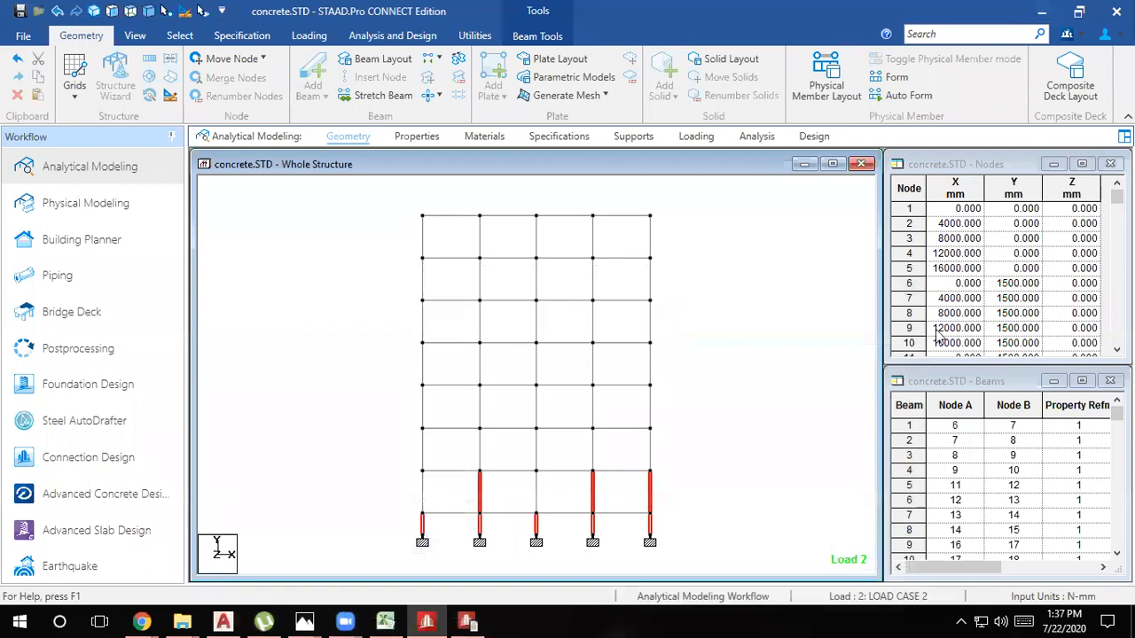
{"action": "left_click", "coordinate": [1041, 11]}
{"action": "left_click", "coordinate": [467, 622]}
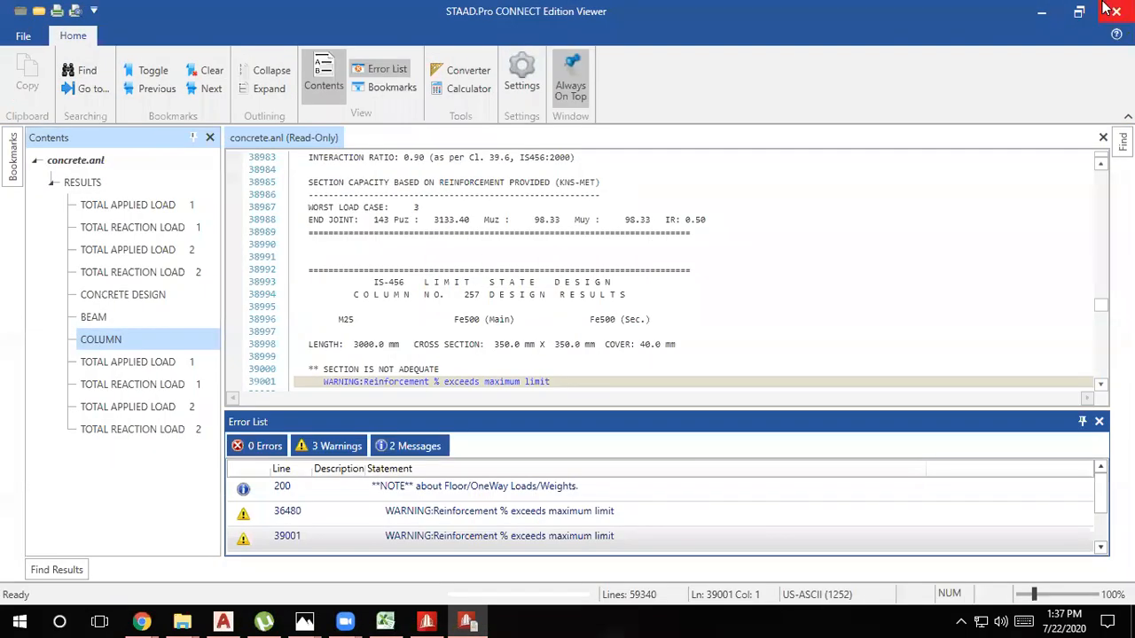
{"action": "left_click", "coordinate": [1113, 11]}
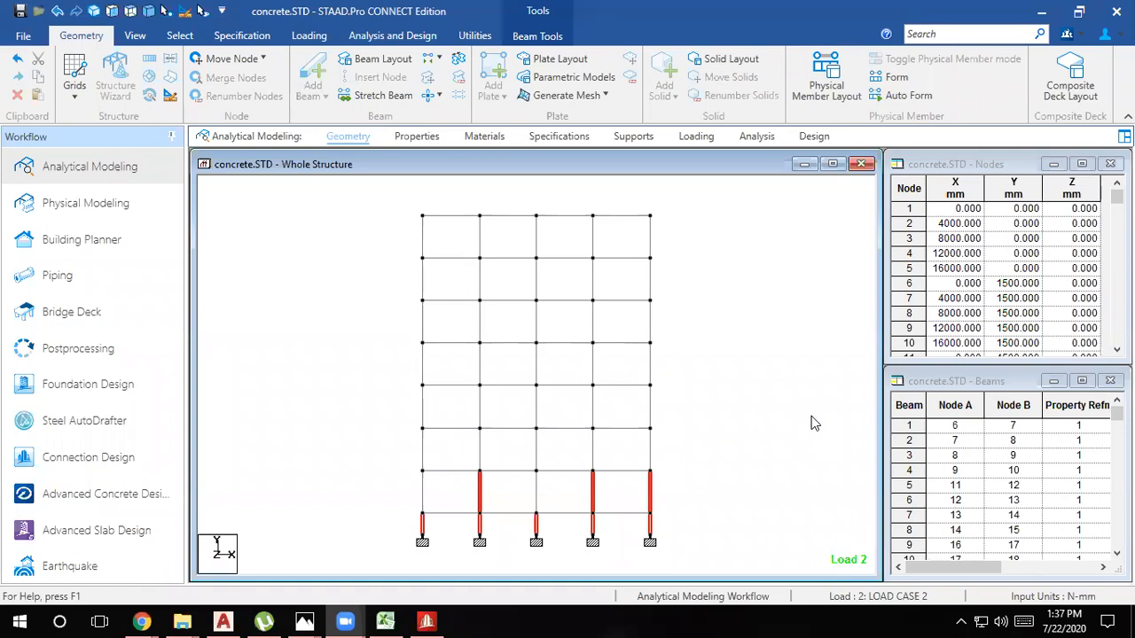
Add columns 112 and 257 to the Rect 0.40x0.40 section's assignment list, assign it, and accept deleting the result files
{"action": "left_click", "coordinate": [357, 139]}
{"action": "left_click", "coordinate": [413, 136]}
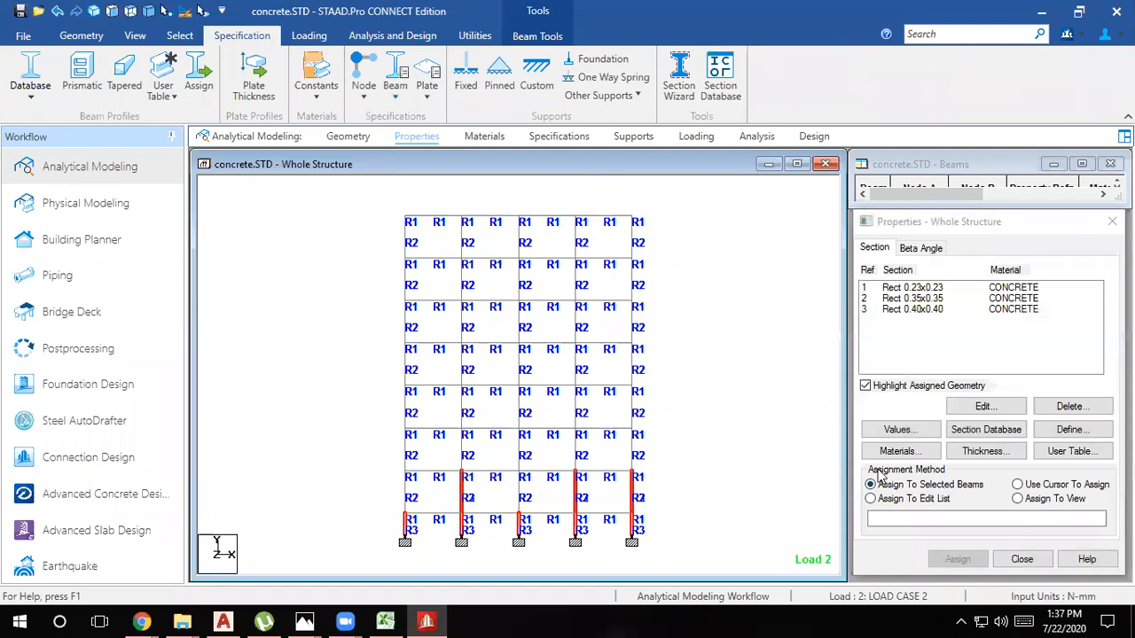
{"action": "left_click", "coordinate": [700, 435]}
{"action": "left_click", "coordinate": [891, 308]}
{"action": "left_click", "coordinate": [1093, 520]}
{"action": "key", "text": "Right"}
{"action": "key", "text": "Right"}
{"action": "key", "text": "Right"}
{"action": "key", "text": "Right"}
{"action": "key", "text": "Right"}
{"action": "key", "text": "Right"}
{"action": "key", "text": "Right"}
{"action": "key", "text": "Right"}
{"action": "key", "text": "Right"}
{"action": "key", "text": "Right"}
{"action": "key", "text": "Right"}
{"action": "key", "text": "Right"}
{"action": "key", "text": "Right"}
{"action": "key", "text": "Right"}
{"action": "key", "text": "Right"}
{"action": "key", "text": "Right"}
{"action": "key", "text": "Right"}
{"action": "key", "text": "Right"}
{"action": "type", "text": "112"}
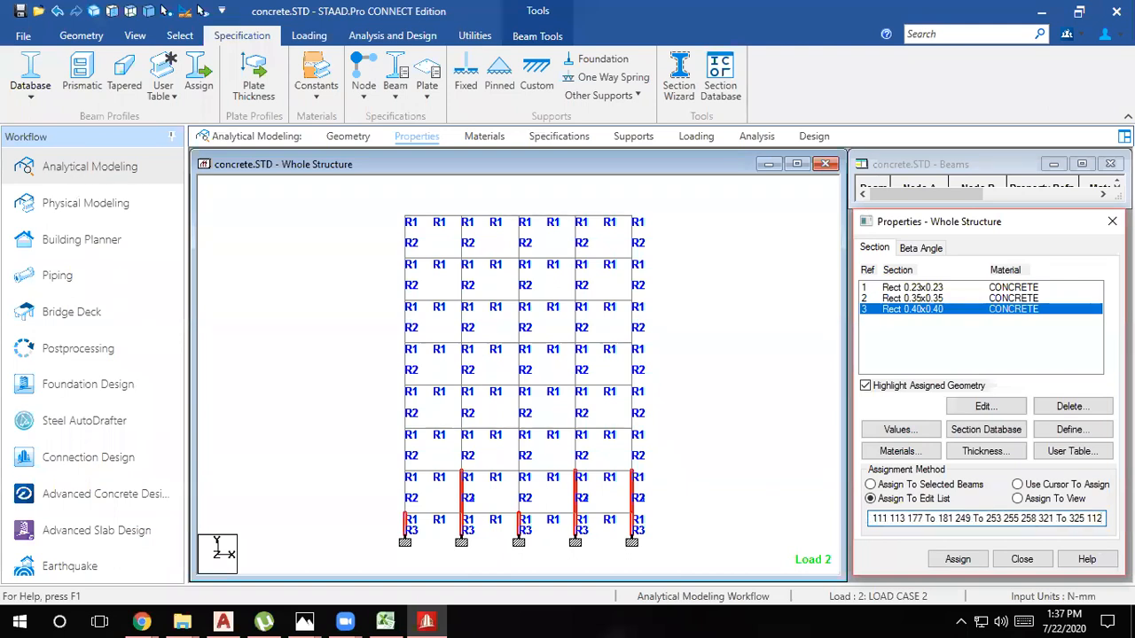
{"action": "type", "text": " 257"}
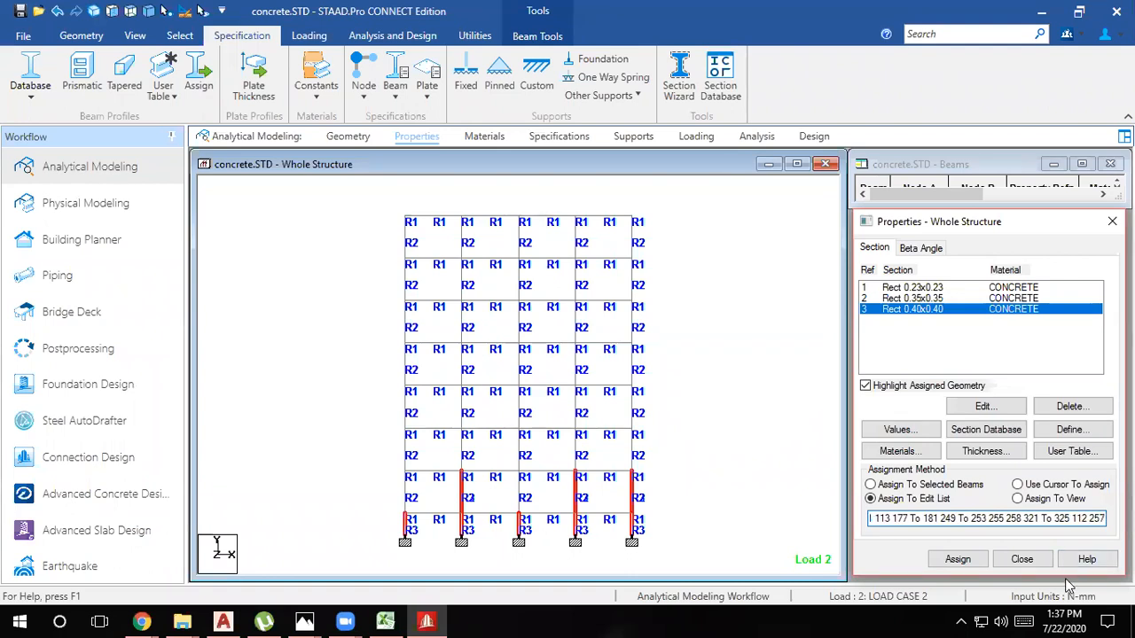
{"action": "left_click", "coordinate": [960, 566]}
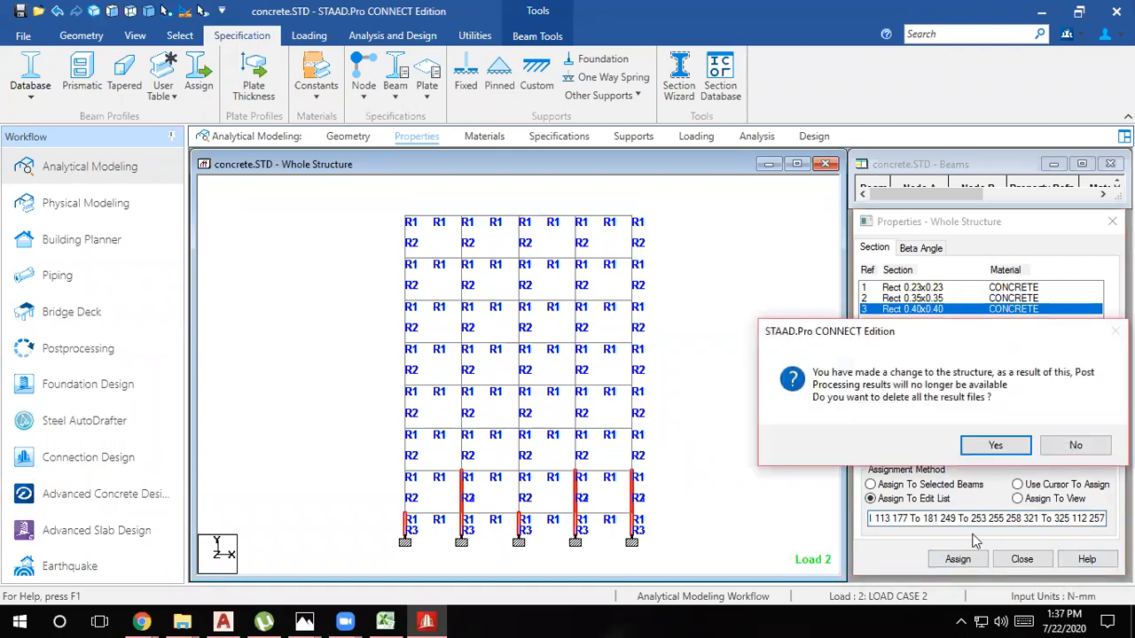
{"action": "left_click", "coordinate": [993, 446]}
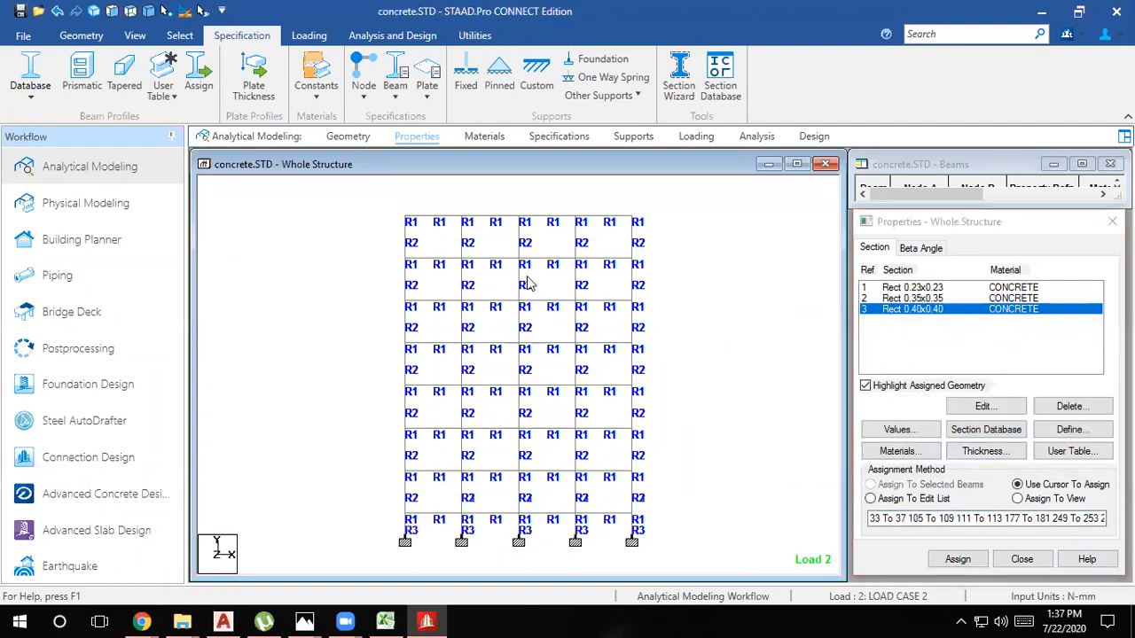
Save the modified structure, rerun the analysis and design, and open the output file
{"action": "left_click", "coordinate": [392, 36]}
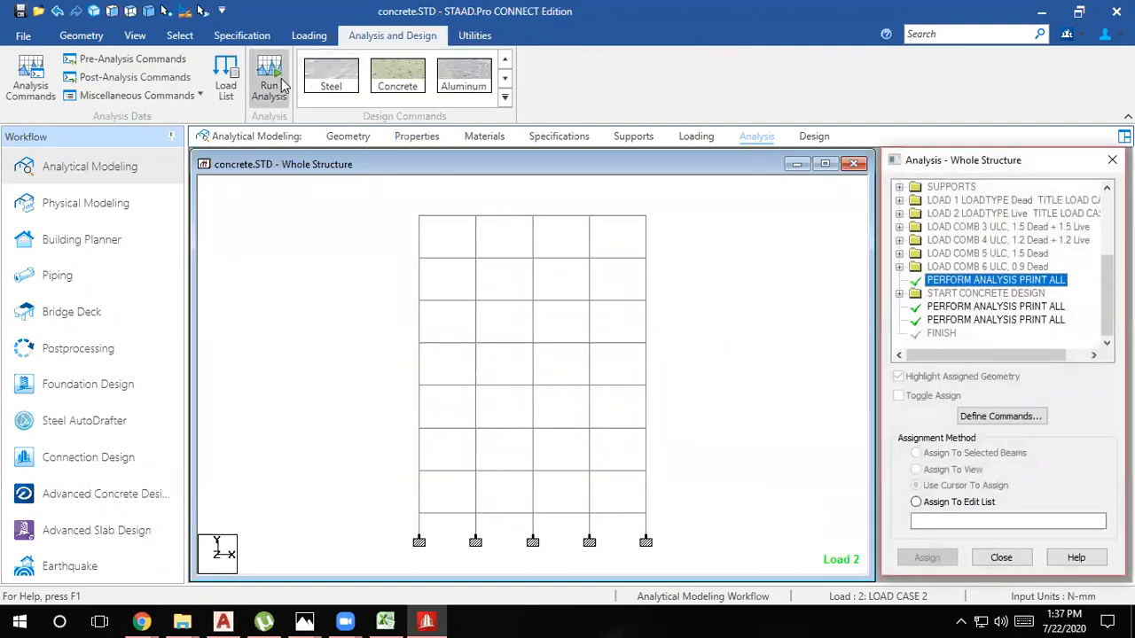
{"action": "left_click", "coordinate": [280, 83]}
{"action": "left_click", "coordinate": [560, 398]}
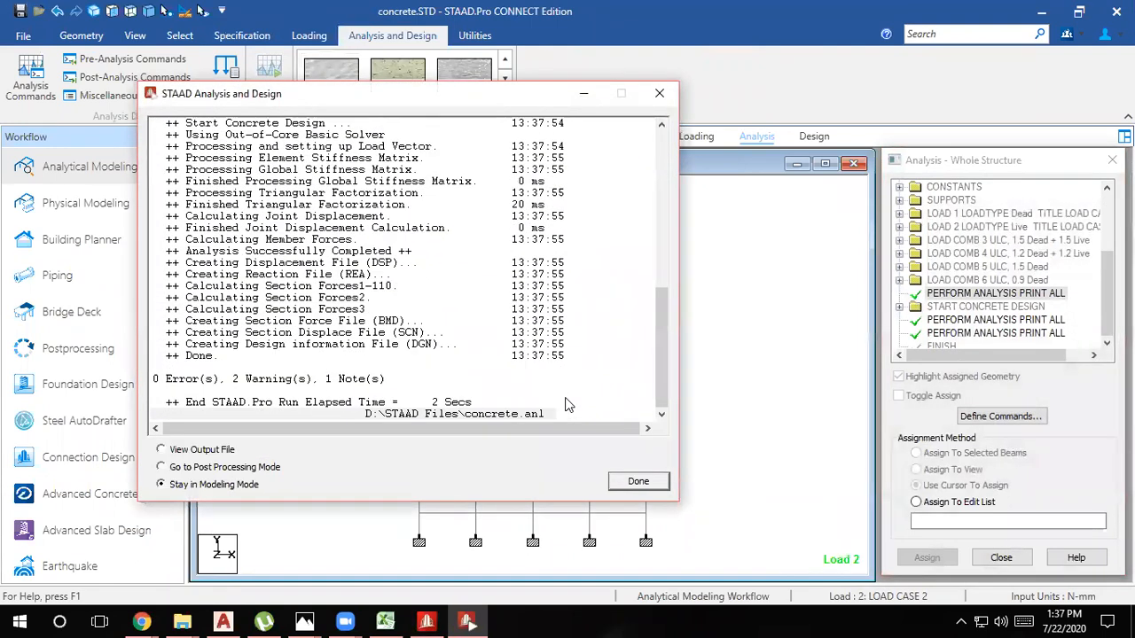
{"action": "left_click", "coordinate": [202, 453]}
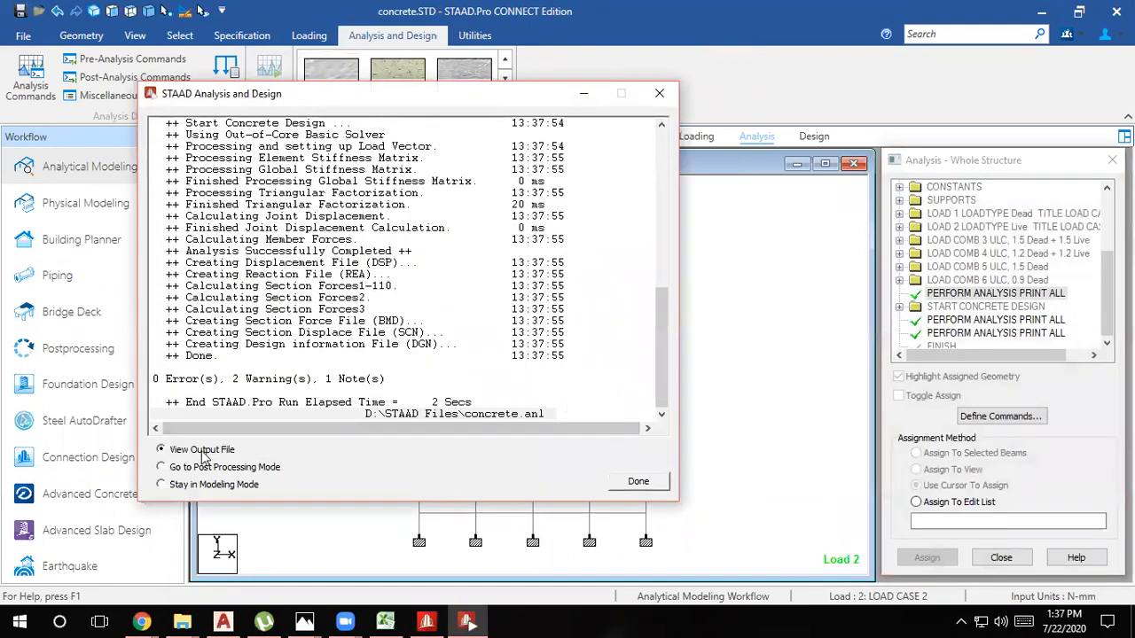
{"action": "left_click", "coordinate": [638, 482]}
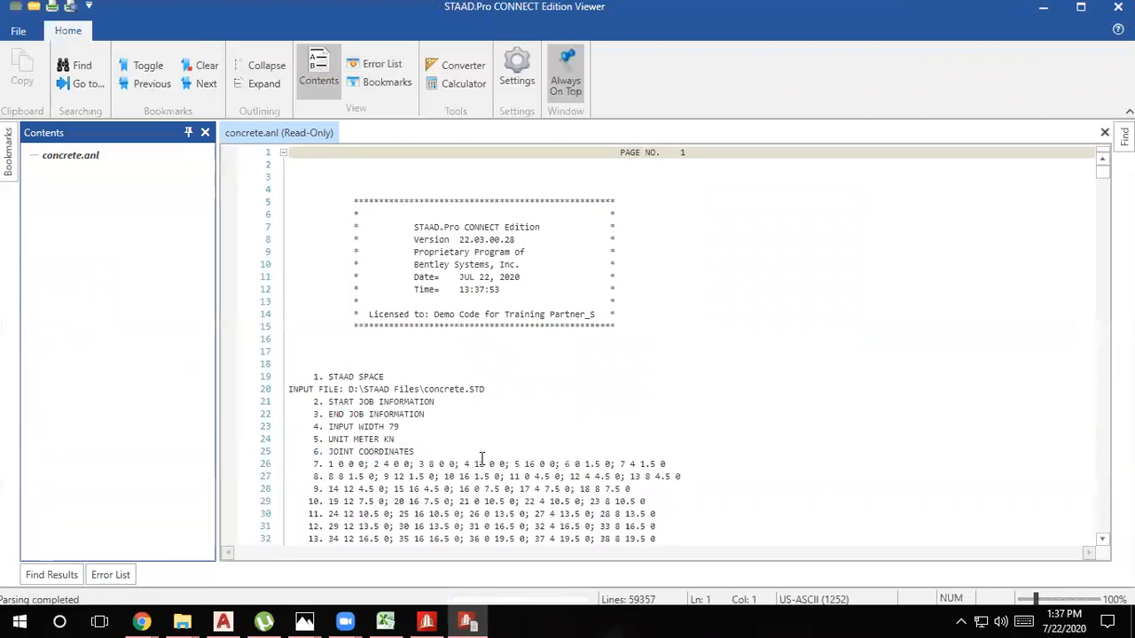
Go to the reinforcement warning at line 37734, check which column it concerns, and close the output file
{"action": "left_click", "coordinate": [524, 520]}
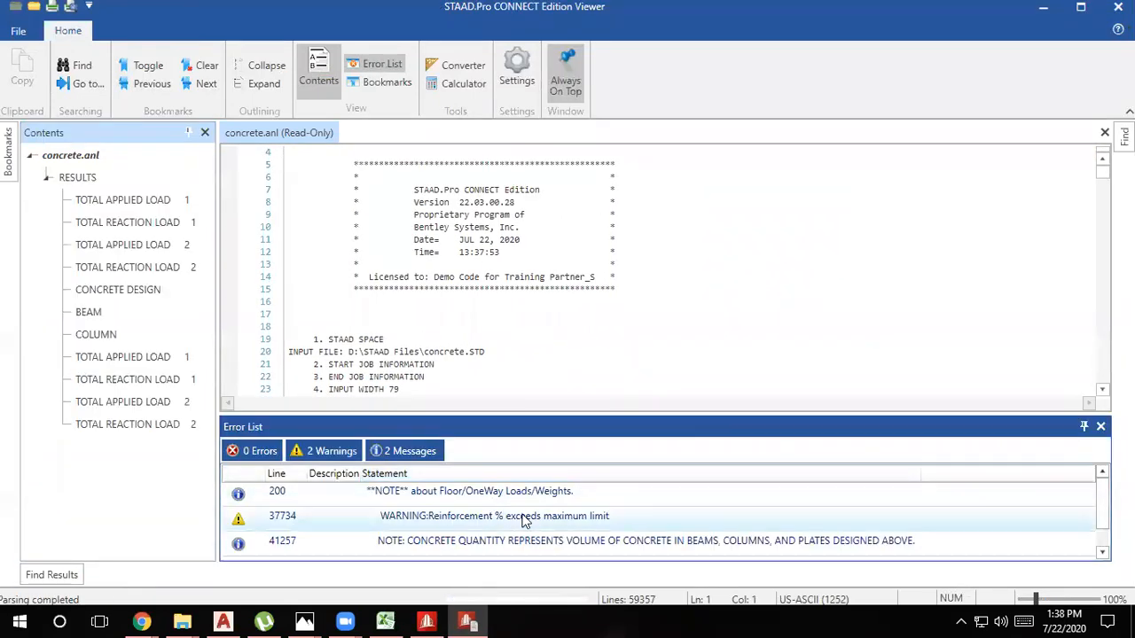
{"action": "double_click", "coordinate": [524, 520]}
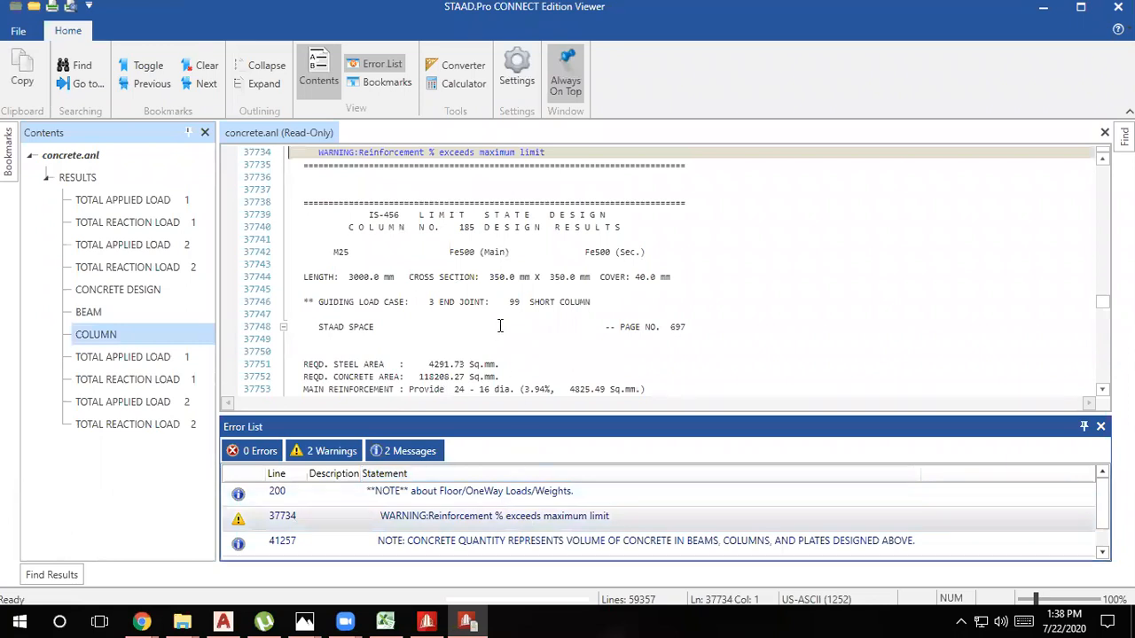
{"action": "scroll", "coordinate": [498, 325], "scroll_direction": "up", "scroll_amount": 5}
{"action": "left_click_drag", "start_coordinate": [455, 253], "coordinate": [486, 252]}
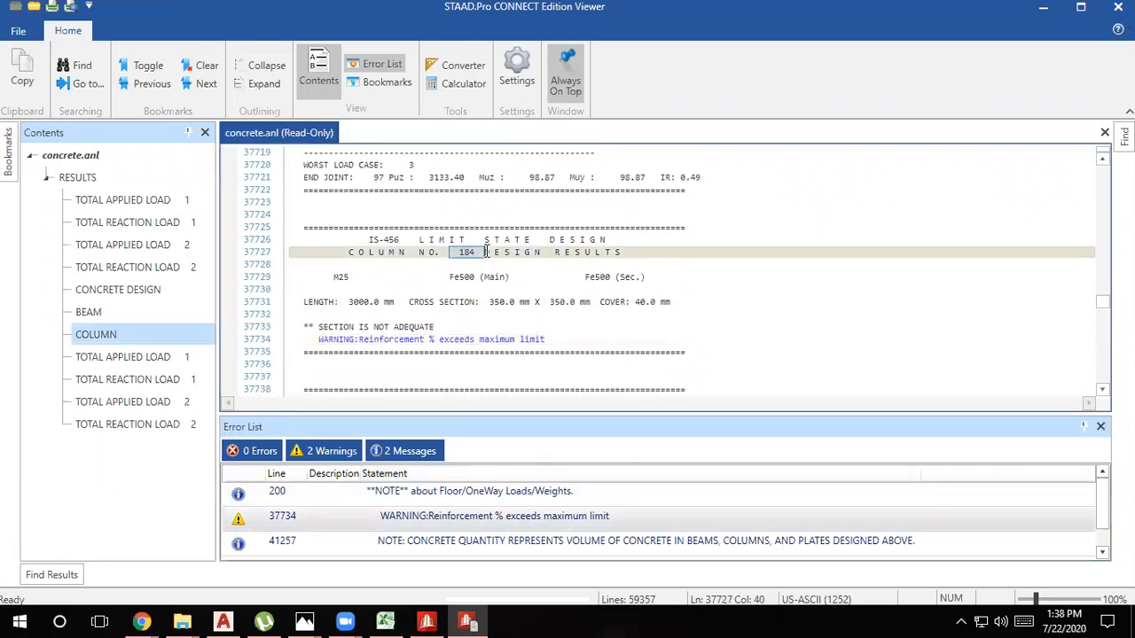
{"action": "left_click", "coordinate": [1043, 7]}
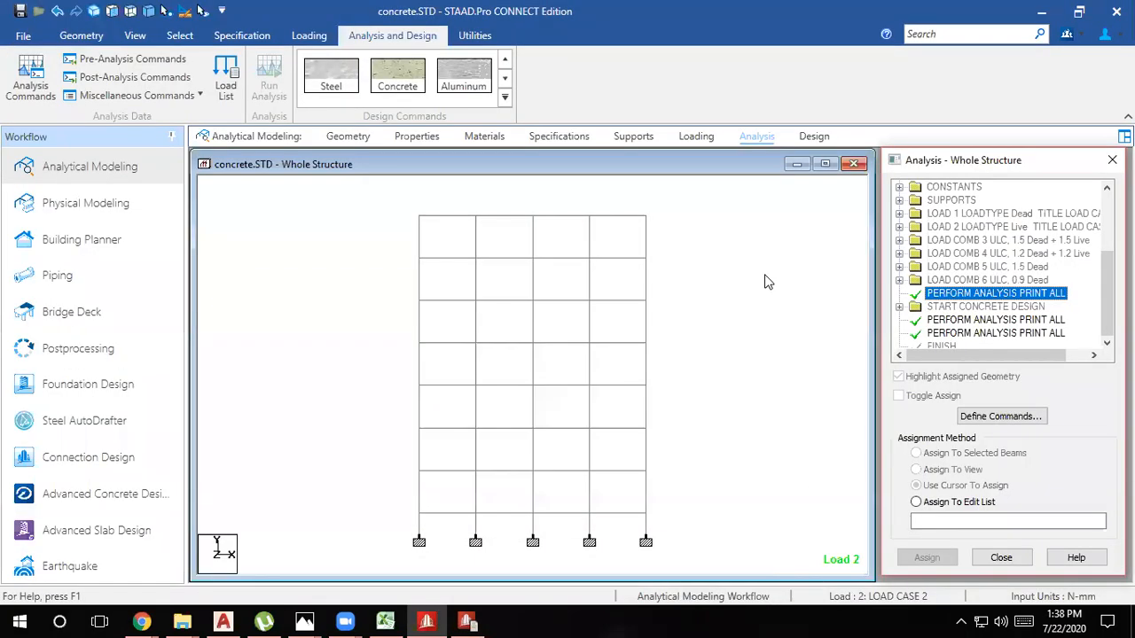
{"action": "left_click", "coordinate": [466, 621]}
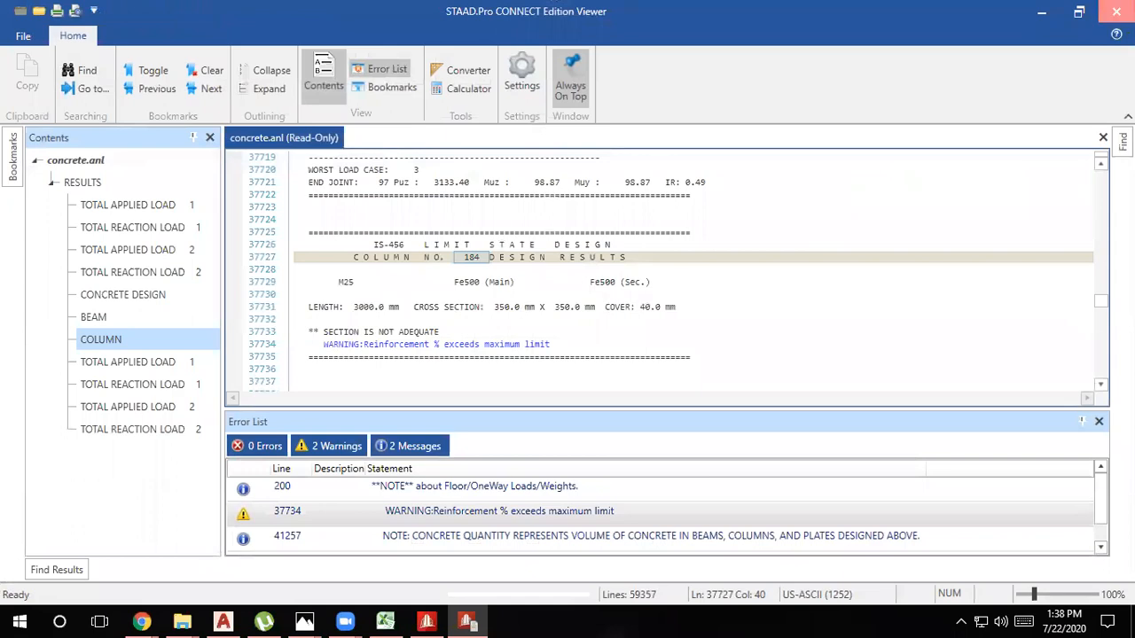
{"action": "left_click", "coordinate": [1116, 11]}
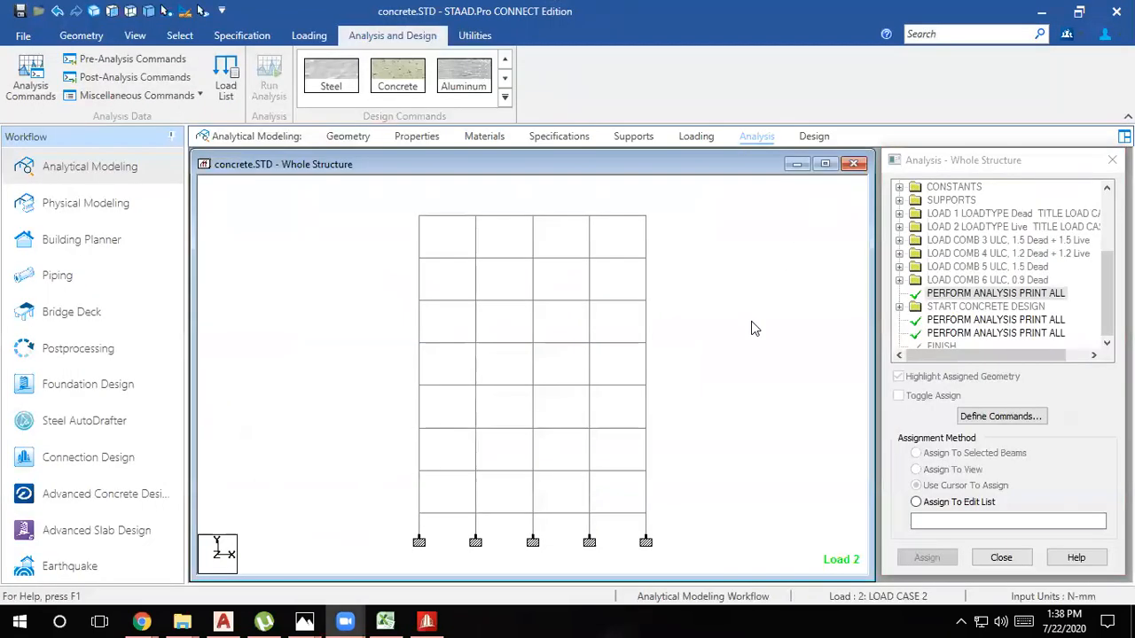
Add column 184 to the Rect 0.40x0.40 section's assignment list, assign it, and accept deleting the result files
{"action": "left_click", "coordinate": [413, 139]}
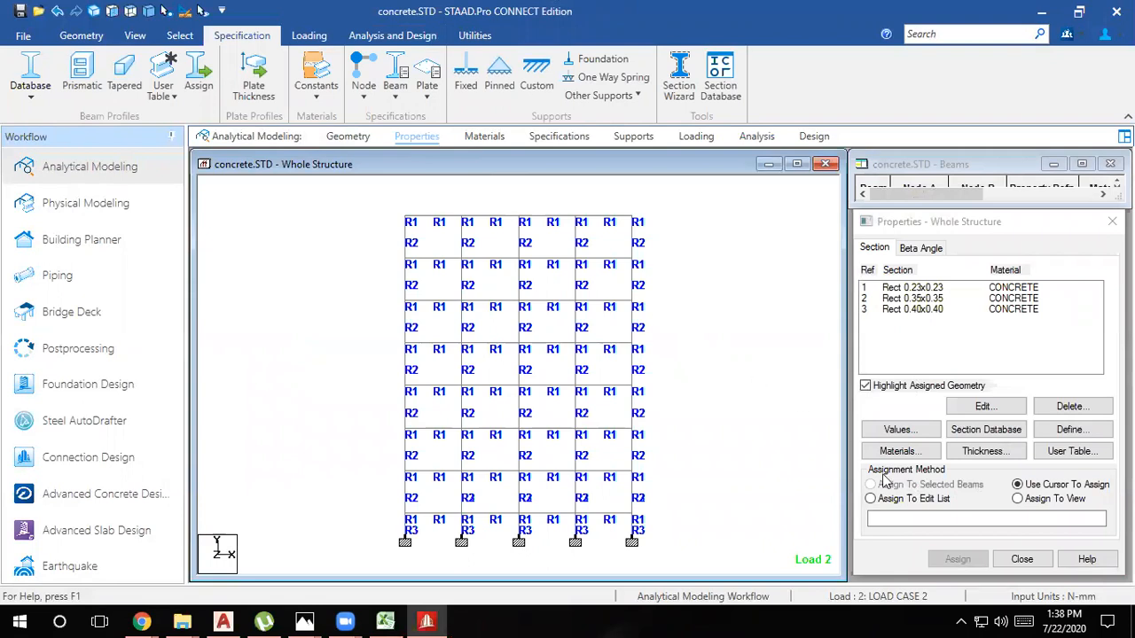
{"action": "left_click", "coordinate": [900, 310]}
{"action": "left_click", "coordinate": [1067, 520]}
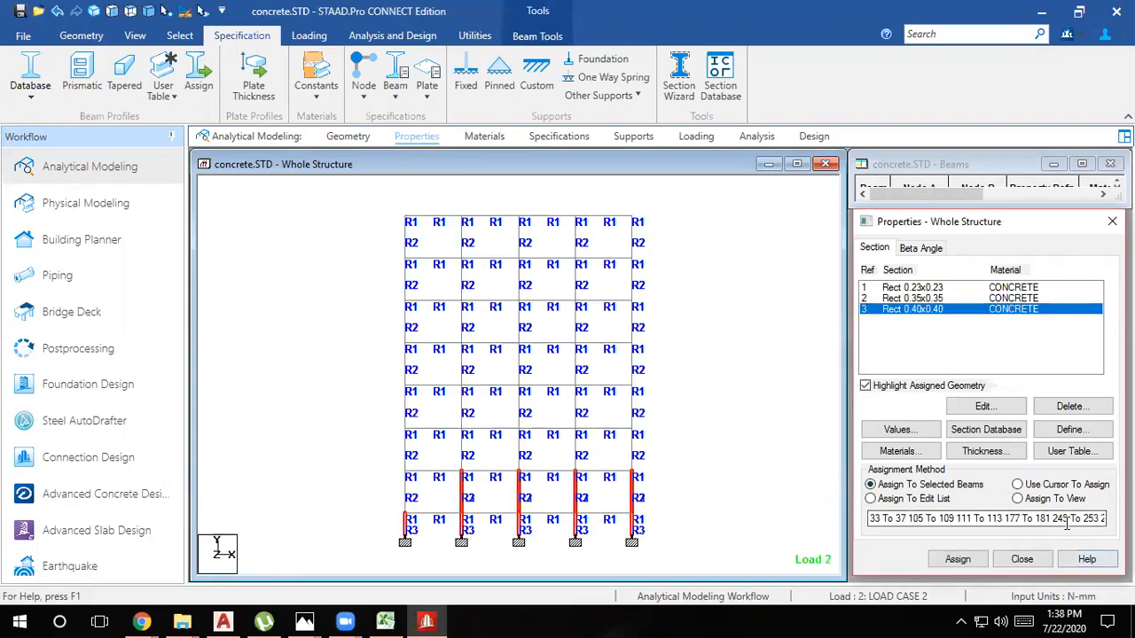
{"action": "key", "text": "Right"}
{"action": "key", "text": "Right"}
{"action": "key", "text": "Right"}
{"action": "key", "text": "Right"}
{"action": "key", "text": "Right"}
{"action": "key", "text": "Right"}
{"action": "key", "text": "Right"}
{"action": "key", "text": "Right"}
{"action": "key", "text": "Right"}
{"action": "key", "text": "Right"}
{"action": "key", "text": "Right"}
{"action": "key", "text": "Right"}
{"action": "key", "text": "Right"}
{"action": "key", "text": "Right"}
{"action": "key", "text": "Right"}
{"action": "key", "text": "Right"}
{"action": "key", "text": "Right"}
{"action": "key", "text": "Right"}
{"action": "key", "text": "Right"}
{"action": "key", "text": "Right"}
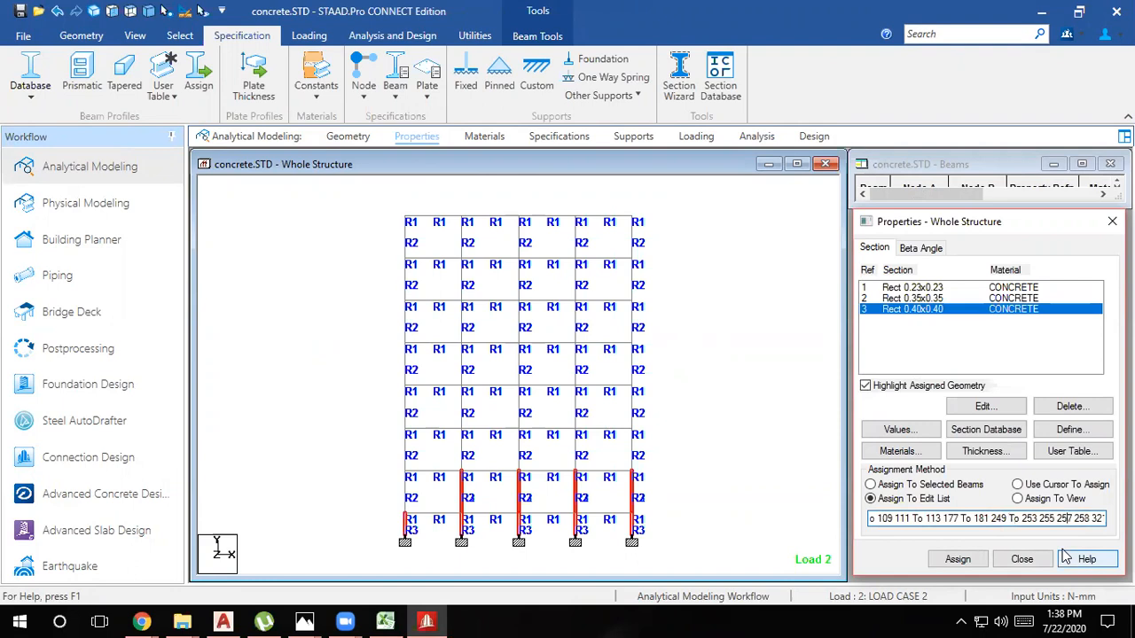
{"action": "type", "text": "18"}
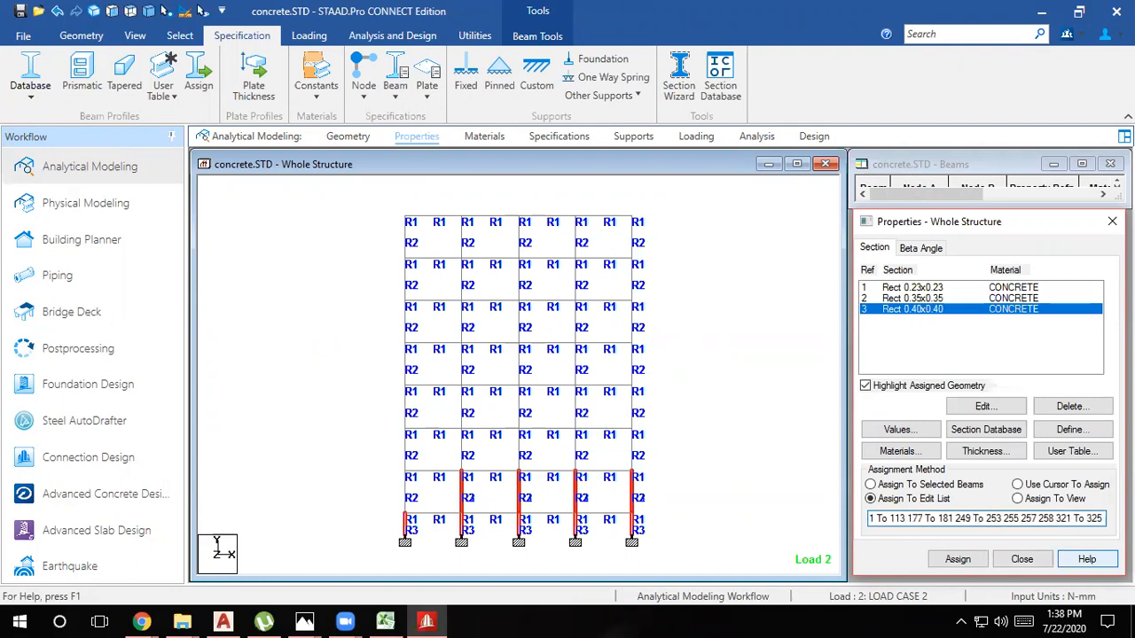
{"action": "type", "text": "4"}
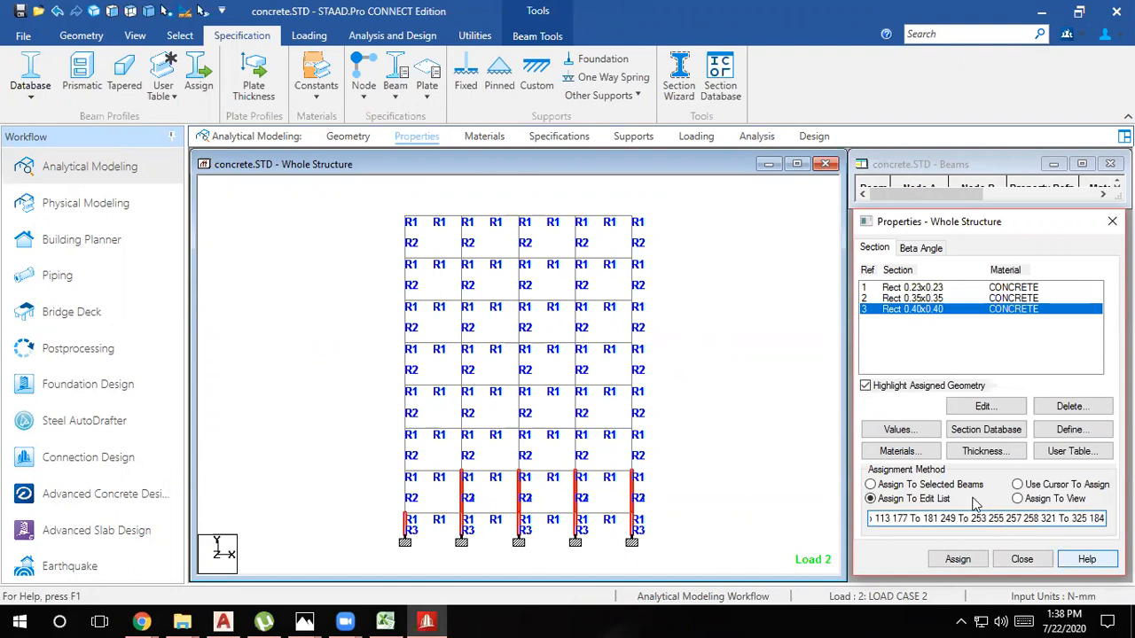
{"action": "left_click", "coordinate": [984, 559]}
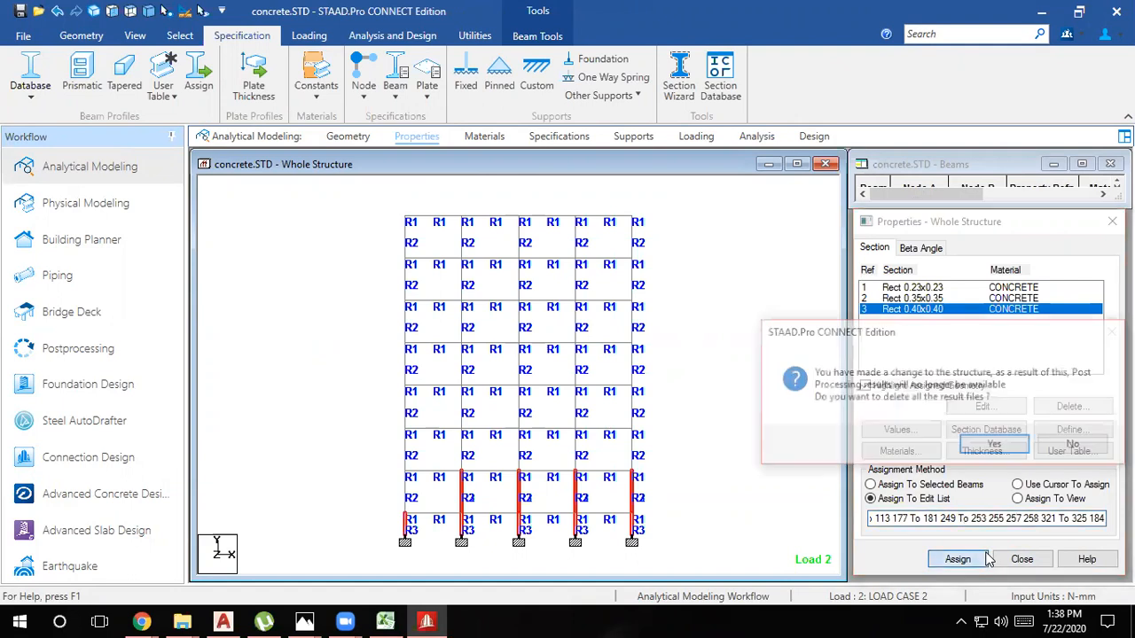
{"action": "left_click", "coordinate": [984, 447]}
Save the structure, rerun the analysis and design, then open the output file and close it again
{"action": "left_click", "coordinate": [390, 35]}
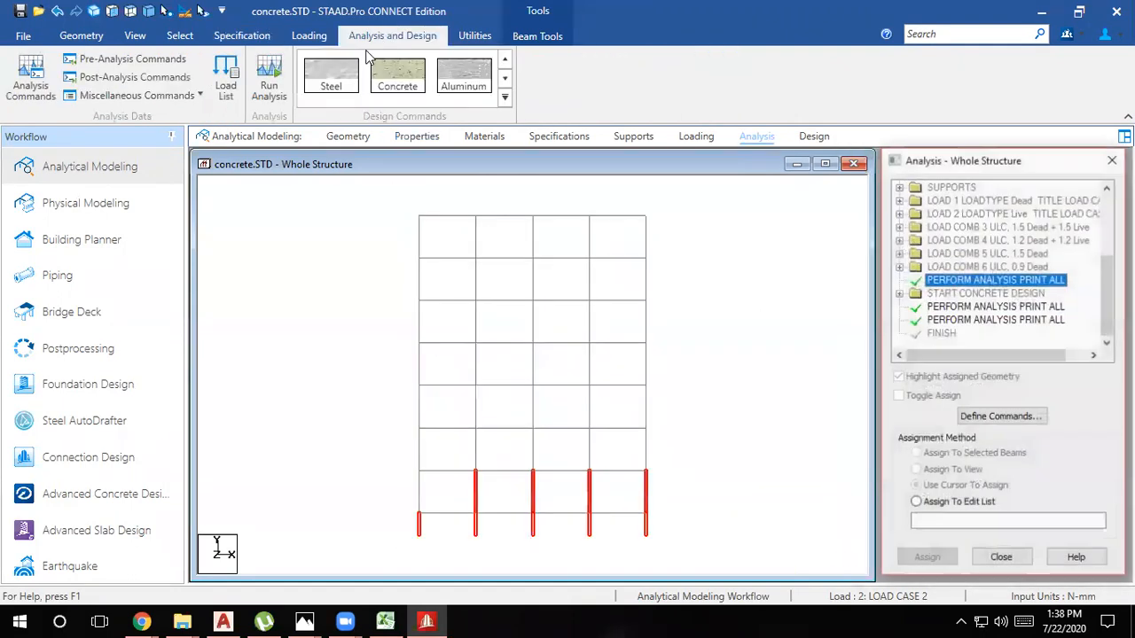
{"action": "left_click", "coordinate": [269, 85]}
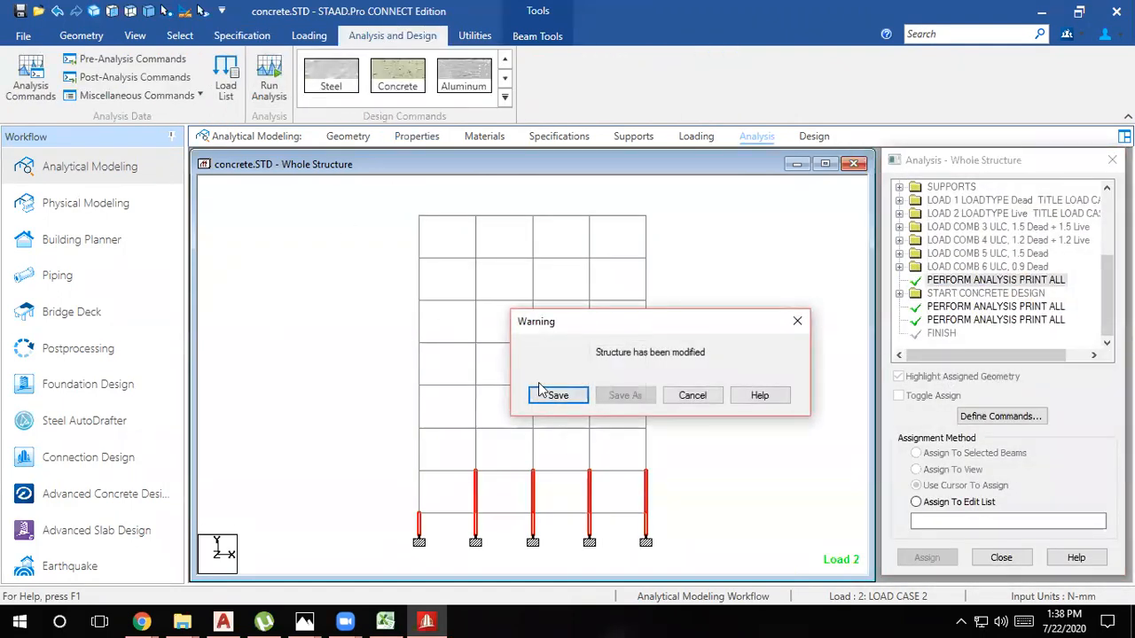
{"action": "left_click", "coordinate": [545, 396]}
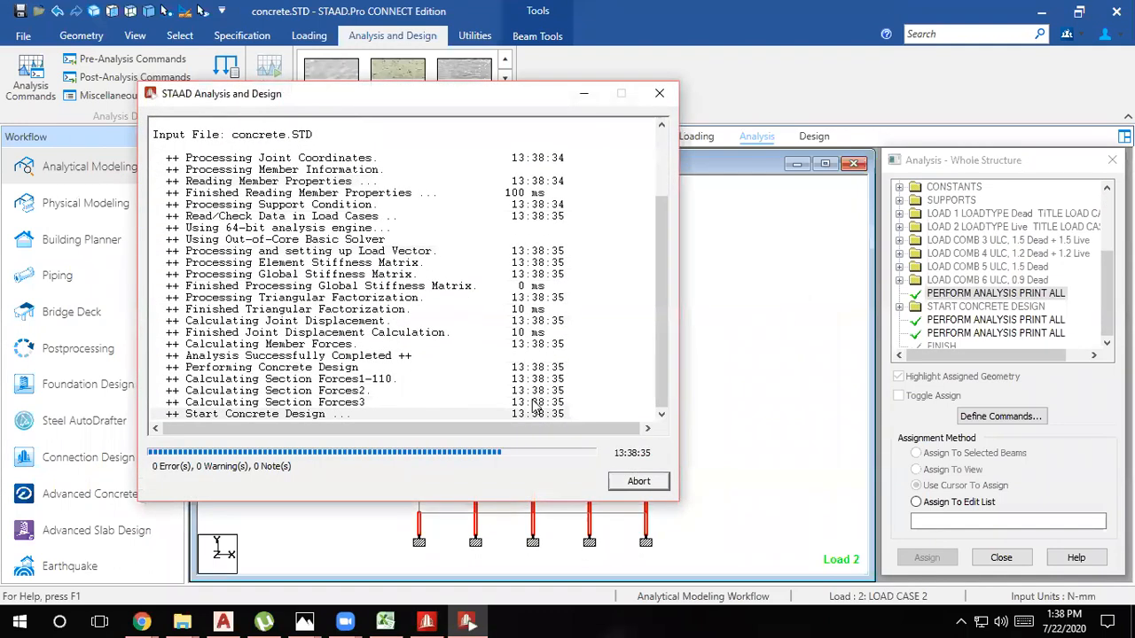
{"action": "left_click", "coordinate": [211, 451]}
{"action": "left_click", "coordinate": [639, 481]}
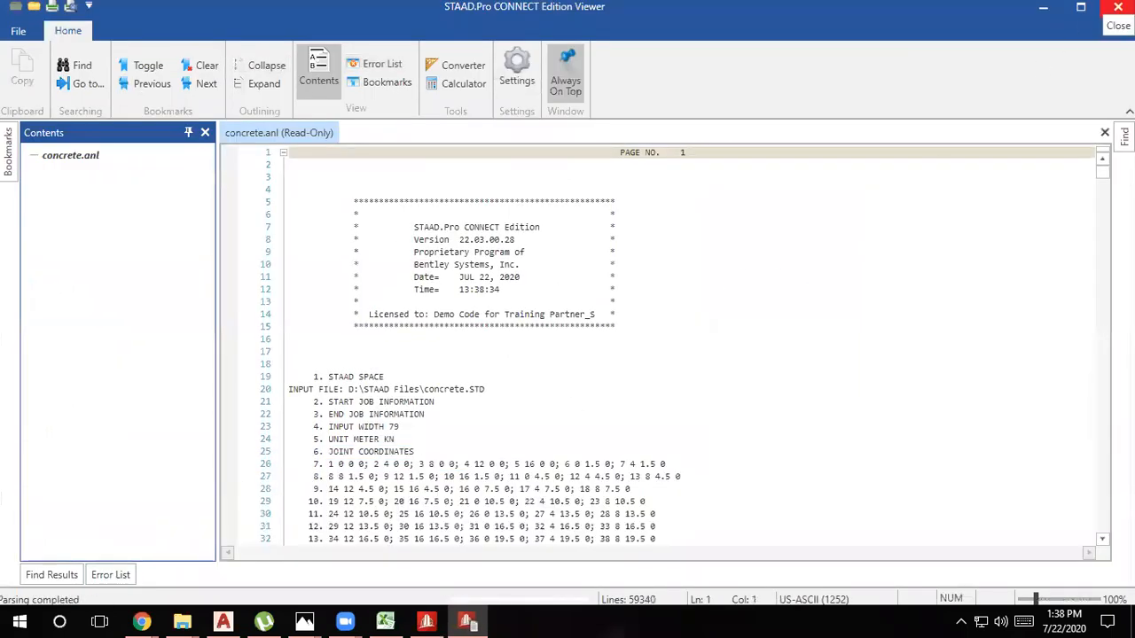
{"action": "left_click", "coordinate": [1118, 7]}
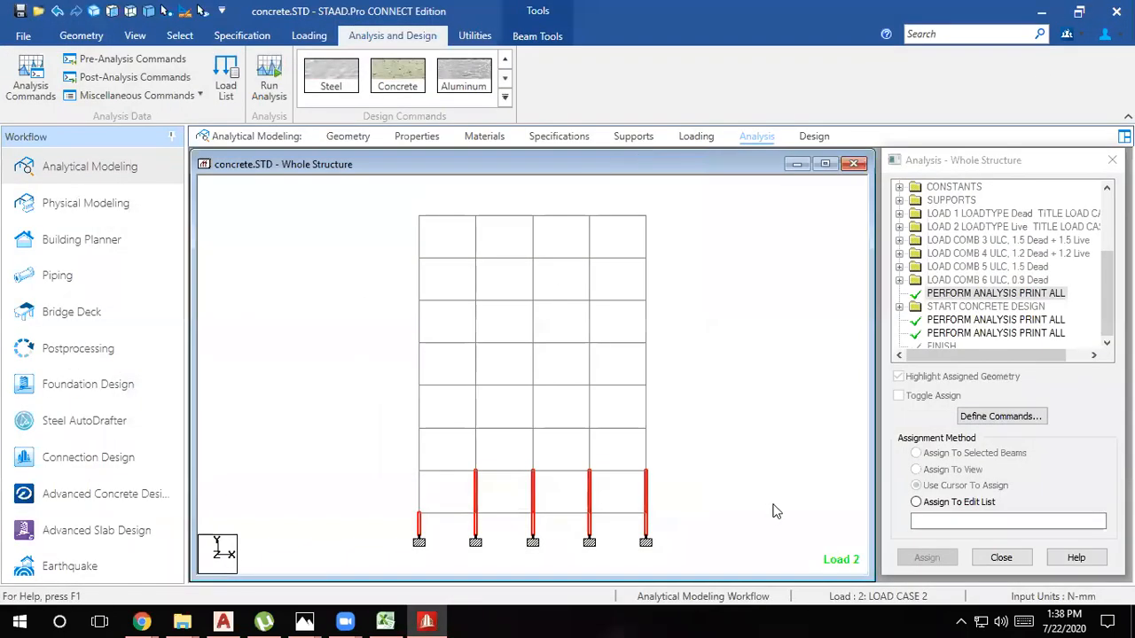
Assign the Rect 0.40x0.40 section to all columns of the storey directly above the base columns, accepting deletion of the result files
{"action": "left_click", "coordinate": [417, 135]}
{"action": "left_click", "coordinate": [901, 307]}
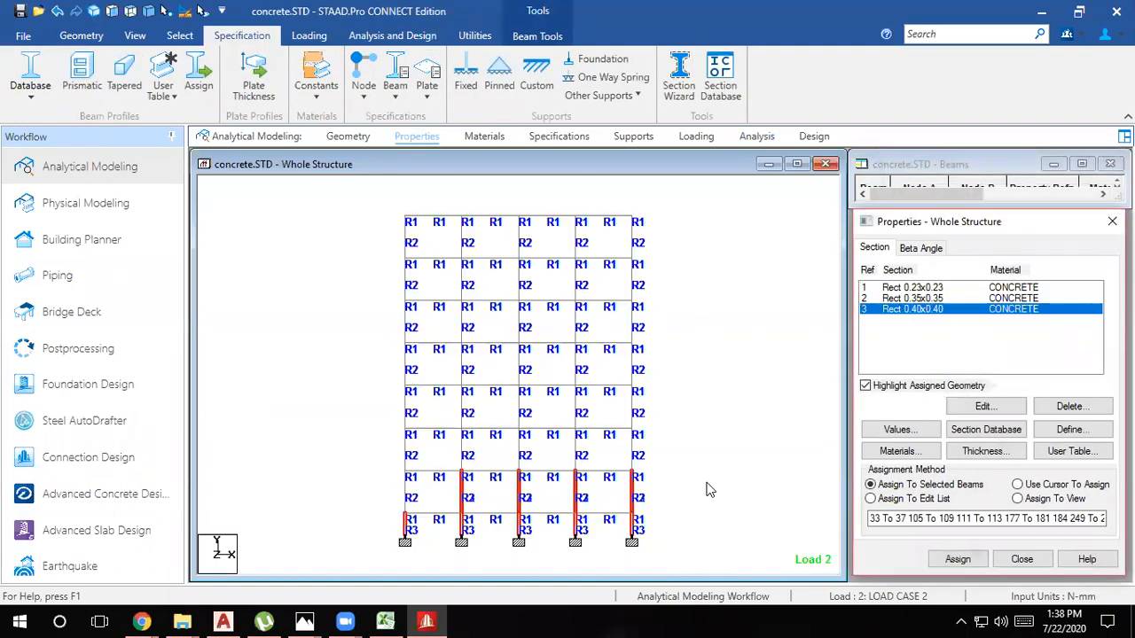
{"action": "left_click_drag", "start_coordinate": [467, 488], "coordinate": [304, 479]}
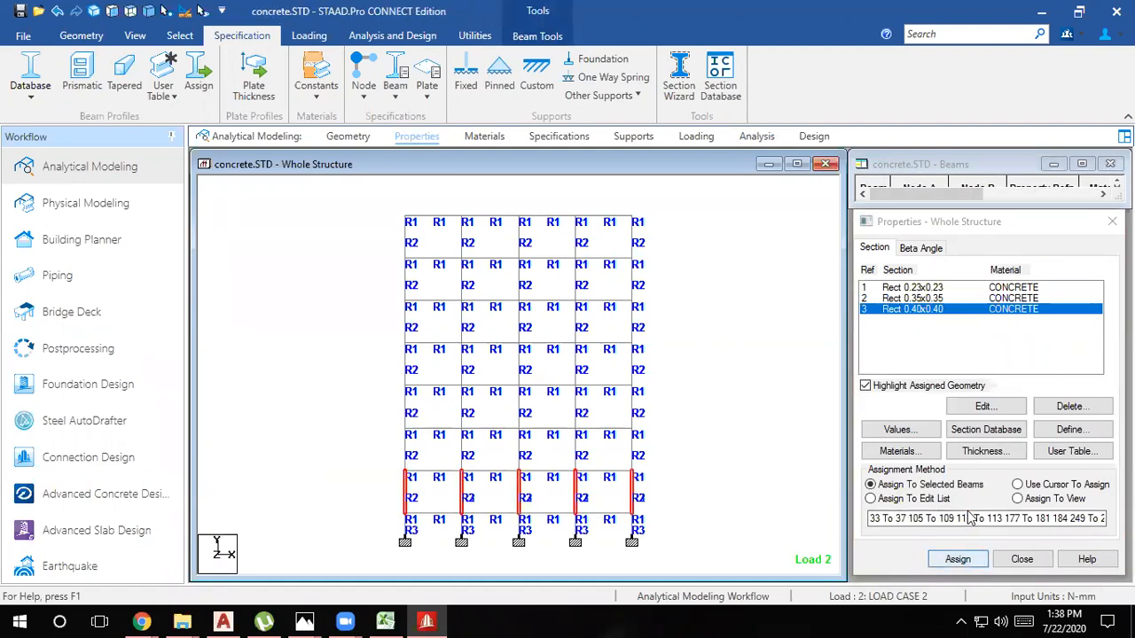
{"action": "left_click", "coordinate": [958, 559]}
{"action": "left_click", "coordinate": [994, 439]}
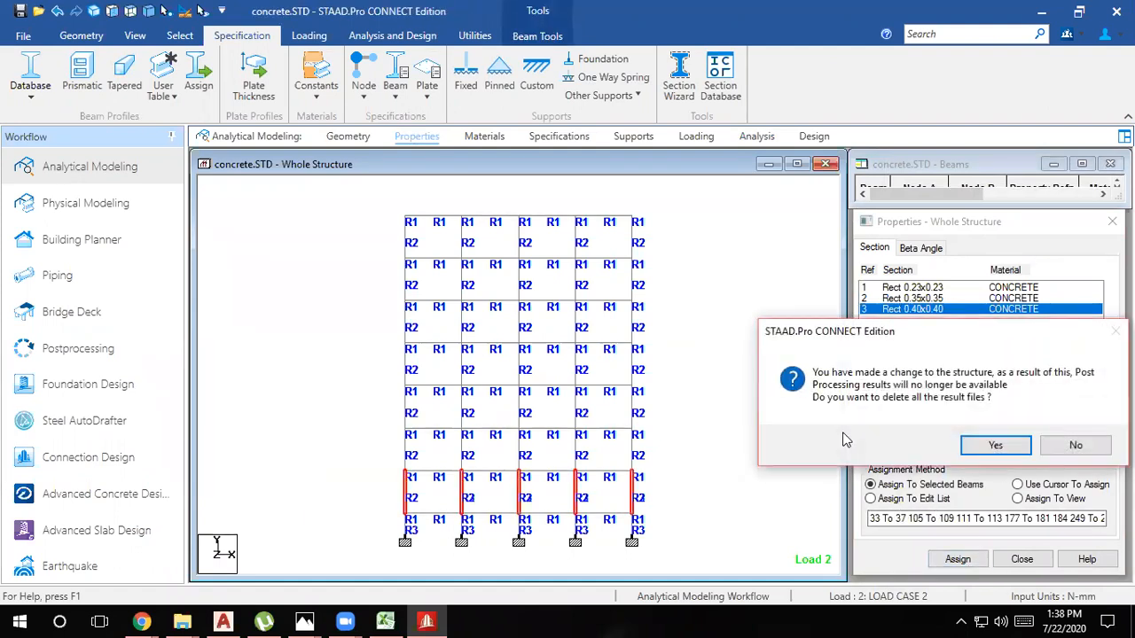
{"action": "left_click", "coordinate": [993, 440]}
{"action": "left_click", "coordinate": [669, 405]}
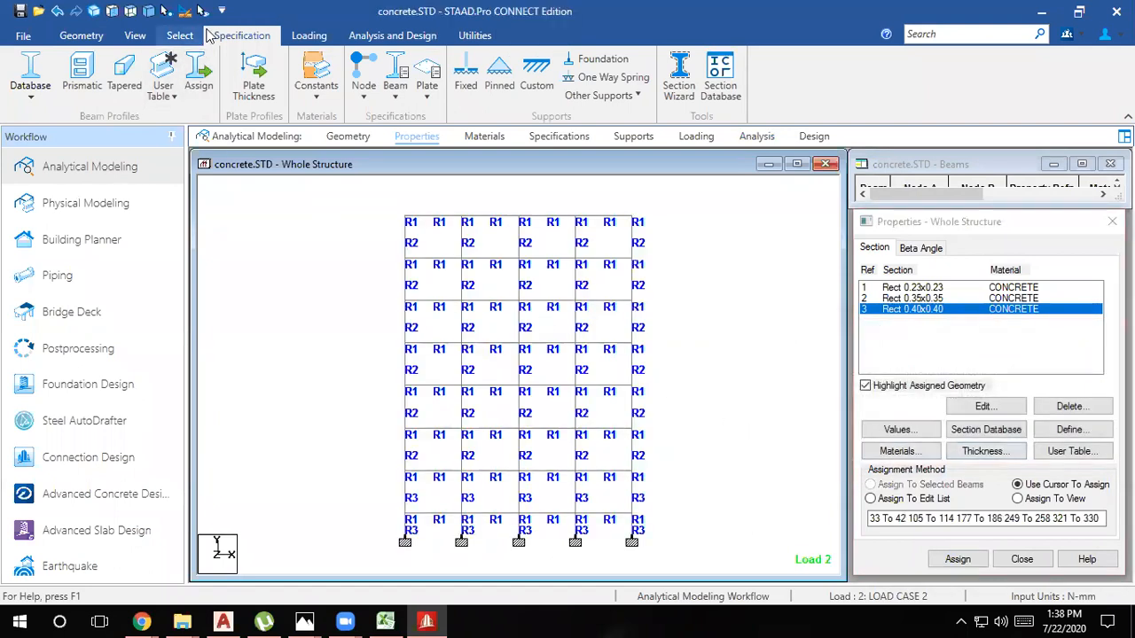
Save the modified structure, rerun the analysis and design, and view the output file
{"action": "left_click", "coordinate": [355, 38]}
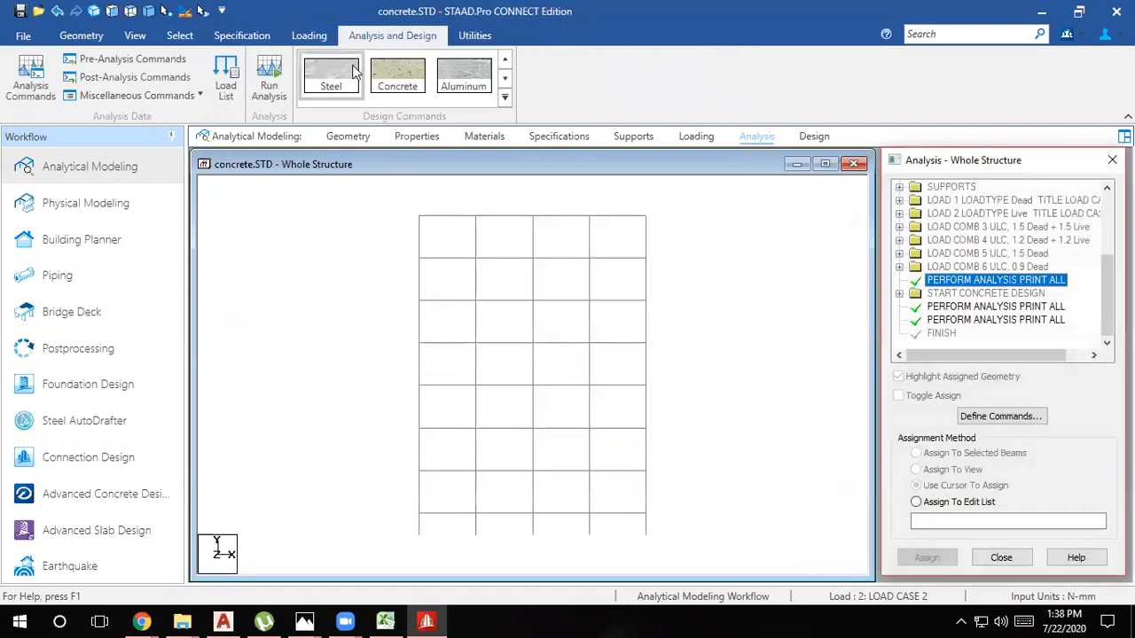
{"action": "left_click", "coordinate": [268, 84]}
{"action": "left_click", "coordinate": [545, 395]}
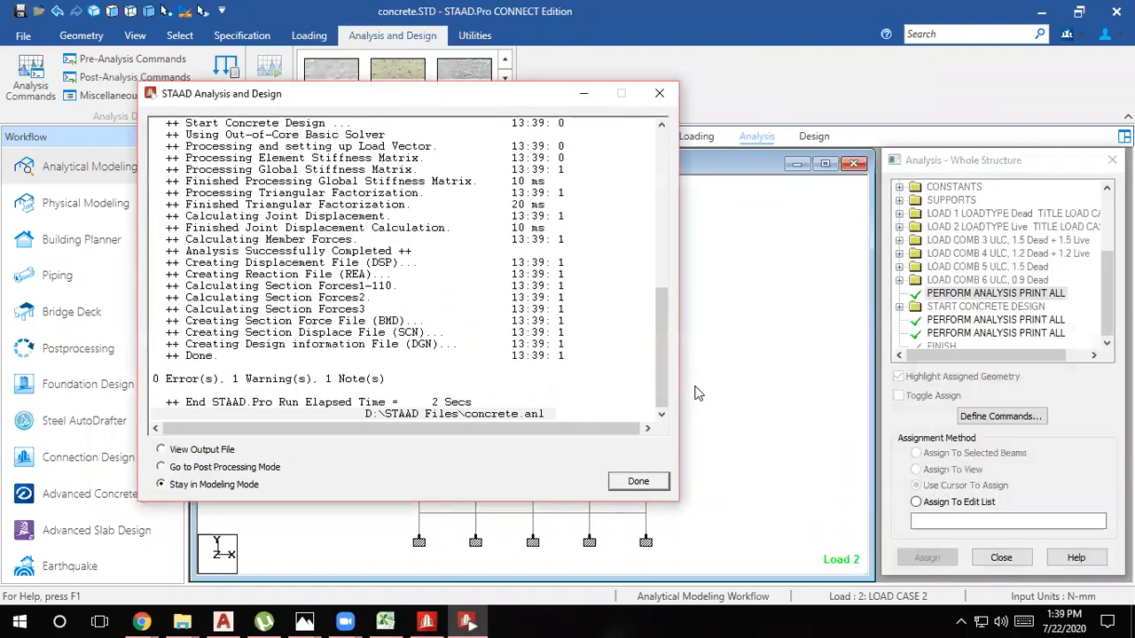
{"action": "left_click", "coordinate": [165, 451]}
{"action": "left_click", "coordinate": [639, 483]}
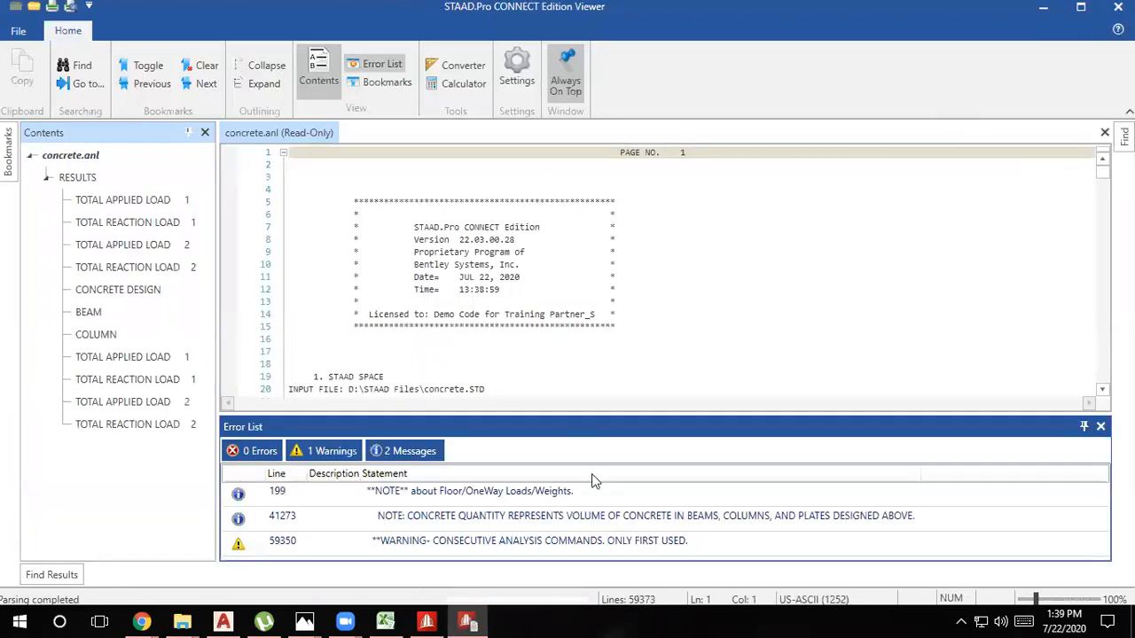
Check the output's error list for remaining reinforcement warnings and close the output file
{"action": "left_click", "coordinate": [537, 521]}
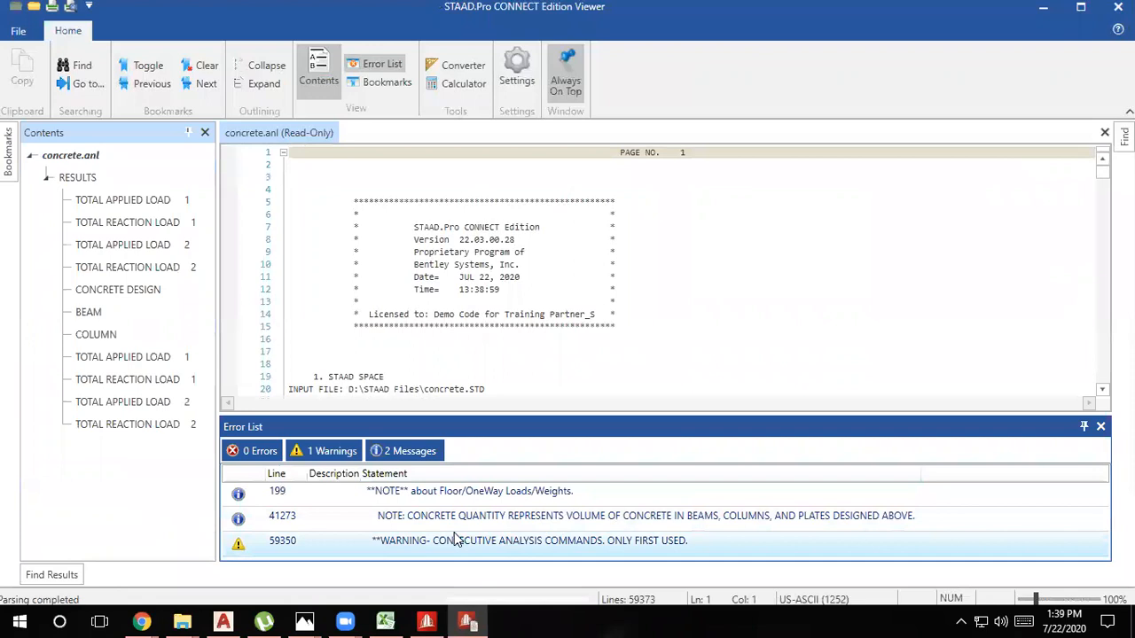
{"action": "left_click", "coordinate": [521, 550]}
{"action": "left_click", "coordinate": [1119, 7]}
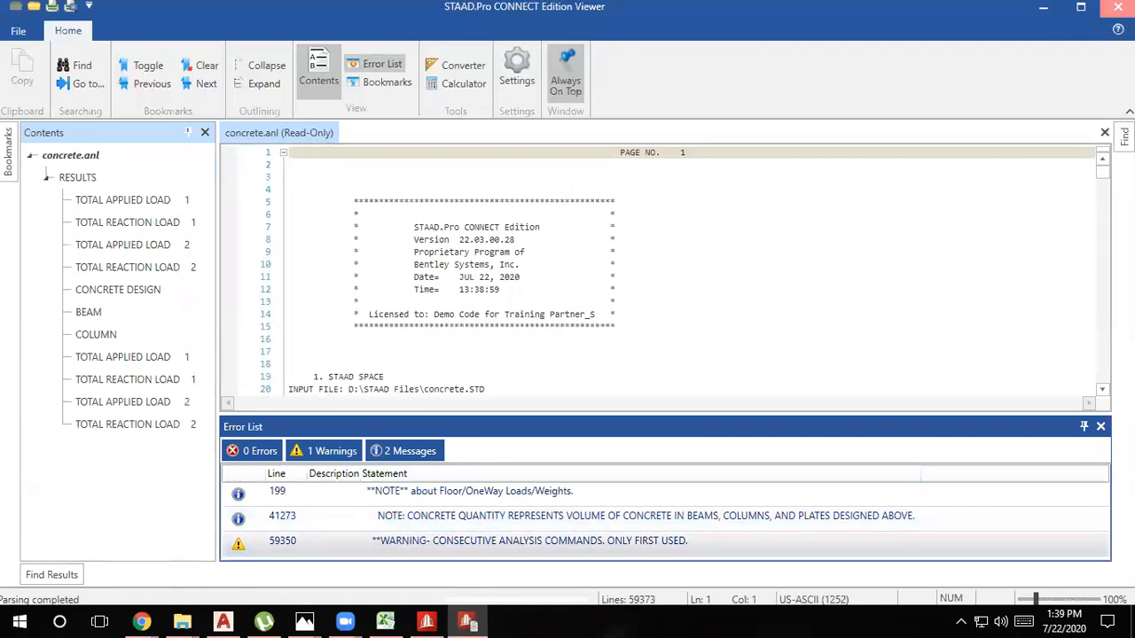
Delete the last duplicate PERFORM ANALYSIS PRINT ALL command from the analysis list and accept the deletion
{"action": "left_click", "coordinate": [992, 334]}
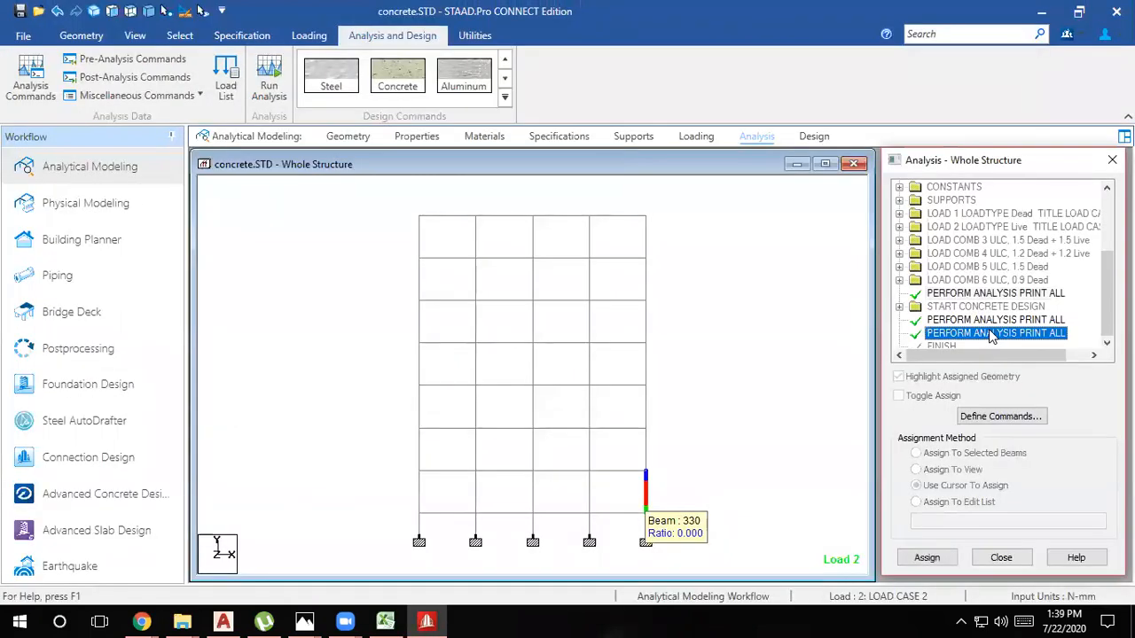
{"action": "right_click", "coordinate": [992, 335]}
{"action": "left_click", "coordinate": [991, 360]}
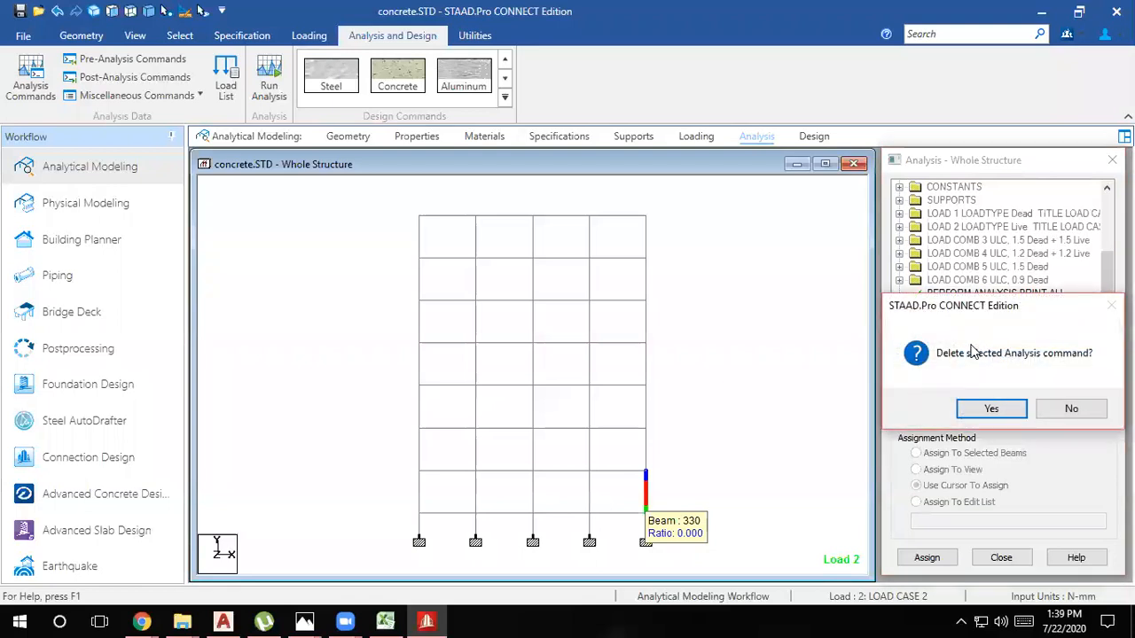
{"action": "left_click", "coordinate": [991, 409]}
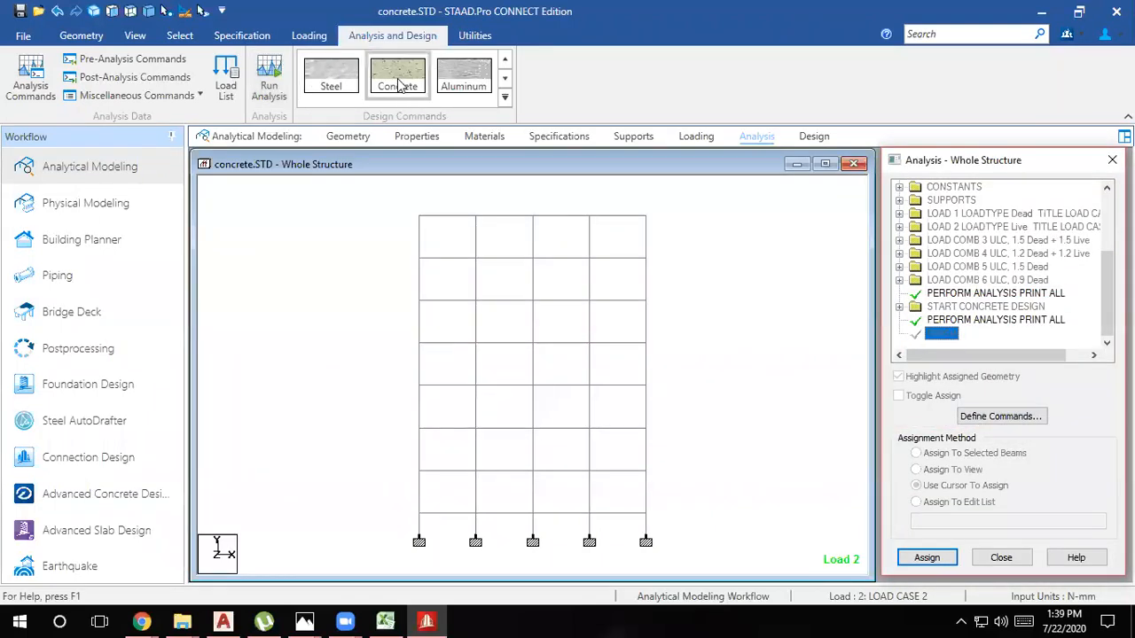
Save the modified structure, rerun the analysis and design, check the output file's error list, and close the output file
{"action": "left_click", "coordinate": [259, 90]}
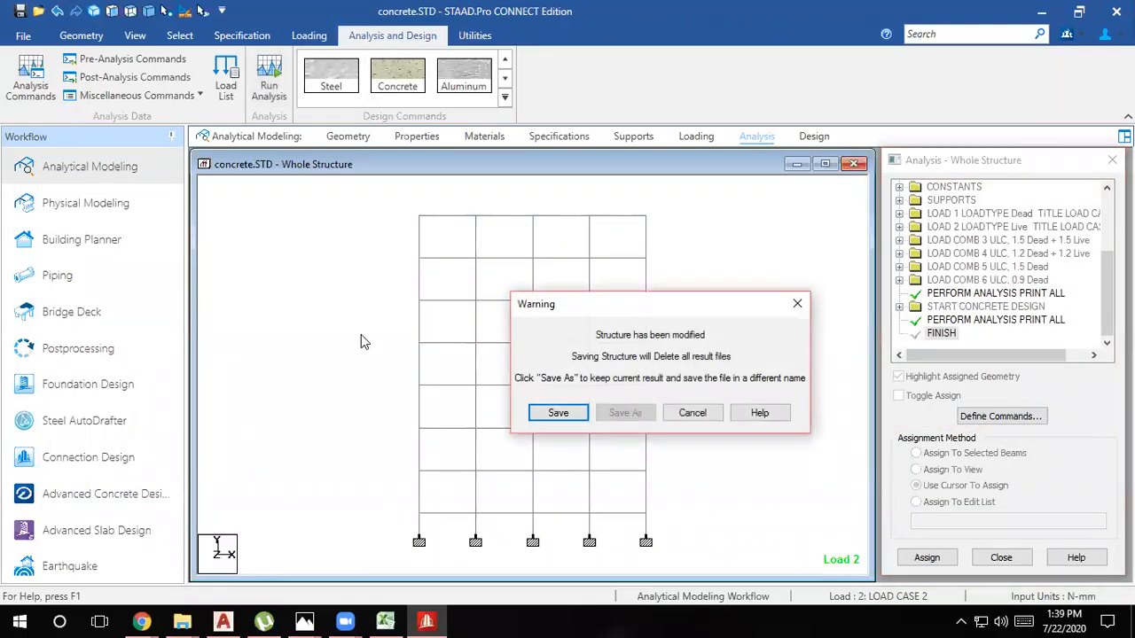
{"action": "left_click", "coordinate": [556, 413]}
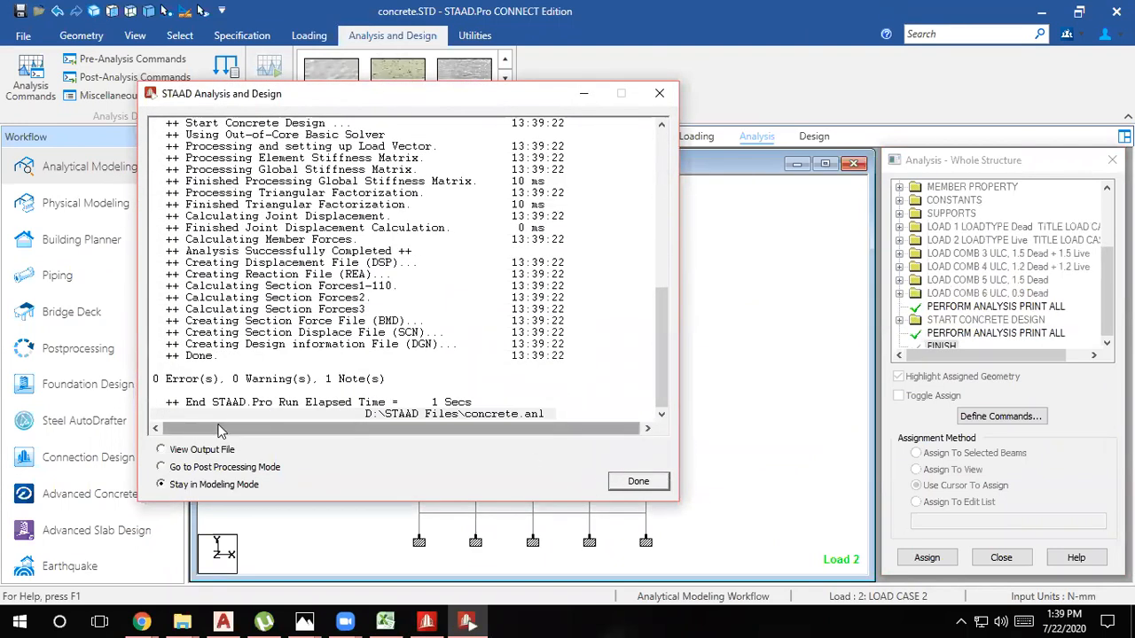
{"action": "left_click", "coordinate": [195, 451]}
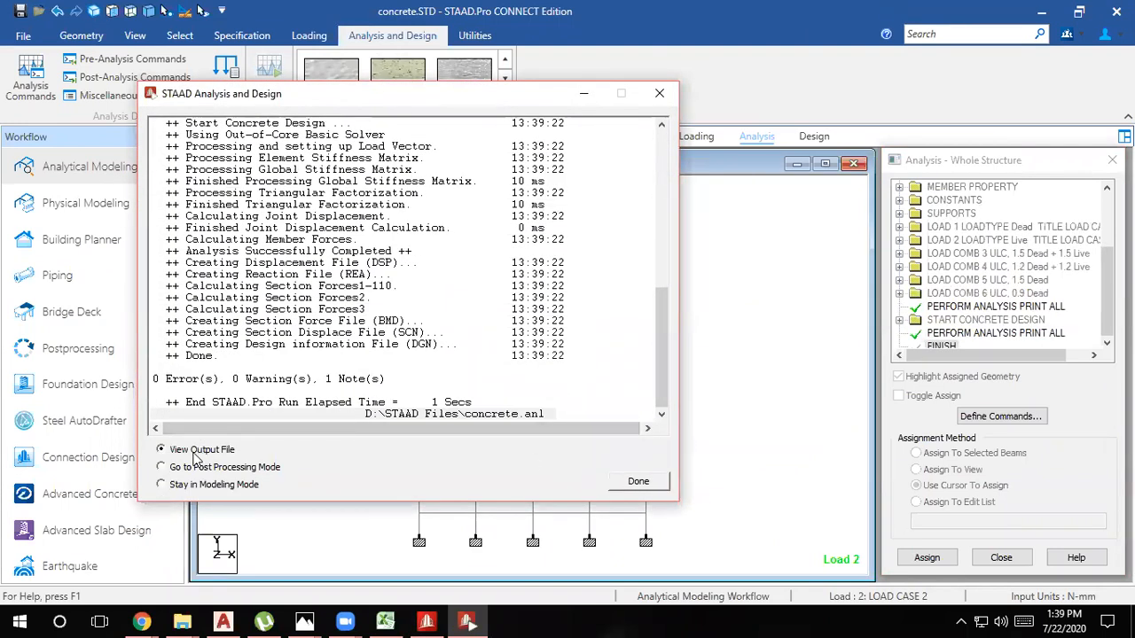
{"action": "left_click", "coordinate": [633, 480]}
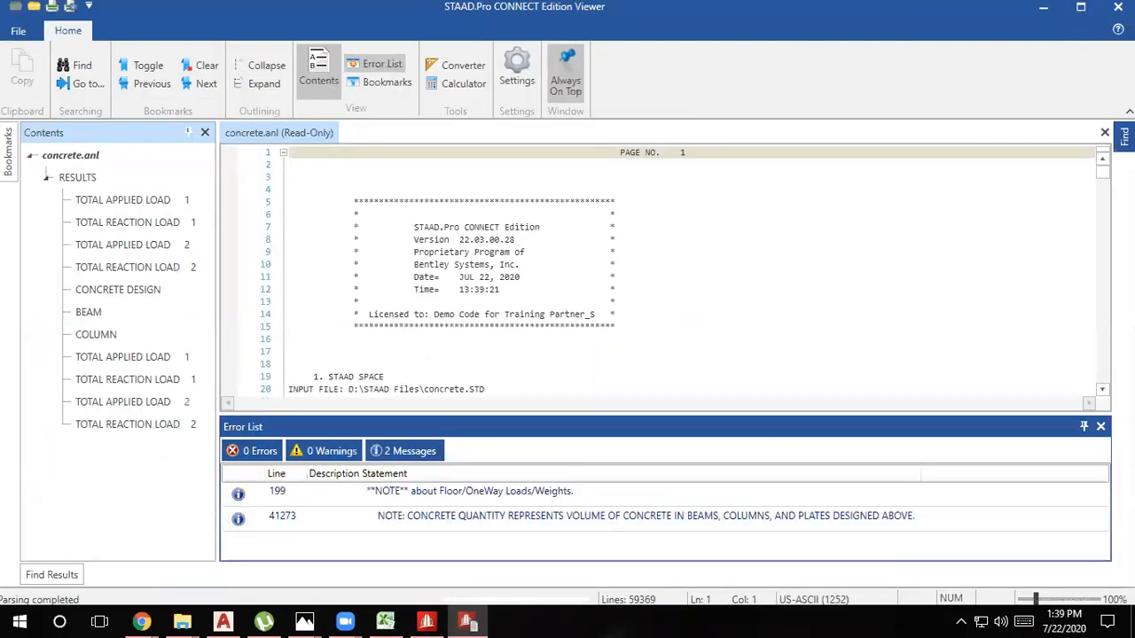
{"action": "left_click", "coordinate": [1118, 8]}
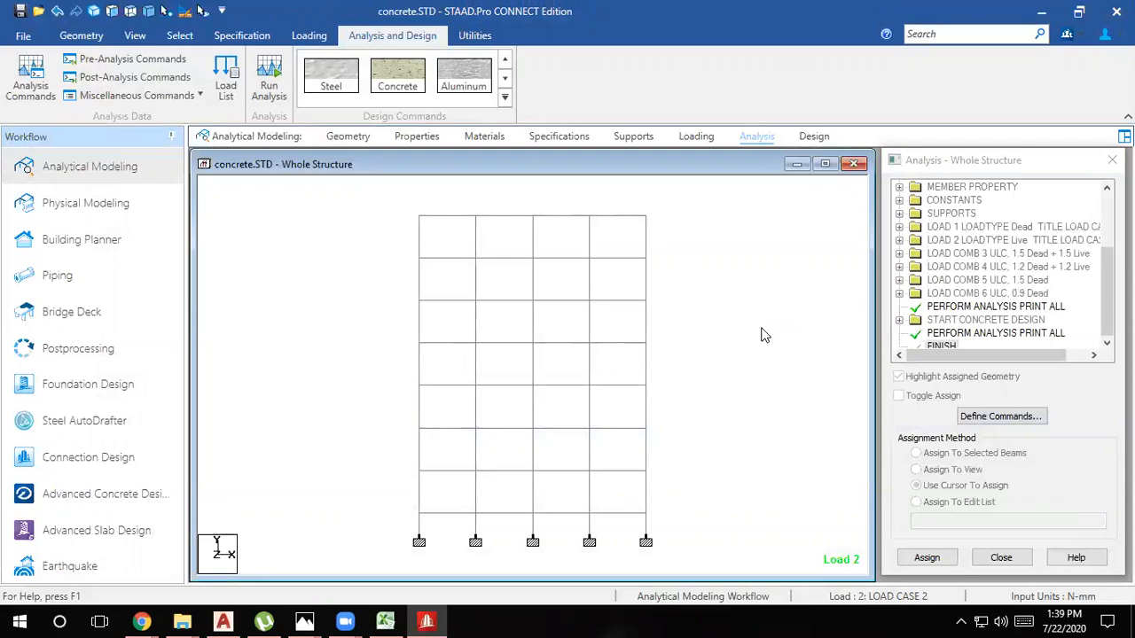
Save the model again despite no changes, rerun the analysis and design, and open the output file
{"action": "key", "text": "ctrl+s"}
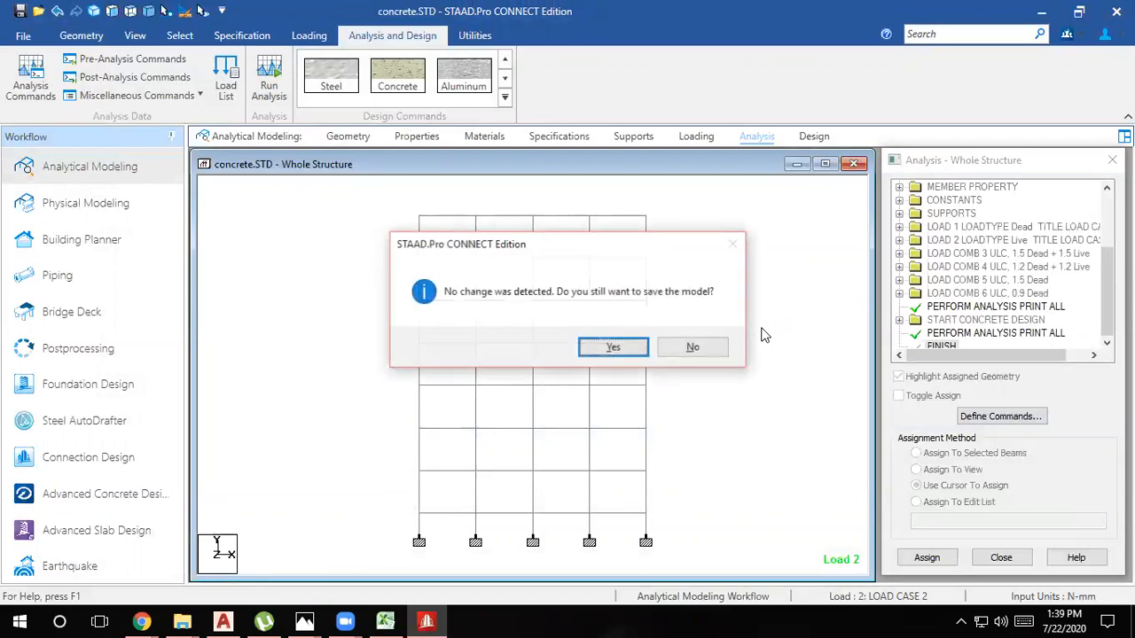
{"action": "left_click", "coordinate": [587, 352]}
{"action": "left_click", "coordinate": [573, 413]}
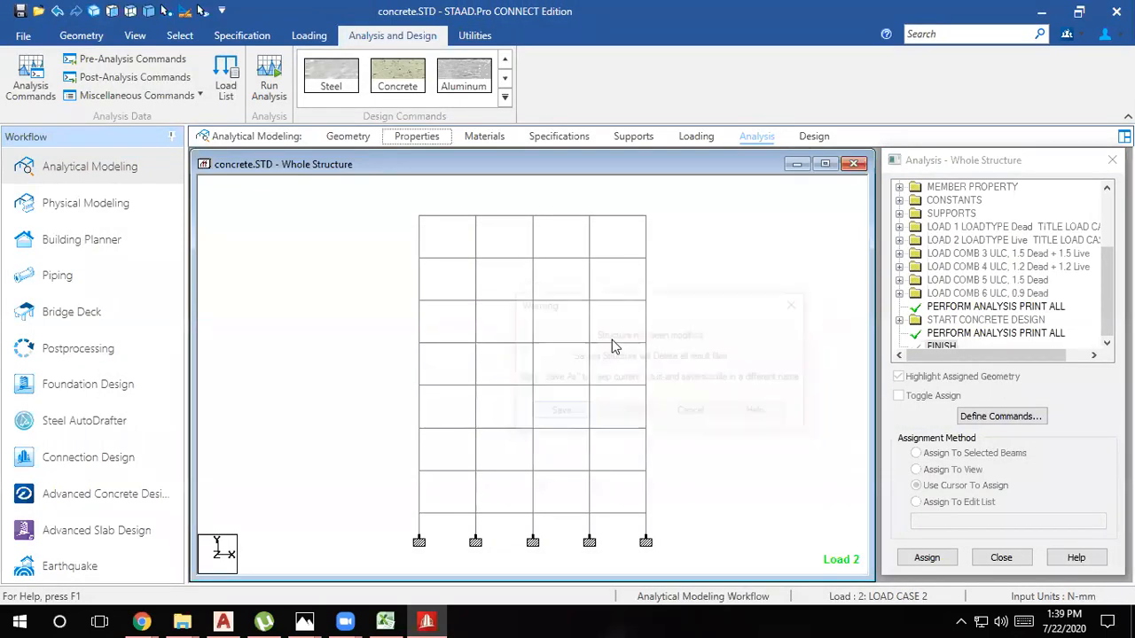
{"action": "left_click", "coordinate": [266, 84]}
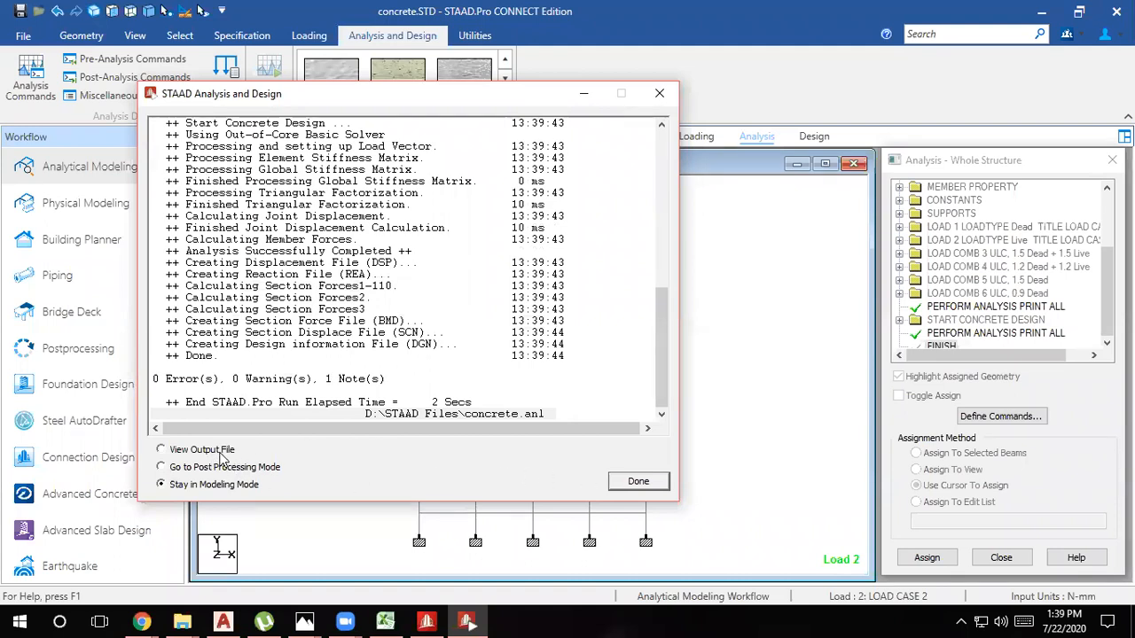
{"action": "left_click", "coordinate": [220, 451]}
{"action": "left_click", "coordinate": [638, 482]}
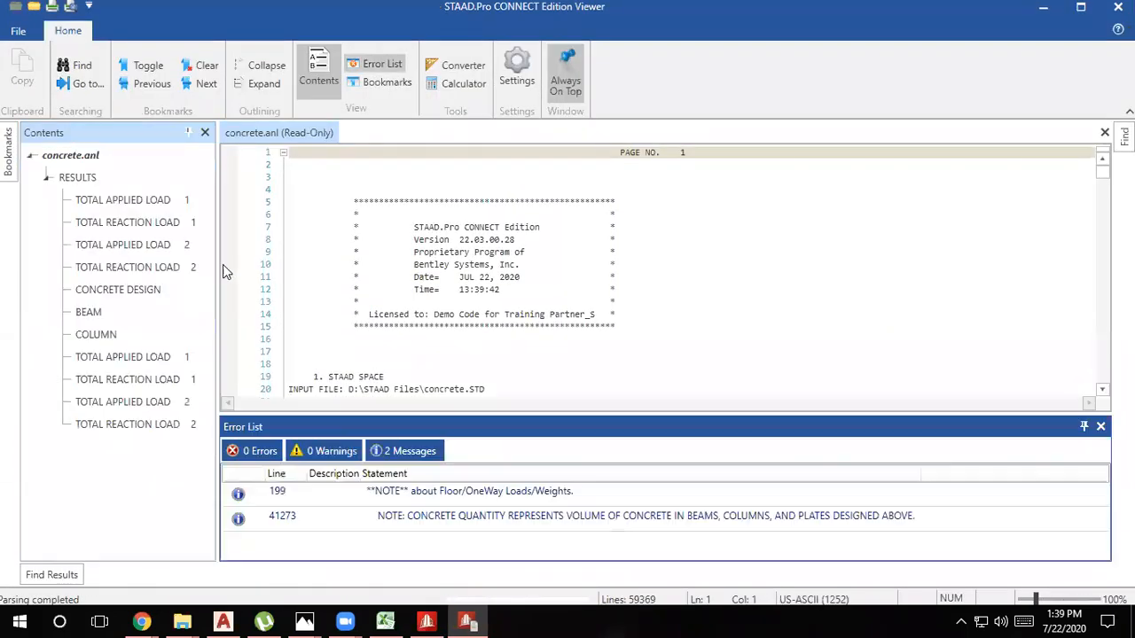
Go to the BEAM results, close the error list, and examine beam 1's design heading, dimensions and concrete cover
{"action": "left_click", "coordinate": [100, 315]}
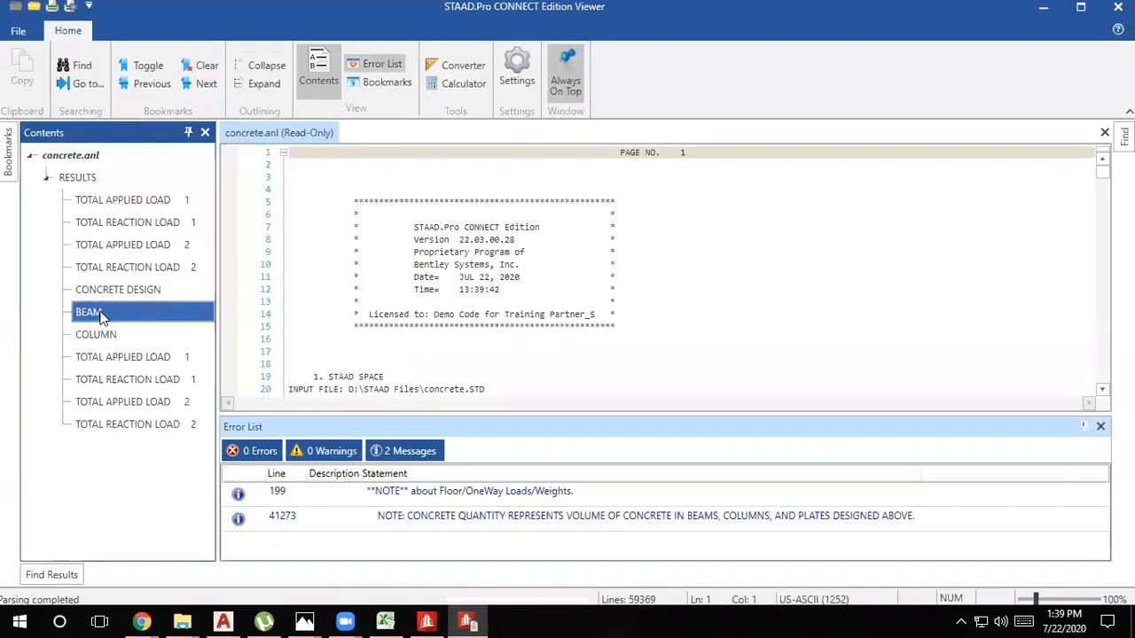
{"action": "left_click", "coordinate": [1100, 427]}
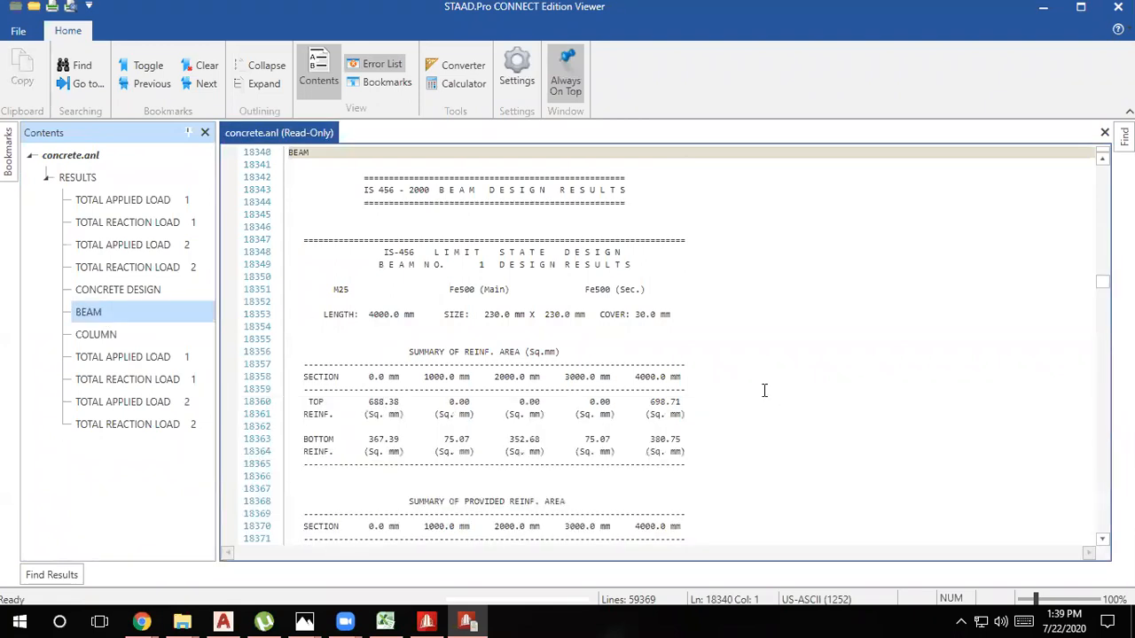
{"action": "left_click_drag", "start_coordinate": [377, 266], "coordinate": [559, 266]}
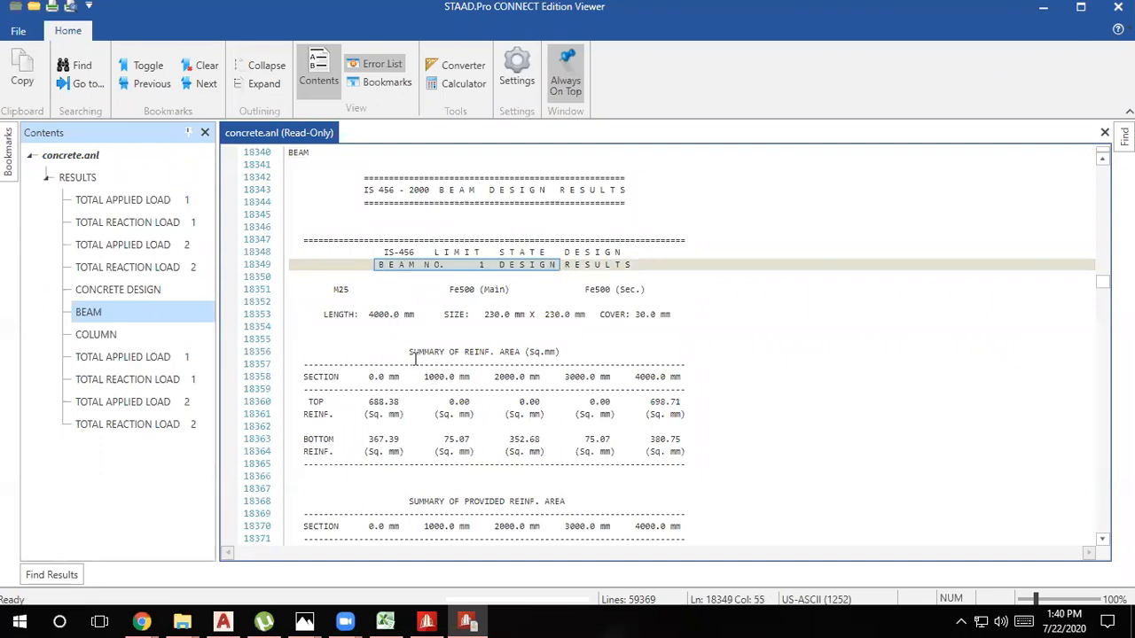
{"action": "scroll", "coordinate": [423, 367], "scroll_direction": "down", "scroll_amount": 3}
{"action": "scroll", "coordinate": [582, 319], "scroll_direction": "up", "scroll_amount": 3}
{"action": "left_click_drag", "start_coordinate": [628, 315], "coordinate": [689, 315]}
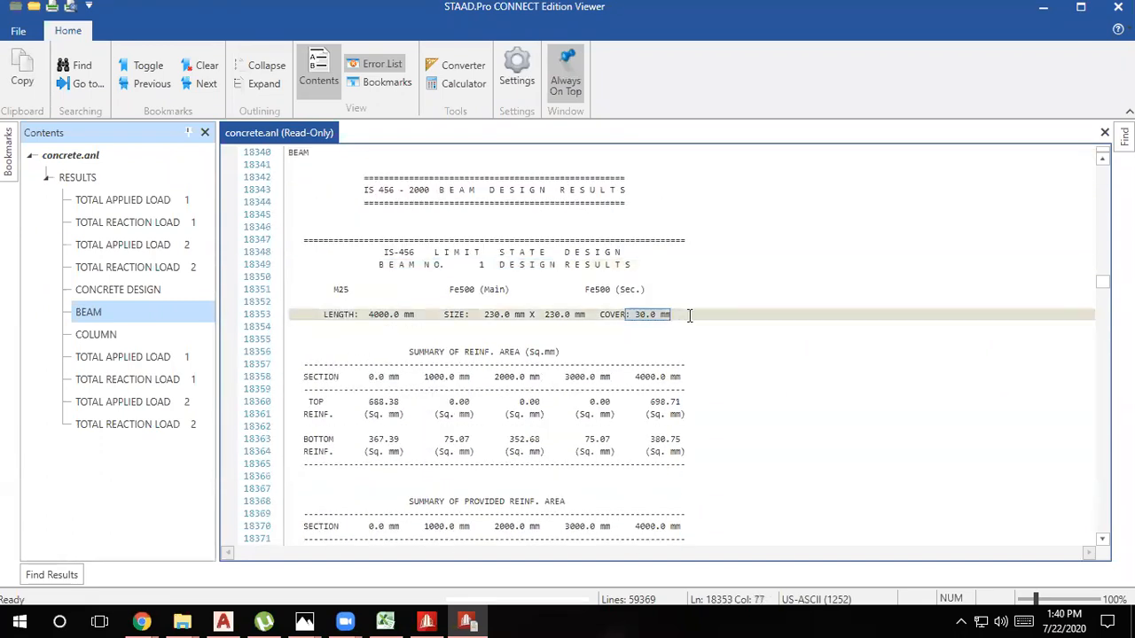
Examine the provided top and bottom reinforcement of beam 1 at each section along its length
{"action": "scroll", "coordinate": [521, 351], "scroll_direction": "down", "scroll_amount": 4}
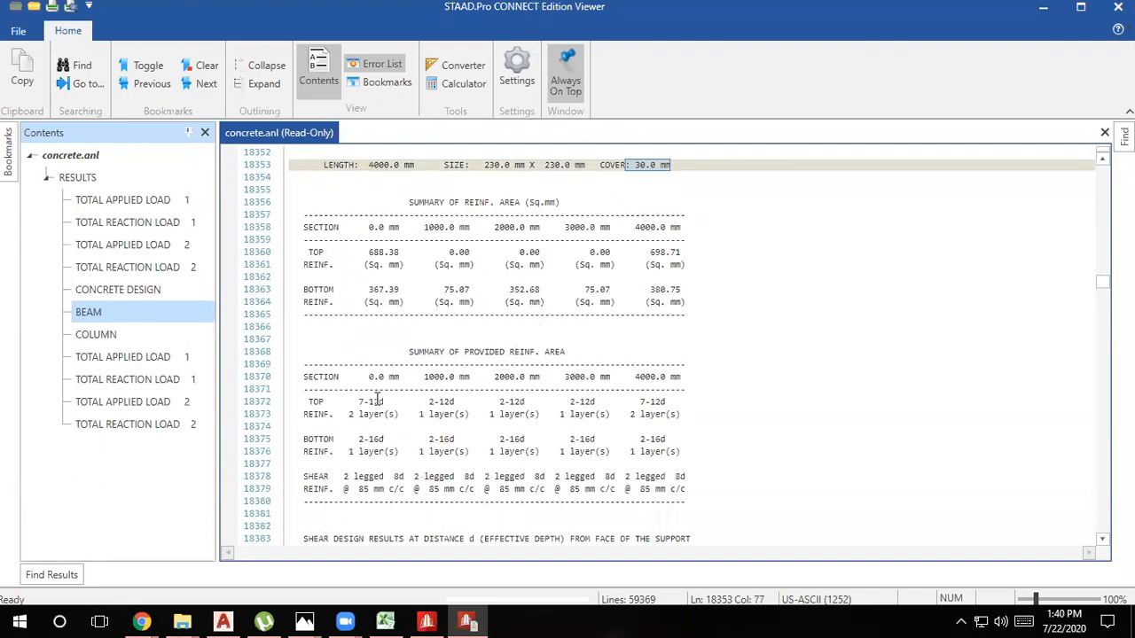
{"action": "mouse_move", "coordinate": [364, 400]}
{"action": "left_mouse_down"}
{"action": "mouse_move", "coordinate": [404, 401]}
{"action": "mouse_move", "coordinate": [347, 401]}
{"action": "mouse_move", "coordinate": [384, 401]}
{"action": "left_mouse_up"}
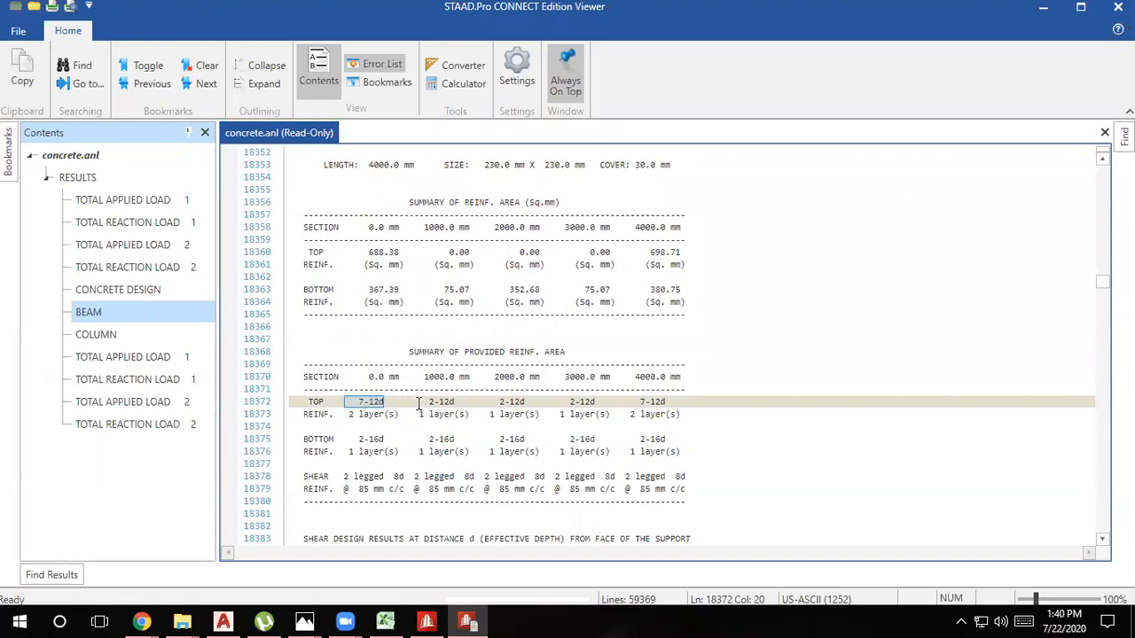
{"action": "left_click_drag", "start_coordinate": [420, 377], "coordinate": [454, 368]}
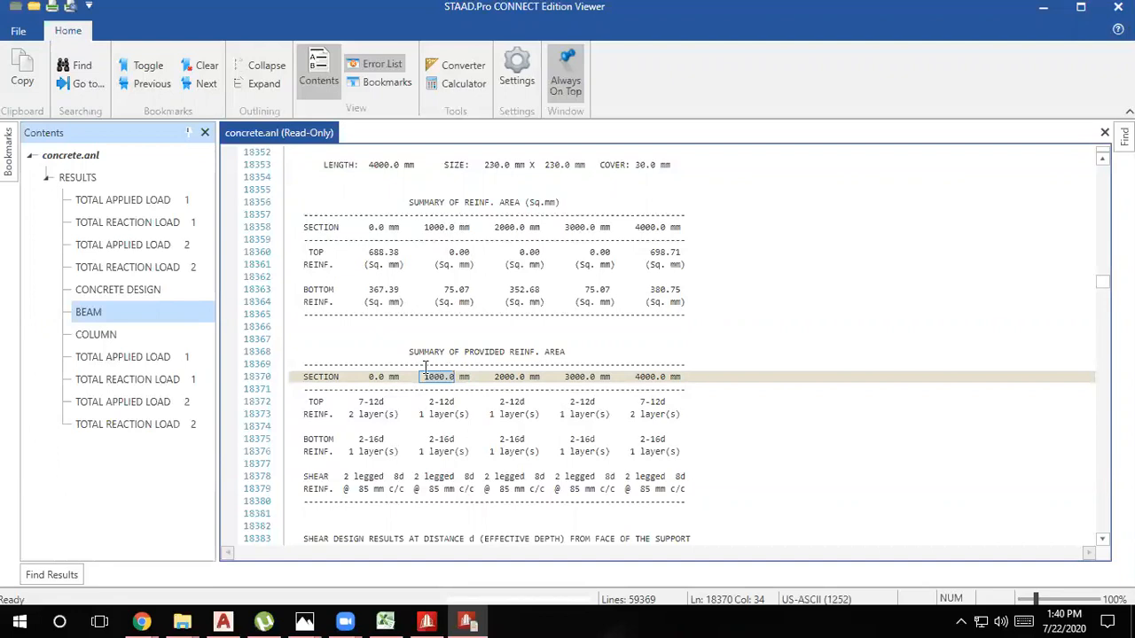
{"action": "left_click_drag", "start_coordinate": [355, 402], "coordinate": [393, 403]}
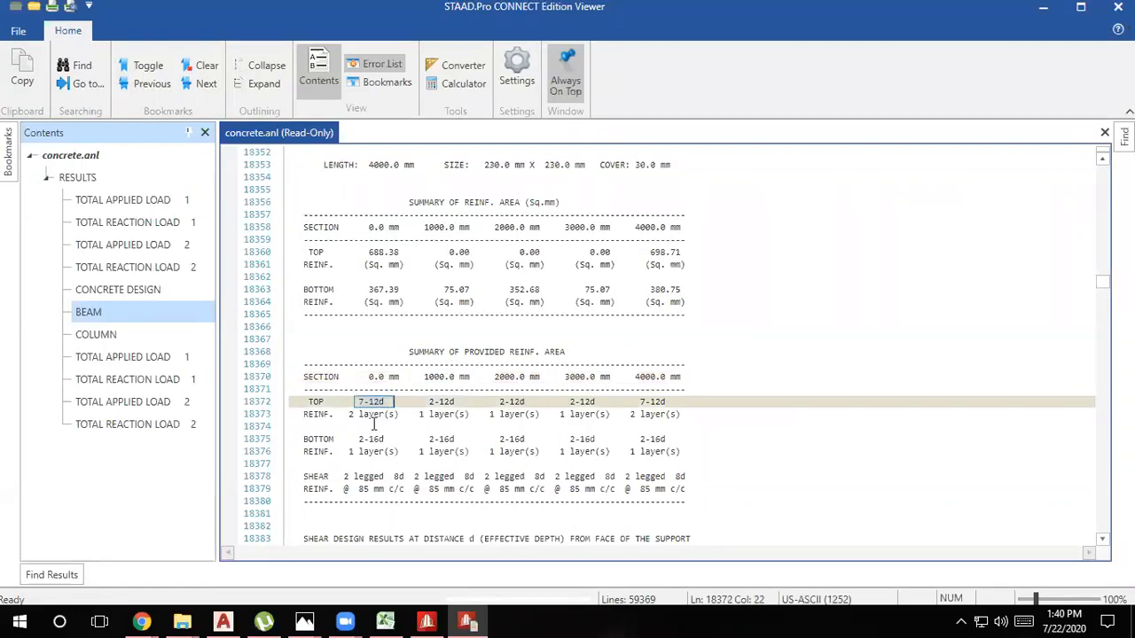
{"action": "scroll", "coordinate": [372, 437], "scroll_direction": "down", "scroll_amount": 1}
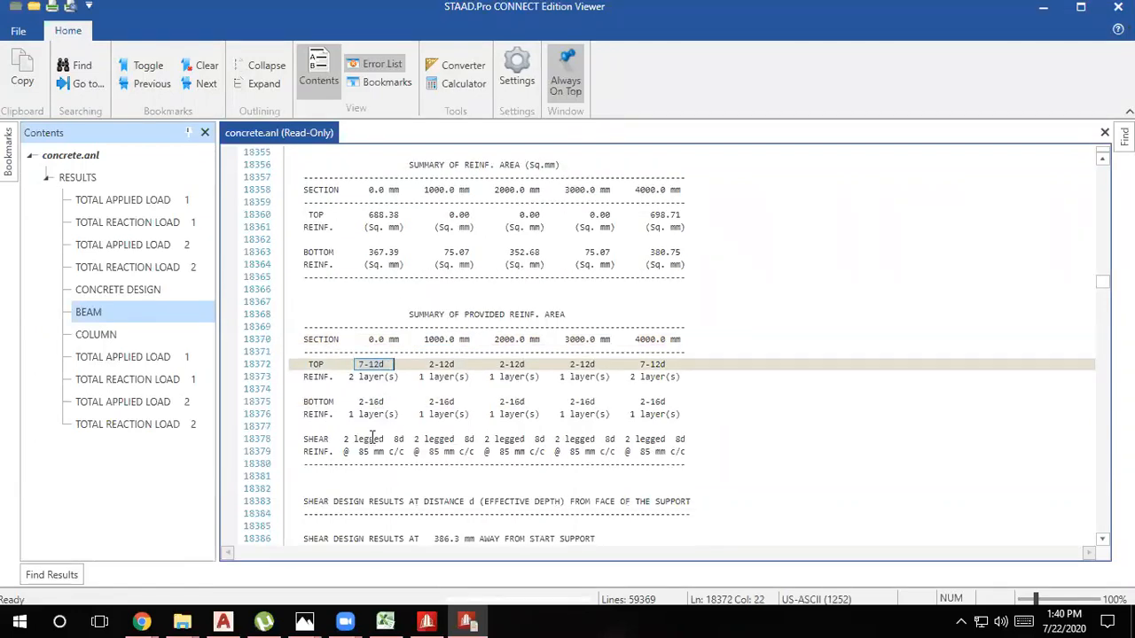
{"action": "left_click", "coordinate": [371, 352]}
{"action": "left_click_drag", "start_coordinate": [357, 402], "coordinate": [681, 404]}
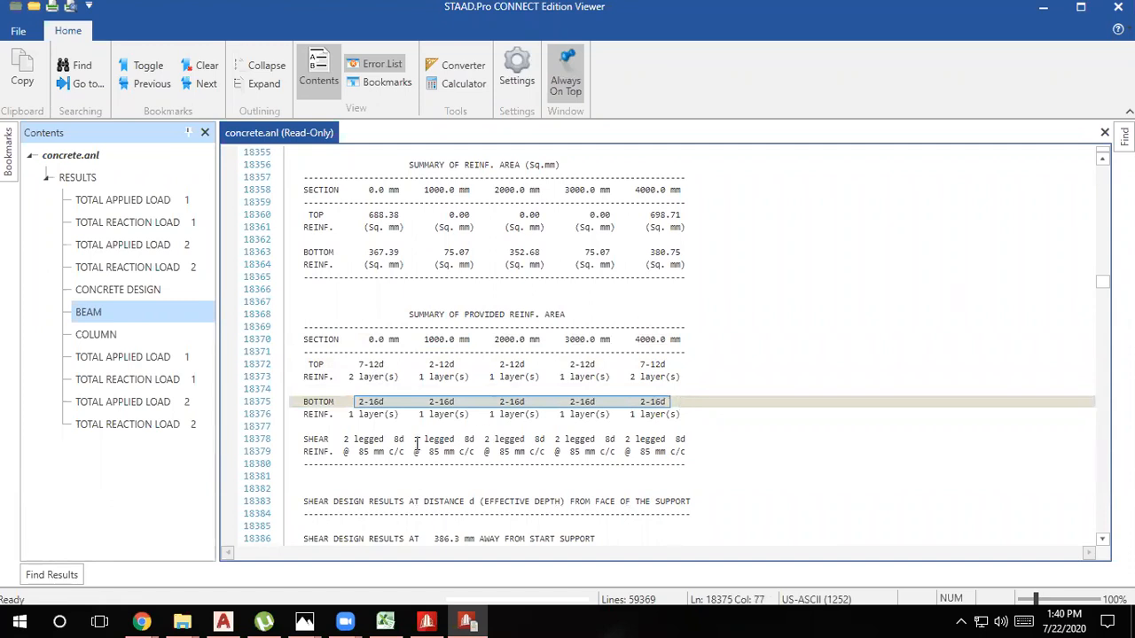
Examine the shear reinforcement row of beam 1, including the stirrup legs and spacing
{"action": "left_click", "coordinate": [700, 452]}
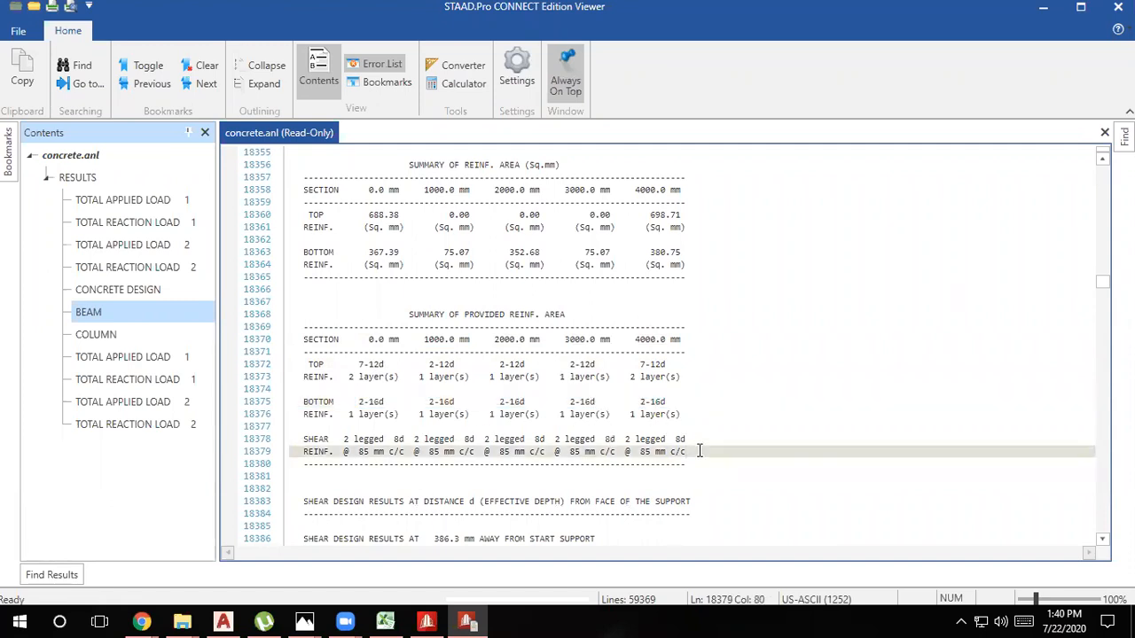
{"action": "left_click", "coordinate": [343, 435]}
{"action": "left_click_drag", "start_coordinate": [359, 452], "coordinate": [373, 450]}
{"action": "left_click_drag", "start_coordinate": [303, 438], "coordinate": [335, 451]}
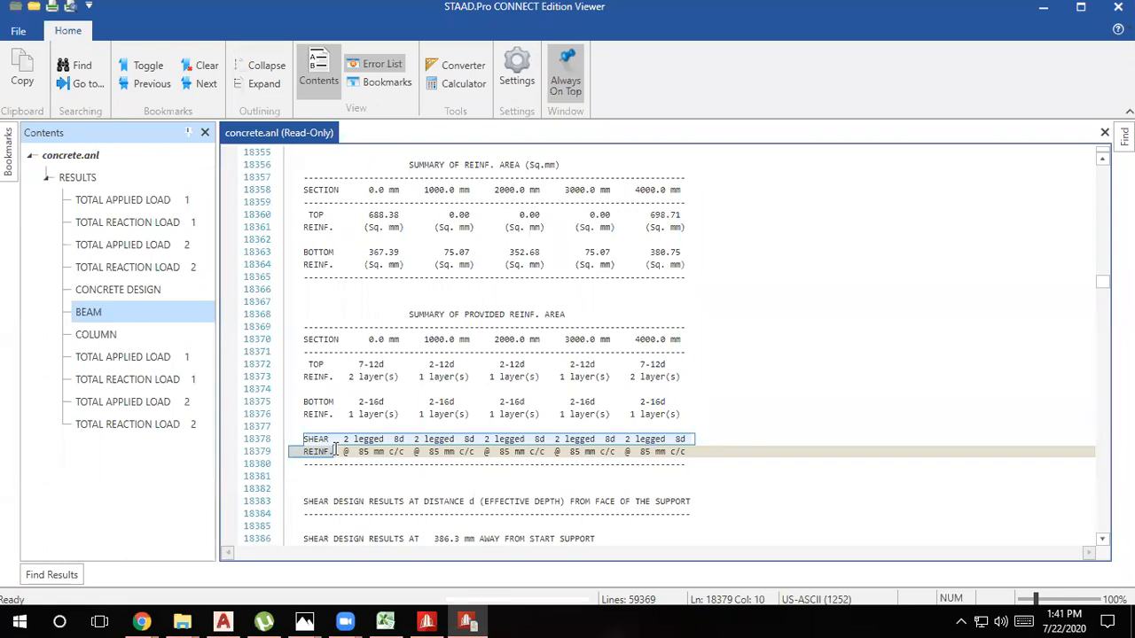
Review beam 1's top bars, bottom bars and stirrup spacing again, and read its shear design results near the supports
{"action": "left_click", "coordinate": [364, 365]}
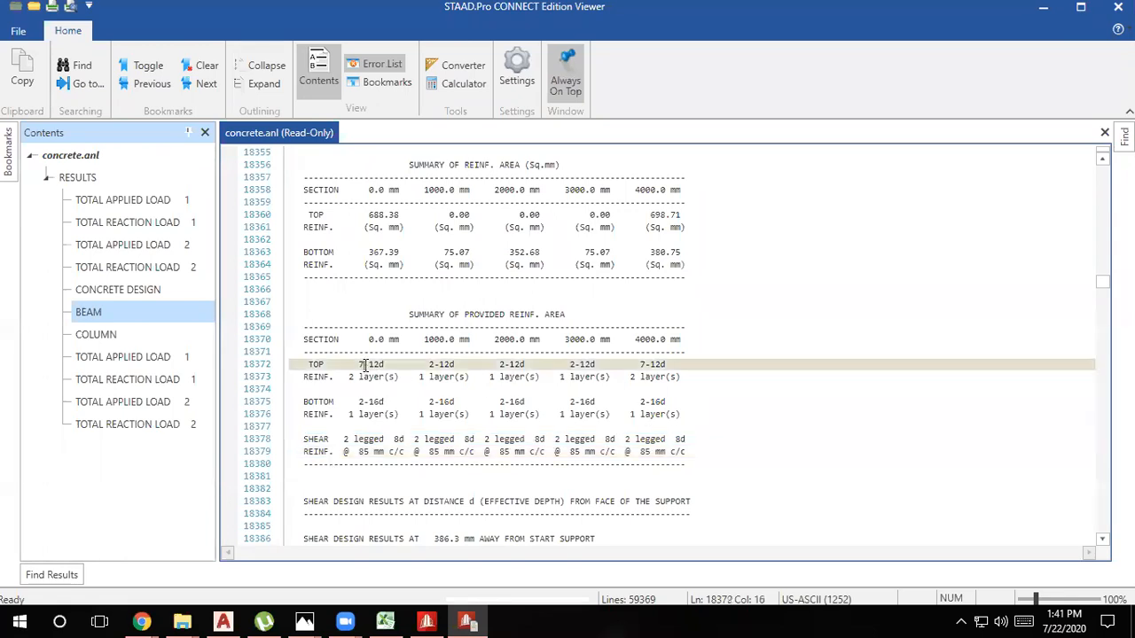
{"action": "left_click_drag", "start_coordinate": [368, 401], "coordinate": [390, 402]}
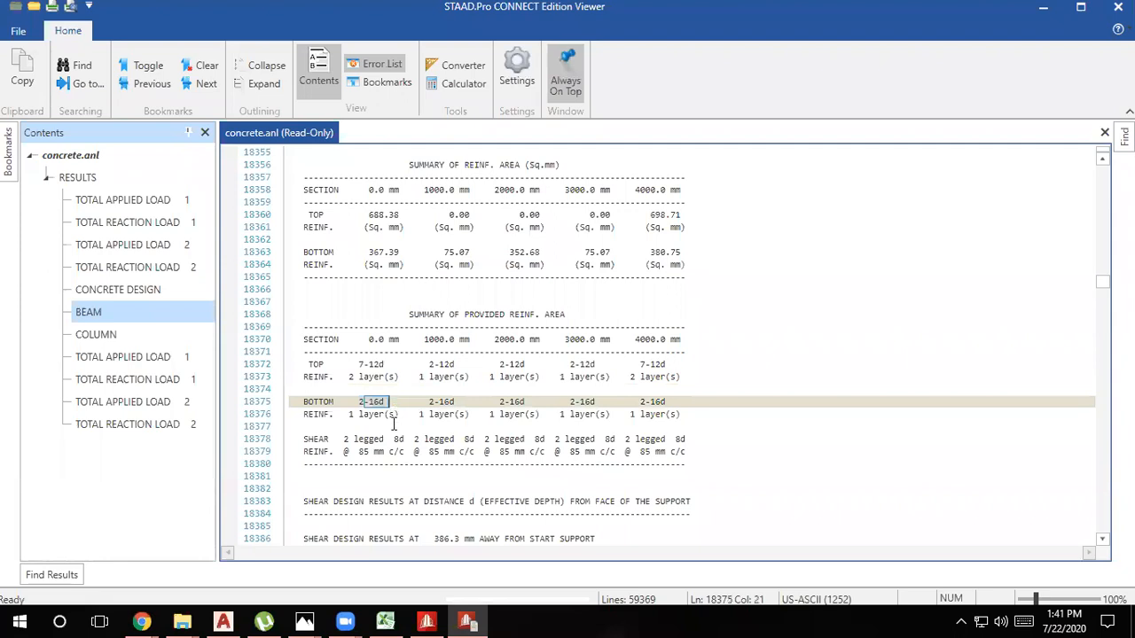
{"action": "left_click_drag", "start_coordinate": [359, 452], "coordinate": [382, 453]}
{"action": "left_click_drag", "start_coordinate": [354, 401], "coordinate": [704, 395]}
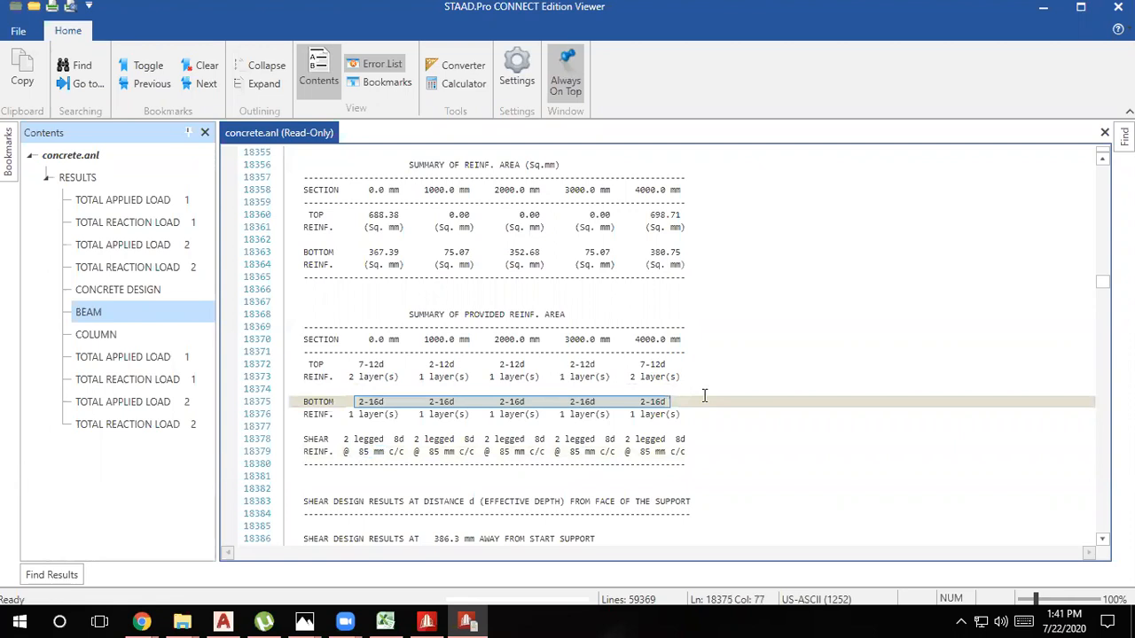
{"action": "left_click", "coordinate": [323, 464]}
{"action": "left_click_drag", "start_coordinate": [334, 452], "coordinate": [734, 453]}
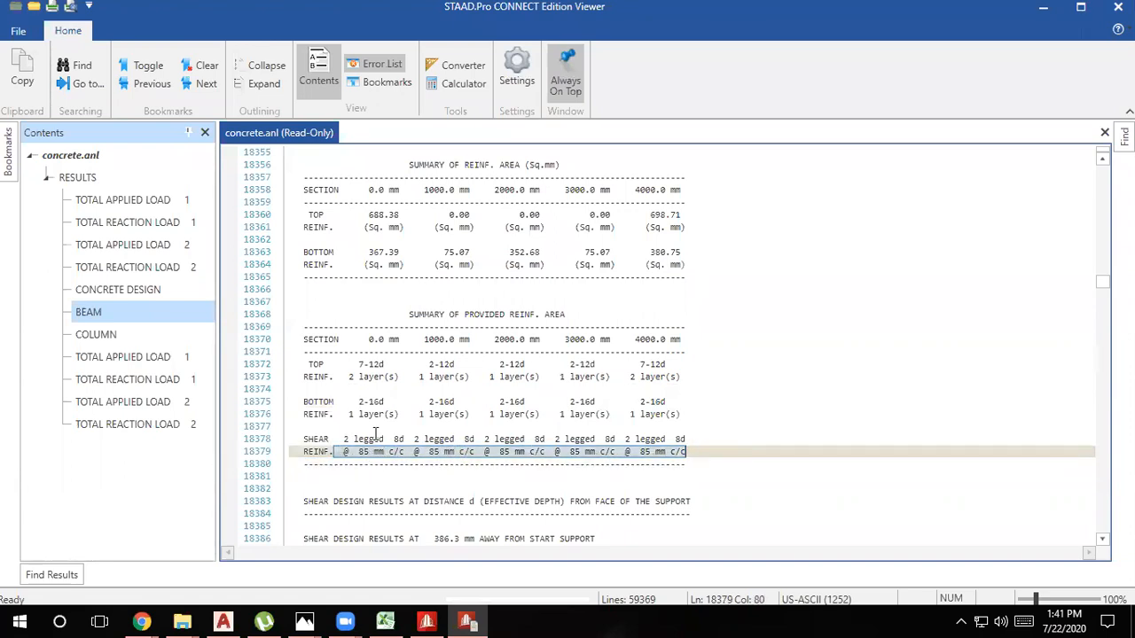
{"action": "scroll", "coordinate": [373, 452], "scroll_direction": "down", "scroll_amount": 3}
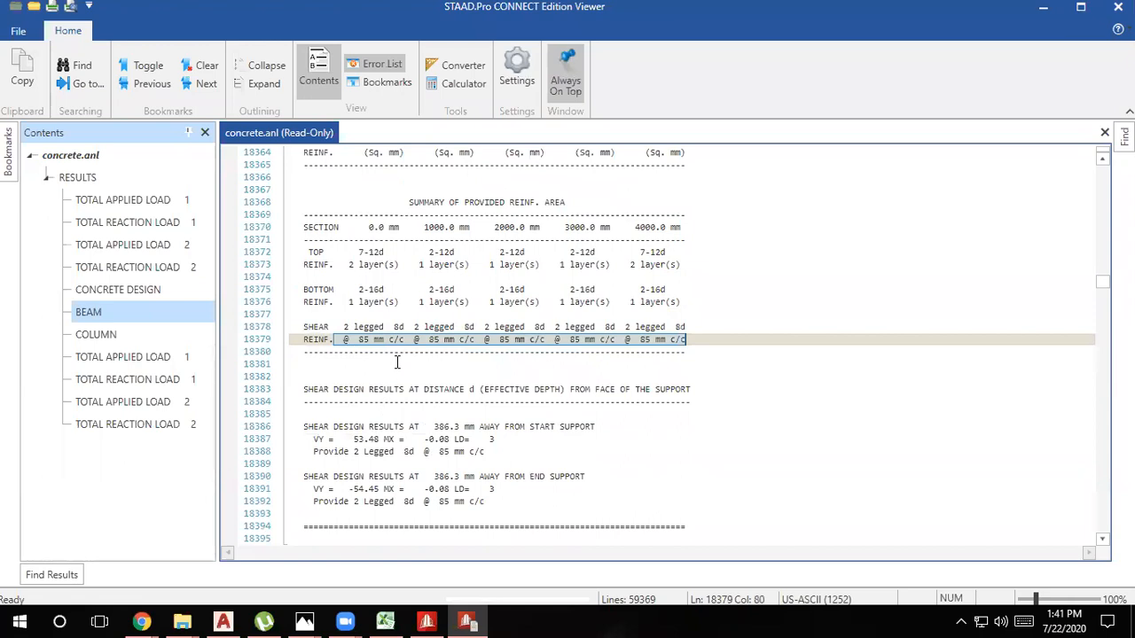
{"action": "scroll", "coordinate": [397, 361], "scroll_direction": "down", "scroll_amount": 3}
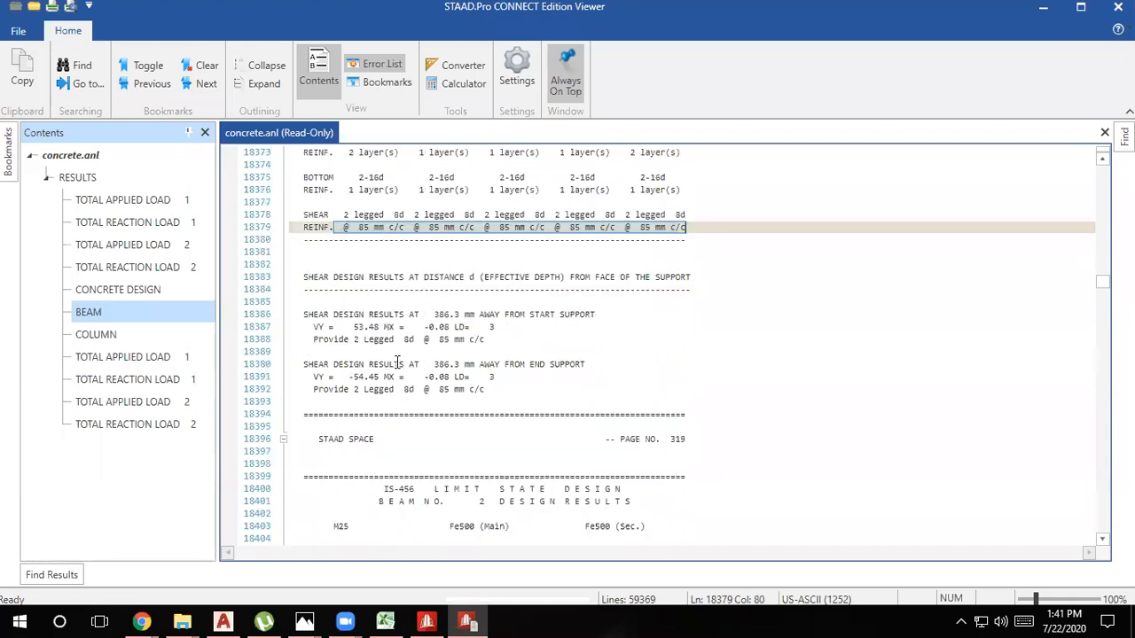
Go to the COLUMN results and examine column 33's section data and main reinforcement percentage
{"action": "left_click", "coordinate": [109, 341]}
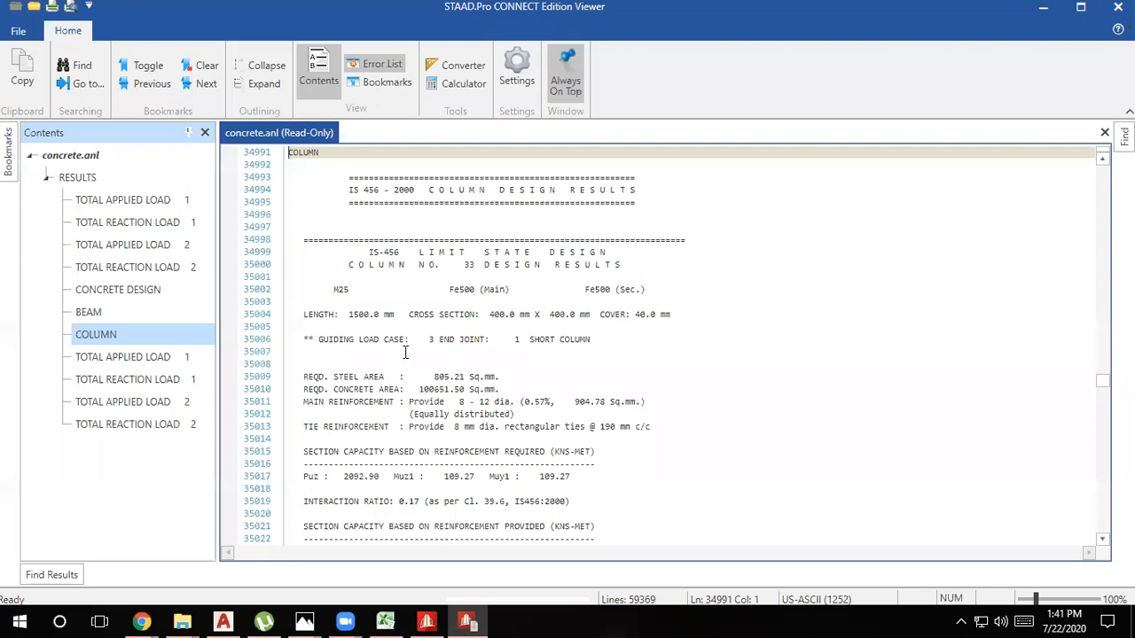
{"action": "scroll", "coordinate": [414, 470], "scroll_direction": "up", "scroll_amount": 3}
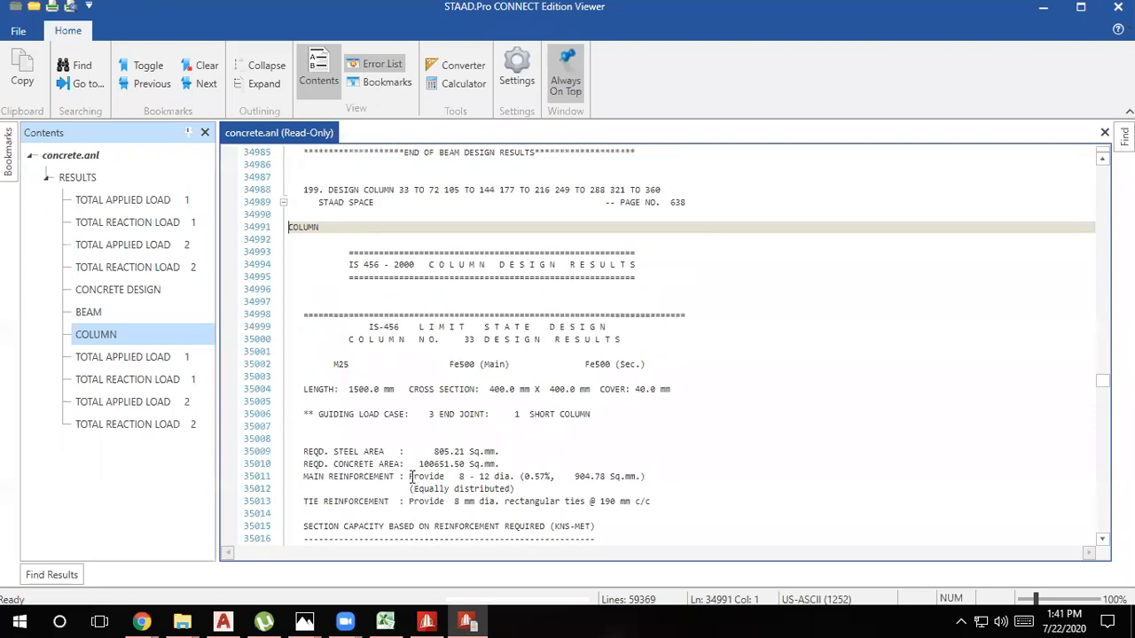
{"action": "scroll", "coordinate": [493, 443], "scroll_direction": "down", "scroll_amount": 2}
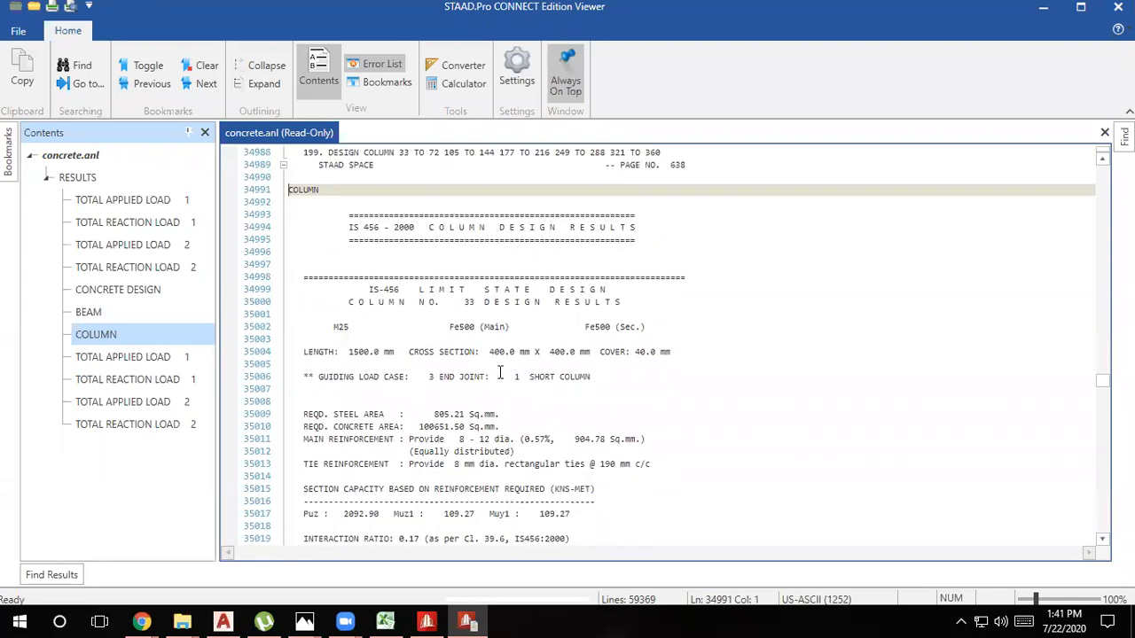
{"action": "left_click", "coordinate": [491, 343]}
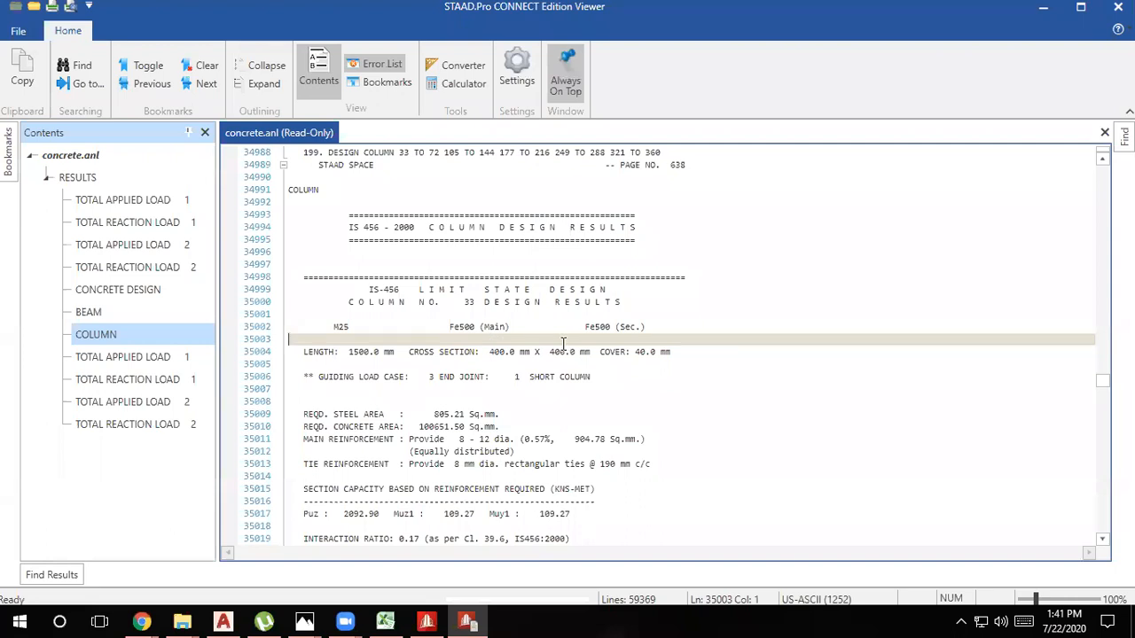
{"action": "left_click_drag", "start_coordinate": [464, 439], "coordinate": [557, 440]}
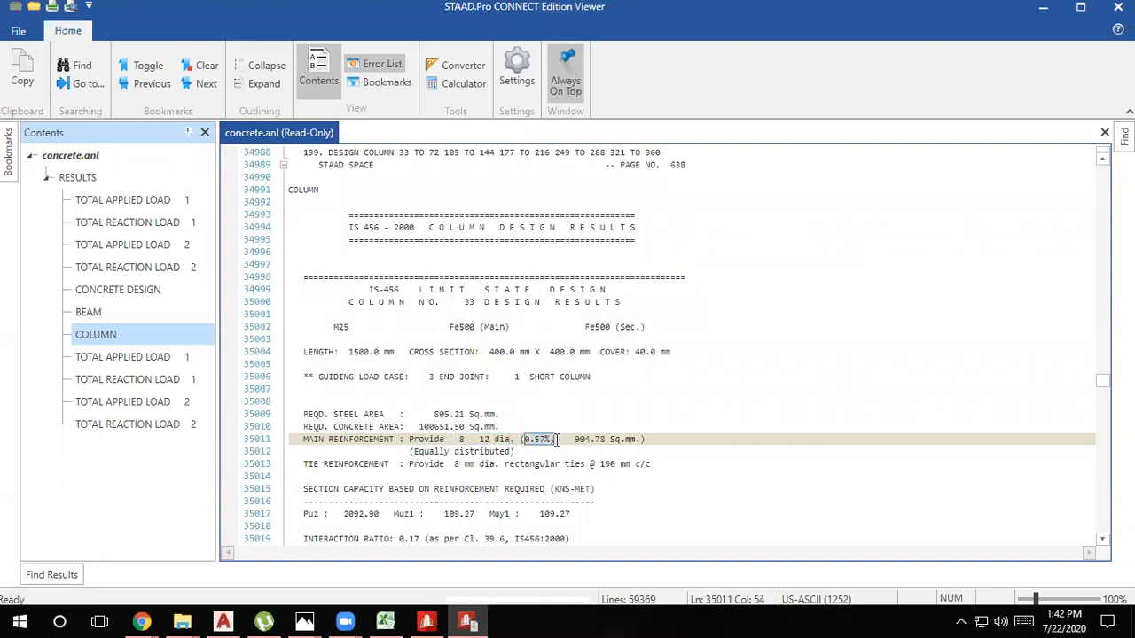
Examine the tie reinforcement line of column 33, including the tie diameter and centre-to-centre spacing
{"action": "left_click_drag", "start_coordinate": [457, 465], "coordinate": [666, 464]}
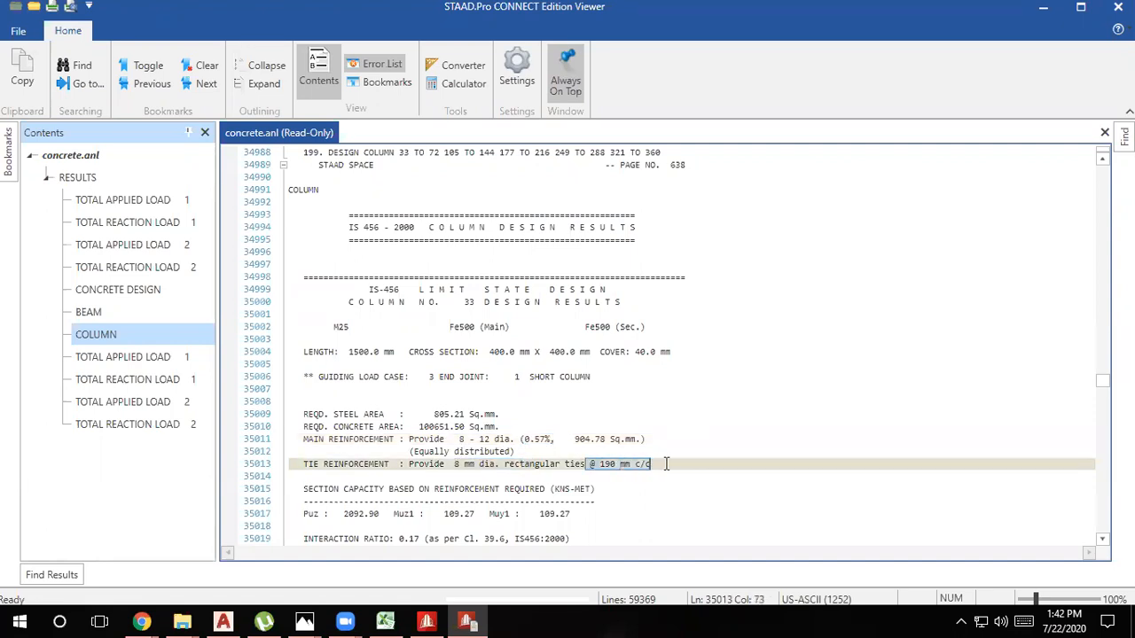
{"action": "left_click", "coordinate": [646, 464]}
{"action": "left_click_drag", "start_coordinate": [658, 464], "coordinate": [547, 468]}
{"action": "scroll", "coordinate": [564, 479], "scroll_direction": "down", "scroll_amount": 2}
{"action": "scroll", "coordinate": [497, 457], "scroll_direction": "down", "scroll_amount": 2}
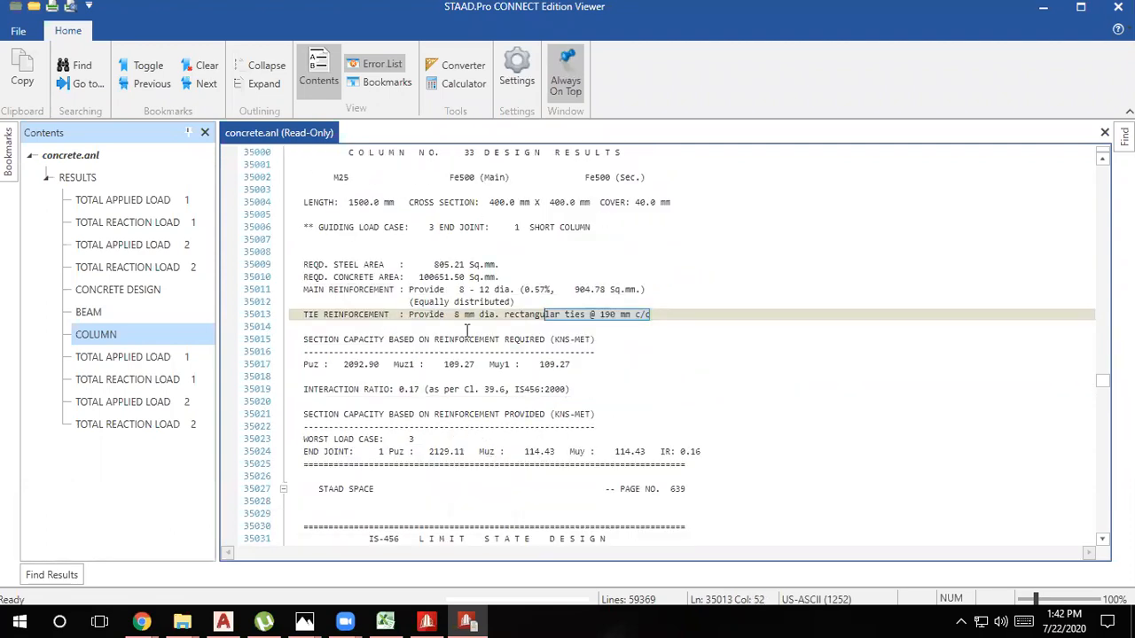
{"action": "left_click_drag", "start_coordinate": [424, 315], "coordinate": [516, 316]}
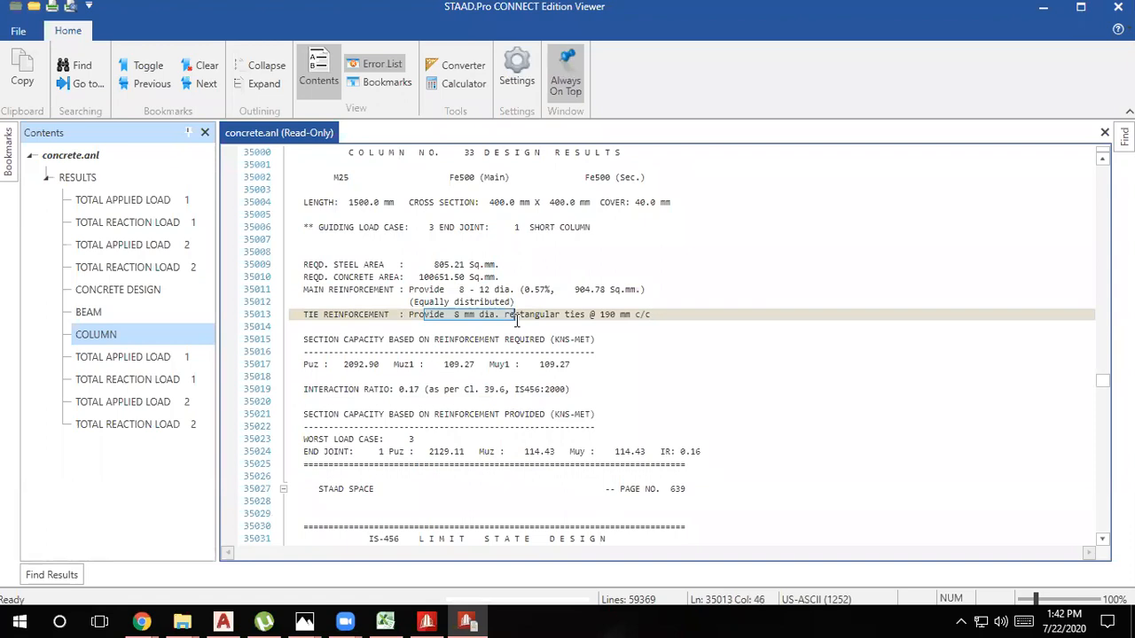
{"action": "left_click_drag", "start_coordinate": [589, 315], "coordinate": [649, 317]}
Review the reinforcement and section capacity results of columns 34 to 36
{"action": "scroll", "coordinate": [638, 359], "scroll_direction": "down", "scroll_amount": 5}
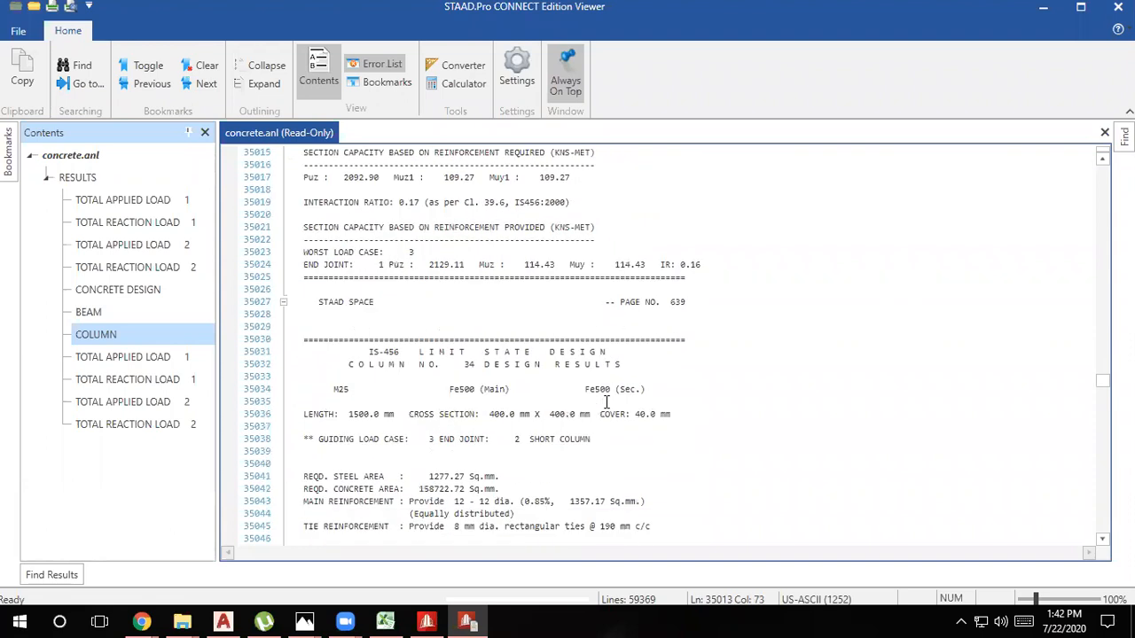
{"action": "scroll", "coordinate": [605, 402], "scroll_direction": "down", "scroll_amount": 4}
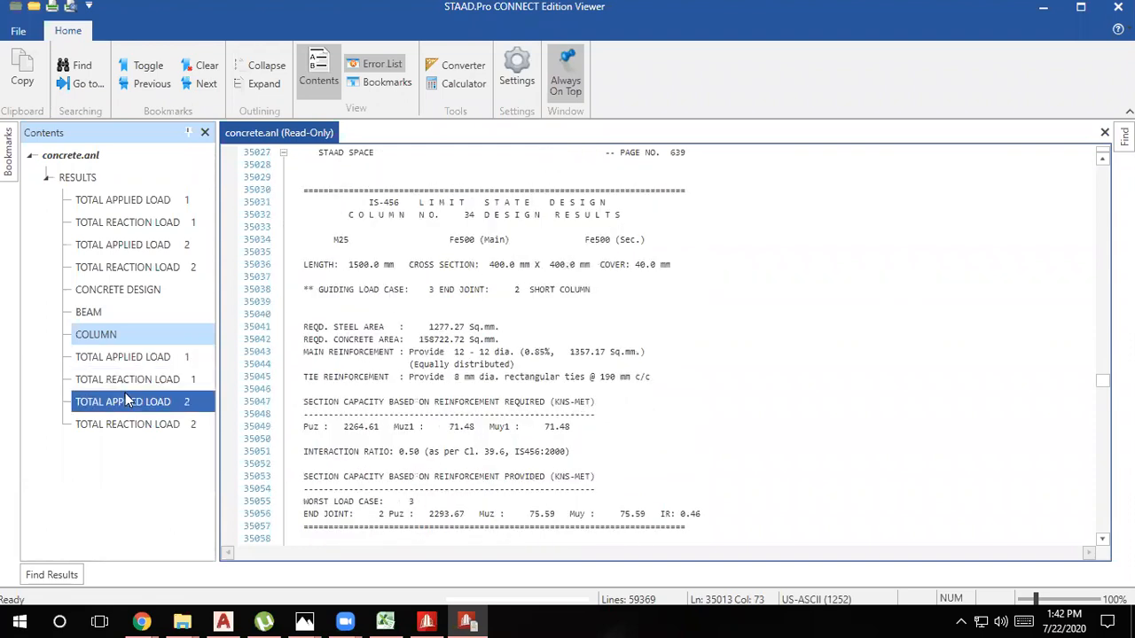
{"action": "left_click", "coordinate": [197, 401]}
{"action": "scroll", "coordinate": [440, 410], "scroll_direction": "down", "scroll_amount": 11}
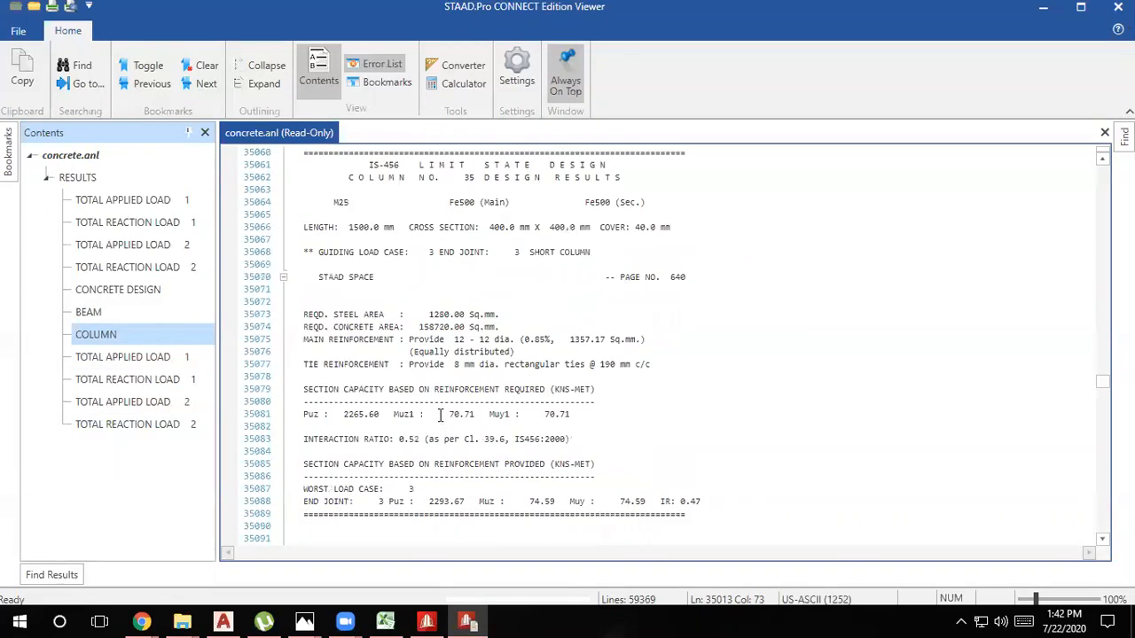
{"action": "scroll", "coordinate": [351, 367], "scroll_direction": "down", "scroll_amount": 5}
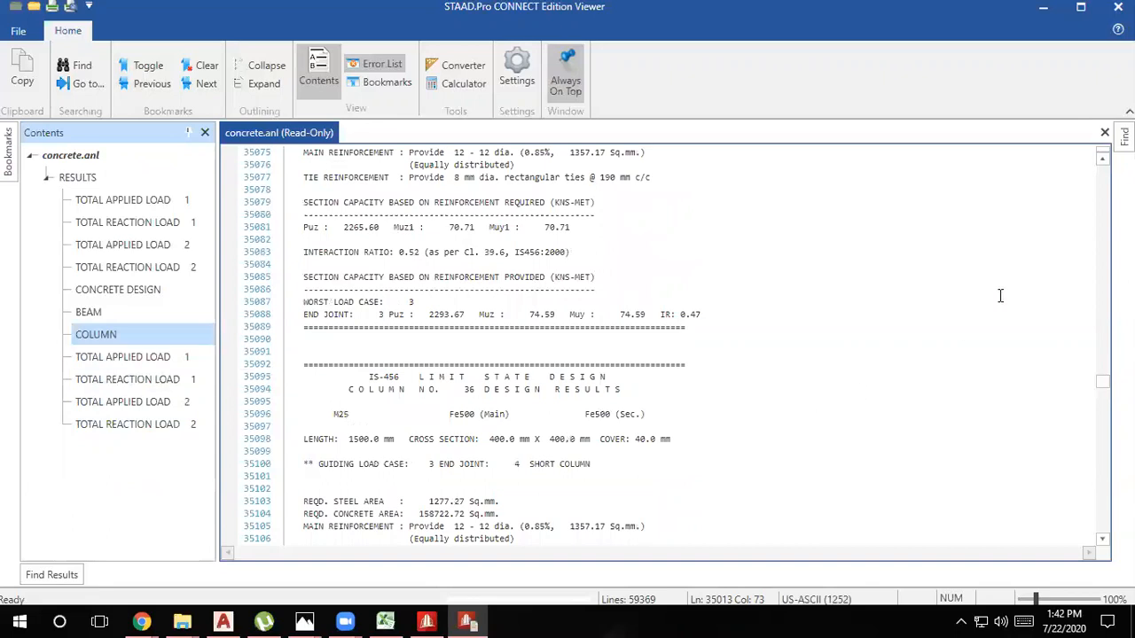
Search past the member load listings for the last part of the column design results, around column 323
{"action": "left_click_drag", "start_coordinate": [1104, 381], "coordinate": [1104, 424]}
{"action": "scroll", "coordinate": [577, 394], "scroll_direction": "up", "scroll_amount": 20}
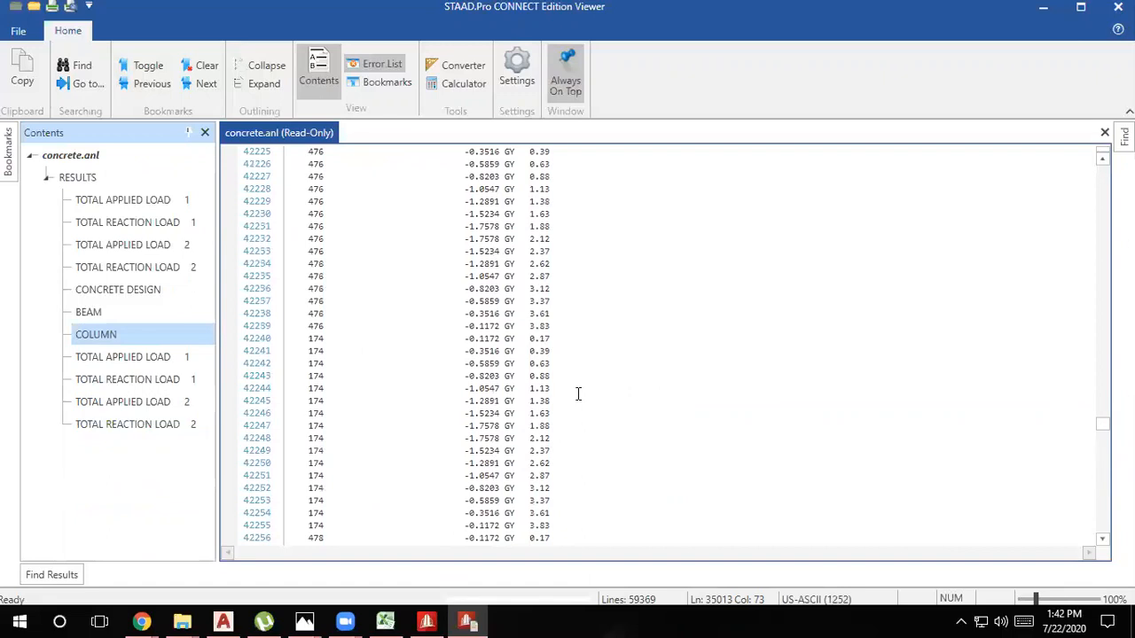
{"action": "scroll", "coordinate": [577, 394], "scroll_direction": "up", "scroll_amount": 20}
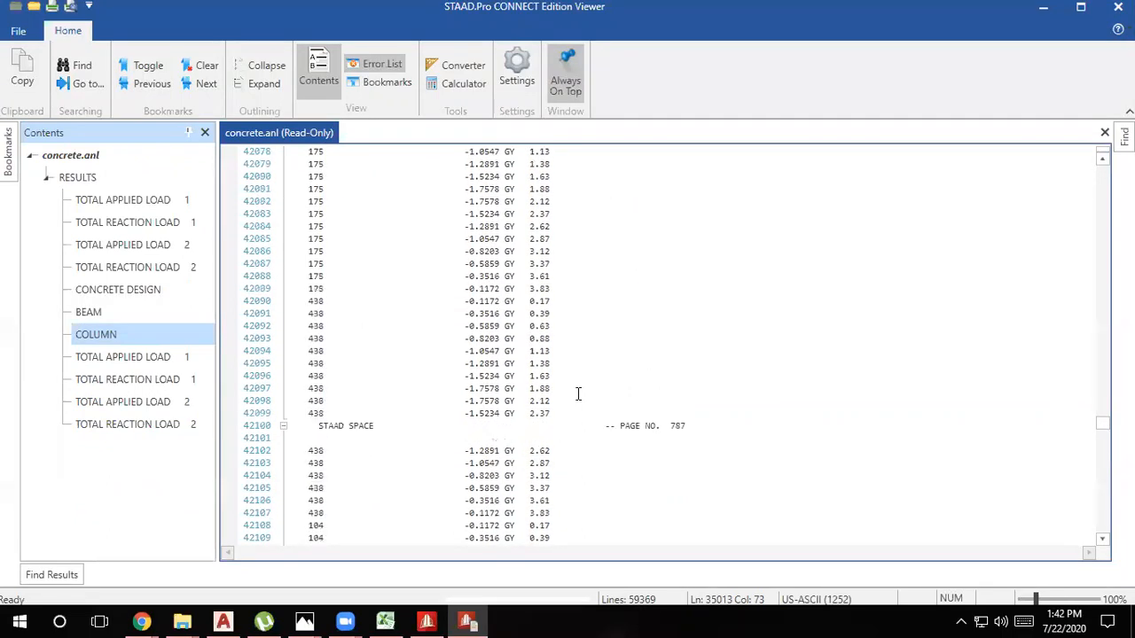
{"action": "scroll", "coordinate": [577, 393], "scroll_direction": "up", "scroll_amount": 20}
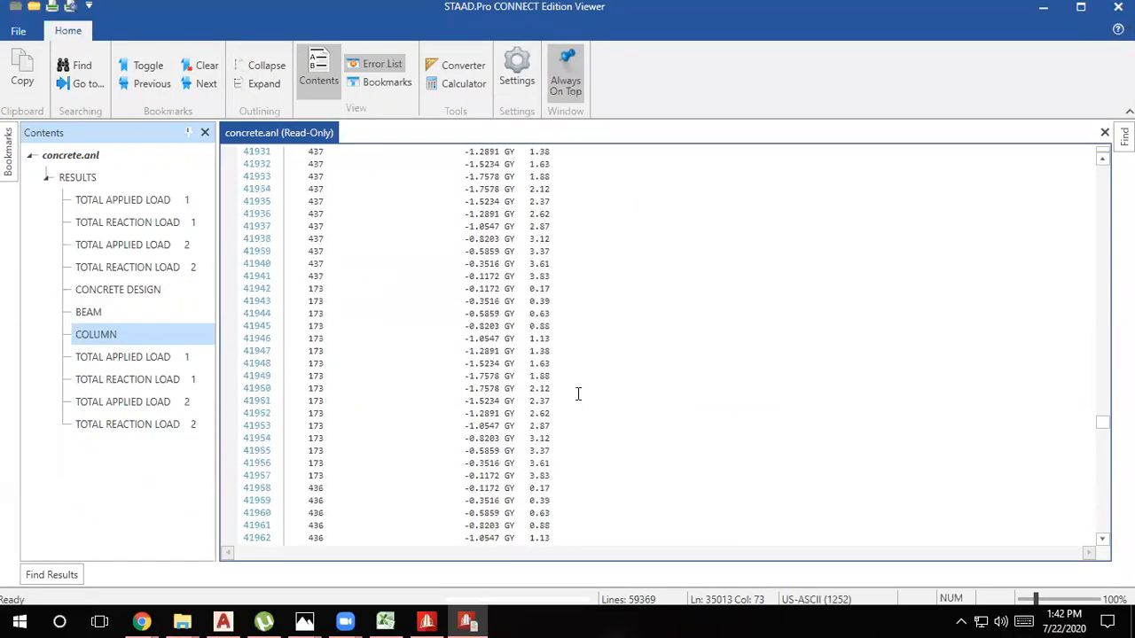
{"action": "scroll", "coordinate": [501, 394], "scroll_direction": "up", "scroll_amount": 20}
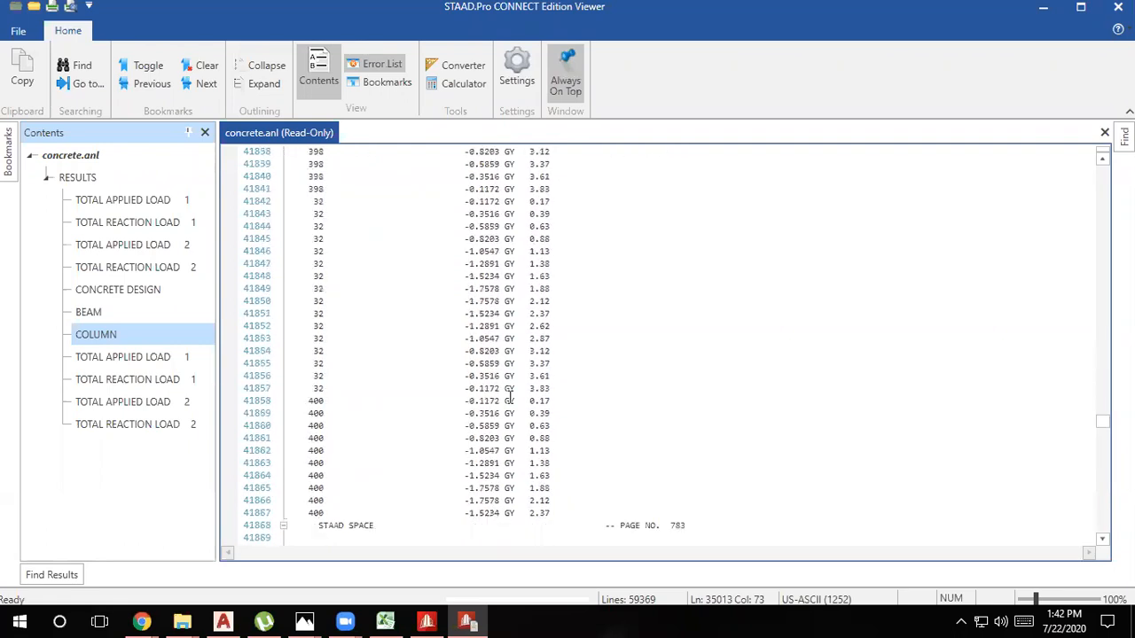
{"action": "scroll", "coordinate": [509, 398], "scroll_direction": "up", "scroll_amount": 20}
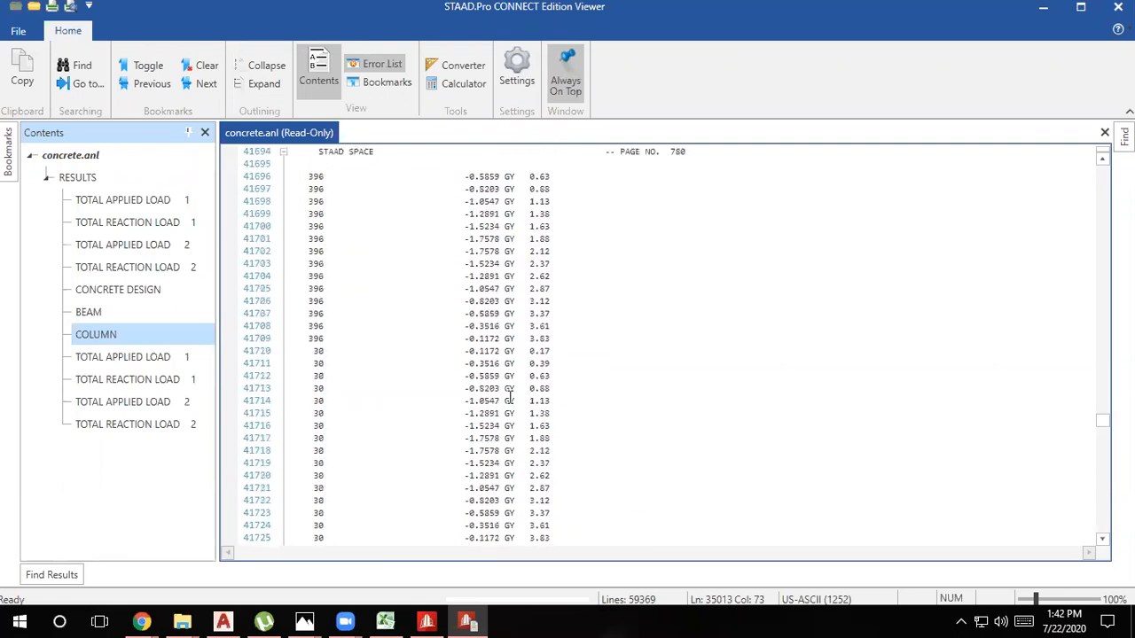
{"action": "scroll", "coordinate": [510, 398], "scroll_direction": "up", "scroll_amount": 6}
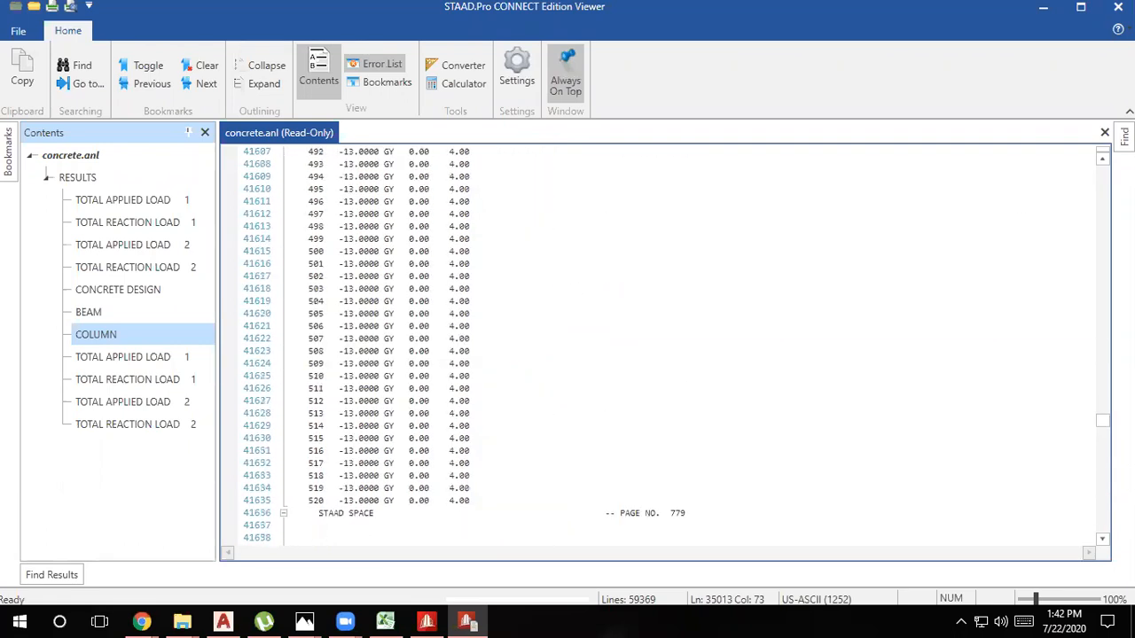
{"action": "left_click", "coordinate": [1103, 161]}
{"action": "left_click", "coordinate": [1103, 160]}
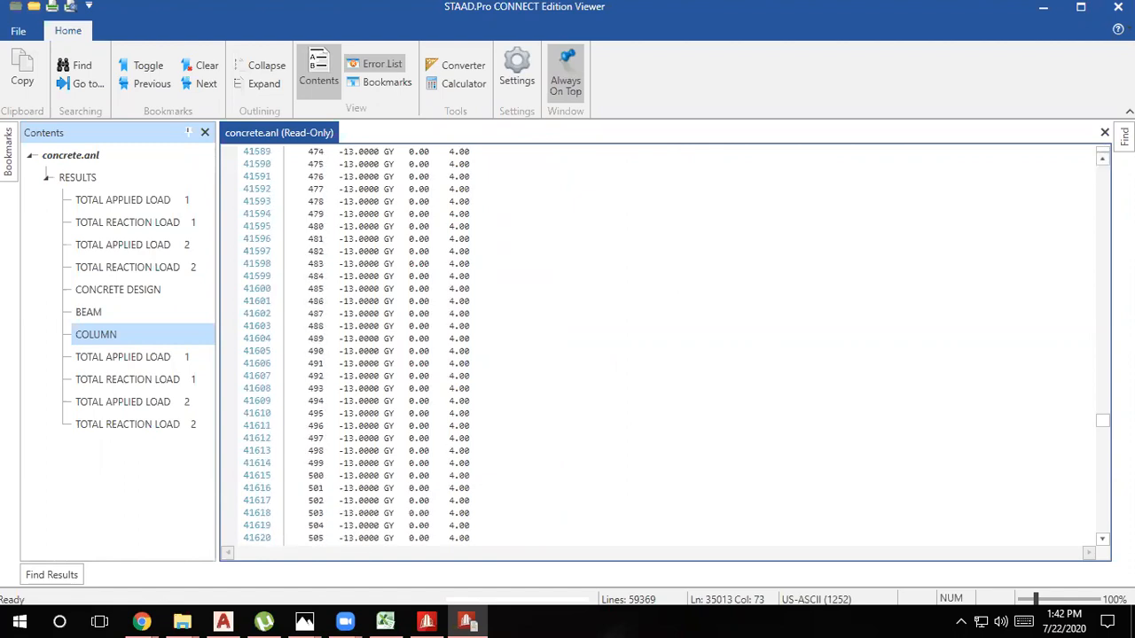
{"action": "left_click_drag", "start_coordinate": [1103, 421], "coordinate": [1102, 413]}
{"action": "scroll", "coordinate": [523, 411], "scroll_direction": "up", "scroll_amount": 20}
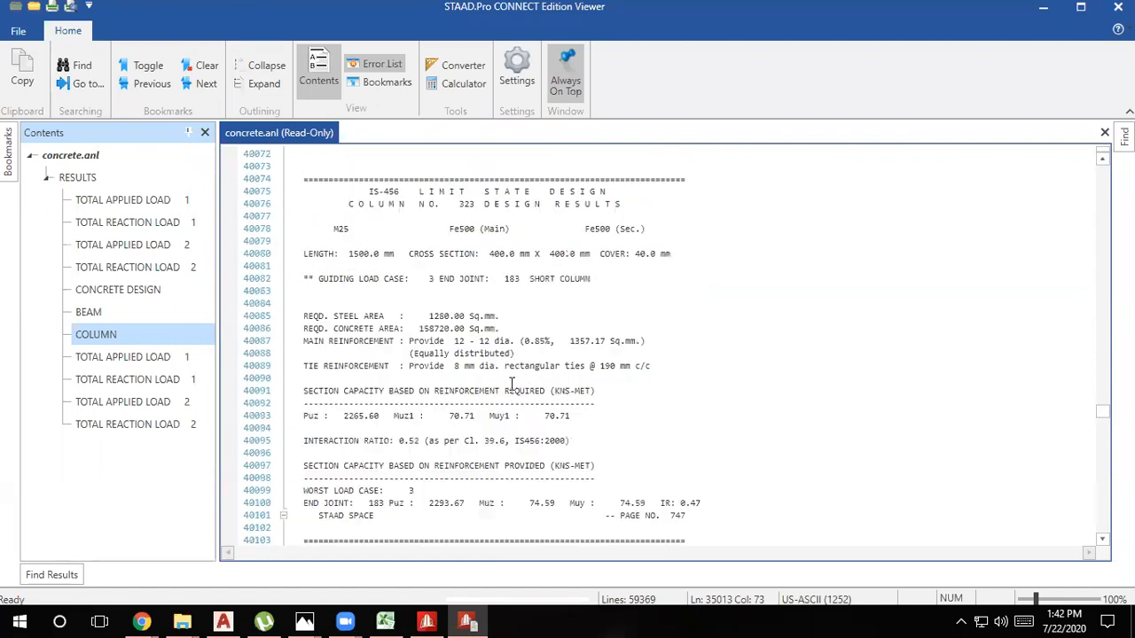
Review the design results from column 326 to column 353, comparing sections, main bars and ties
{"action": "scroll", "coordinate": [523, 410], "scroll_direction": "down", "scroll_amount": 20}
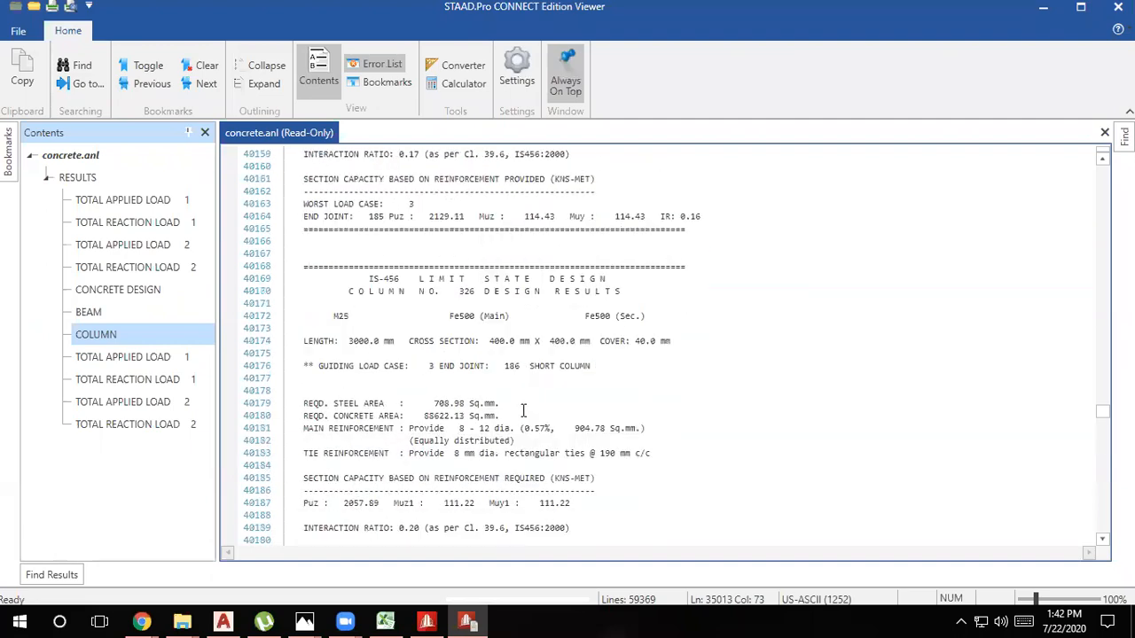
{"action": "scroll", "coordinate": [523, 411], "scroll_direction": "down", "scroll_amount": 20}
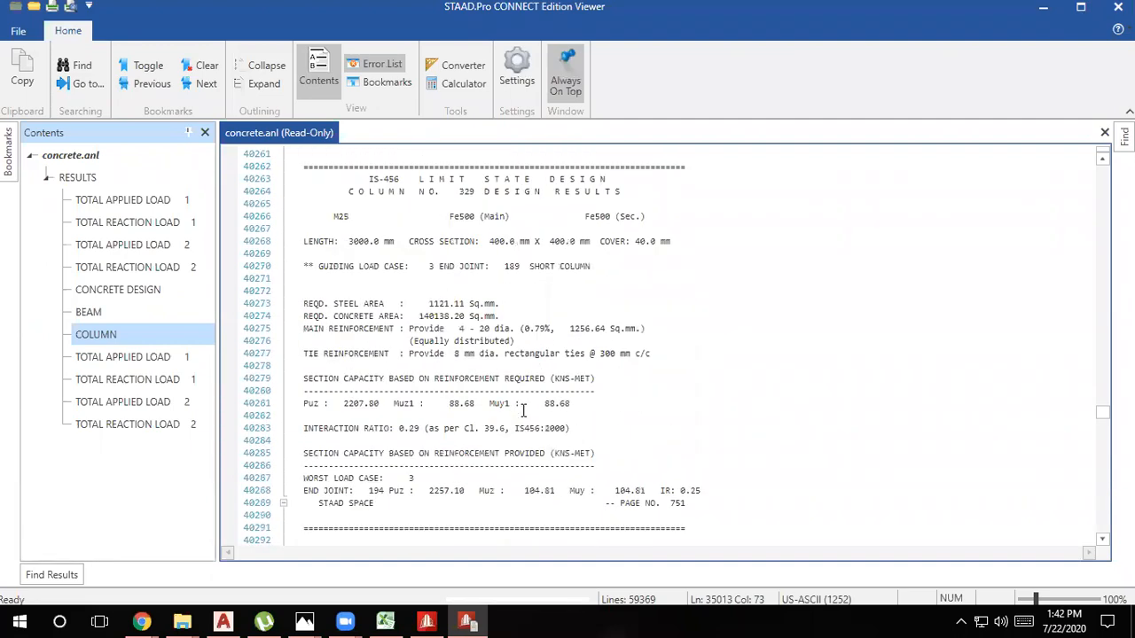
{"action": "scroll", "coordinate": [523, 411], "scroll_direction": "down", "scroll_amount": 20}
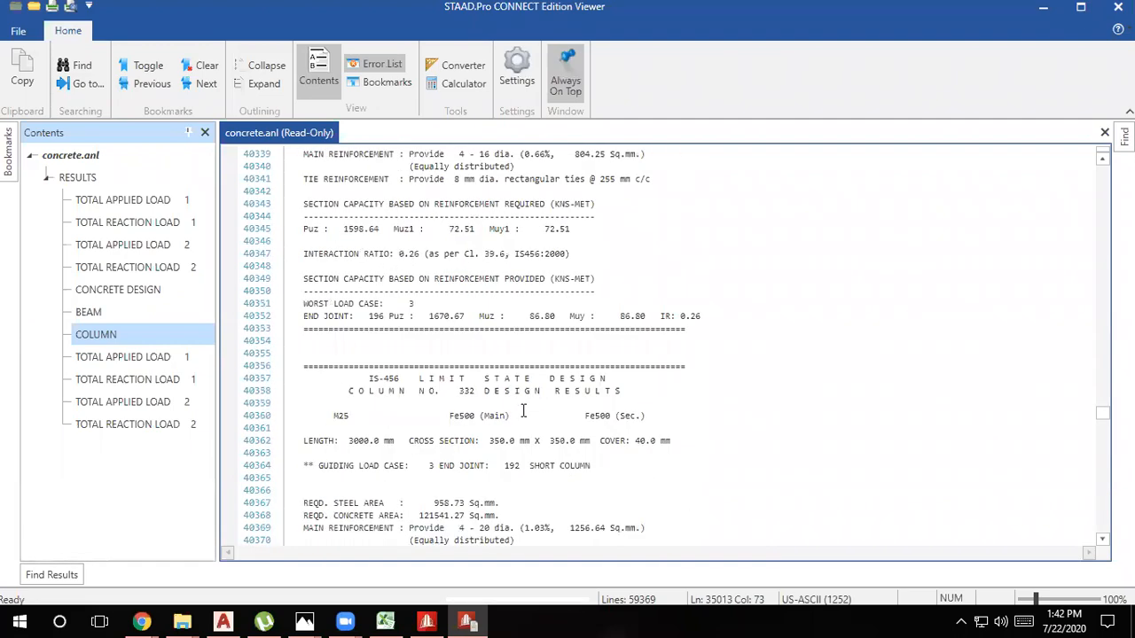
{"action": "scroll", "coordinate": [524, 411], "scroll_direction": "down", "scroll_amount": 20}
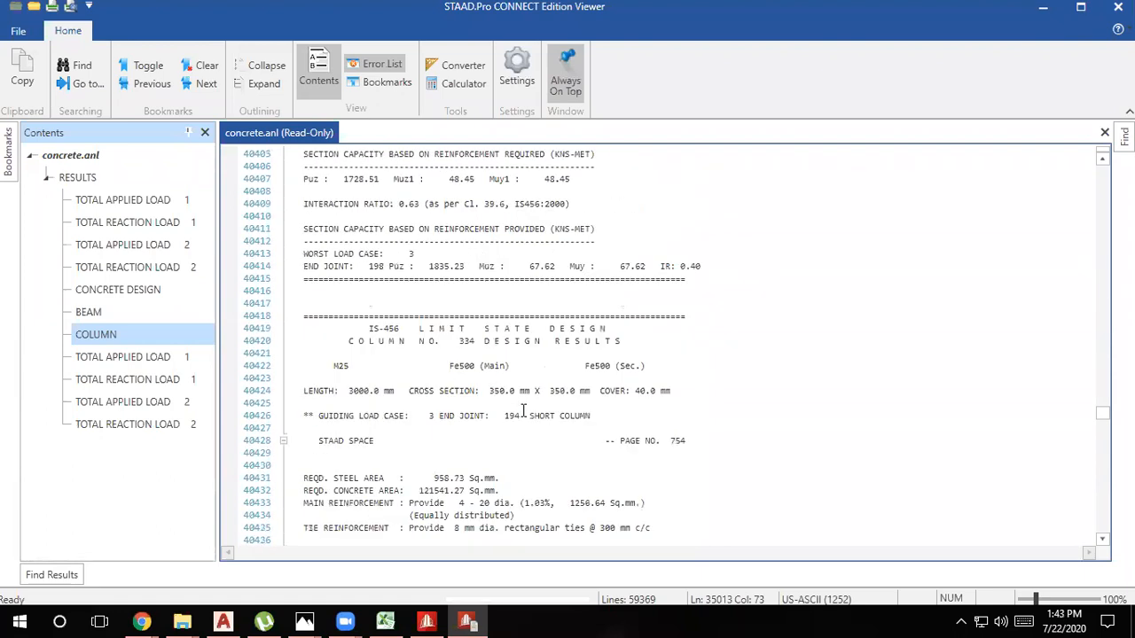
{"action": "scroll", "coordinate": [523, 410], "scroll_direction": "down", "scroll_amount": 20}
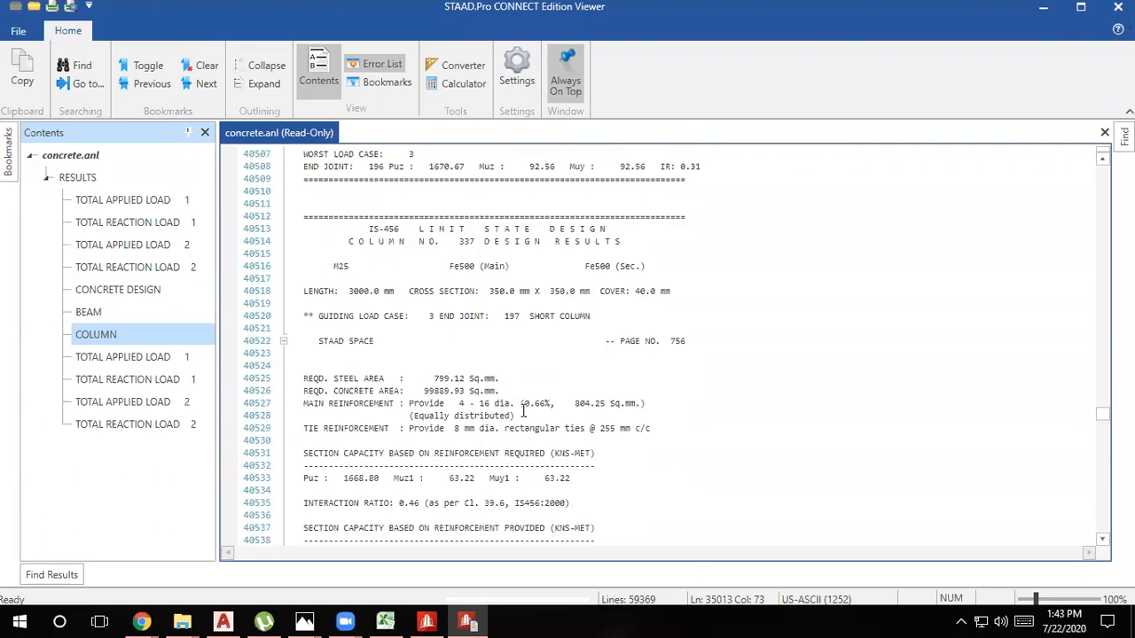
{"action": "scroll", "coordinate": [523, 410], "scroll_direction": "down", "scroll_amount": 20}
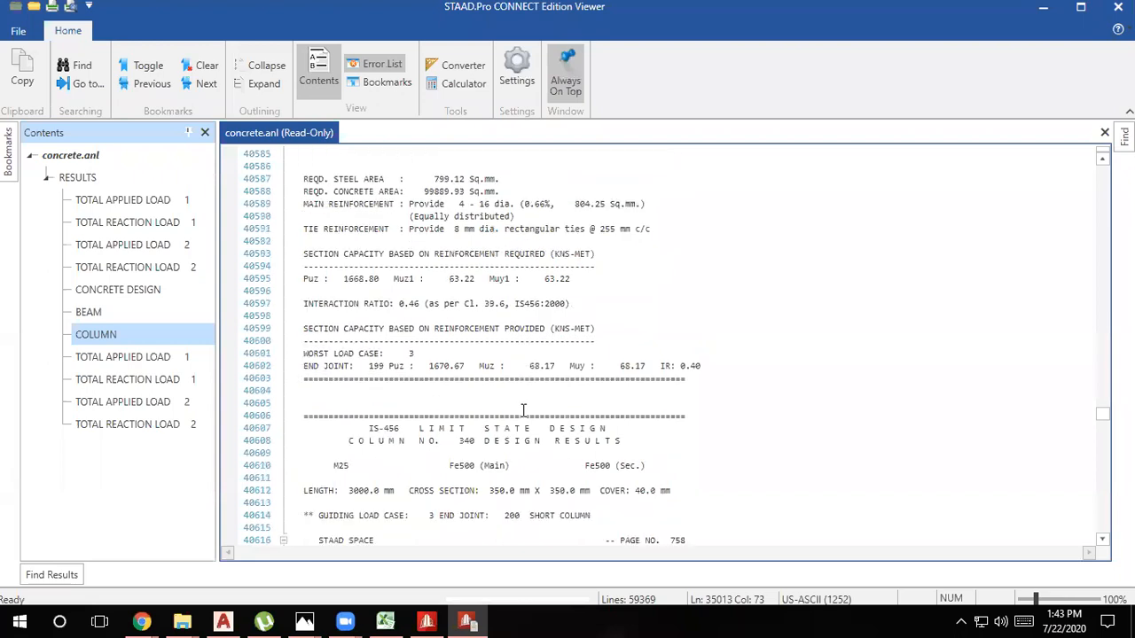
{"action": "scroll", "coordinate": [523, 410], "scroll_direction": "down", "scroll_amount": 20}
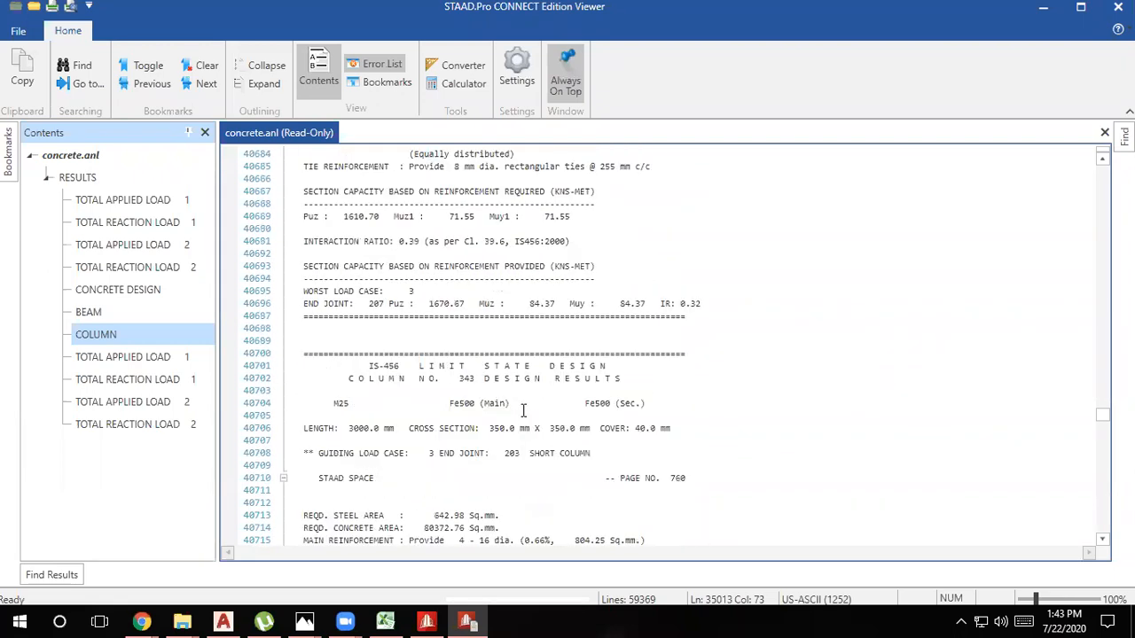
{"action": "scroll", "coordinate": [523, 410], "scroll_direction": "down", "scroll_amount": 17}
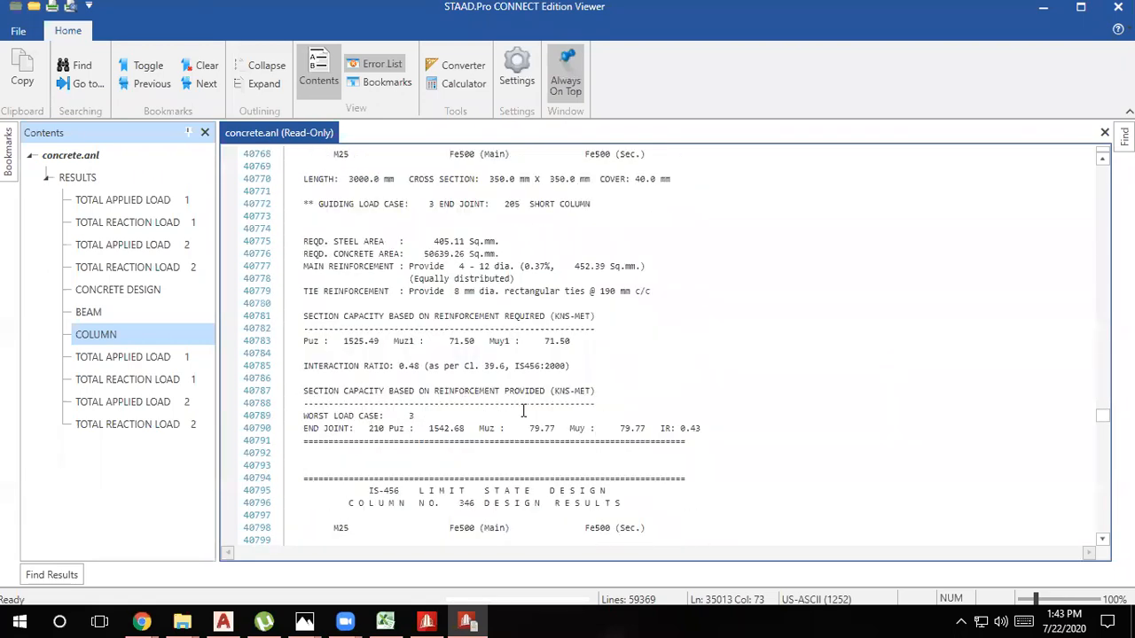
{"action": "scroll", "coordinate": [523, 410], "scroll_direction": "down", "scroll_amount": 20}
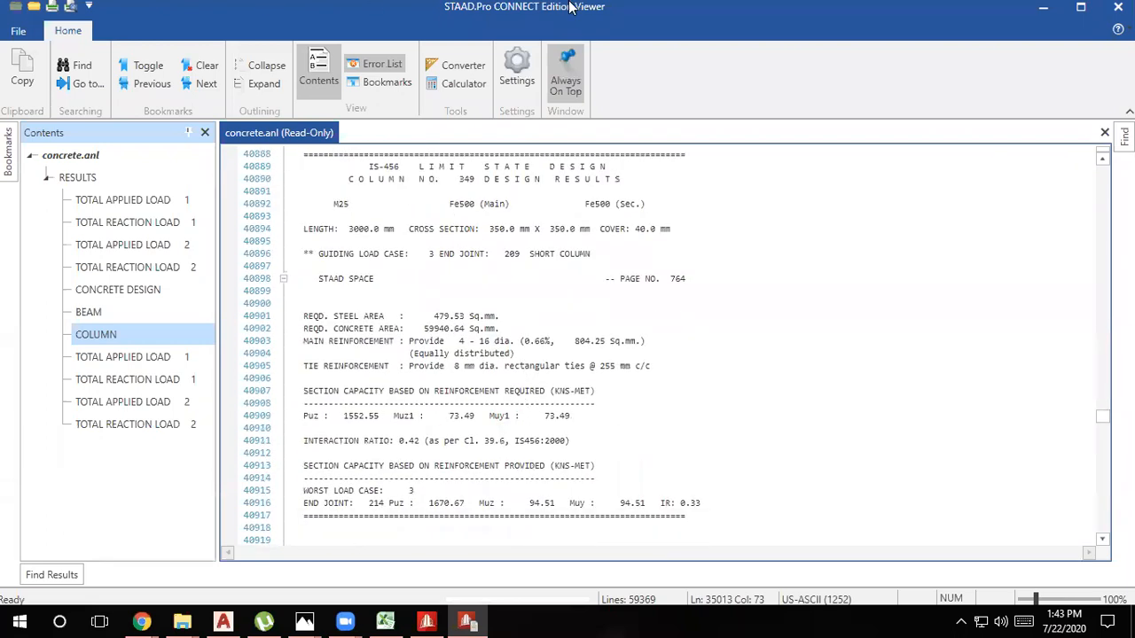
{"action": "scroll", "coordinate": [458, 449], "scroll_direction": "down", "scroll_amount": 4}
{"action": "scroll", "coordinate": [458, 449], "scroll_direction": "down", "scroll_amount": 15}
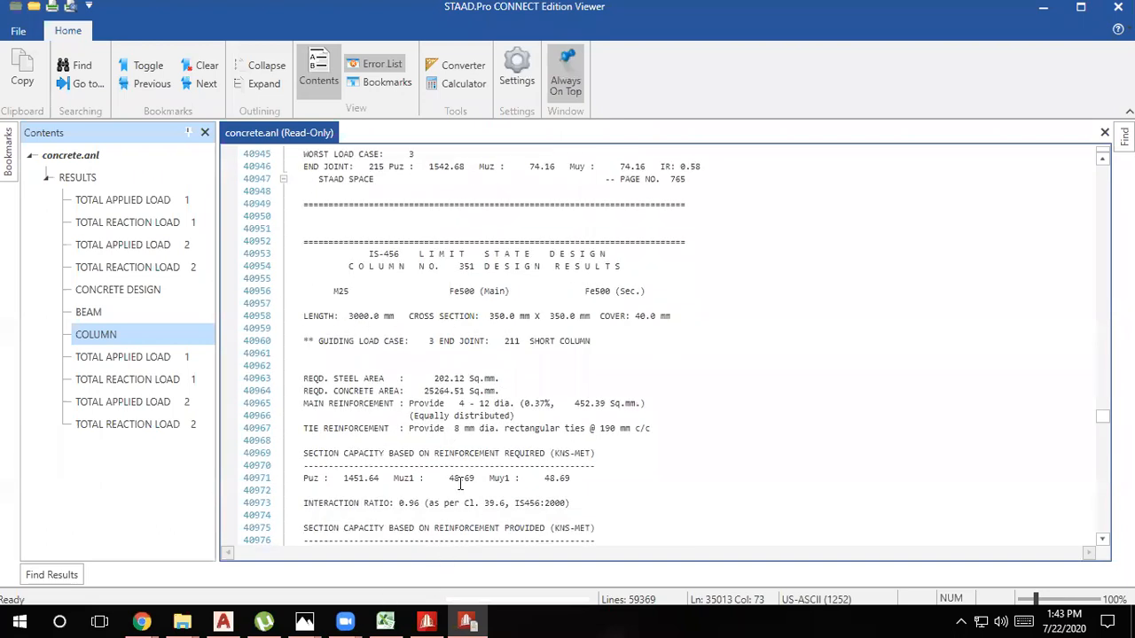
{"action": "scroll", "coordinate": [459, 484], "scroll_direction": "down", "scroll_amount": 20}
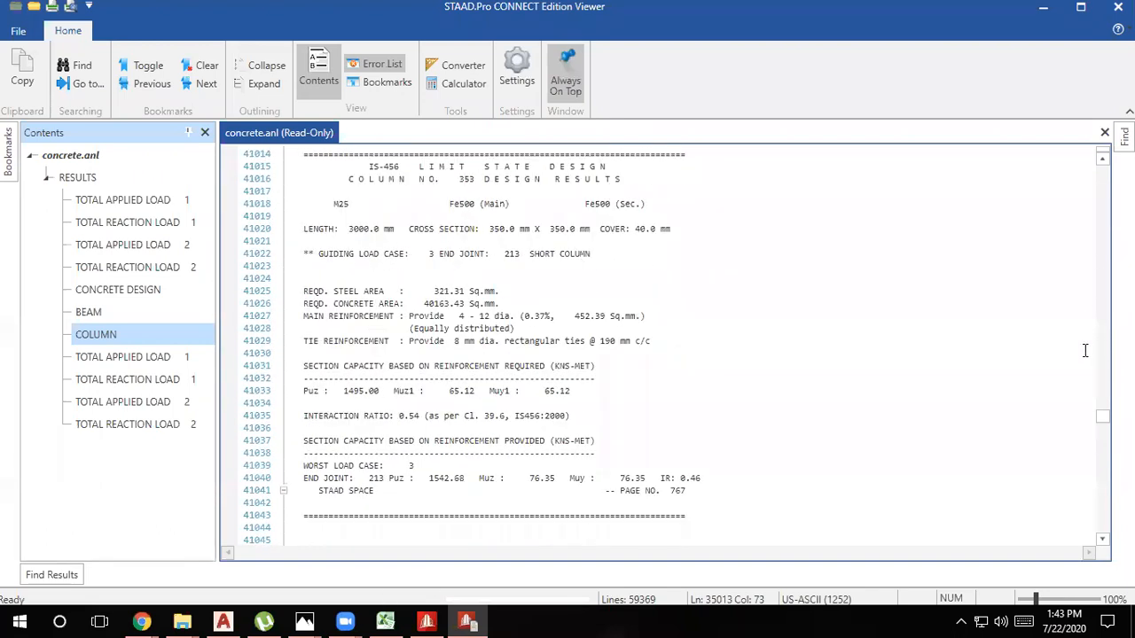
Go beyond the column results to load case 1 and examine the actual weight of the structure
{"action": "left_click_drag", "start_coordinate": [1103, 417], "coordinate": [1103, 420]}
{"action": "scroll", "coordinate": [776, 395], "scroll_direction": "up", "scroll_amount": 4}
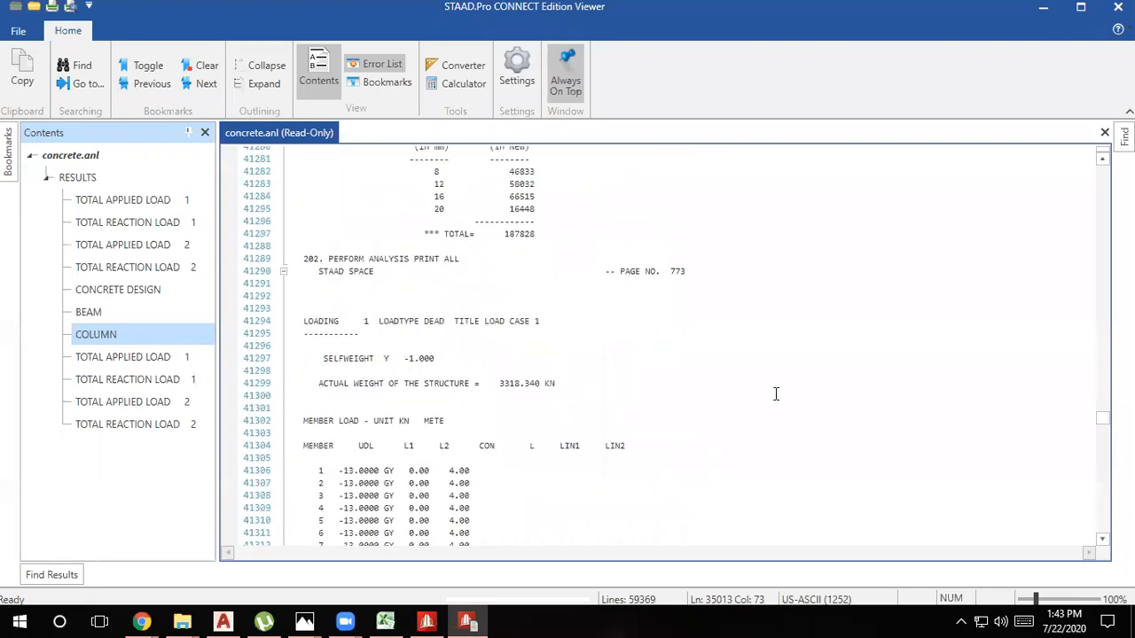
{"action": "scroll", "coordinate": [439, 426], "scroll_direction": "up", "scroll_amount": 1}
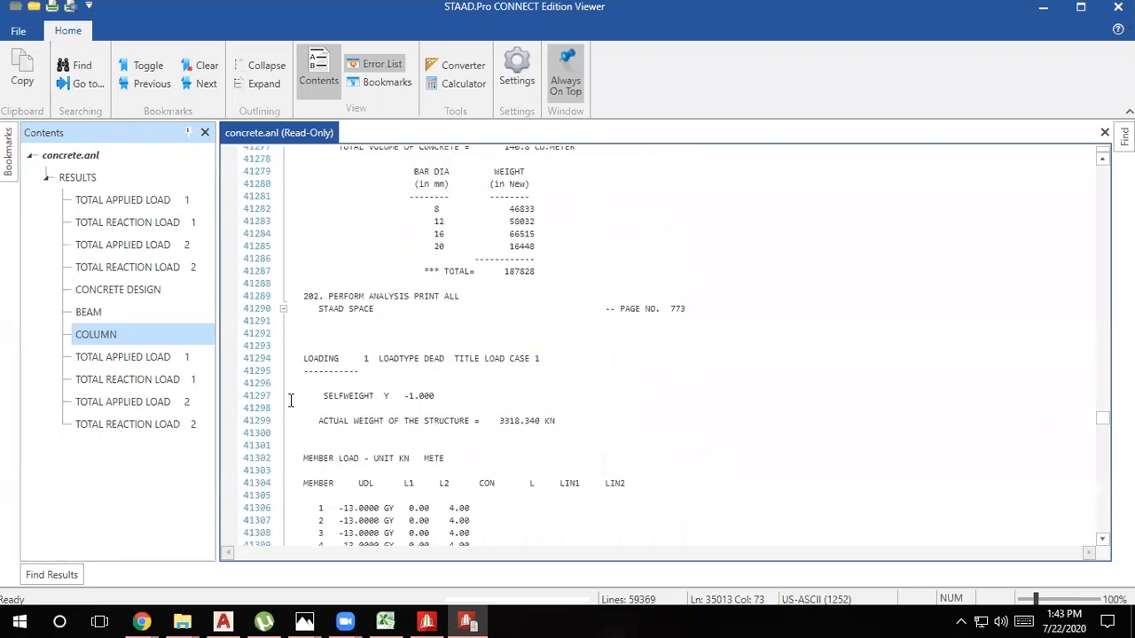
{"action": "left_click_drag", "start_coordinate": [318, 420], "coordinate": [578, 420]}
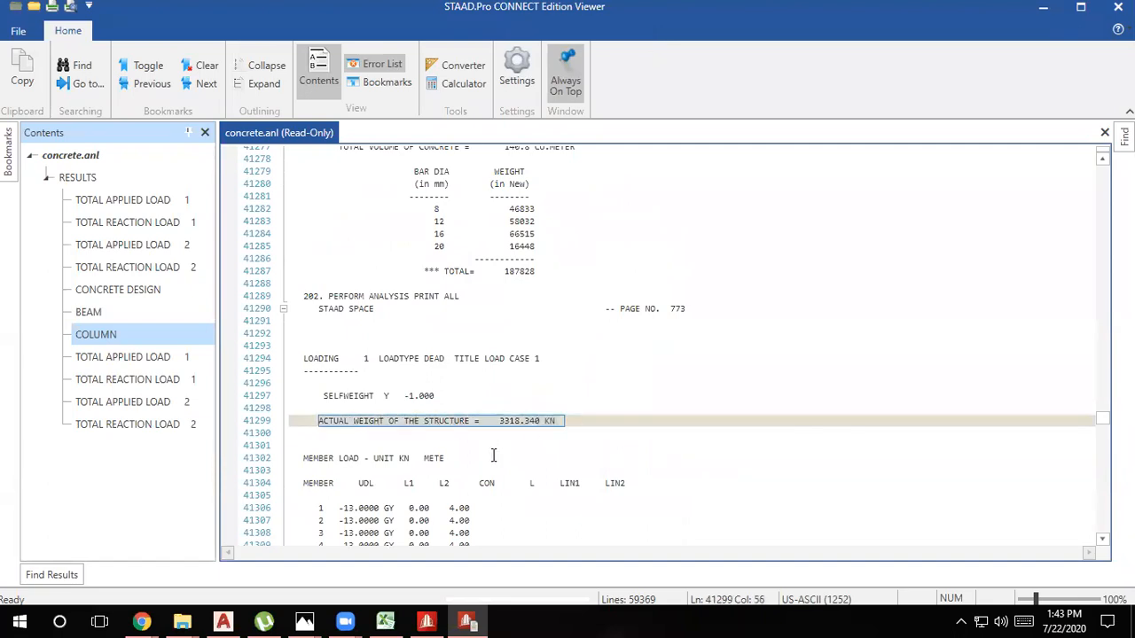
{"action": "scroll", "coordinate": [494, 456], "scroll_direction": "down", "scroll_amount": 3}
Examine the concrete take-off, including the total concrete volume and the table of bar diameters and weights
{"action": "scroll", "coordinate": [567, 431], "scroll_direction": "up", "scroll_amount": 5}
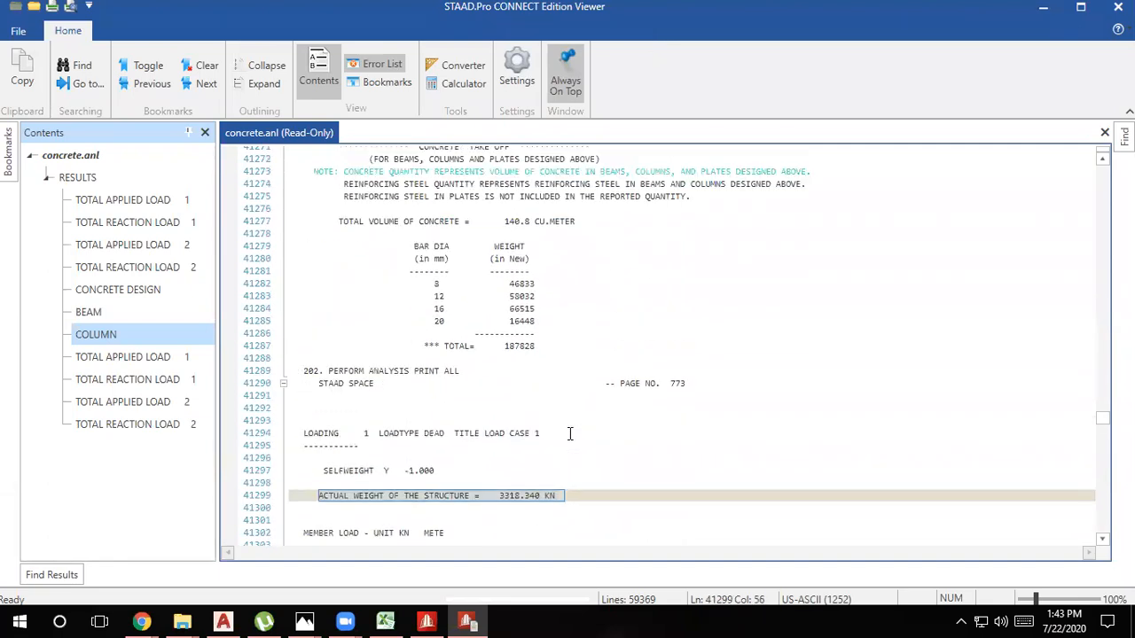
{"action": "scroll", "coordinate": [567, 431], "scroll_direction": "up", "scroll_amount": 1}
{"action": "left_click_drag", "start_coordinate": [329, 258], "coordinate": [570, 372]}
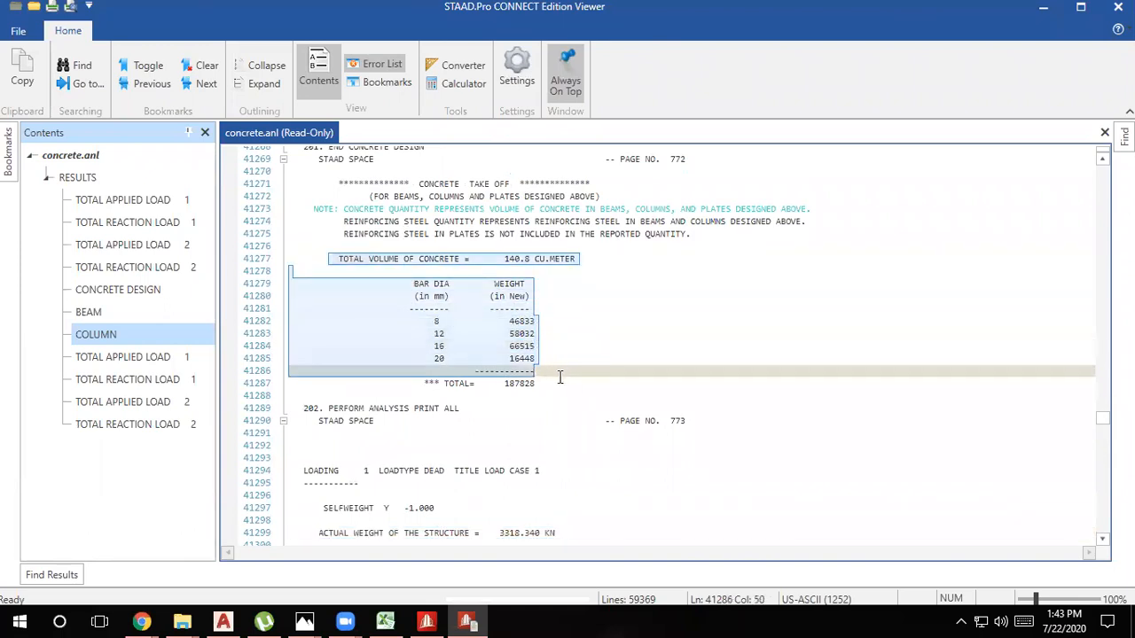
{"action": "scroll", "coordinate": [562, 375], "scroll_direction": "up", "scroll_amount": 1}
{"action": "left_click", "coordinate": [687, 329]}
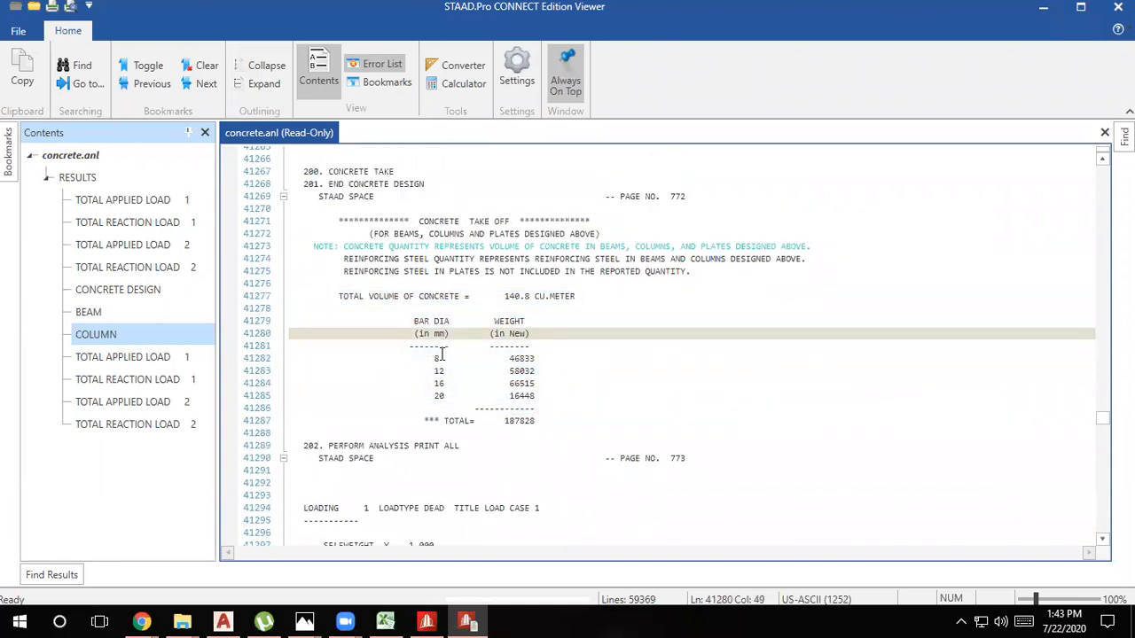
Read the reinforcing steel weights listed for the 8, 12 and 16 mm bars in the concrete take-off
{"action": "left_click", "coordinate": [432, 359]}
{"action": "left_click_drag", "start_coordinate": [510, 346], "coordinate": [531, 346]}
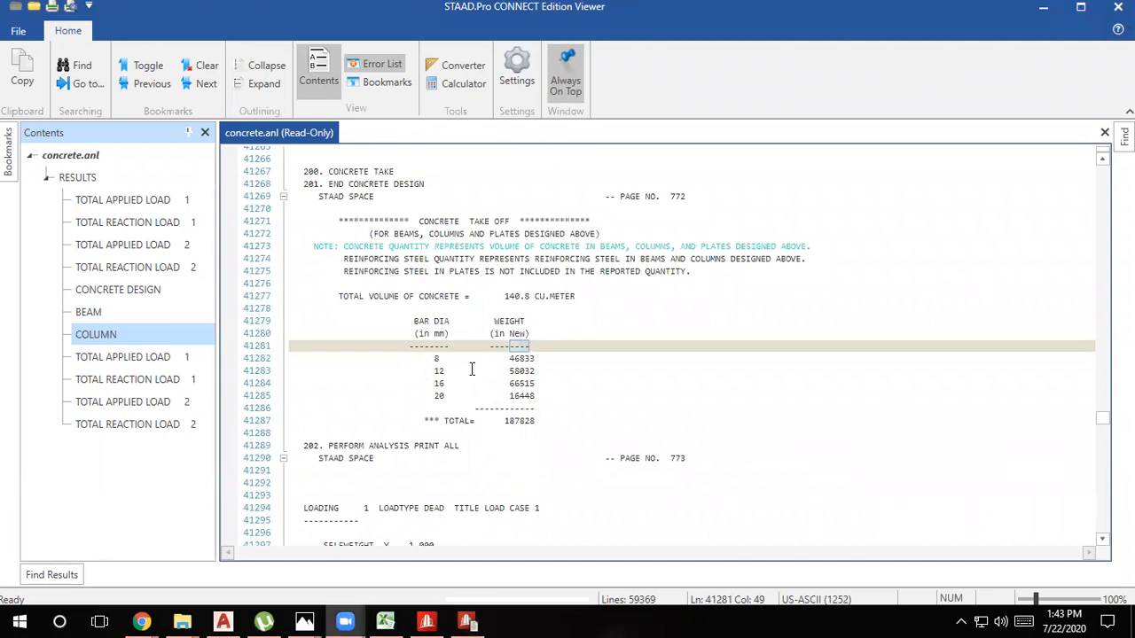
{"action": "left_click_drag", "start_coordinate": [431, 359], "coordinate": [549, 361]}
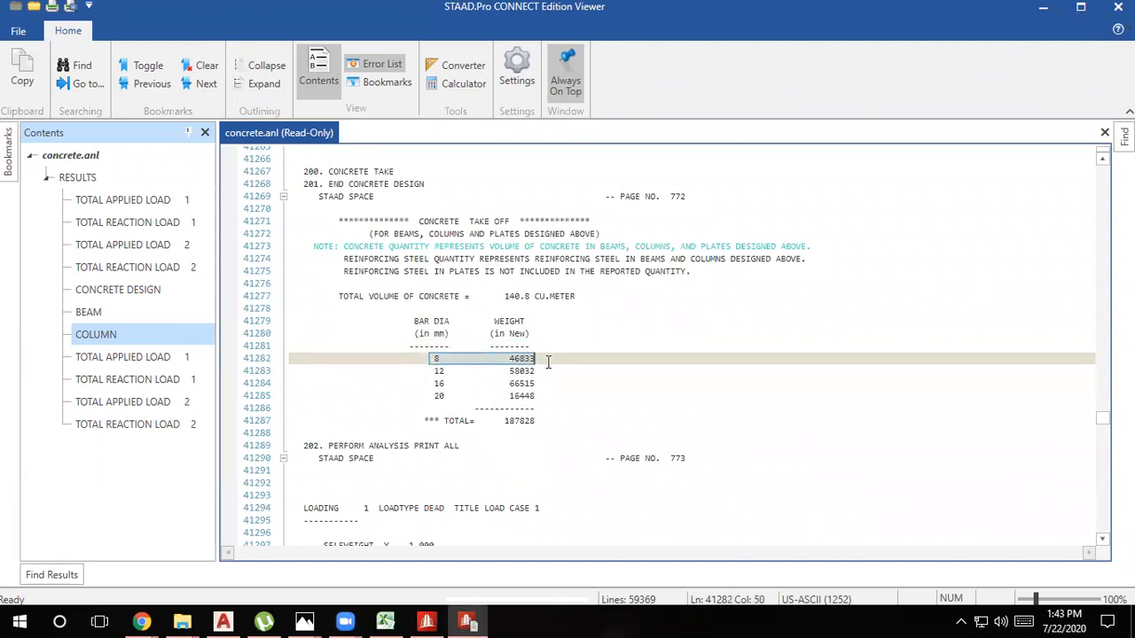
{"action": "left_click_drag", "start_coordinate": [430, 371], "coordinate": [548, 370]}
{"action": "left_click", "coordinate": [437, 384]}
{"action": "left_click_drag", "start_coordinate": [438, 384], "coordinate": [531, 385]}
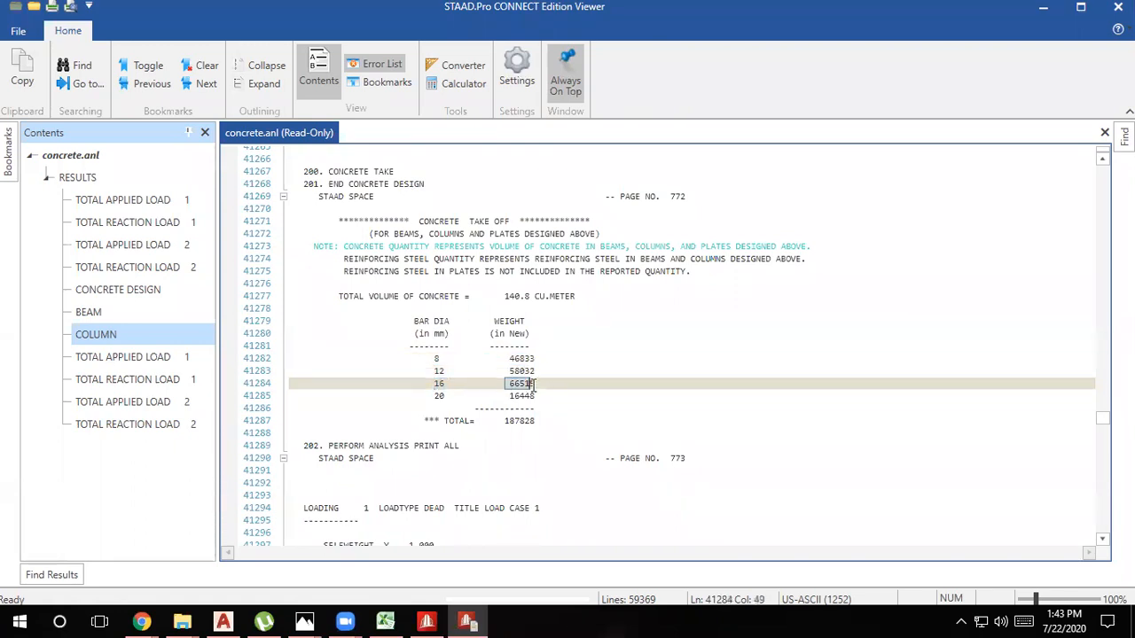
Read the 20 mm bar weight in the concrete take-off and compare the steel weights of all bar diameters
{"action": "left_click", "coordinate": [437, 396]}
{"action": "left_click_drag", "start_coordinate": [434, 396], "coordinate": [537, 396]}
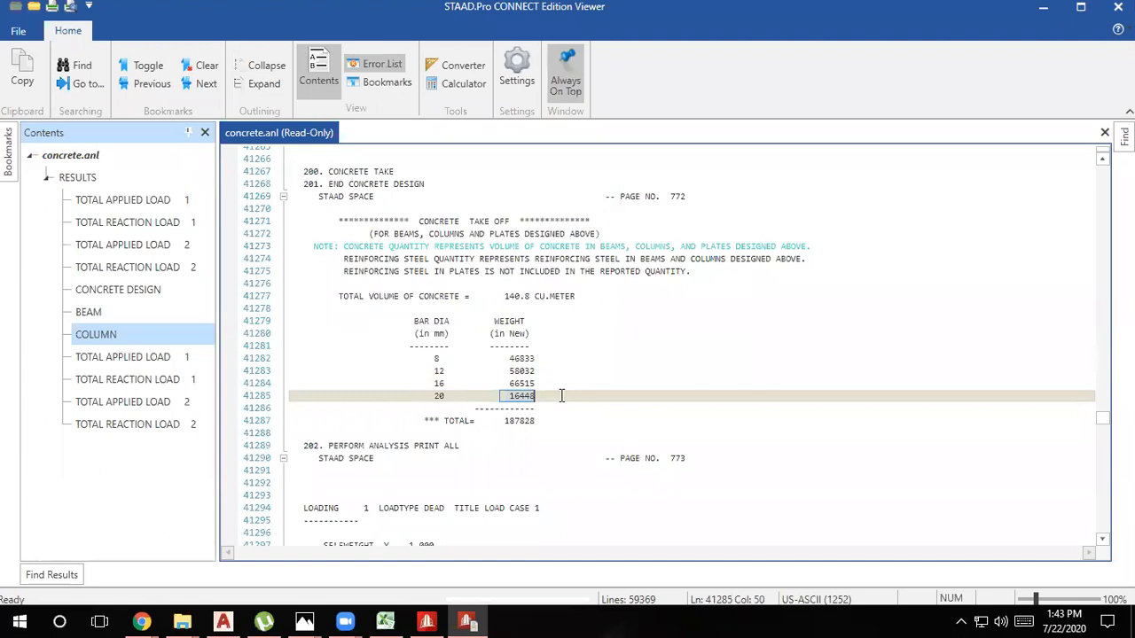
{"action": "left_click_drag", "start_coordinate": [566, 409], "coordinate": [434, 371]}
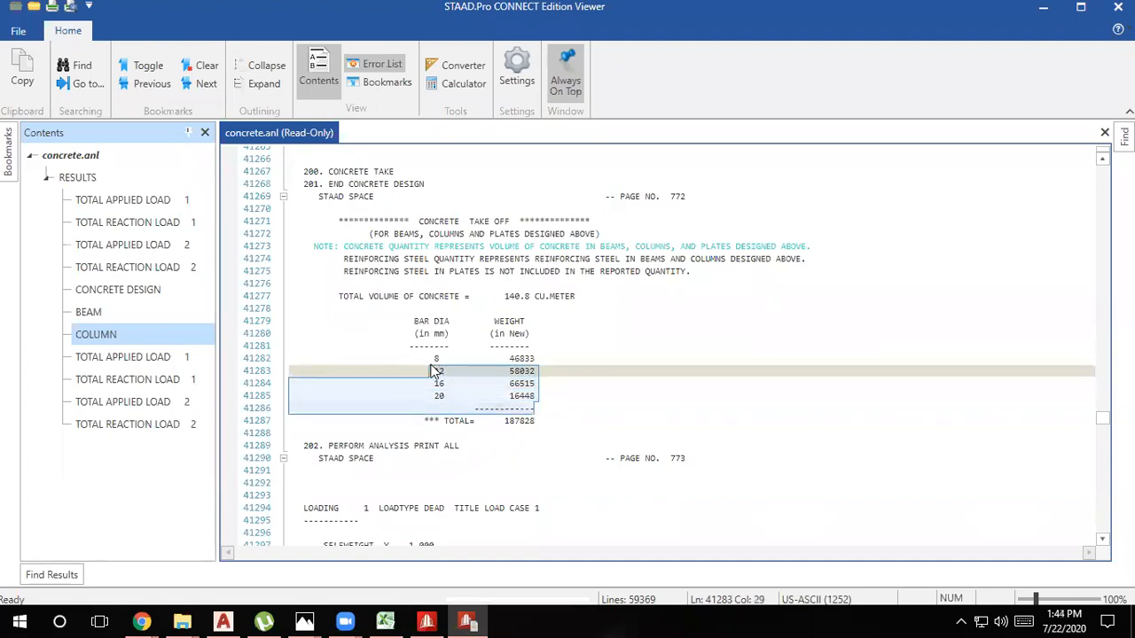
{"action": "left_click", "coordinate": [485, 360]}
{"action": "left_click_drag", "start_coordinate": [505, 360], "coordinate": [562, 397]}
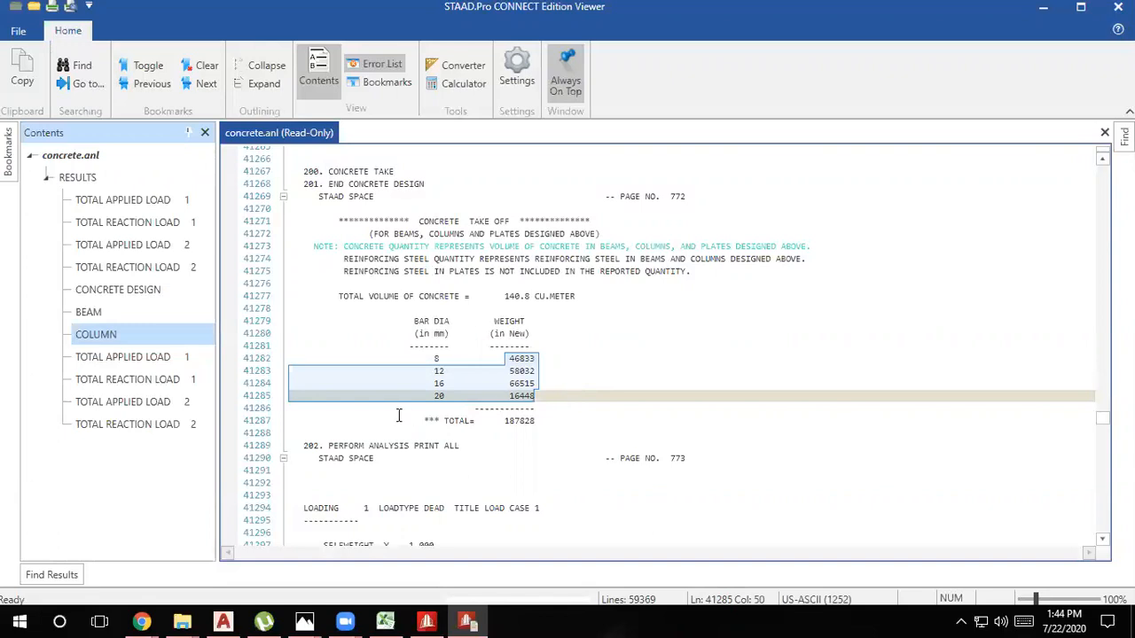
Read the total volume of concrete in the take-off, and close the output file to return to the model
{"action": "left_click_drag", "start_coordinate": [334, 296], "coordinate": [644, 293]}
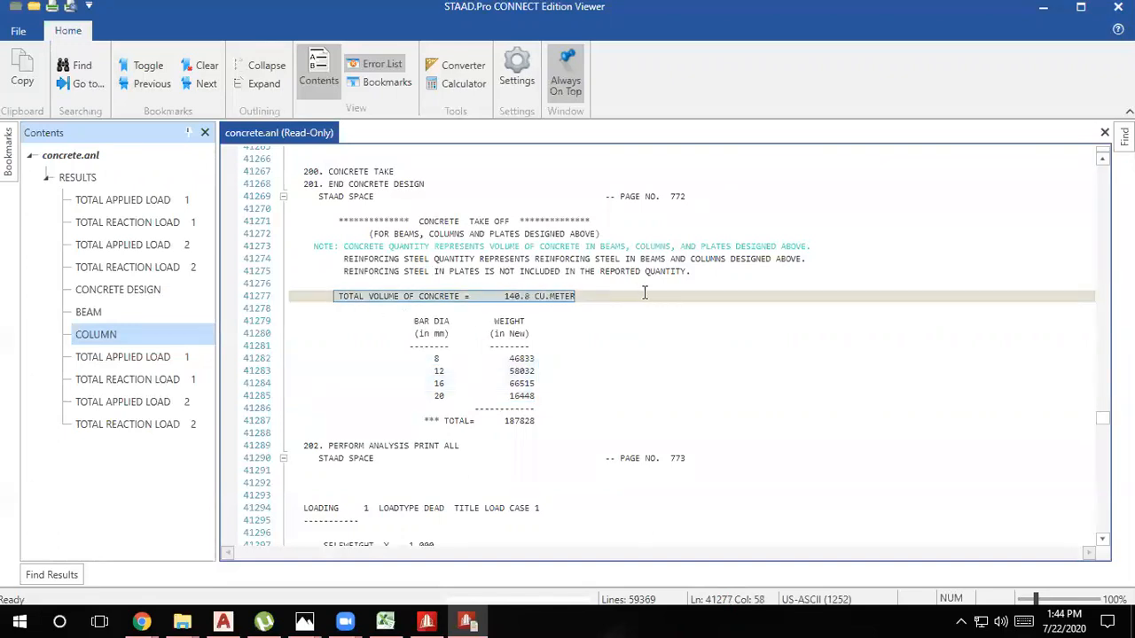
{"action": "left_click", "coordinate": [594, 301]}
{"action": "left_click", "coordinate": [497, 299], "text": "shift"}
{"action": "left_click_drag", "start_coordinate": [503, 297], "coordinate": [608, 297]}
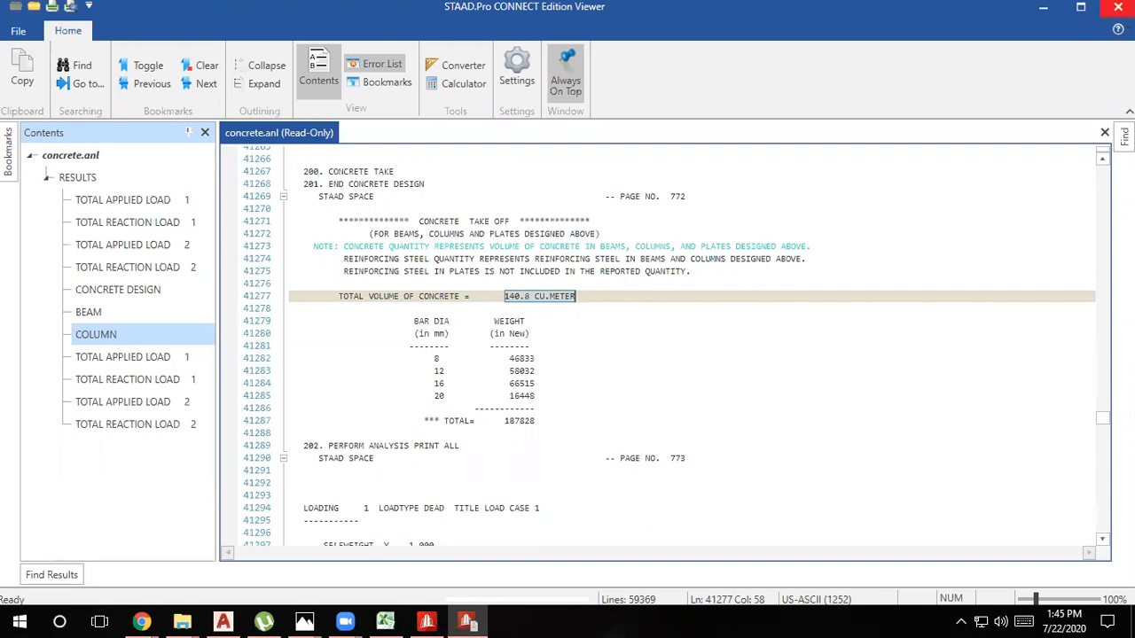
{"action": "left_click", "coordinate": [1118, 6]}
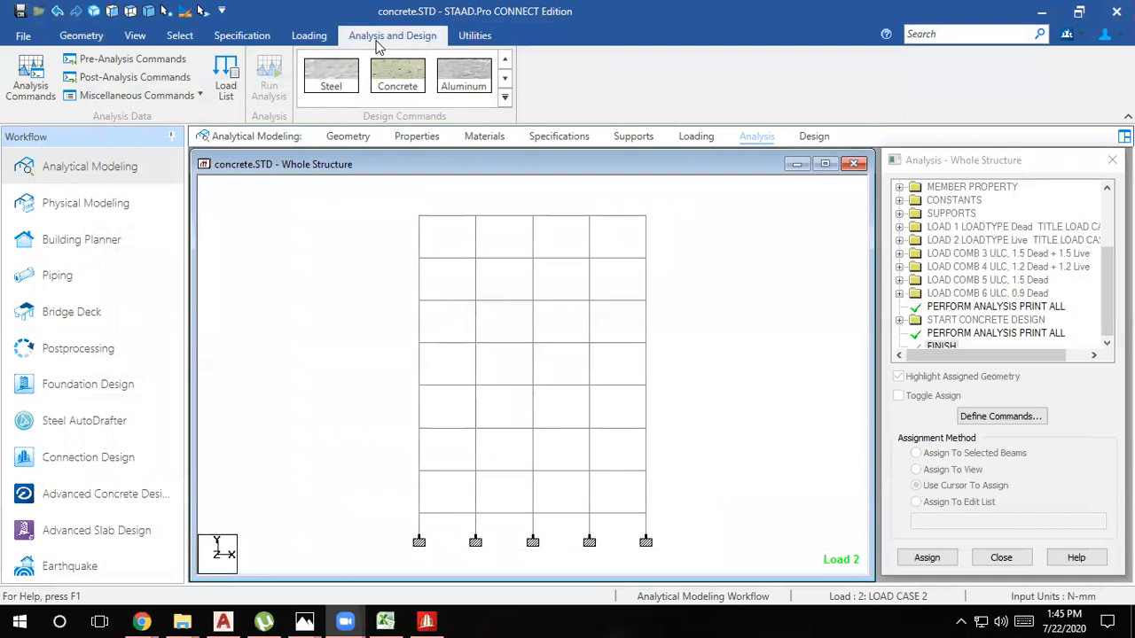